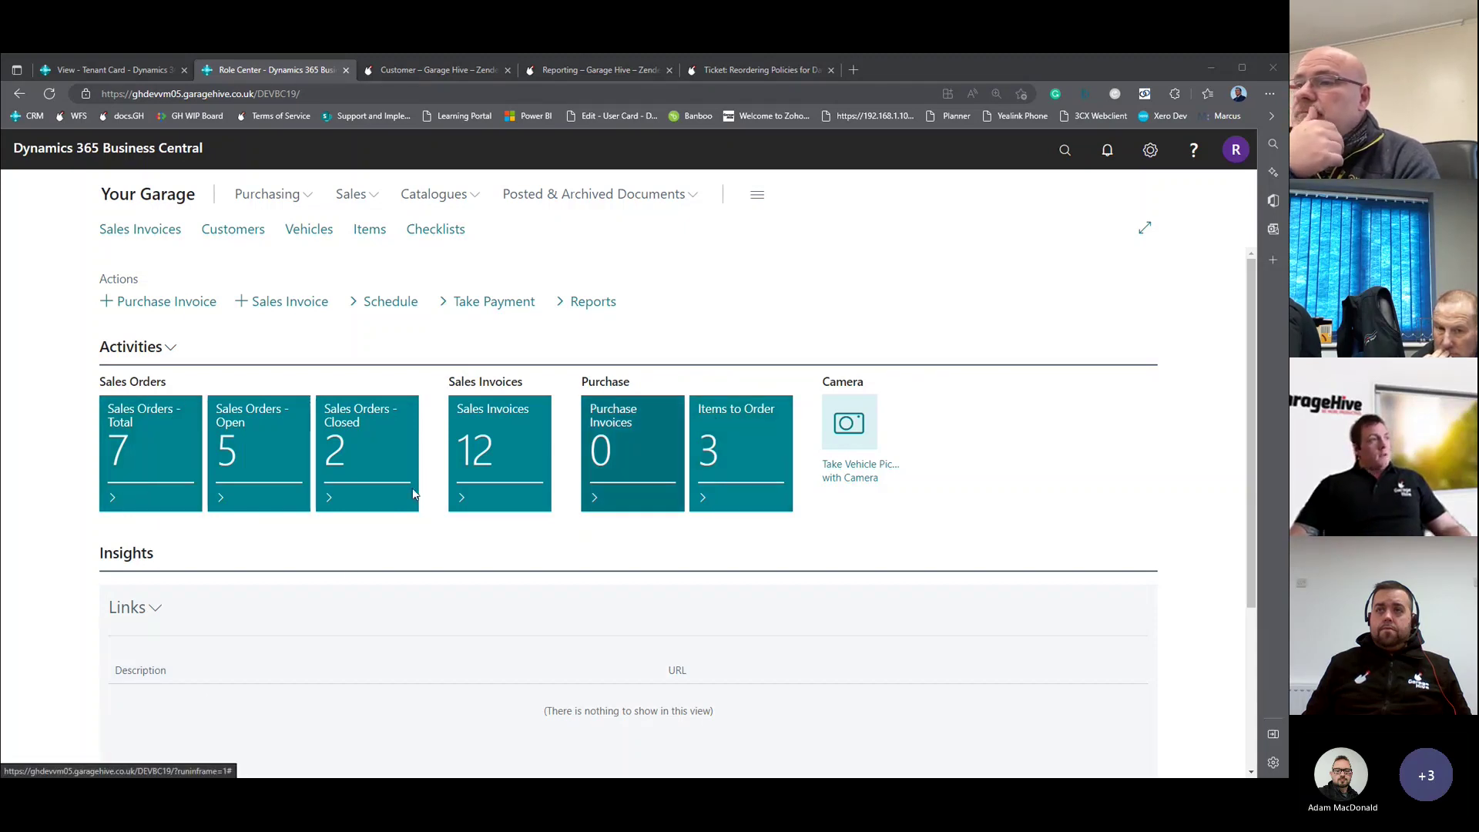
Open the Nissan Juke stock sale order from the list of open sales orders.
left_click(265, 444)
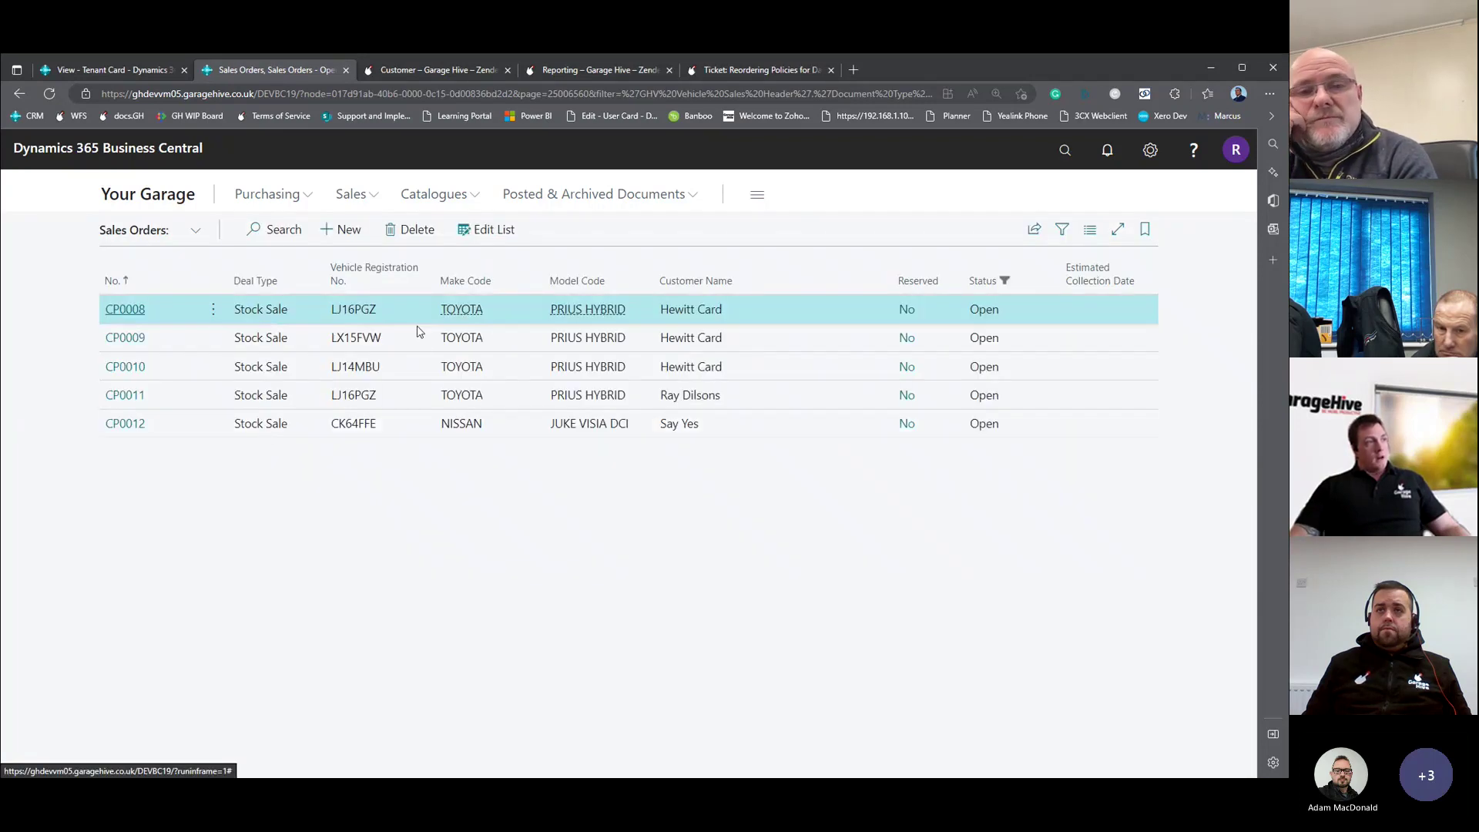
left_click(126, 425)
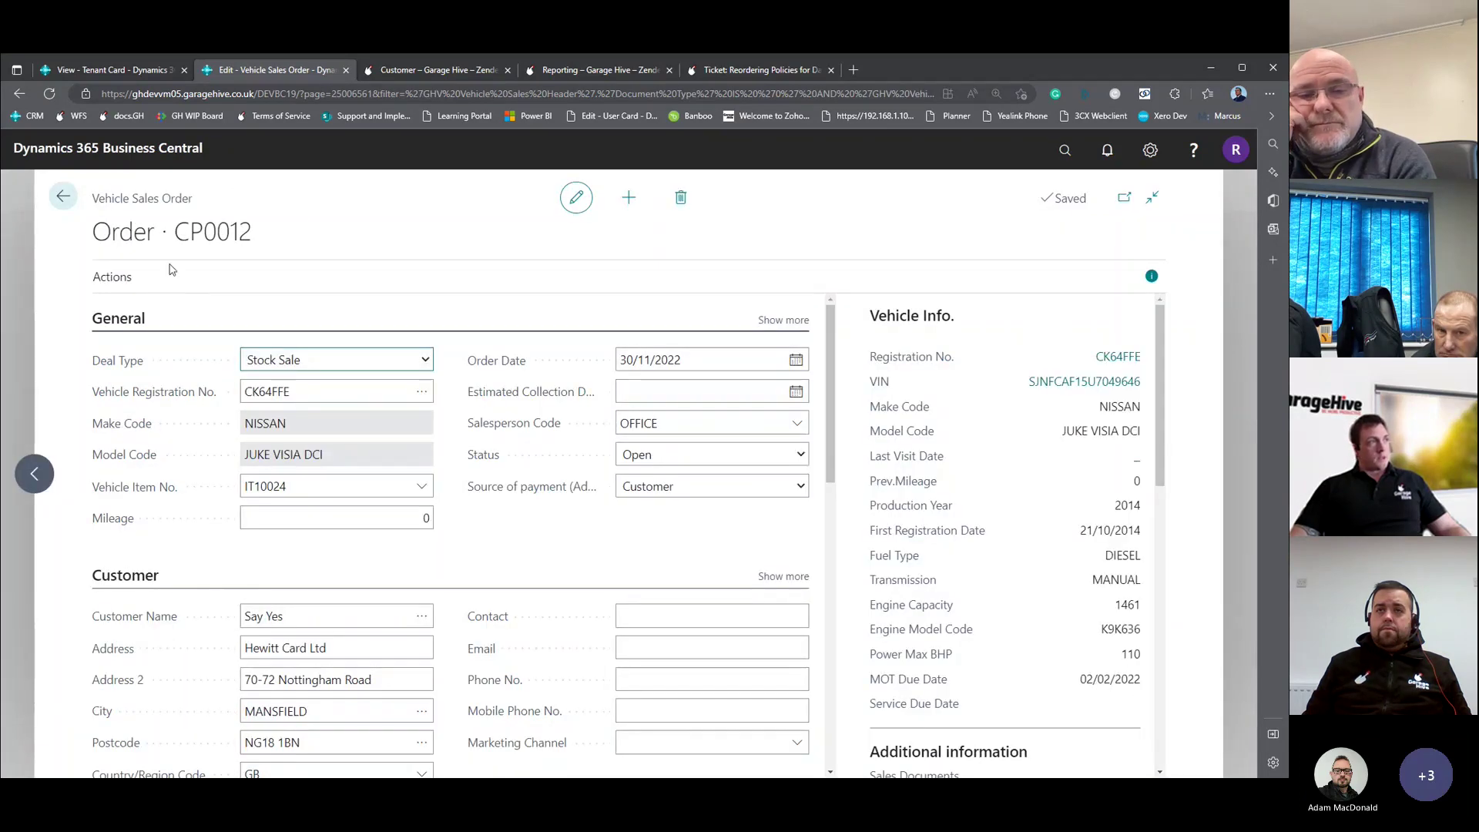
left_click_drag(188, 200, 132, 201)
left_click(204, 202)
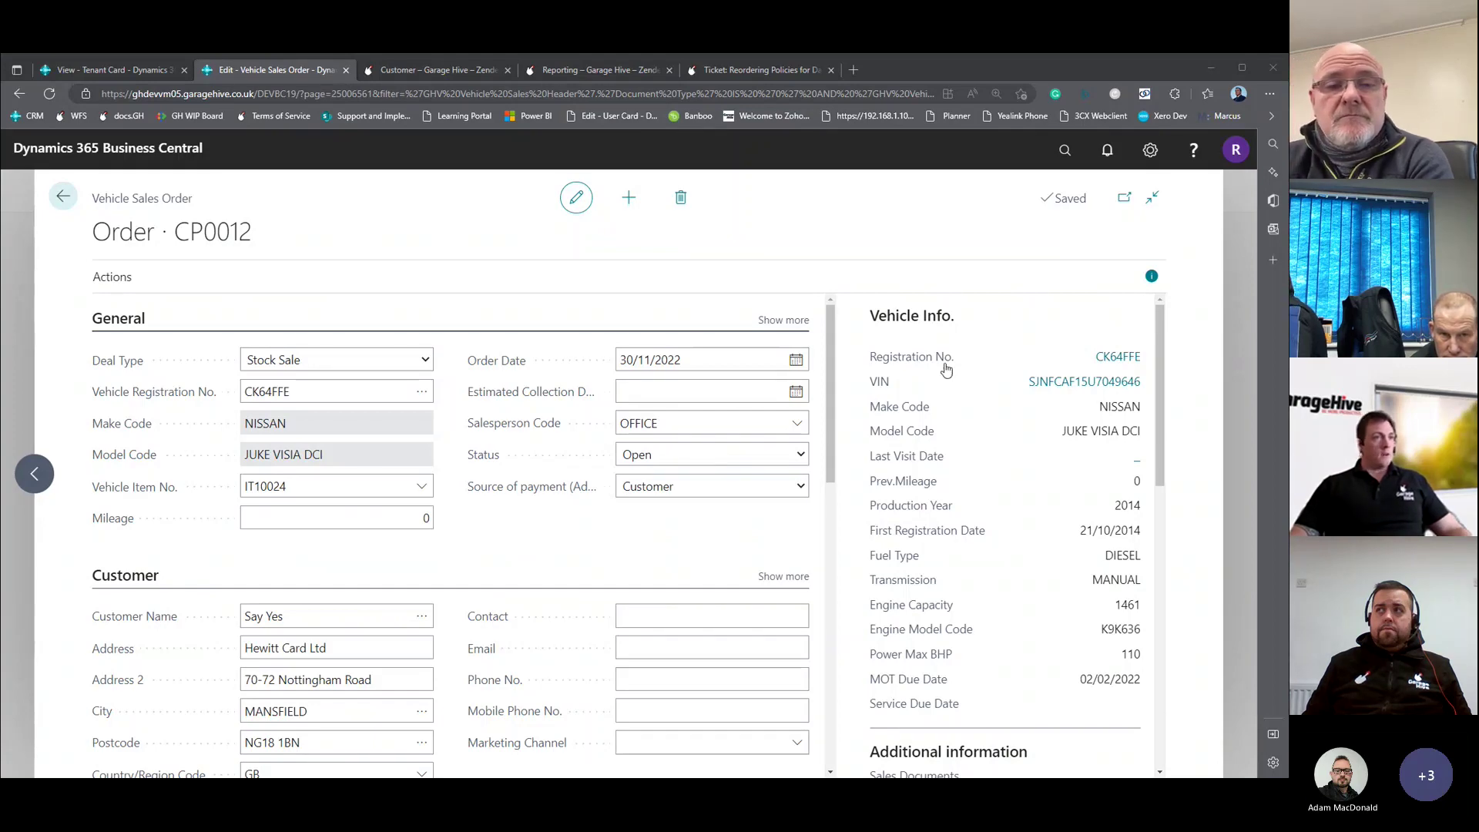
Examine the order's vehicle information, related sales and purchase documents, and customer details in the FactBox.
left_click(1150, 278)
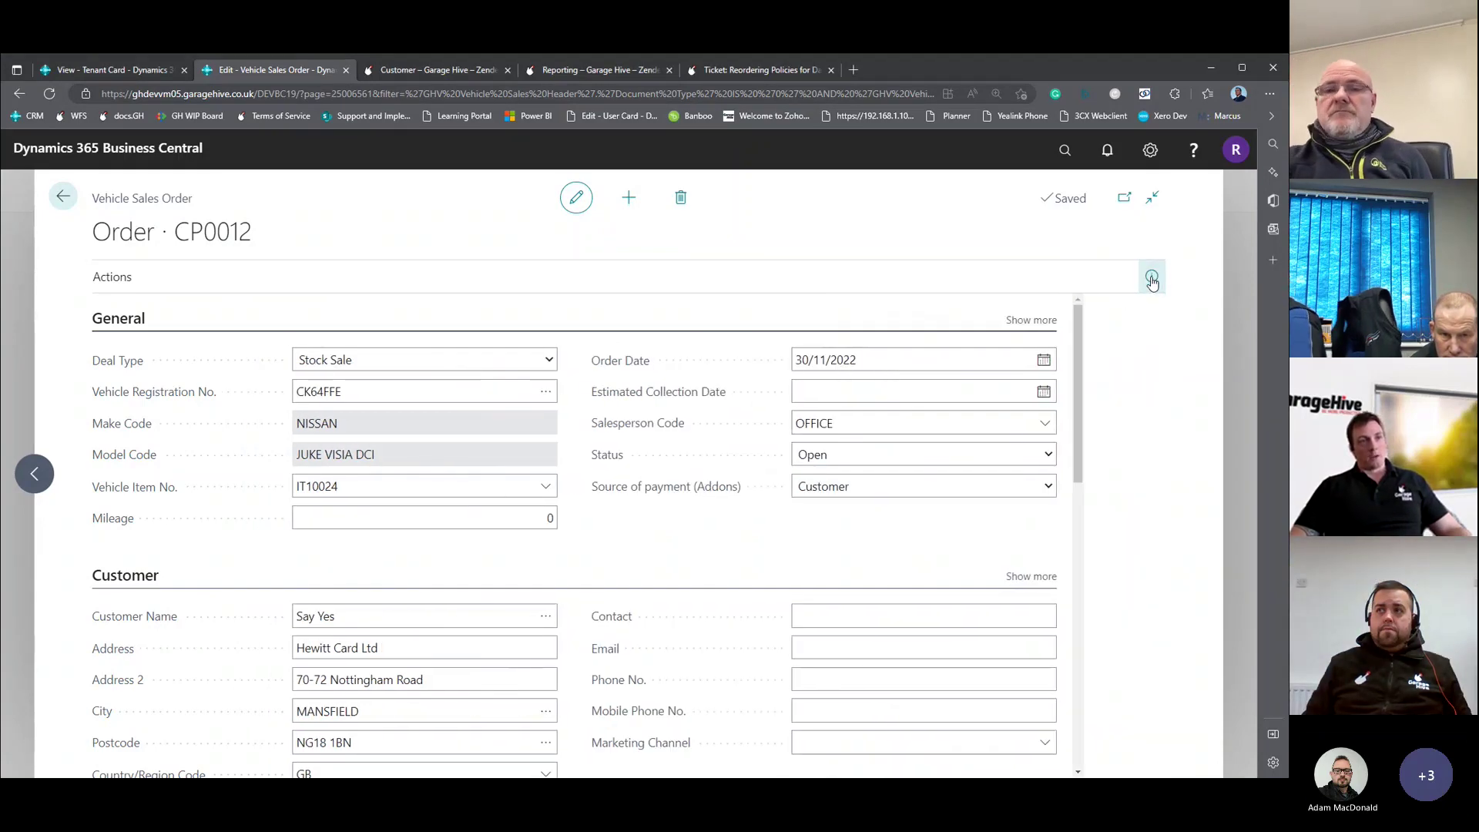
left_click(1150, 277)
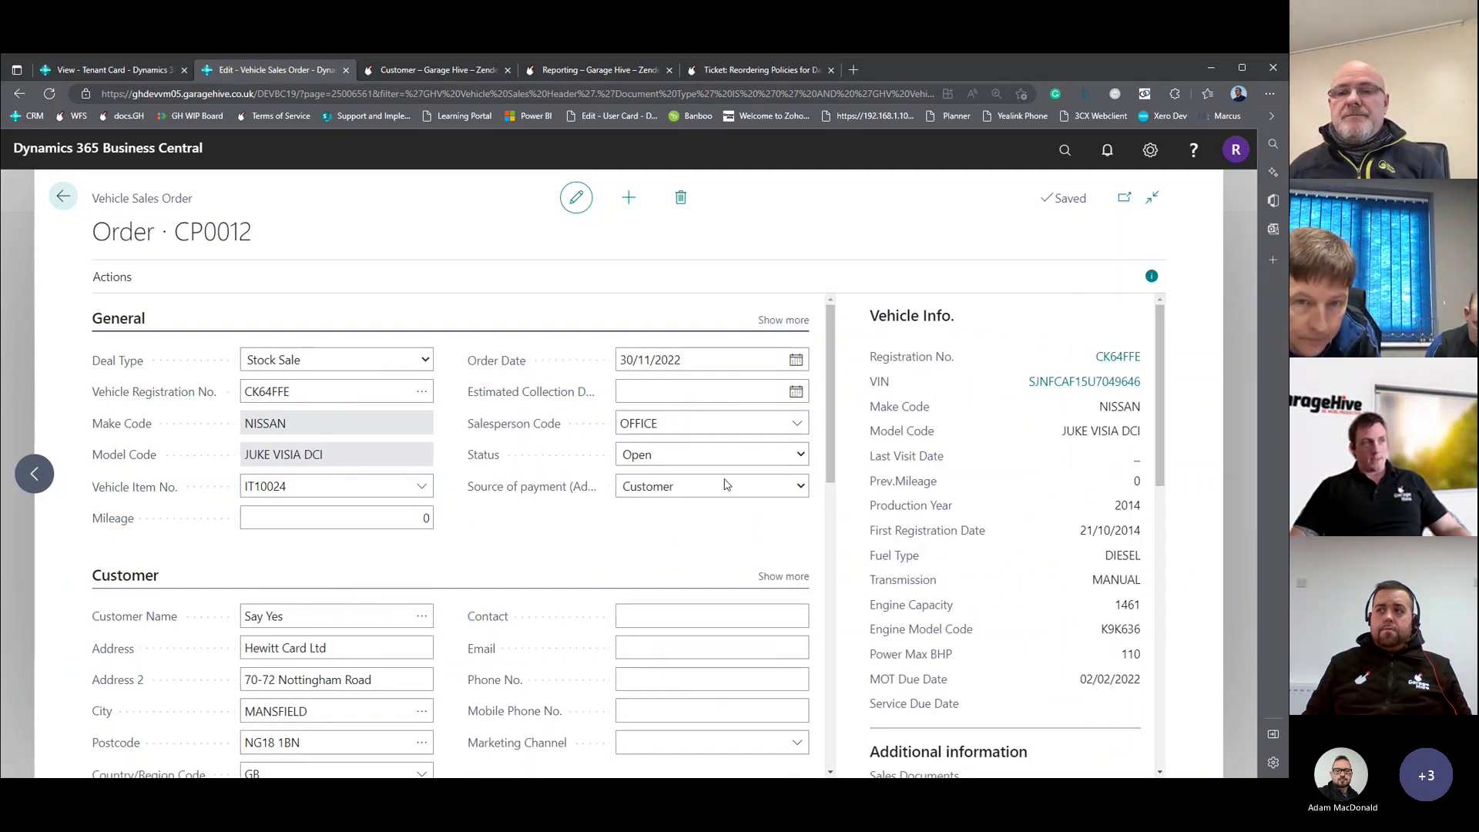
double_click(1122, 508)
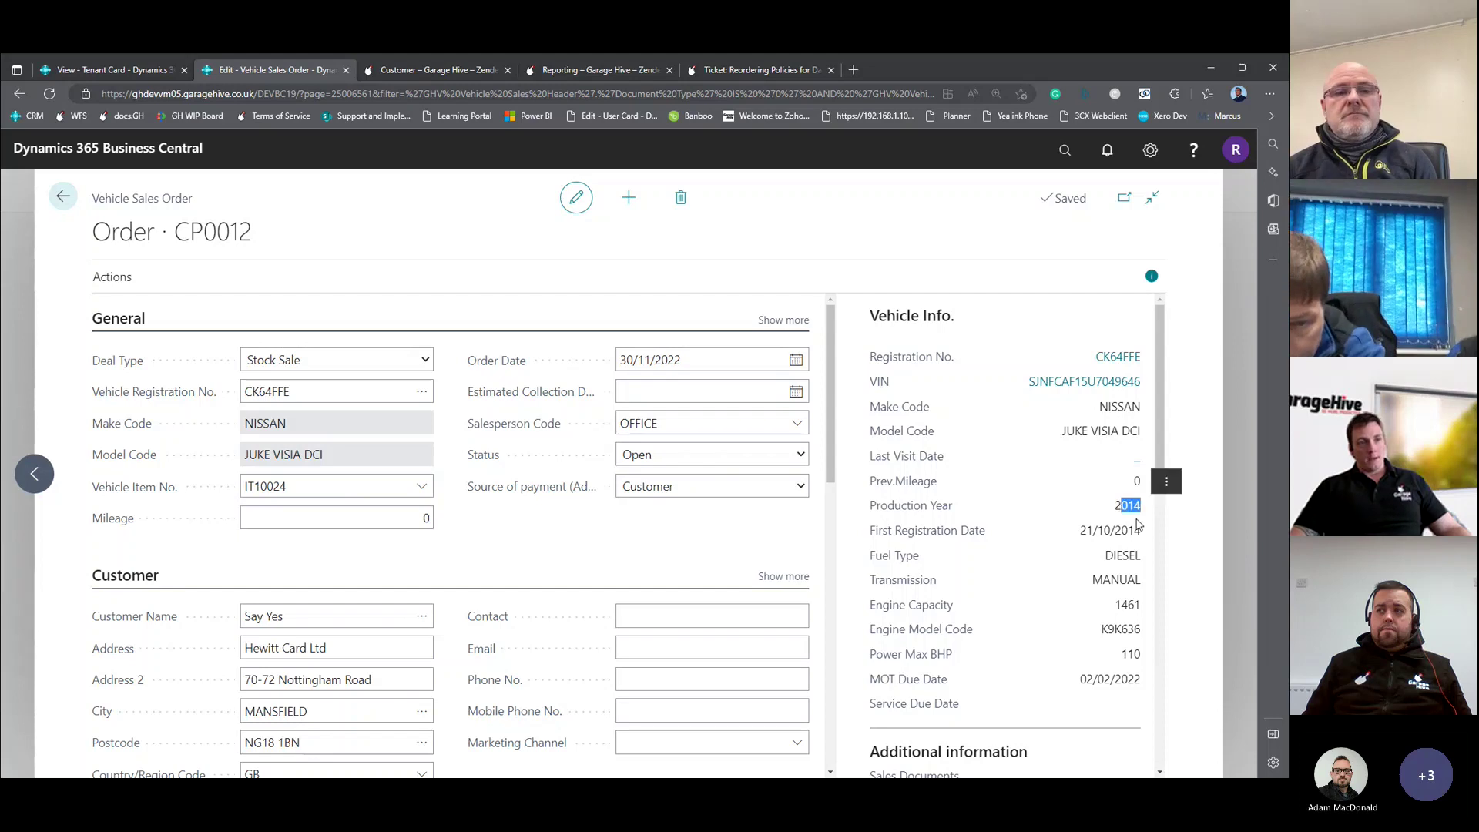
left_click_drag(1135, 531, 1097, 531)
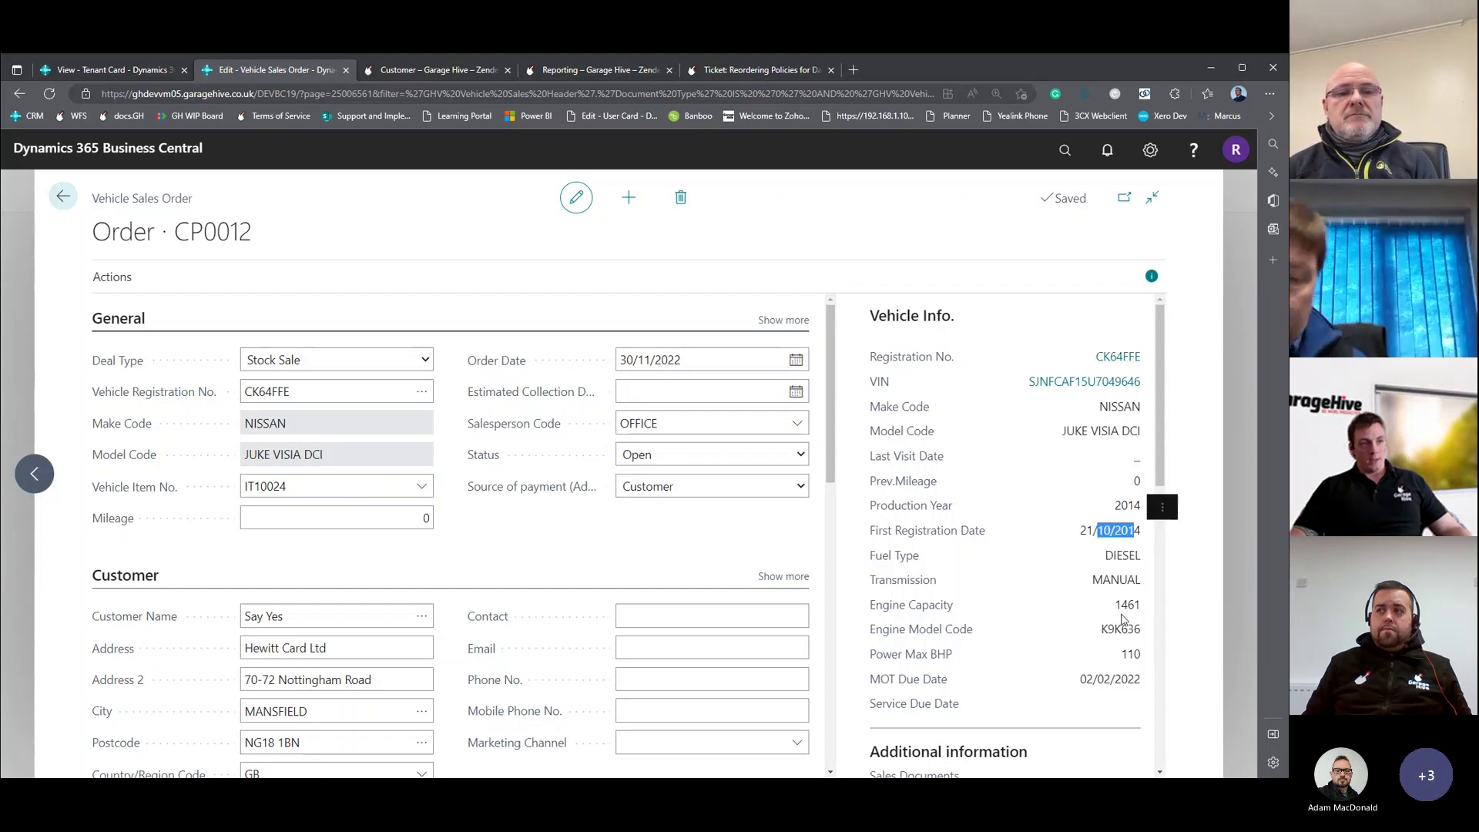
left_click_drag(1142, 654, 1129, 629)
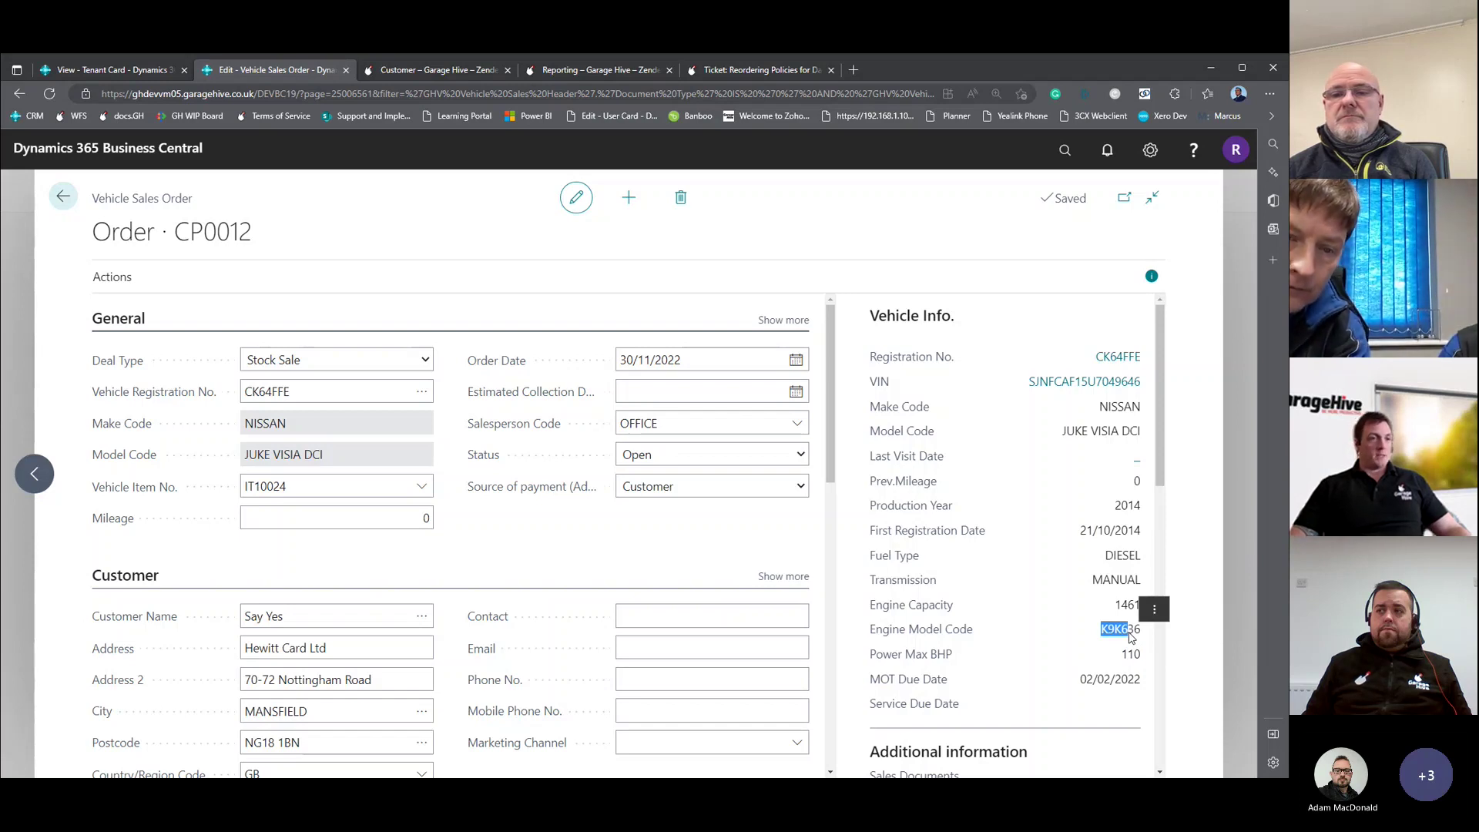
left_click(1101, 632)
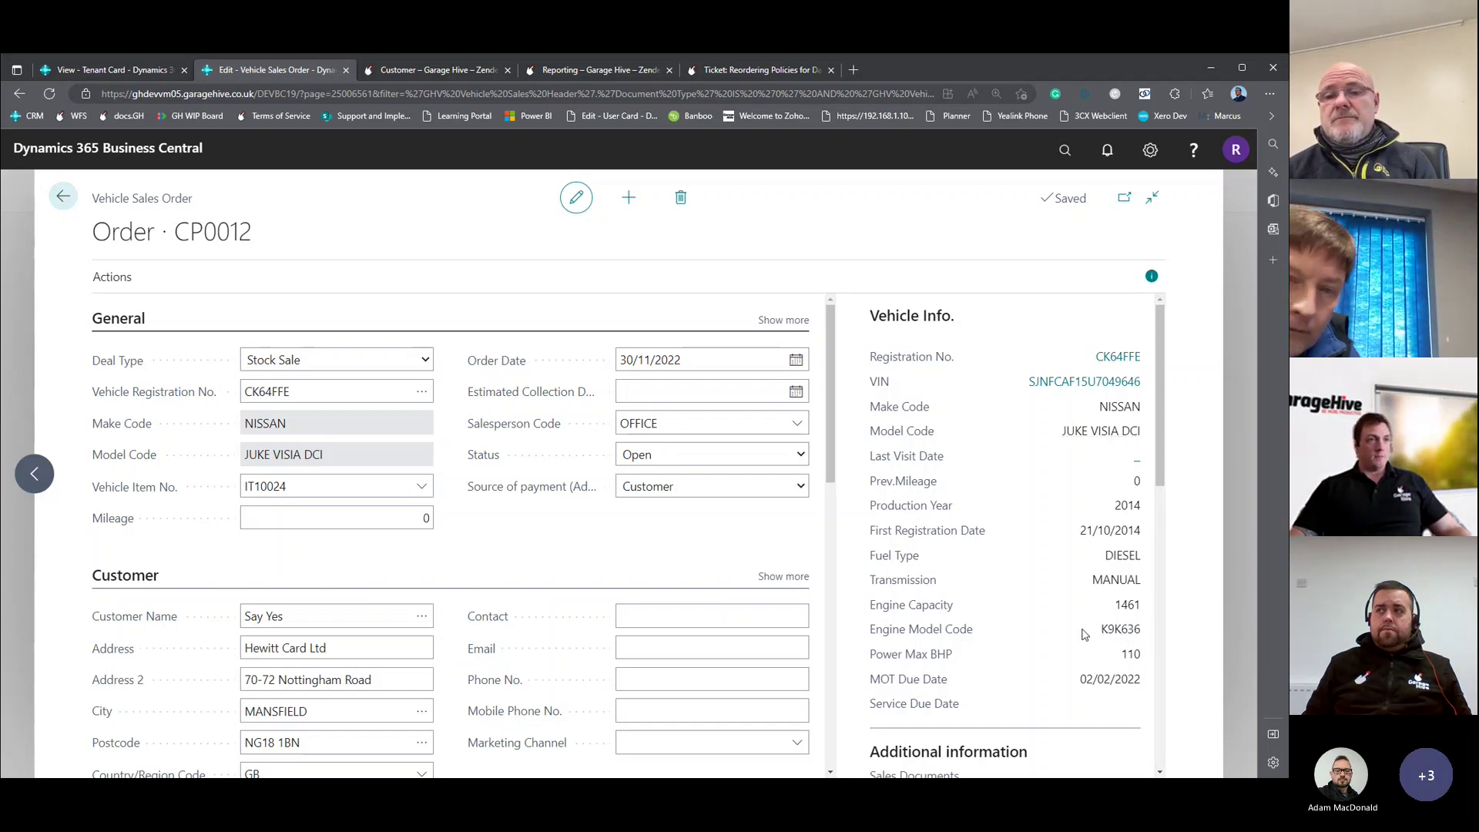
scroll(1084, 635, "down", 5)
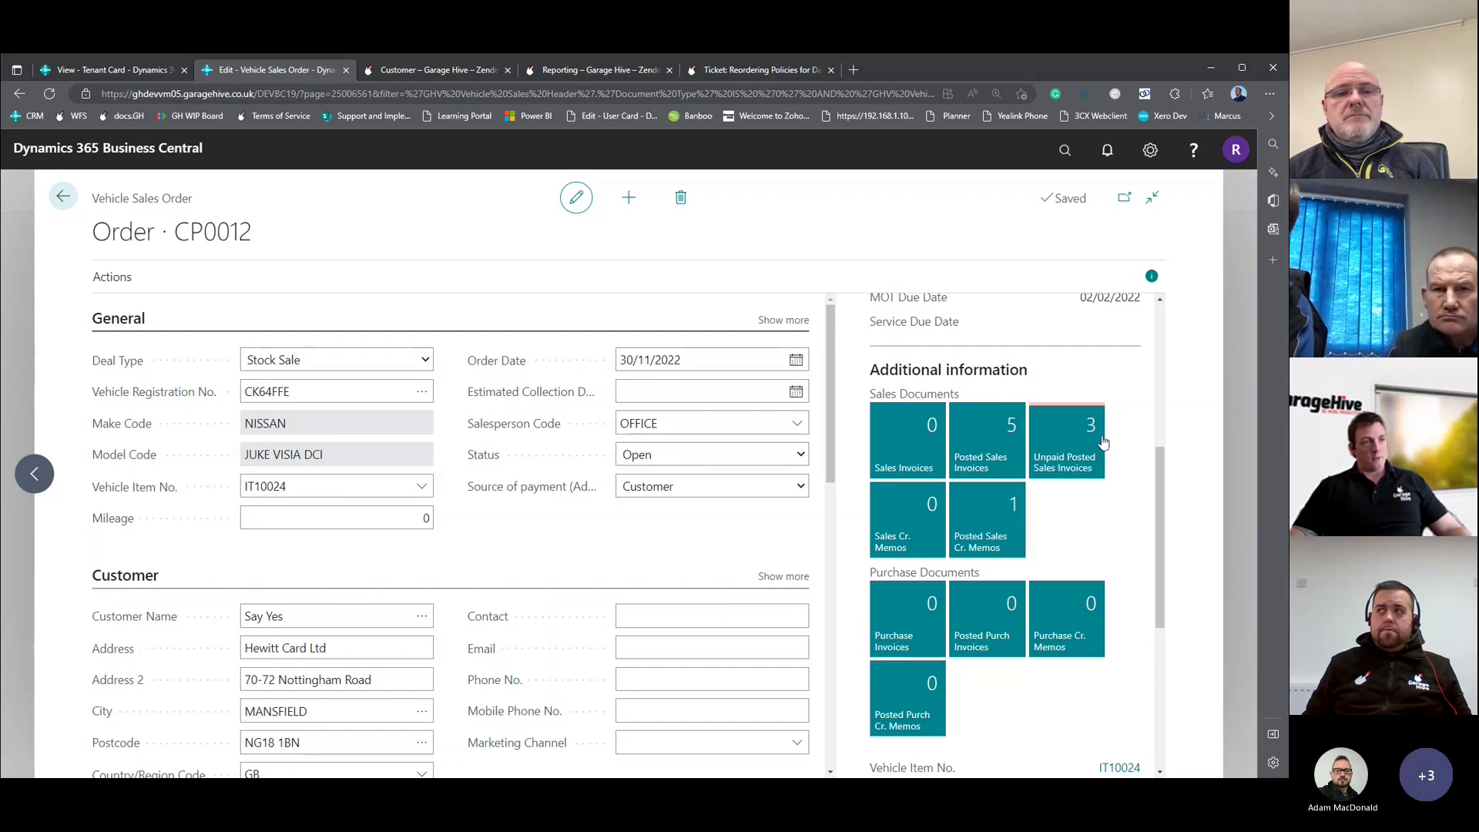
scroll(1032, 599, "down", 3)
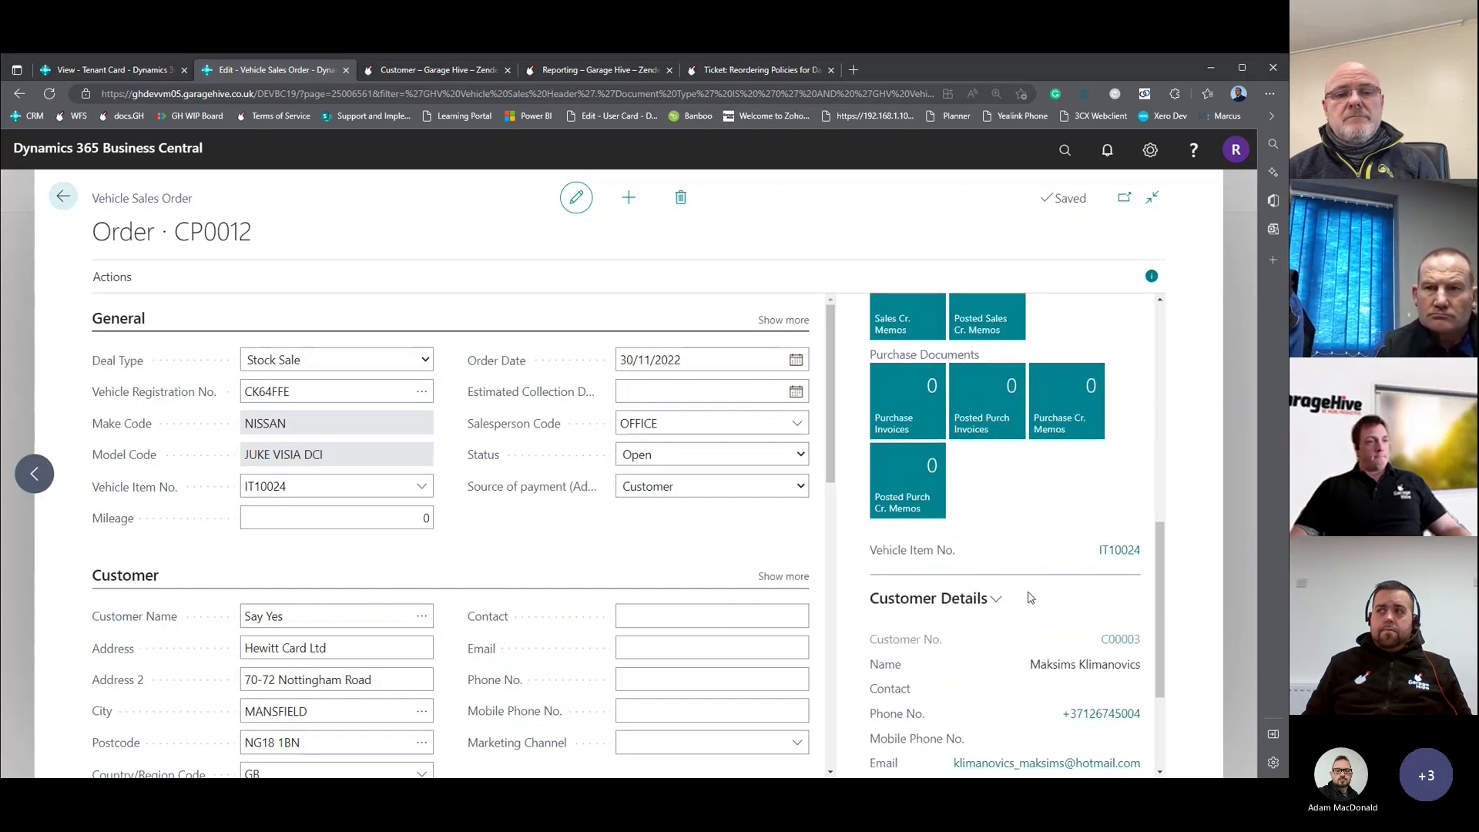
scroll(1025, 602, "down", 2)
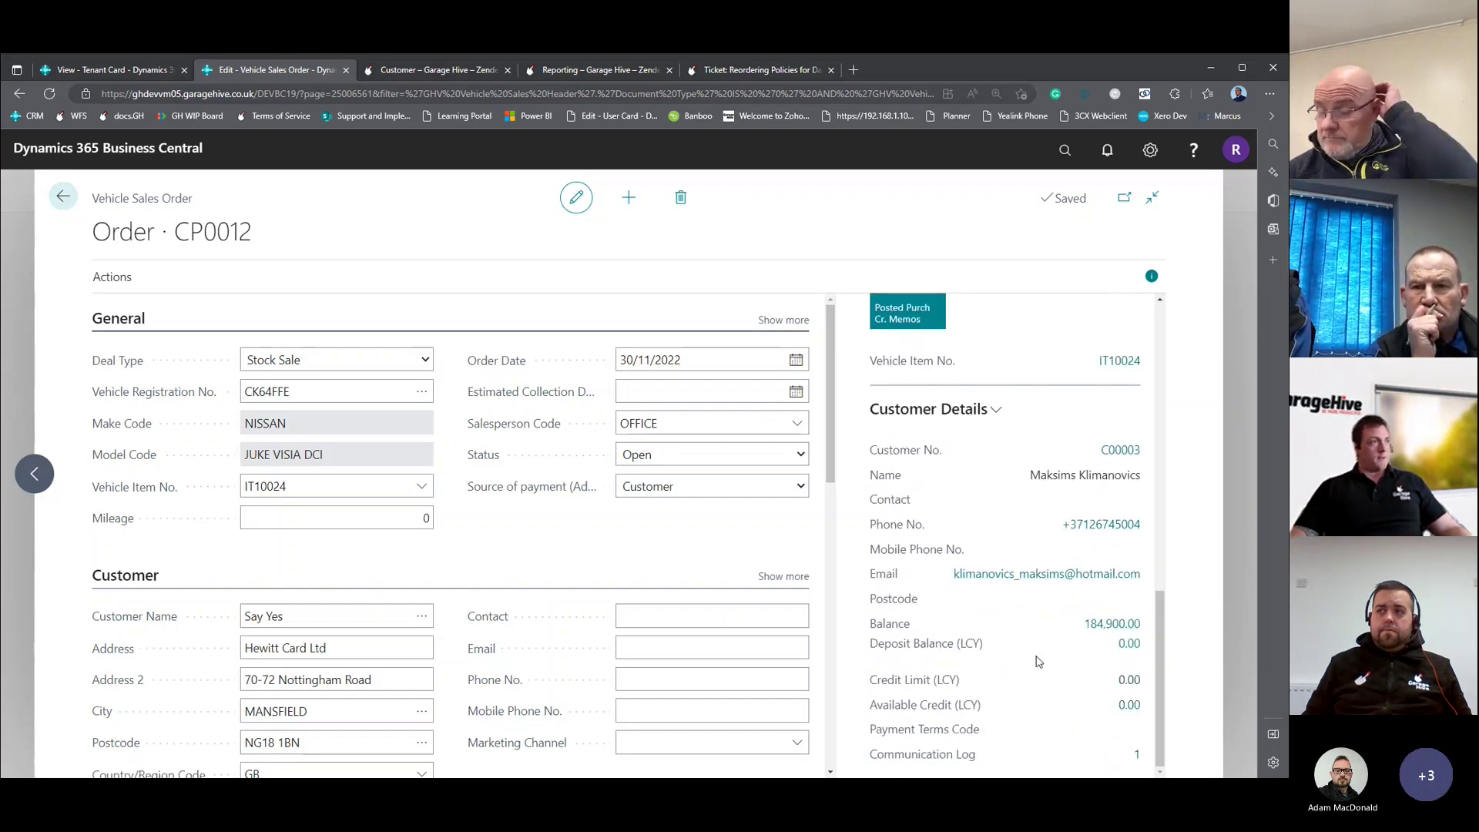
scroll(1038, 662, "up", 10)
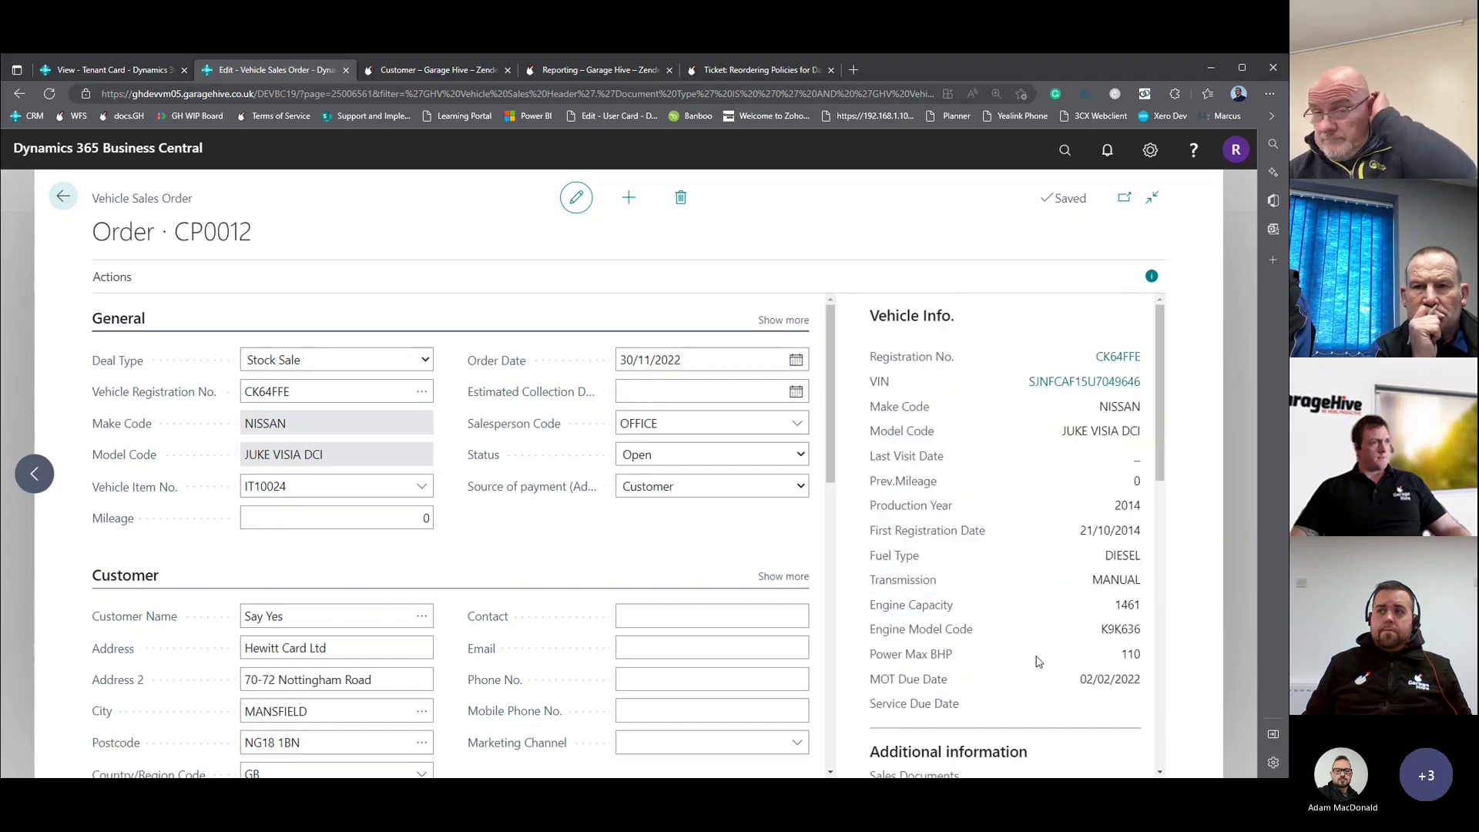
left_click(1152, 282)
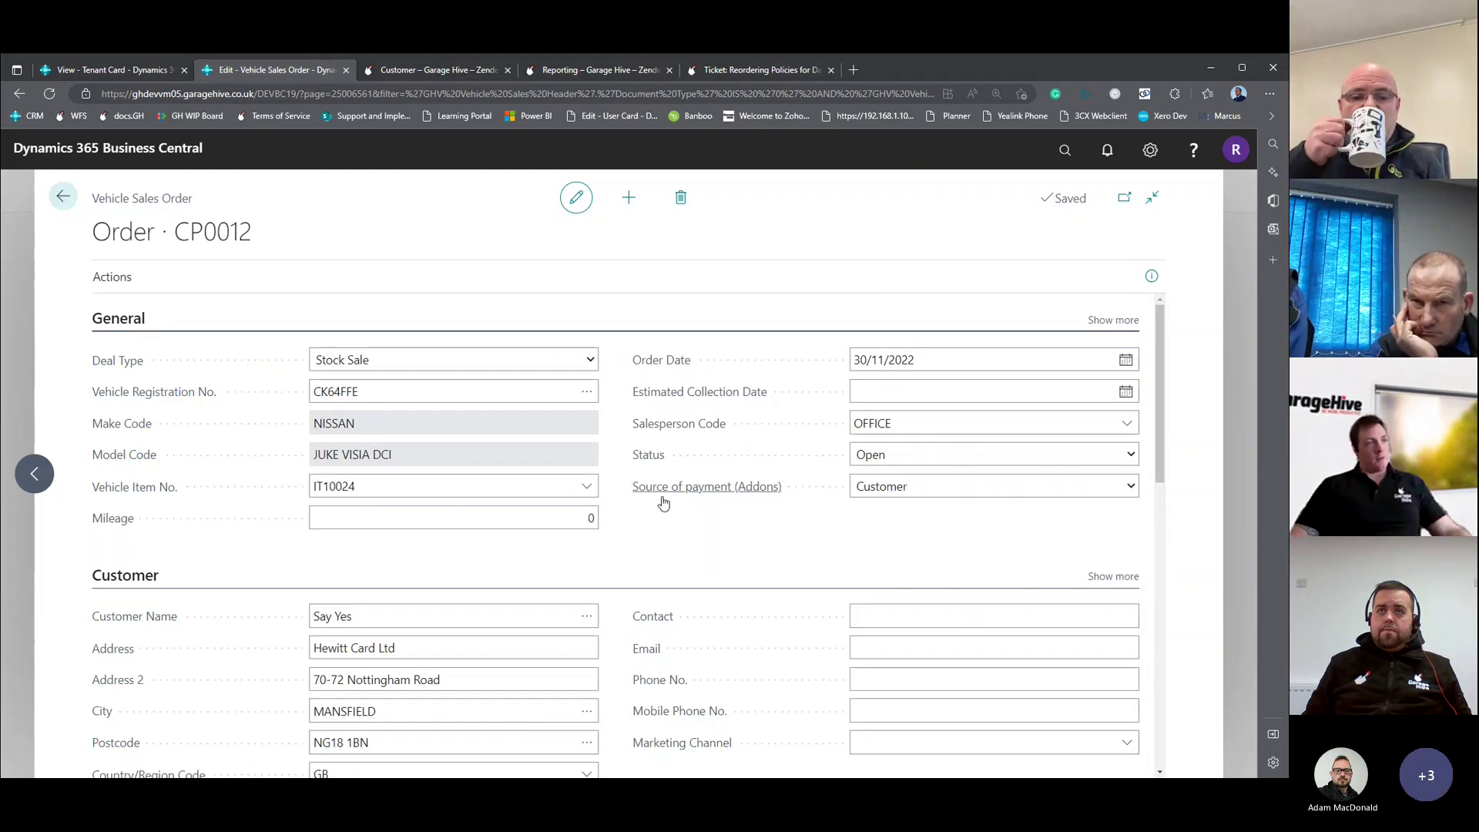
Review the order's vehicle item number, mileage against previous mileage, source of payment for add-ons, and customer fields.
mouse_move(738, 500)
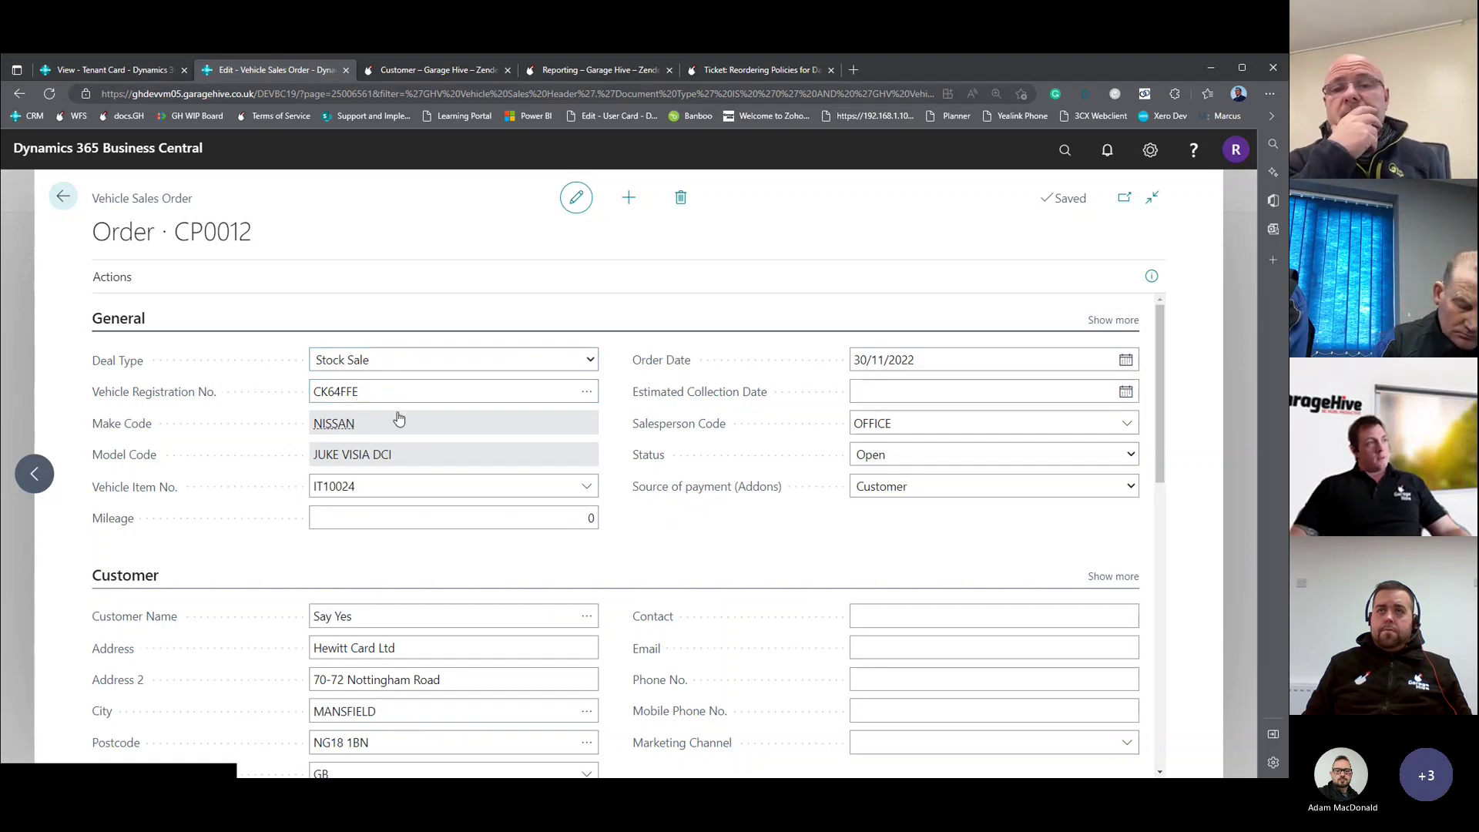
left_click(386, 484)
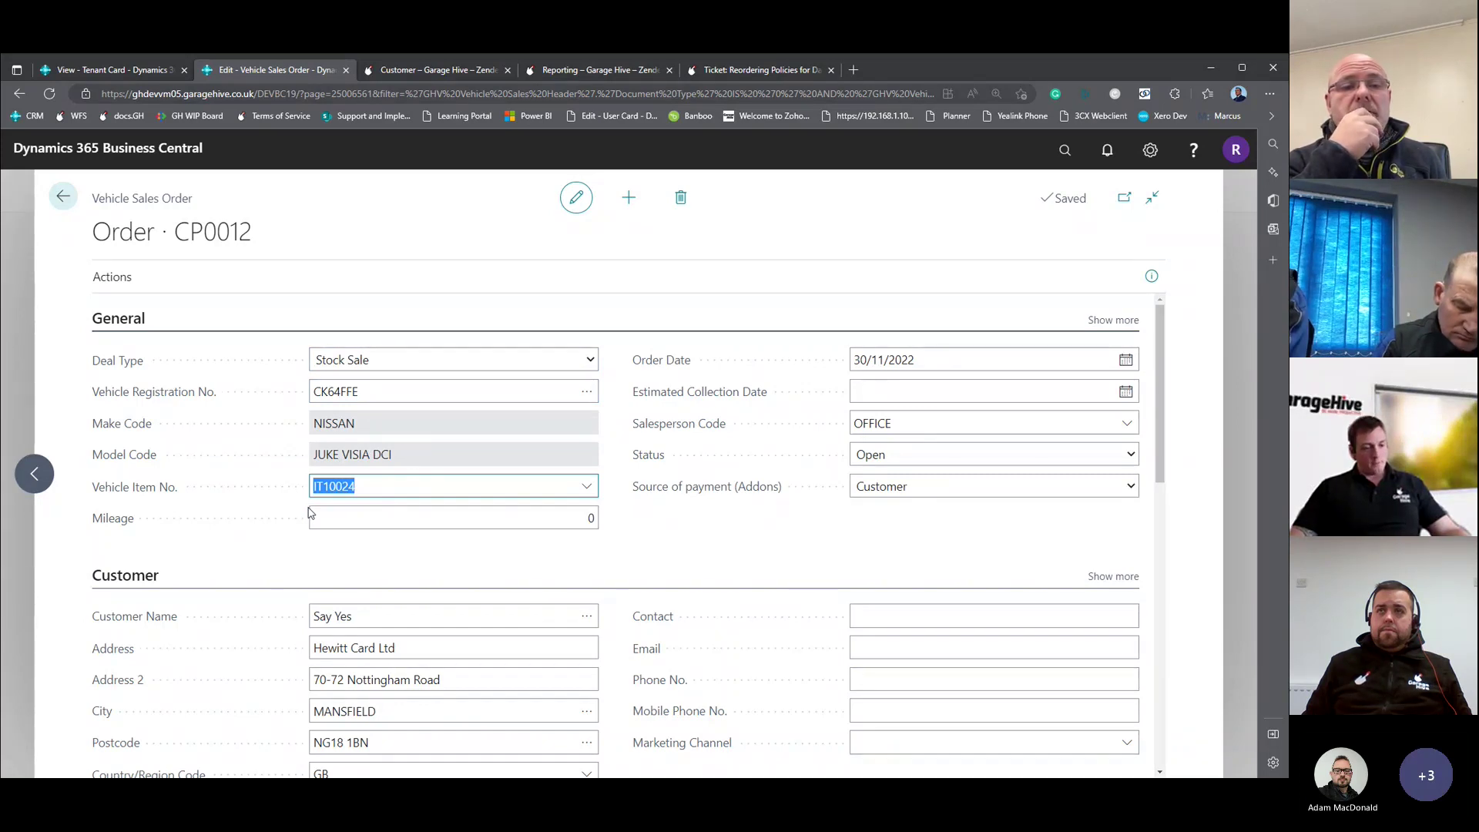
left_click(379, 481)
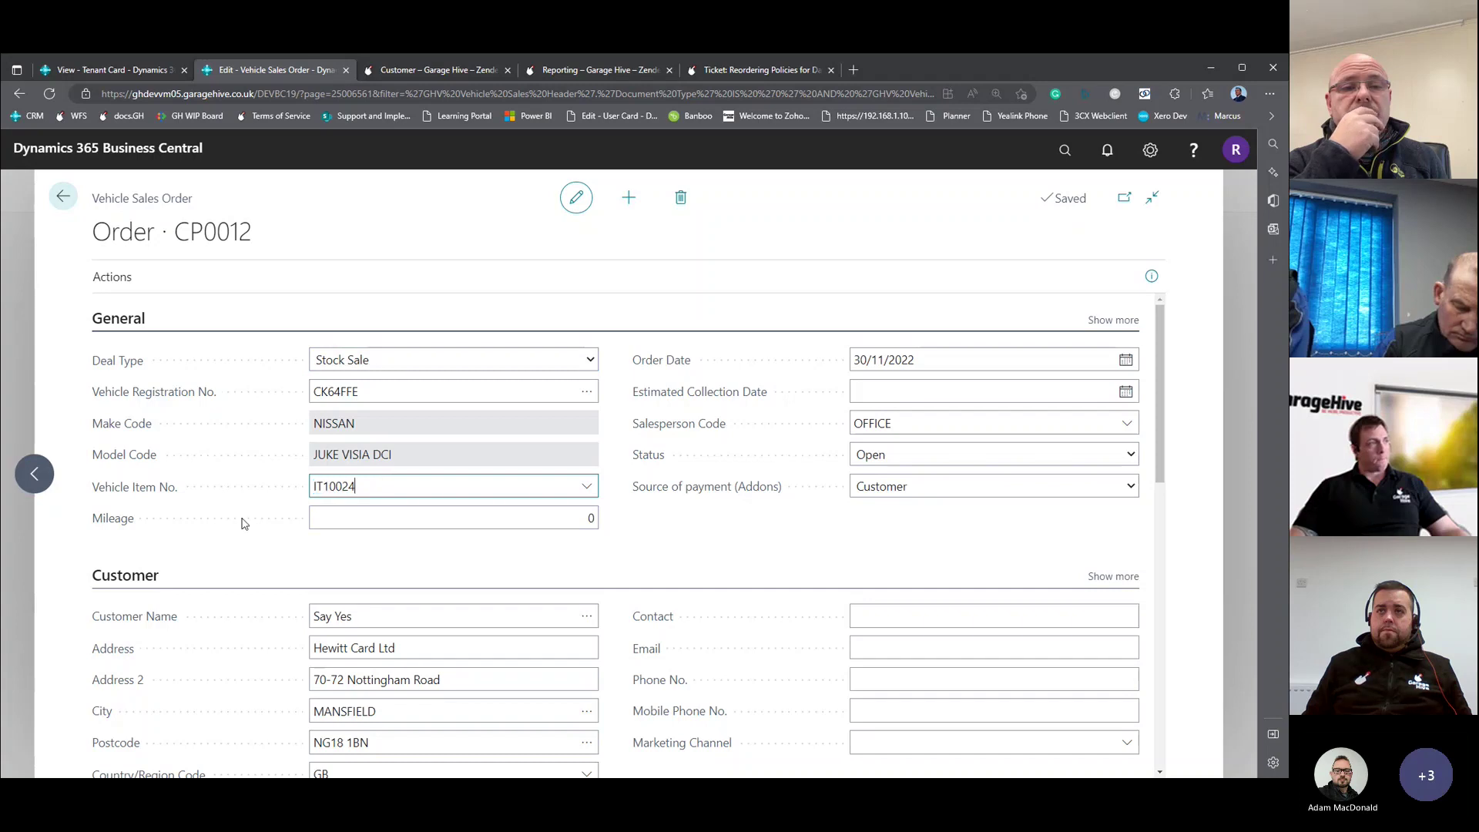
left_click(575, 523)
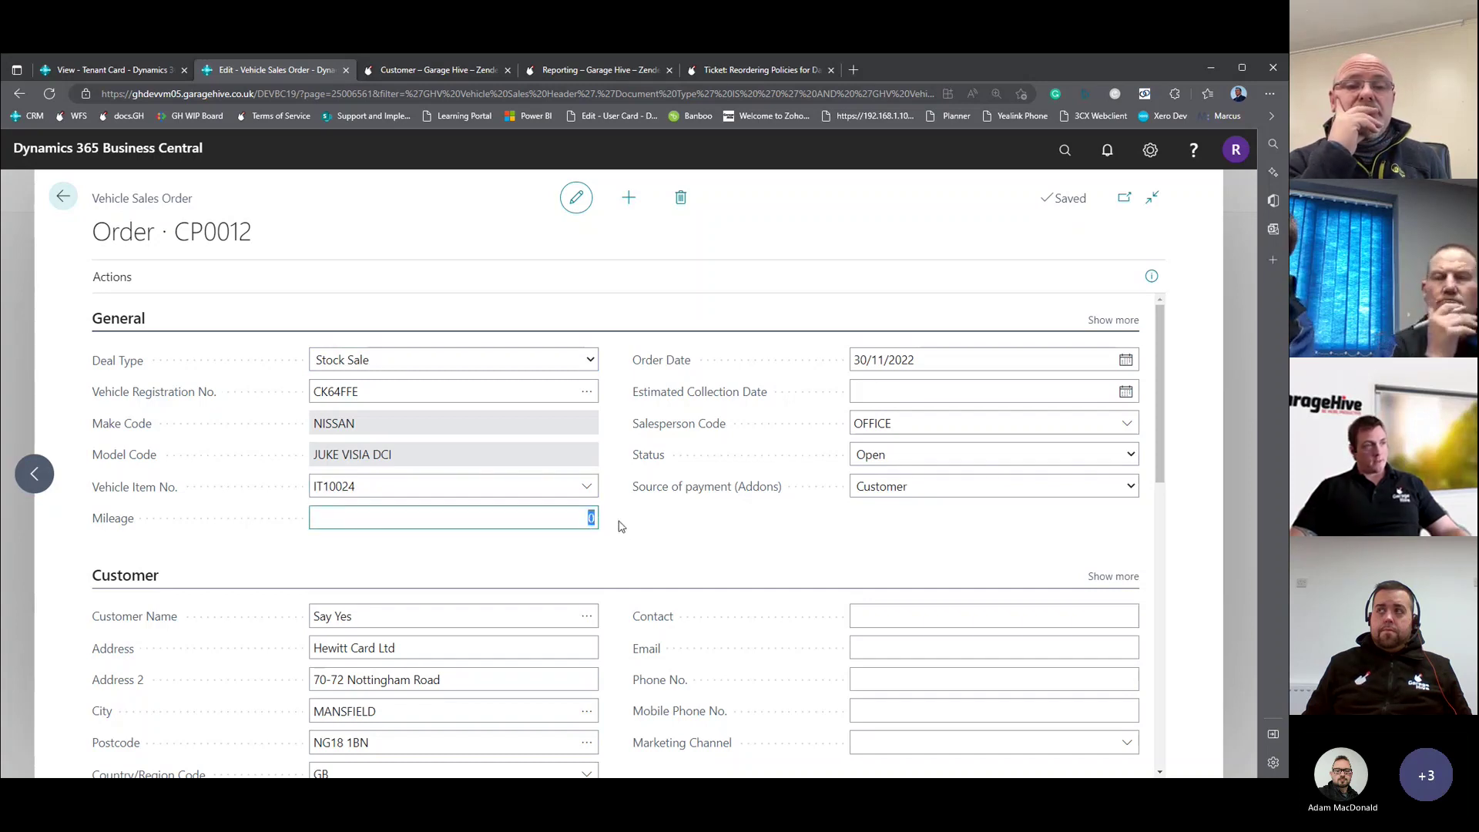
left_click(618, 525)
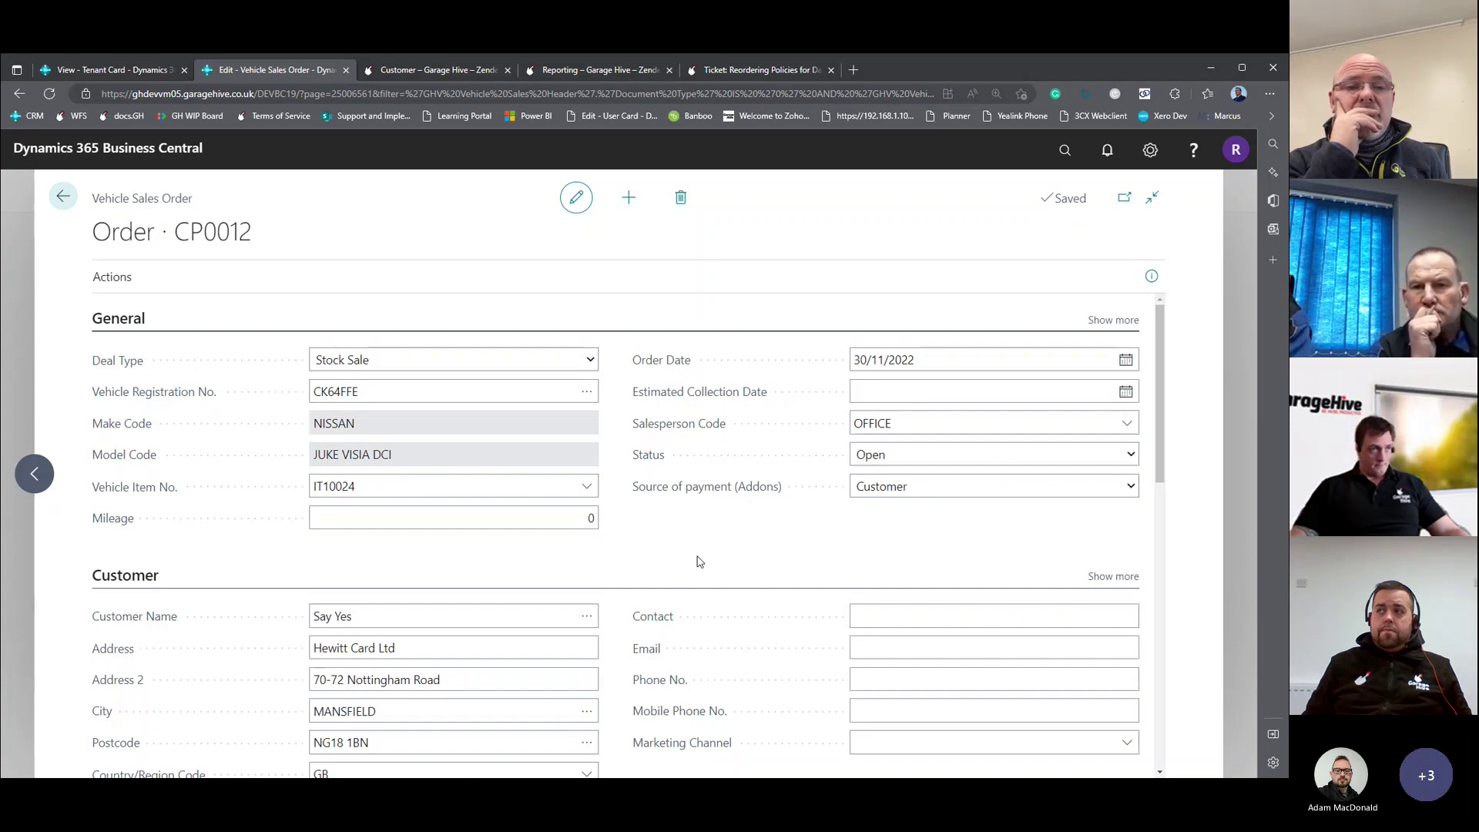
left_click(595, 517)
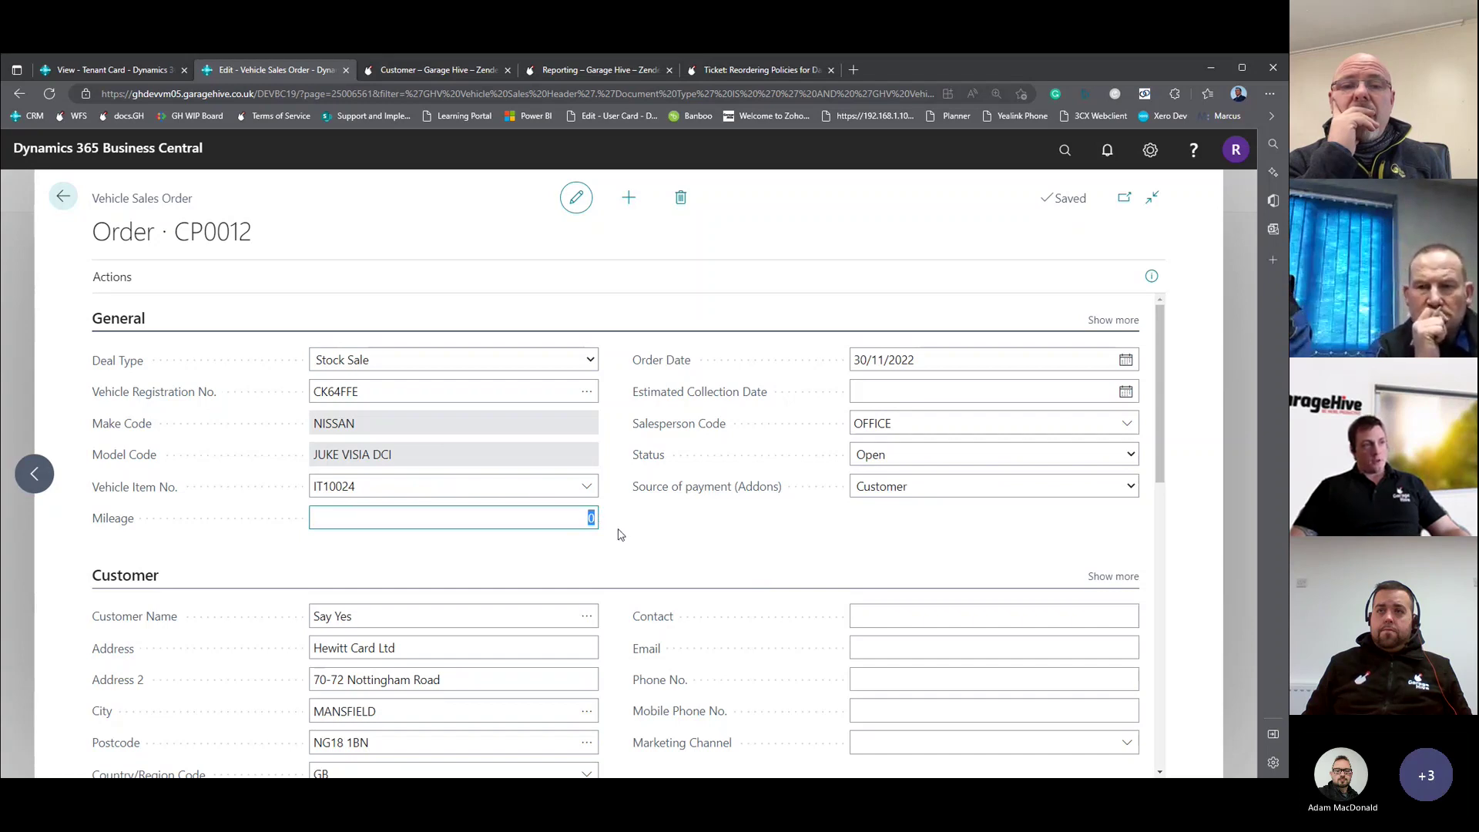
left_click(1152, 276)
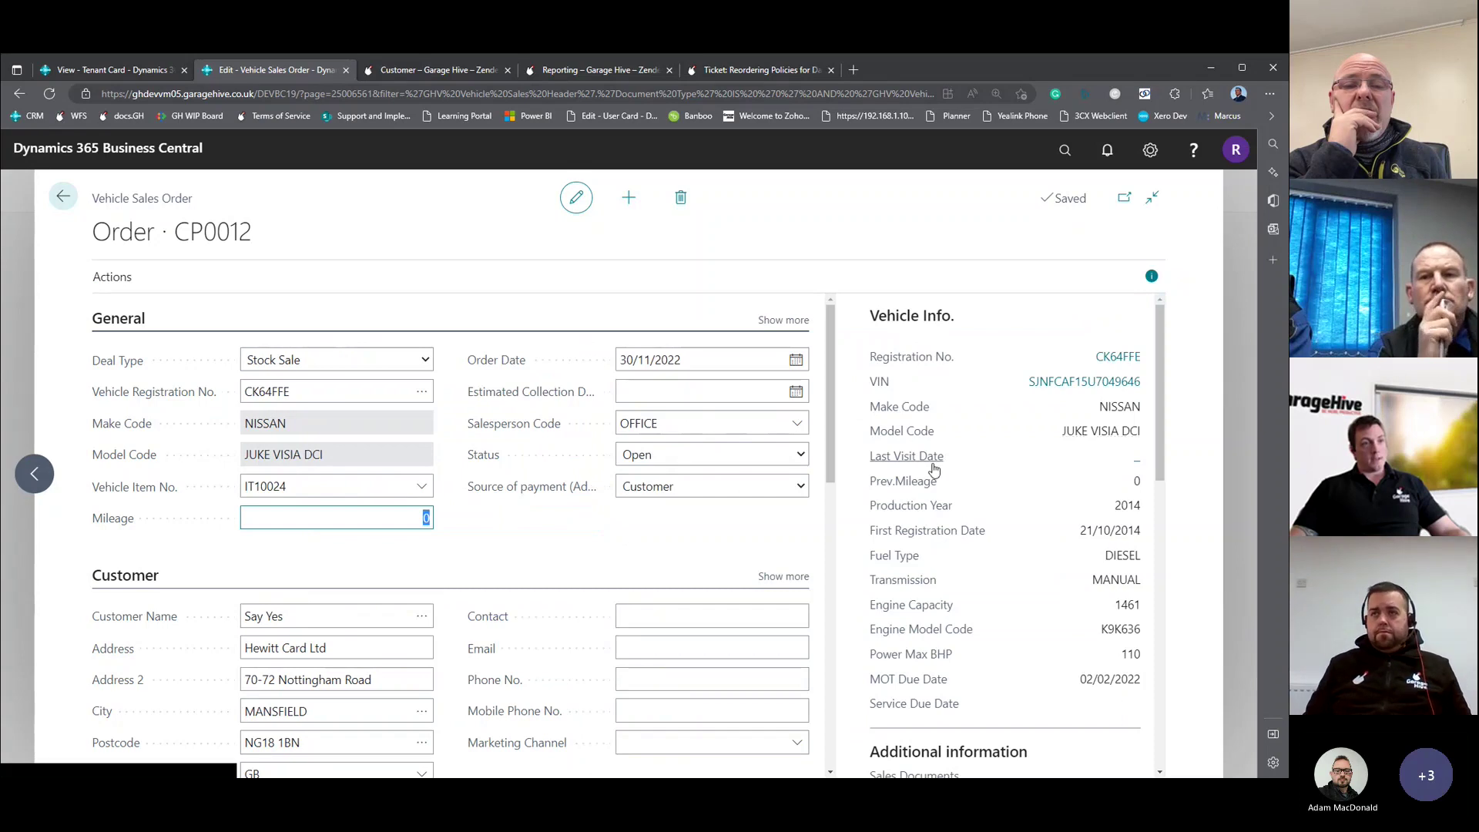
left_click_drag(865, 488, 933, 488)
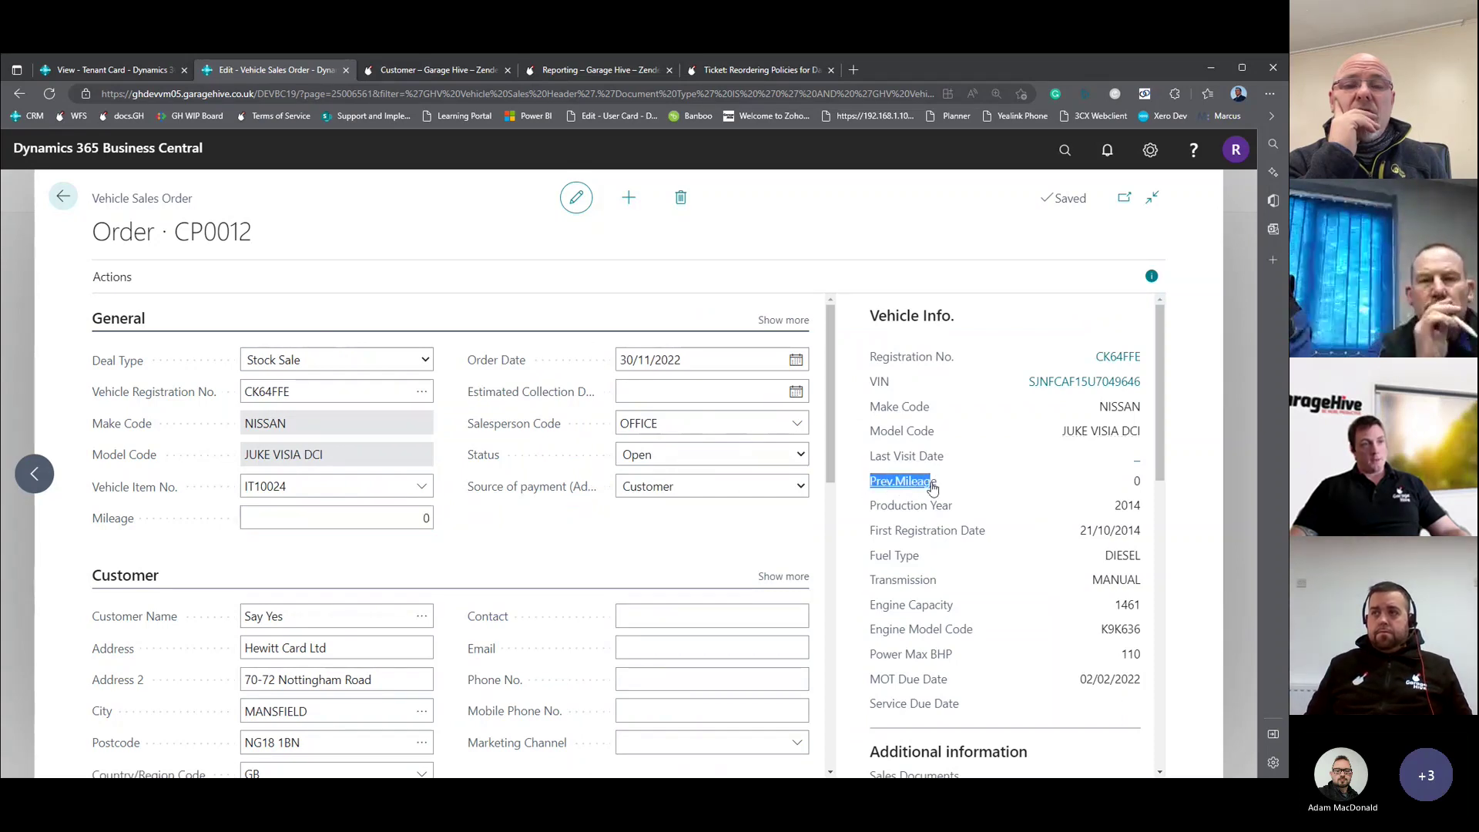
left_click_drag(1133, 485, 1145, 486)
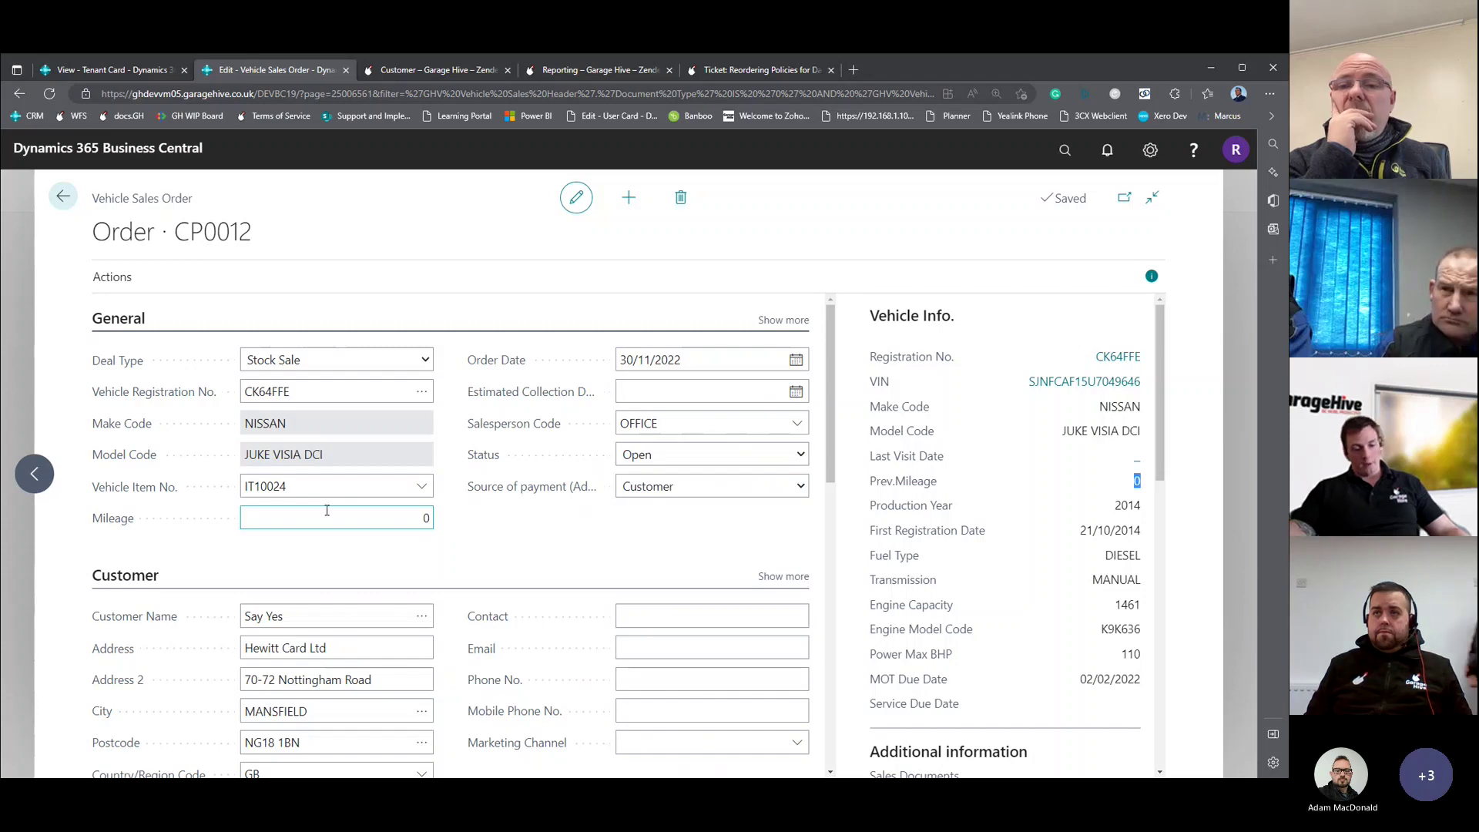
left_click(1153, 279)
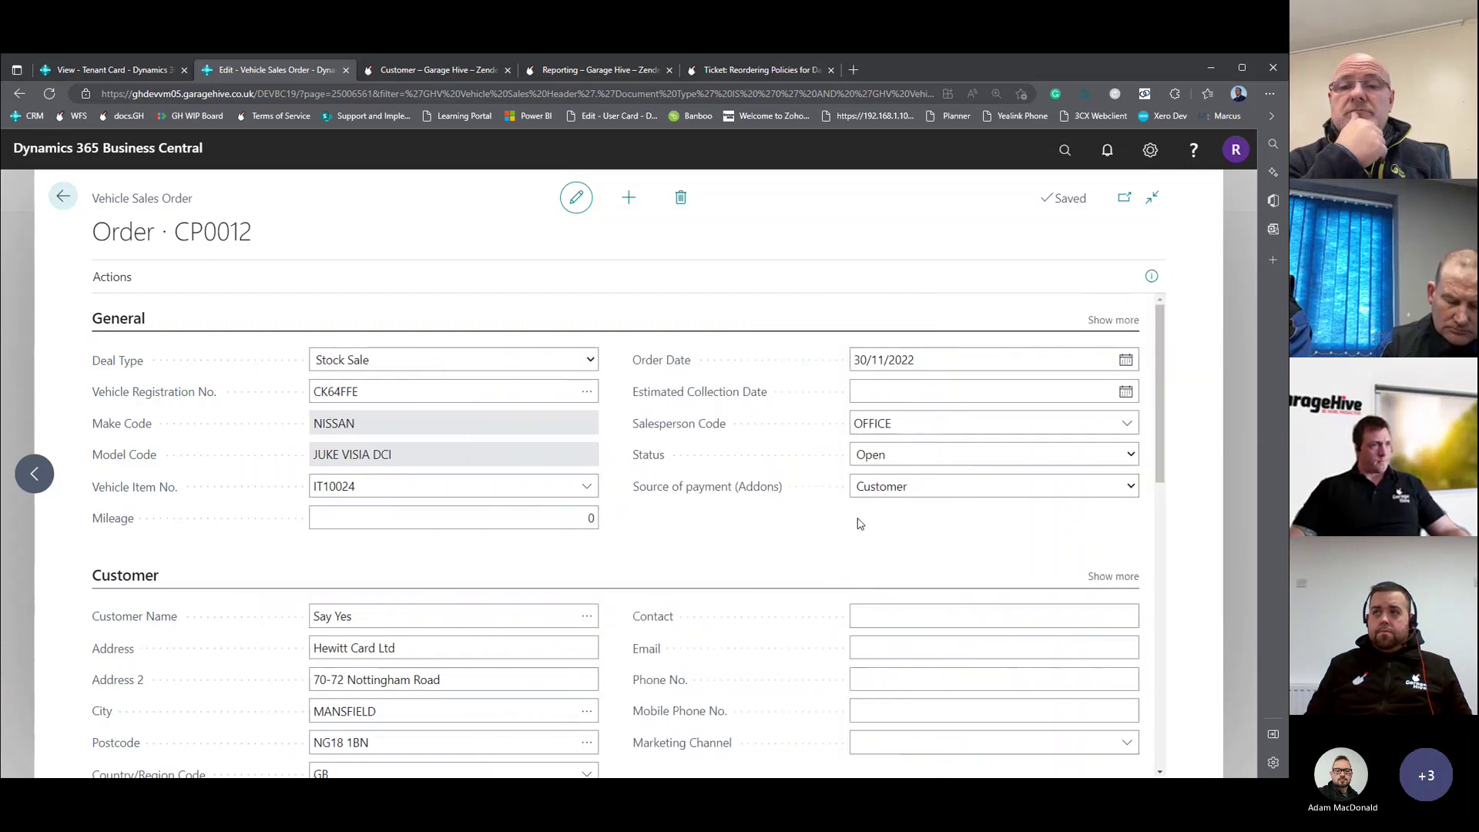
left_click_drag(629, 487, 786, 493)
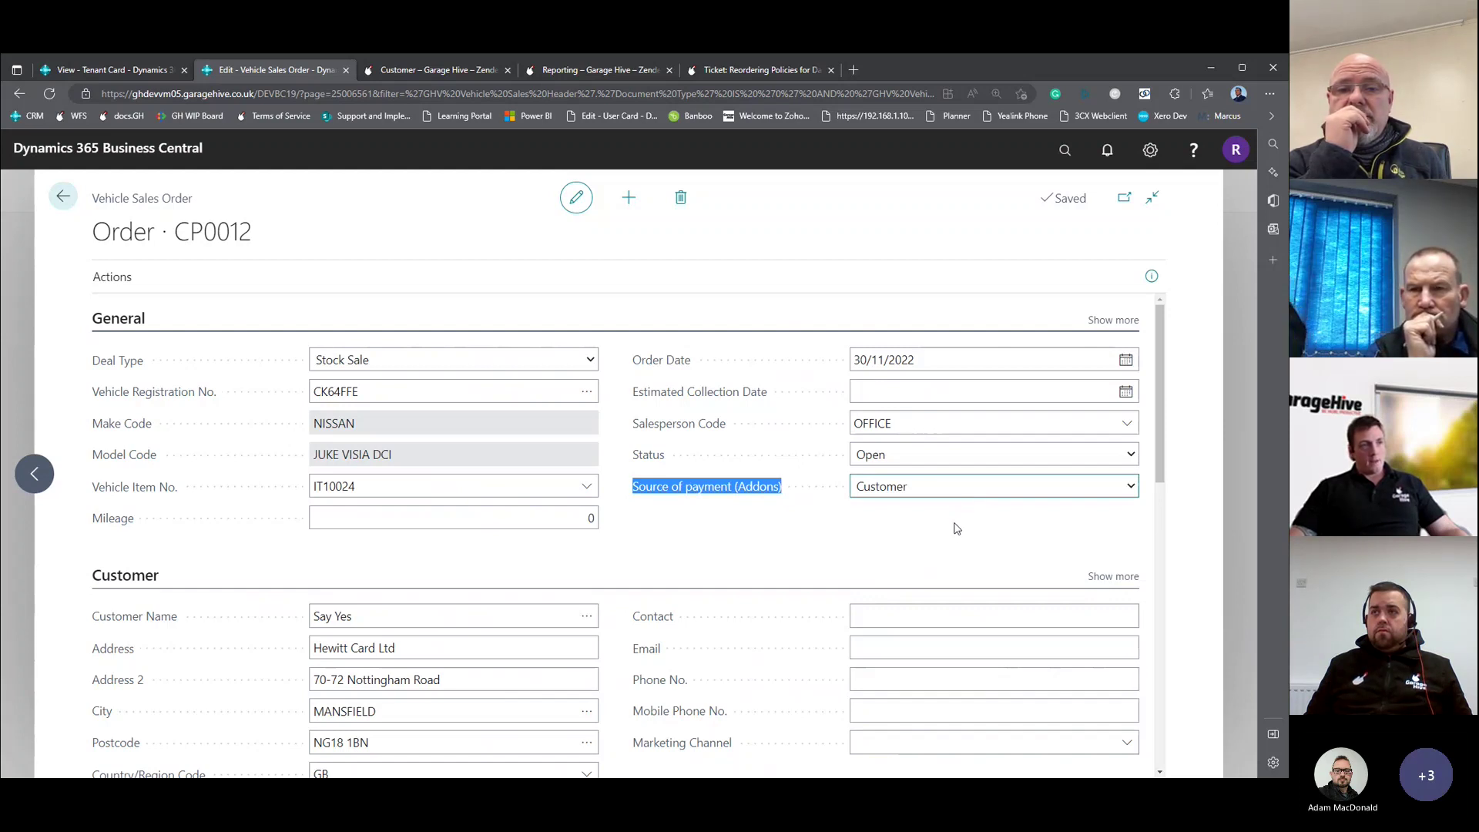
left_click(808, 519)
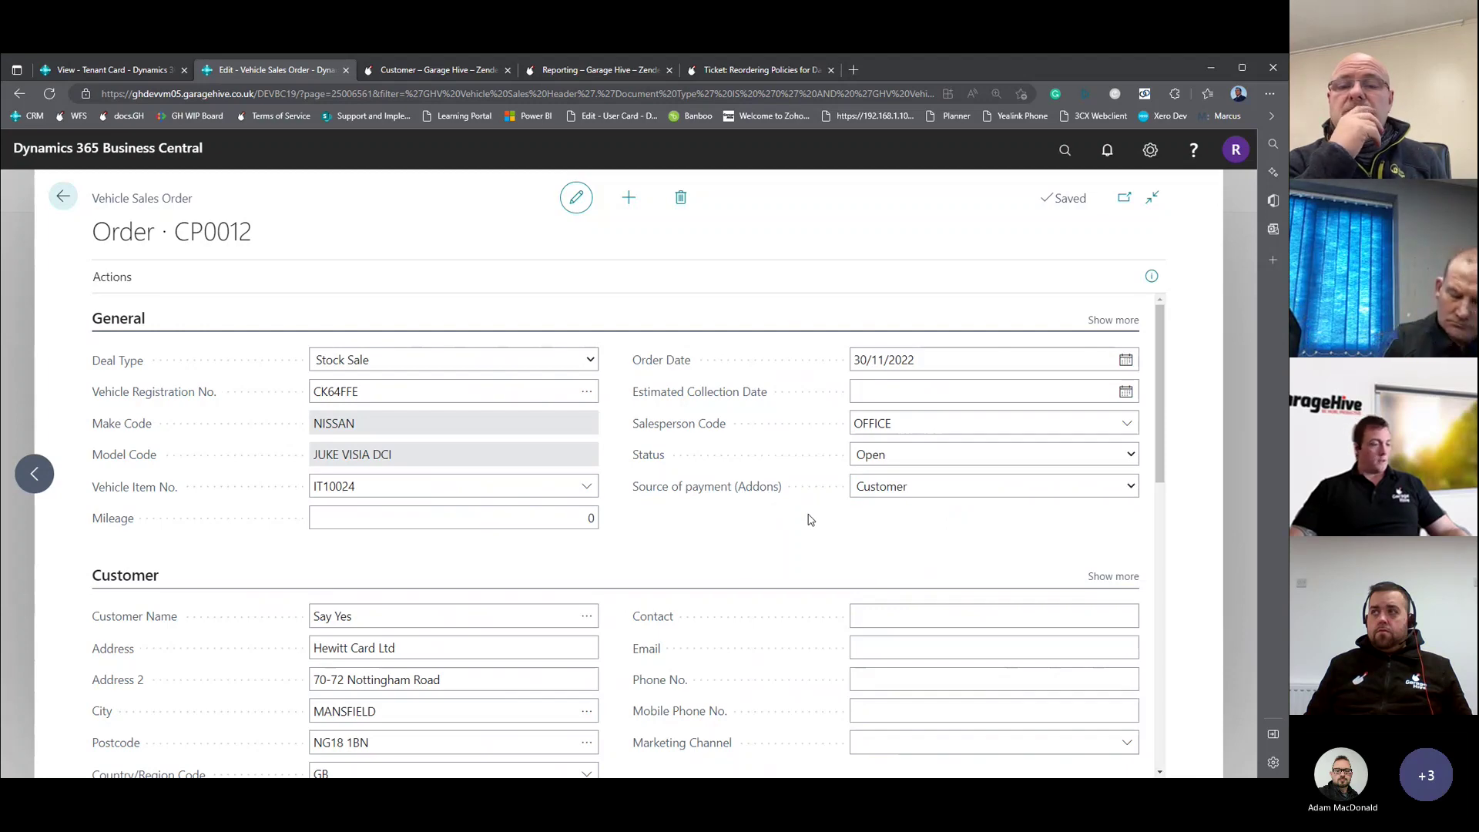
scroll(809, 520, "down", 3)
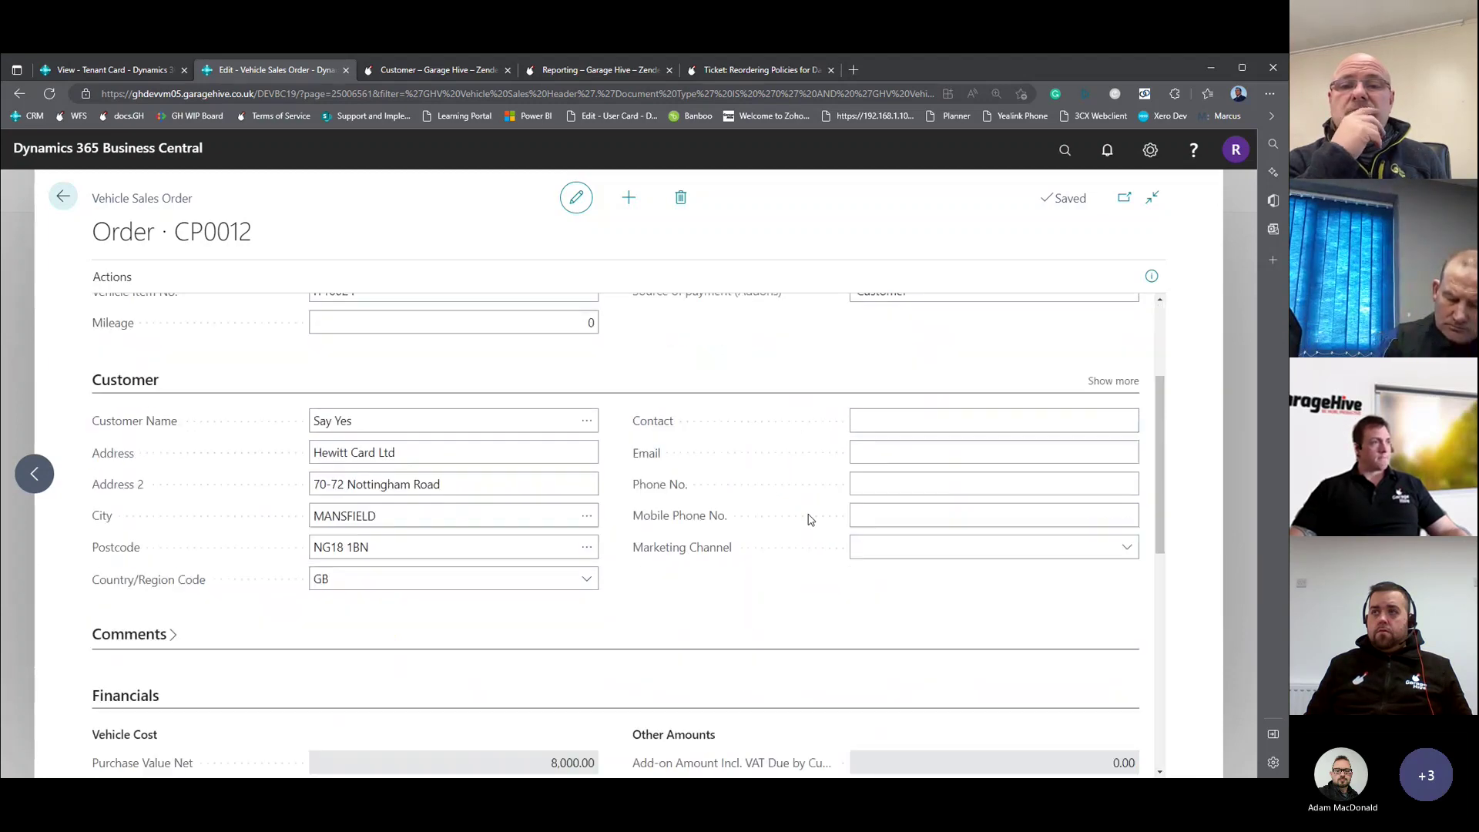
left_click(334, 394)
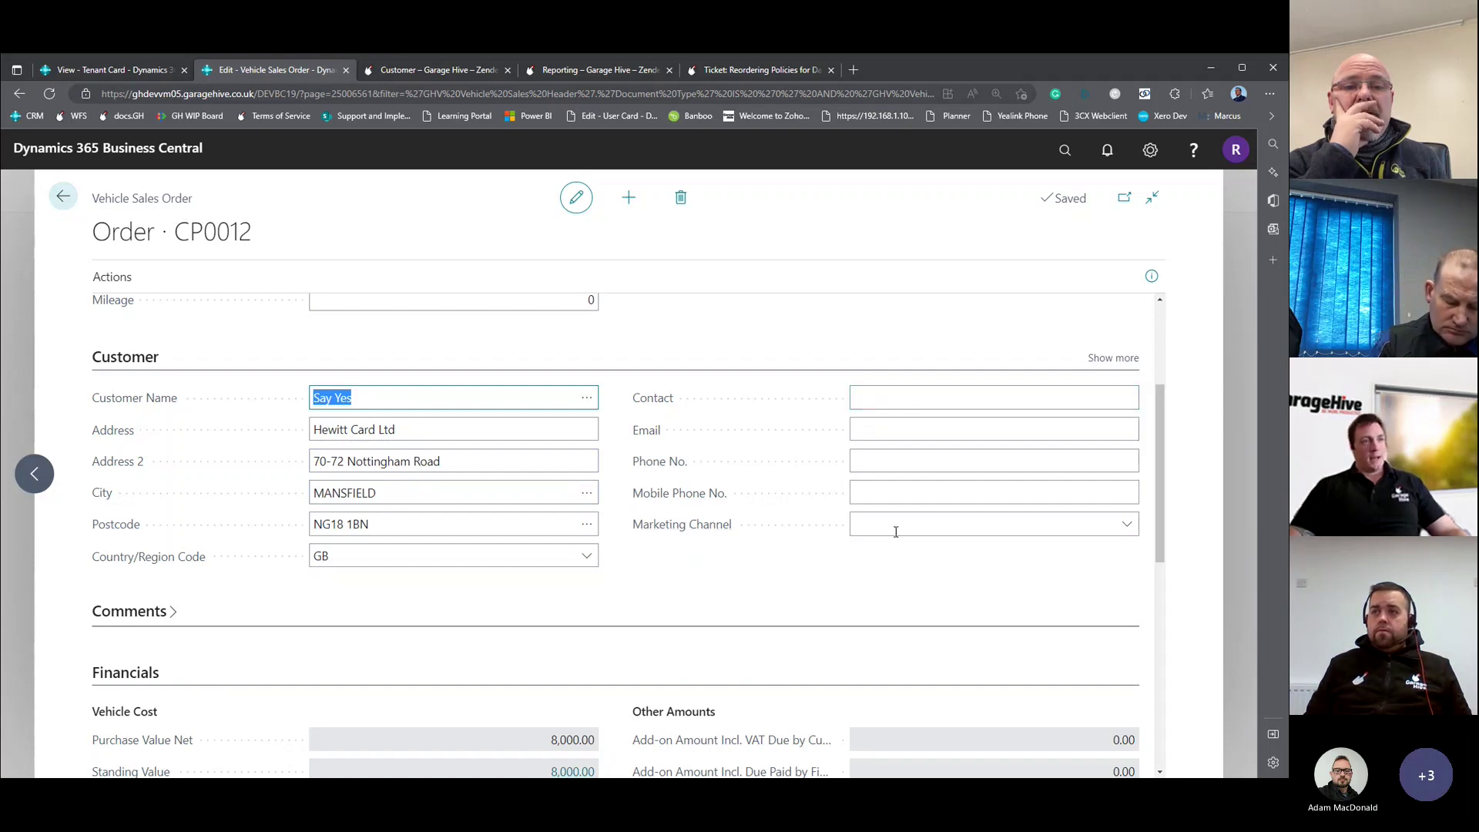
Expand the order's comments and review the type codes available for a new comment line.
left_click(166, 618)
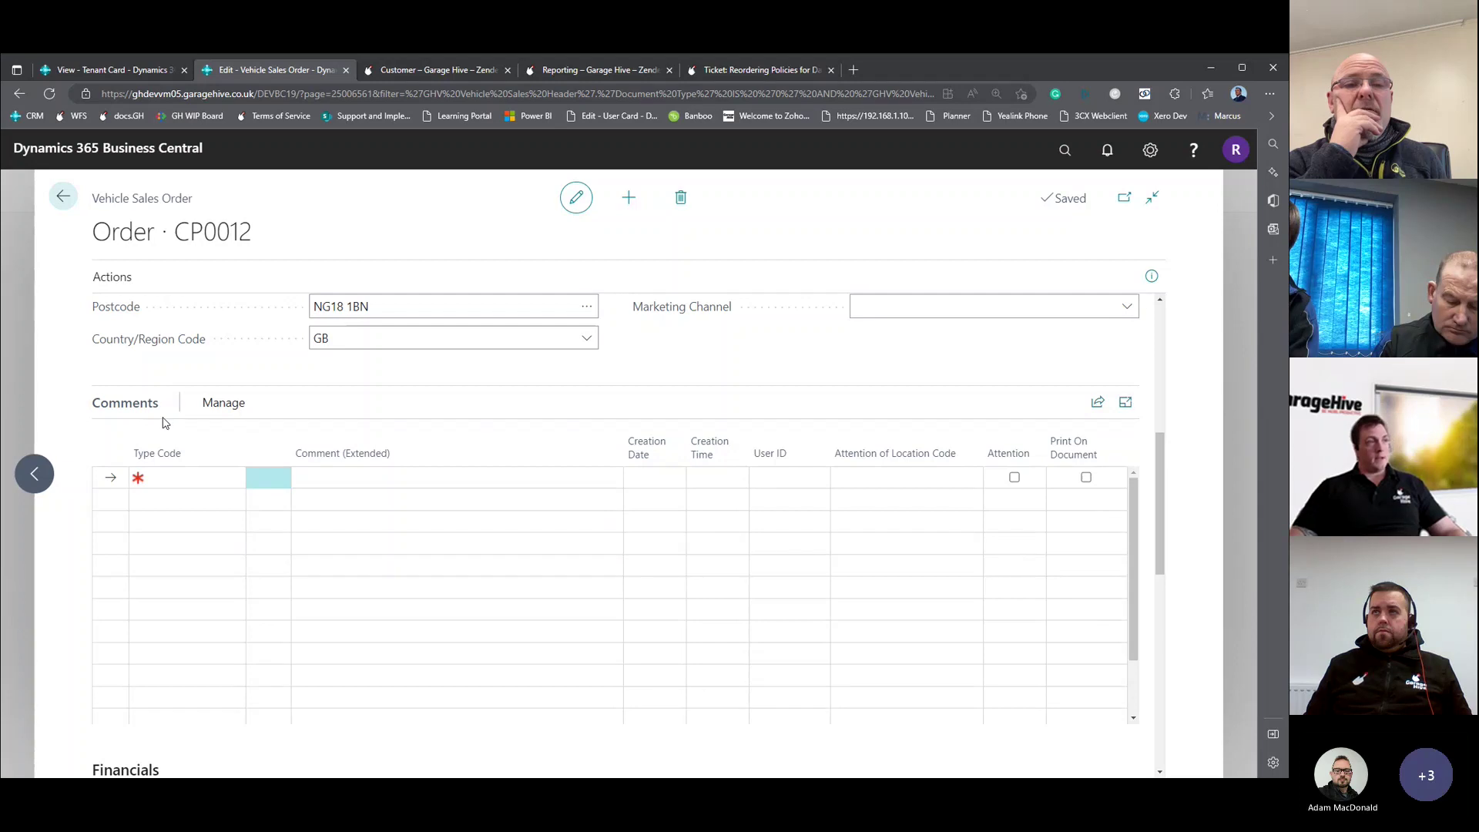
left_click(224, 478)
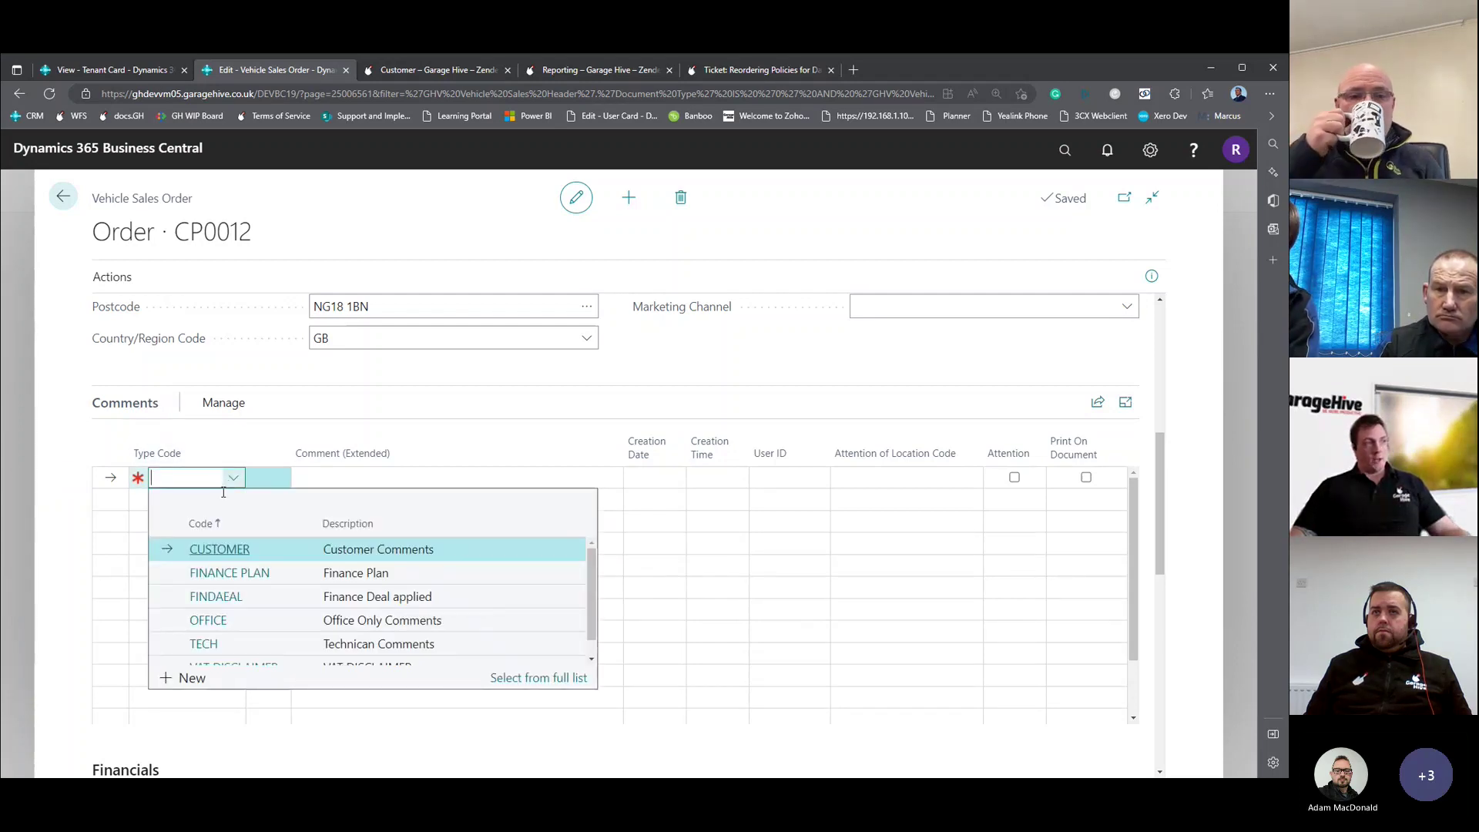
scroll(208, 620, "down", 2)
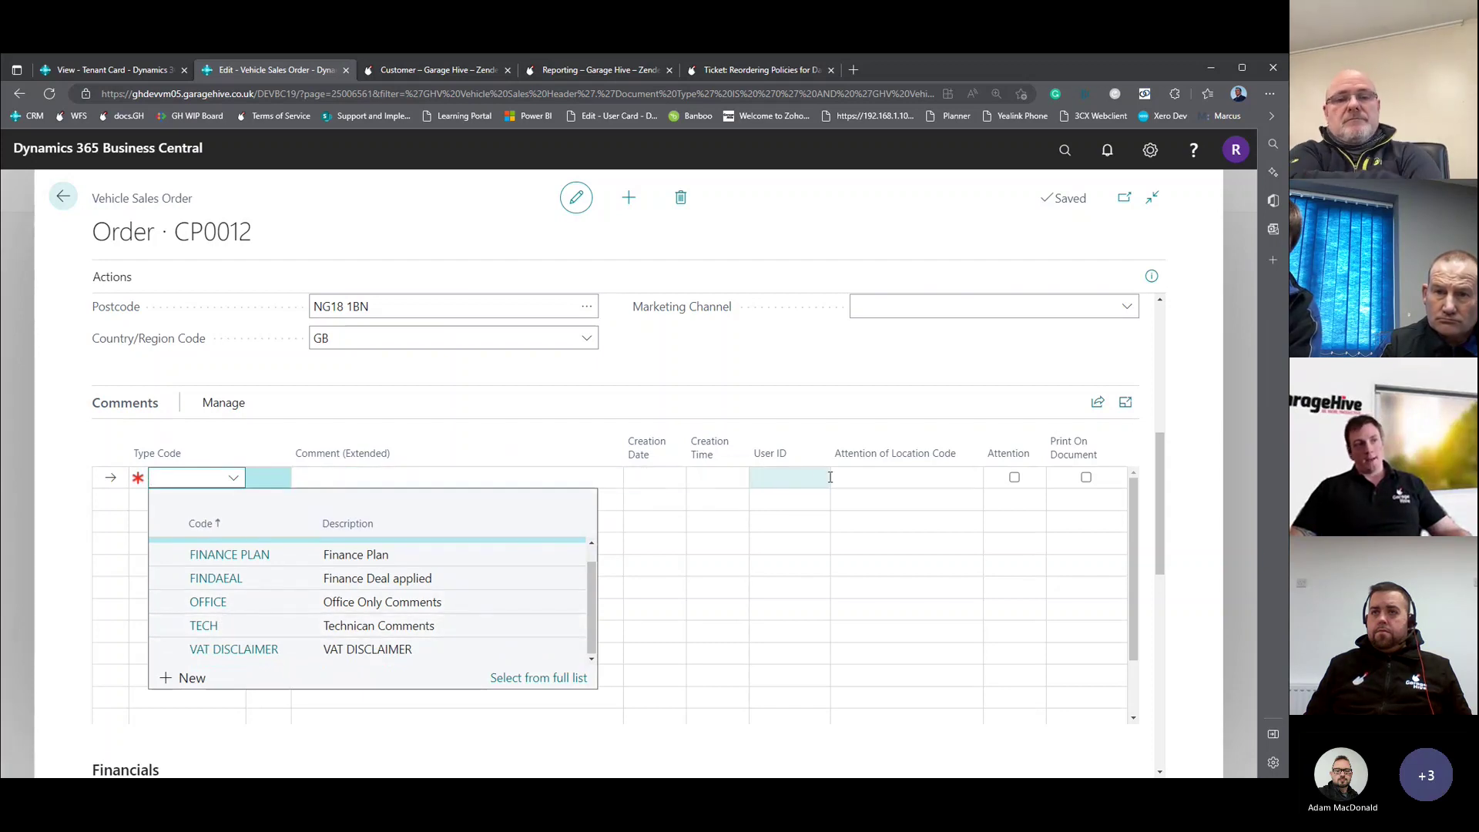
mouse_move(890, 468)
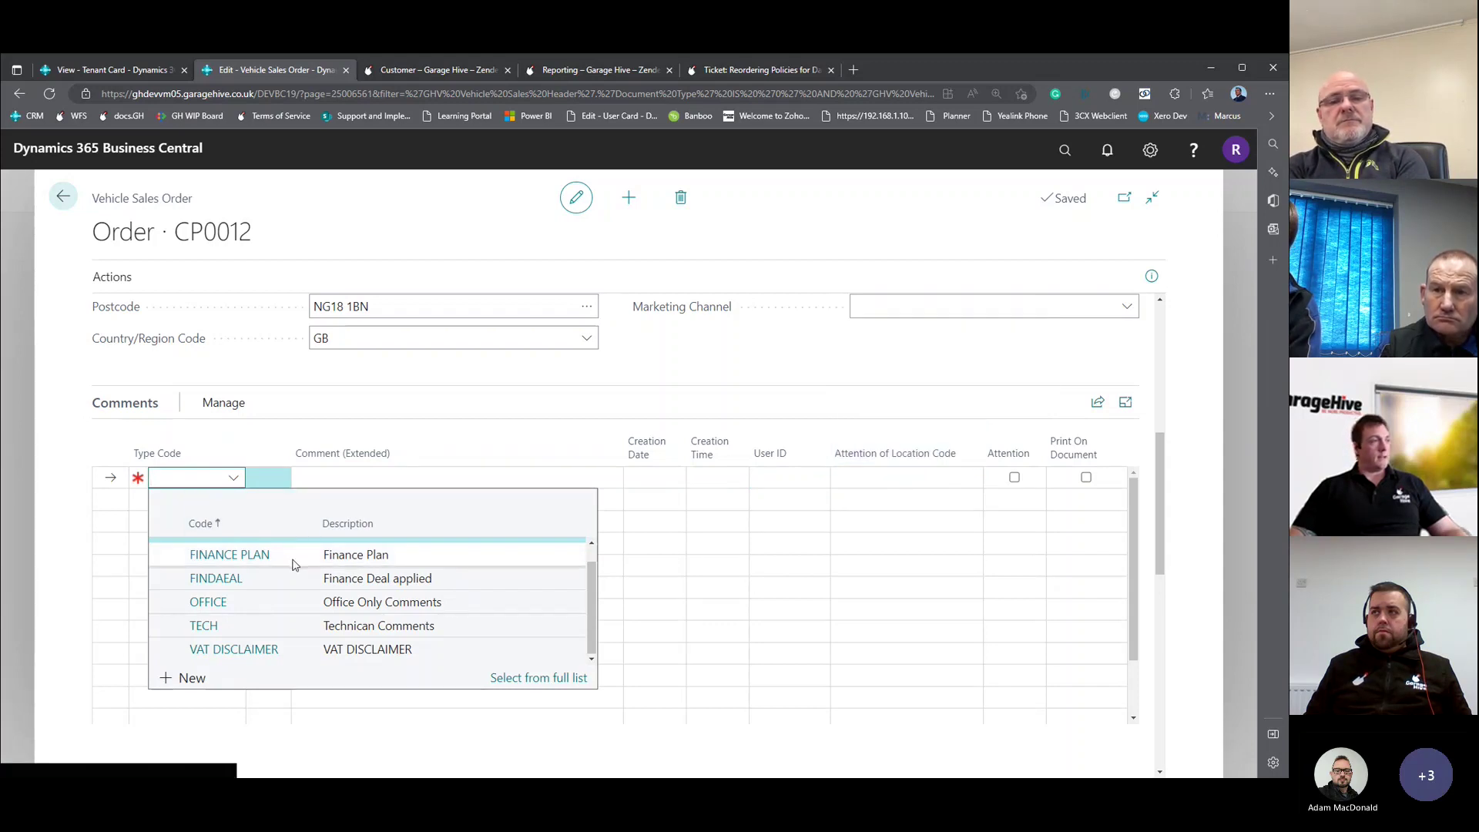
scroll(294, 602, "up", 1)
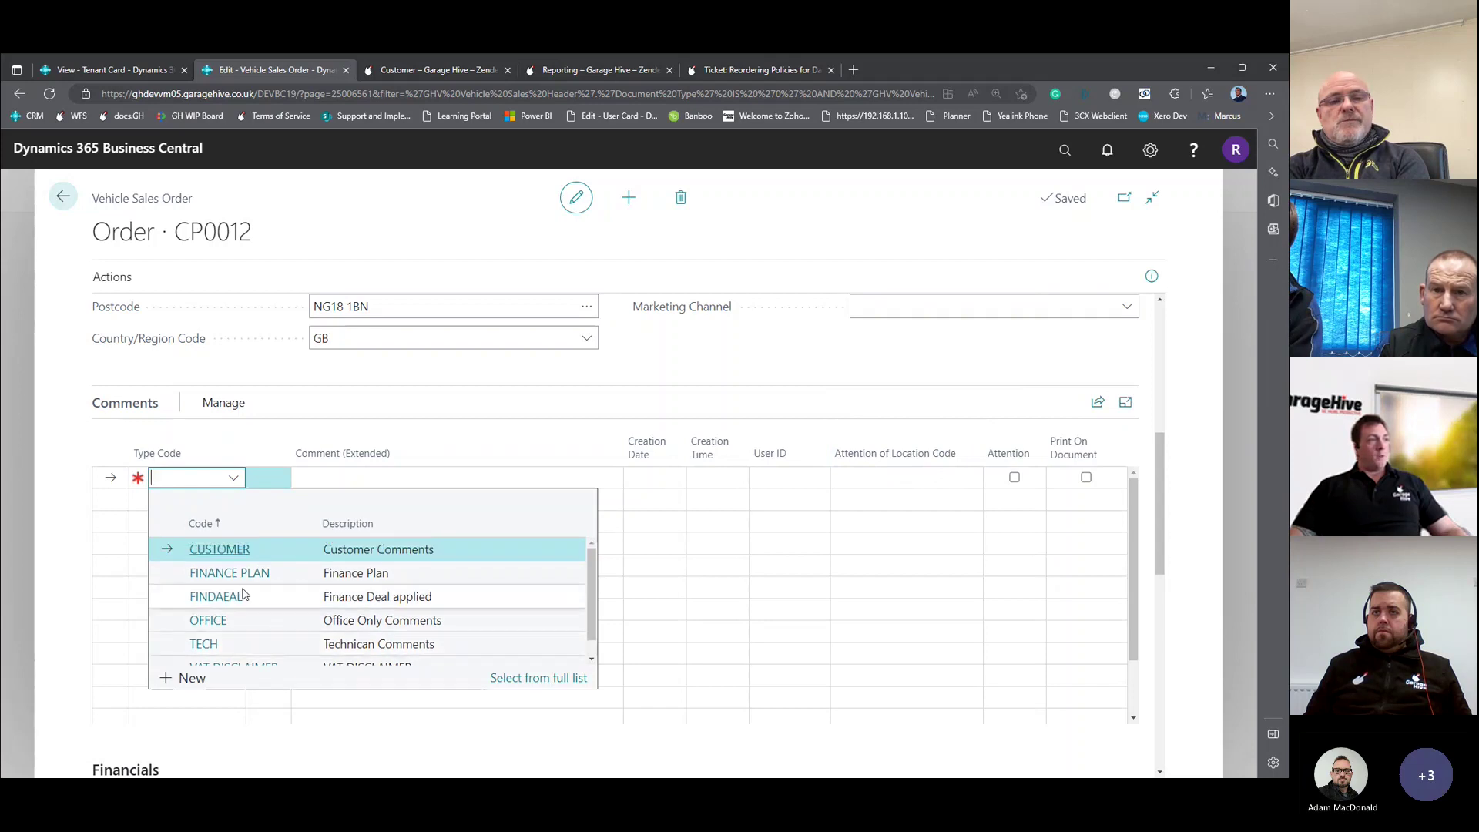
scroll(248, 616, "down", 1)
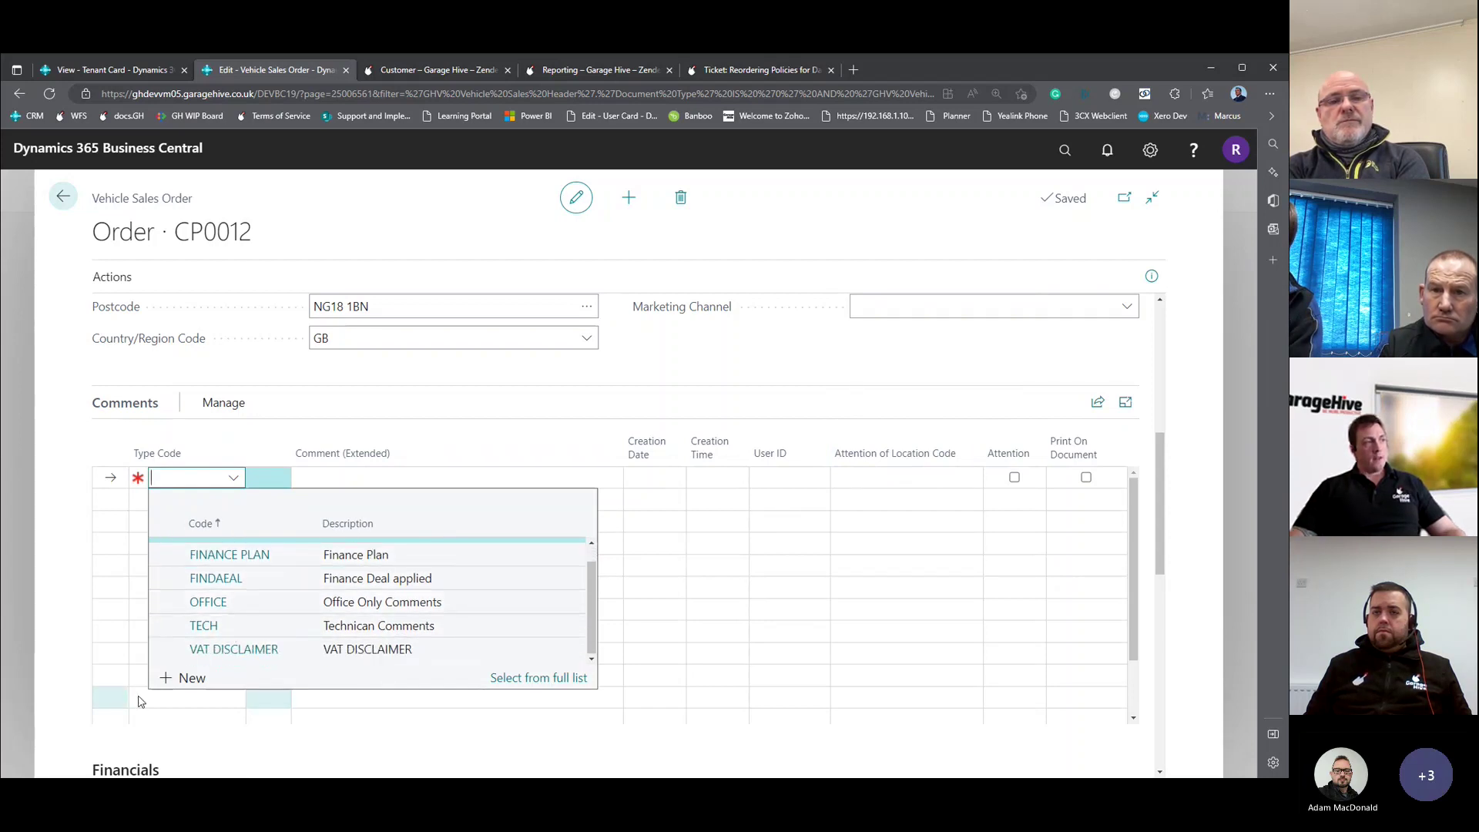
Start a new service comment type without a code, discard it, and examine the print settings of the existing comment types.
left_click(189, 680)
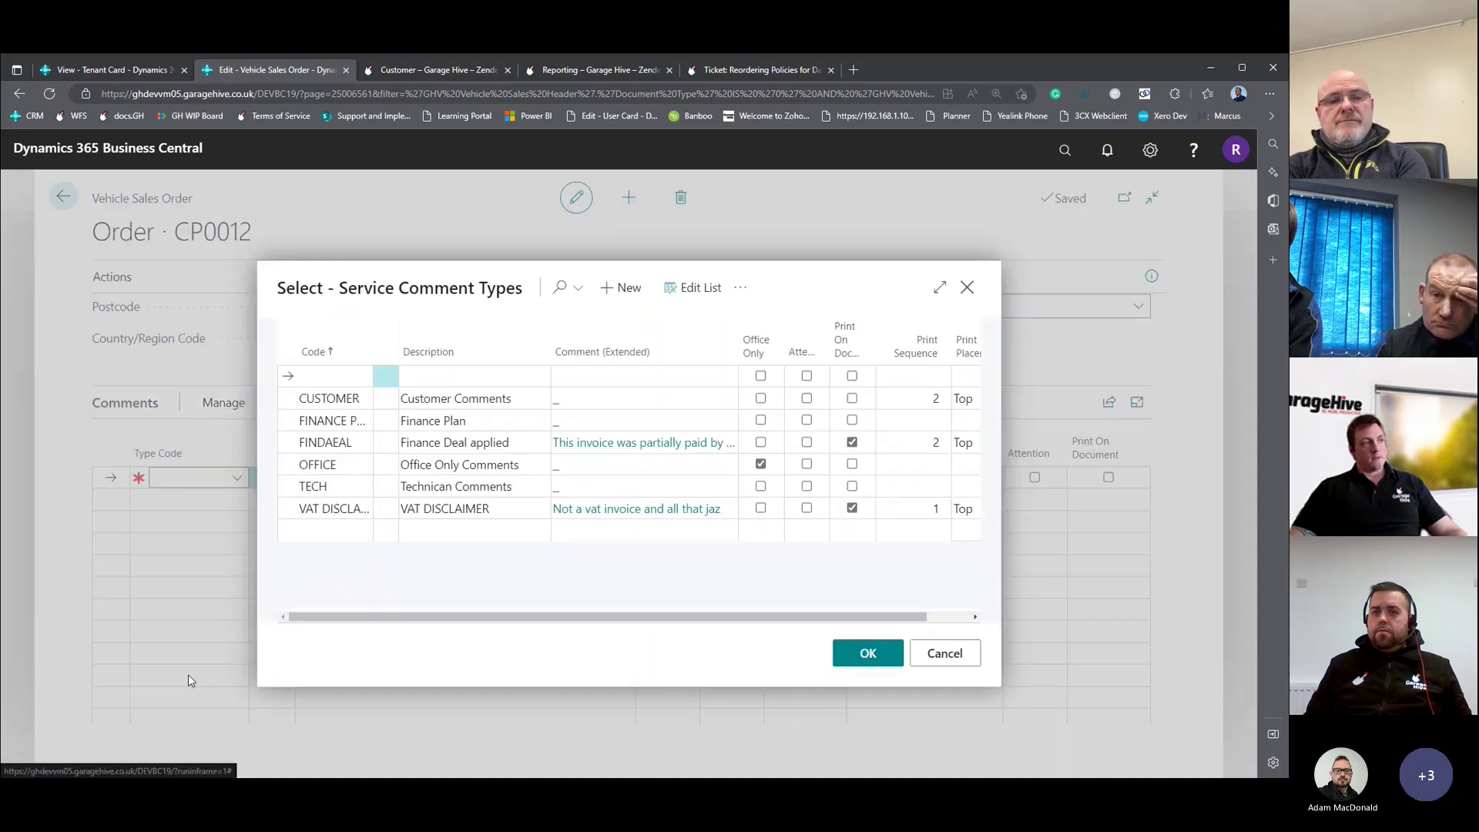
left_click(434, 382)
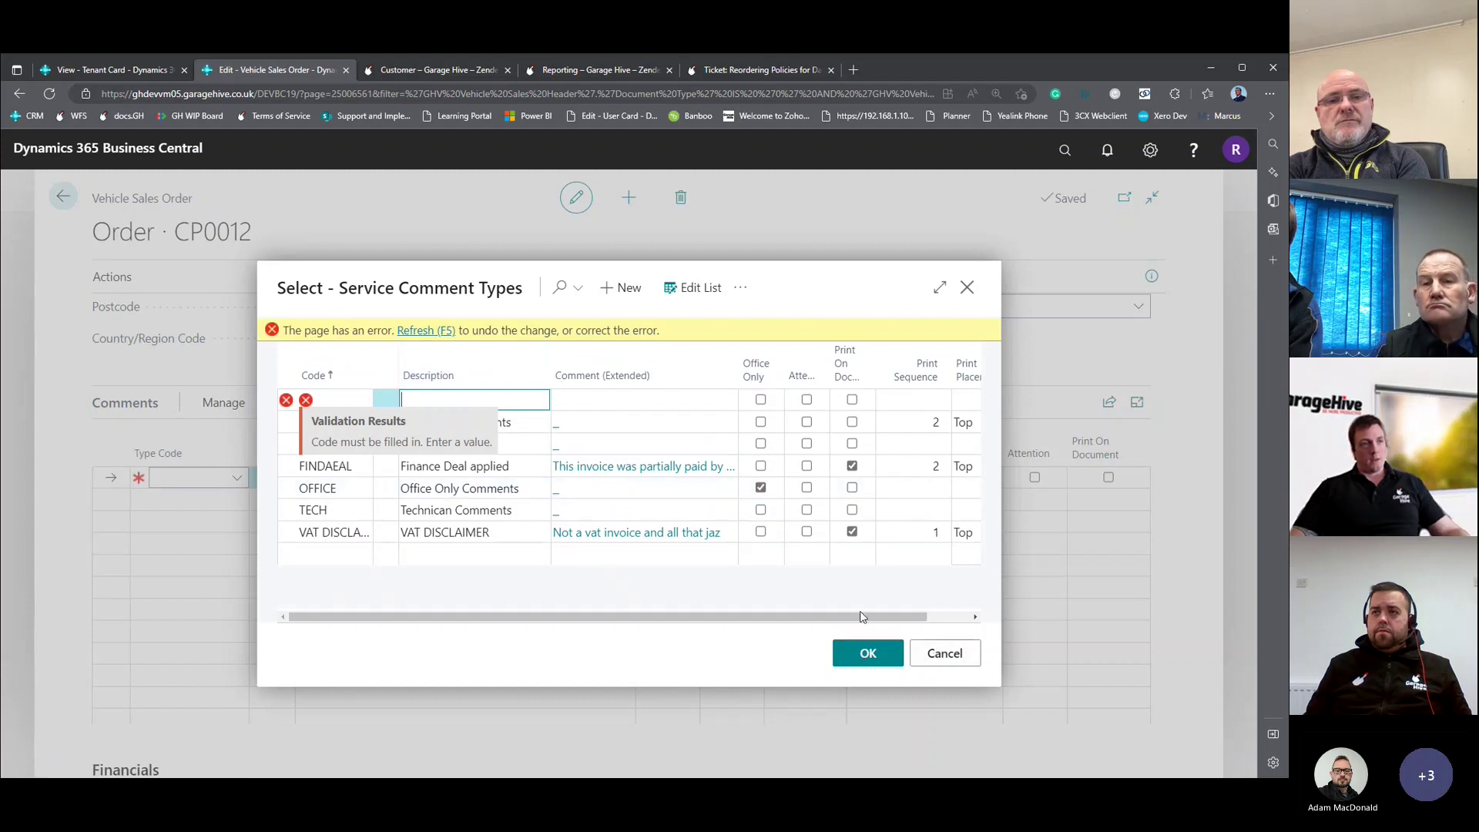
left_click_drag(863, 617, 905, 616)
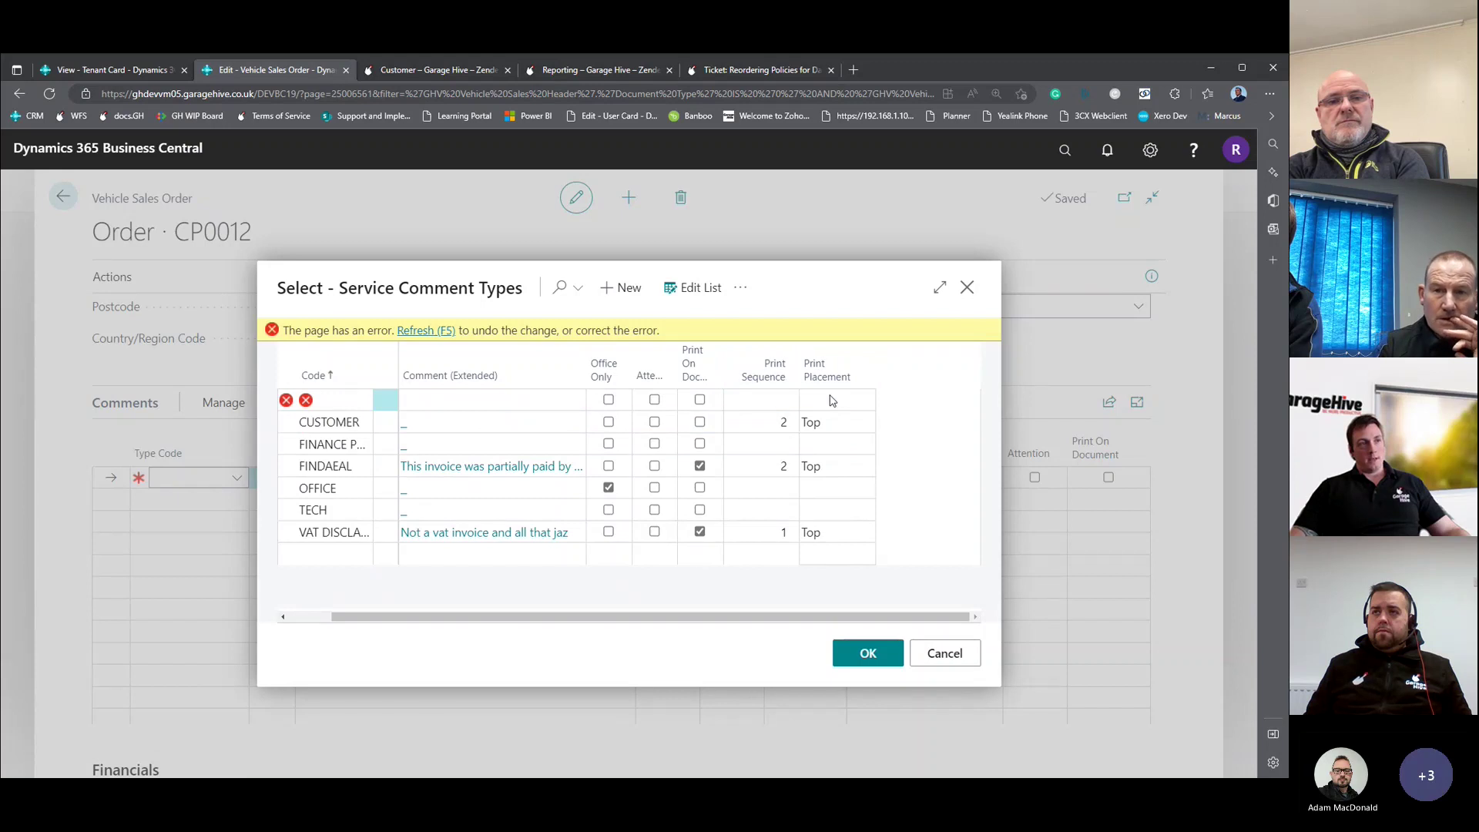
left_click(825, 429)
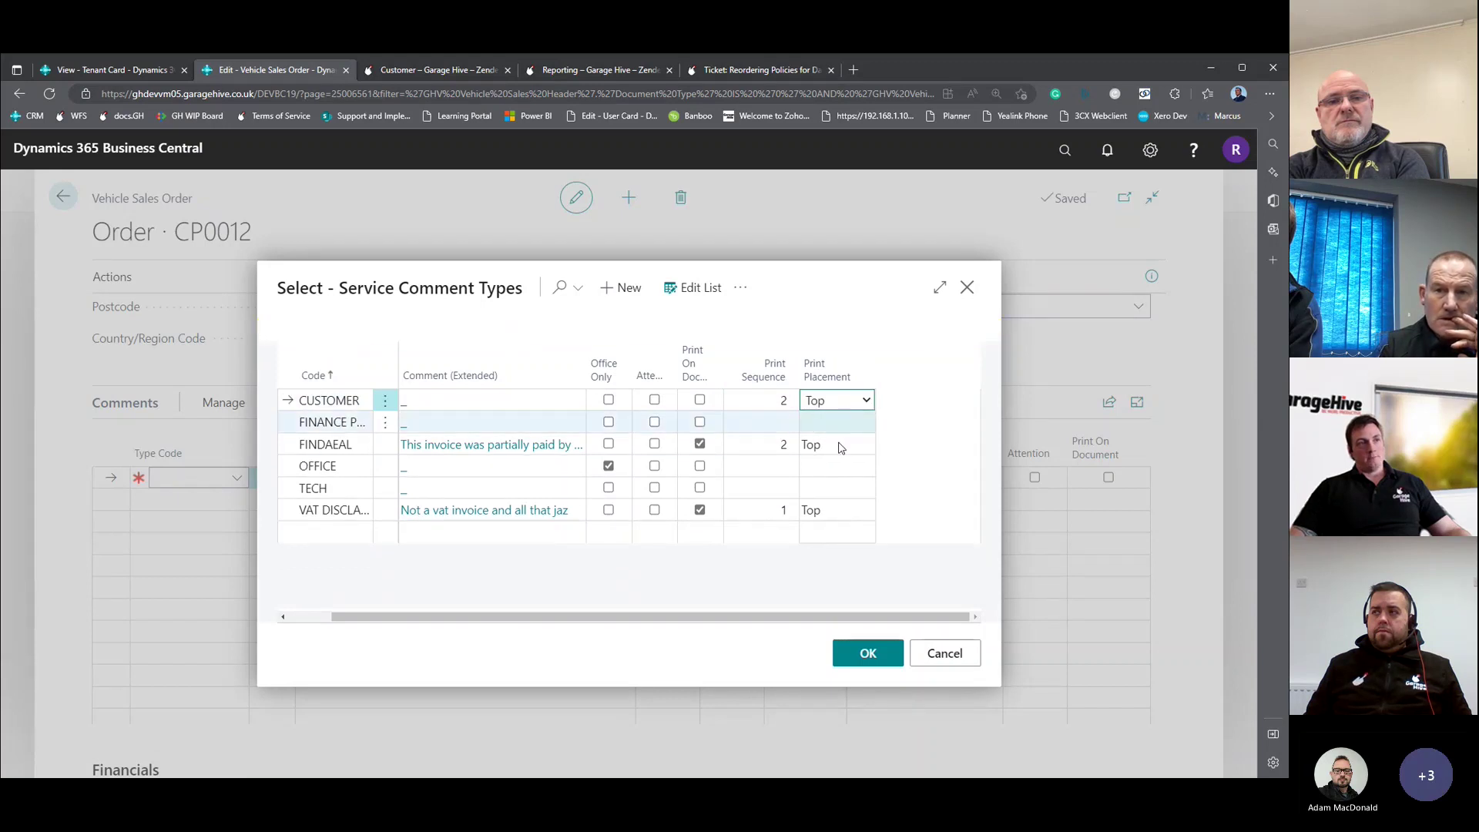
left_click(700, 377)
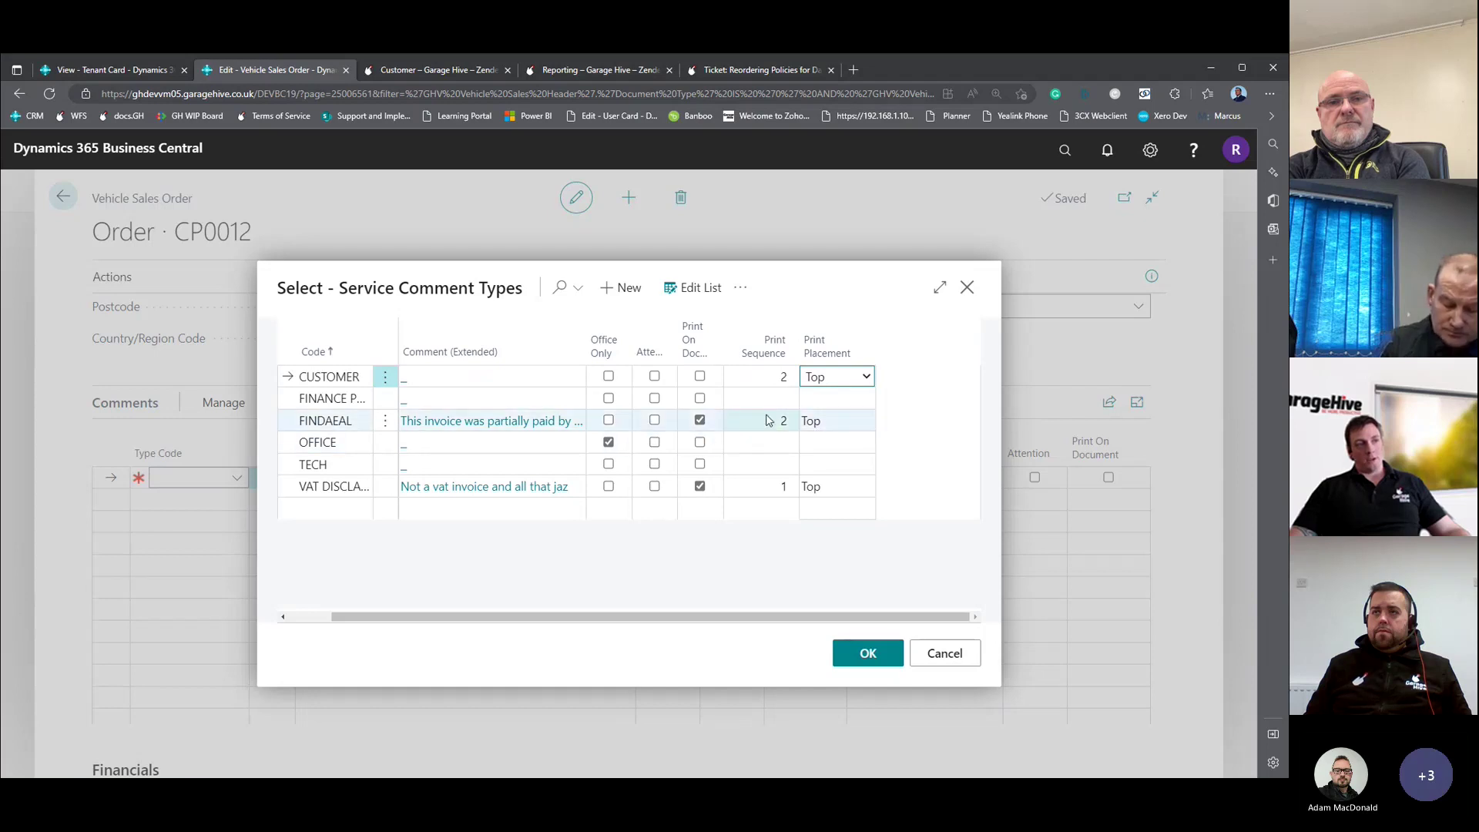
Compare the print sequence of the VAT DISCLAIMER and FINDAEAL comment types, cancel the selection, and collapse the comments section.
left_click(786, 487)
left_click(336, 487)
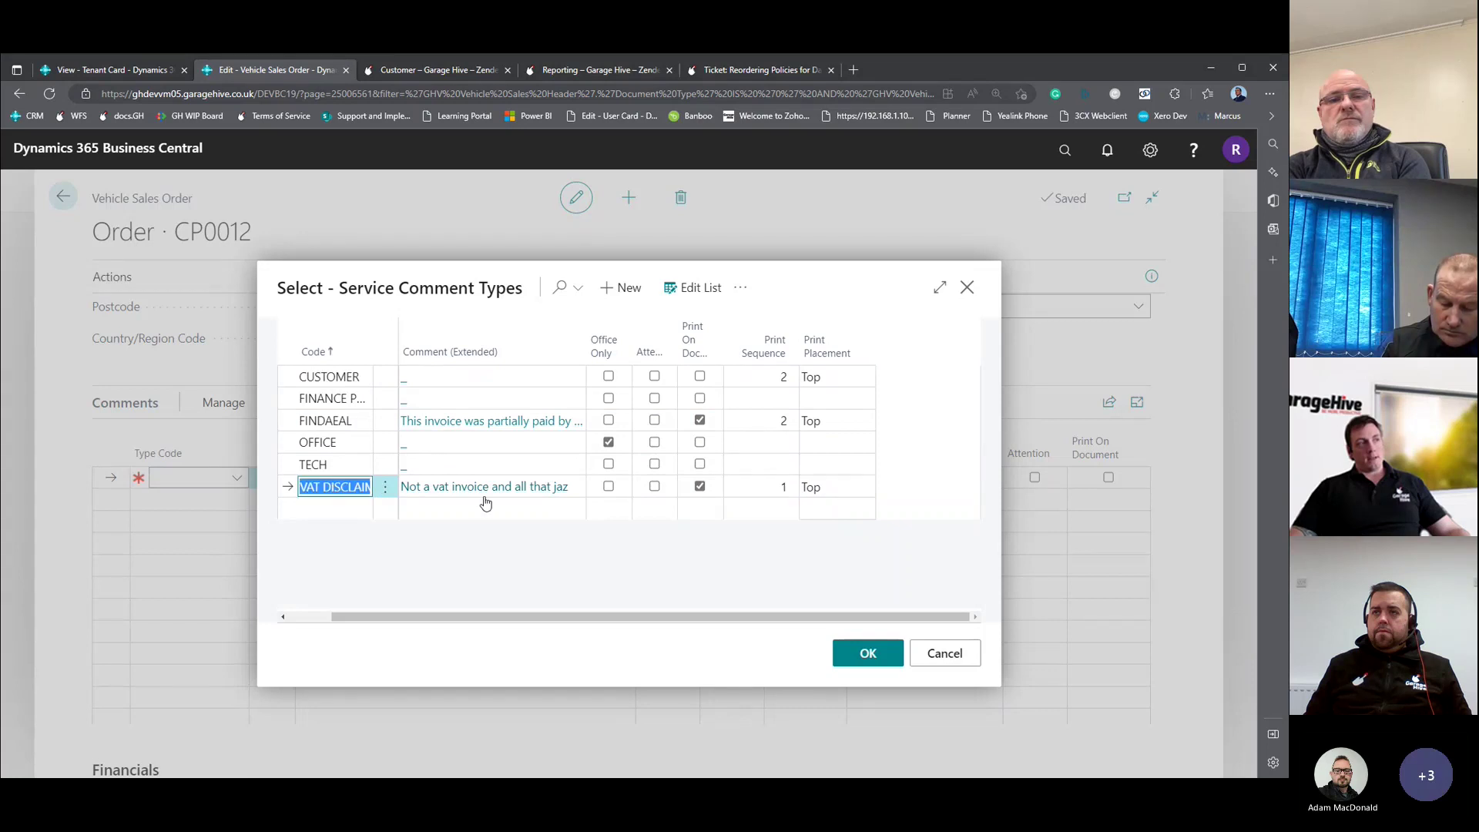
left_click(735, 423)
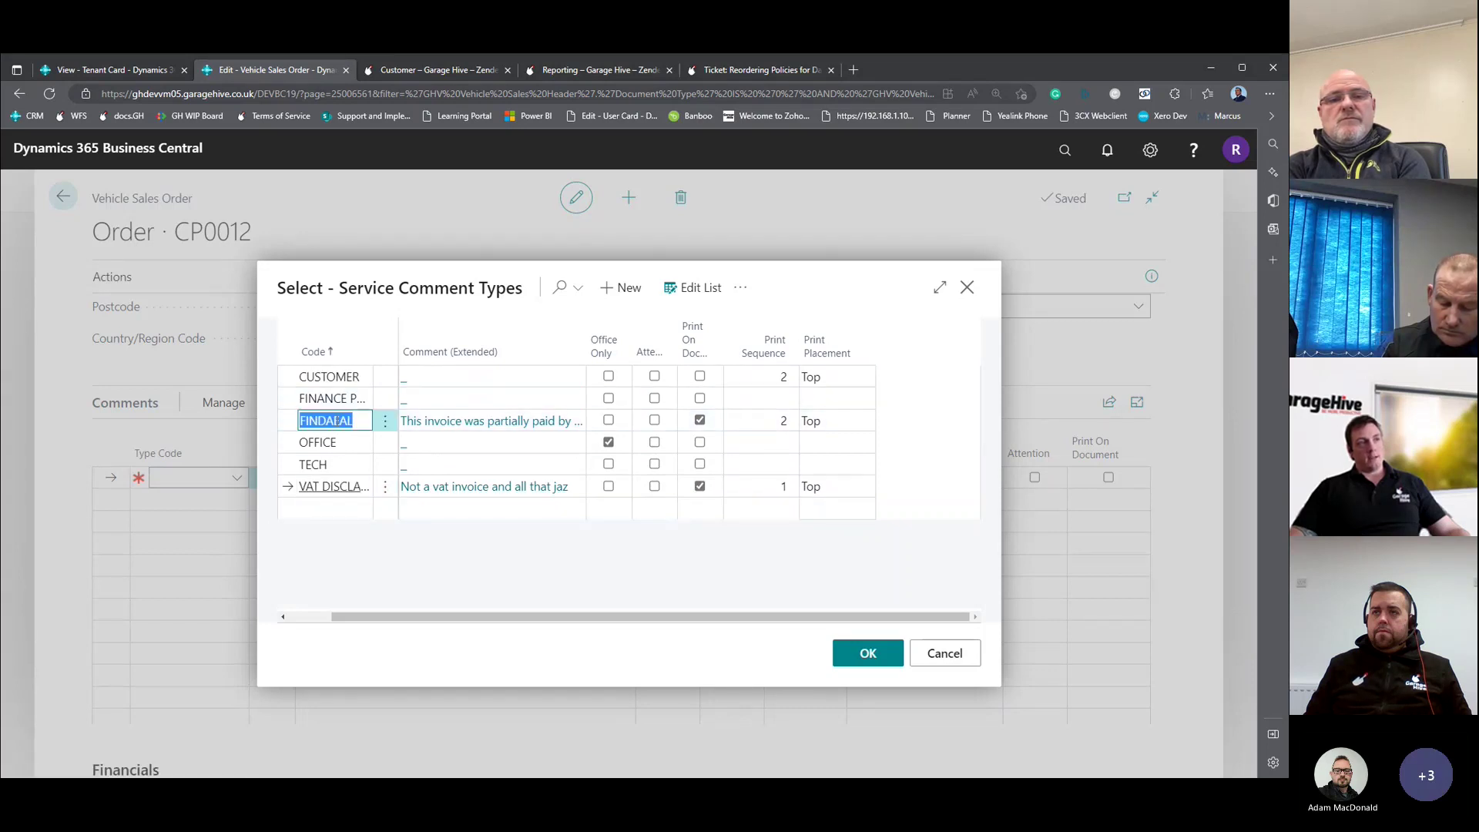
left_click(782, 487)
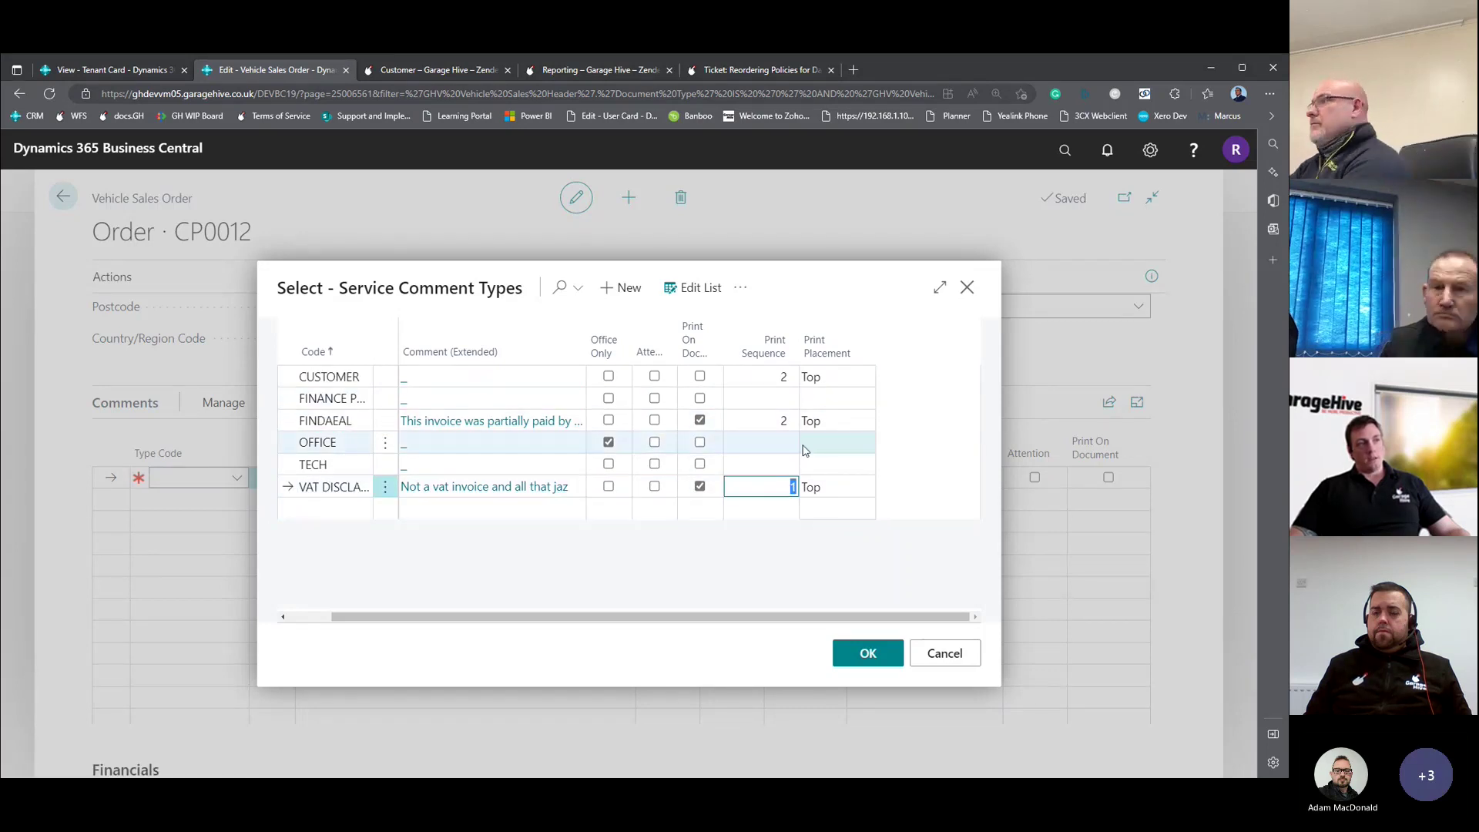
left_click(782, 423)
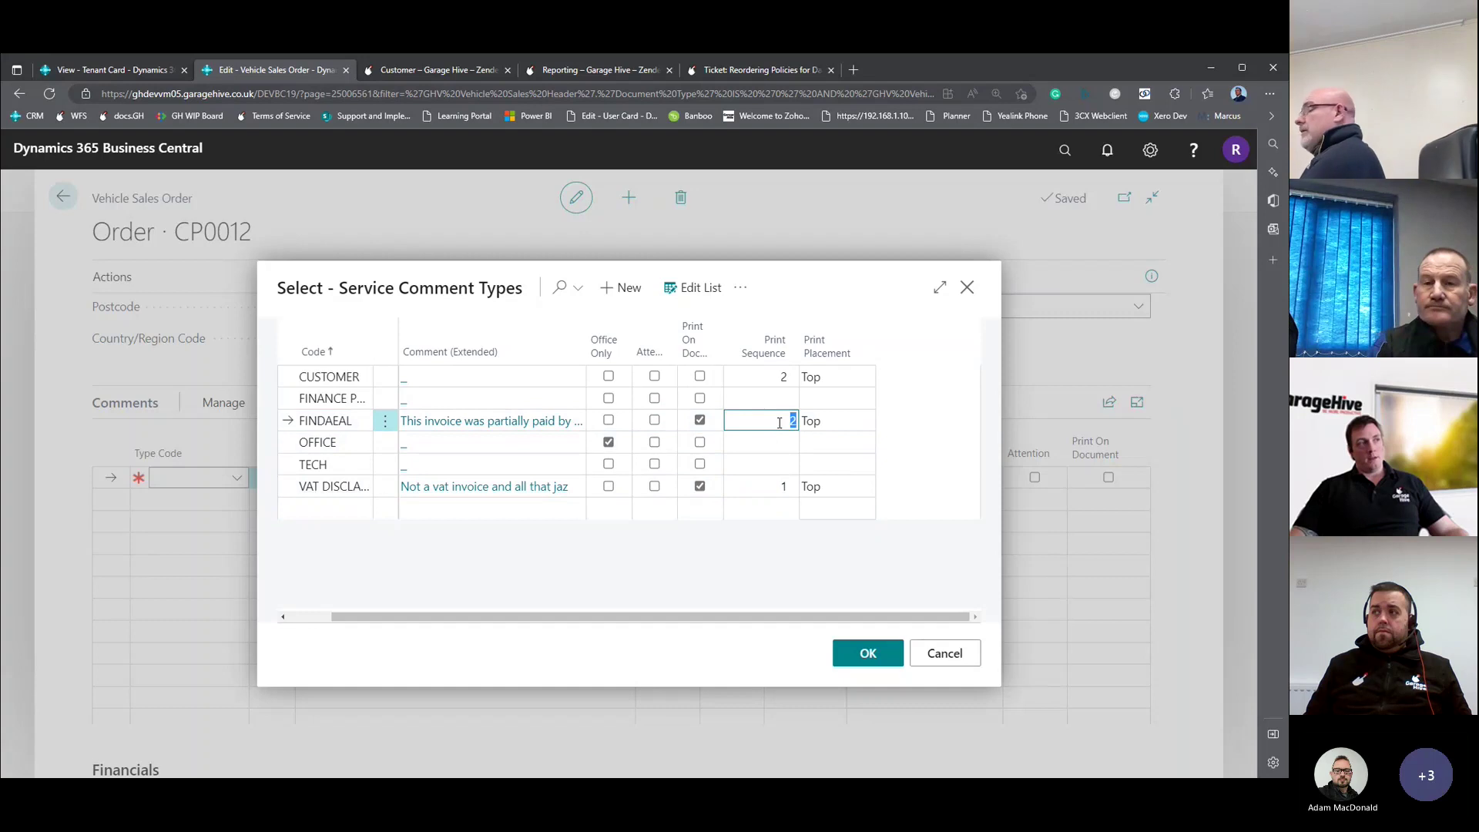
left_click(783, 488)
left_click(782, 422)
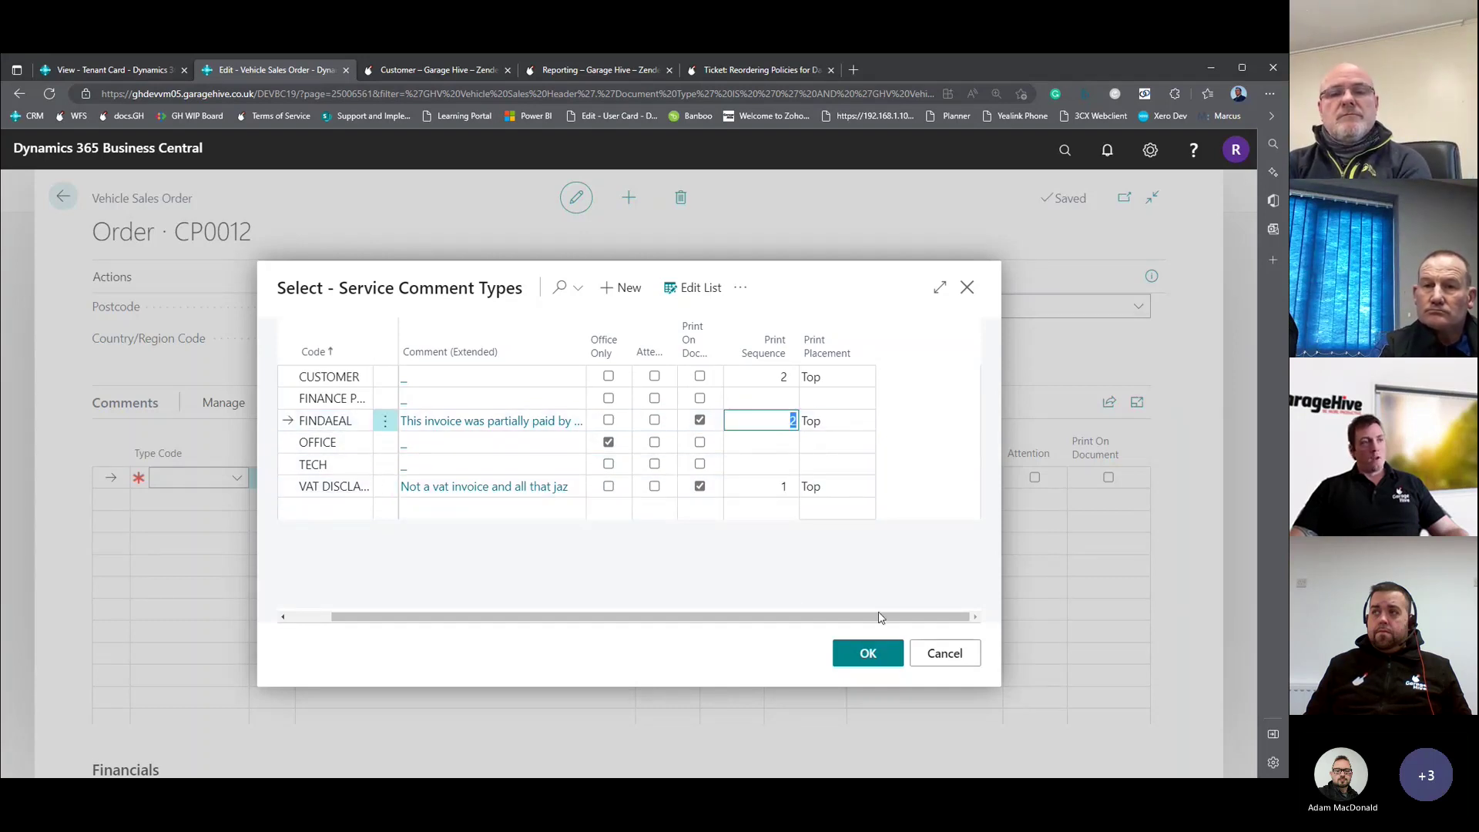
left_click(957, 566)
left_click(936, 670)
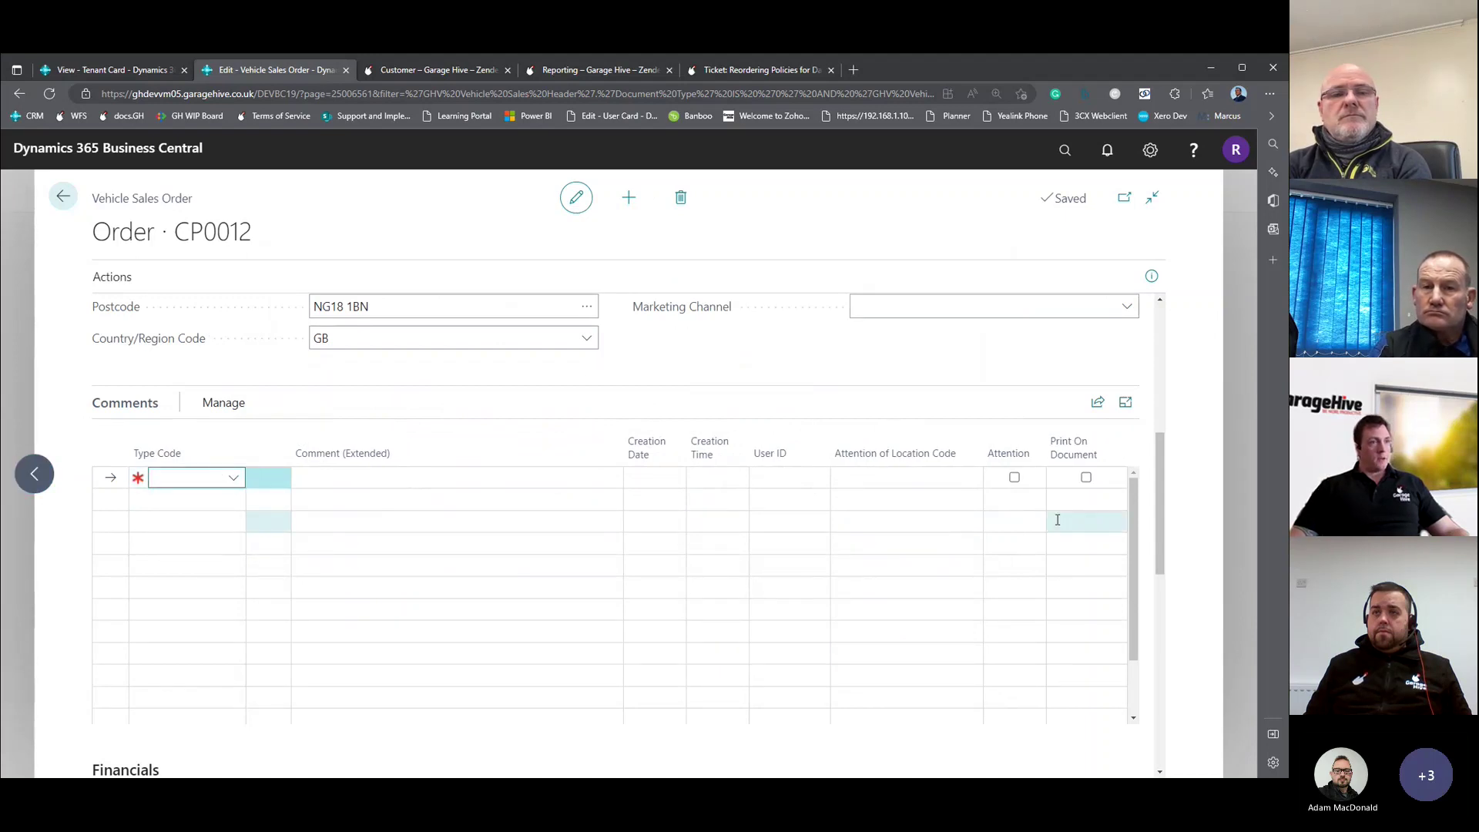
left_click(240, 456)
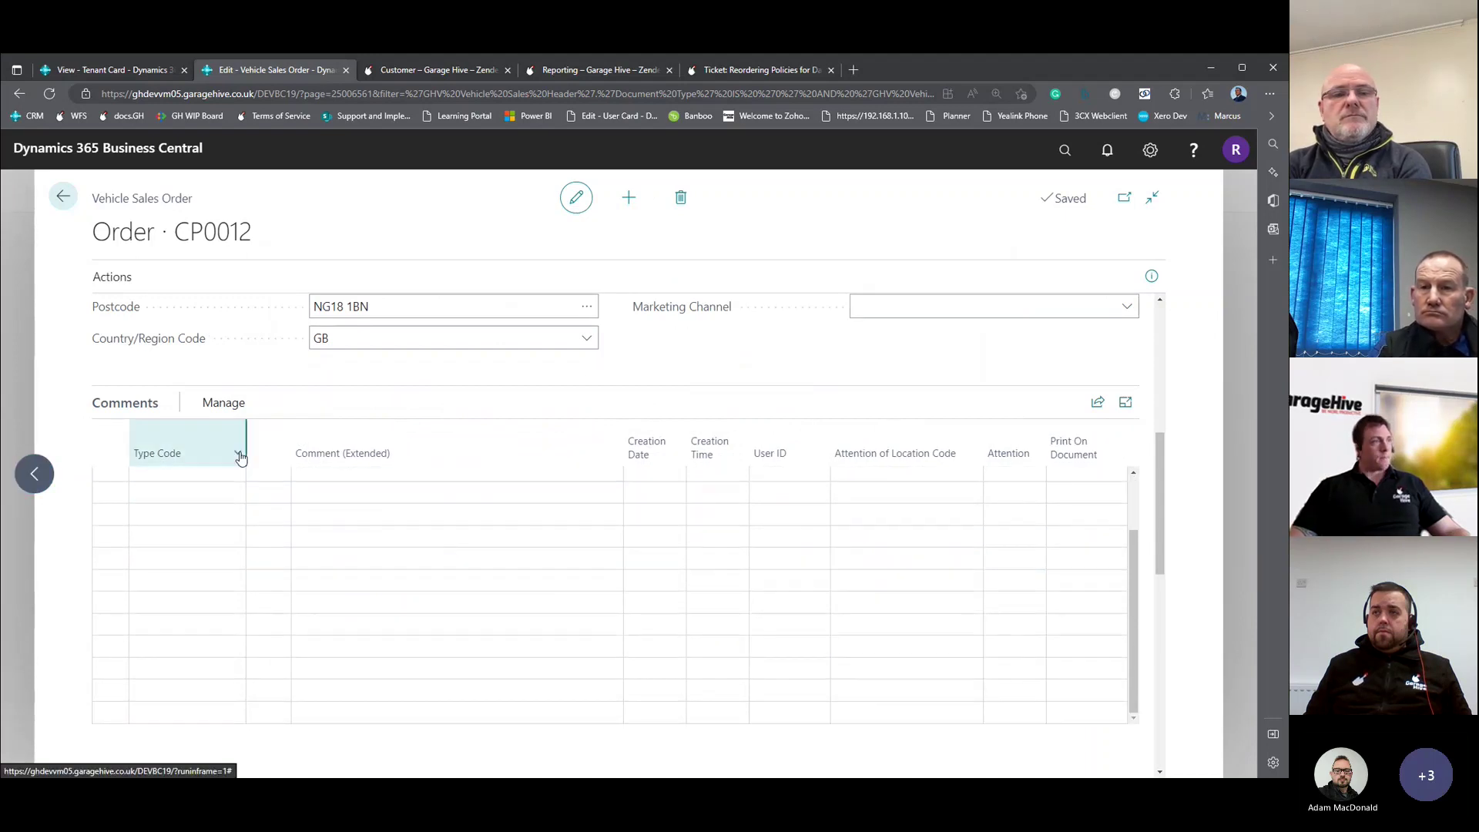
left_click(140, 416)
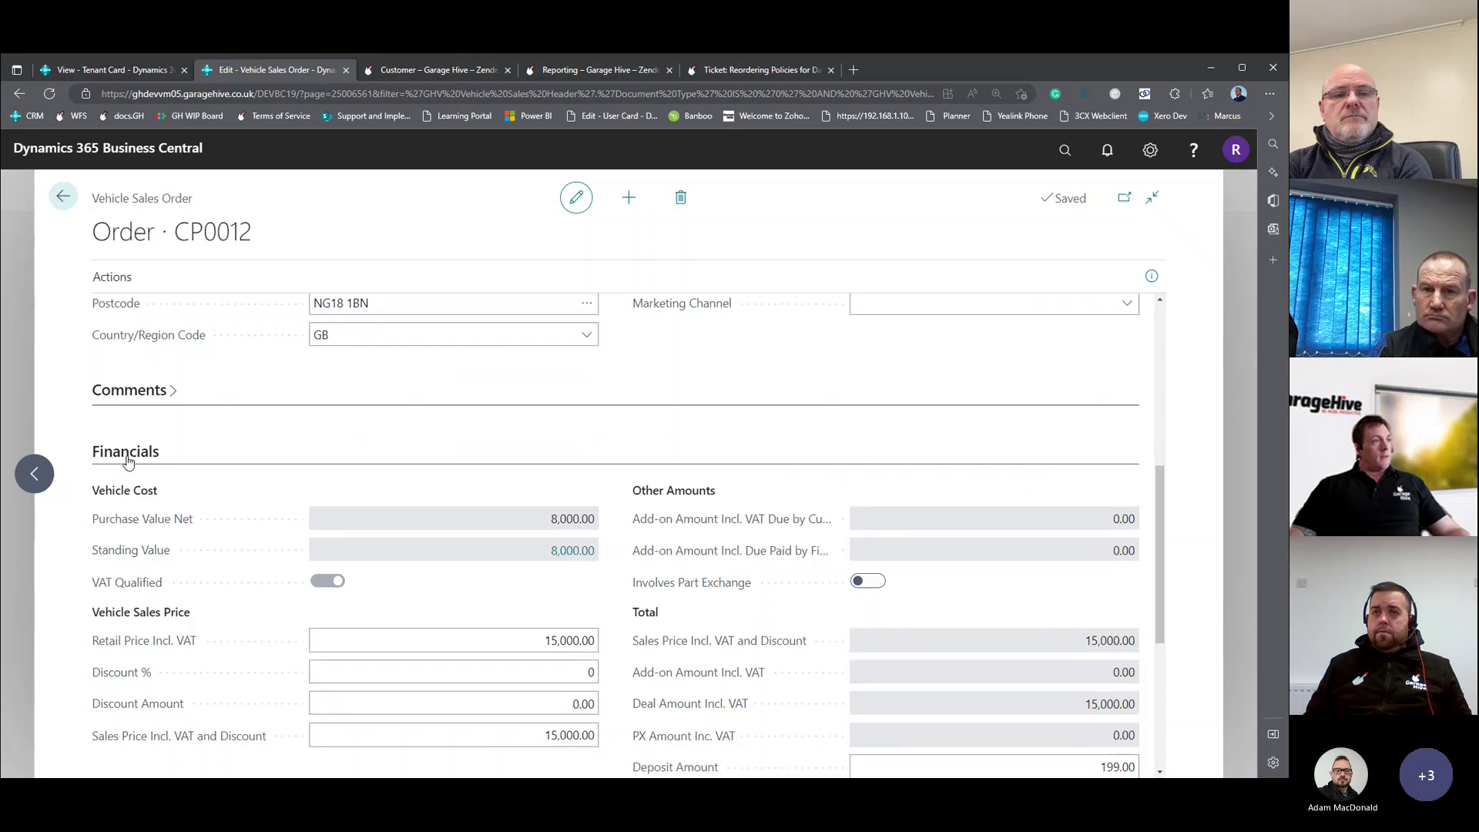
Review the vehicle's net purchase value and standing value in the order's financials.
scroll(128, 461, "down", 1)
left_click(128, 461)
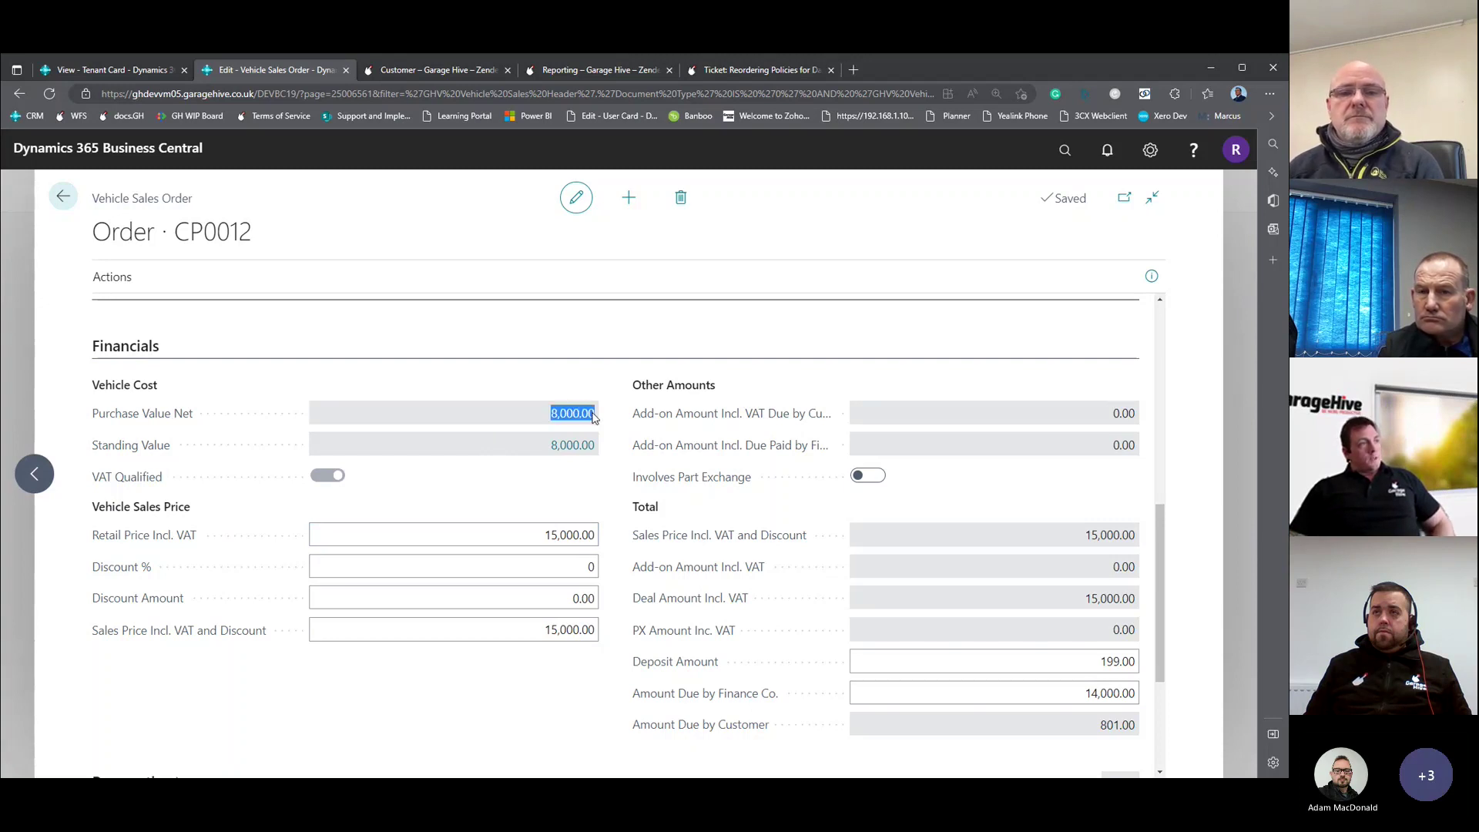
left_click(562, 453)
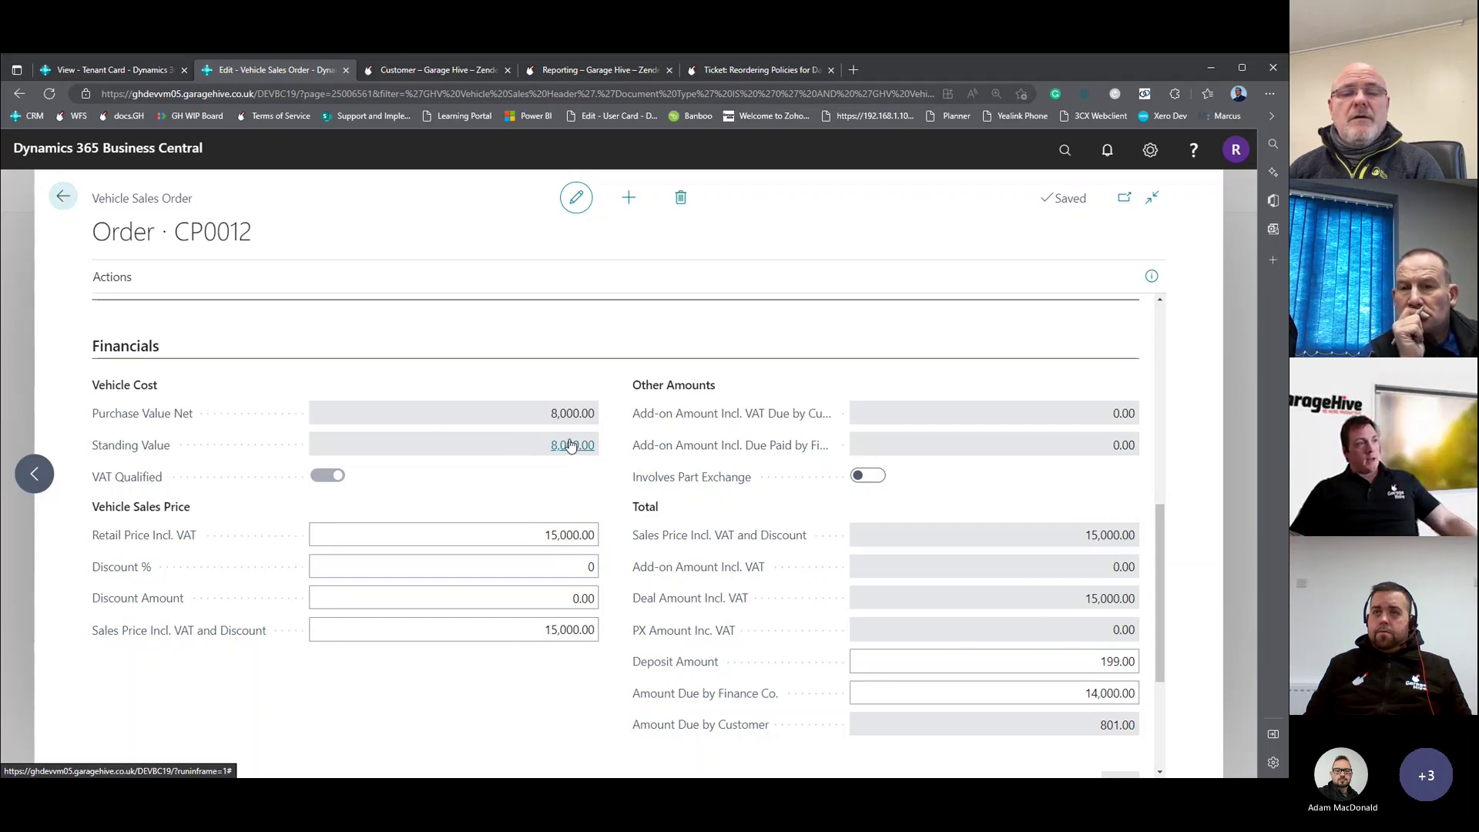
Open the value entries behind the standing value, examine the purchase invoice's document type and actual cost amount, and return to the order.
left_click(570, 446)
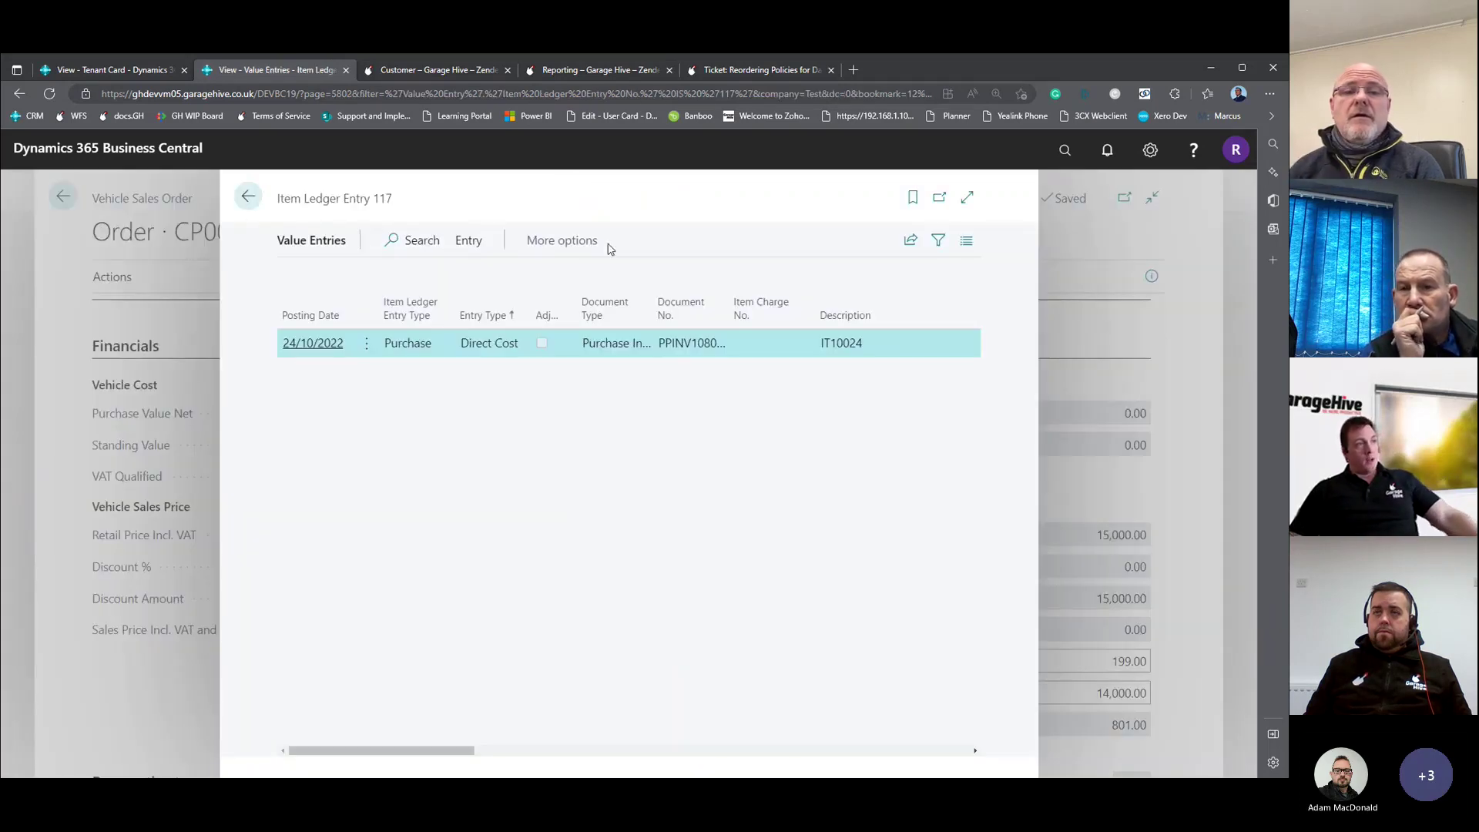
left_click(967, 197)
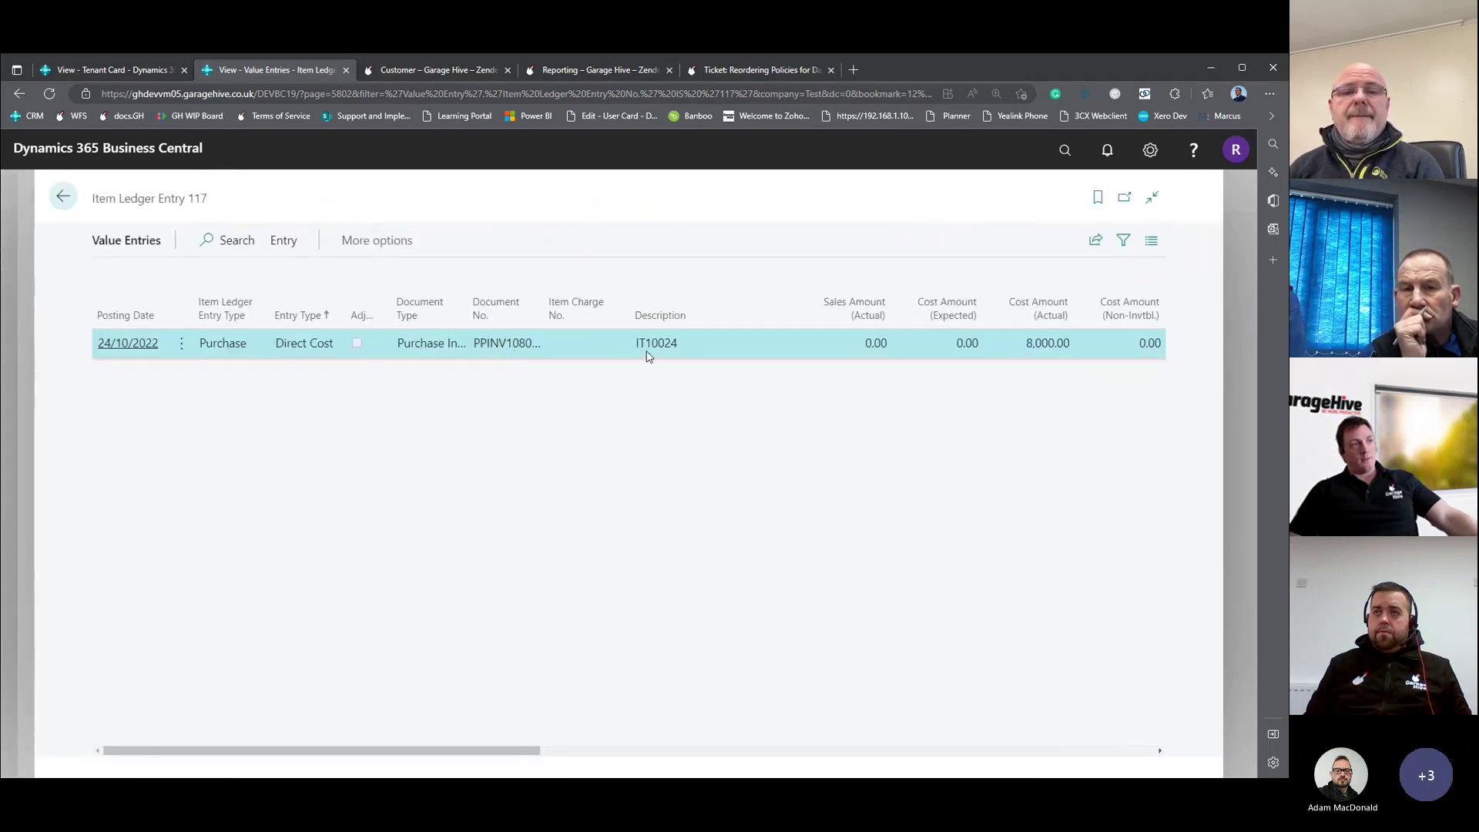
left_click_drag(433, 344, 617, 354)
left_click_drag(1033, 348, 1072, 345)
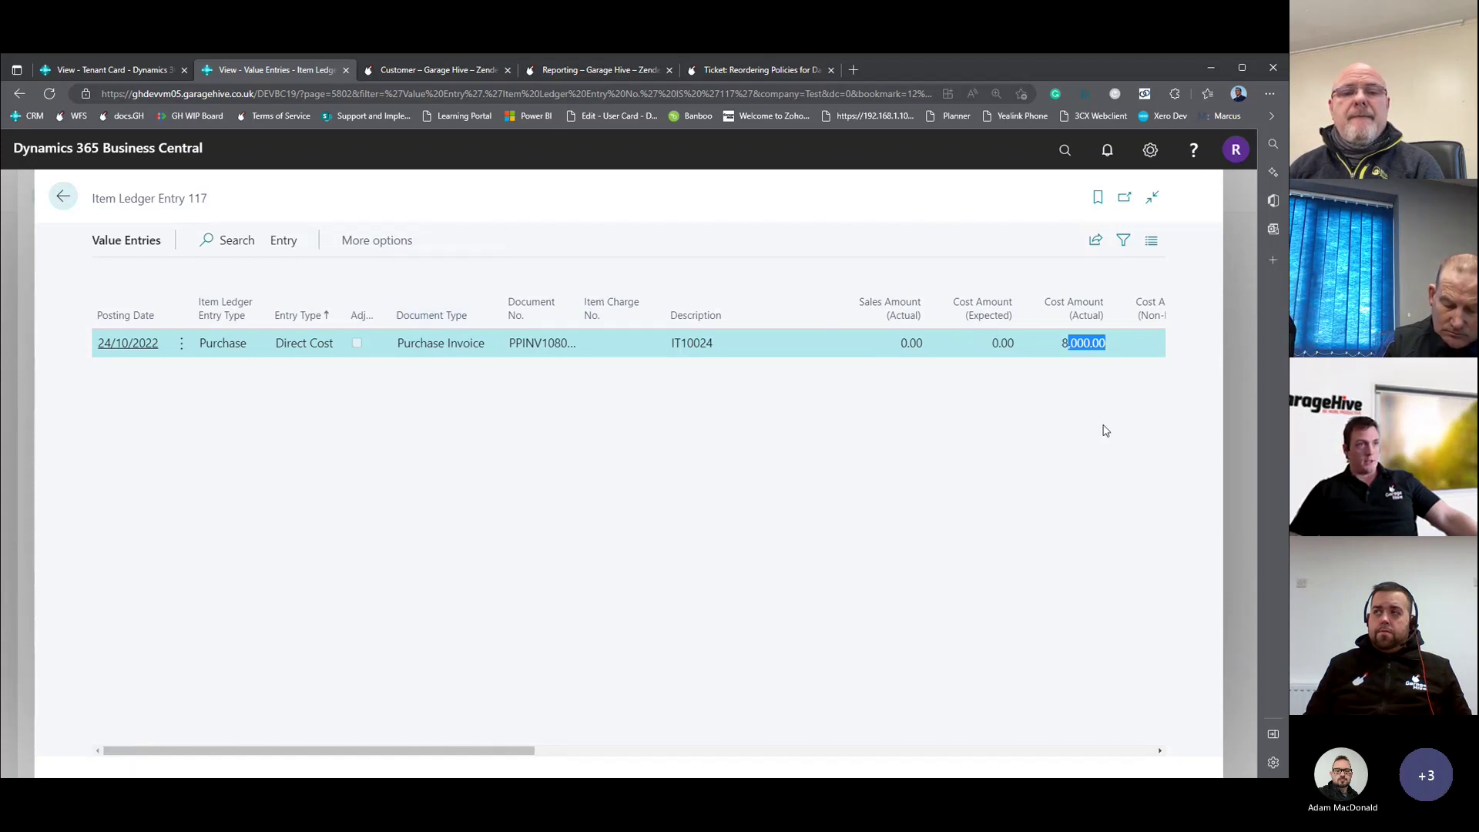
left_click(65, 198)
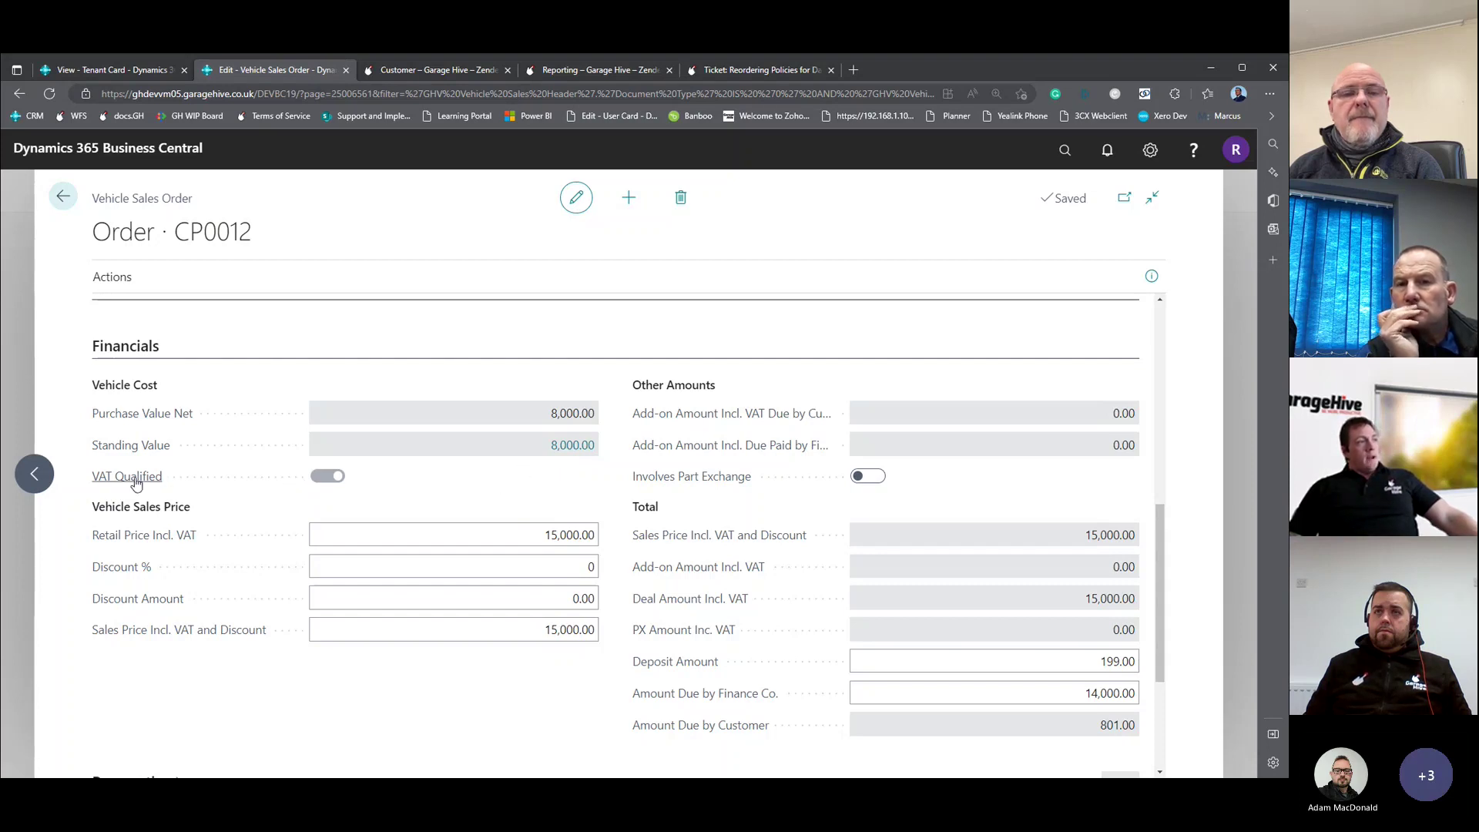
Check the VAT Qualified setting in the financials against the vehicle item number in the general details.
left_click_drag(166, 481, 129, 499)
left_click(337, 484)
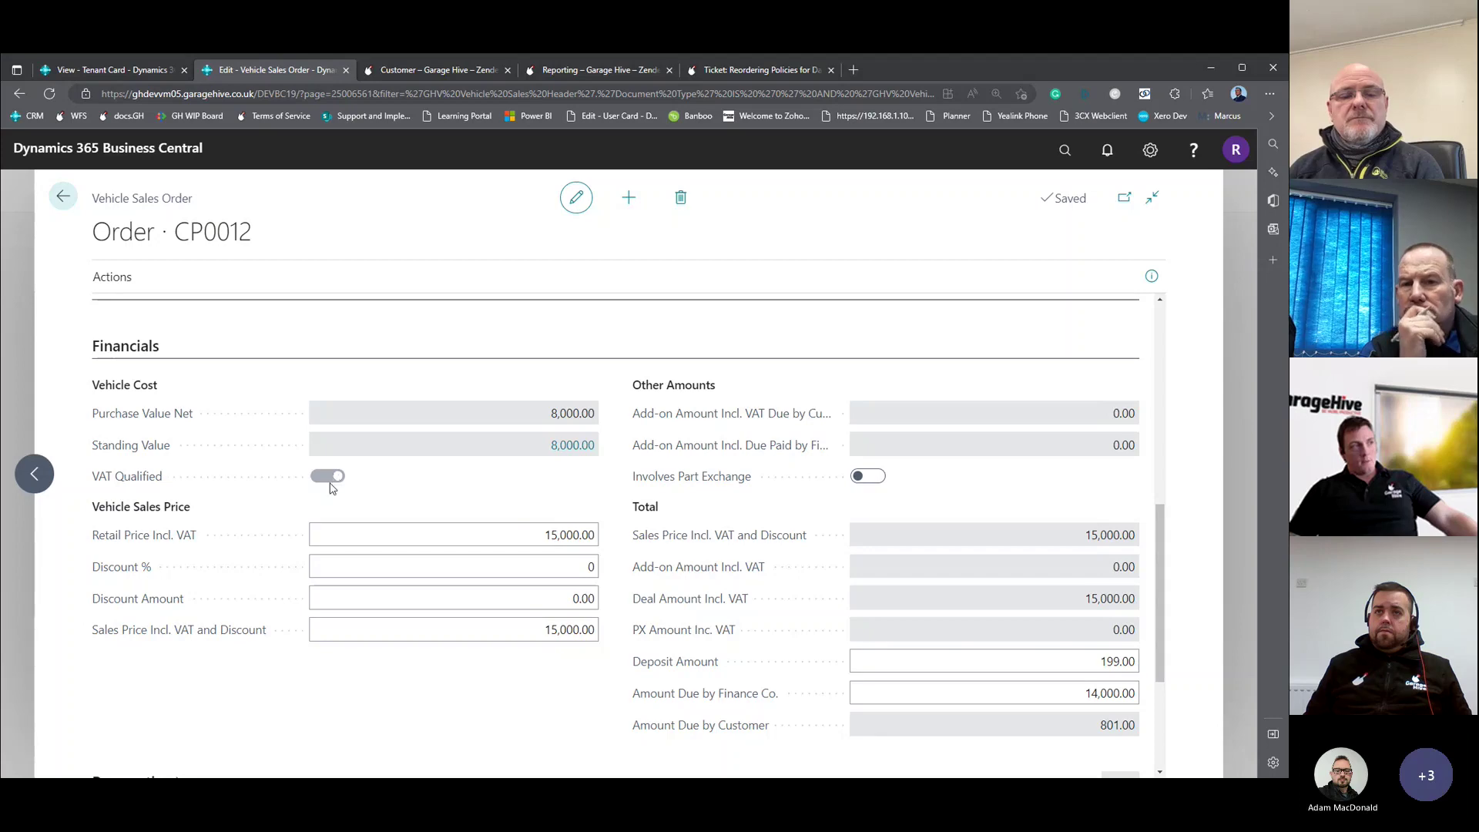
scroll(331, 488, "up", 8)
left_click(389, 485)
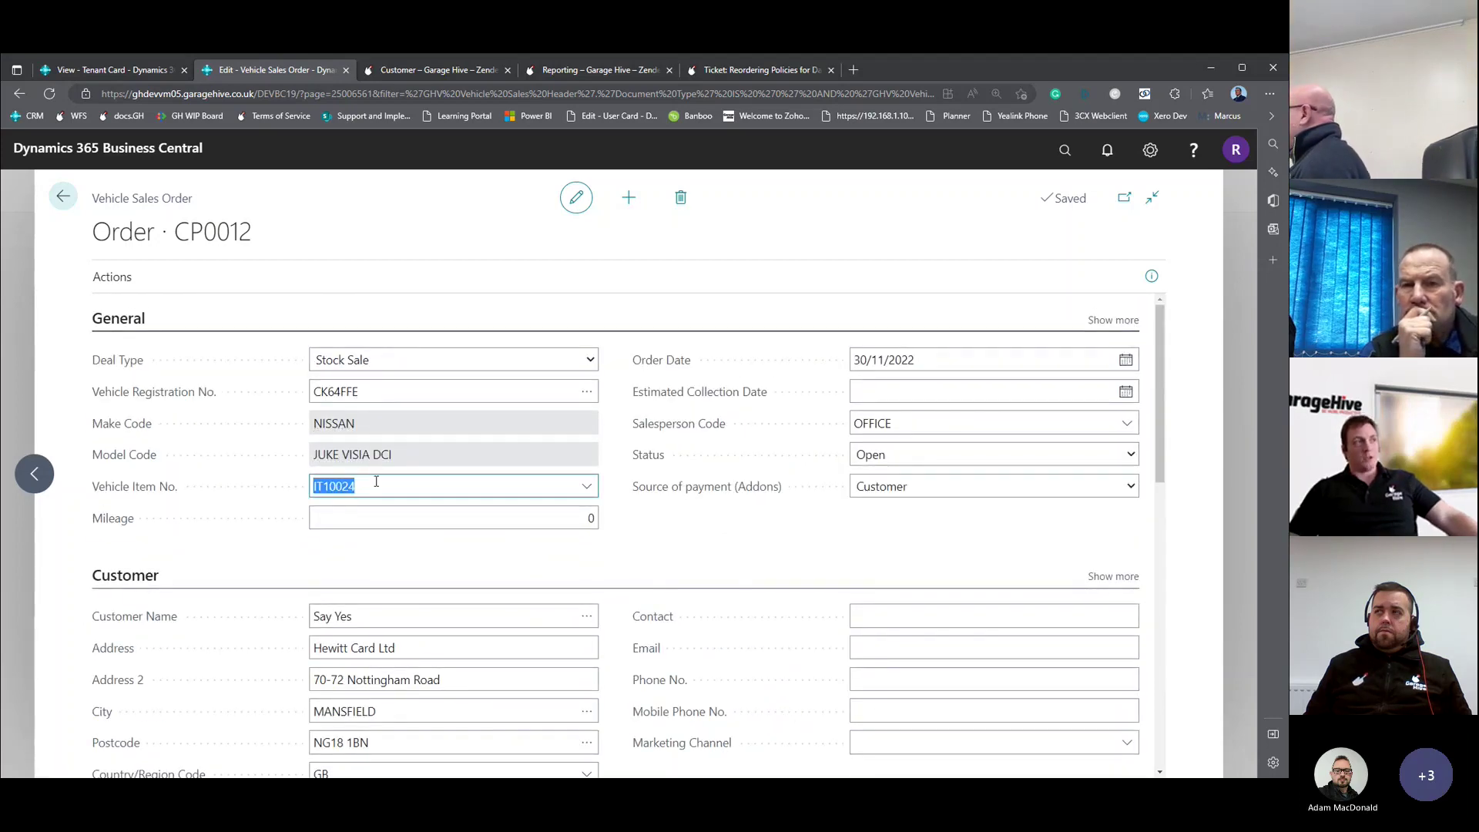
scroll(376, 479, "down", 5)
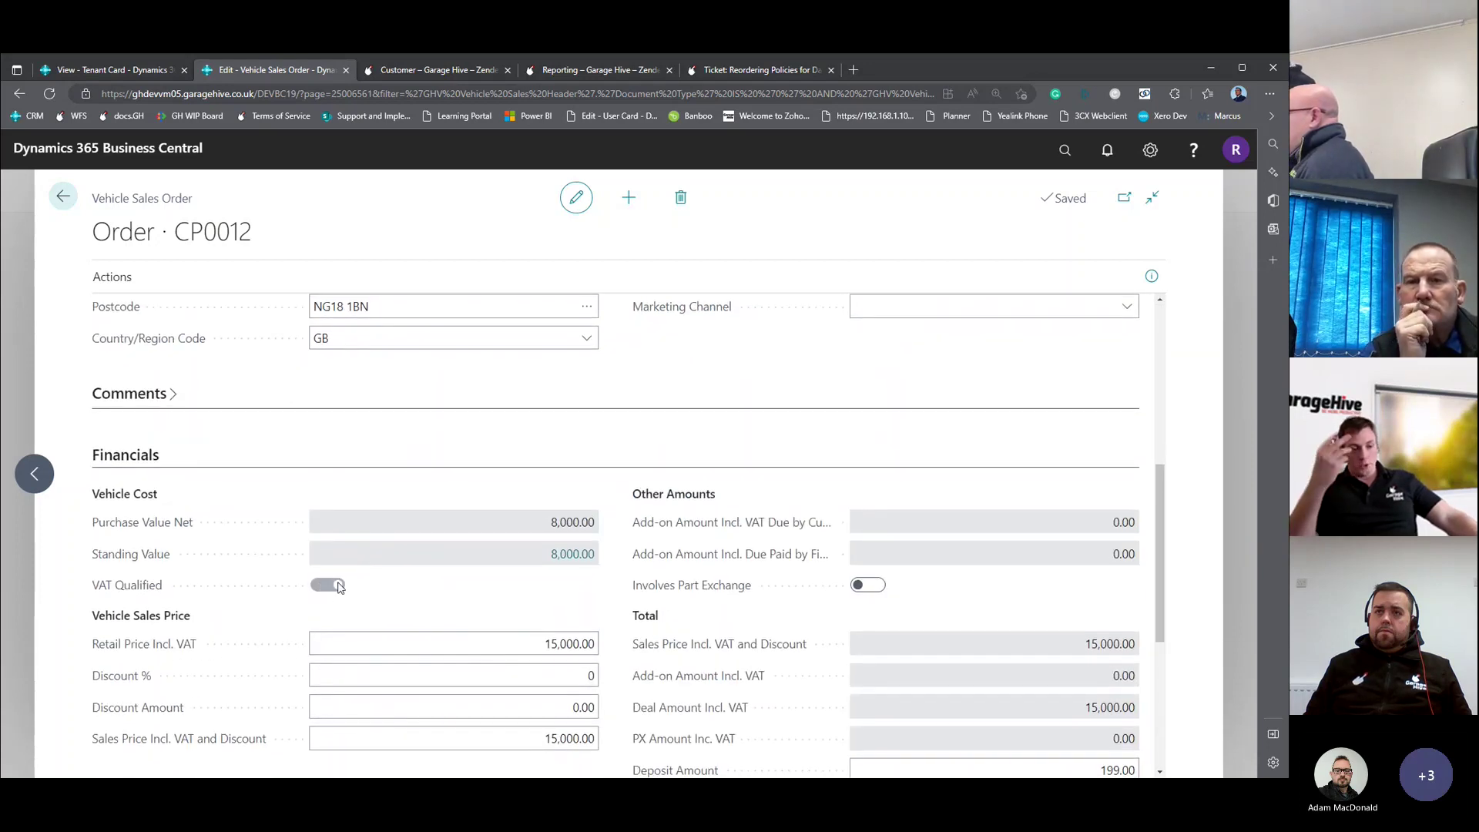
scroll(378, 594, "down", 2)
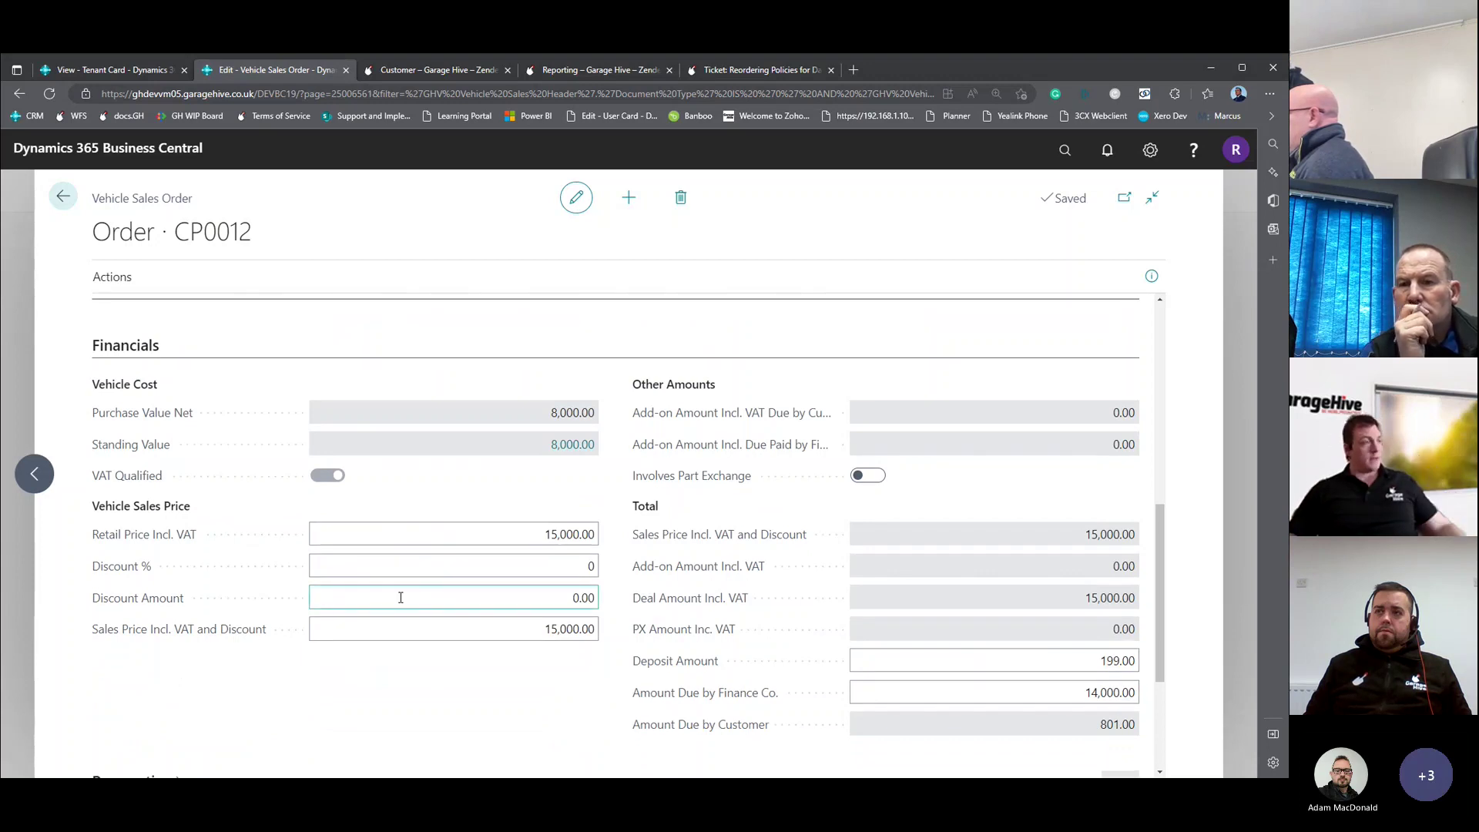
Review the vehicle's retail price including VAT, discount percentage and discount amount fields.
left_click(453, 537)
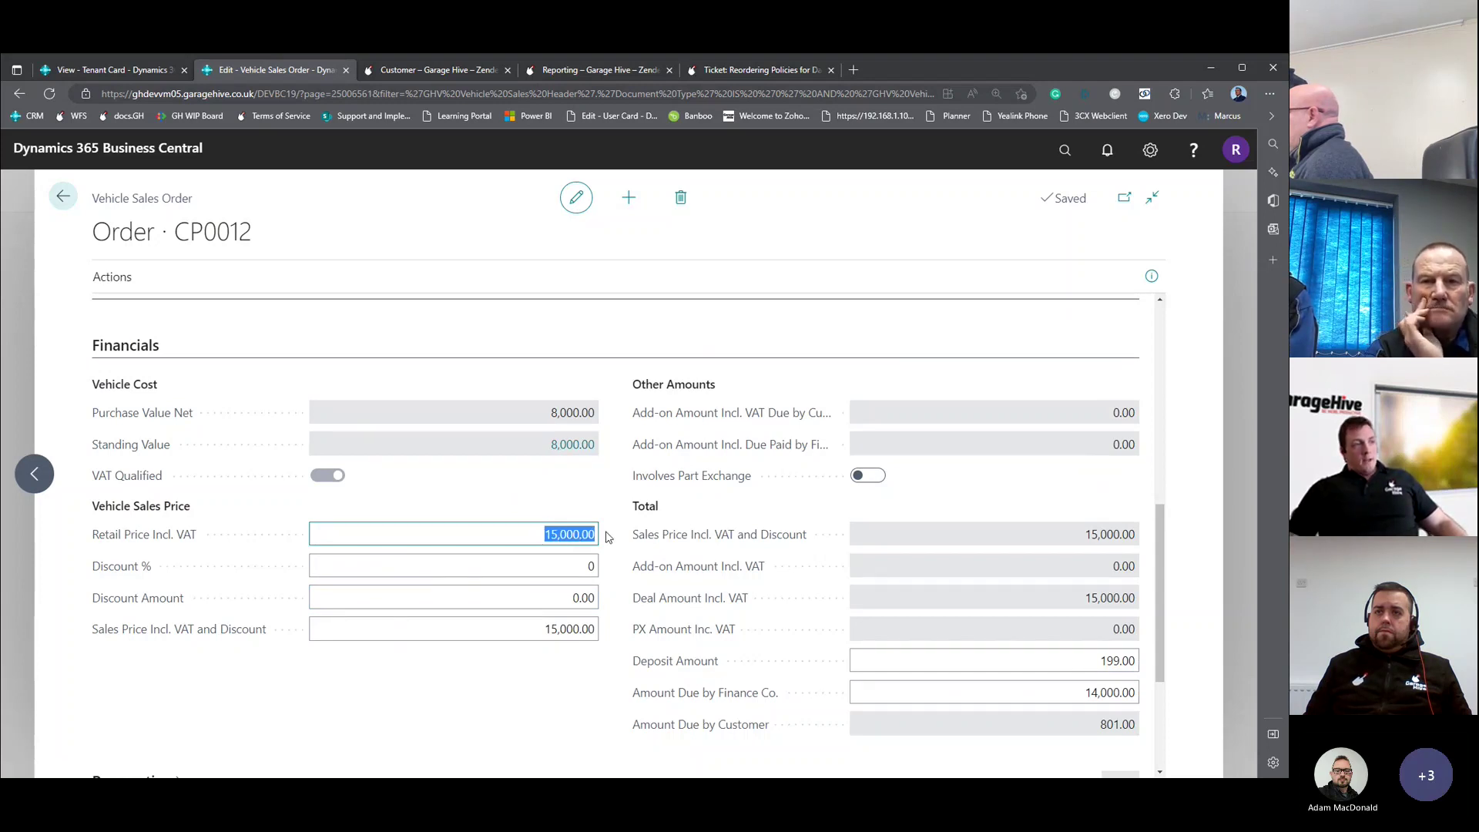
key("Tab")
key("Tab")
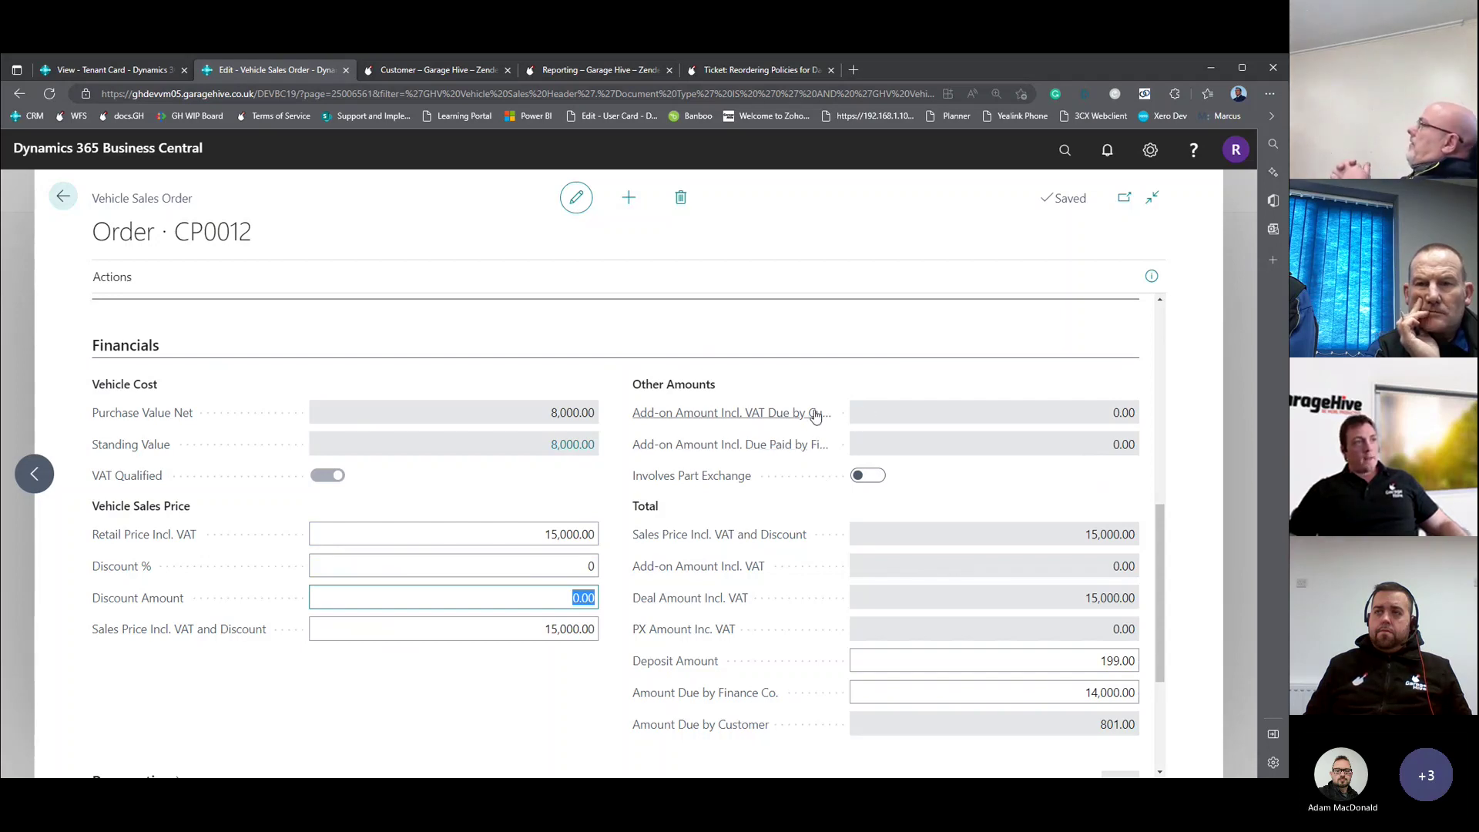
Review the other amounts: add-on amounts due by the customer and by the finance company, and the Involves Part Exchange setting.
left_click_drag(635, 385, 710, 387)
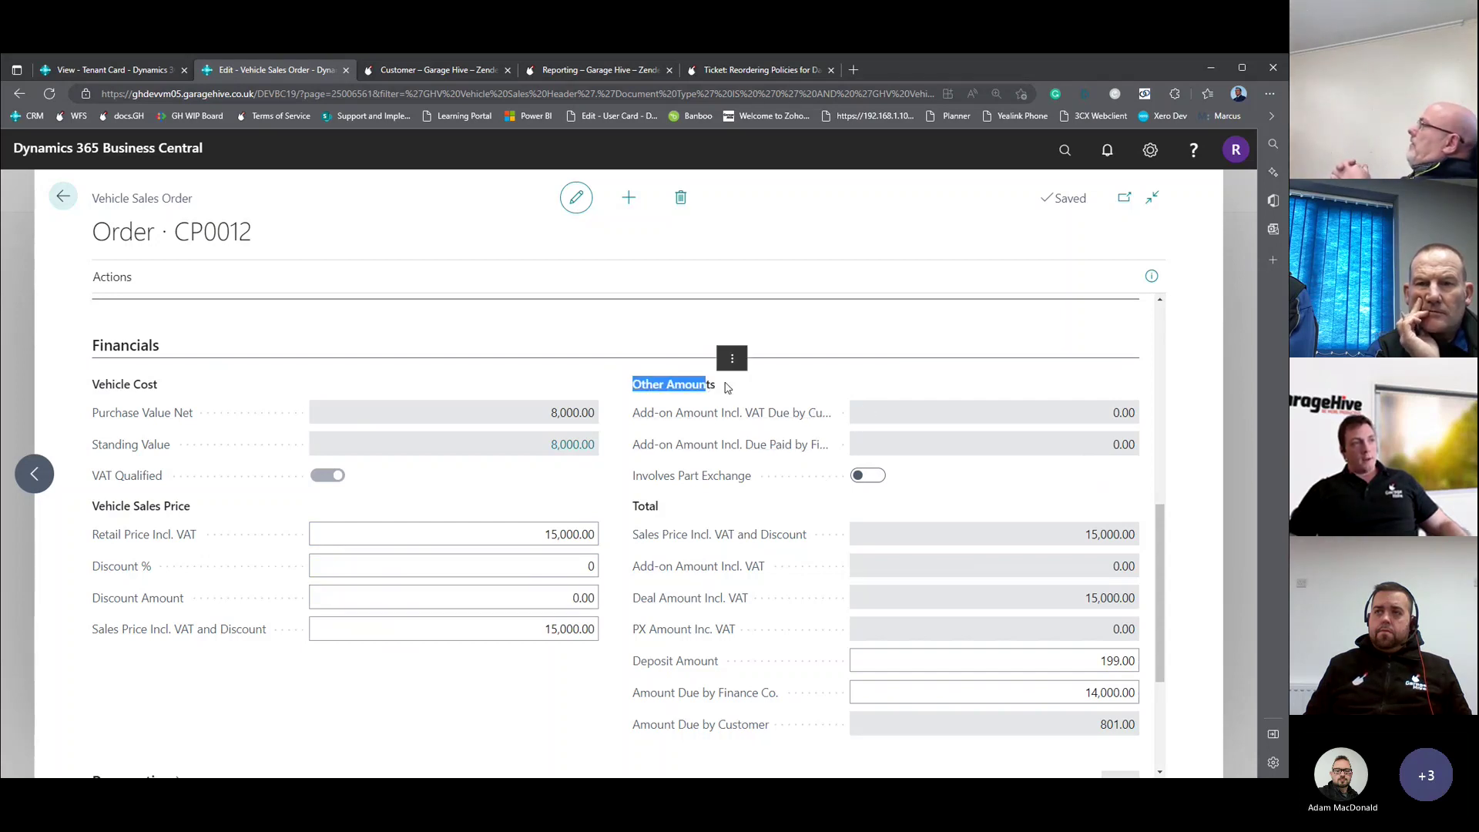
left_click(728, 387)
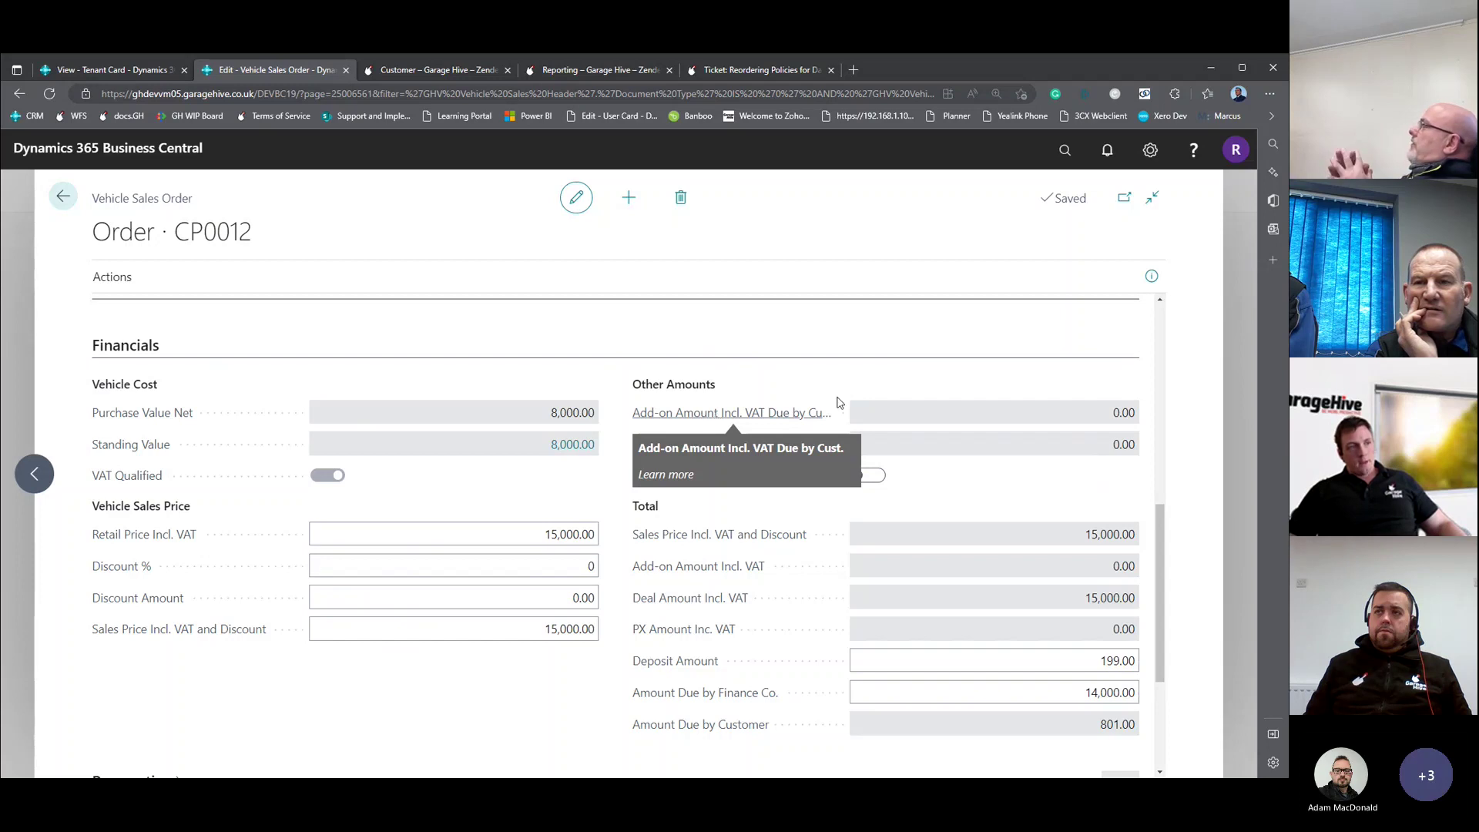
mouse_move(775, 445)
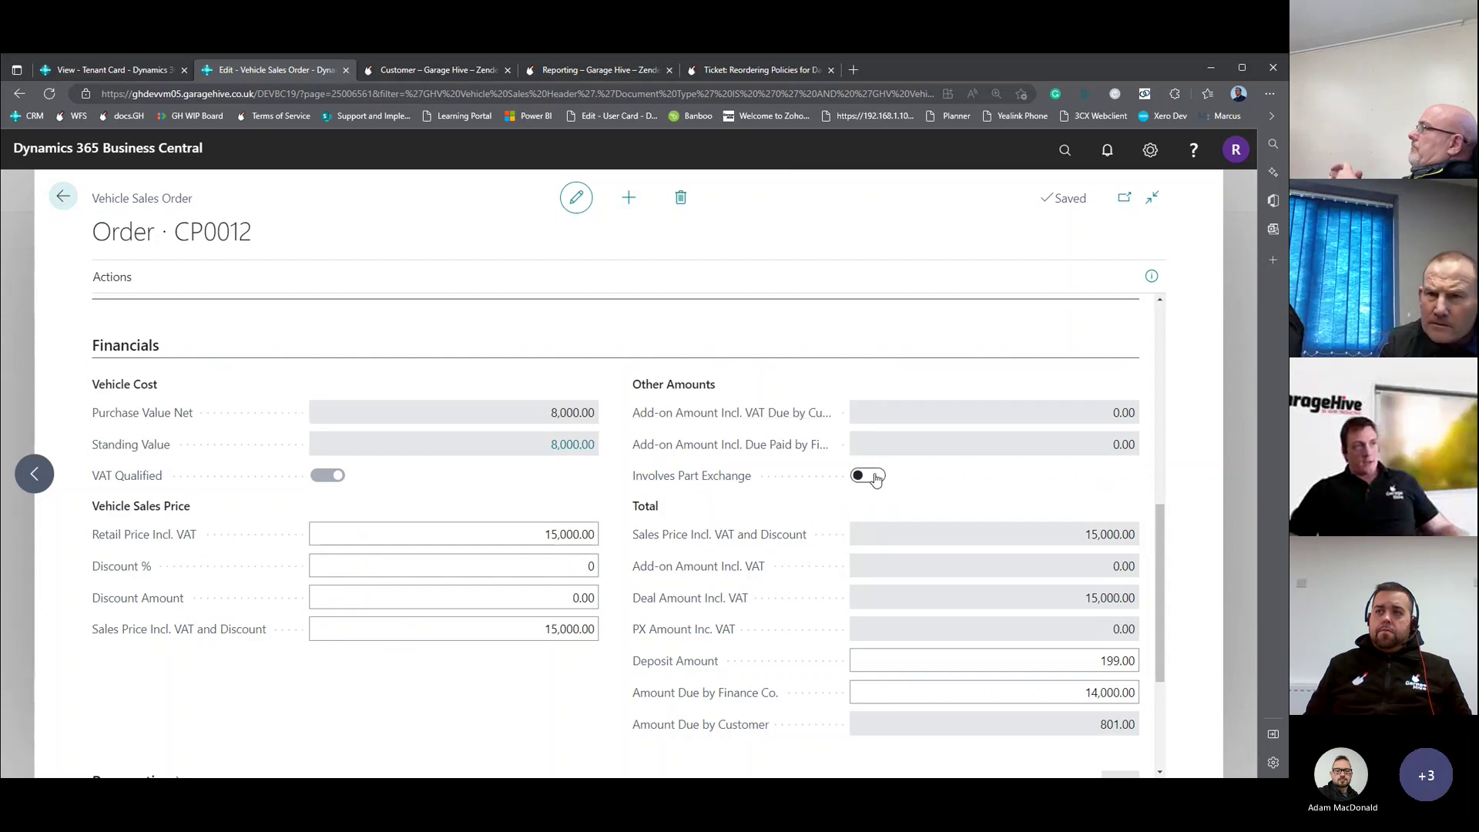
left_click(873, 482)
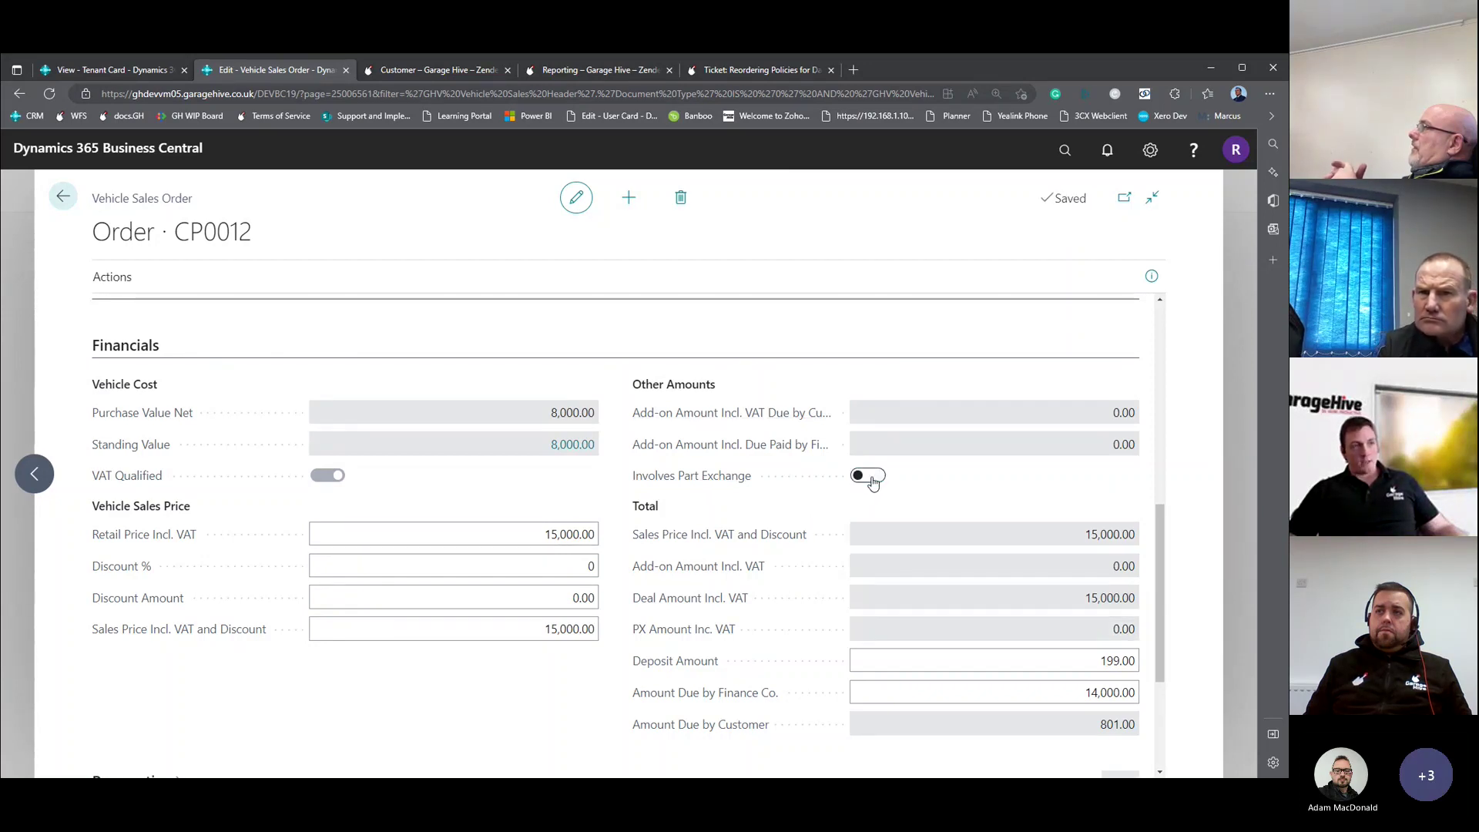
left_click(870, 478)
scroll(845, 495, "down", 3)
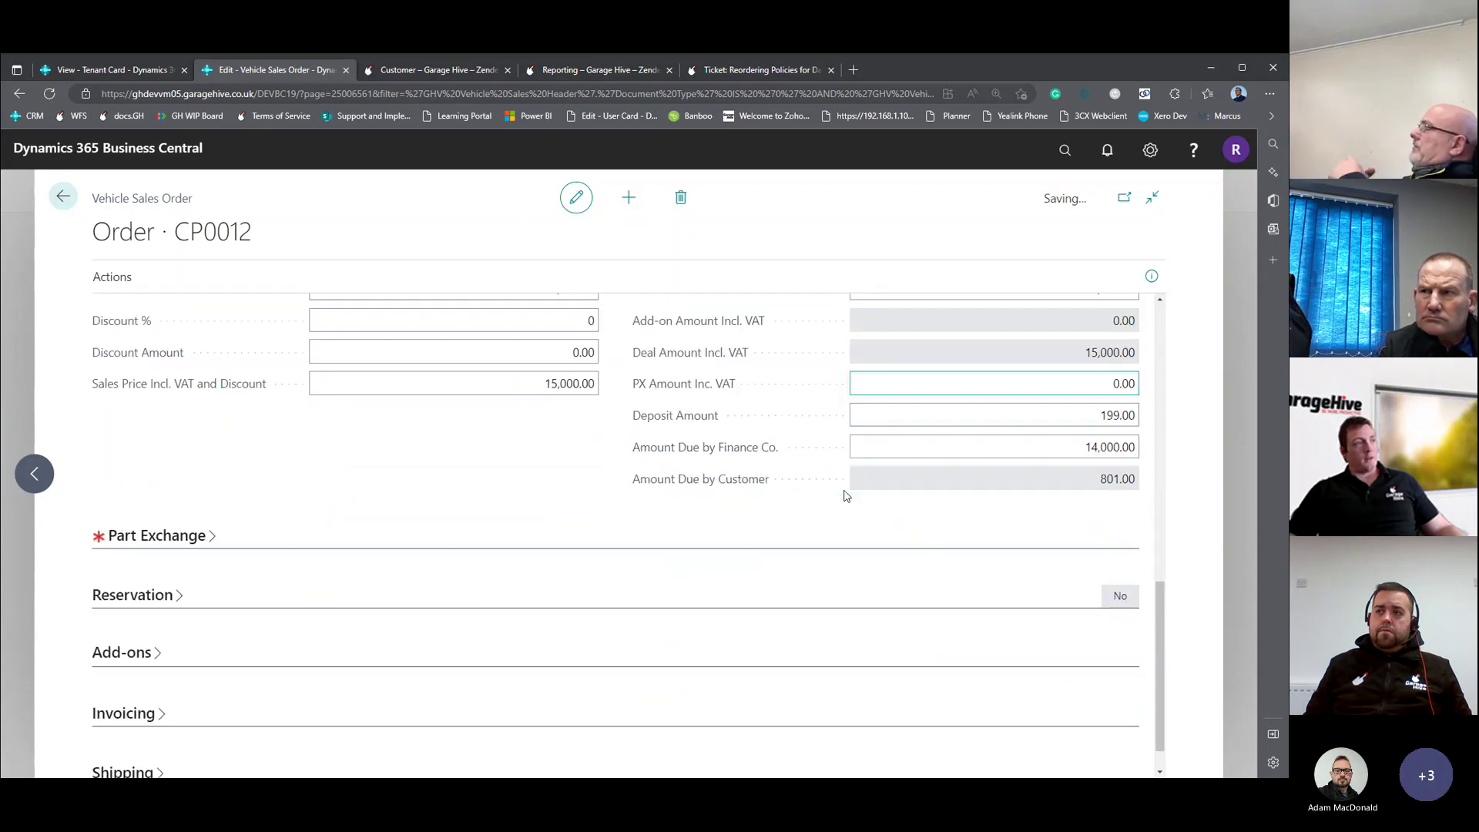
left_click(145, 513)
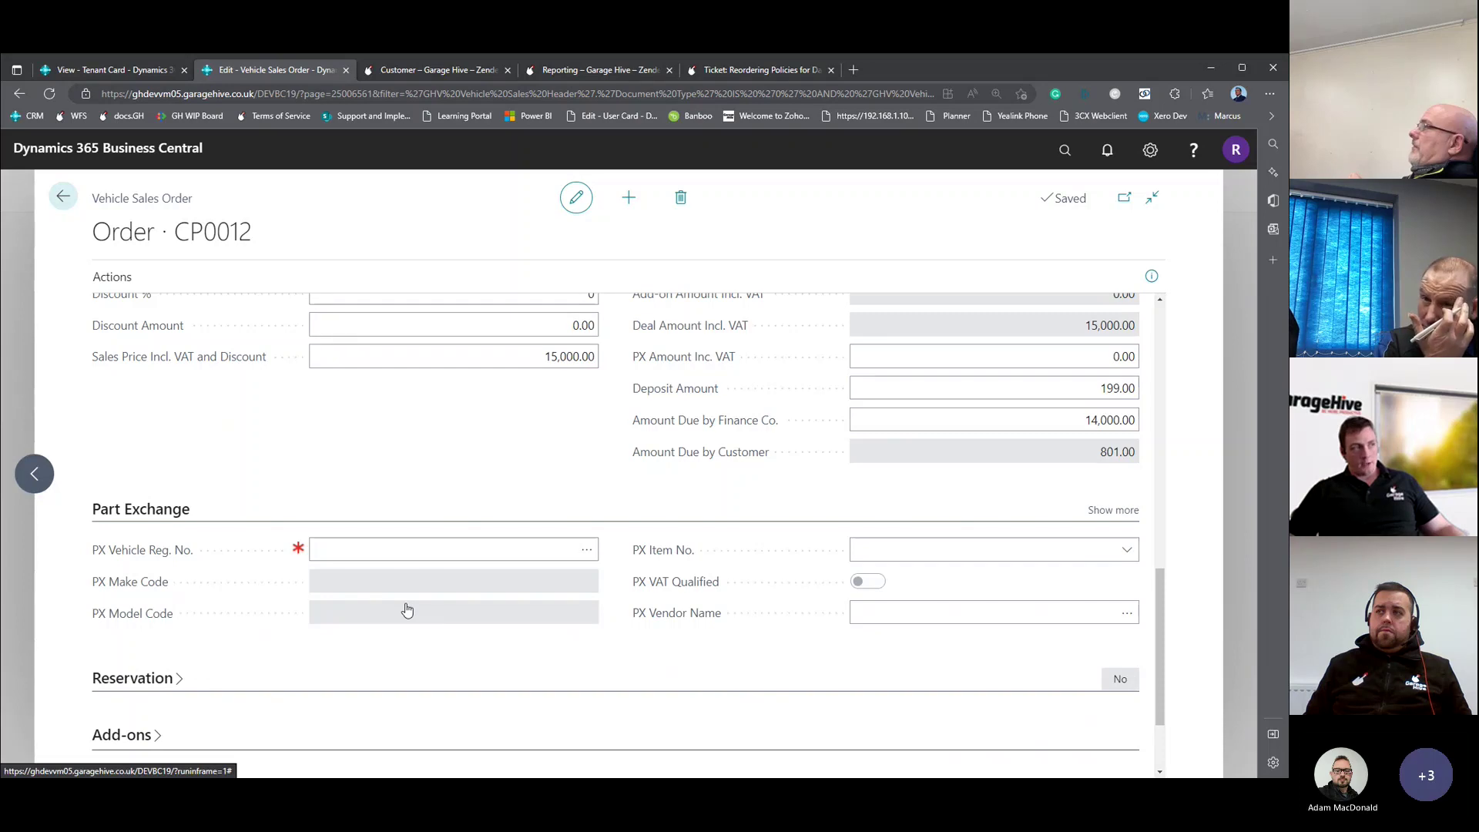
left_click(349, 547)
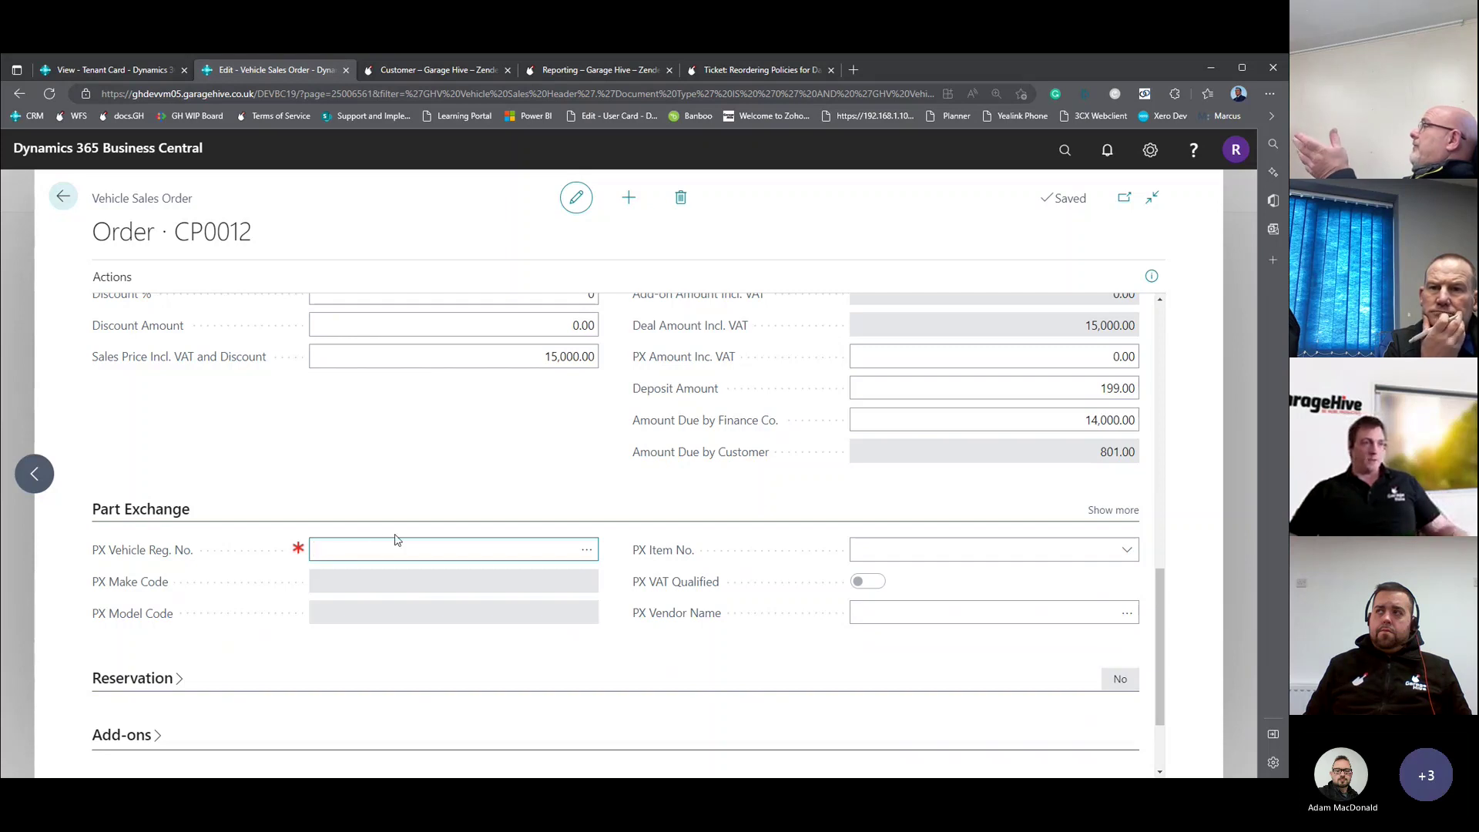
scroll(613, 558, "up", 2)
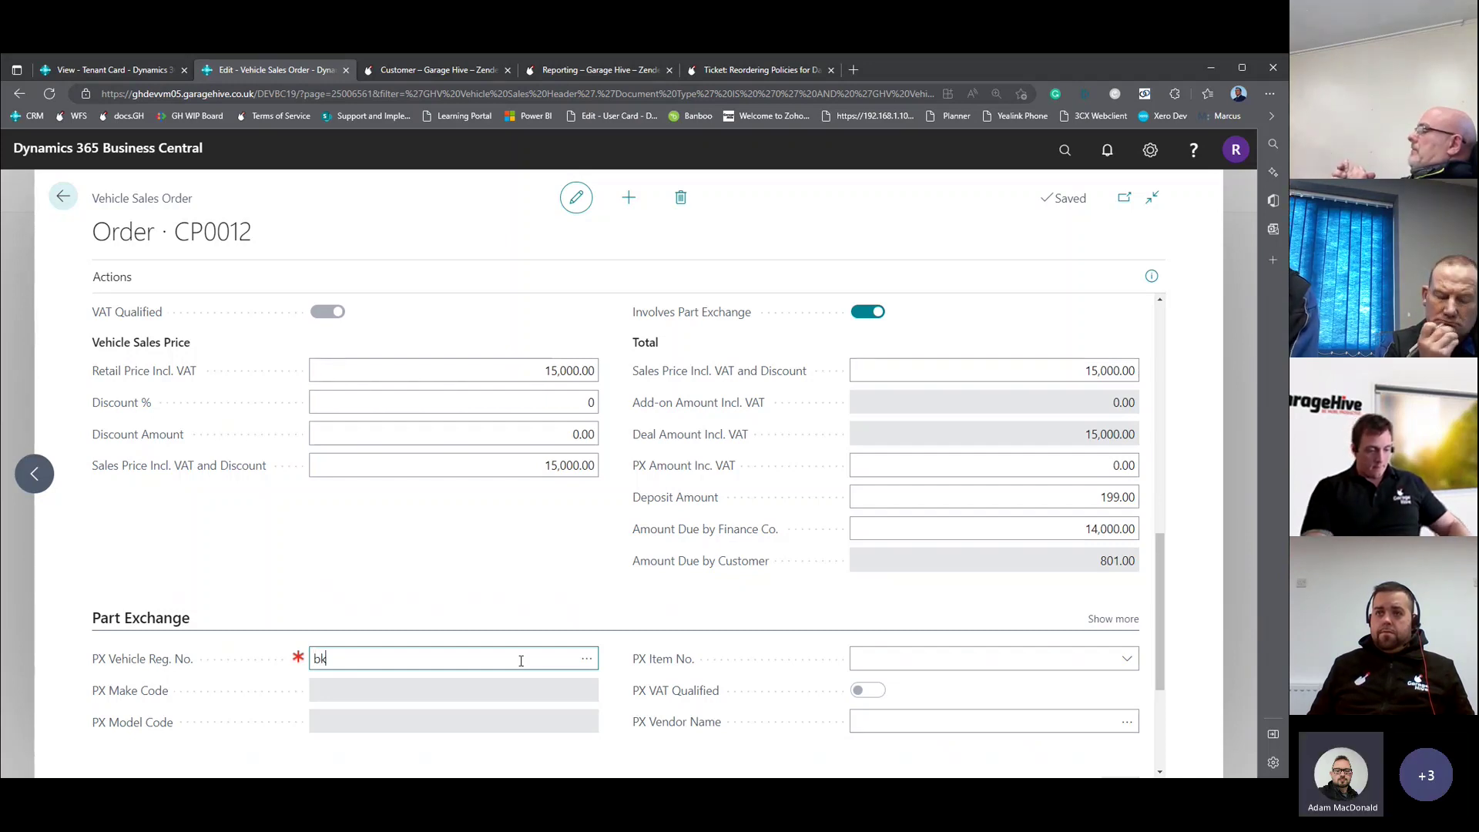
type("56")
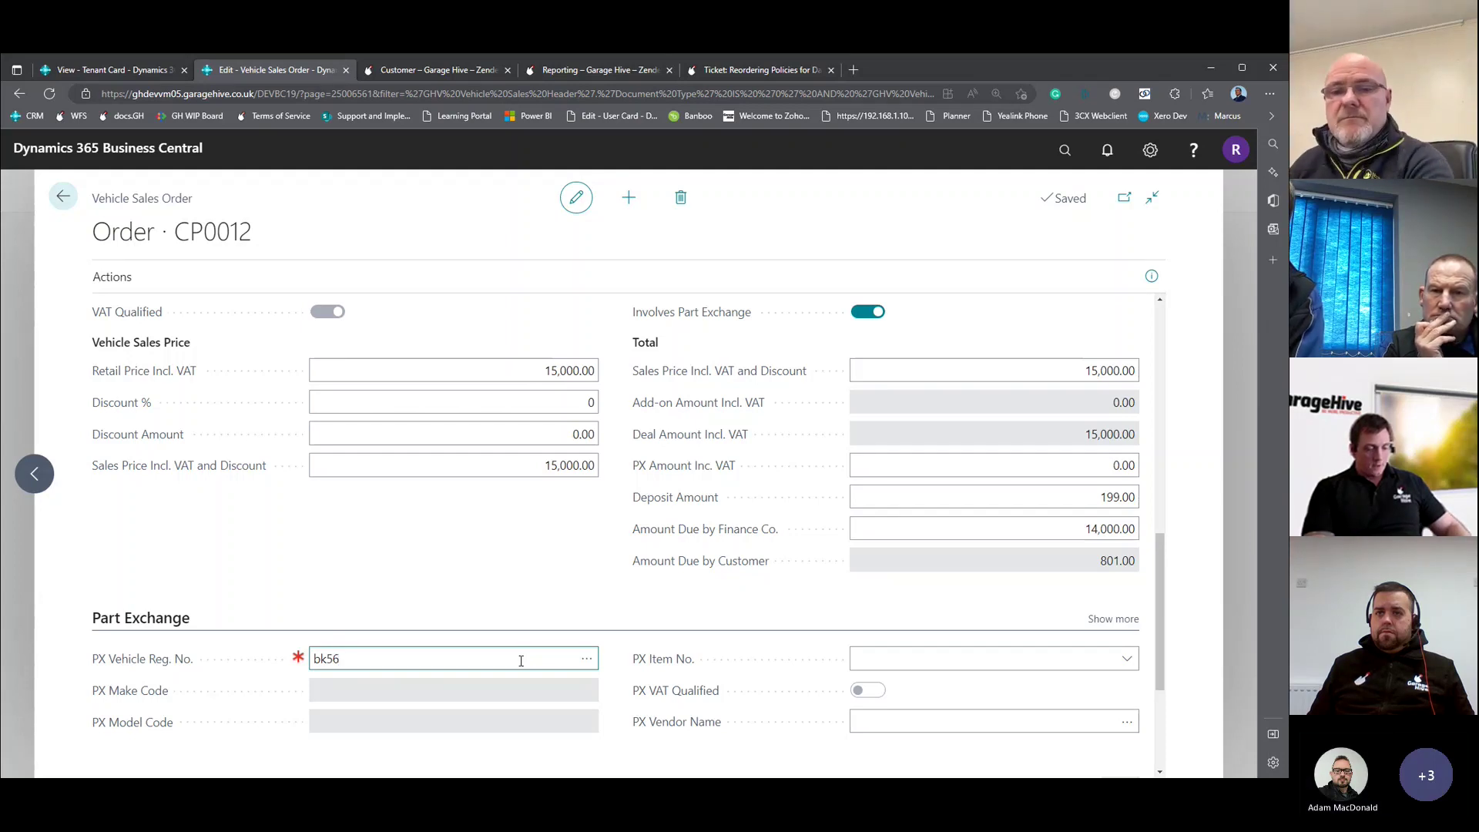
type("cya")
key("Tab")
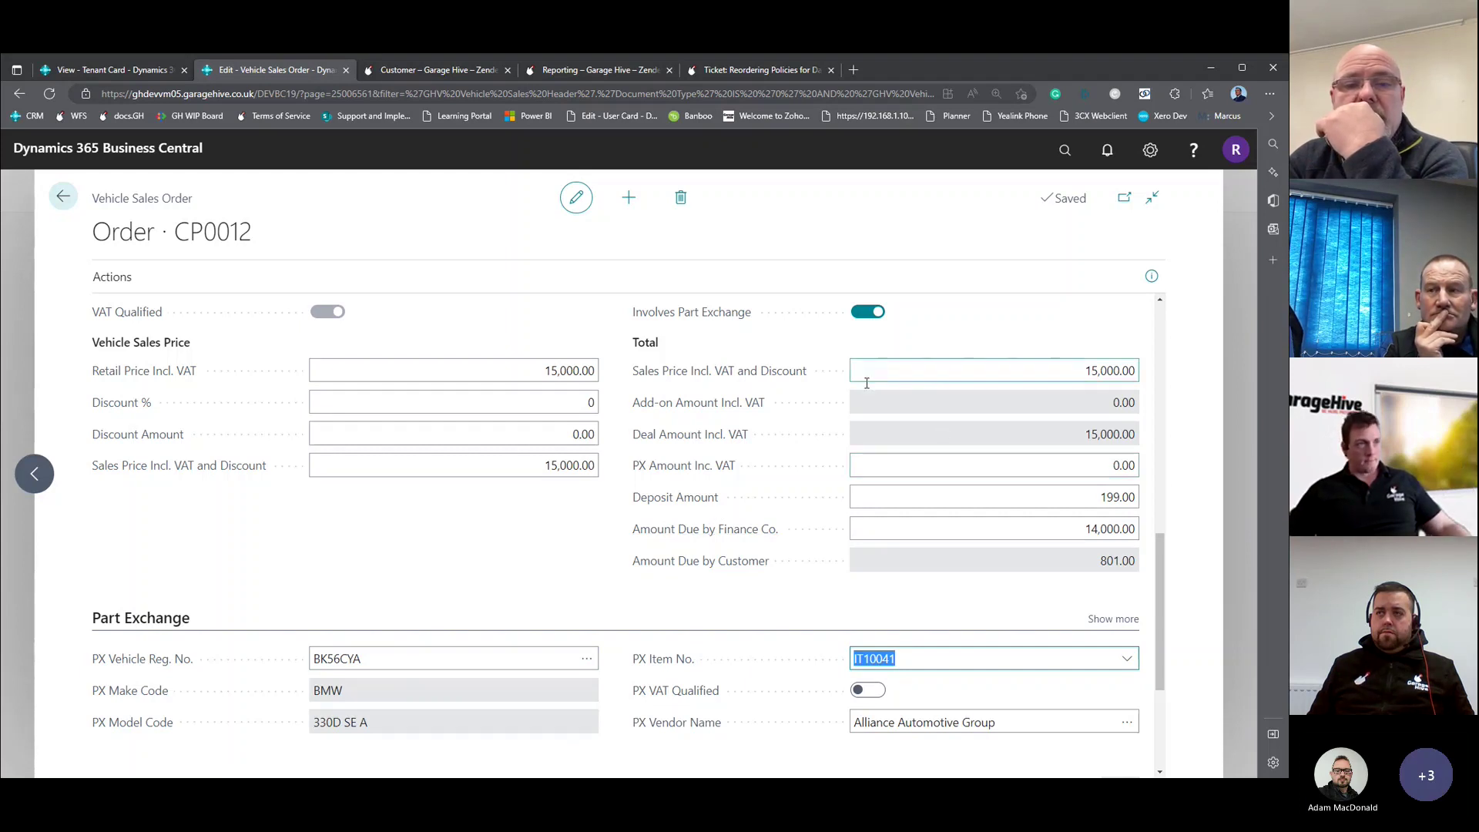
Set the part exchange amount including VAT to 1,000.00 in the order's financial totals.
scroll(807, 508, "up", 3)
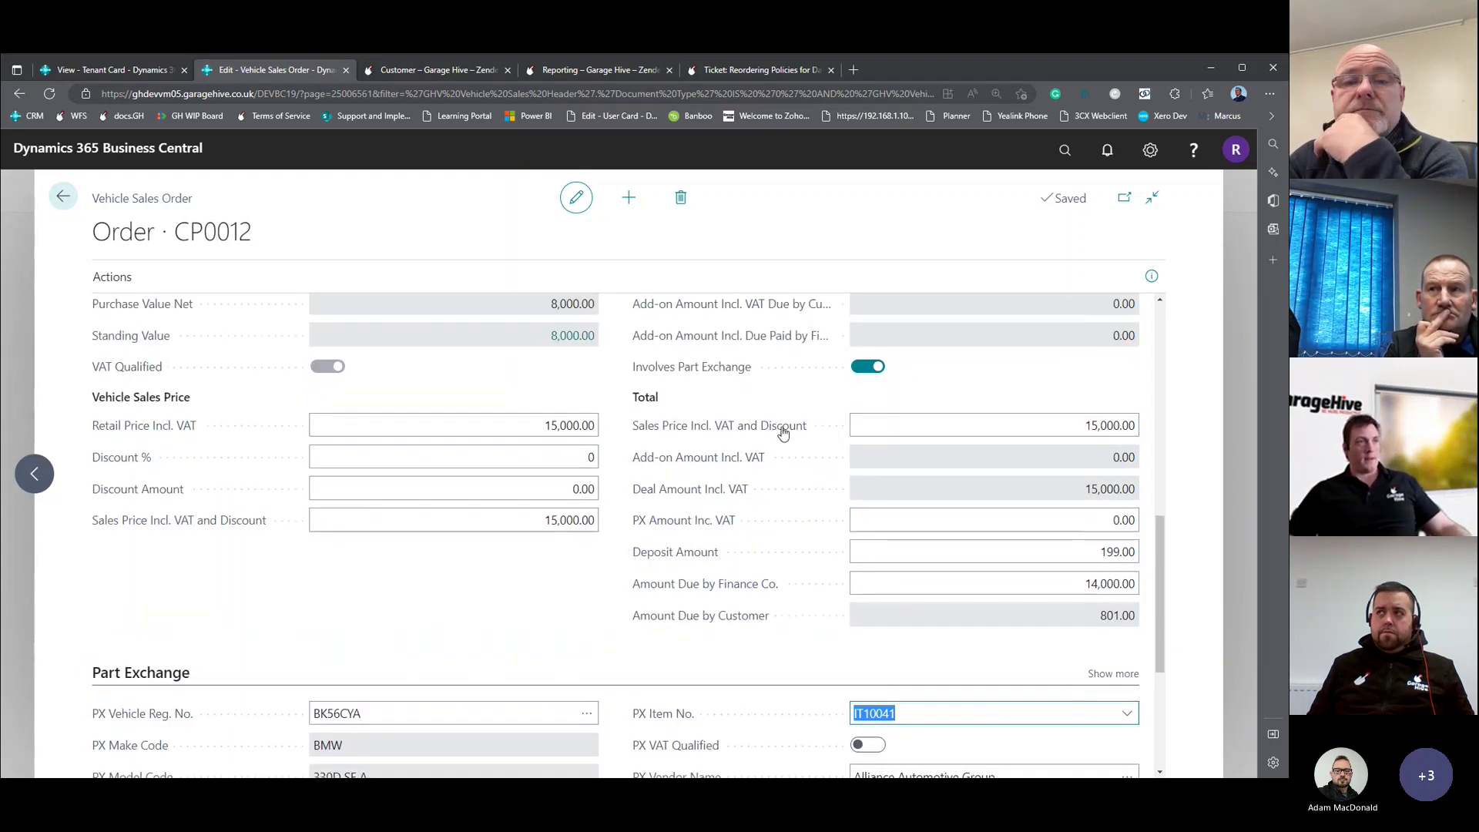
scroll(754, 517, "up", 1)
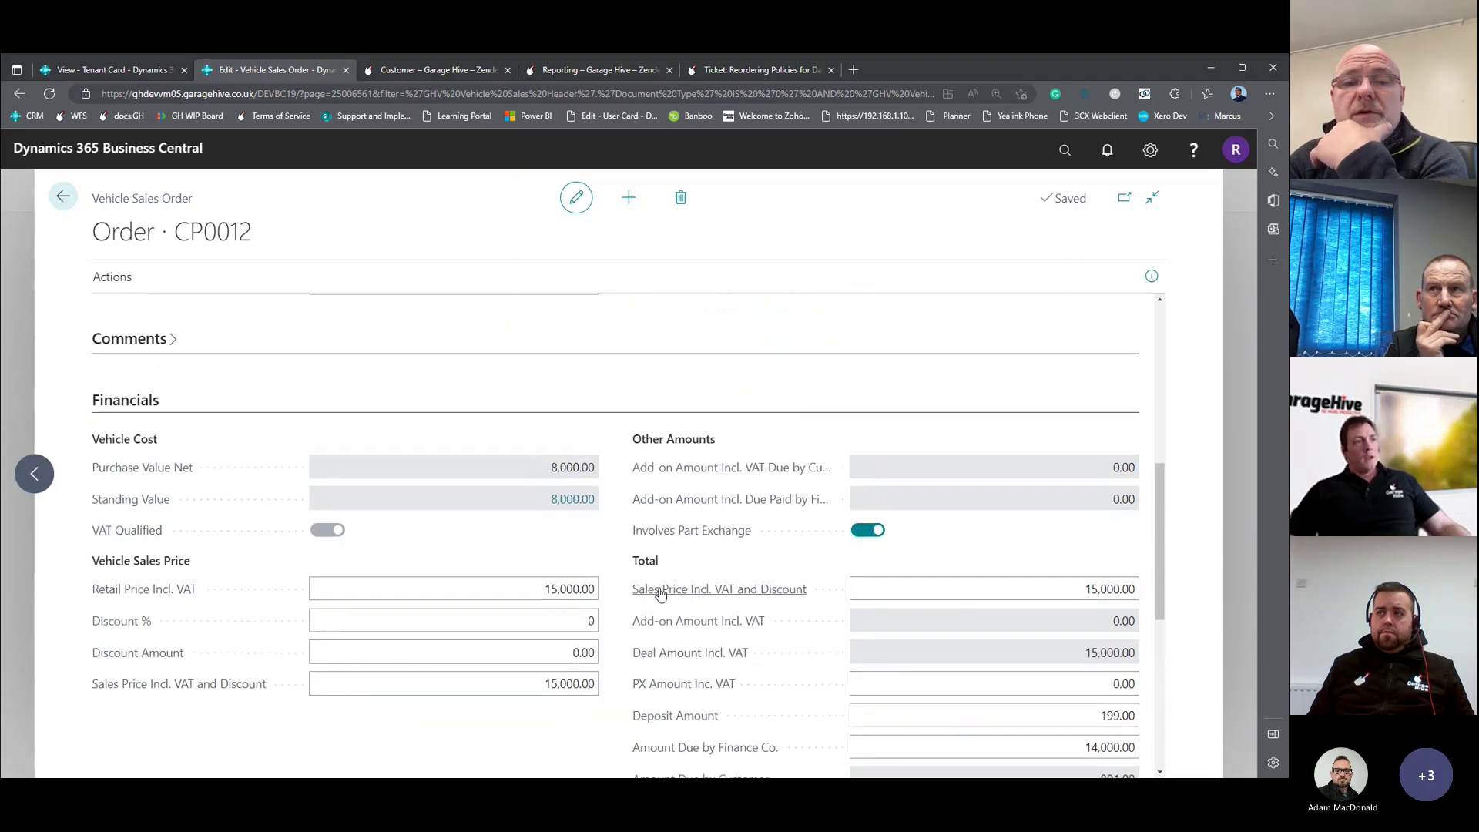
scroll(865, 537, "down", 2)
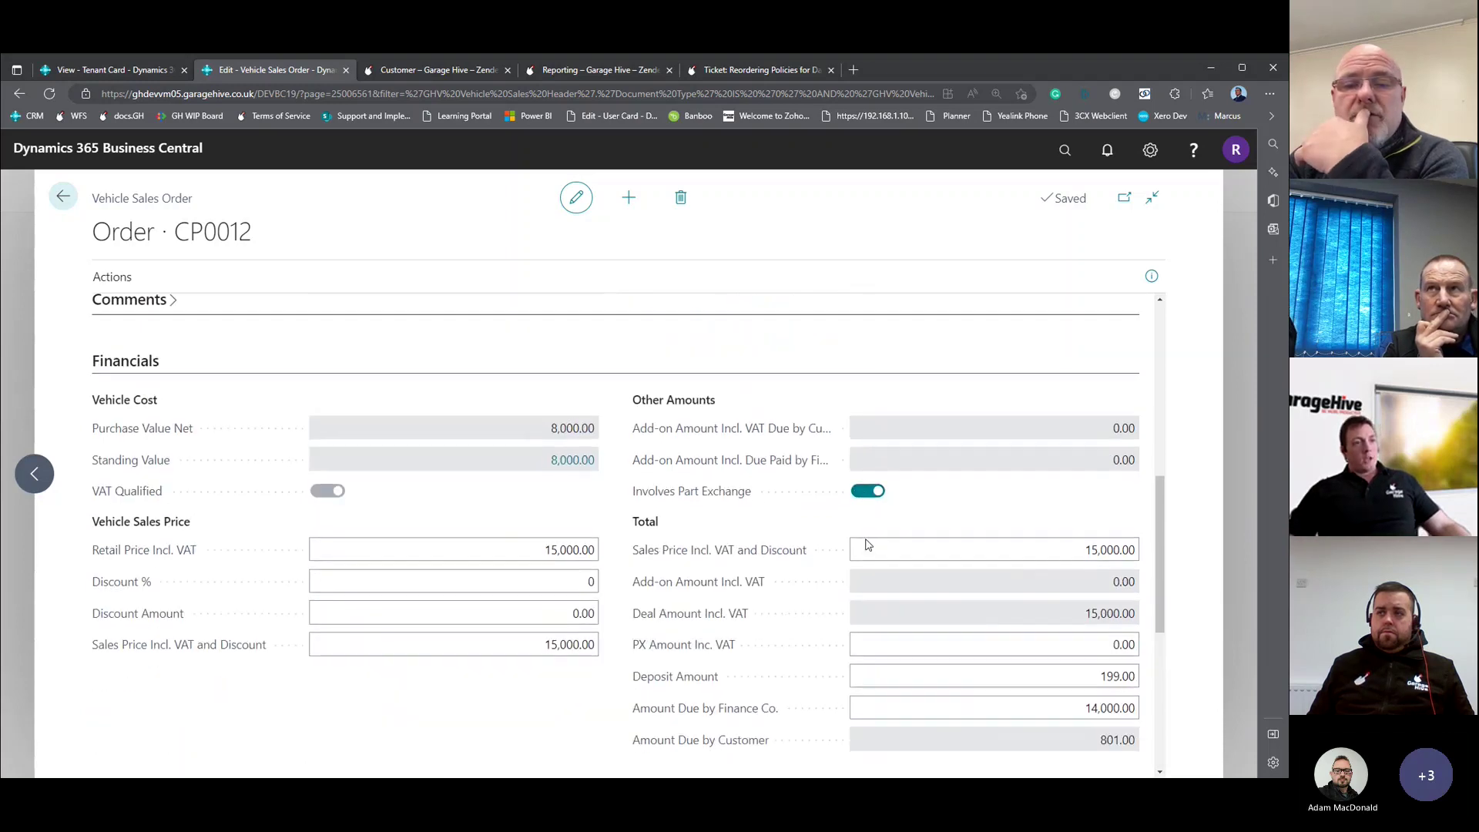
left_click_drag(626, 636, 728, 634)
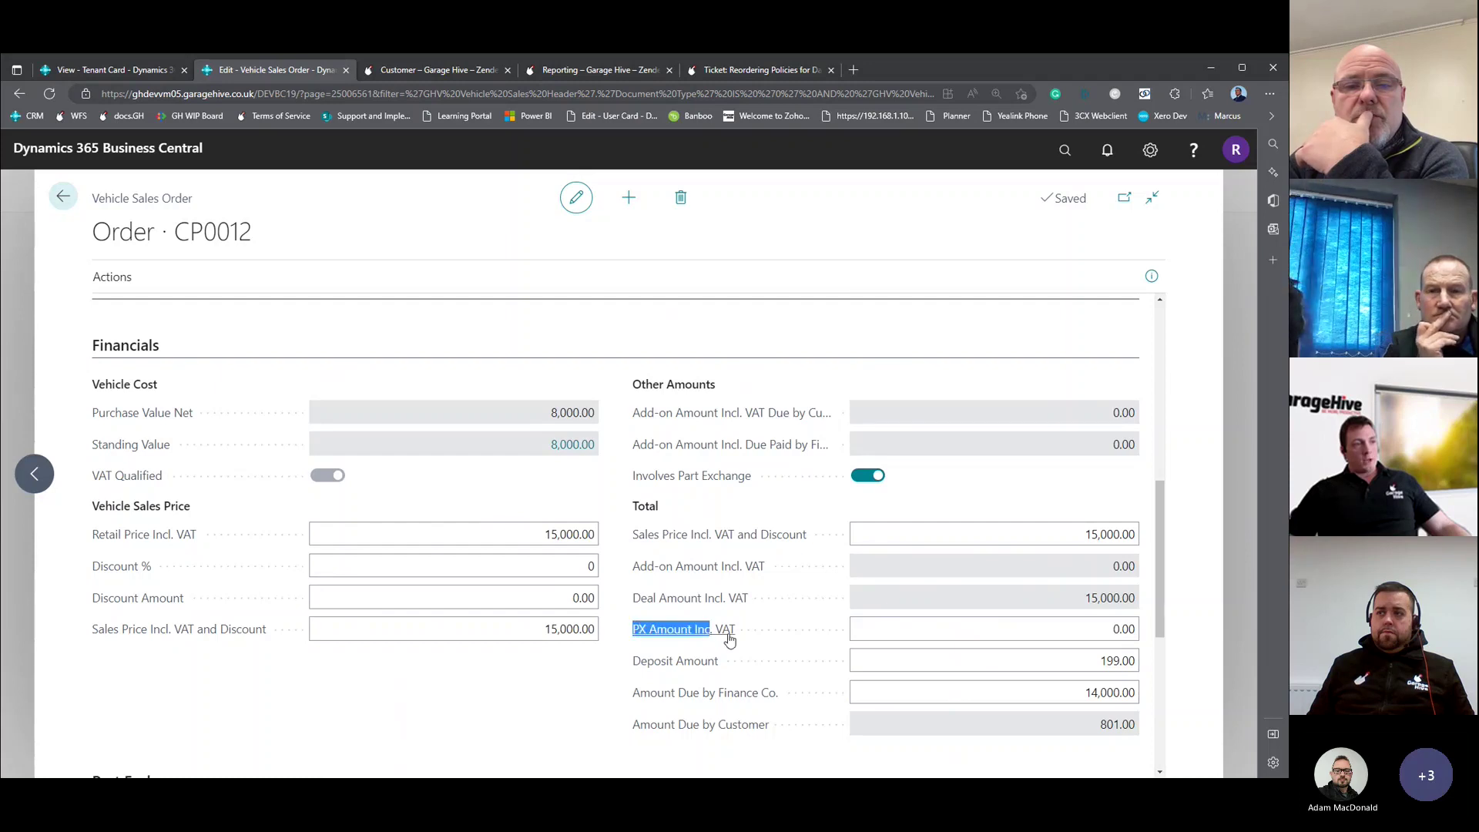
left_click(1092, 626)
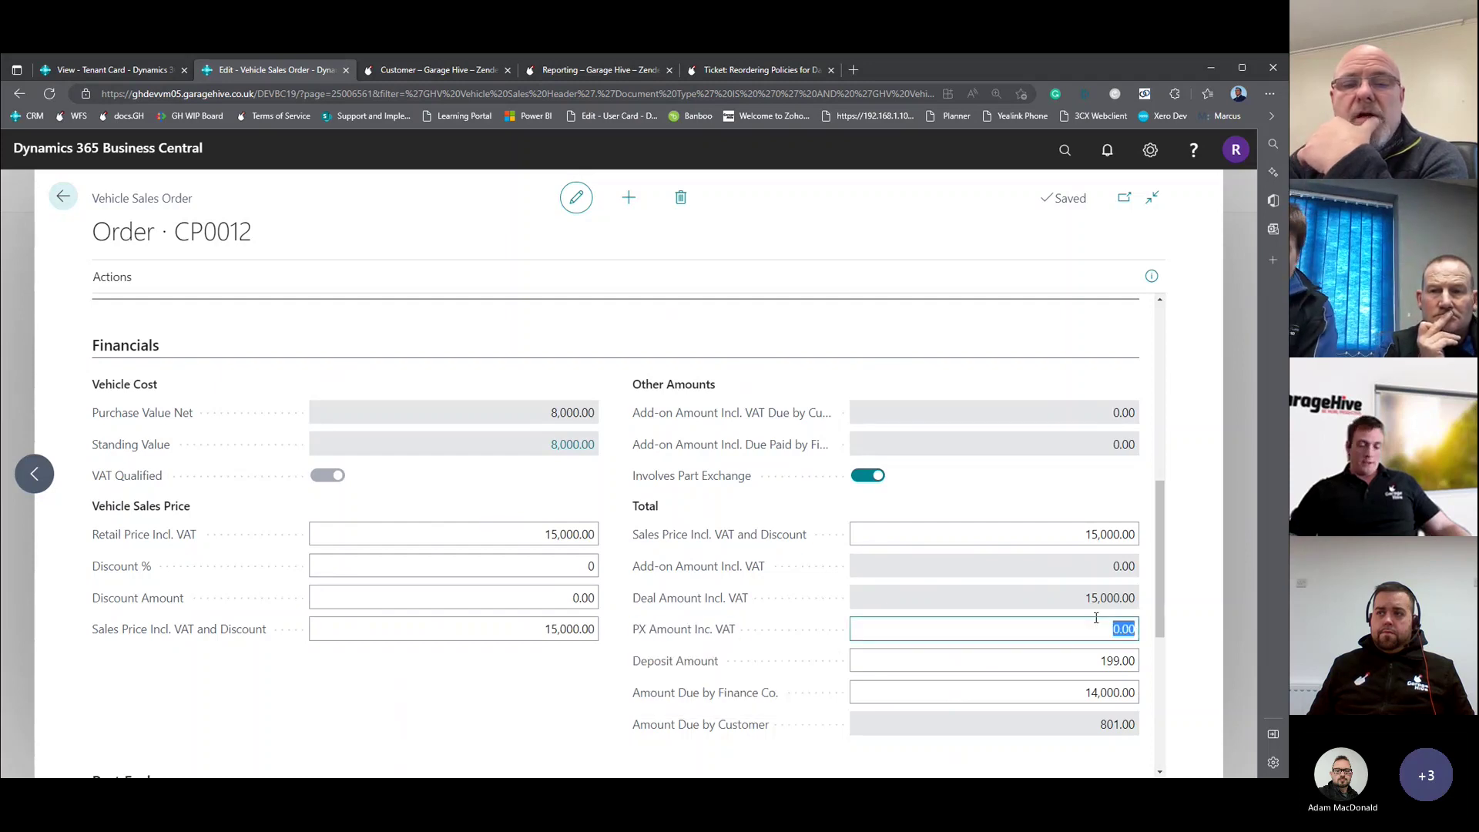
left_click(1100, 509)
left_click(1079, 537)
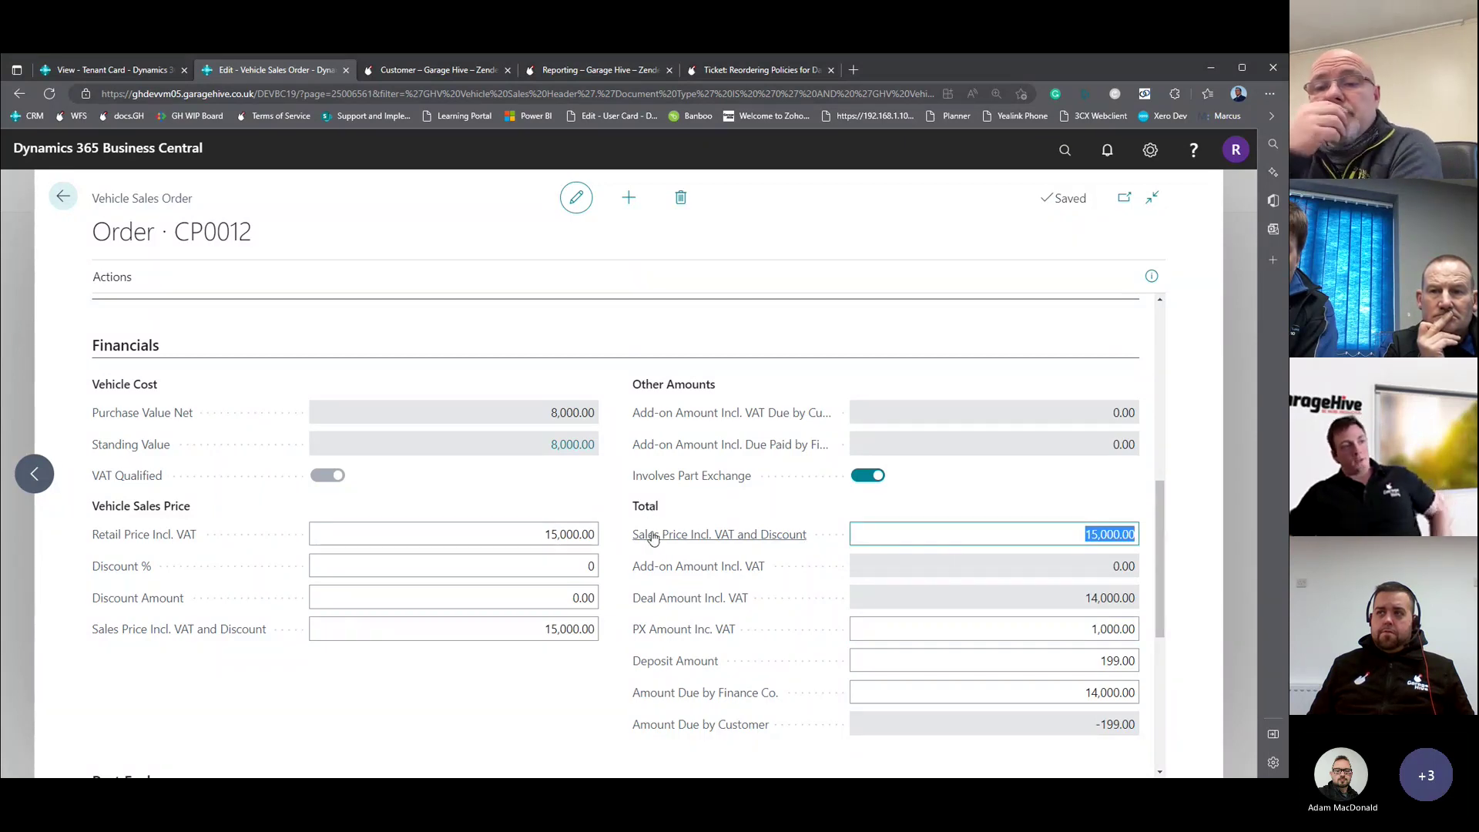
Review the total sales price against the vehicle sales price, plus the add-on, deal and part exchange amounts.
left_click(1082, 534)
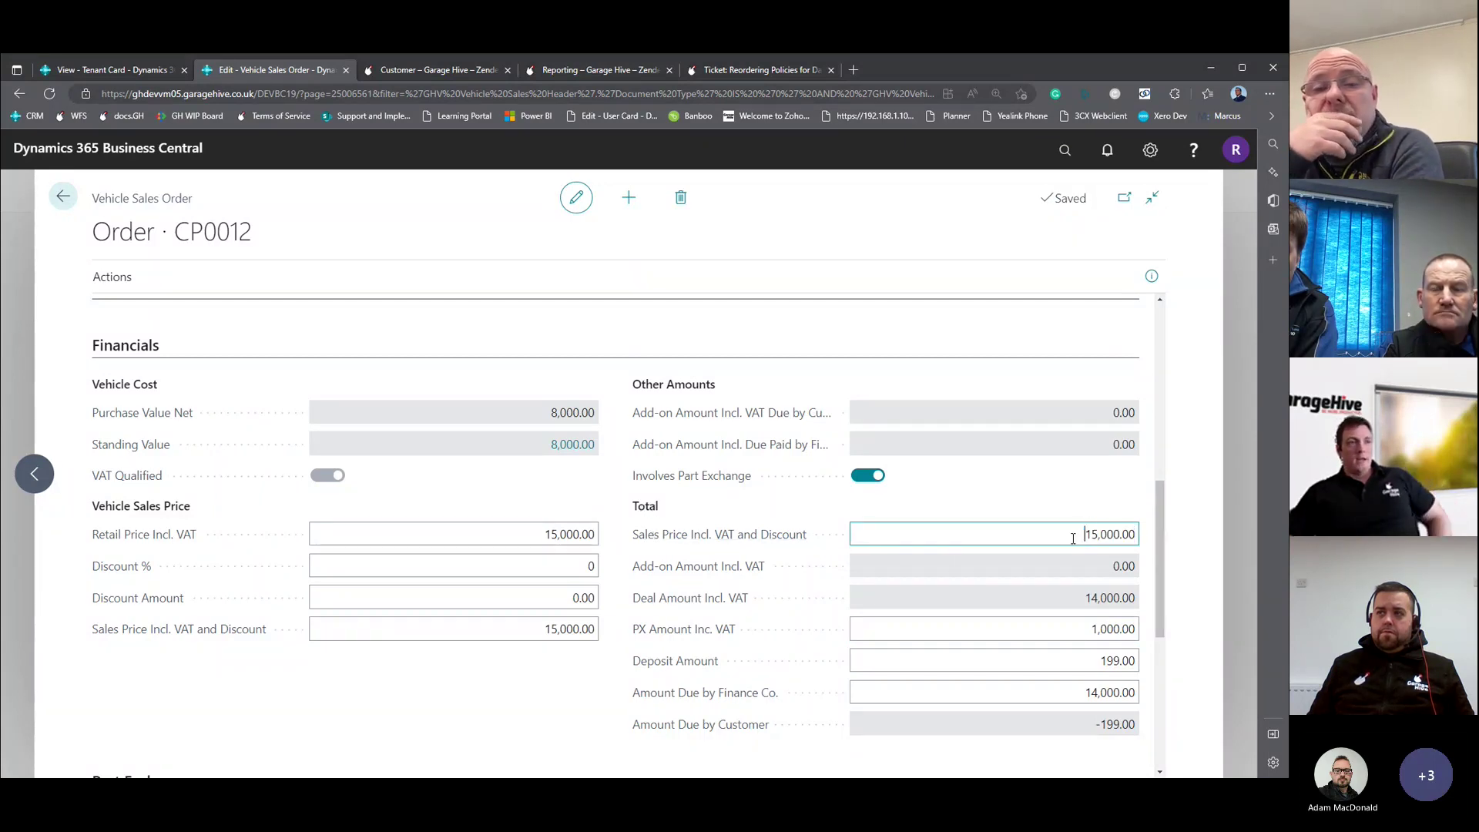
left_click_drag(1082, 534, 1156, 535)
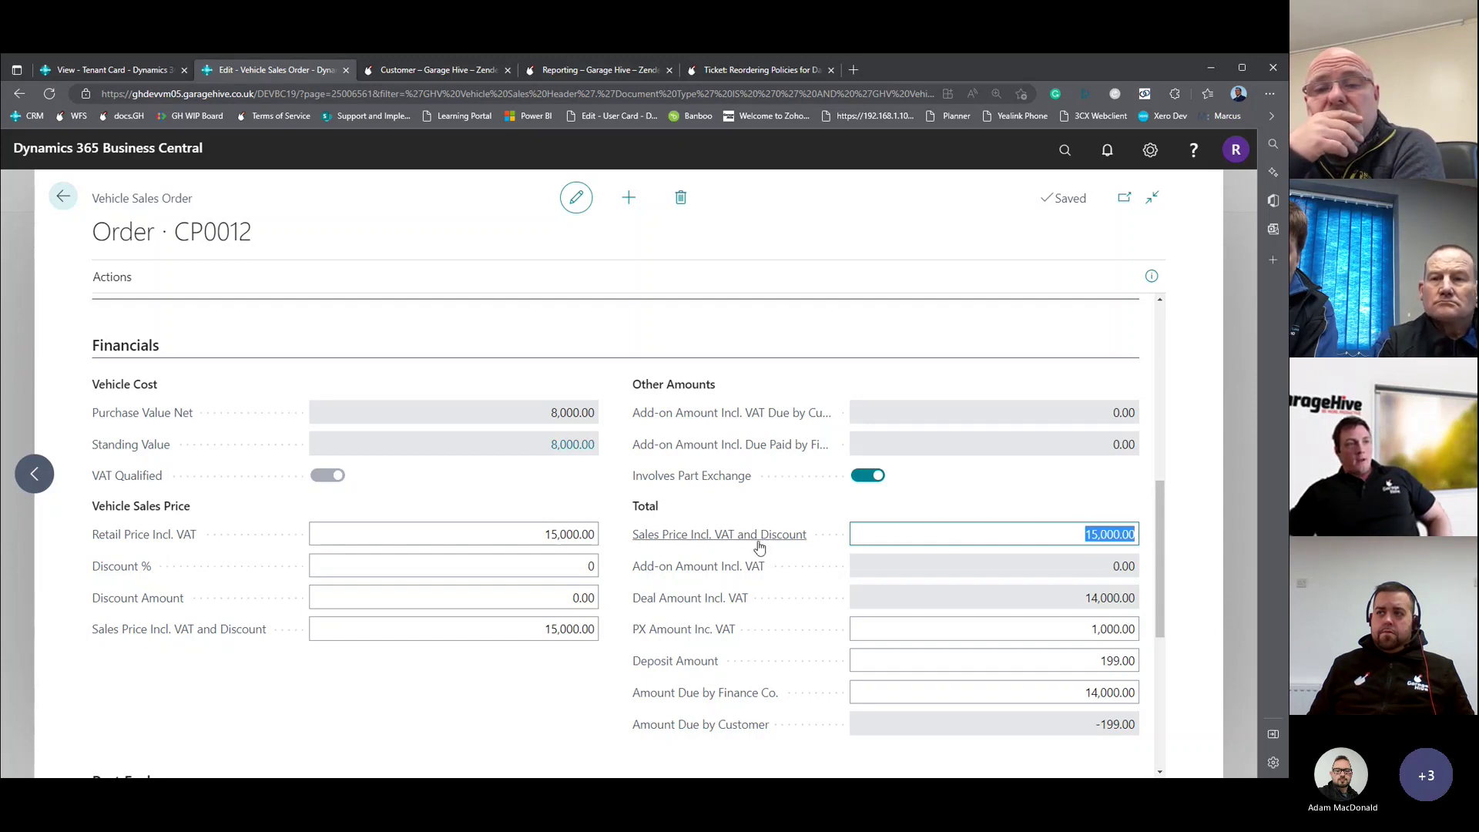
left_click(577, 625)
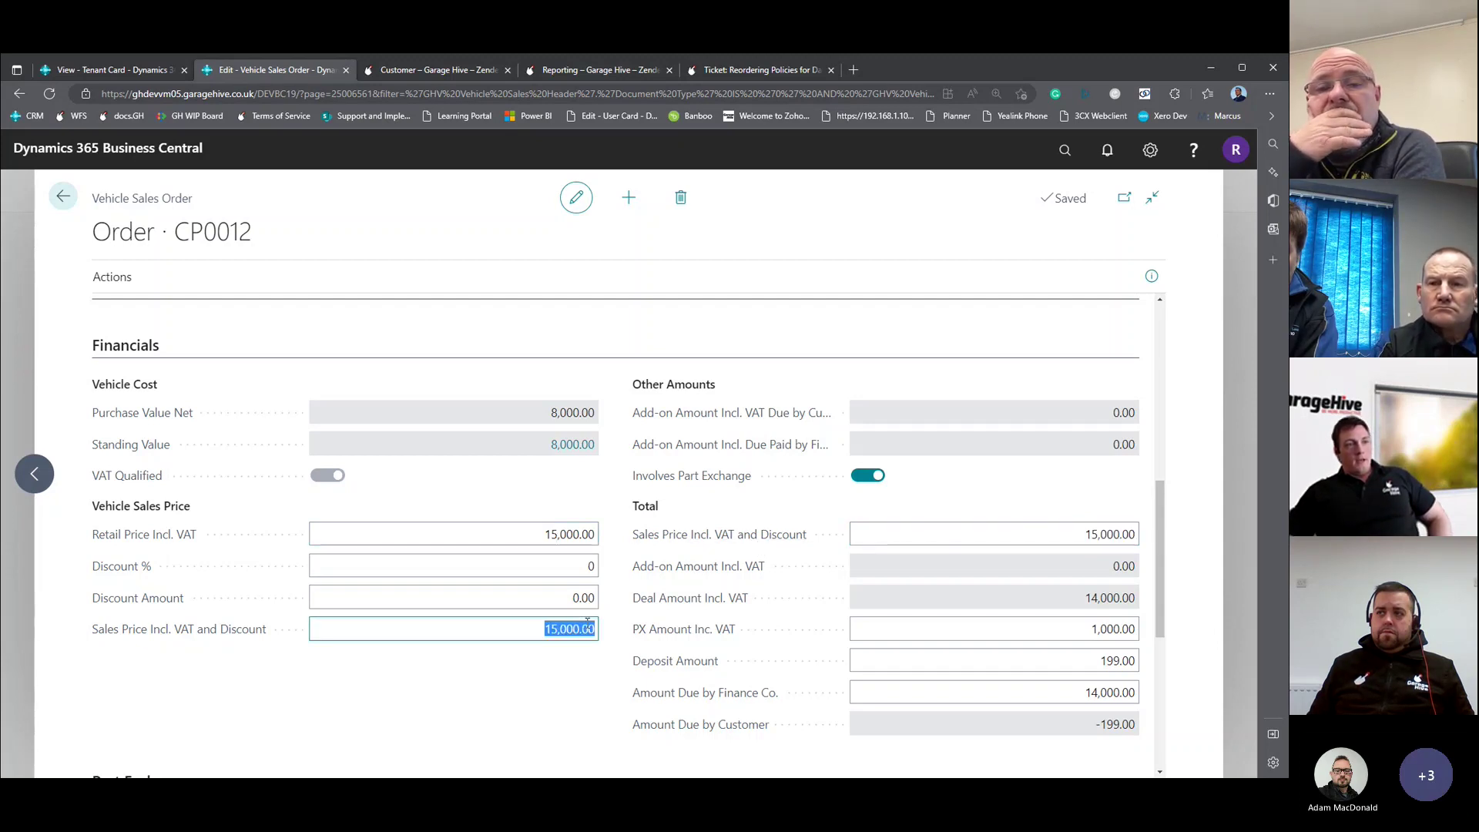
left_click(1104, 535)
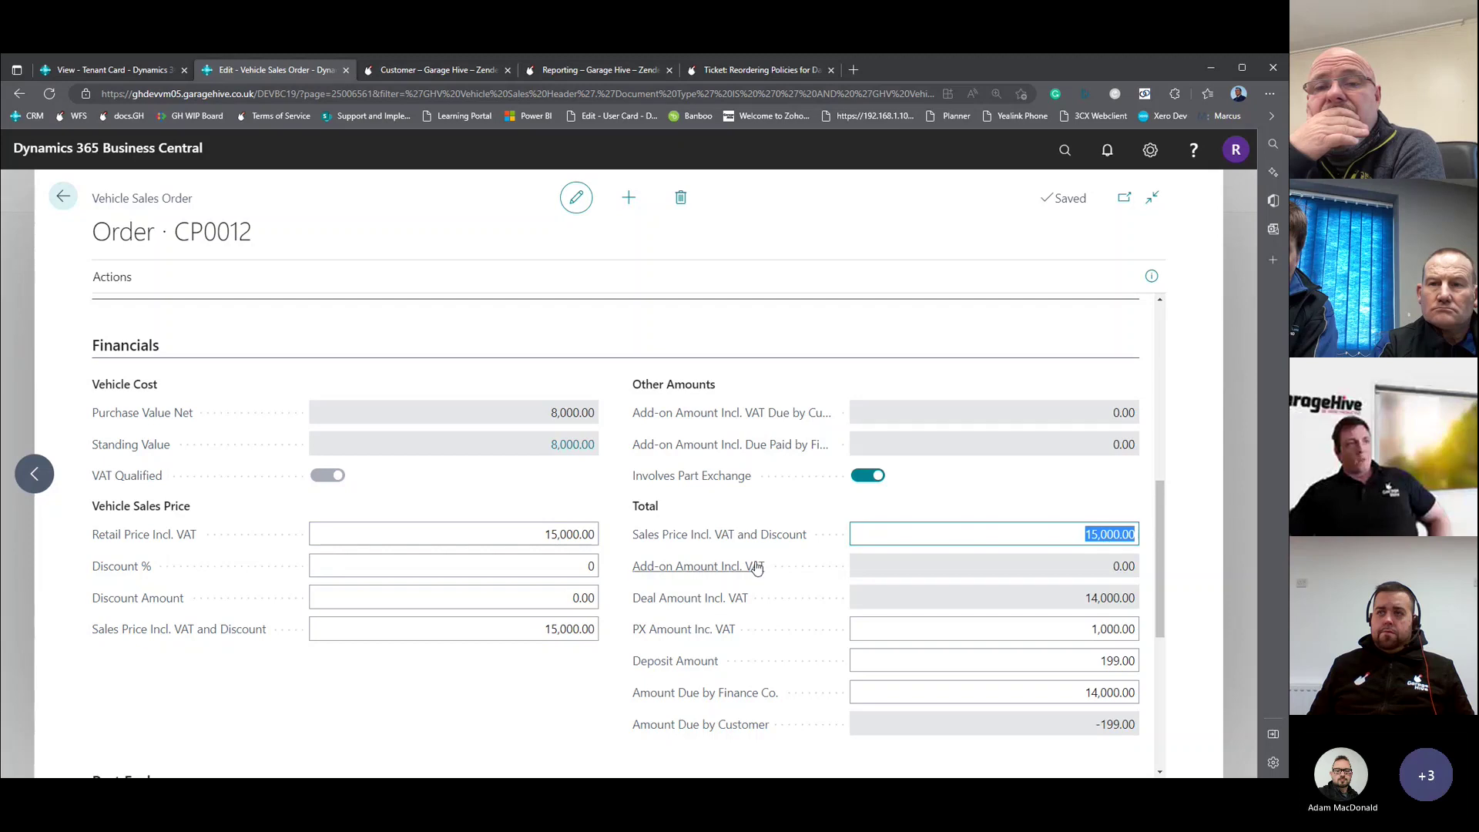
key("Tab")
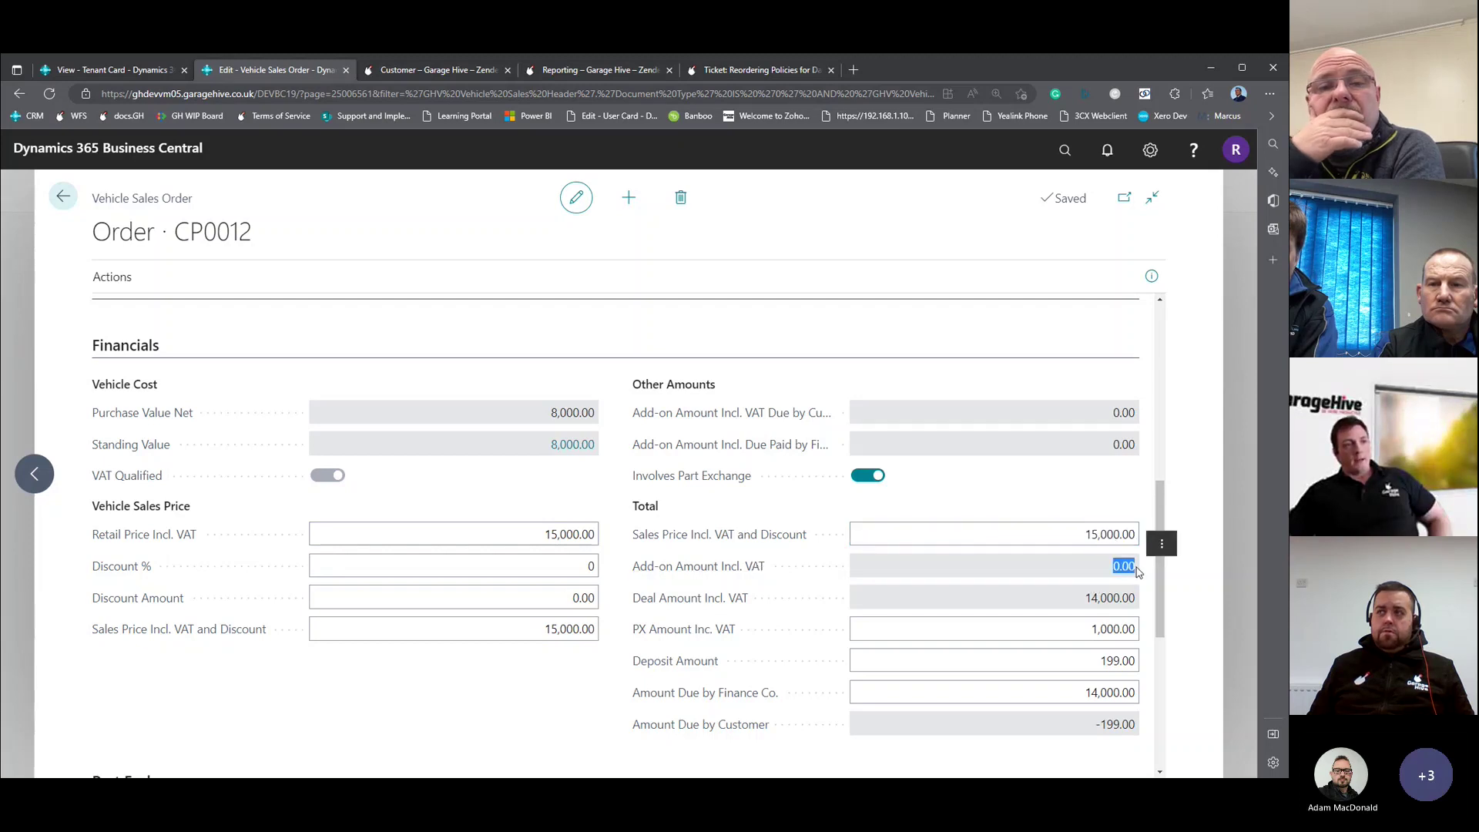
left_click(1090, 603)
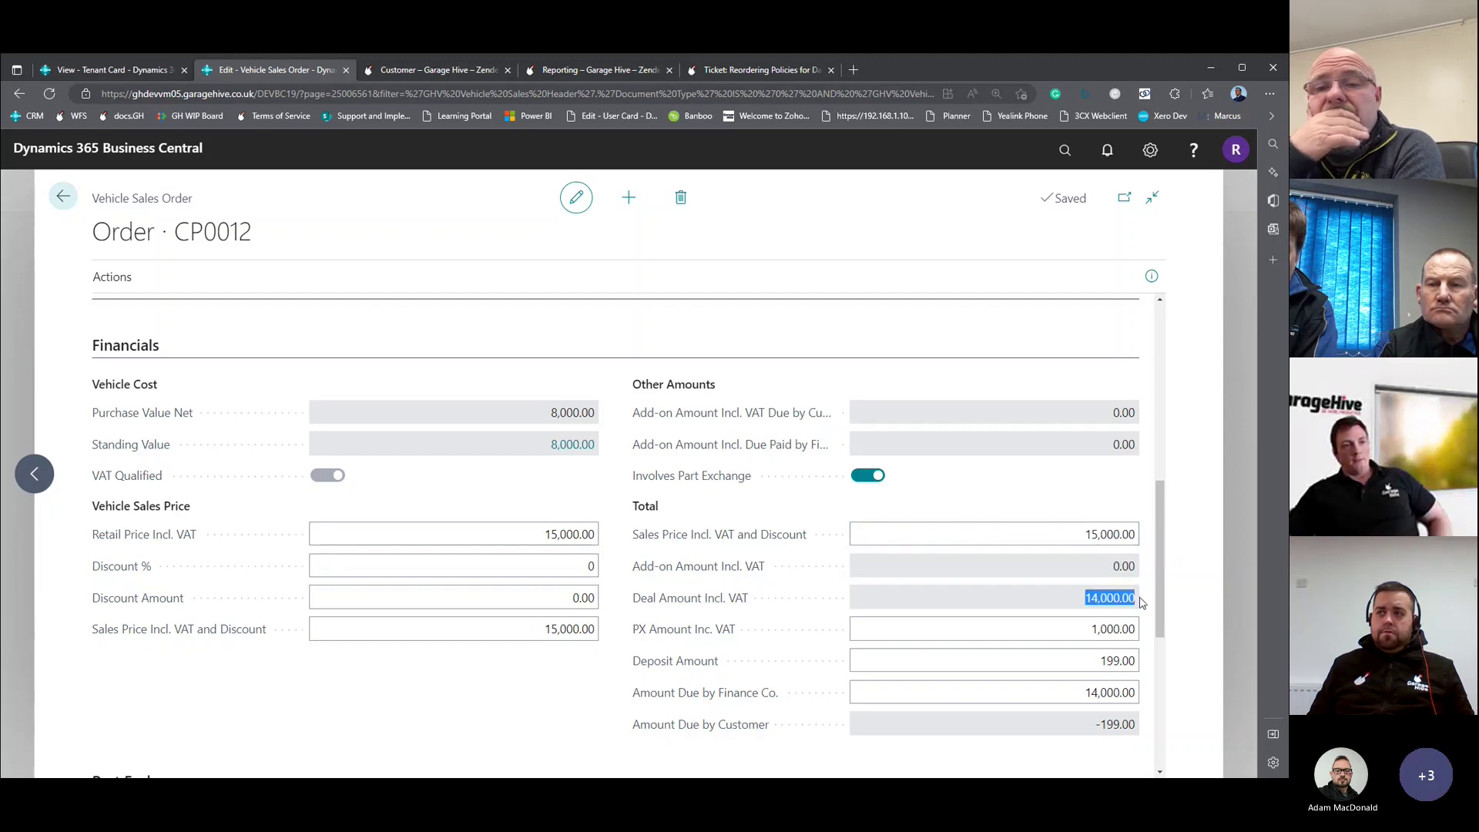
left_click(1081, 538)
left_click(1076, 626)
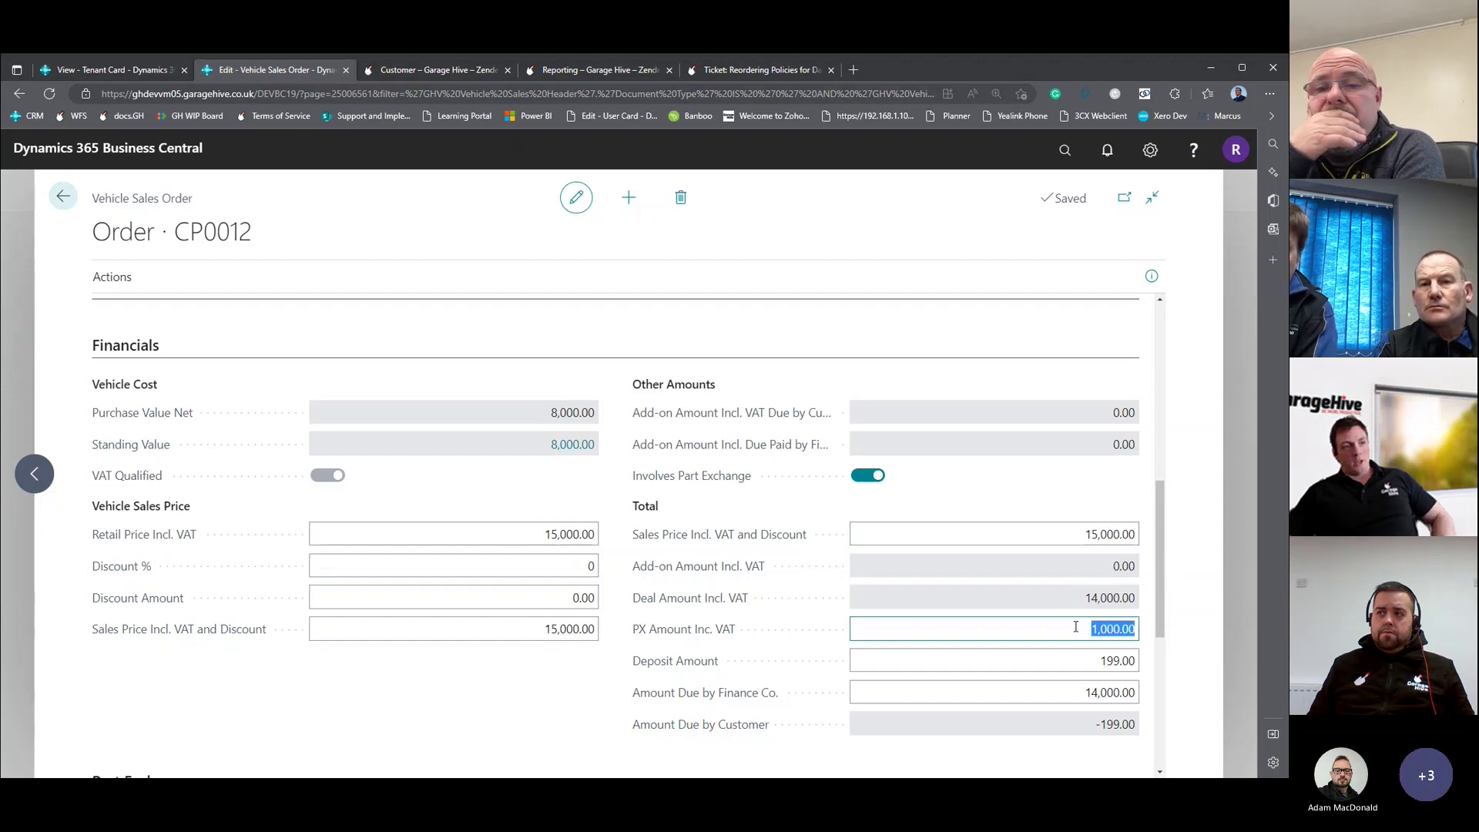
Set the deposit amount to 99.00 and the amount due by the finance company to 13,901.00.
left_click(1076, 663)
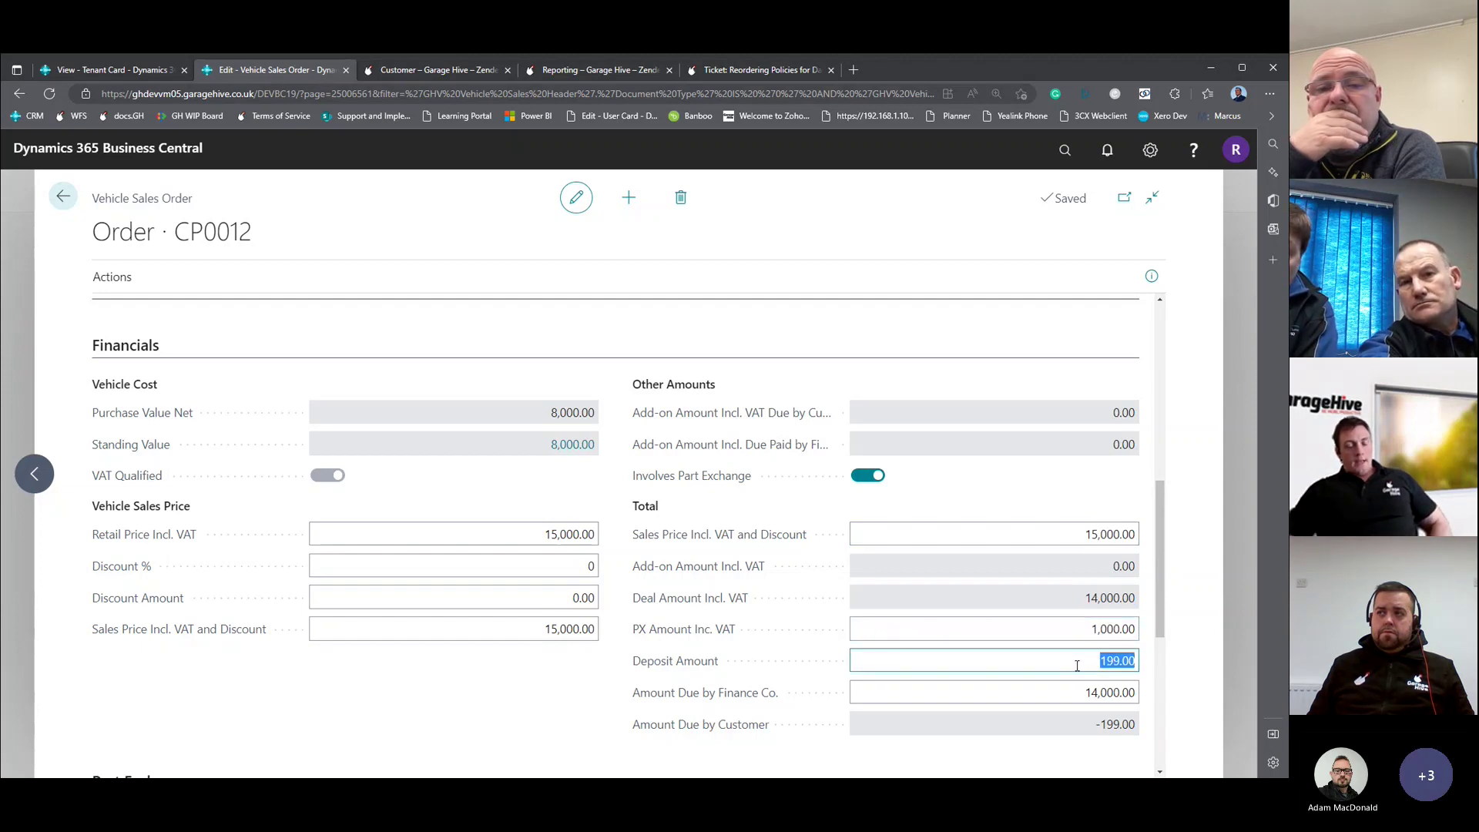
type("99")
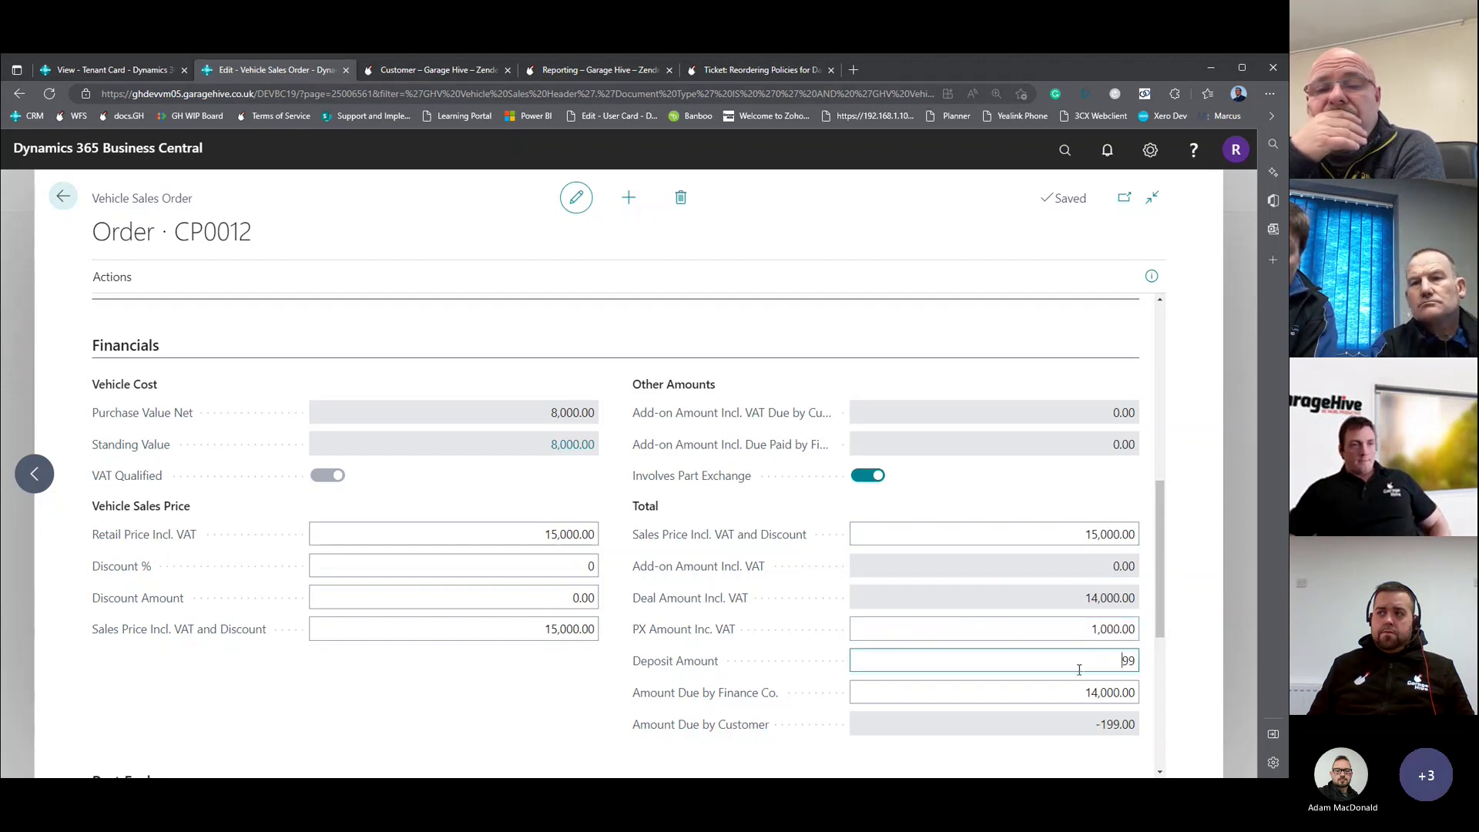
left_click(1074, 692)
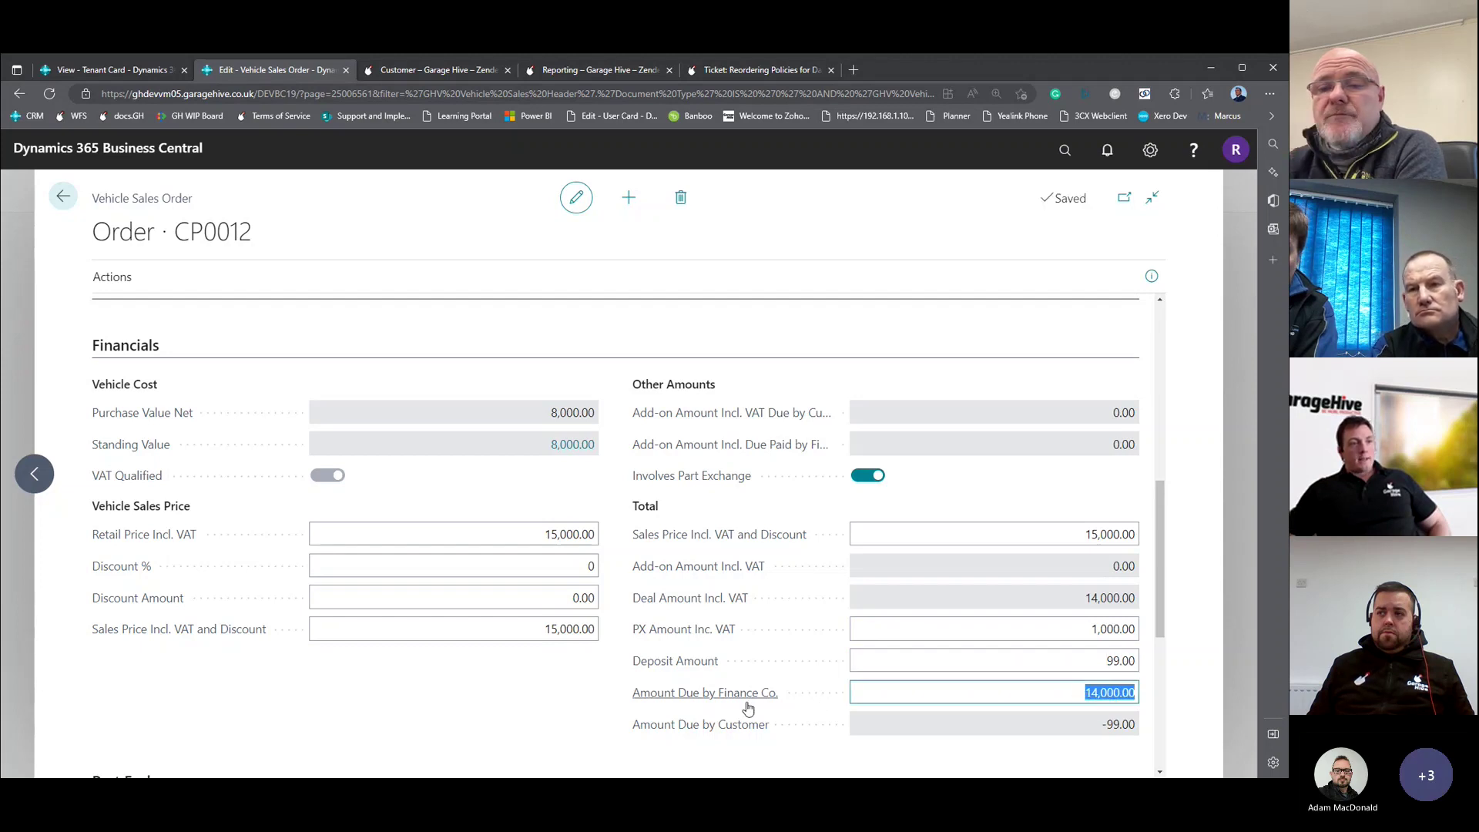
left_click(1069, 696)
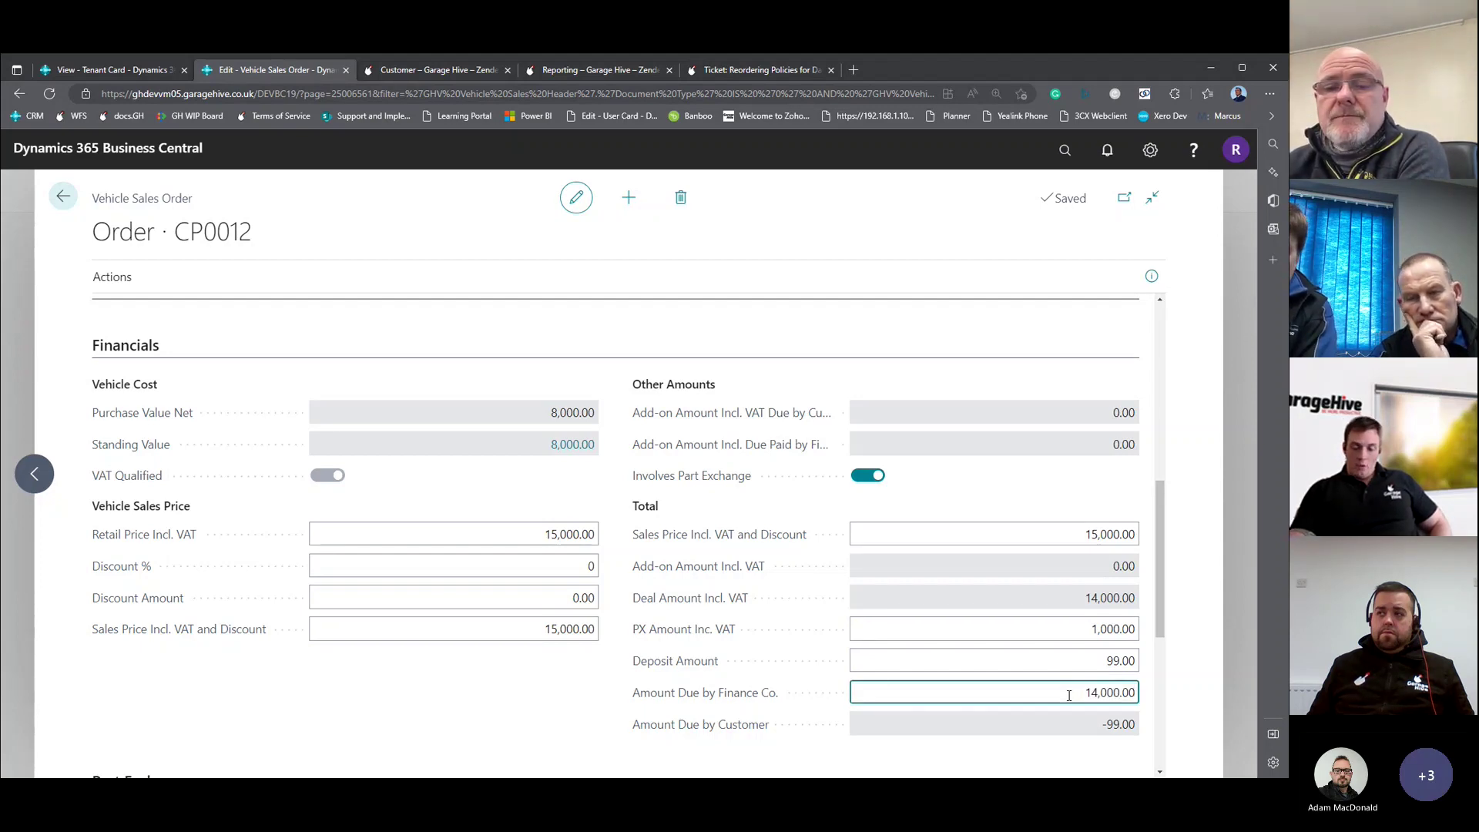
type("-99")
key("Tab")
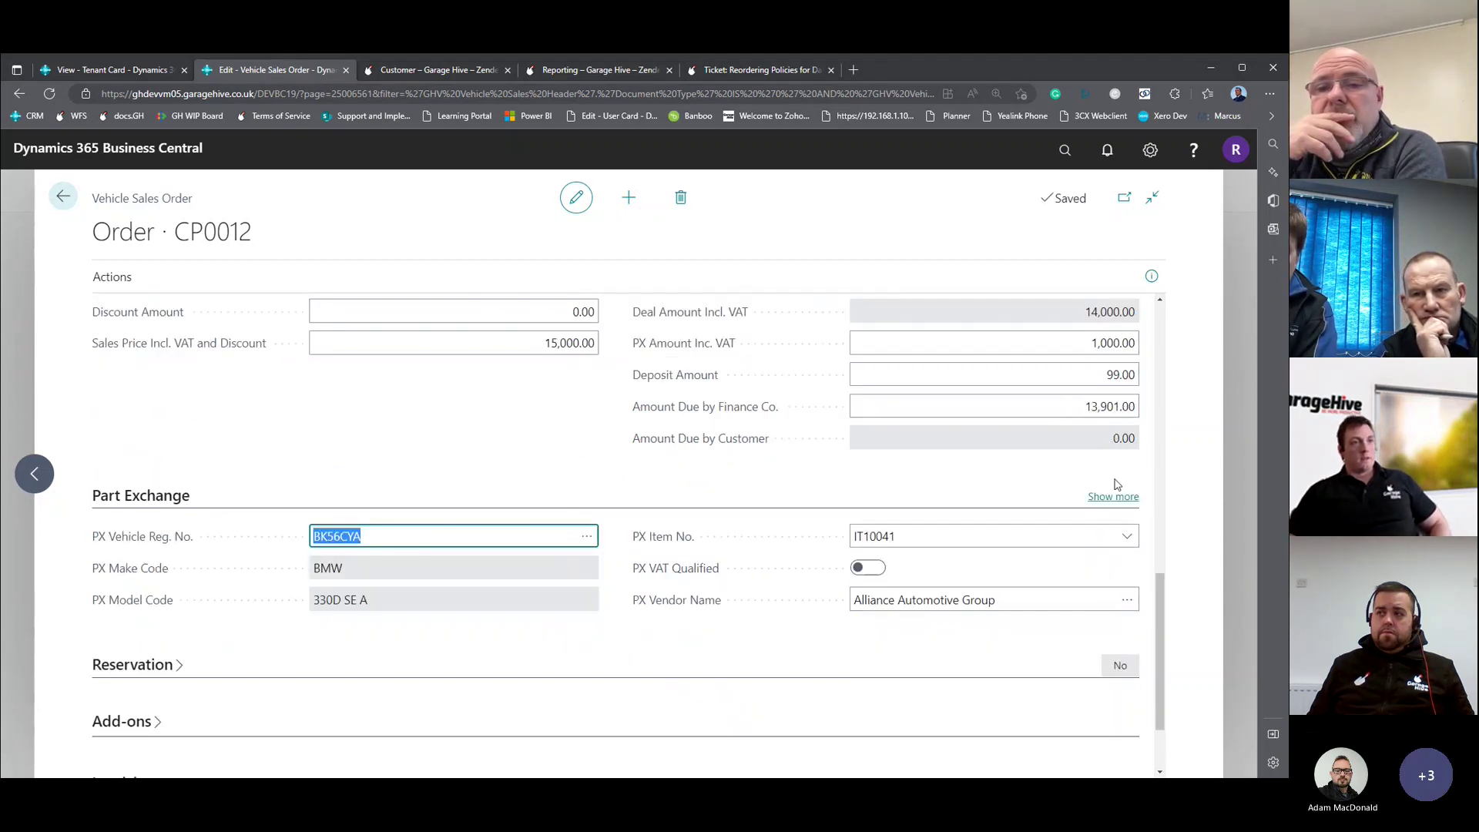
left_click(1026, 466)
Review the part exchange amount, the deposit and the amounts due by the finance company and by the customer.
scroll(1027, 465, "up", 3)
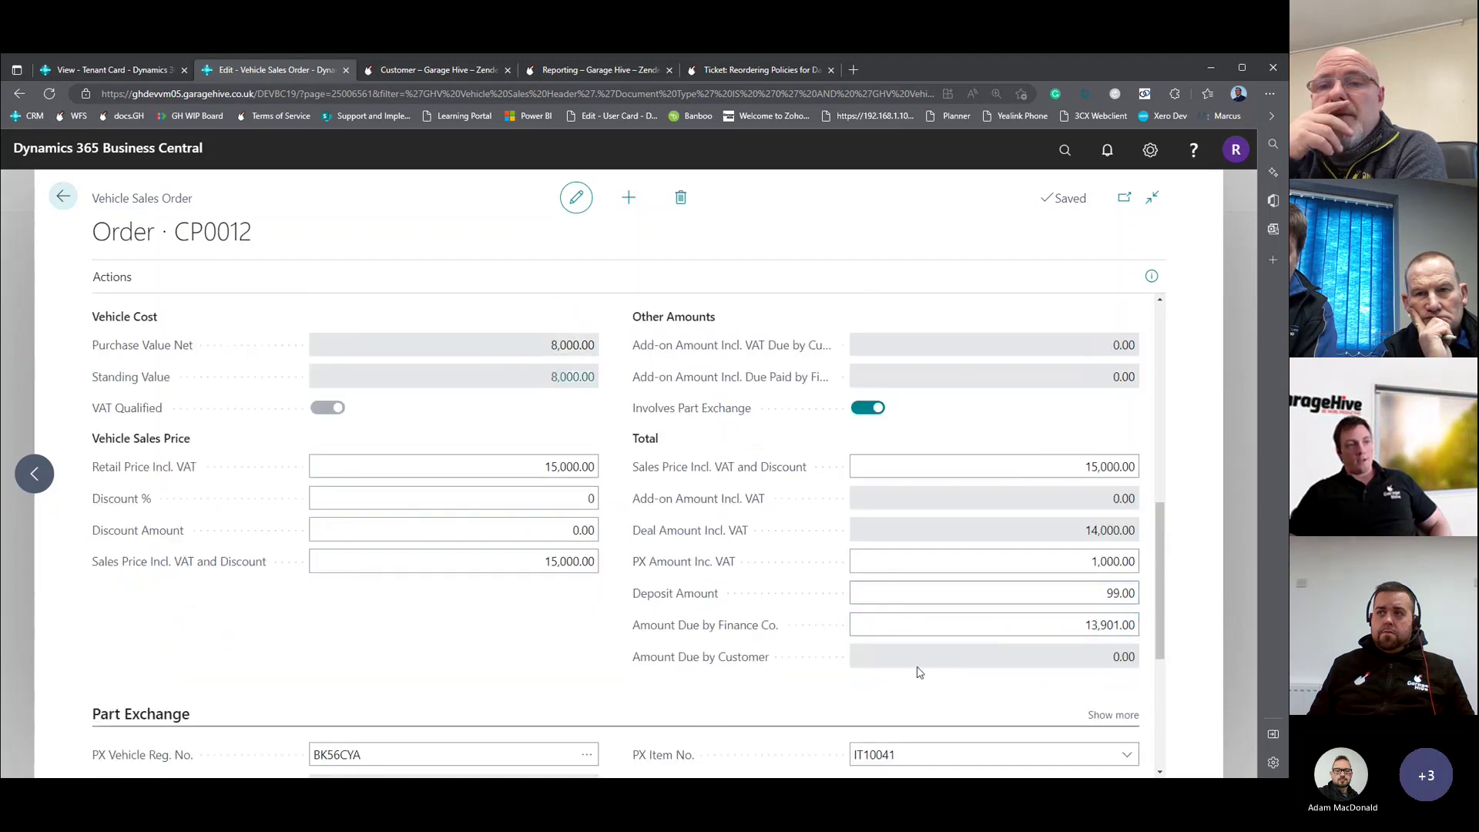
left_click(1133, 626)
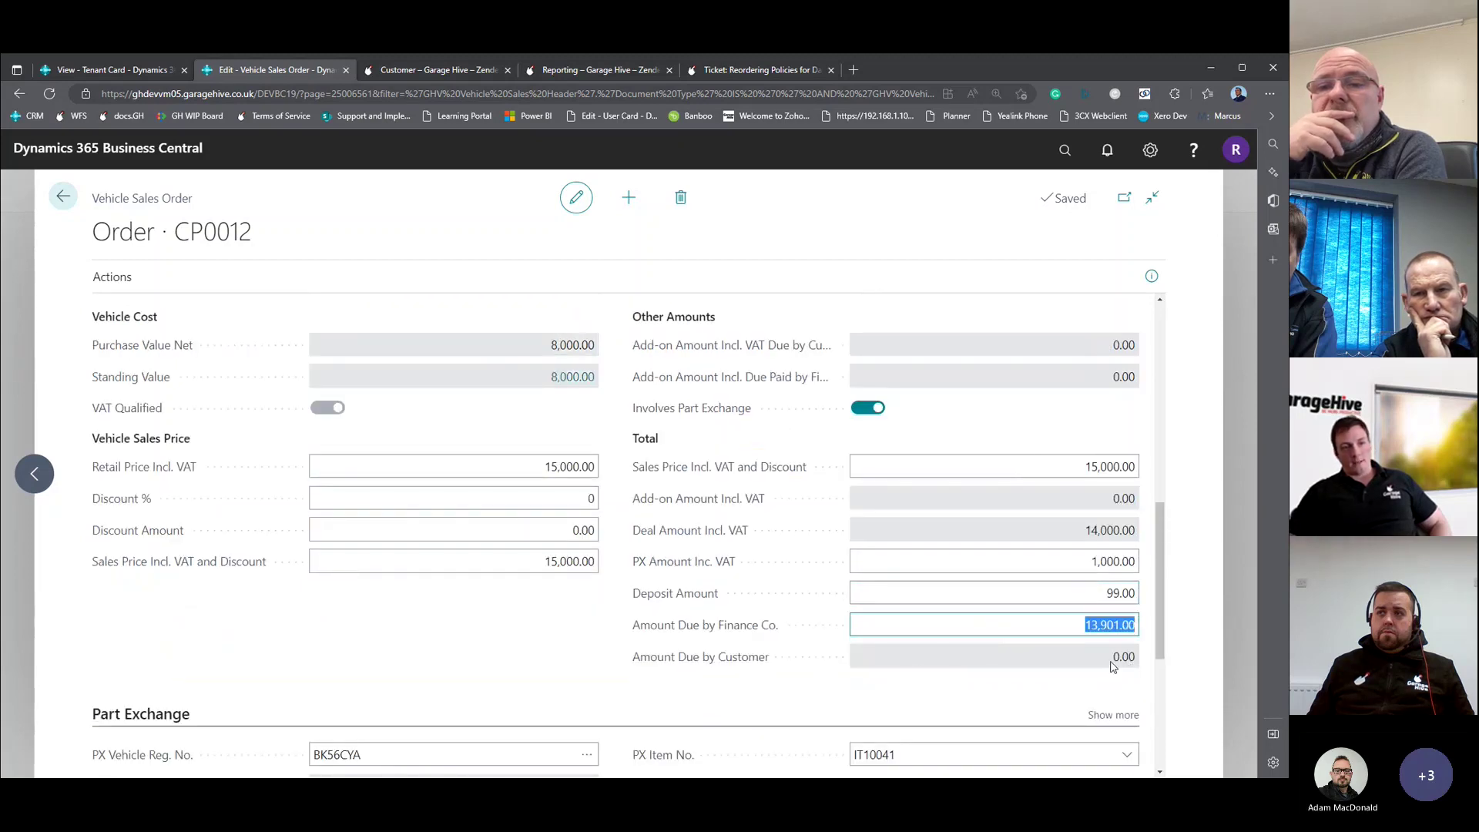
left_click(1095, 597)
key("shift+Tab")
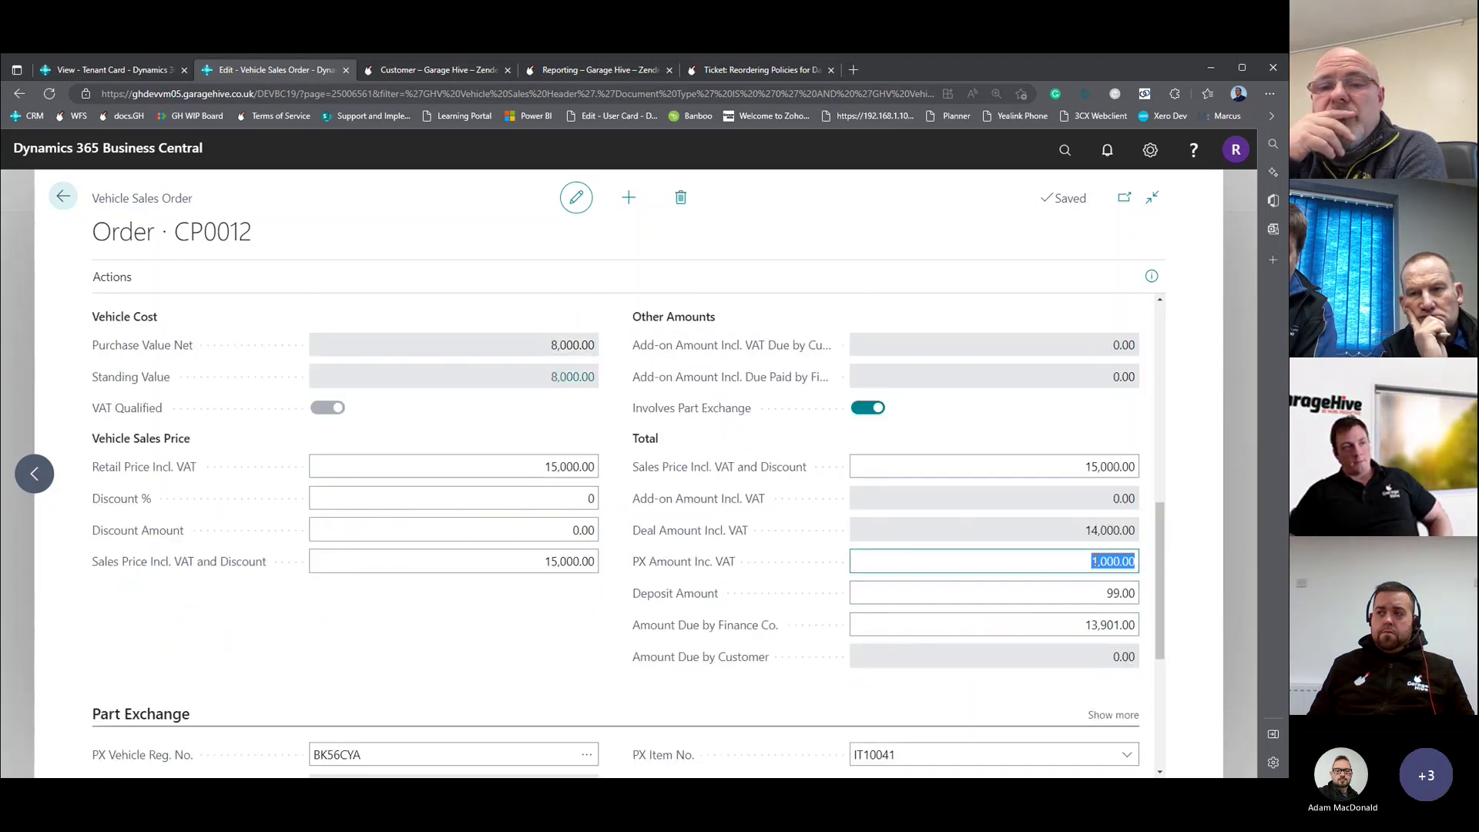
key("Tab")
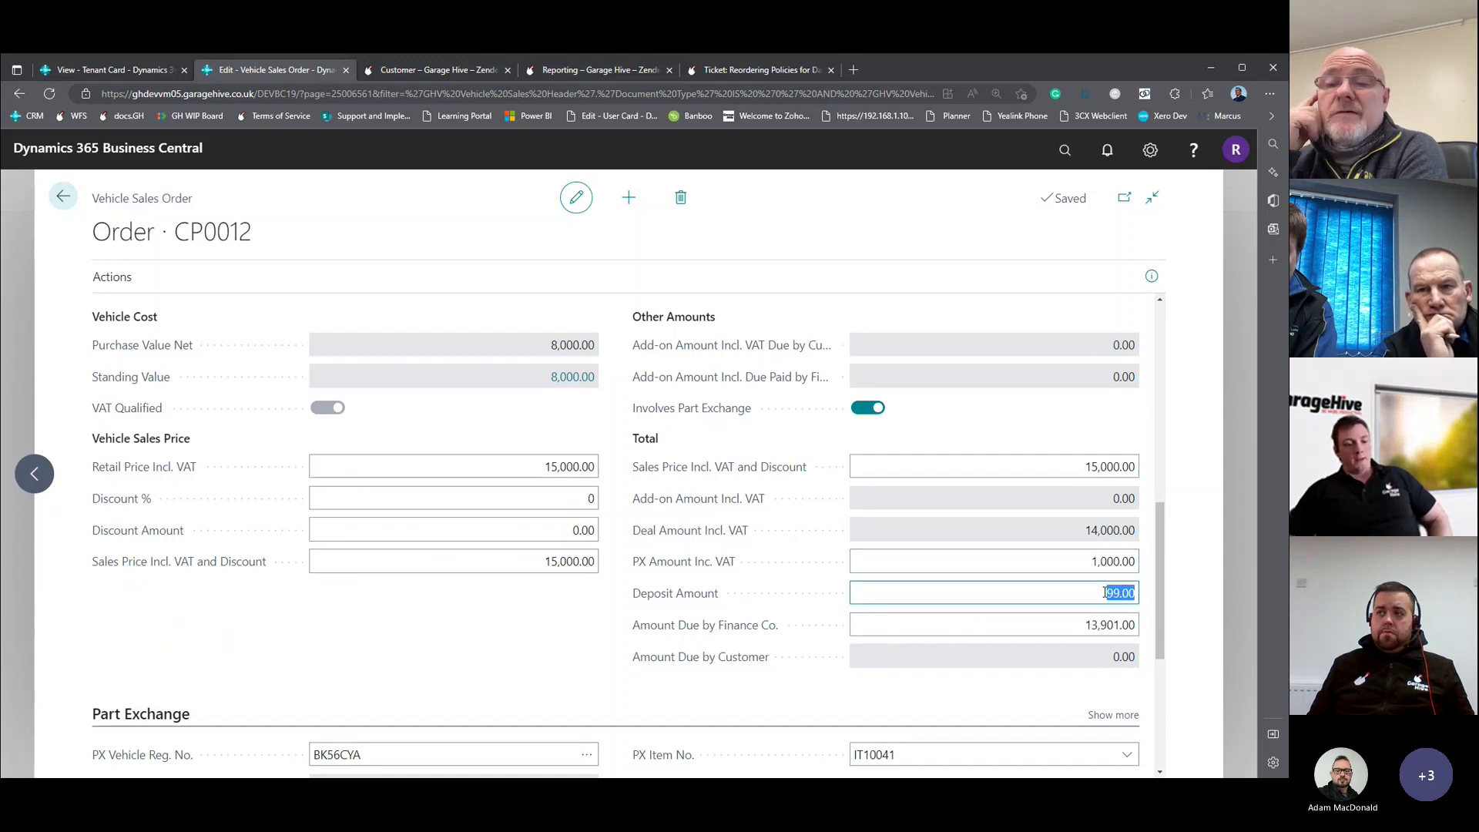
key("Tab")
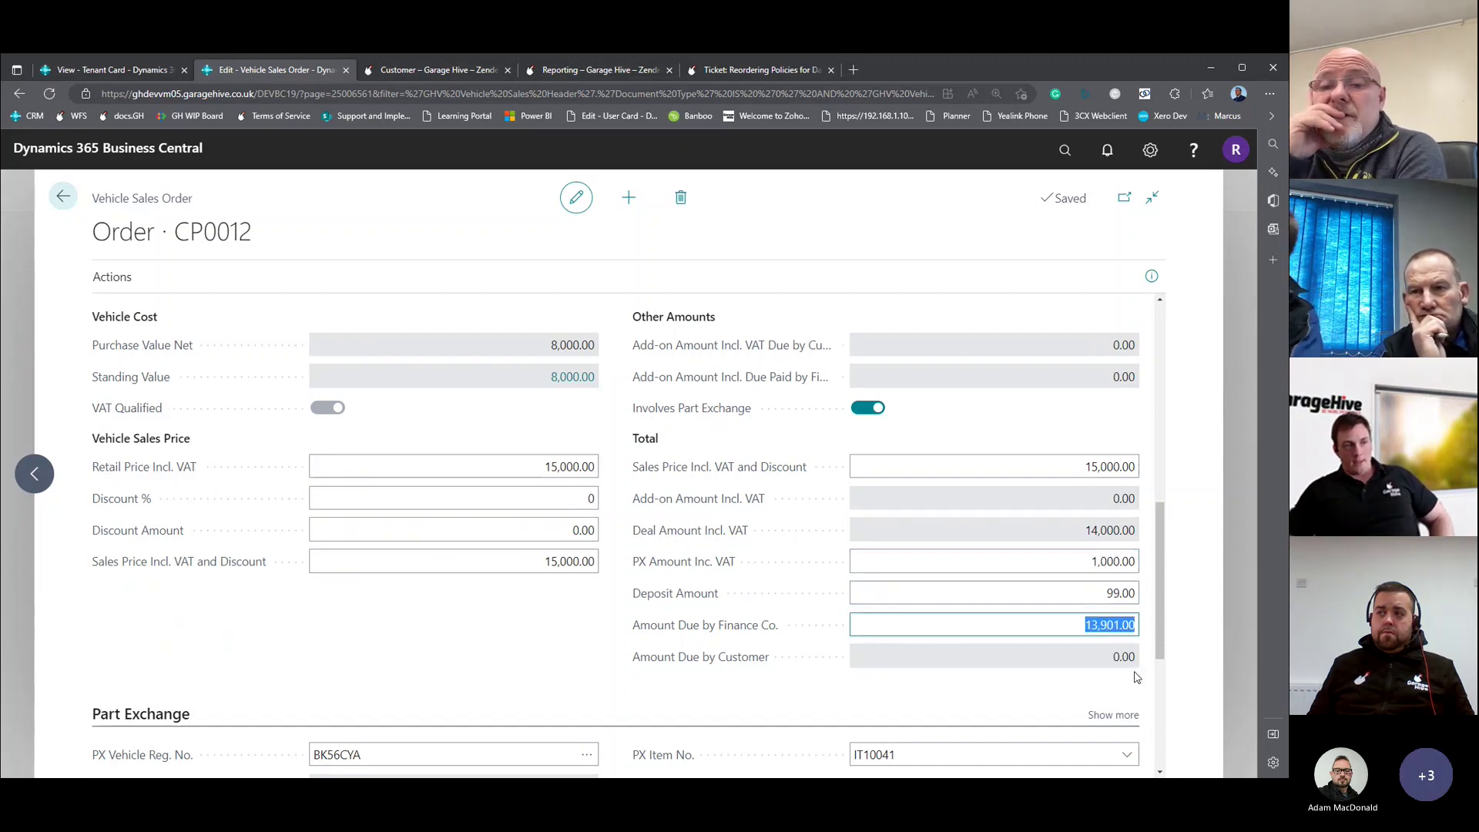
left_click(1131, 661)
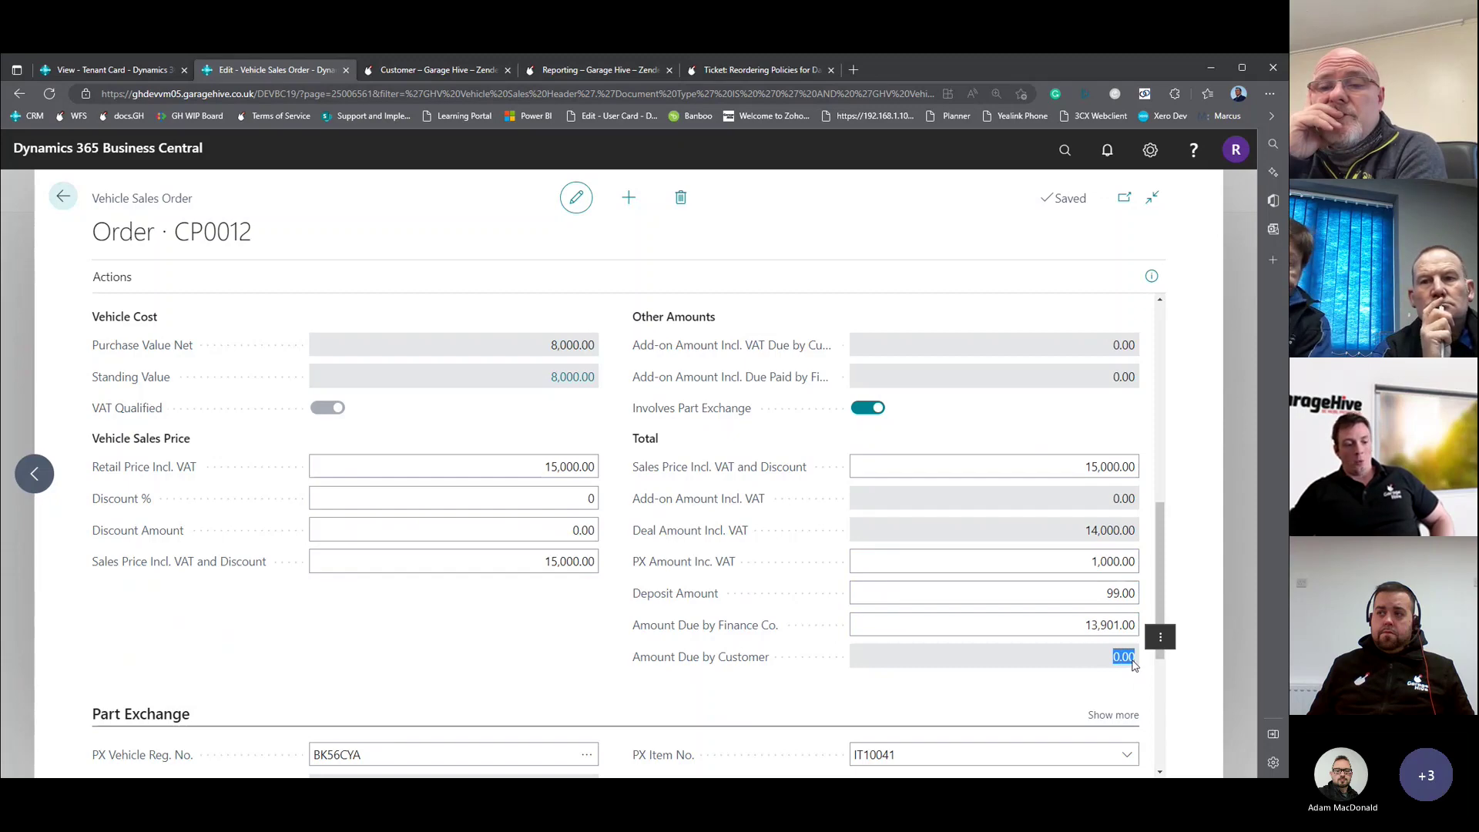
Open the reservation details below the part exchange details and mark the vehicle as reserved.
scroll(1099, 637, "down", 1)
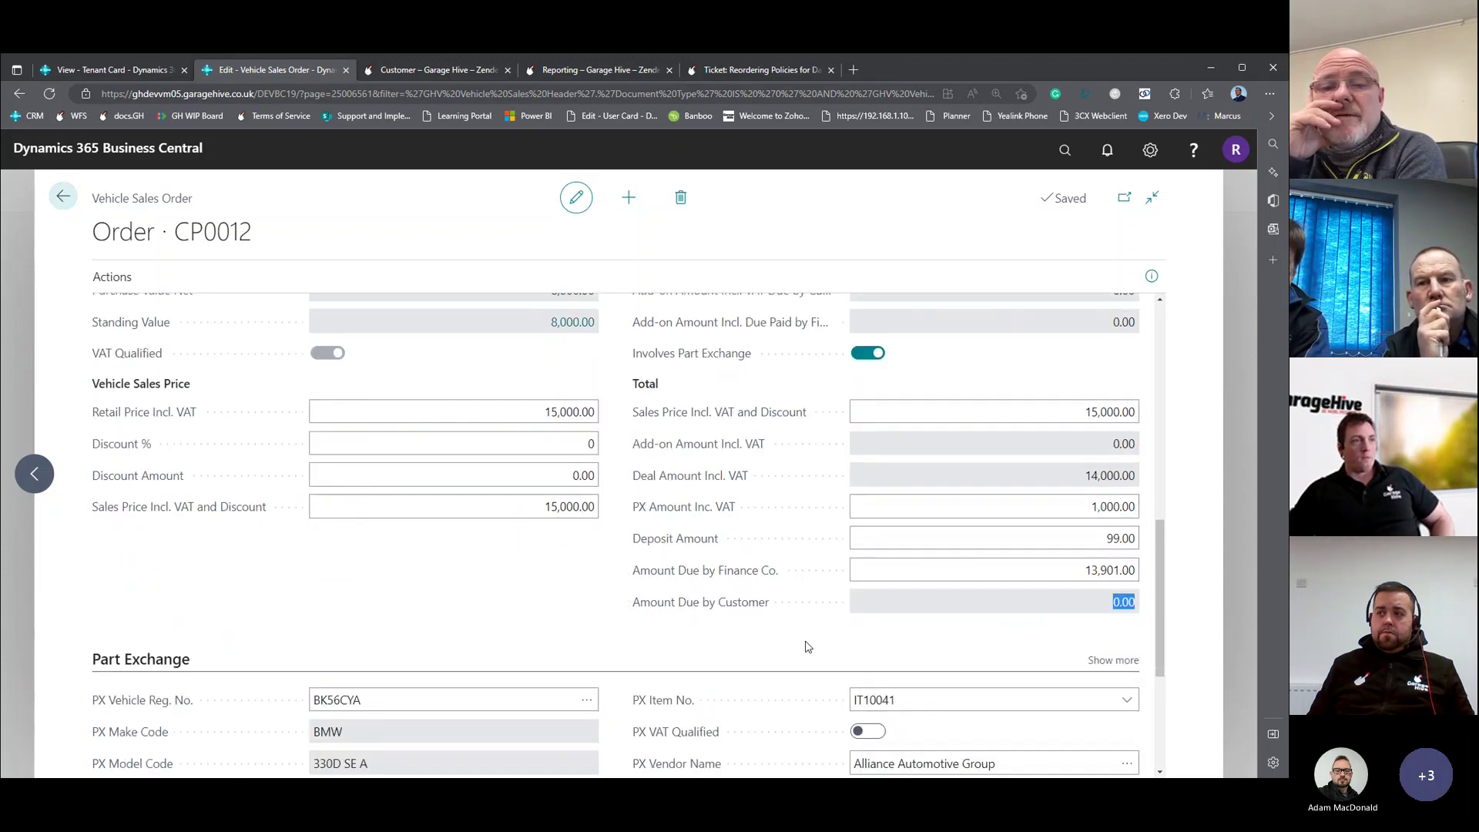
scroll(727, 587, "down", 2)
scroll(726, 587, "down", 1)
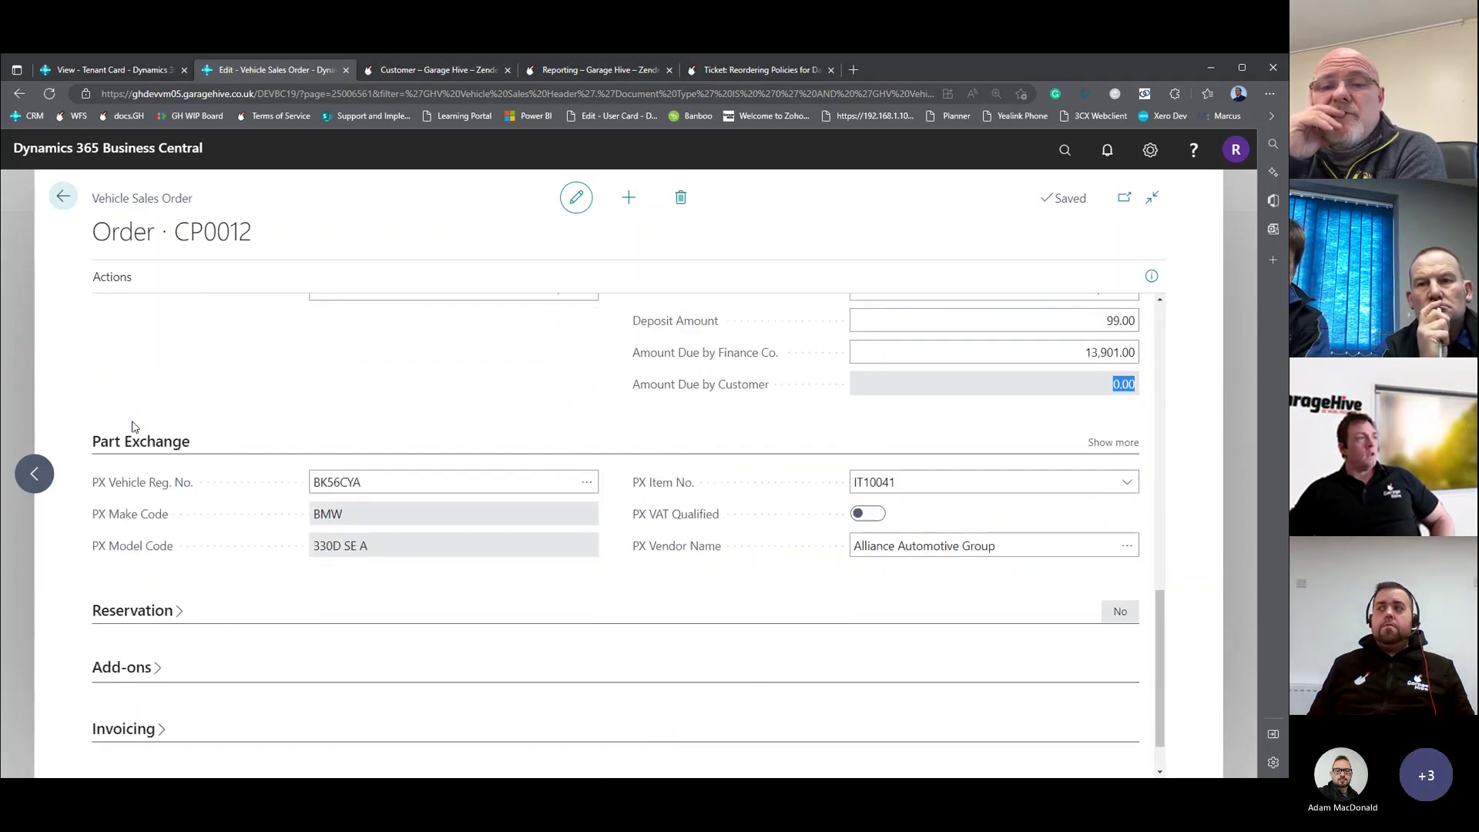
left_click(132, 447)
left_click(185, 492)
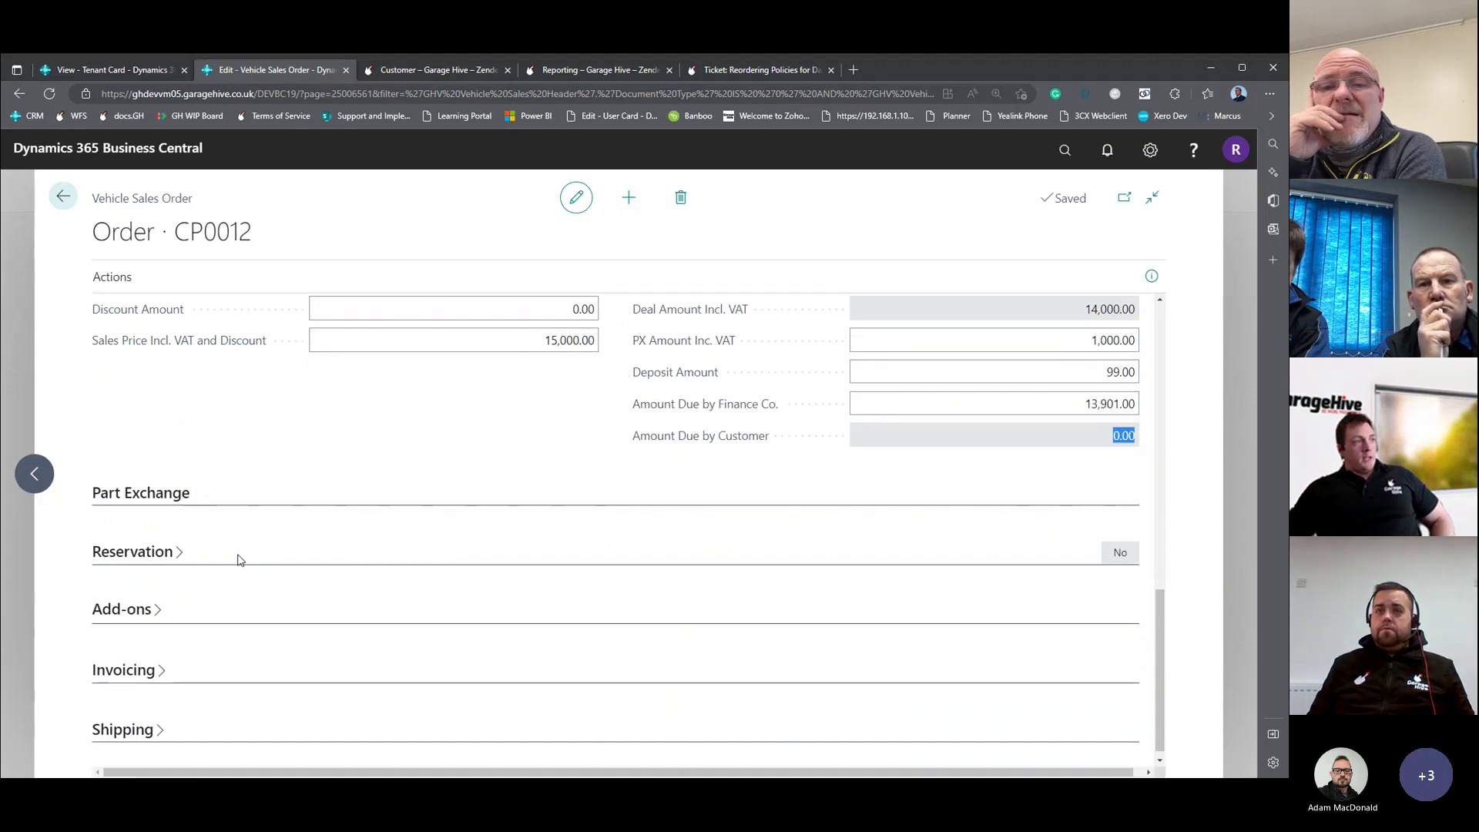
left_click(149, 558)
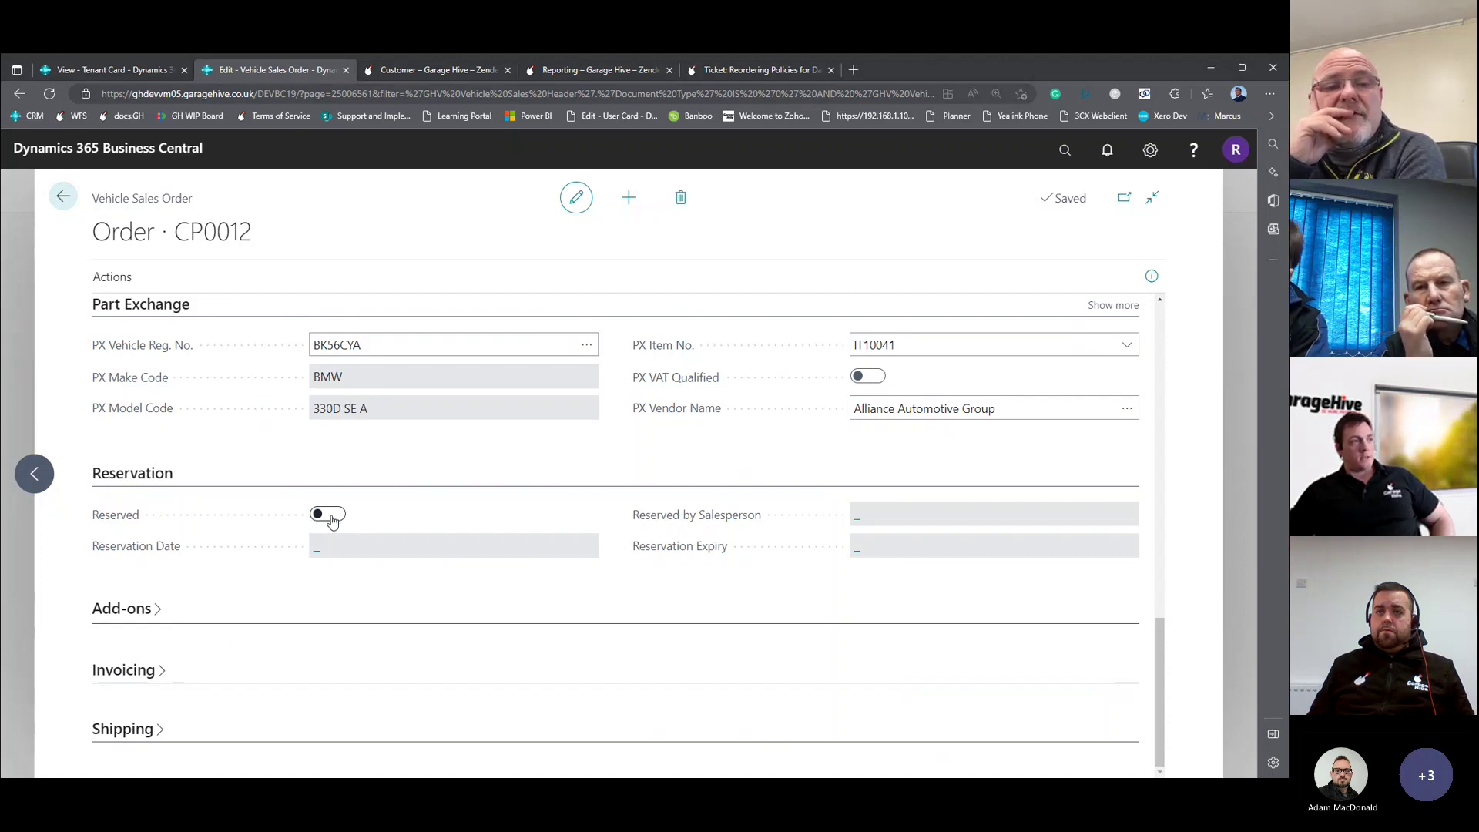
left_click(329, 515)
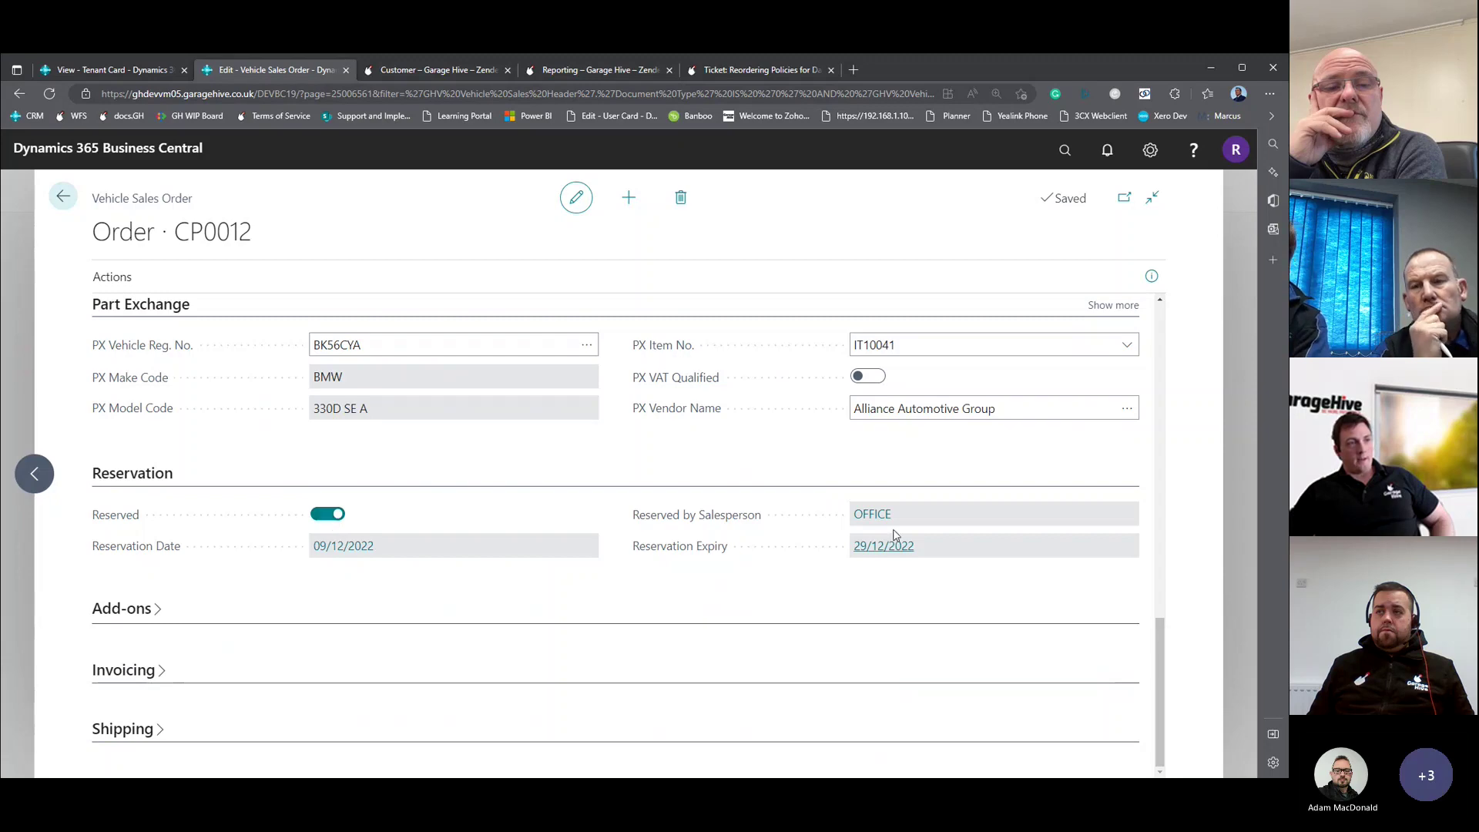
Check the record linked to the reservation's salesperson, return to the order and collapse the reservation details.
scroll(1017, 466, "up", 4)
scroll(1071, 511, "down", 3)
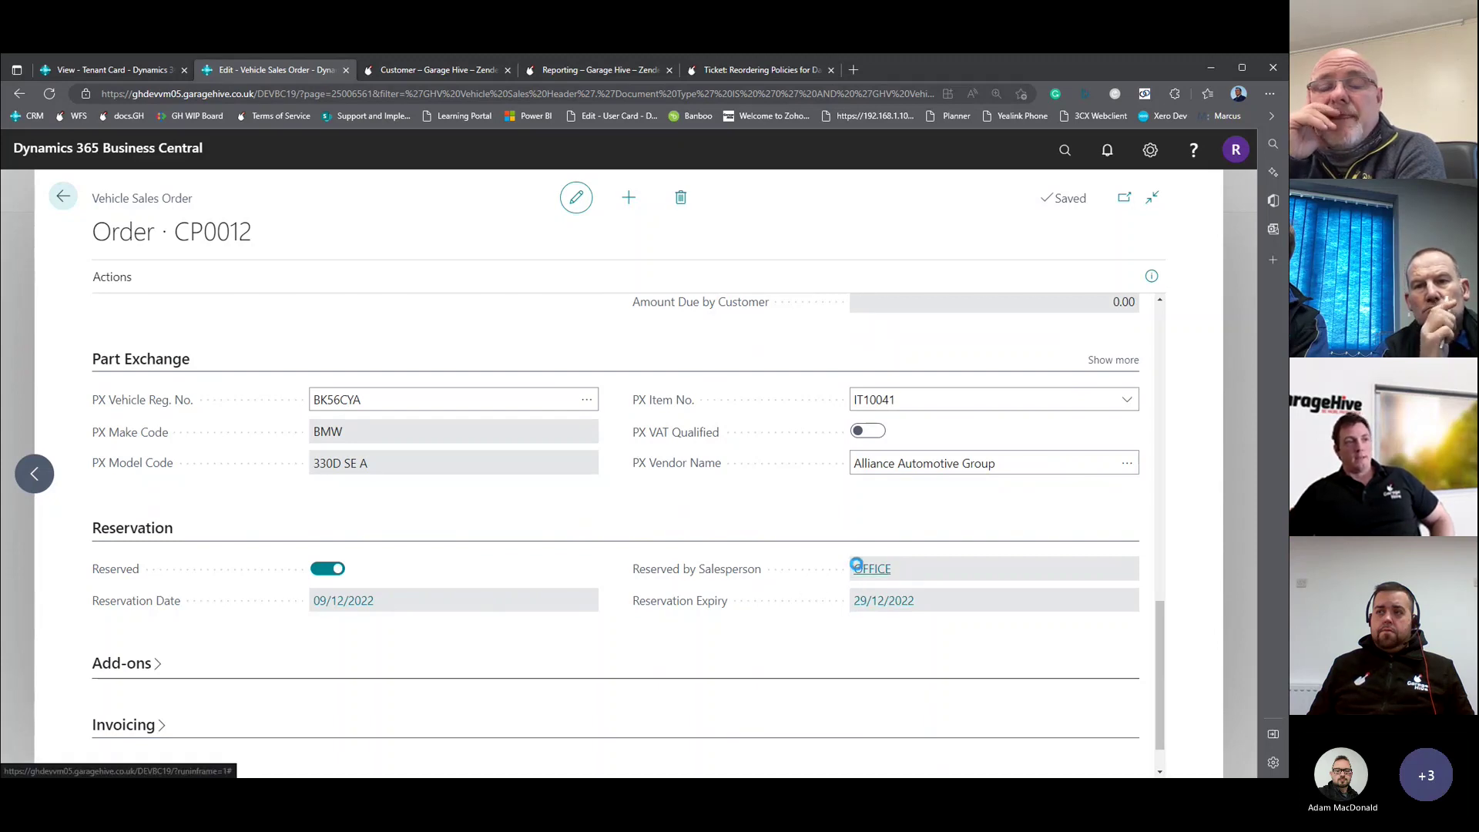
left_click(865, 570)
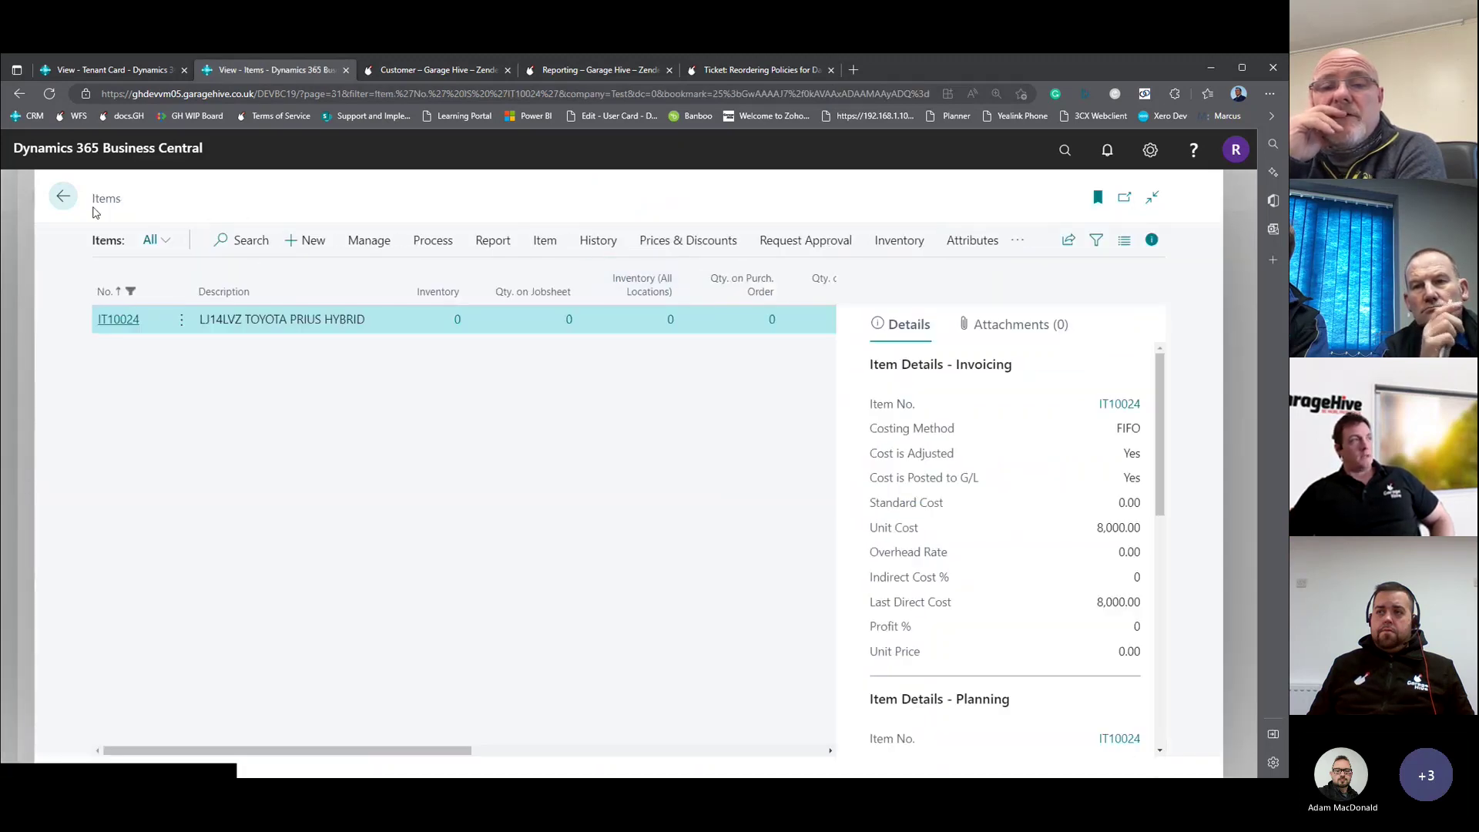
left_click(63, 196)
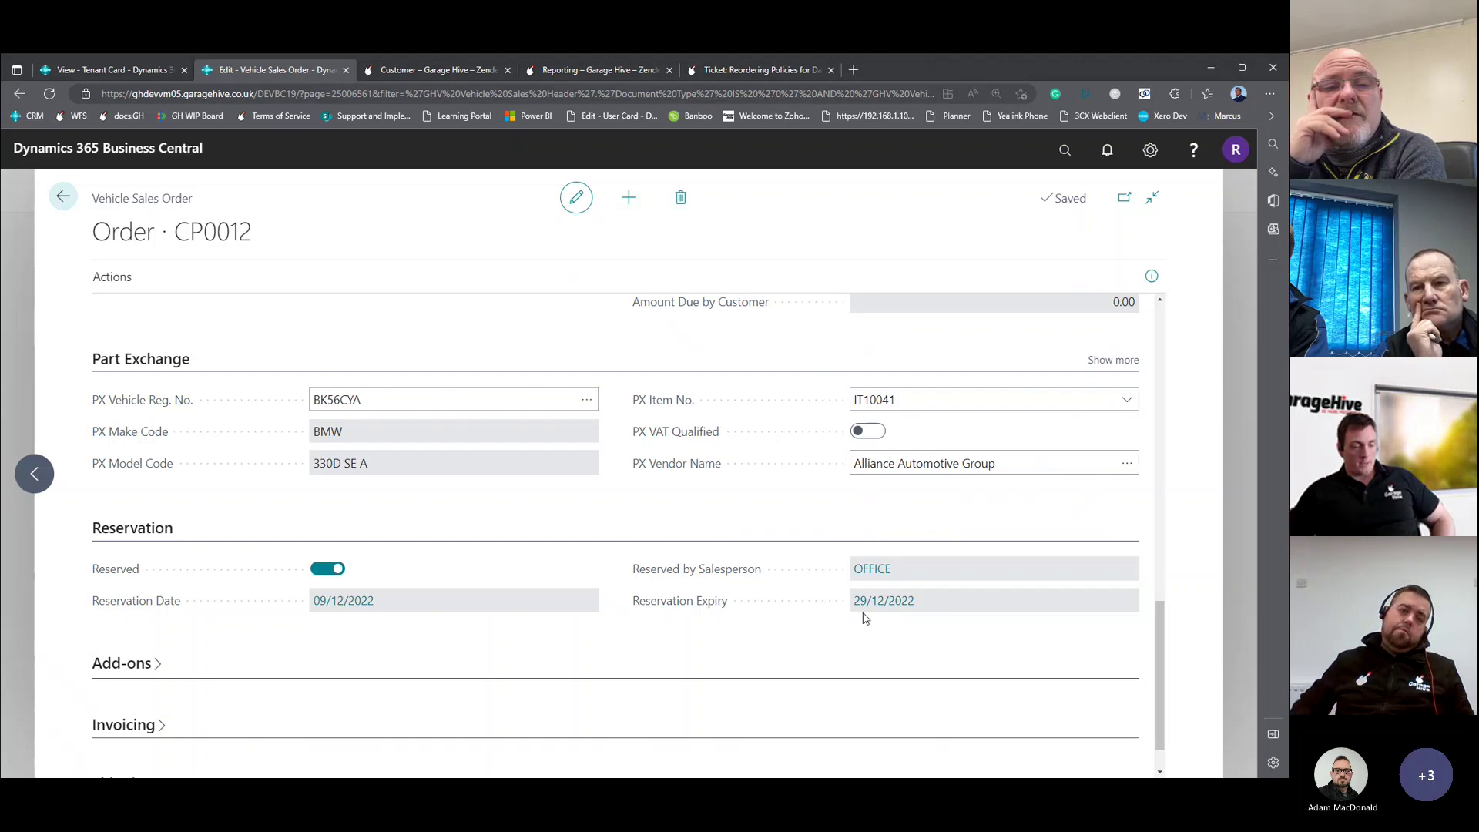
scroll(639, 661, "down", 1)
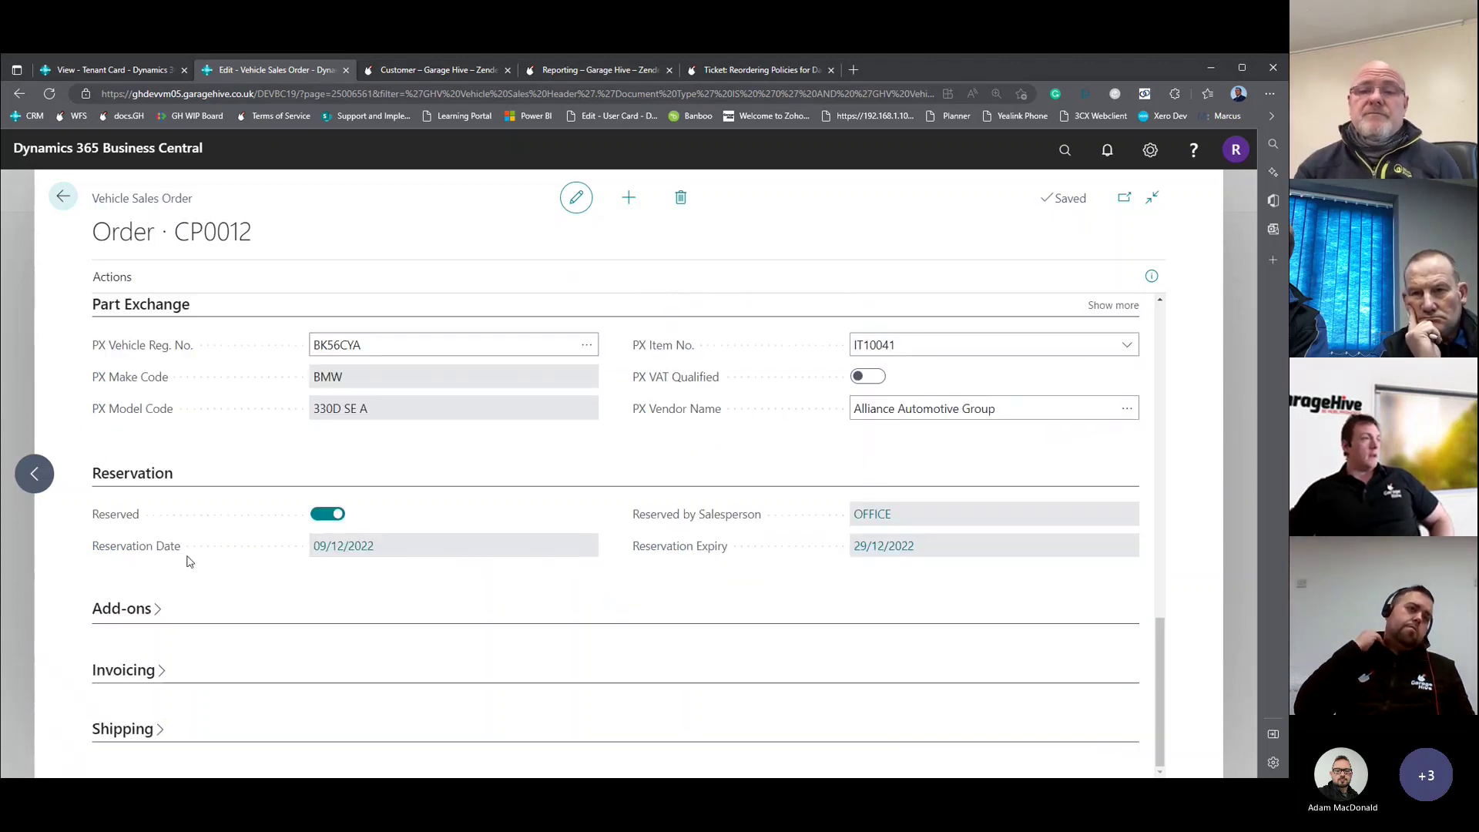
left_click(133, 476)
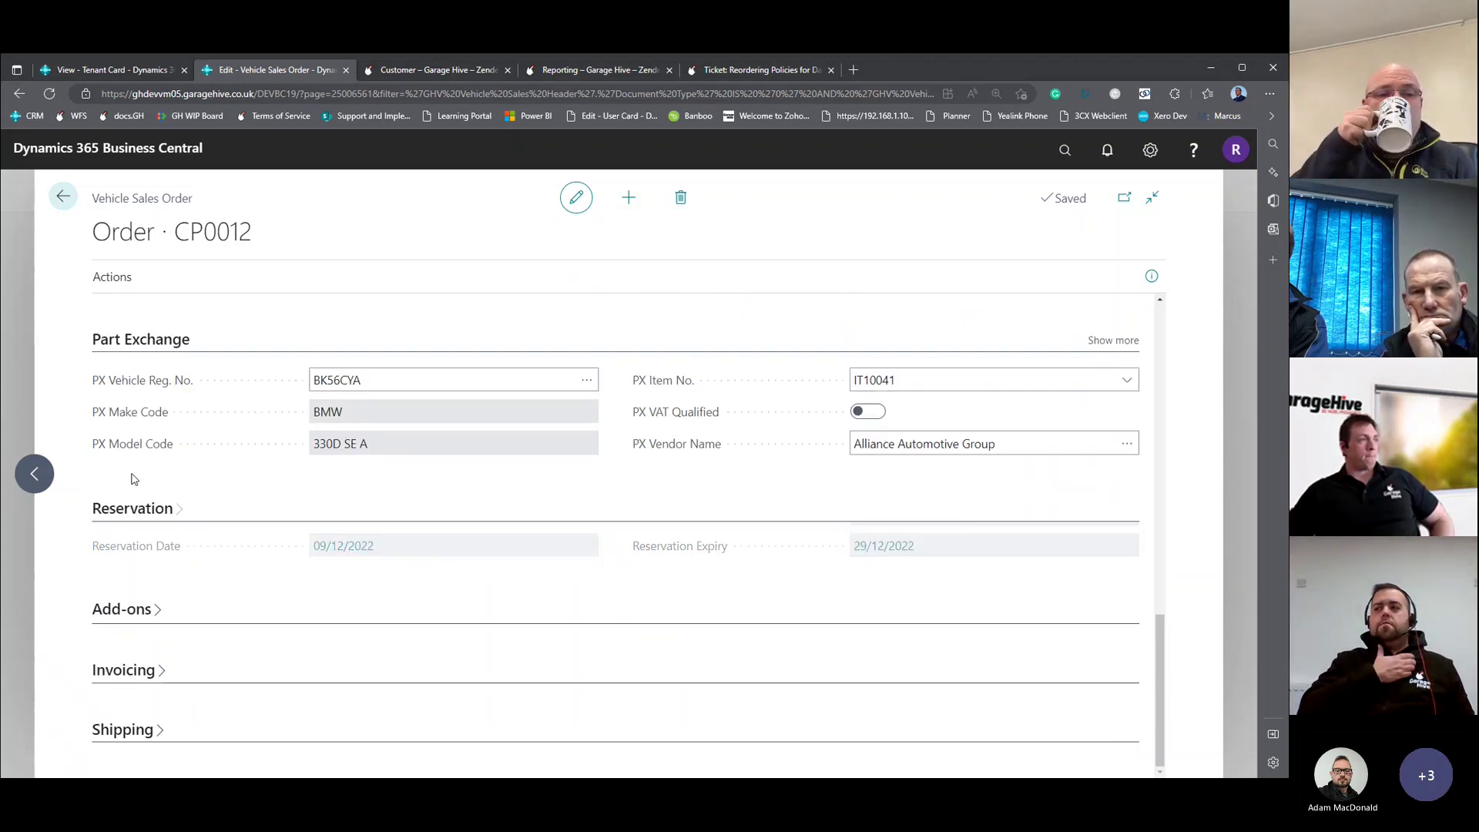
Expand the order's add-ons and open the item lookup on the first add-on line.
left_click(137, 618)
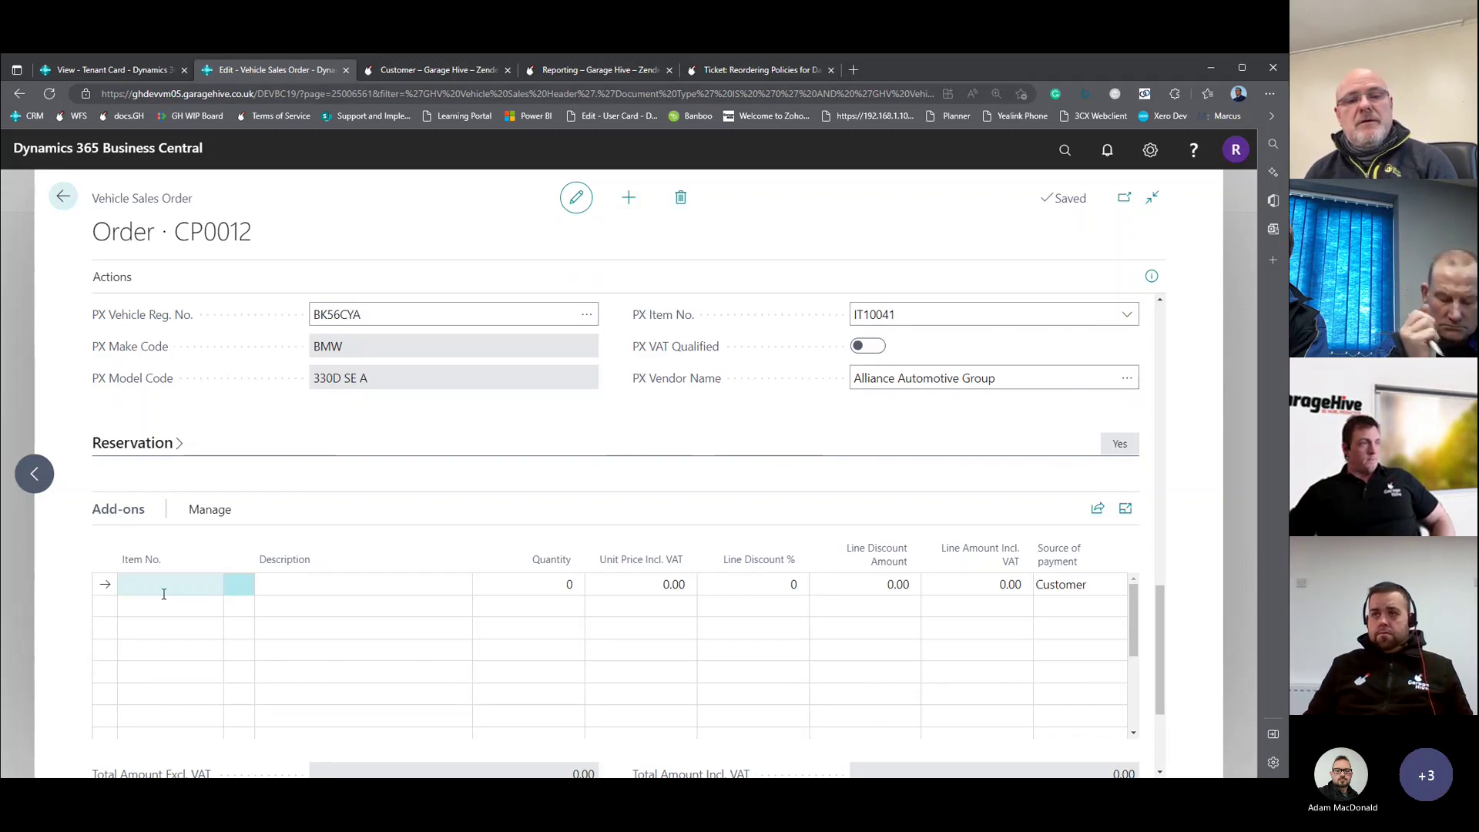
left_click(206, 587)
left_click(211, 585)
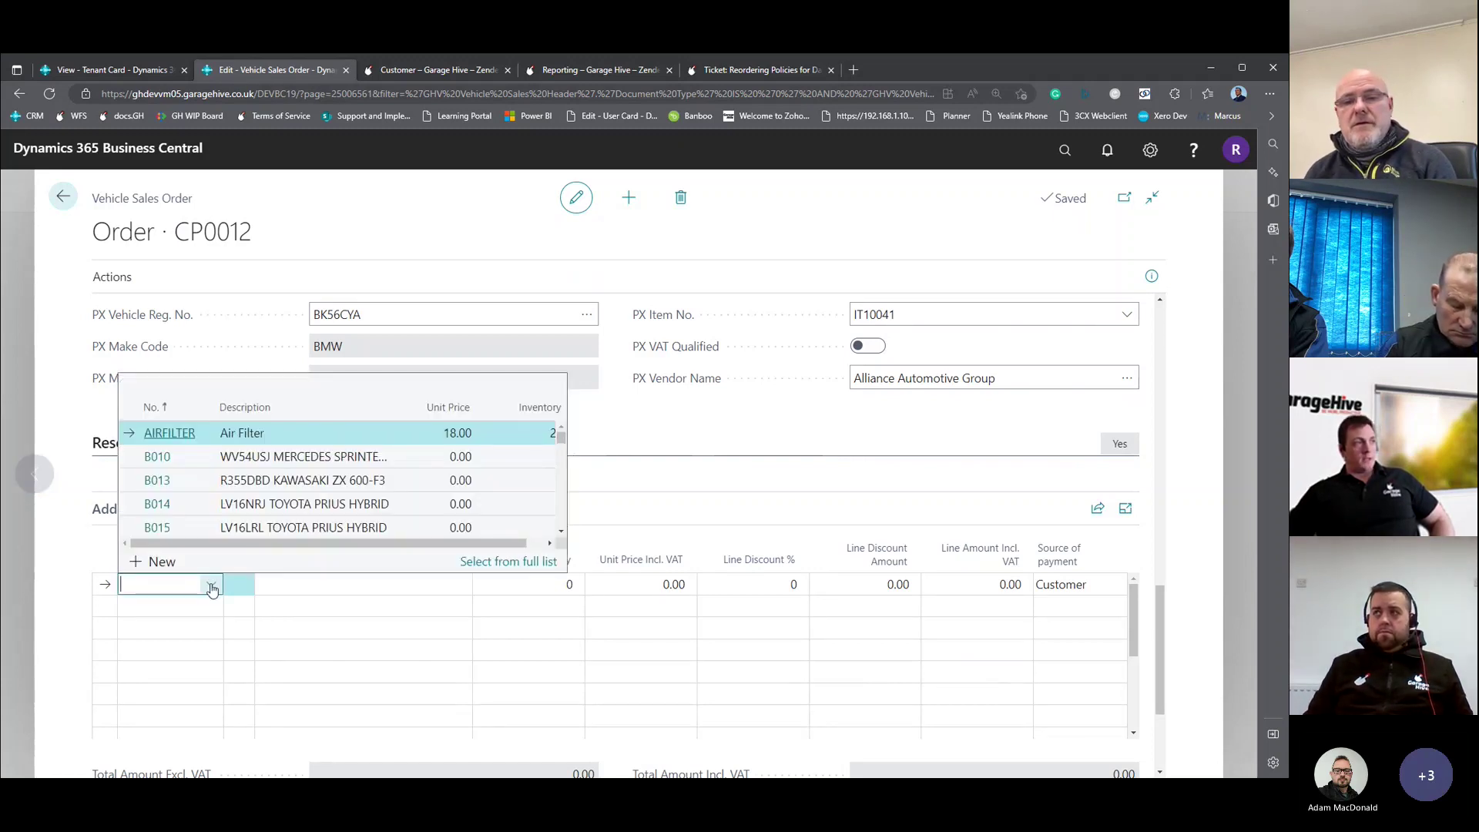
Browse the item list and try to use vehicle item IT10017 on the first add-on line.
scroll(248, 497, "down", 2)
scroll(248, 497, "down", 4)
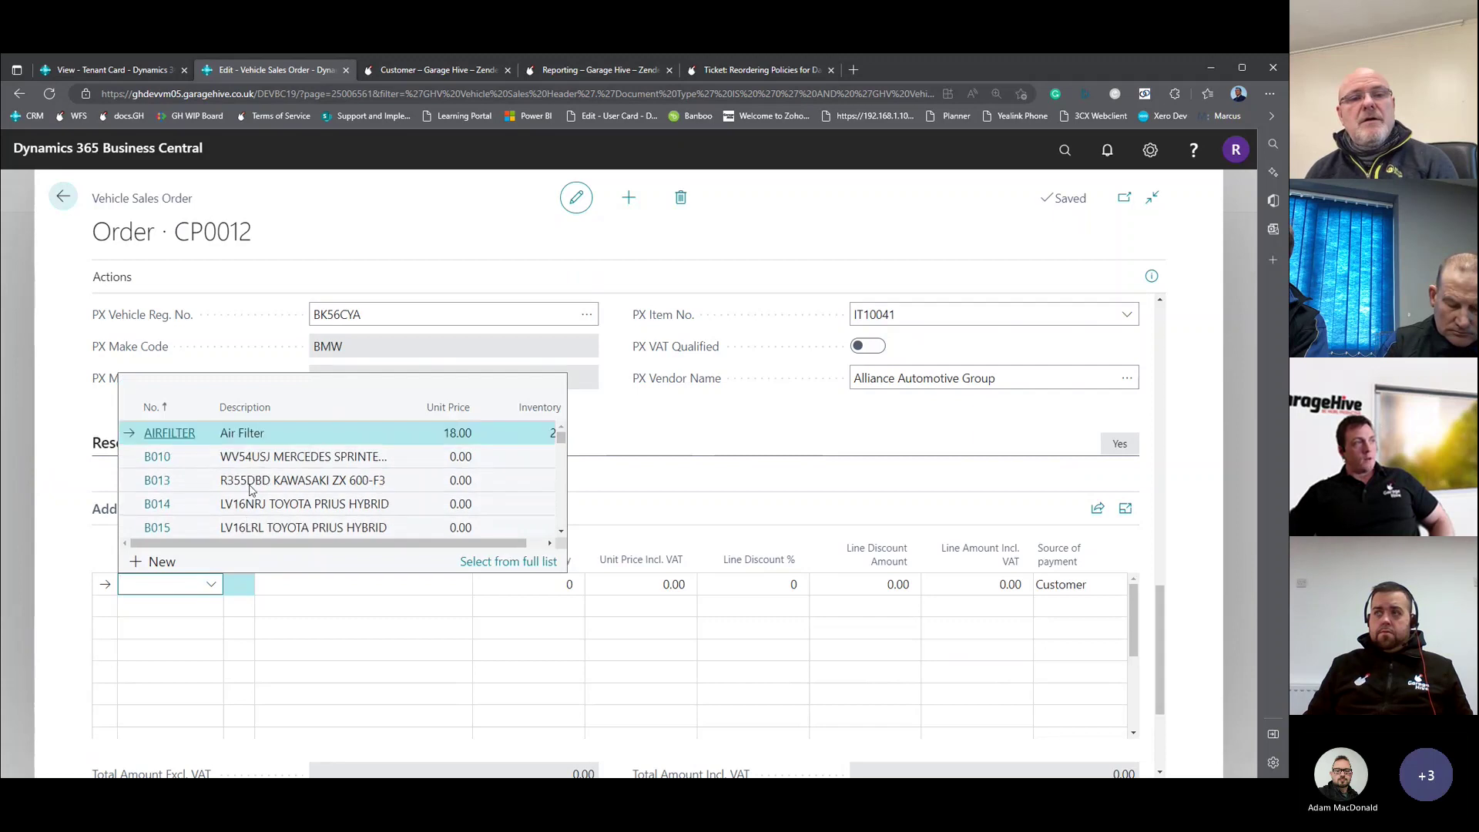
scroll(253, 497, "up", 1)
left_click_drag(252, 497, 375, 552)
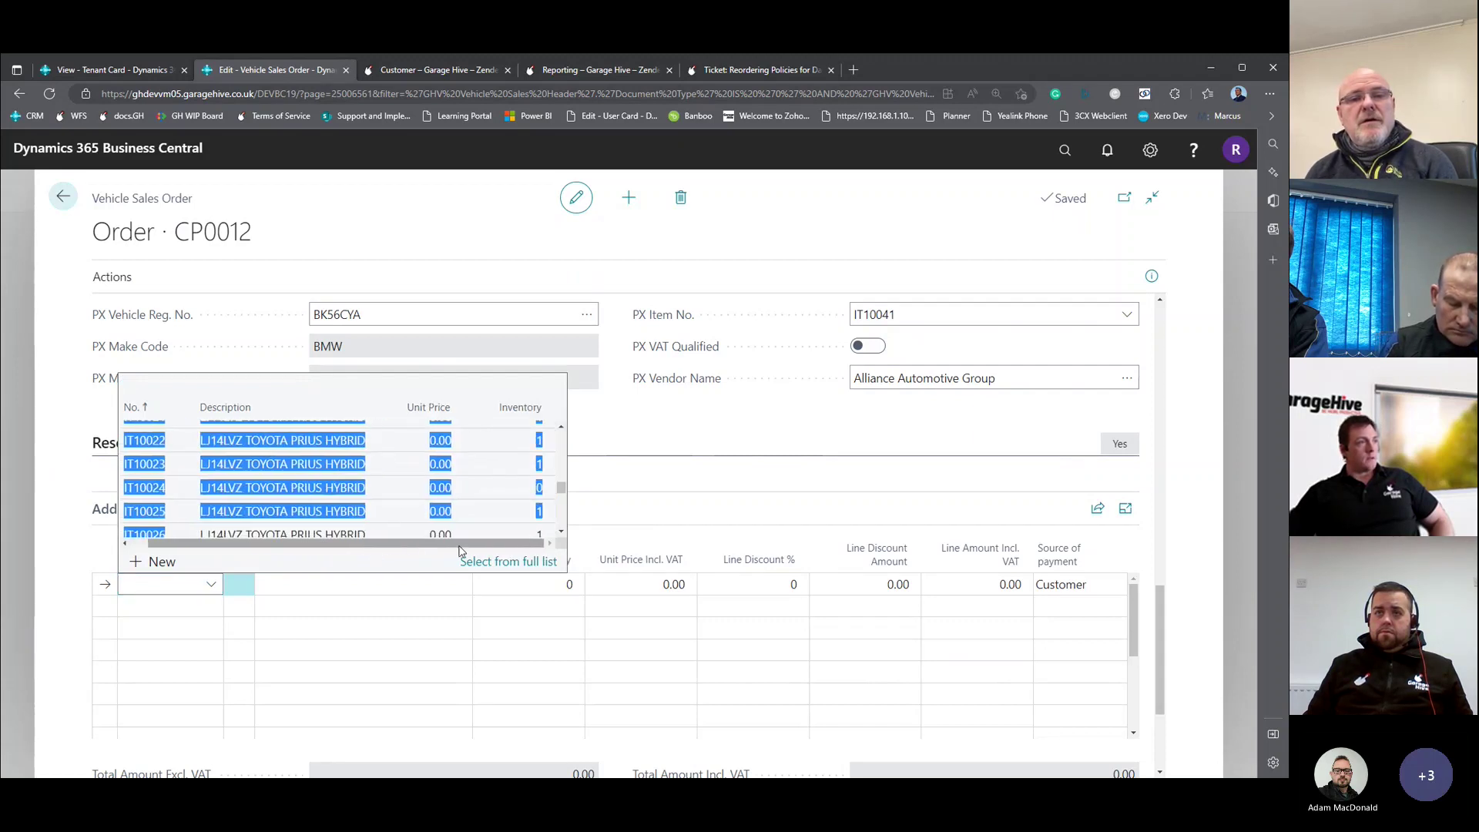
scroll(397, 508, "up", 4)
left_click(402, 515)
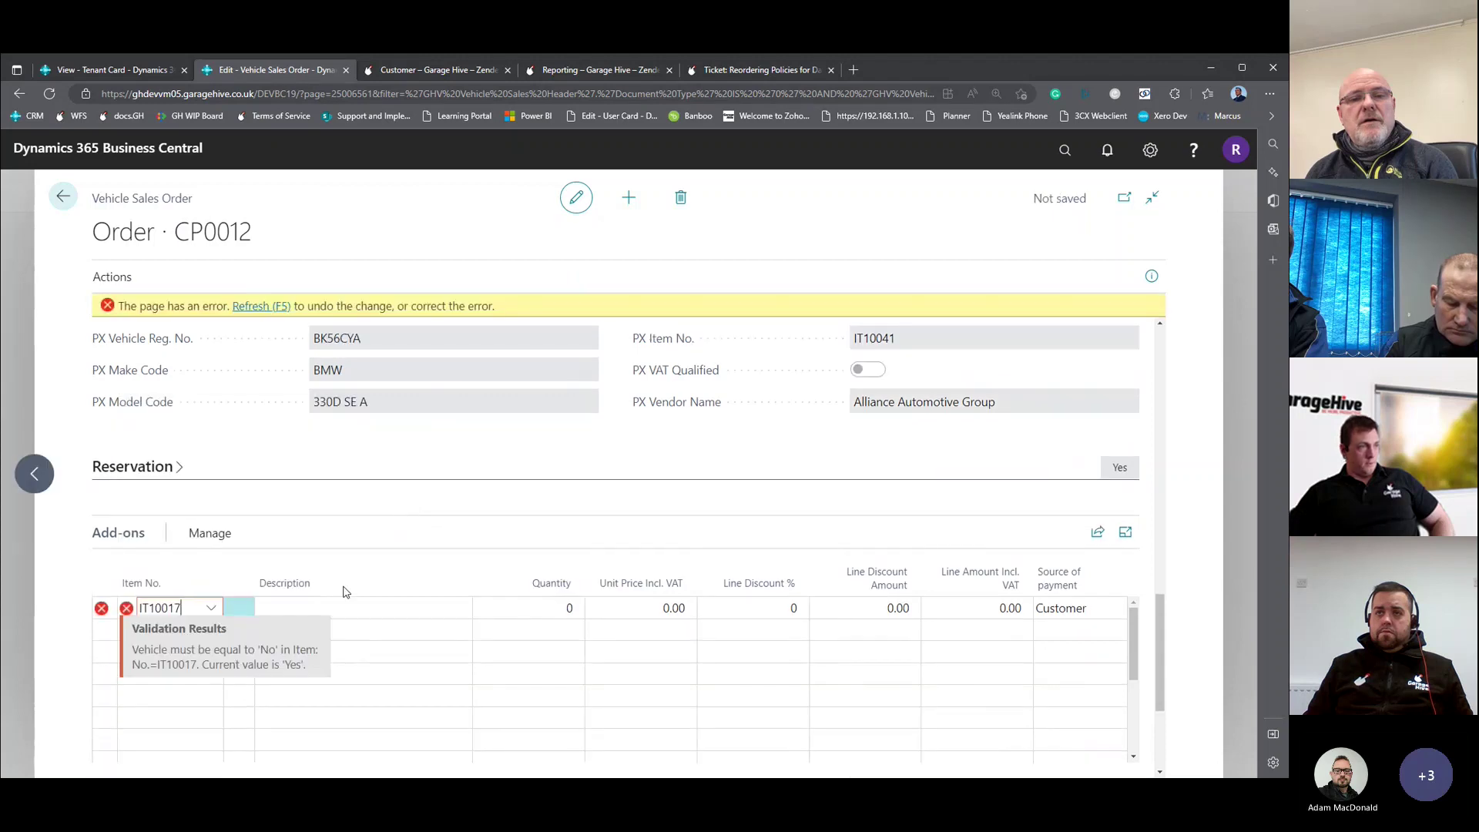
Set the first add-on line to item AIRFILTER with a unit price of 25.00 including VAT.
left_click(211, 609)
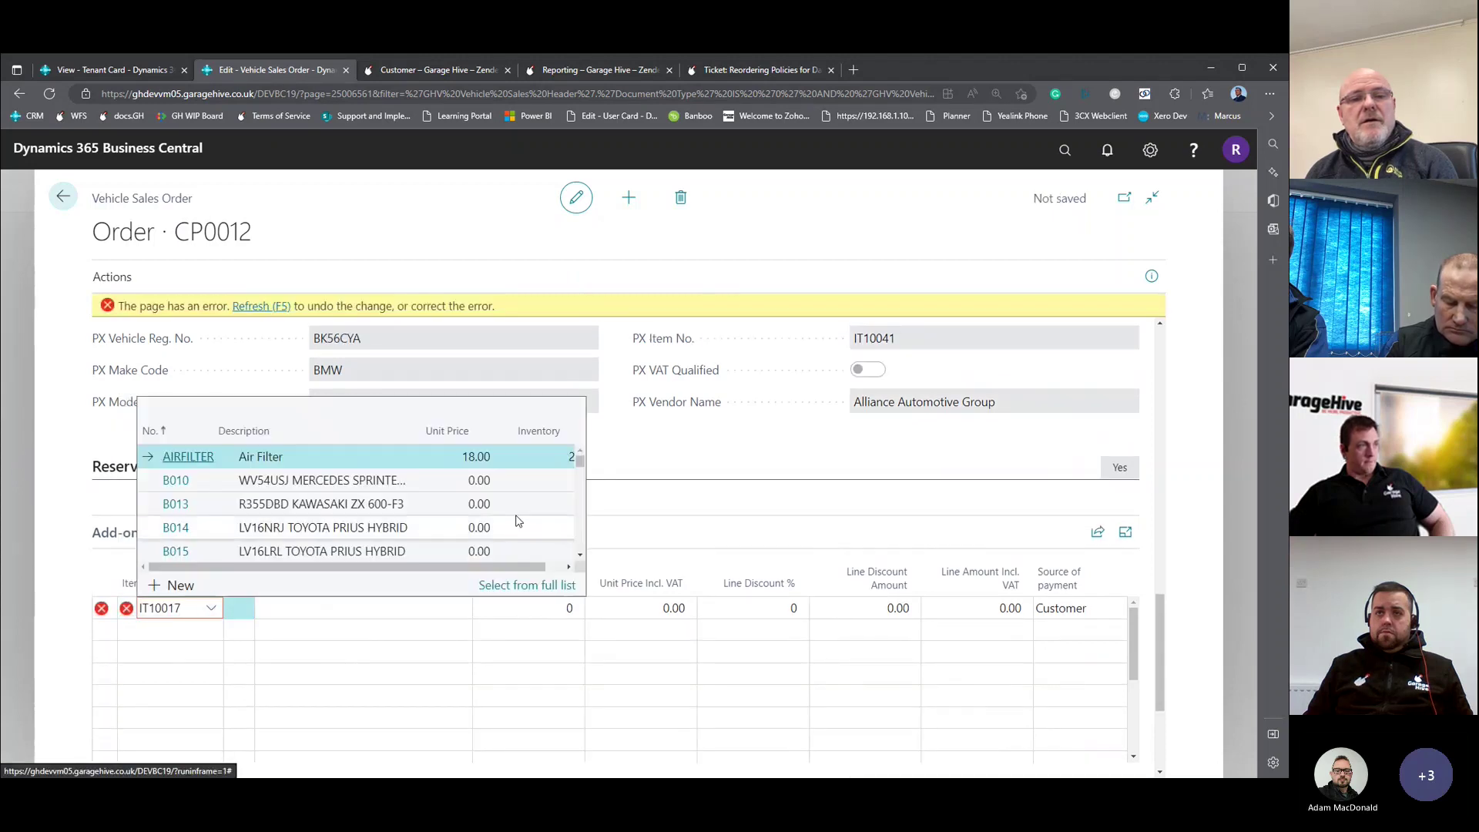
left_click(187, 458)
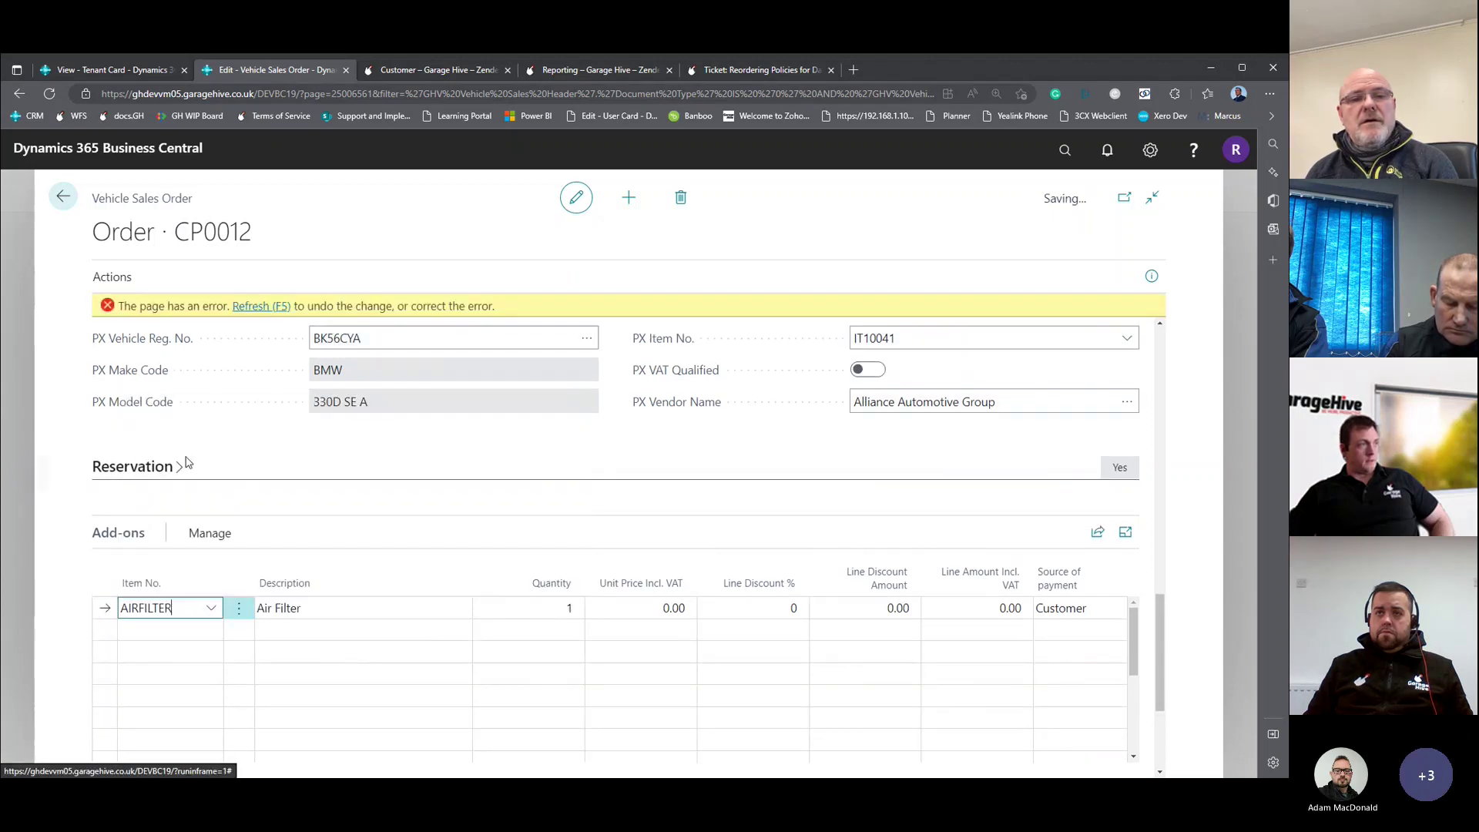
left_click(614, 584)
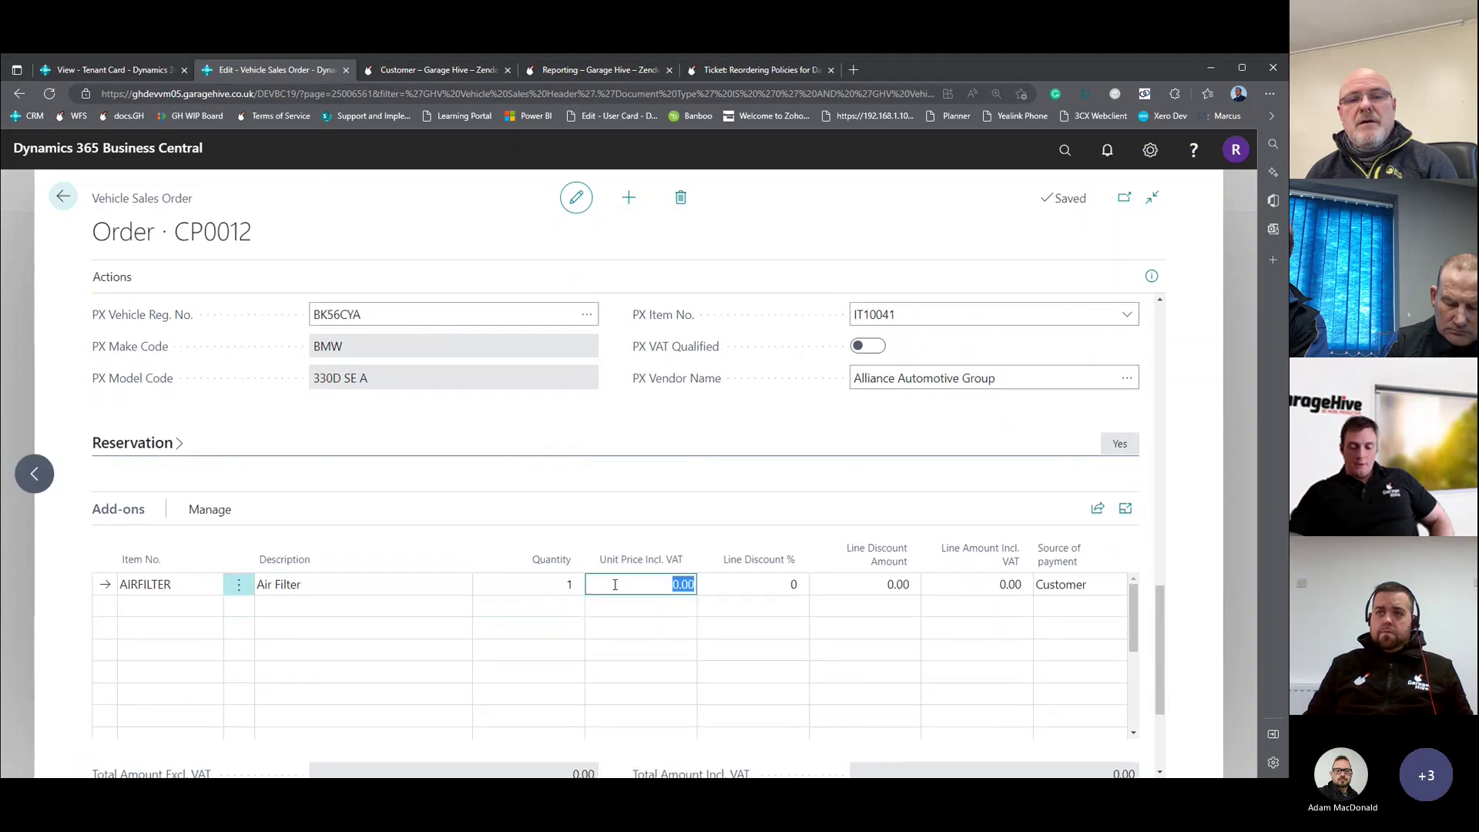
type("250")
key("BackSpace")
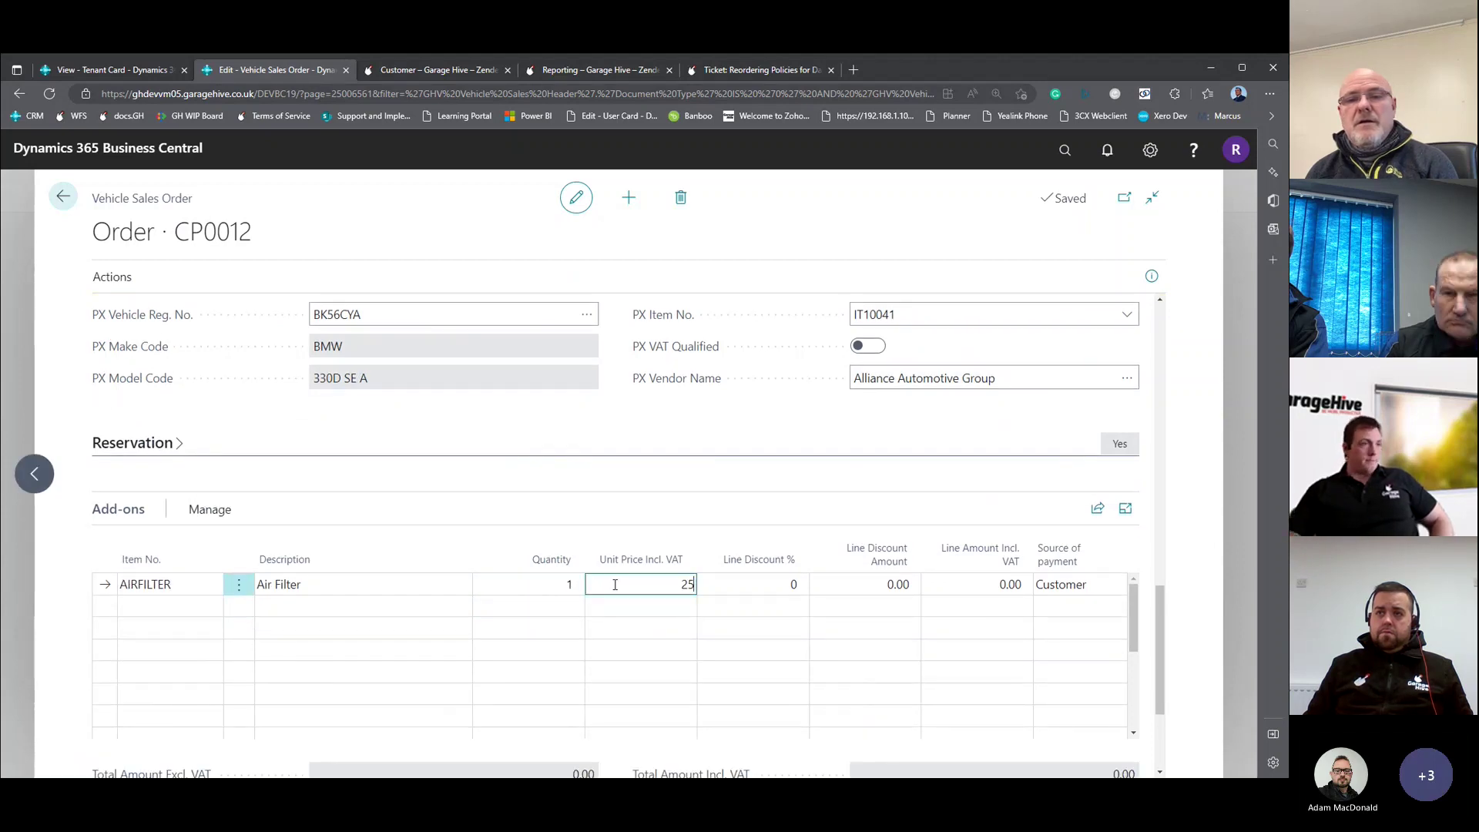
left_click(631, 610)
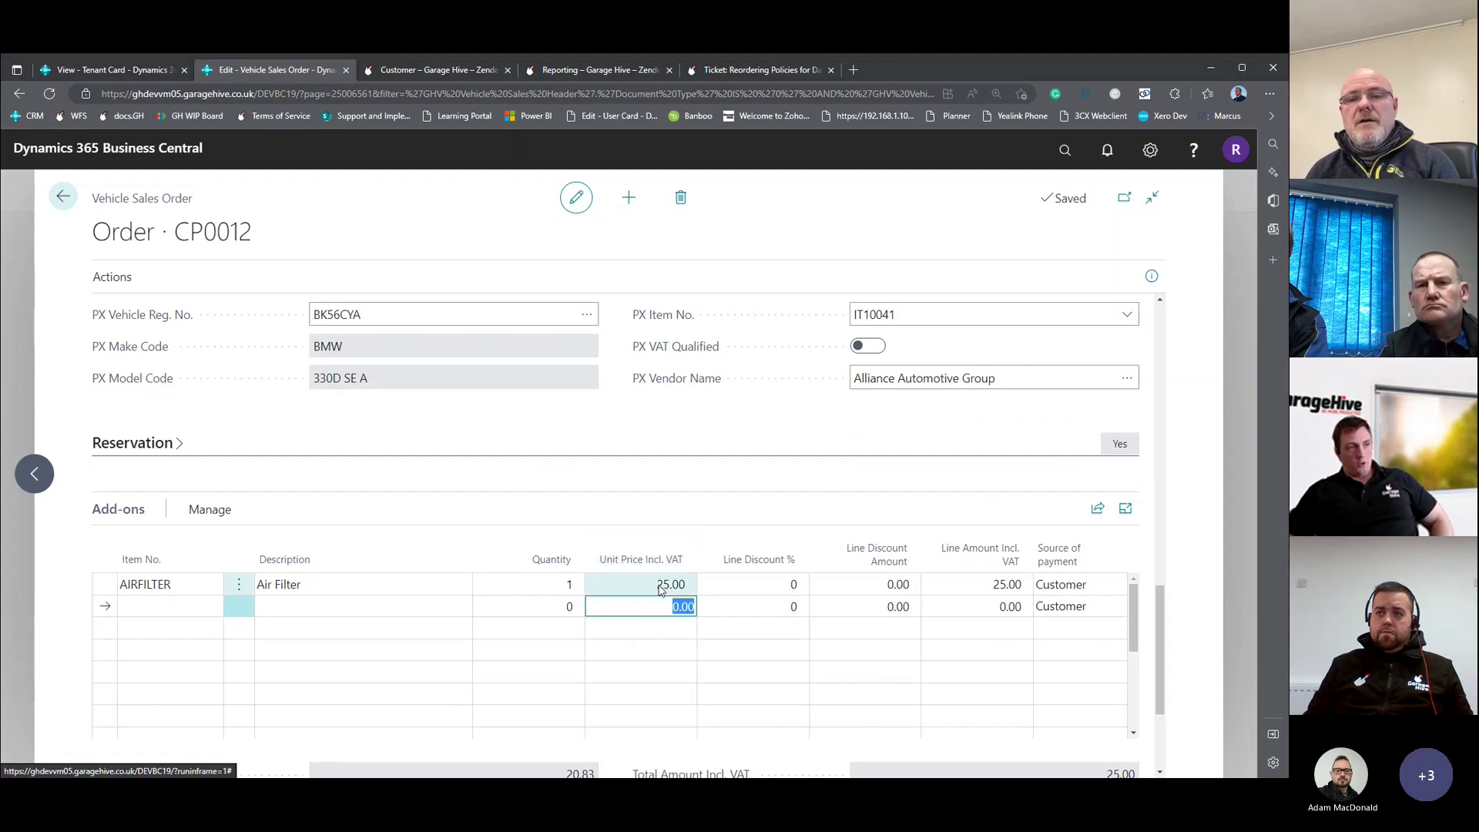
left_click(661, 585)
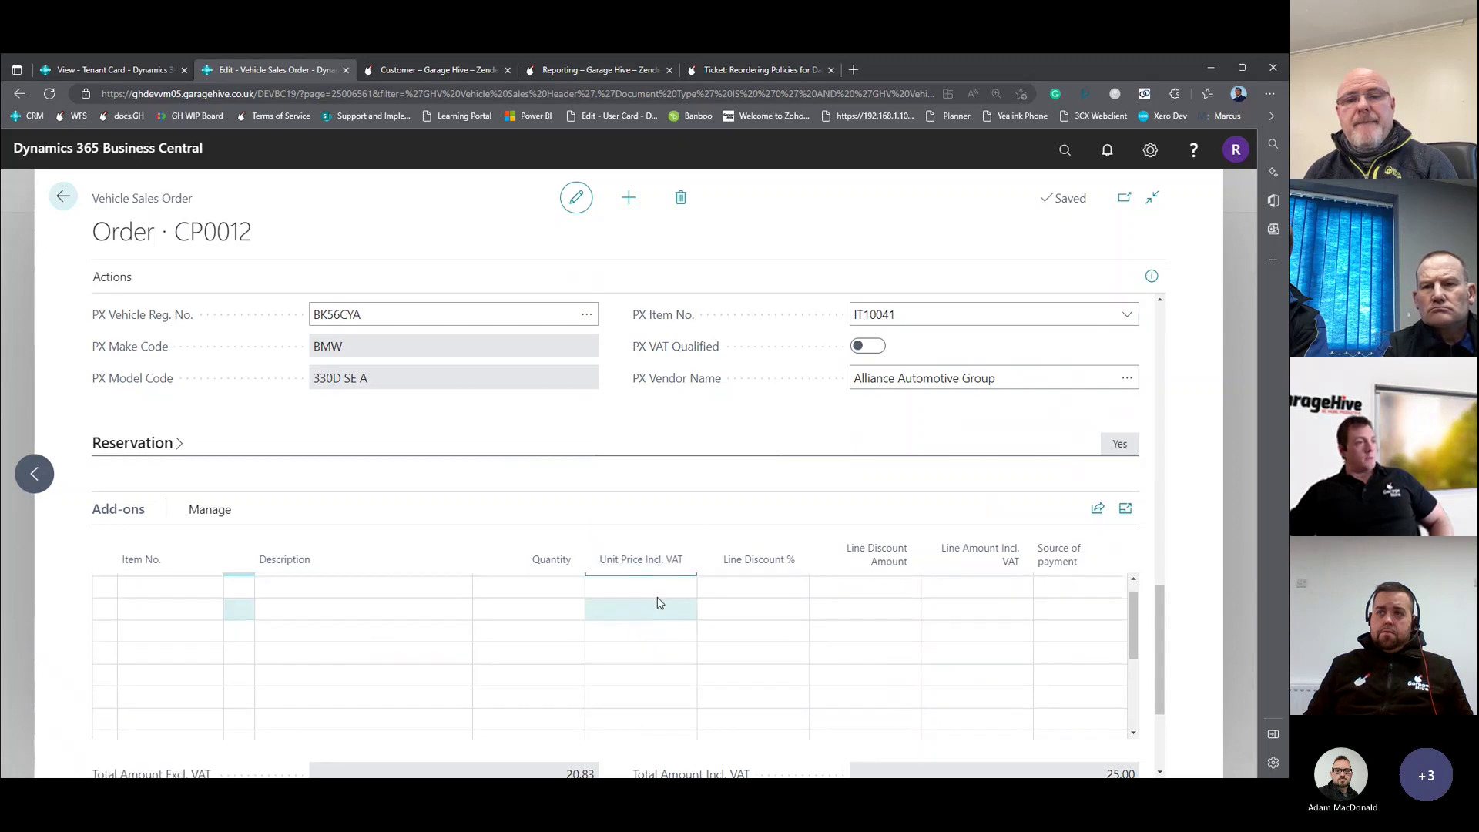
Compare the add-on line's source of payment with the order's general add-on payment source and the add-on amount in the financial totals.
mouse_move(962, 535)
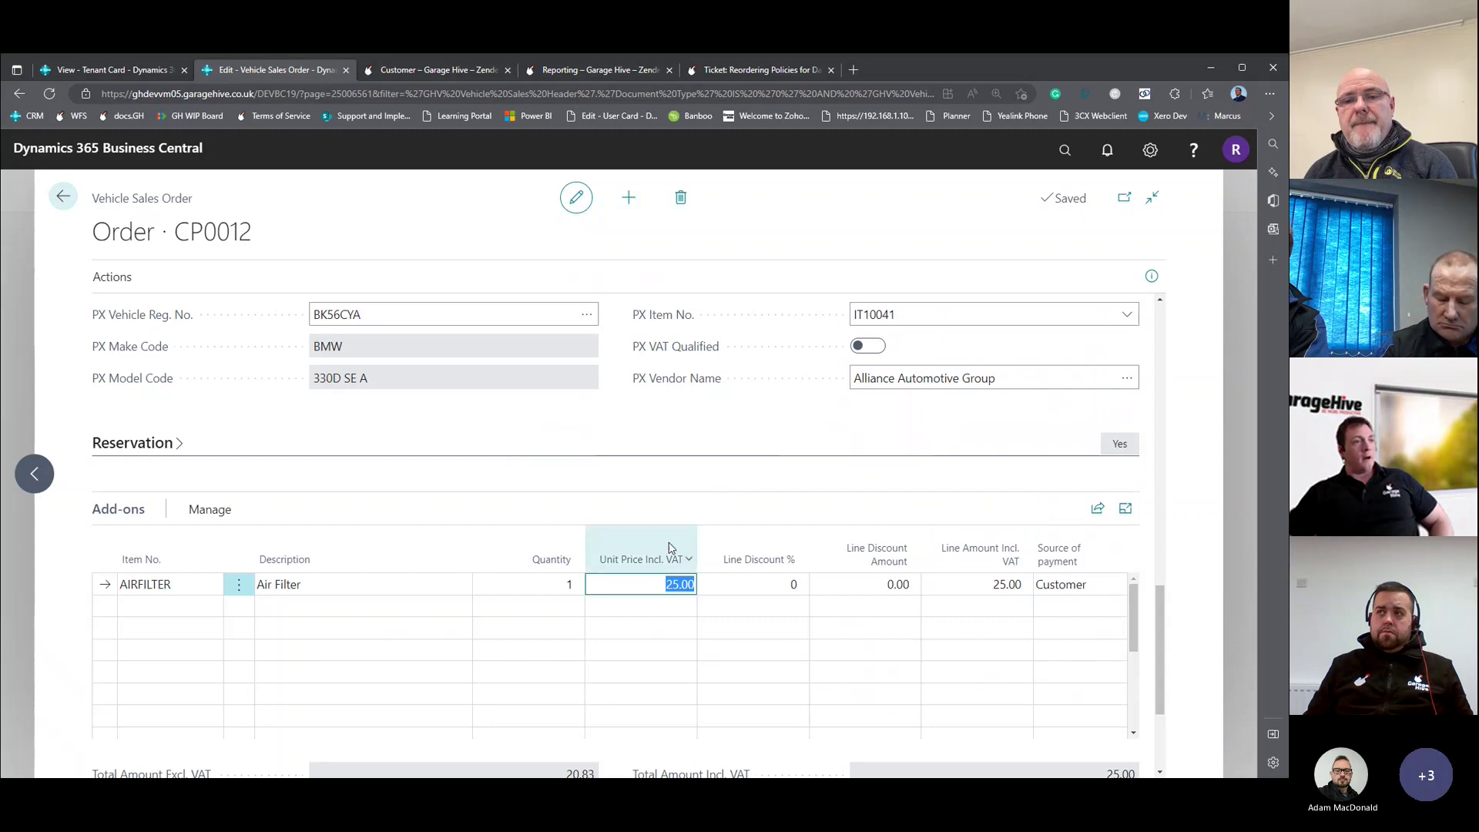
scroll(950, 614, "up", 10)
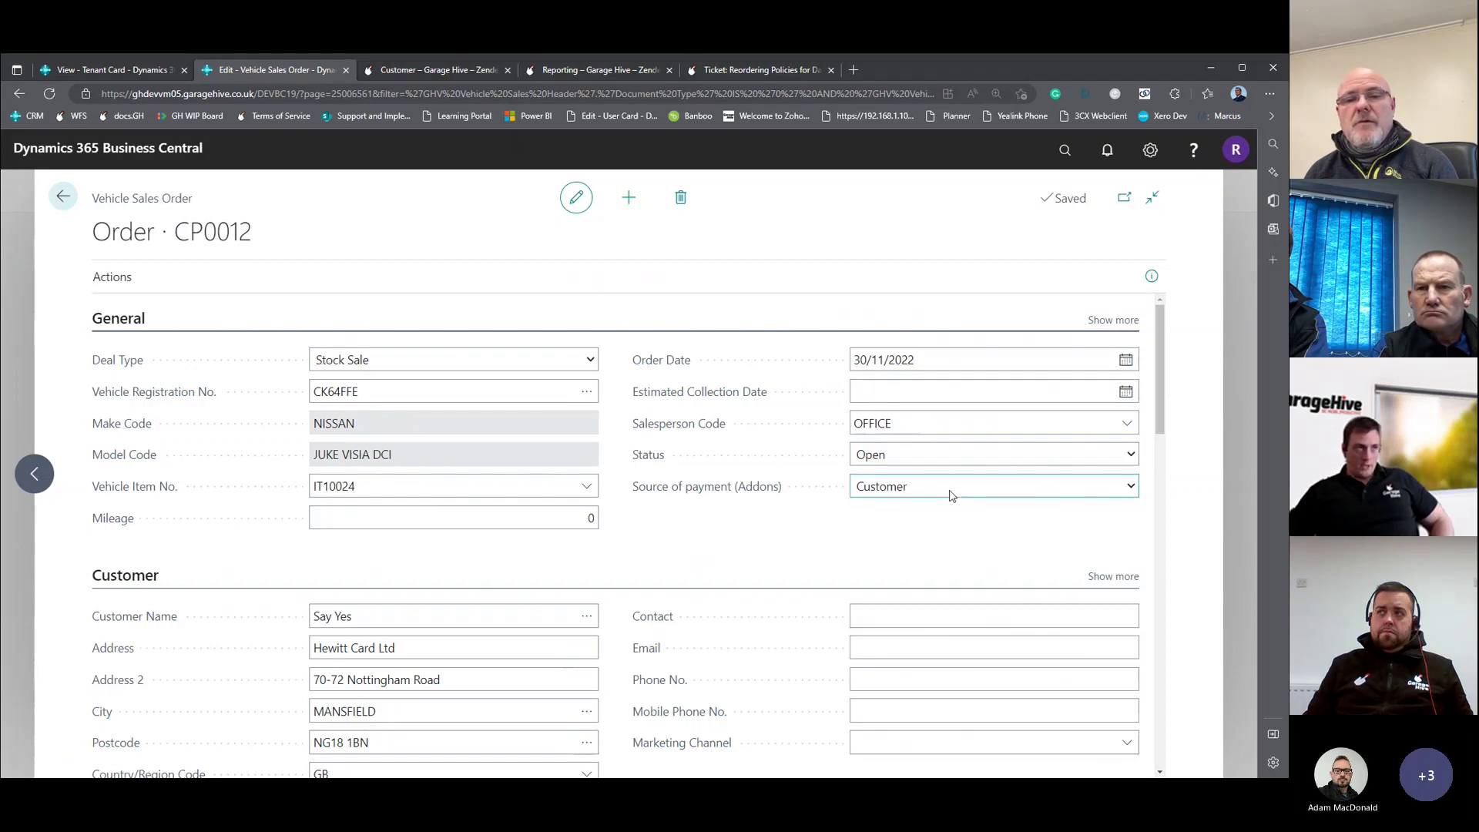
scroll(822, 564, "down", 15)
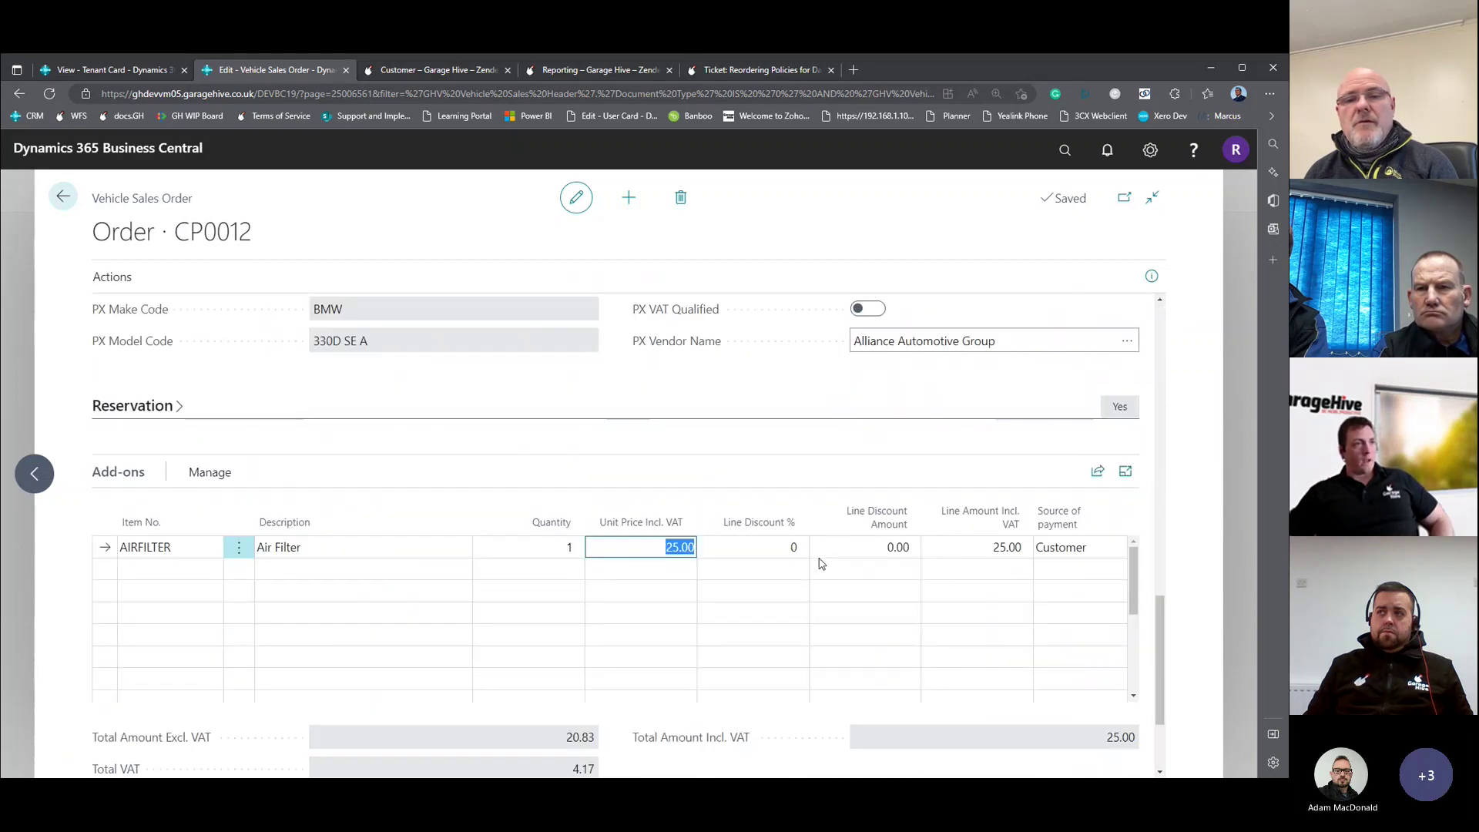
scroll(799, 558, "up", 1)
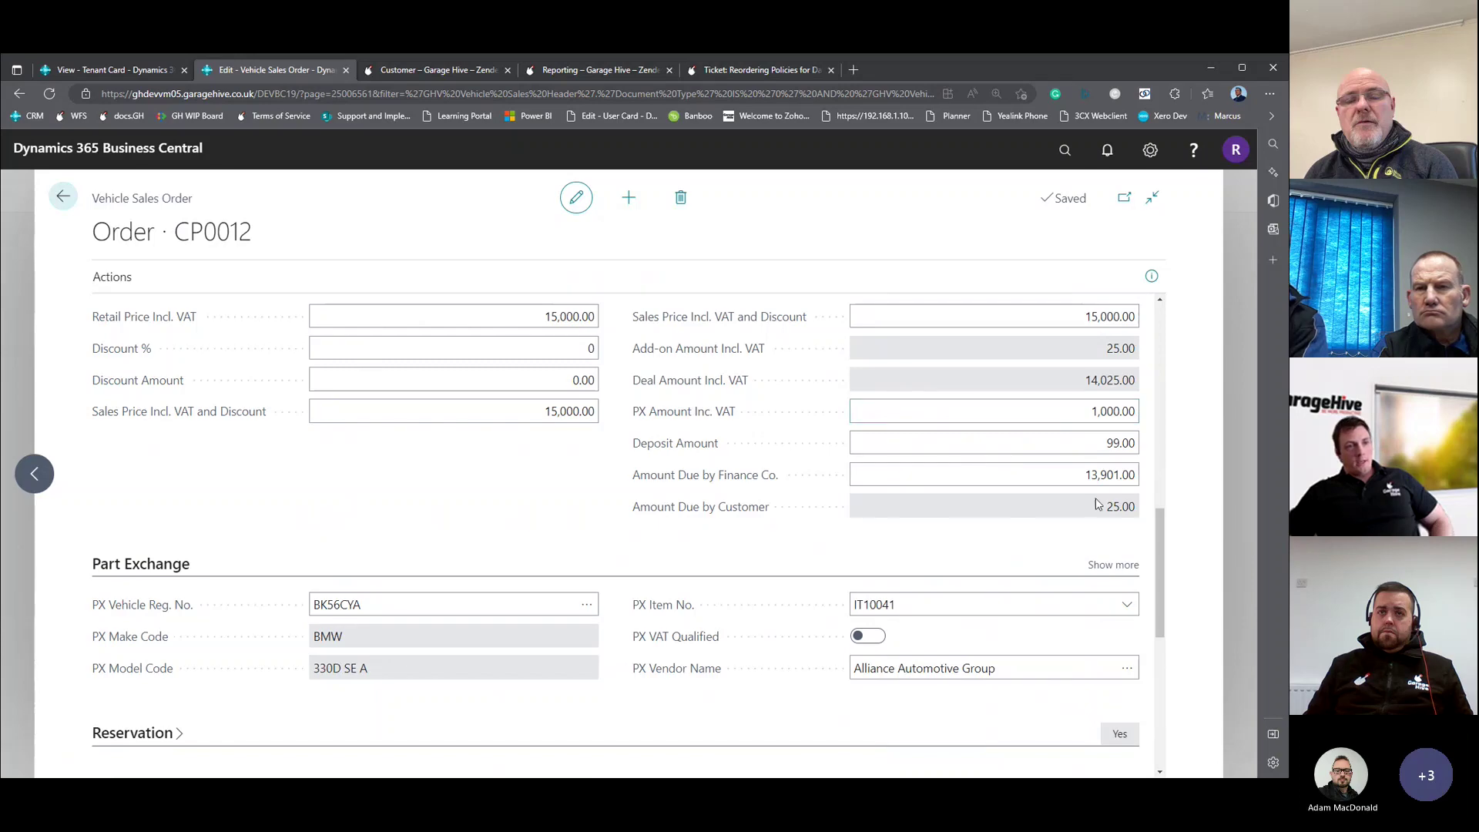
scroll(795, 615, "down", 3)
scroll(796, 615, "down", 2)
scroll(816, 463, "up", 8)
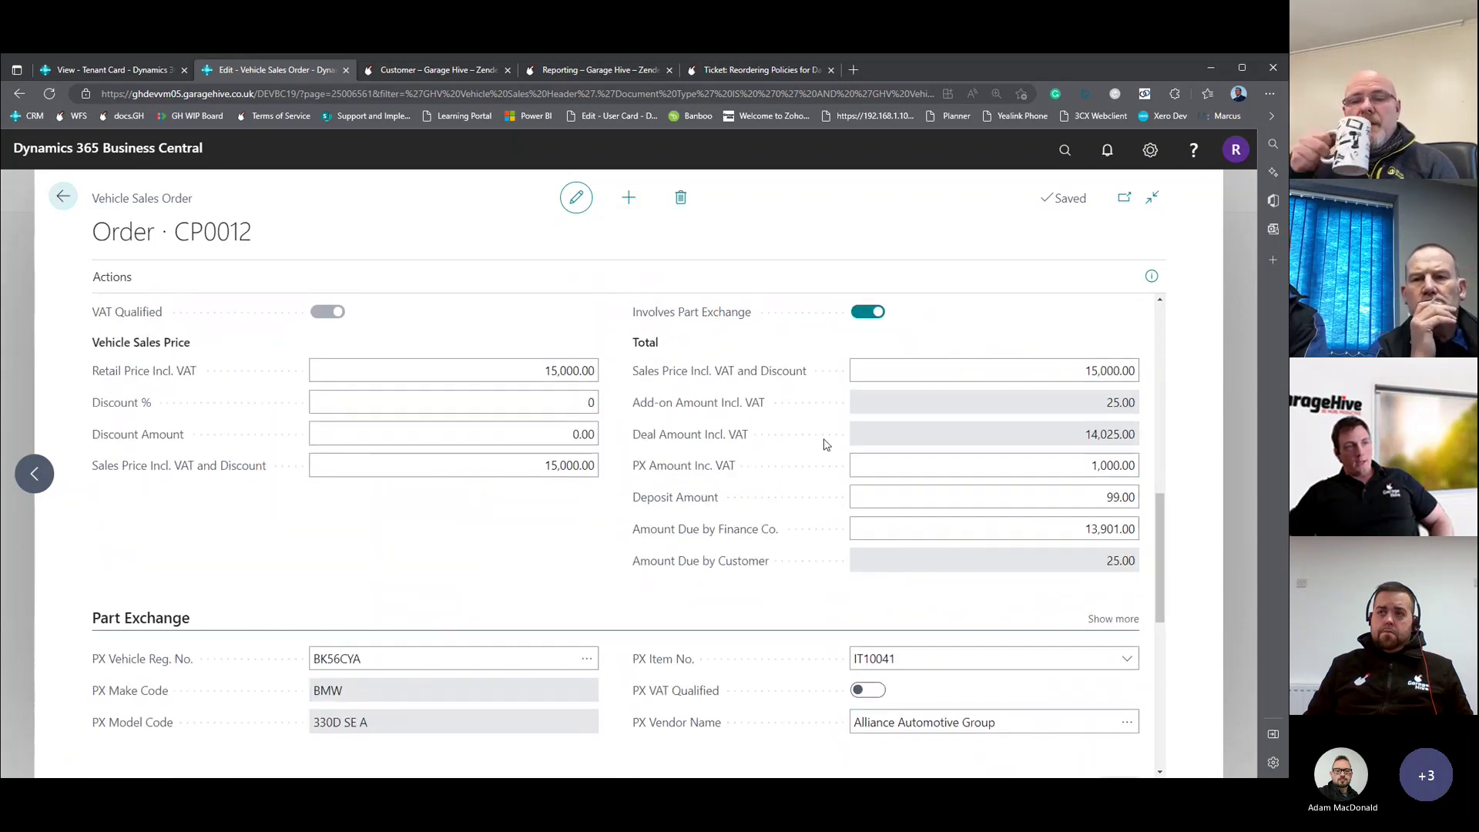
Review the amounts due by the finance company and the customer against the deposit and part exchange amounts.
left_click(1092, 520)
mouse_move(1085, 529)
left_mouse_down()
mouse_move(1118, 529)
mouse_move(1102, 552)
left_mouse_up()
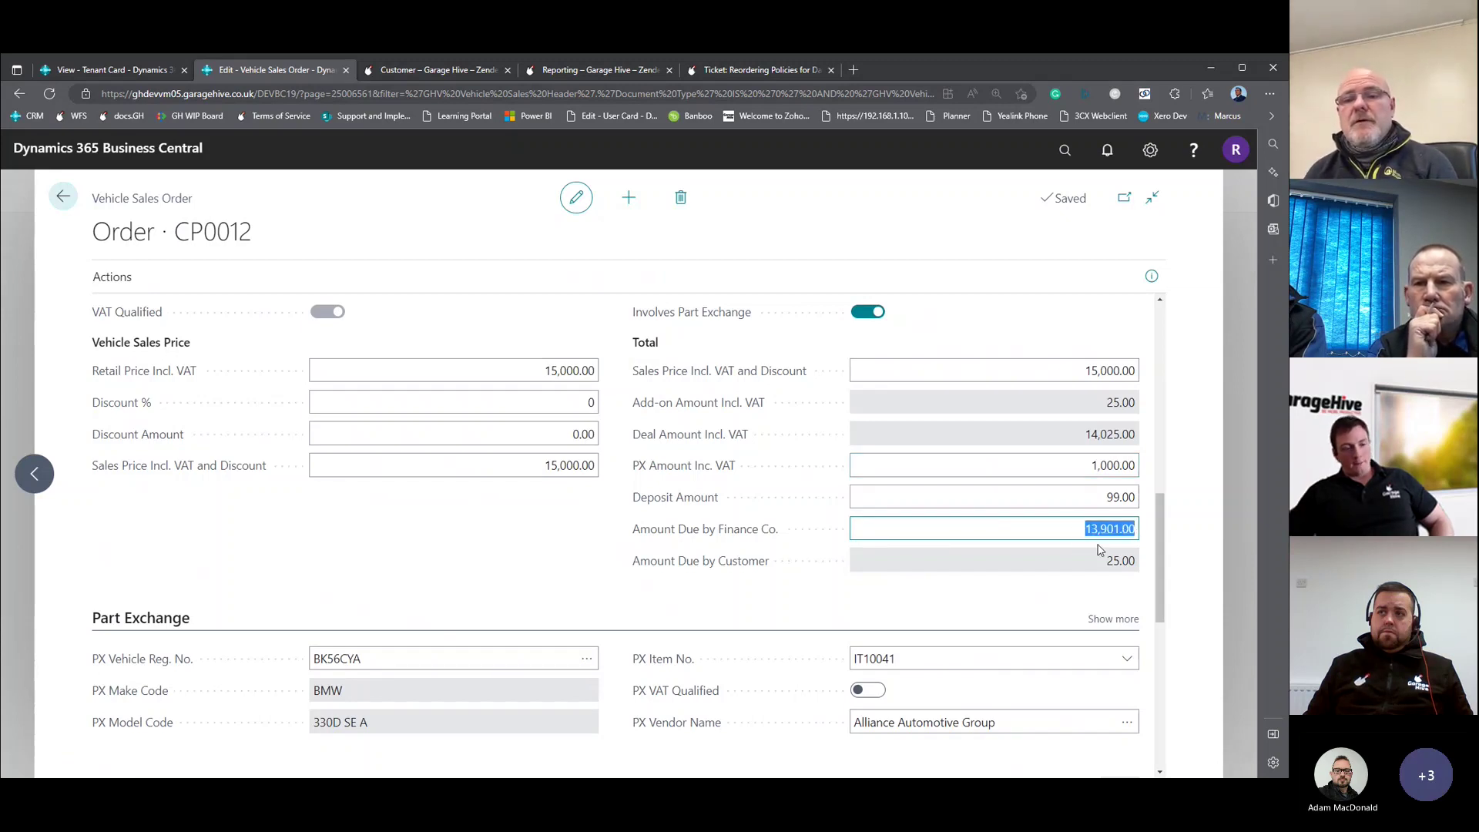
left_click_drag(1106, 561, 1134, 567)
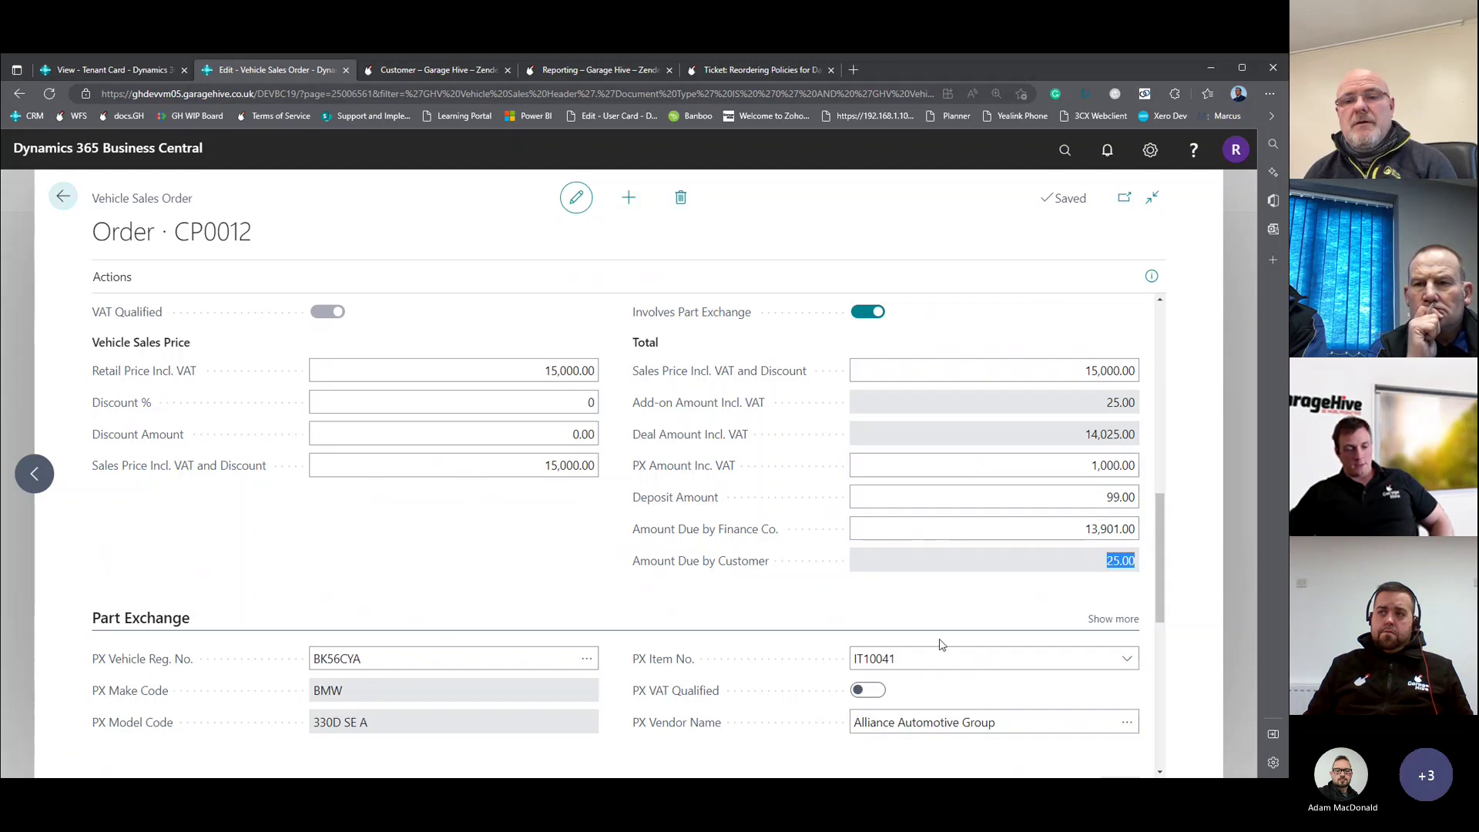
left_click_drag(1135, 498, 1106, 497)
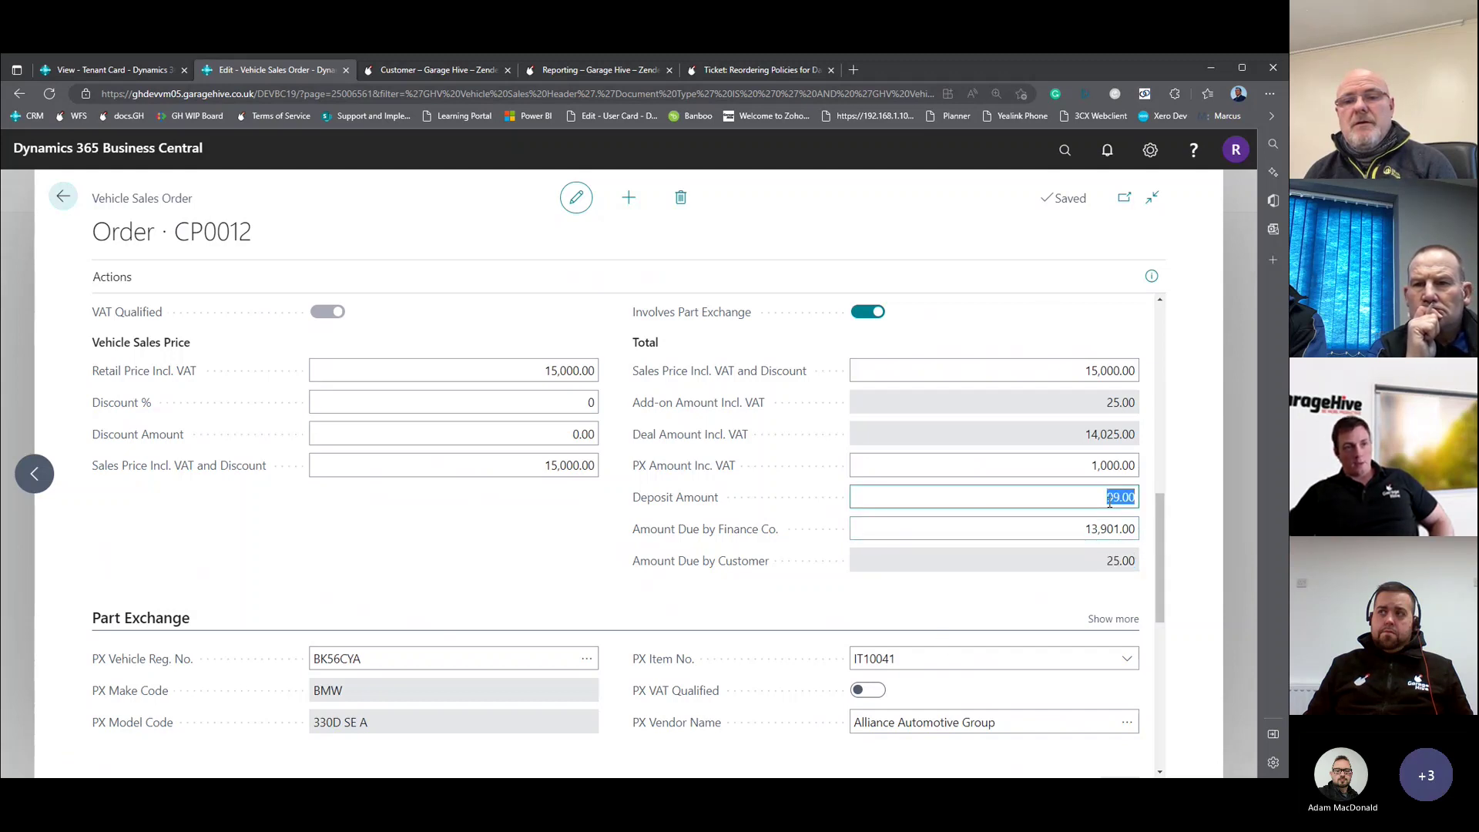
left_click(1096, 460)
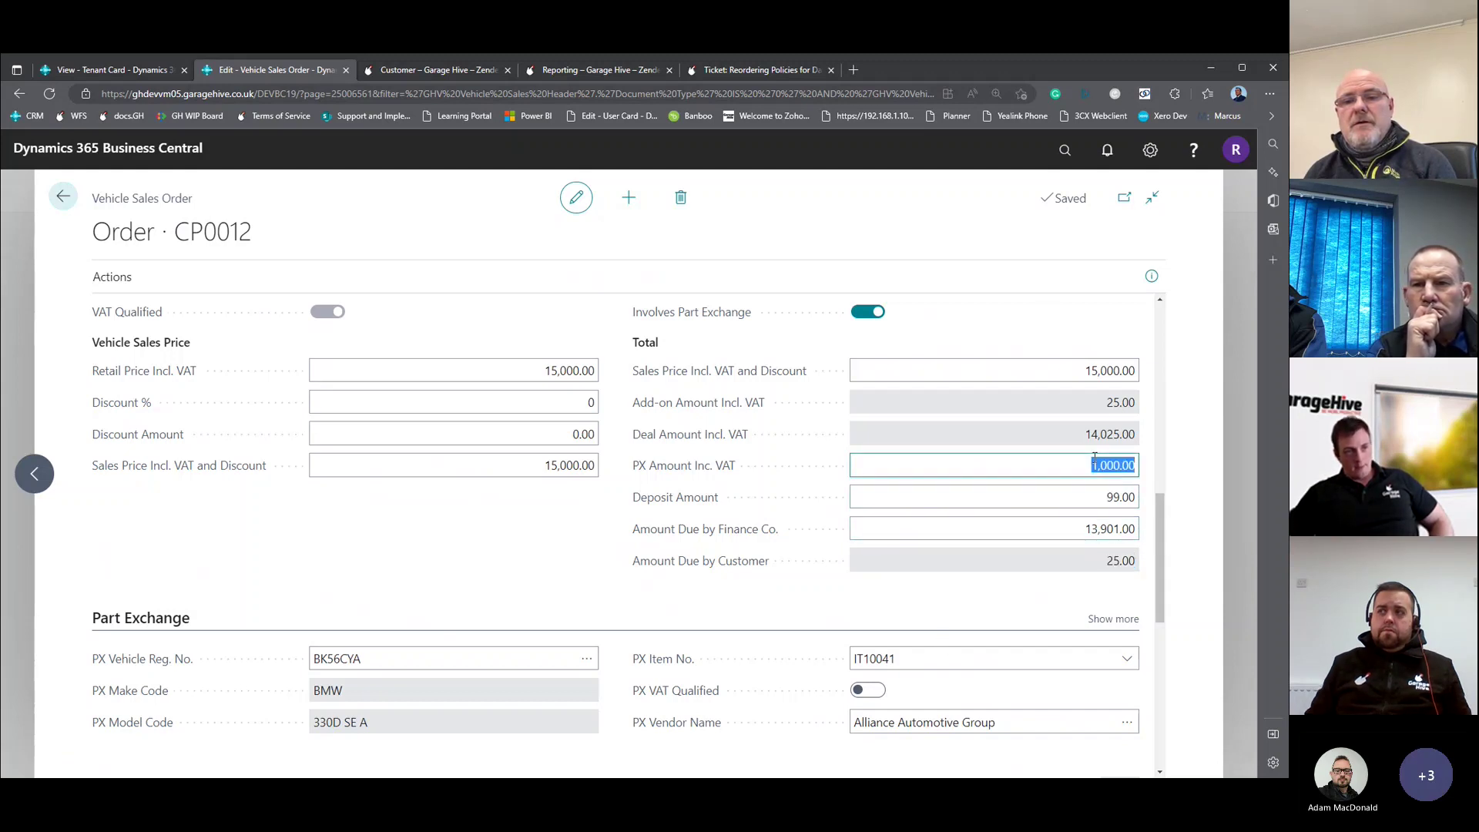
left_click(1093, 528)
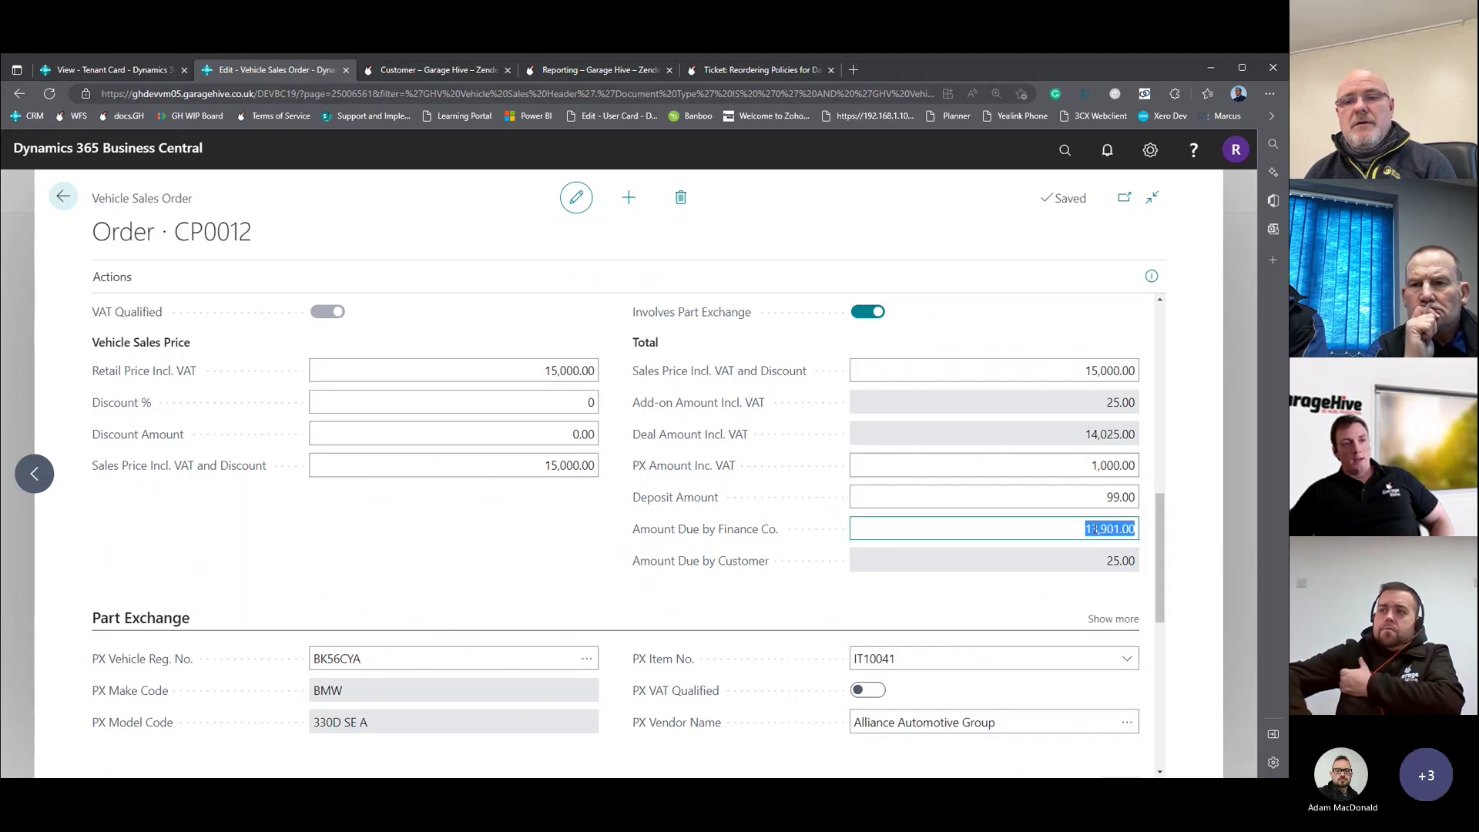
left_click(1112, 591)
left_click(1124, 568)
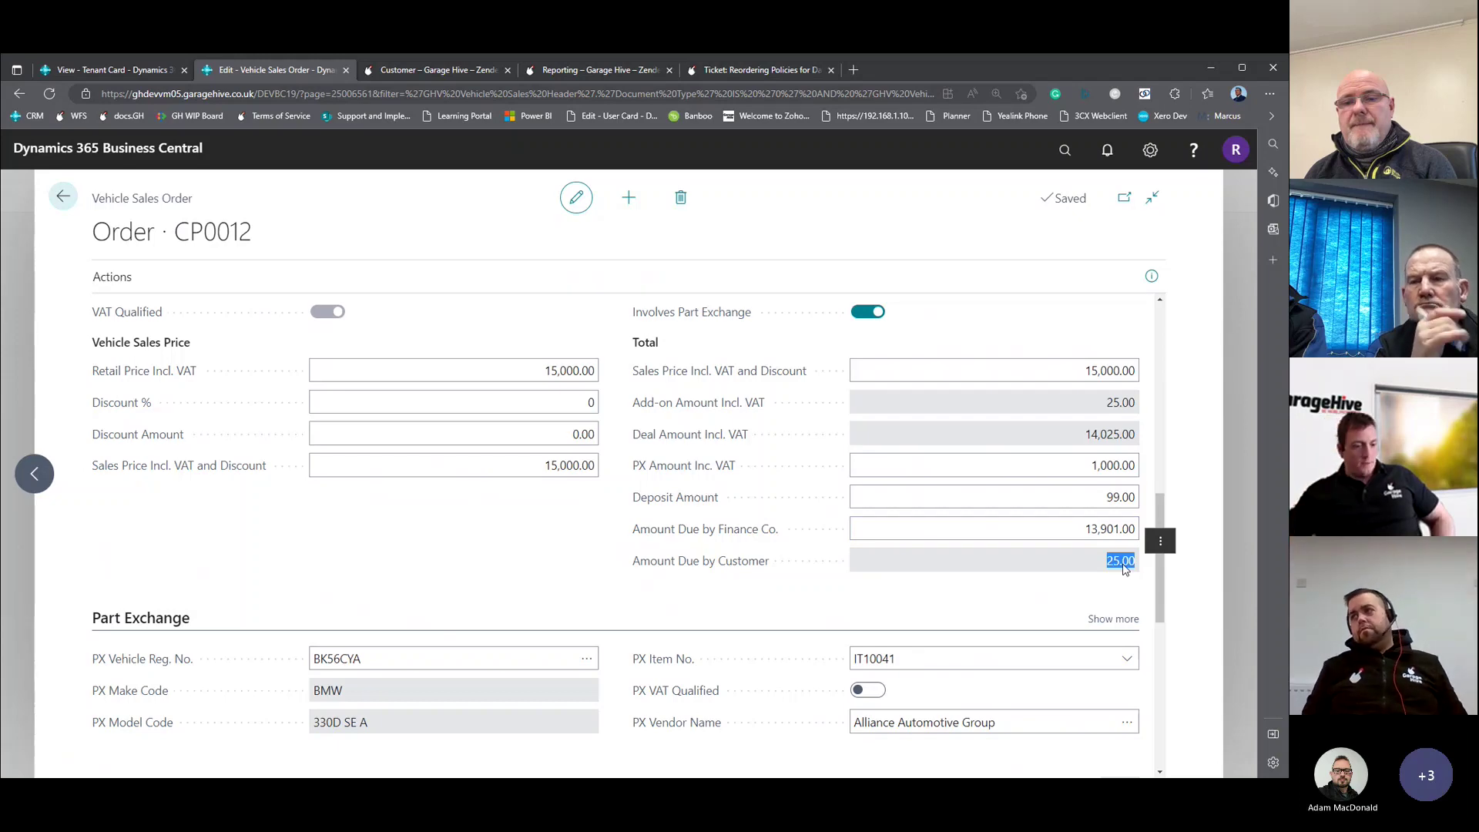
Review the air filter line's unit price together with the add-on total excluding VAT and the total VAT.
scroll(888, 585, "down", 6)
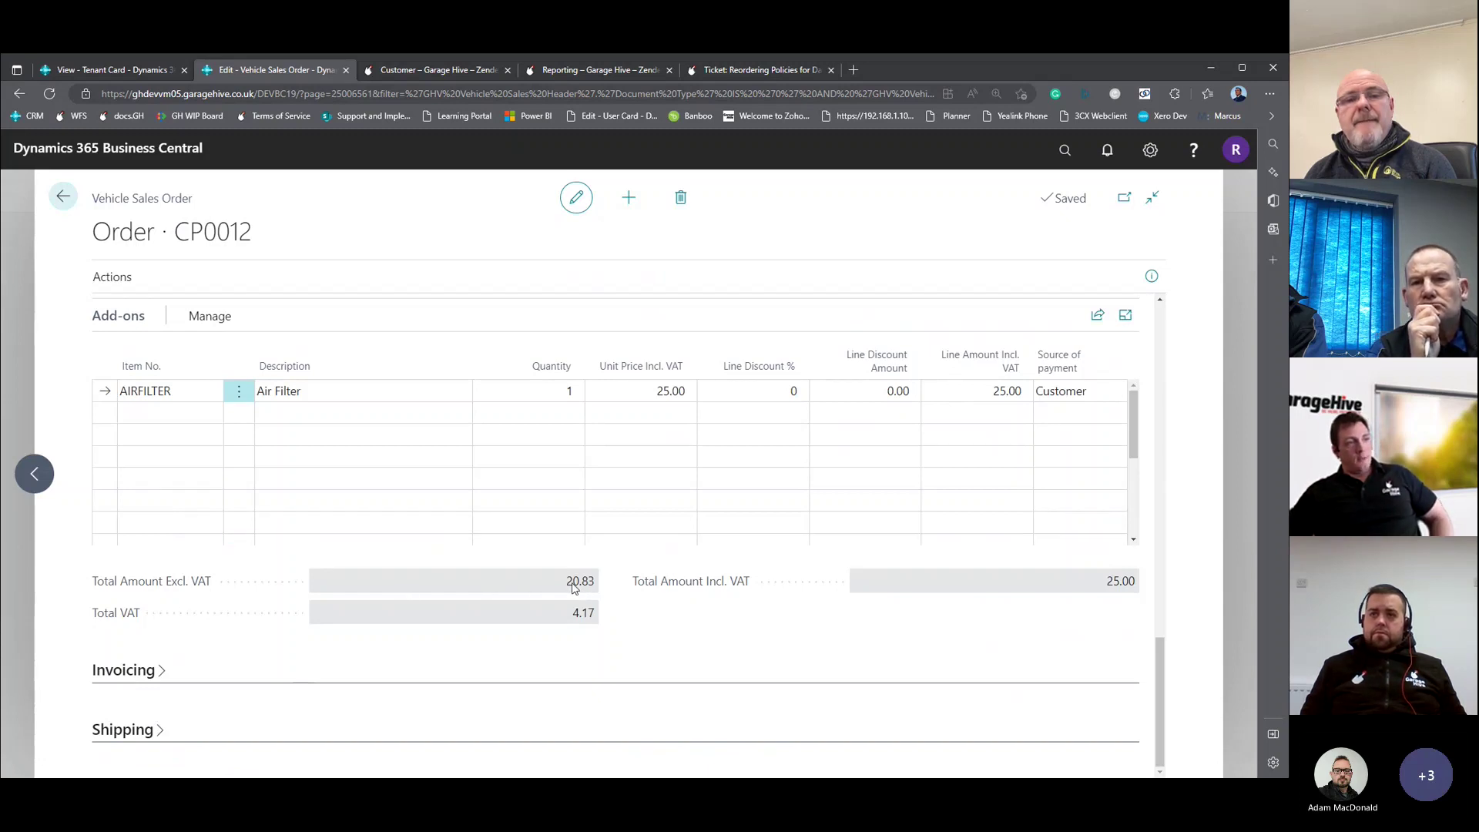
left_click(656, 389)
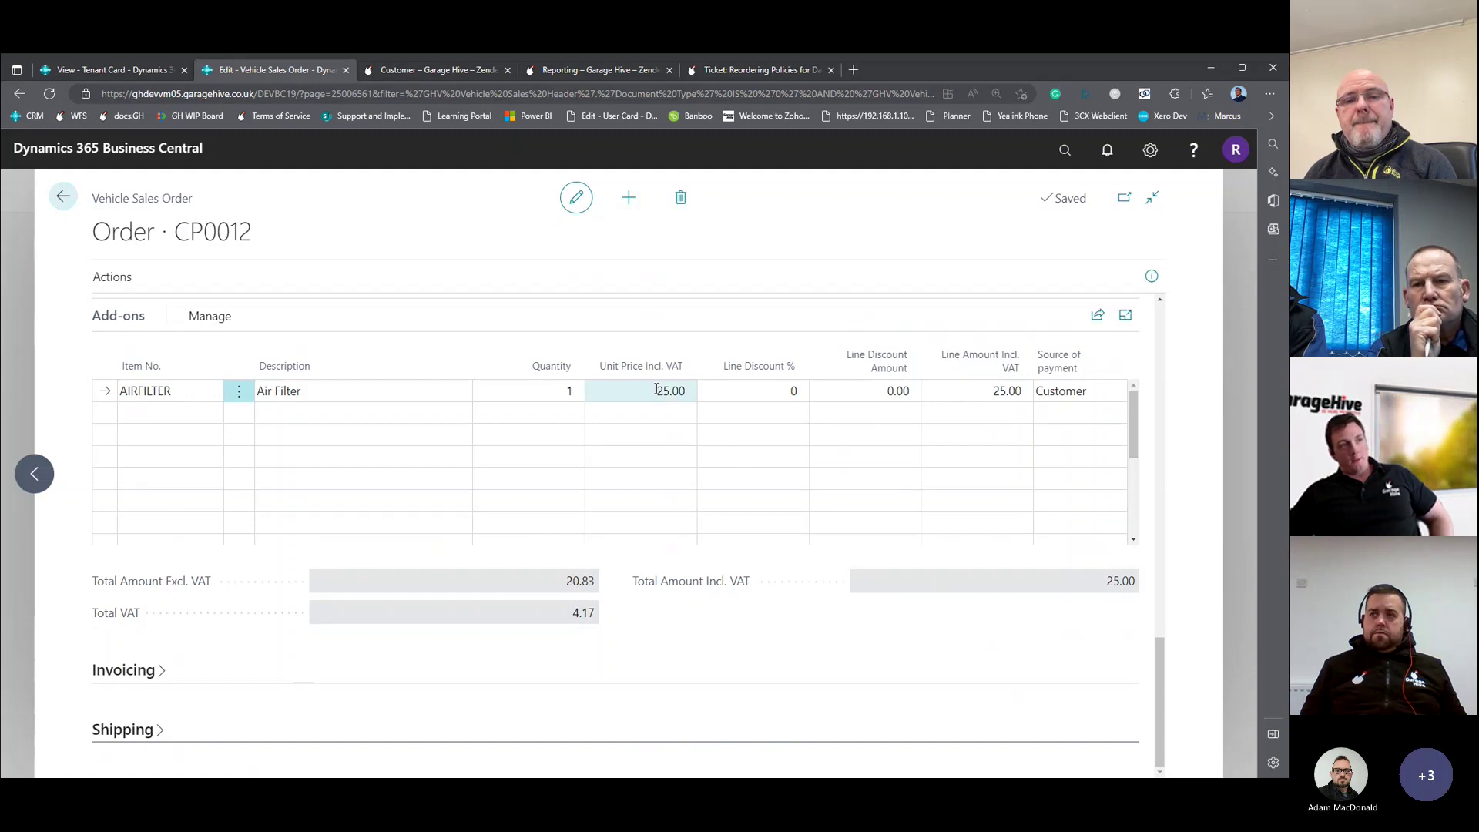
left_click(580, 591)
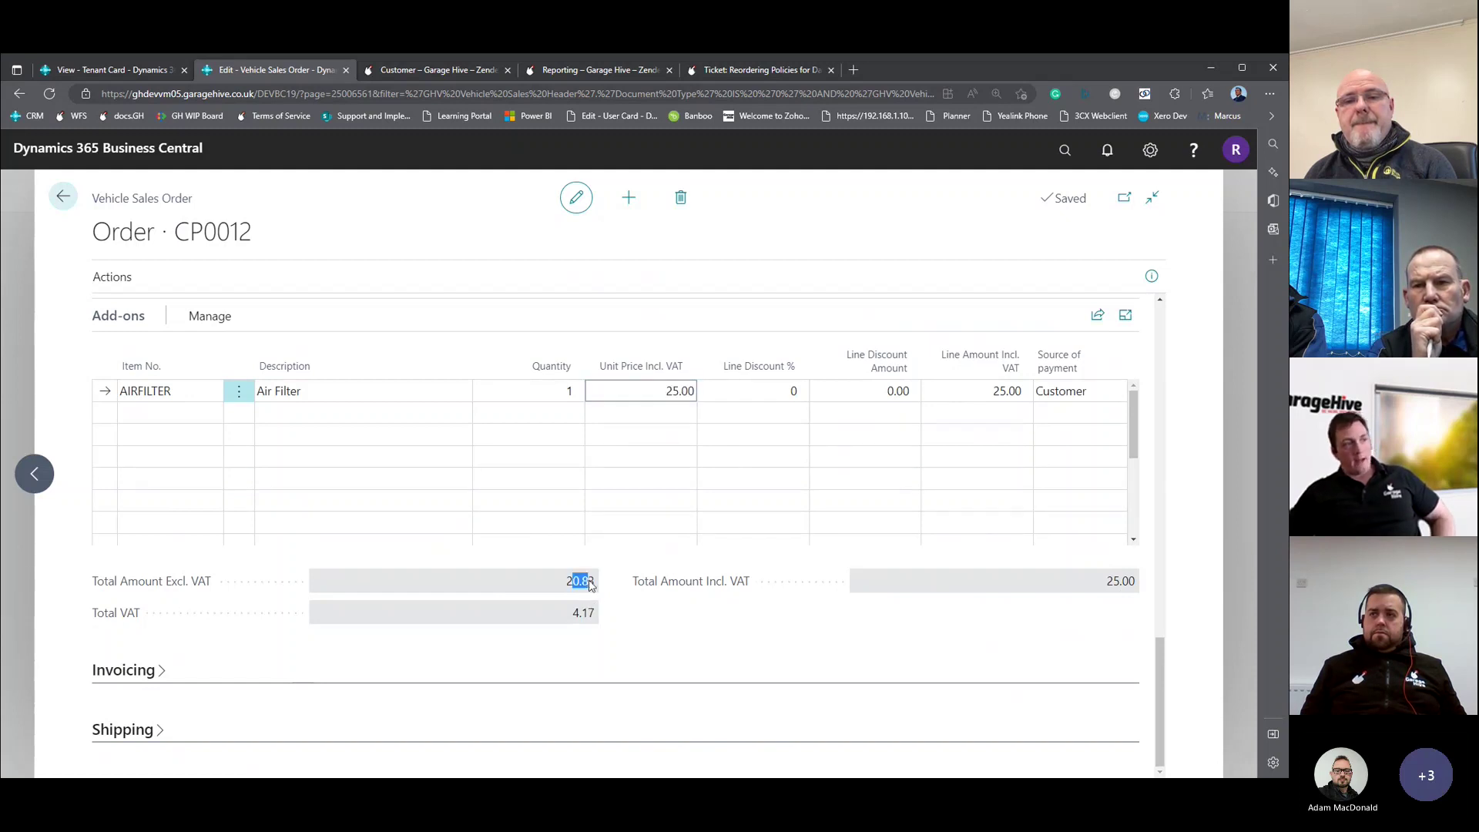
left_click(584, 612)
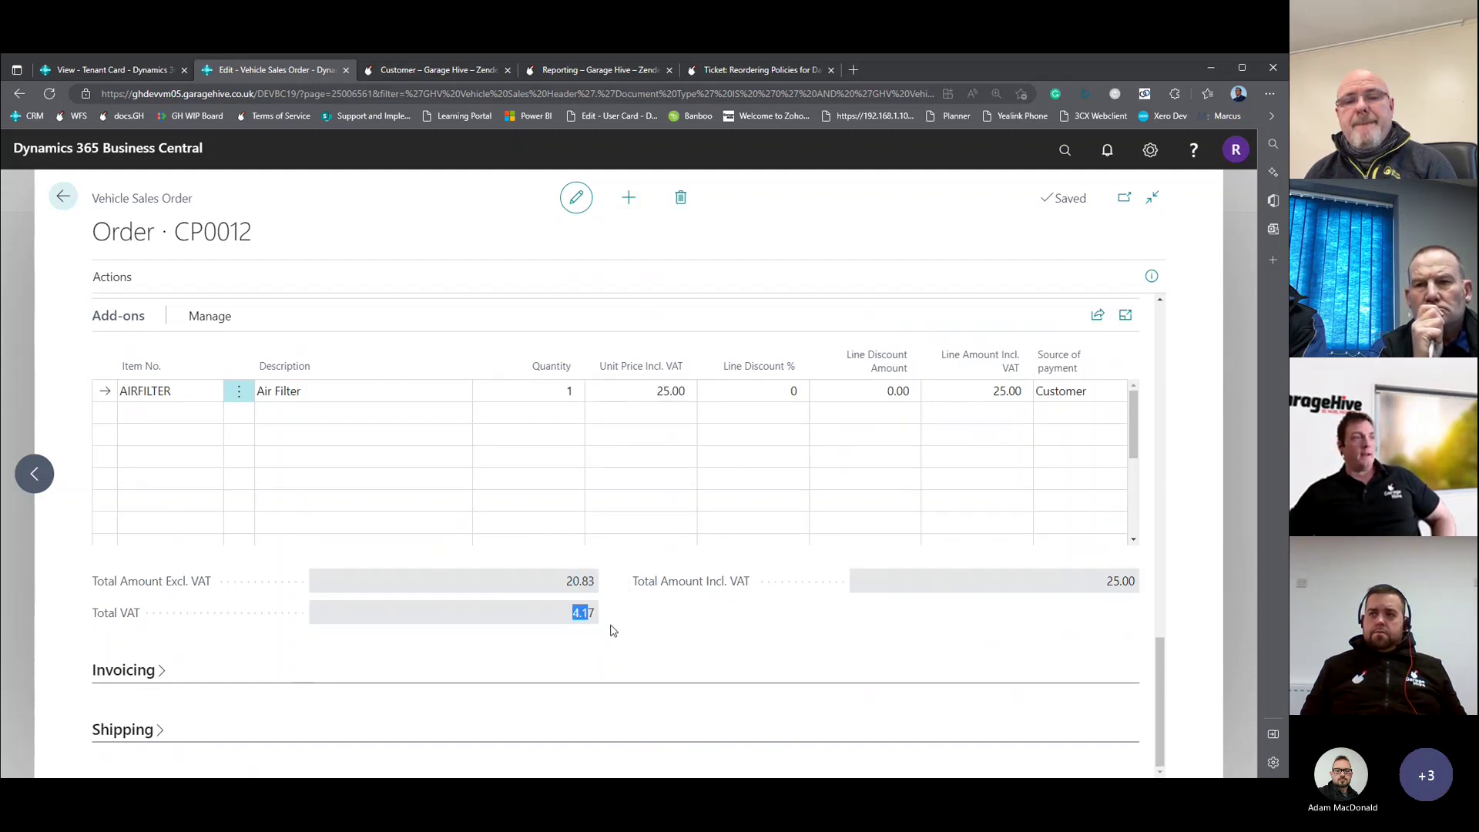
left_click(655, 412)
left_click(647, 430)
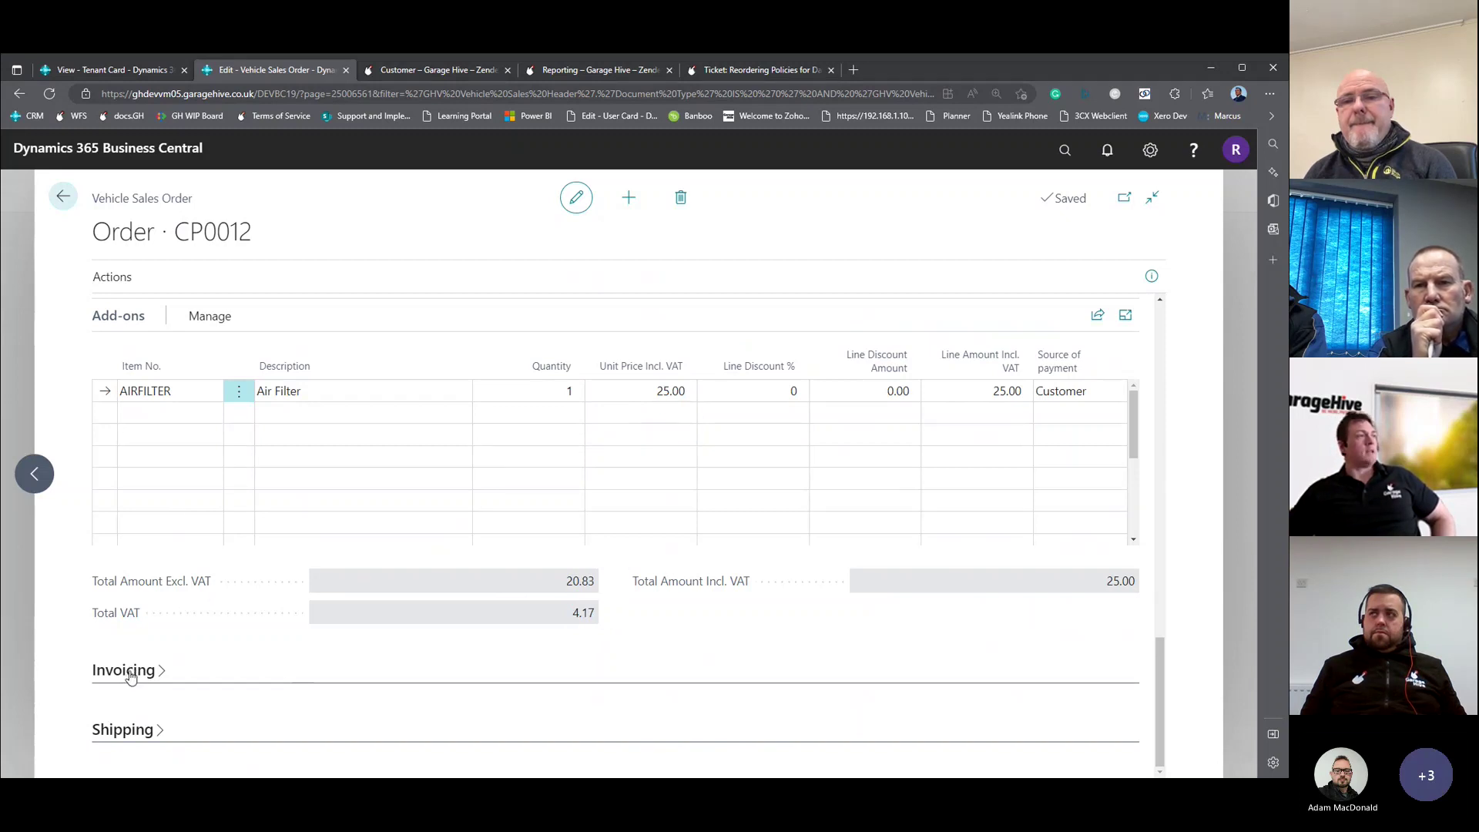
Check the air filter line once more and collapse the order's add-ons.
left_click(135, 316)
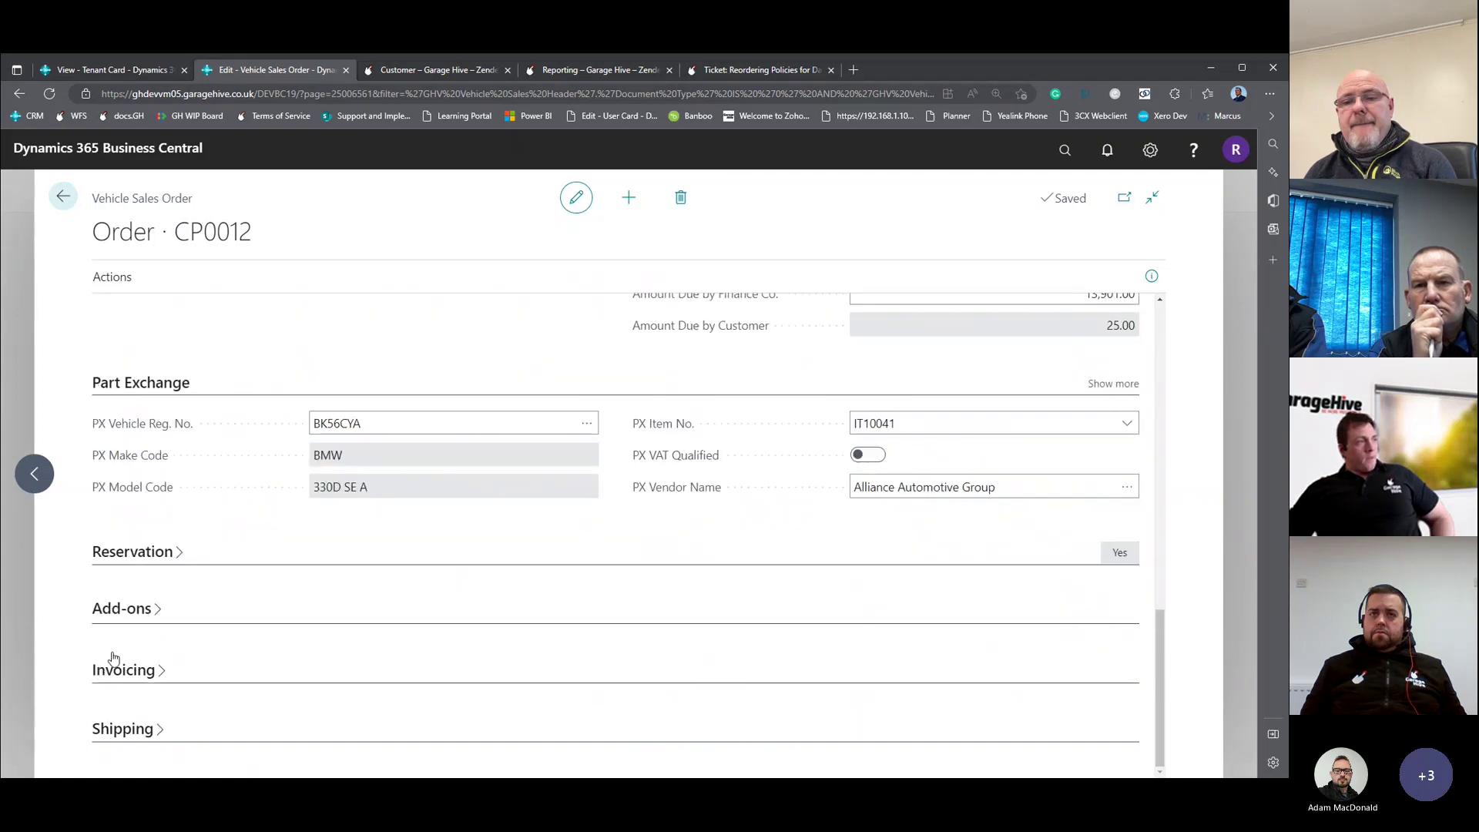
left_click(130, 613)
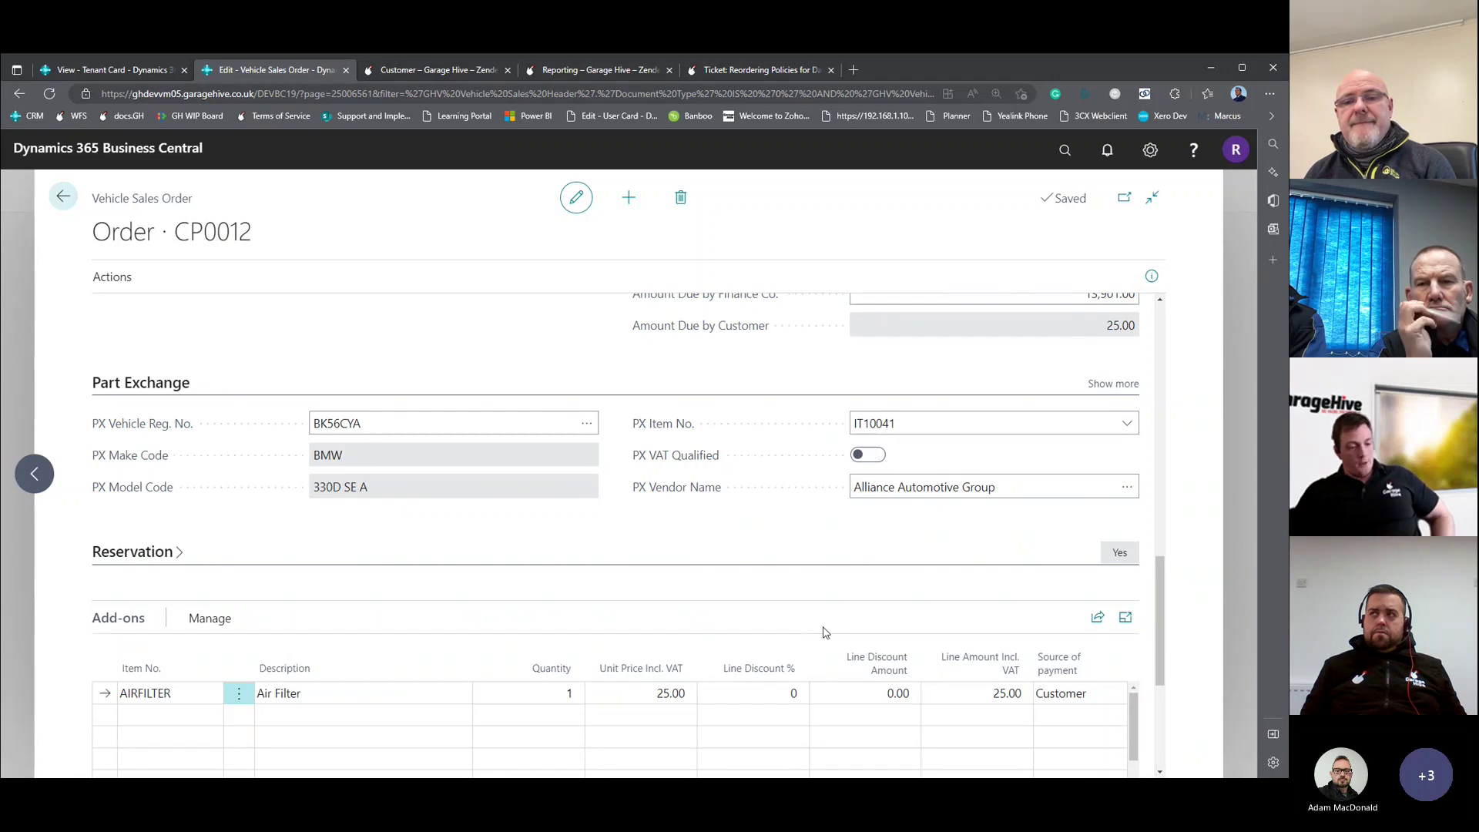
left_click(171, 613)
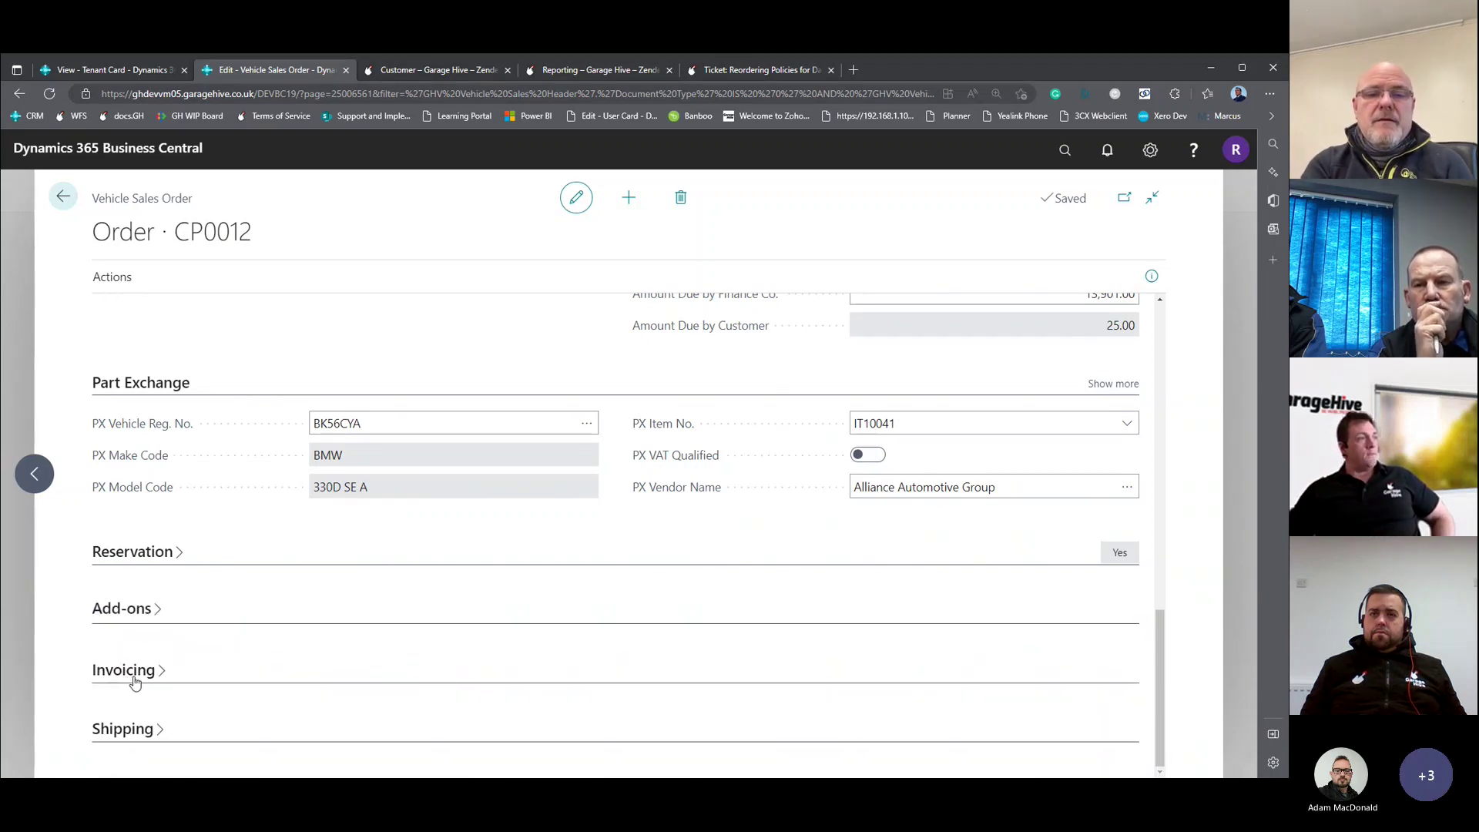
Review the order's invoicing details, comparing the bill-to name and address with the customer's name and address.
left_click(131, 672)
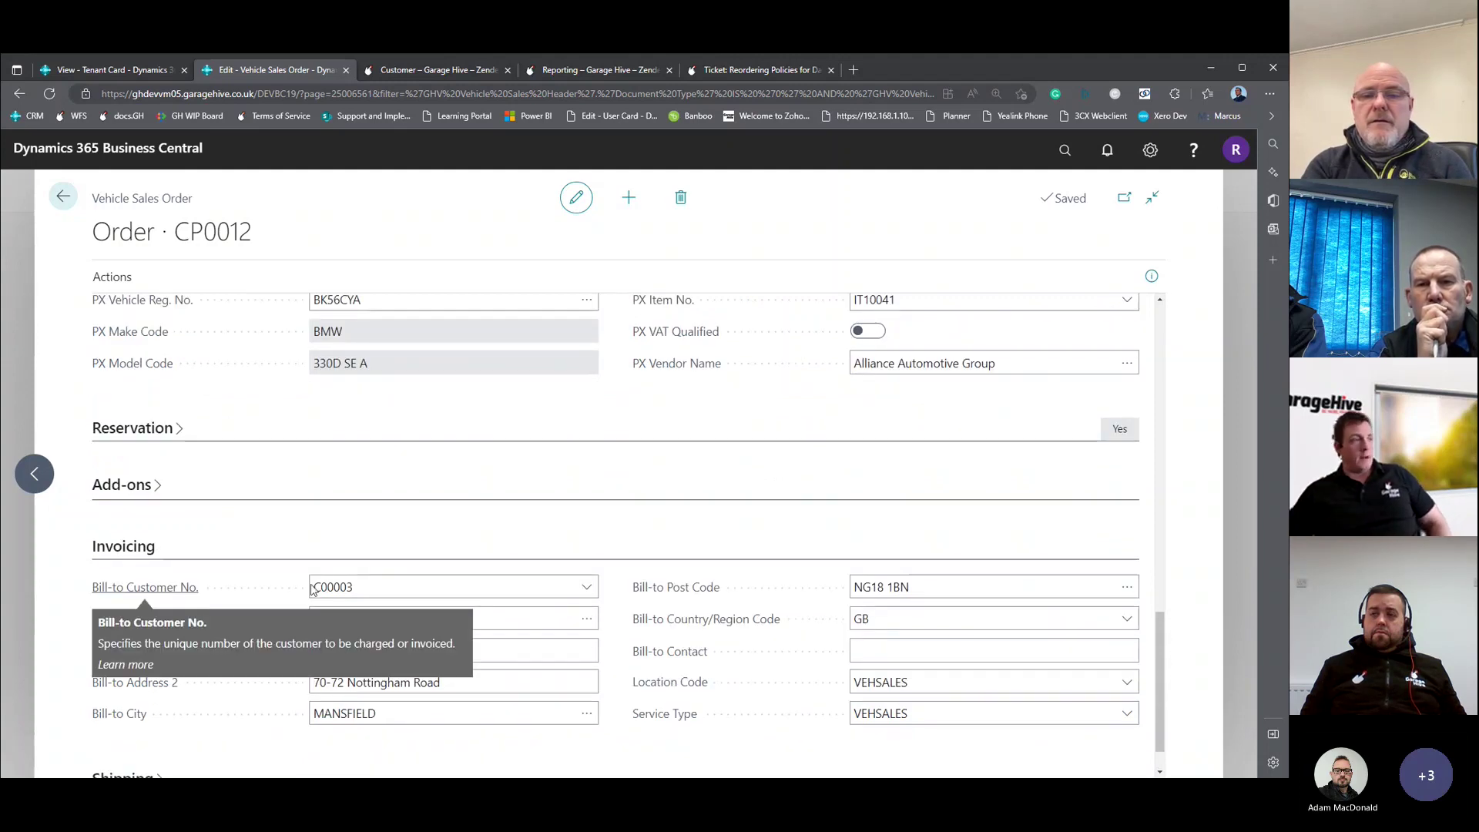
left_click(478, 643)
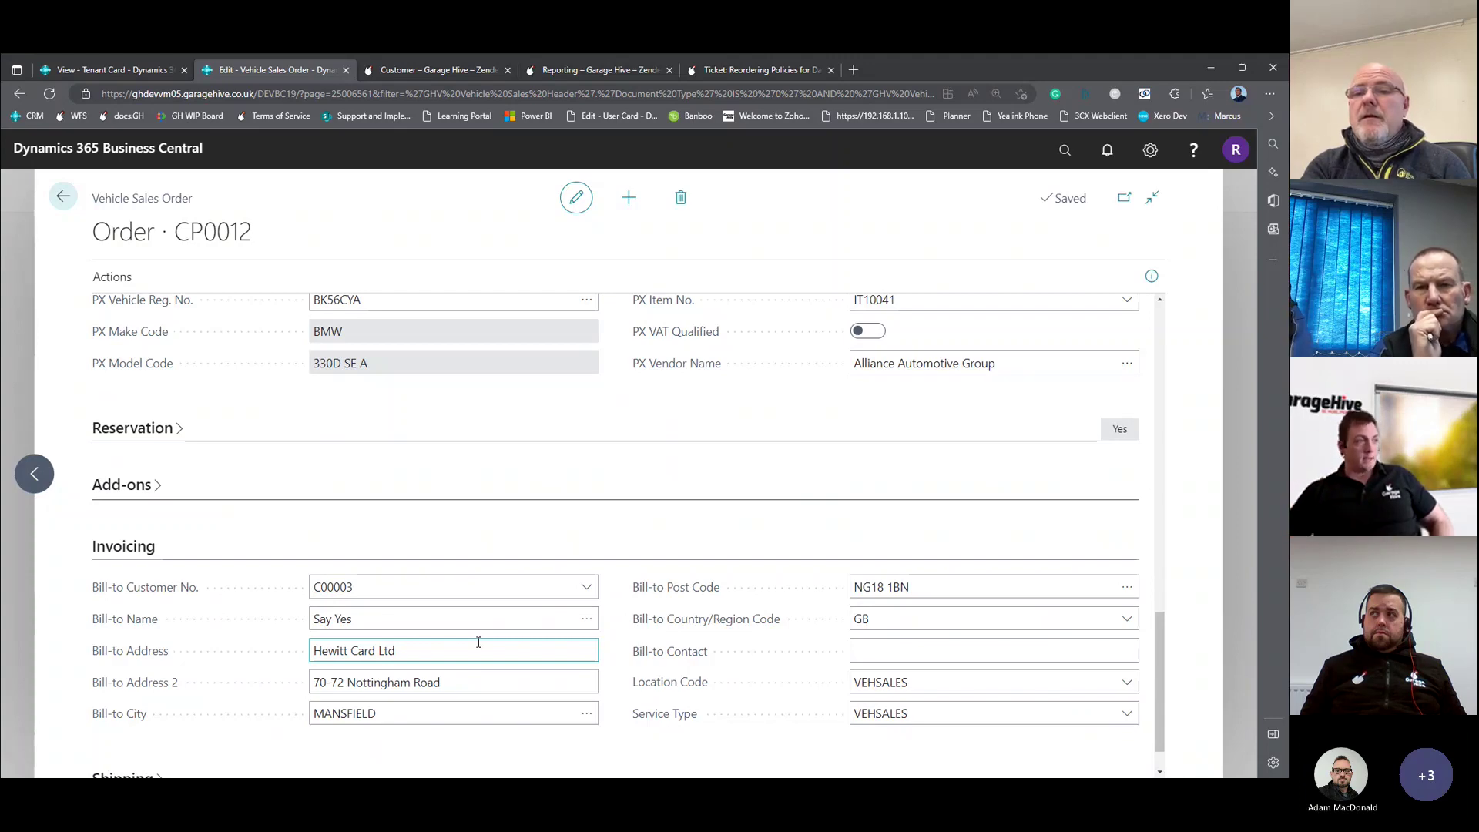
scroll(537, 645, "up", 10)
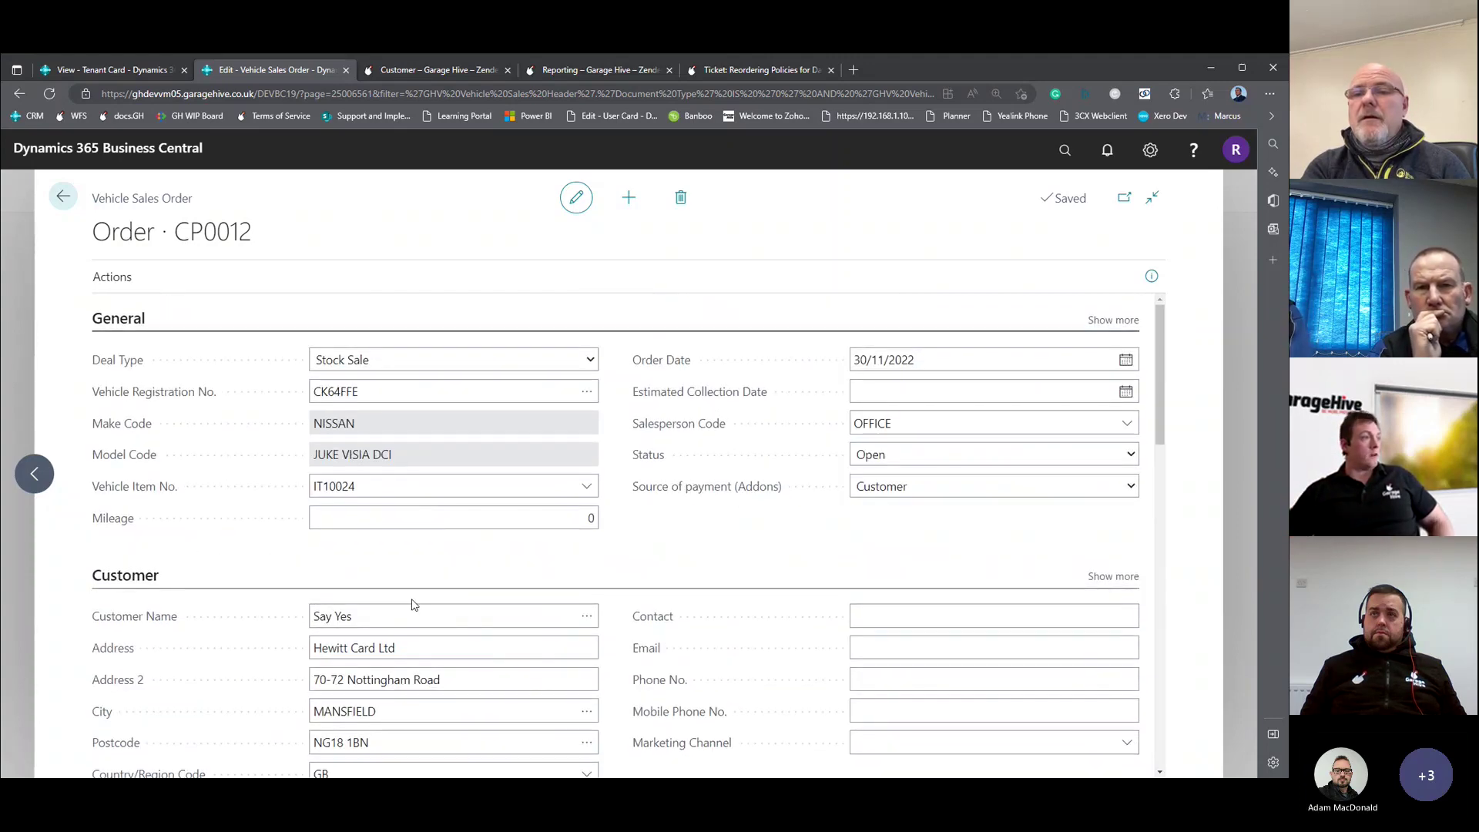
scroll(416, 609, "down", 2)
left_click(452, 502)
scroll(453, 503, "down", 8)
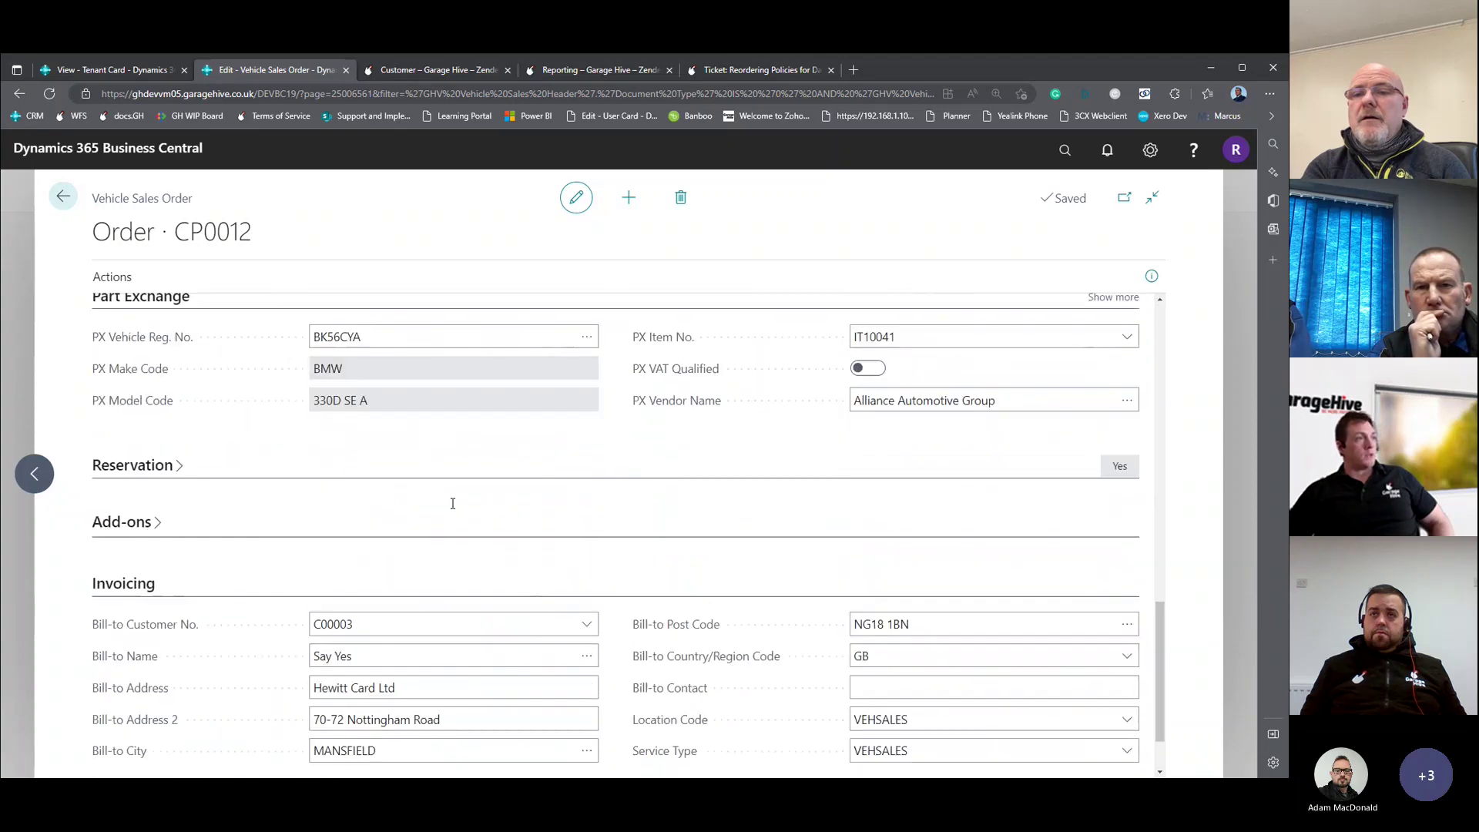
left_click(451, 654)
scroll(451, 654, "down", 1)
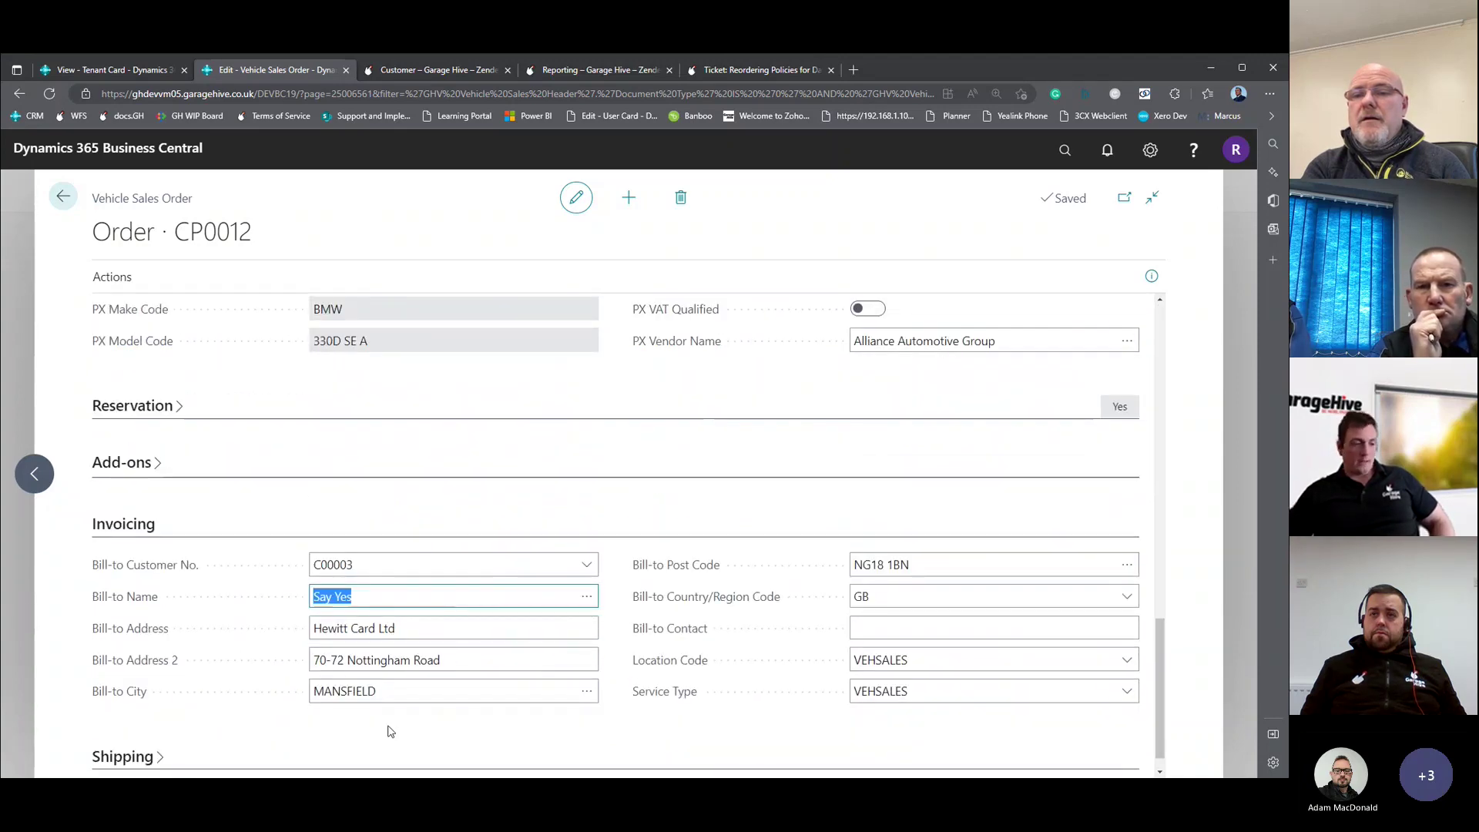
scroll(390, 731, "down", 1)
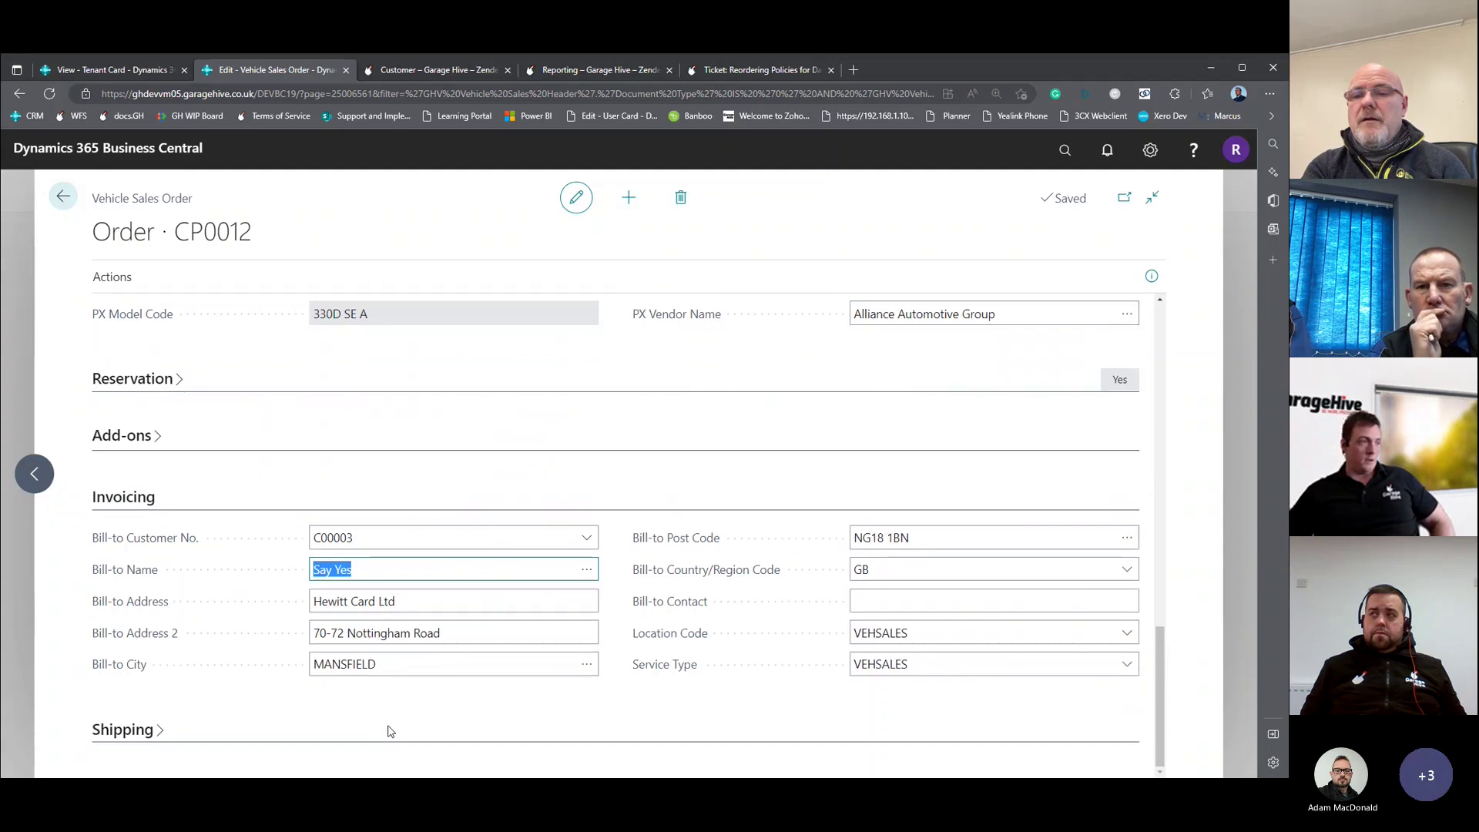
In the order's shipping details, turn on Print Ship-To Address and set Ship-to to Custom Address.
left_click(156, 732)
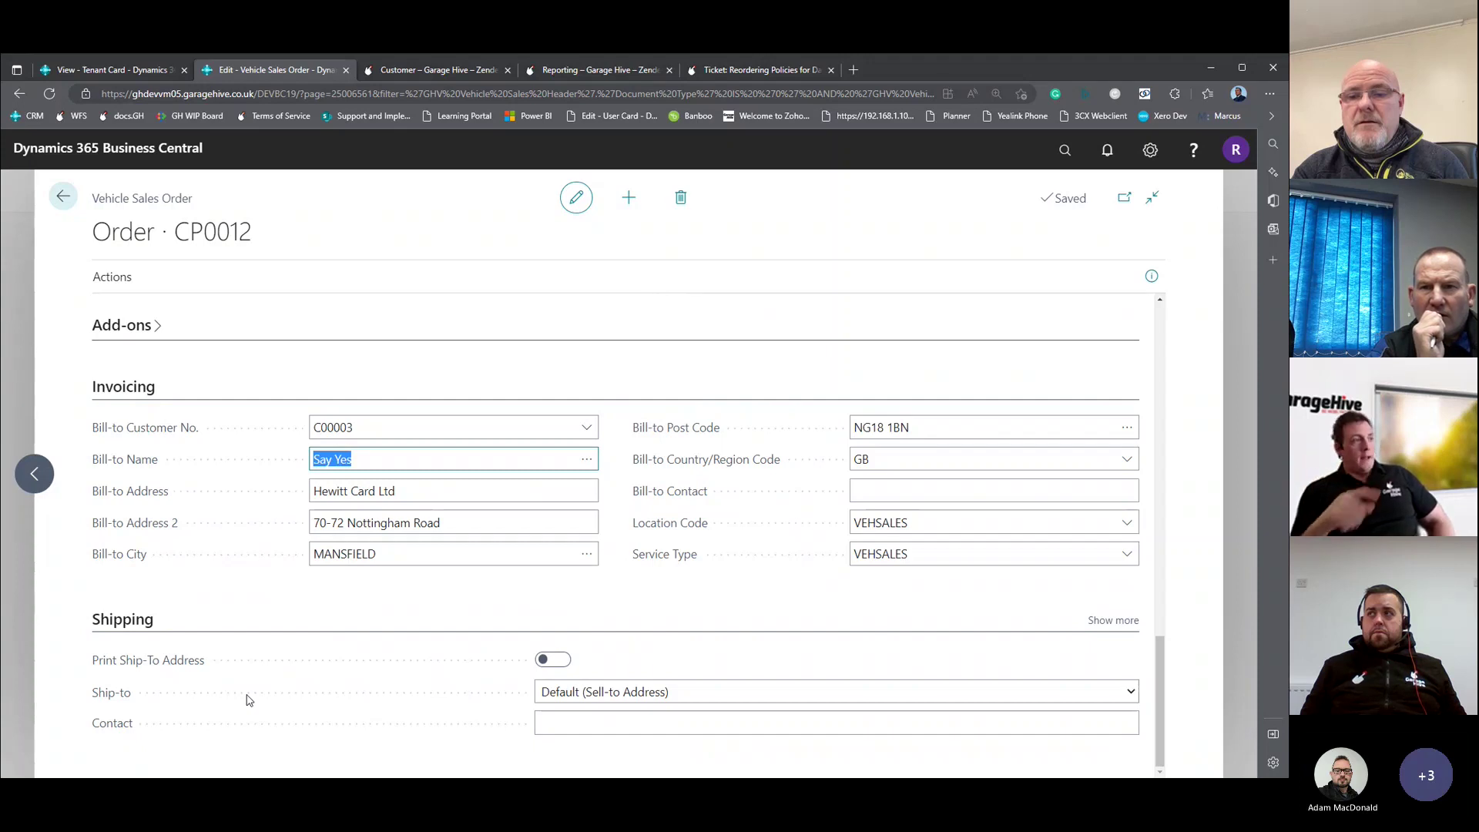
left_click(552, 662)
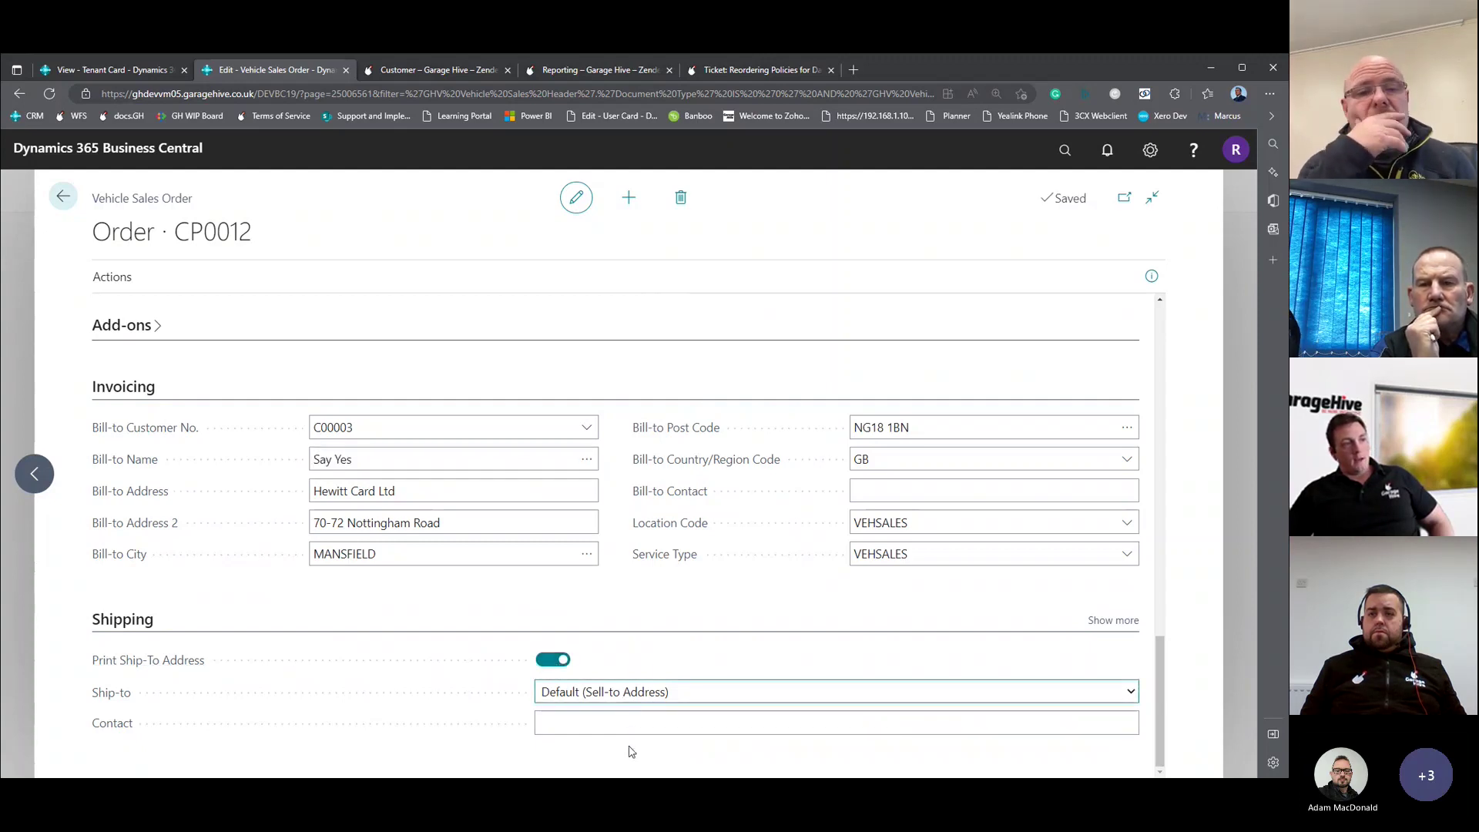
left_click(647, 691)
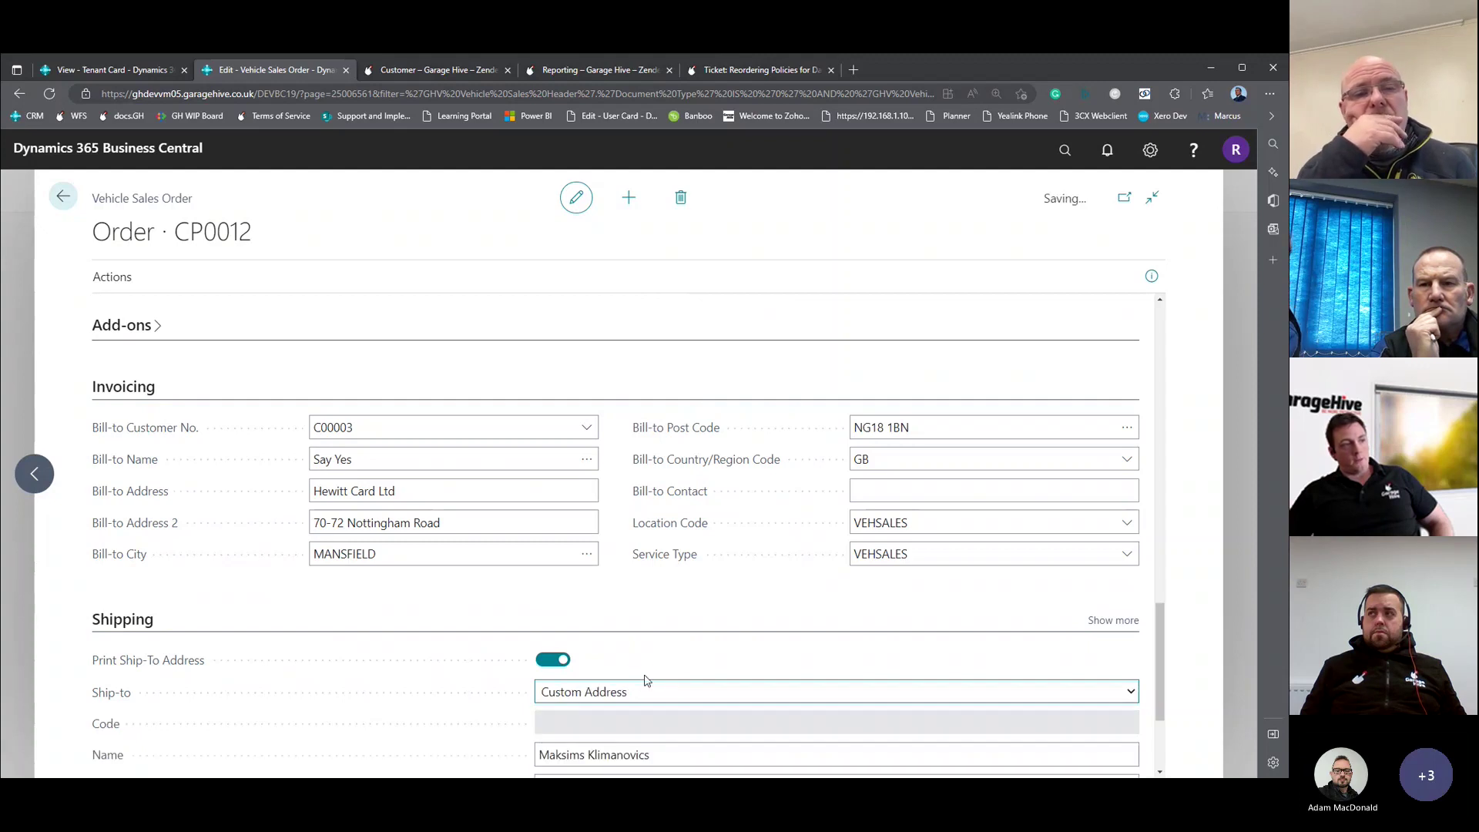
scroll(654, 674, "down", 3)
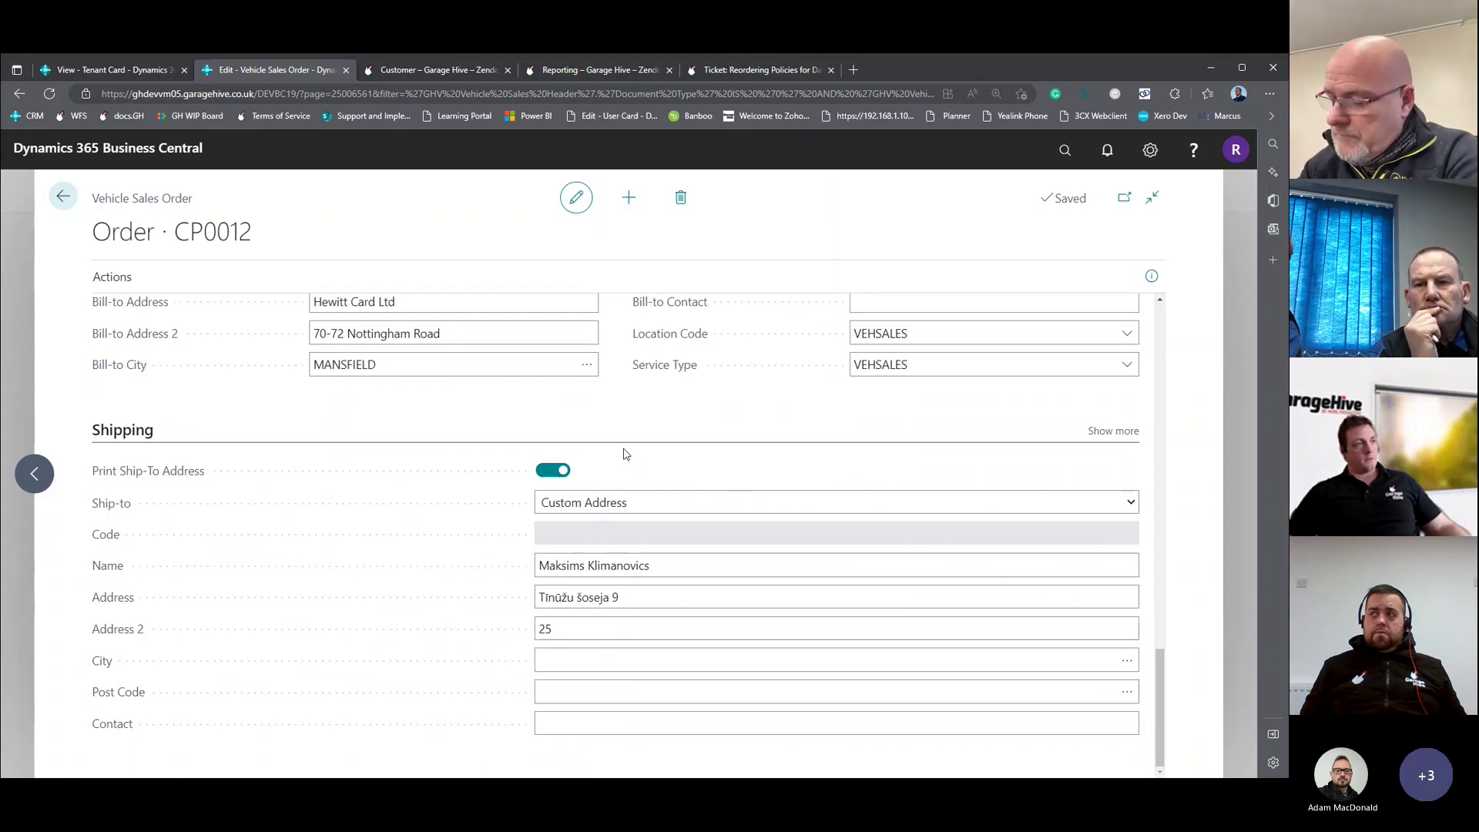
Turn off Print Ship-To Address in the order's shipping details.
left_click(561, 475)
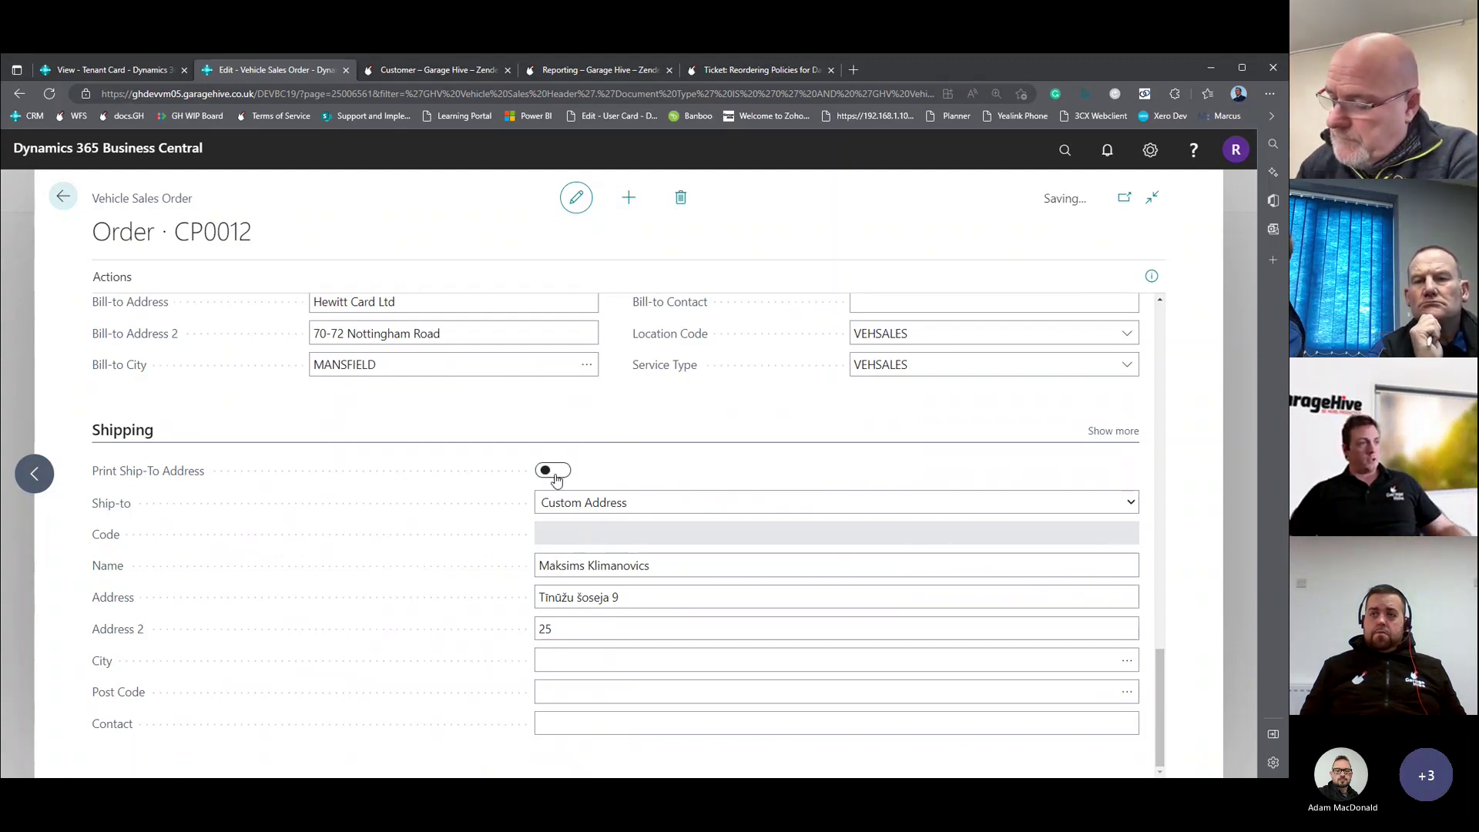
left_click(557, 477)
left_click(557, 477)
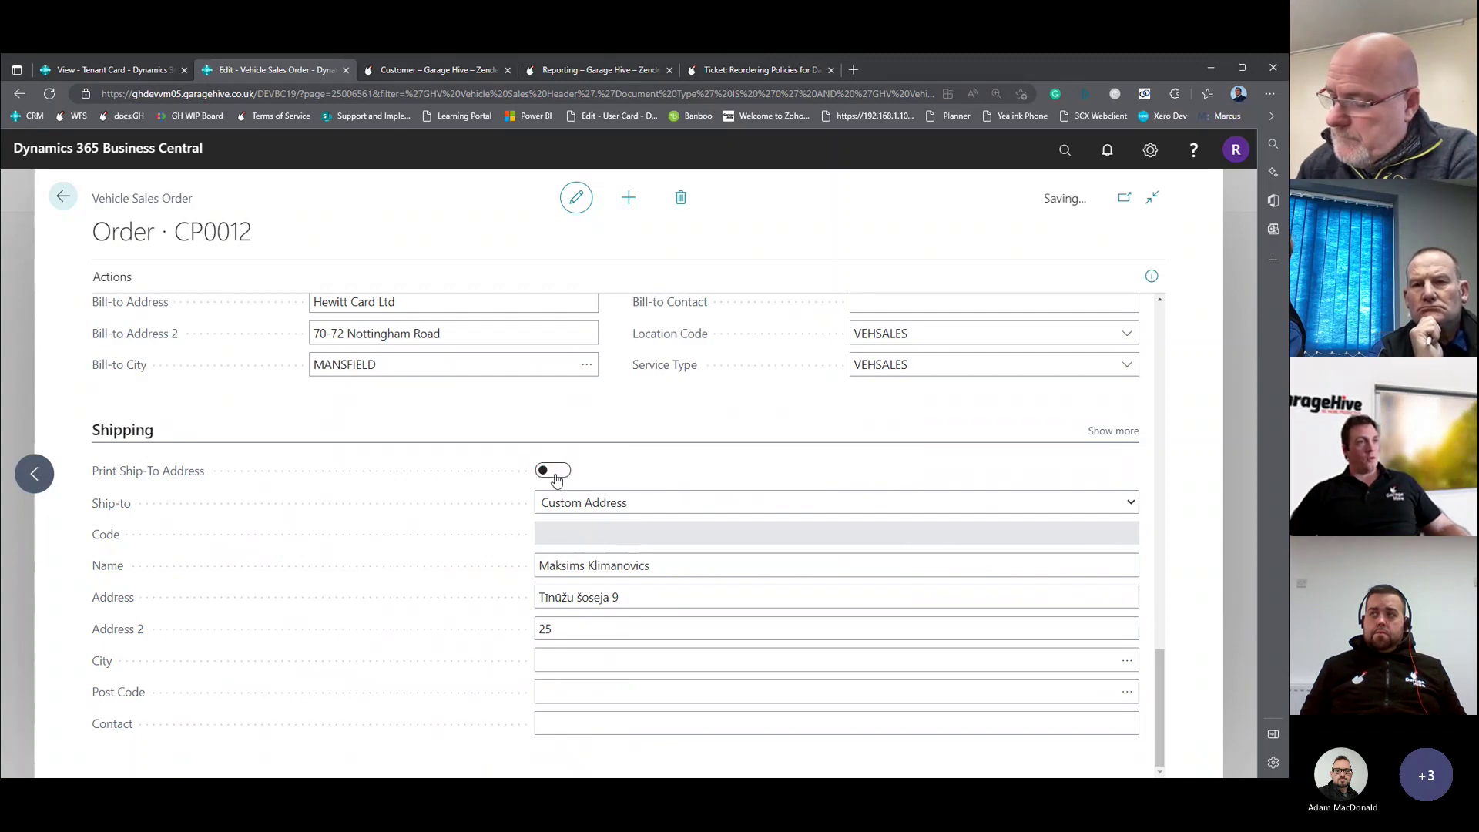
Show the order's related sales and purchase documents, look through its posted sales invoices, and return to the order.
scroll(557, 479, "up", 4)
scroll(763, 480, "up", 5)
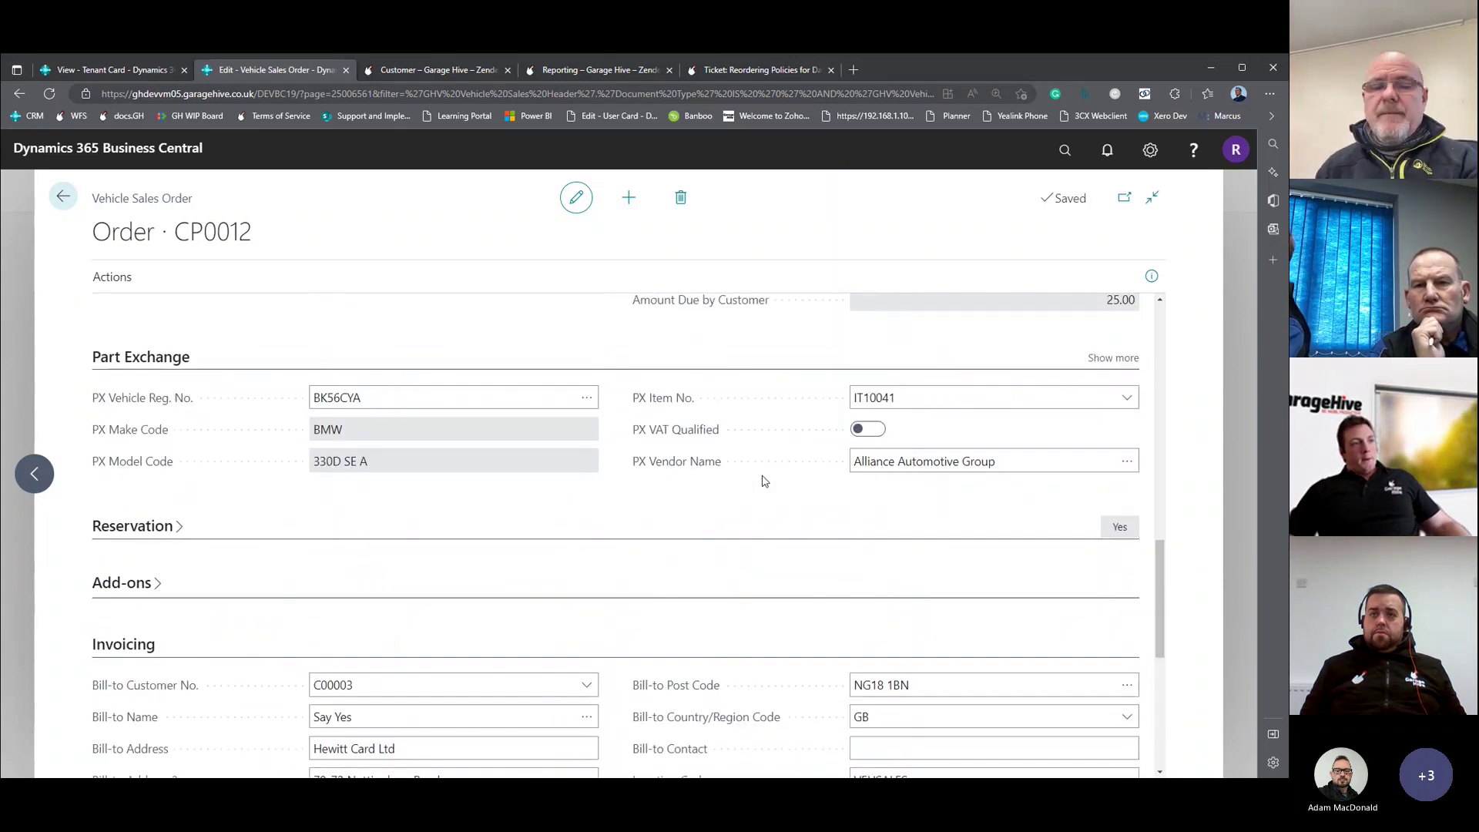
left_click(1151, 275)
scroll(1117, 423, "down", 5)
scroll(1007, 591, "down", 2)
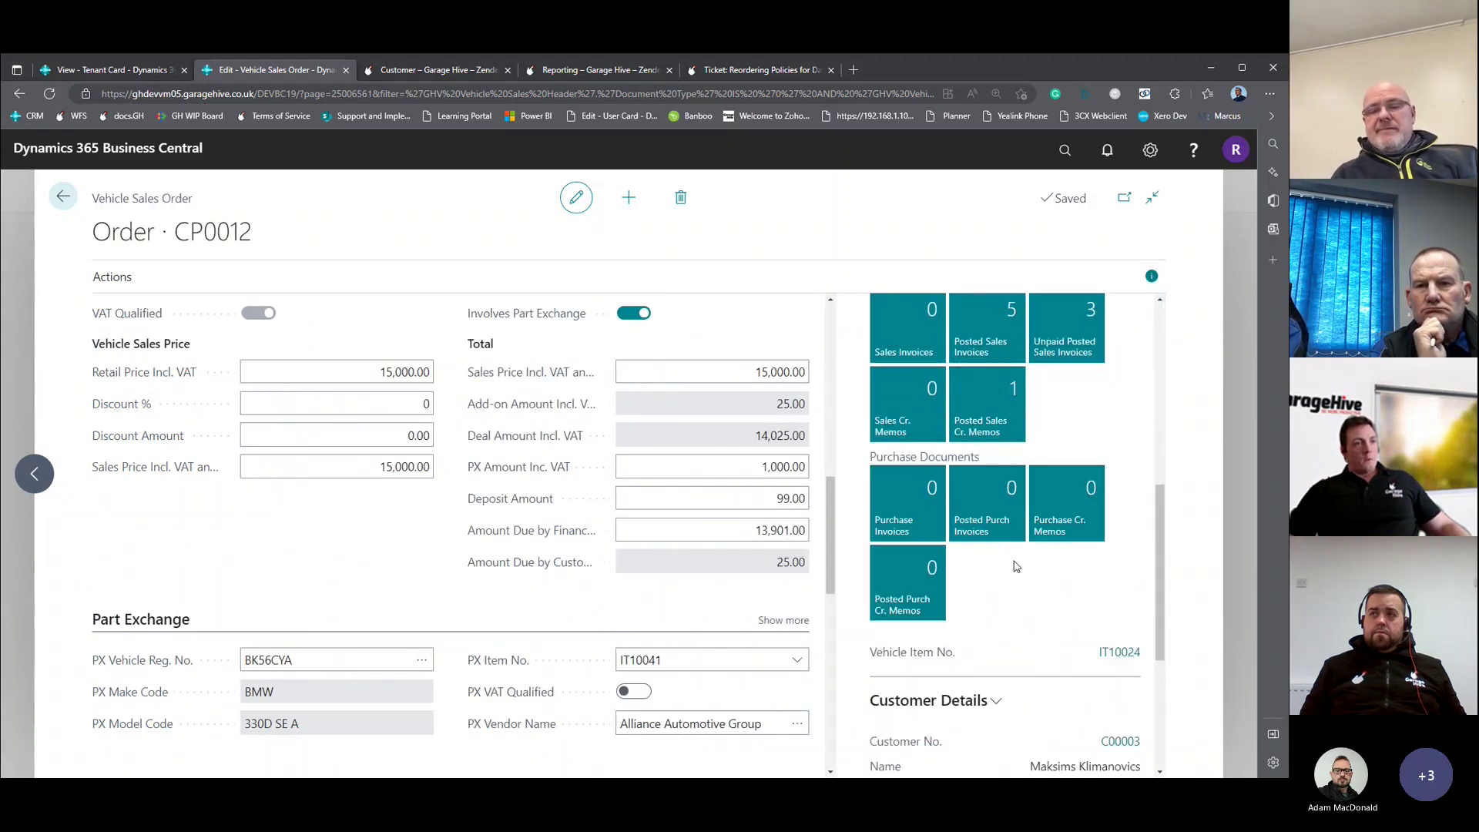
scroll(994, 477, "up", 2)
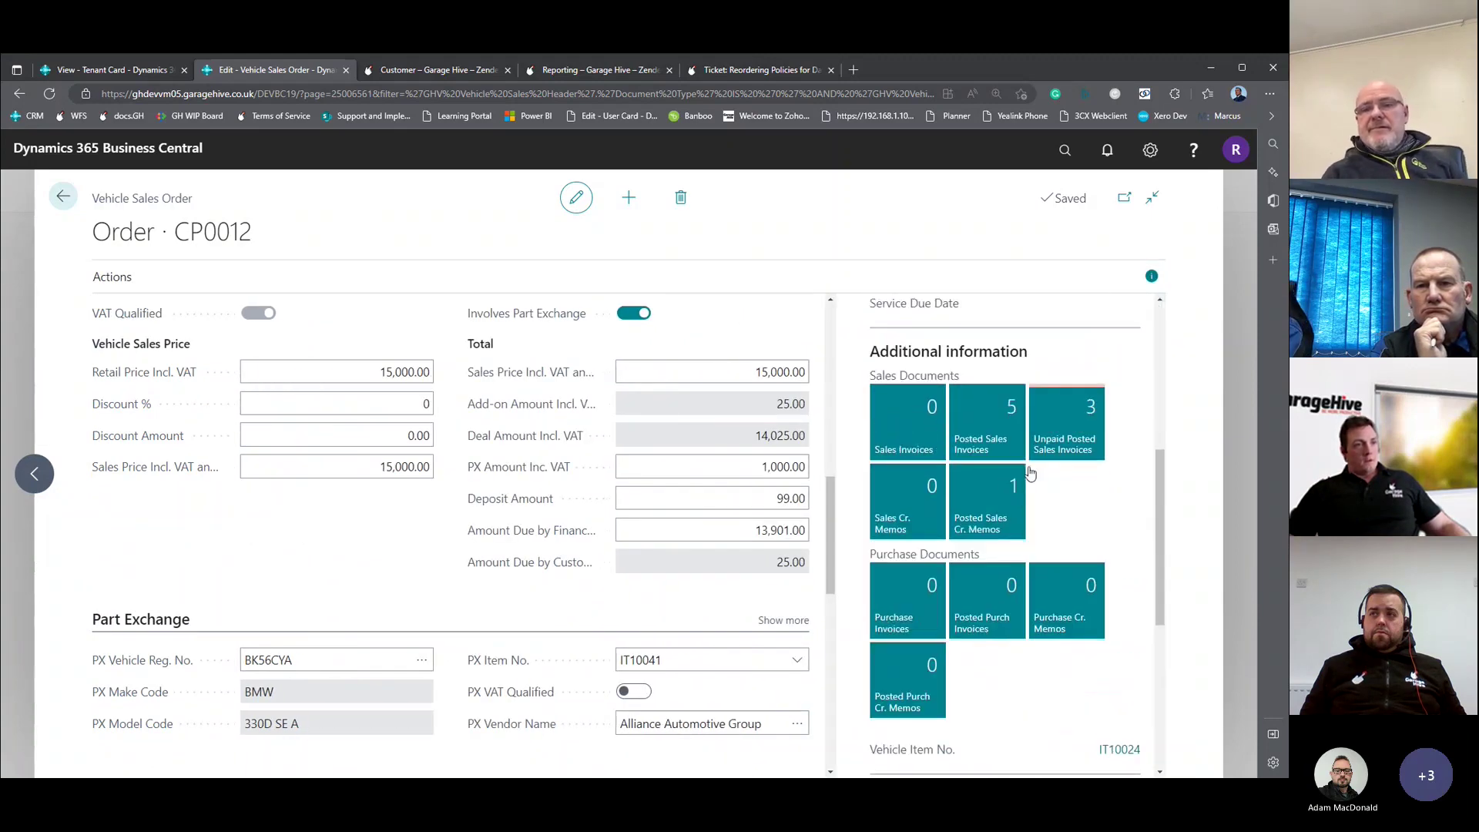
left_click(989, 451)
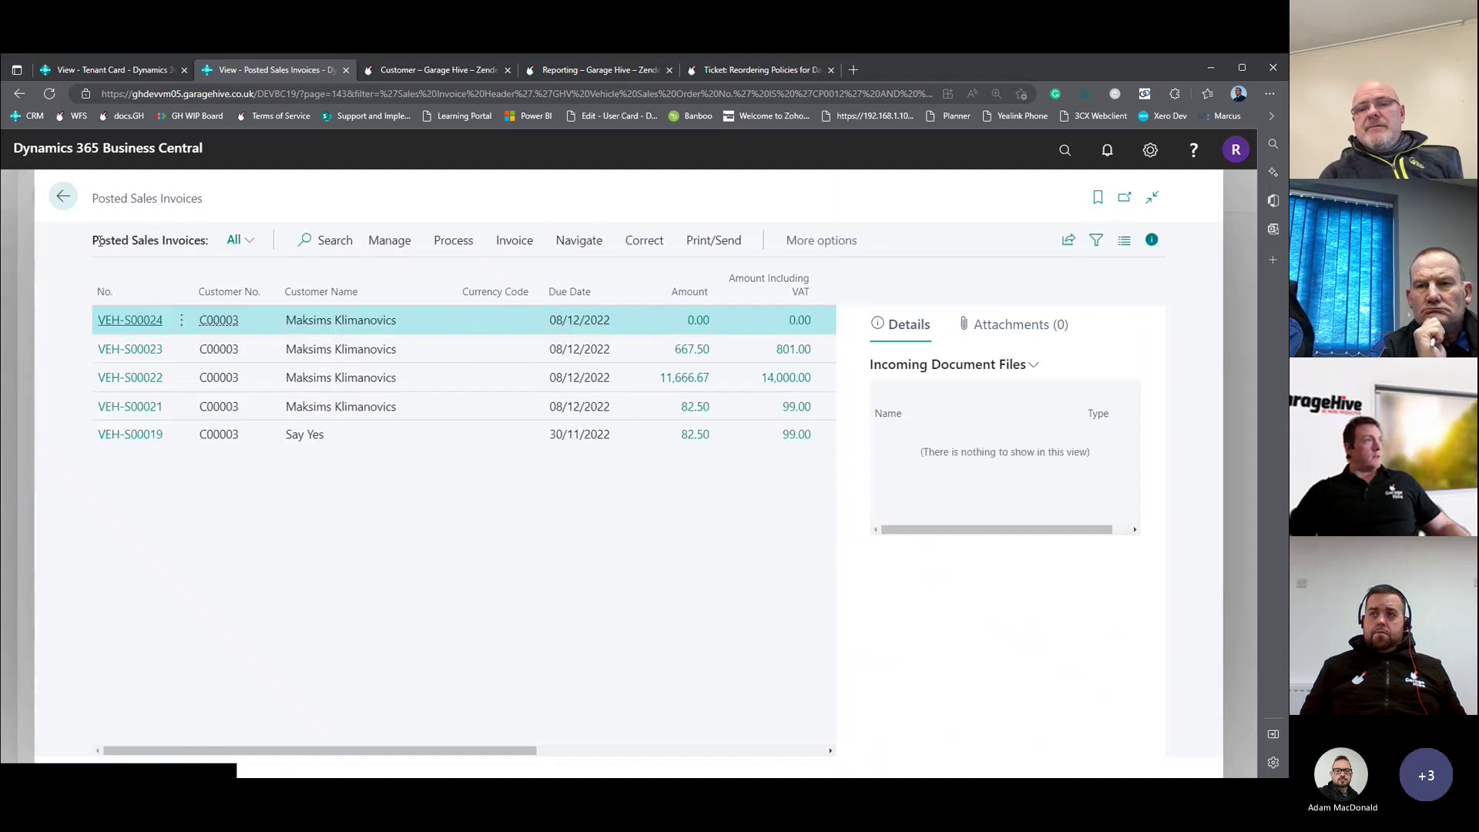
left_click(63, 196)
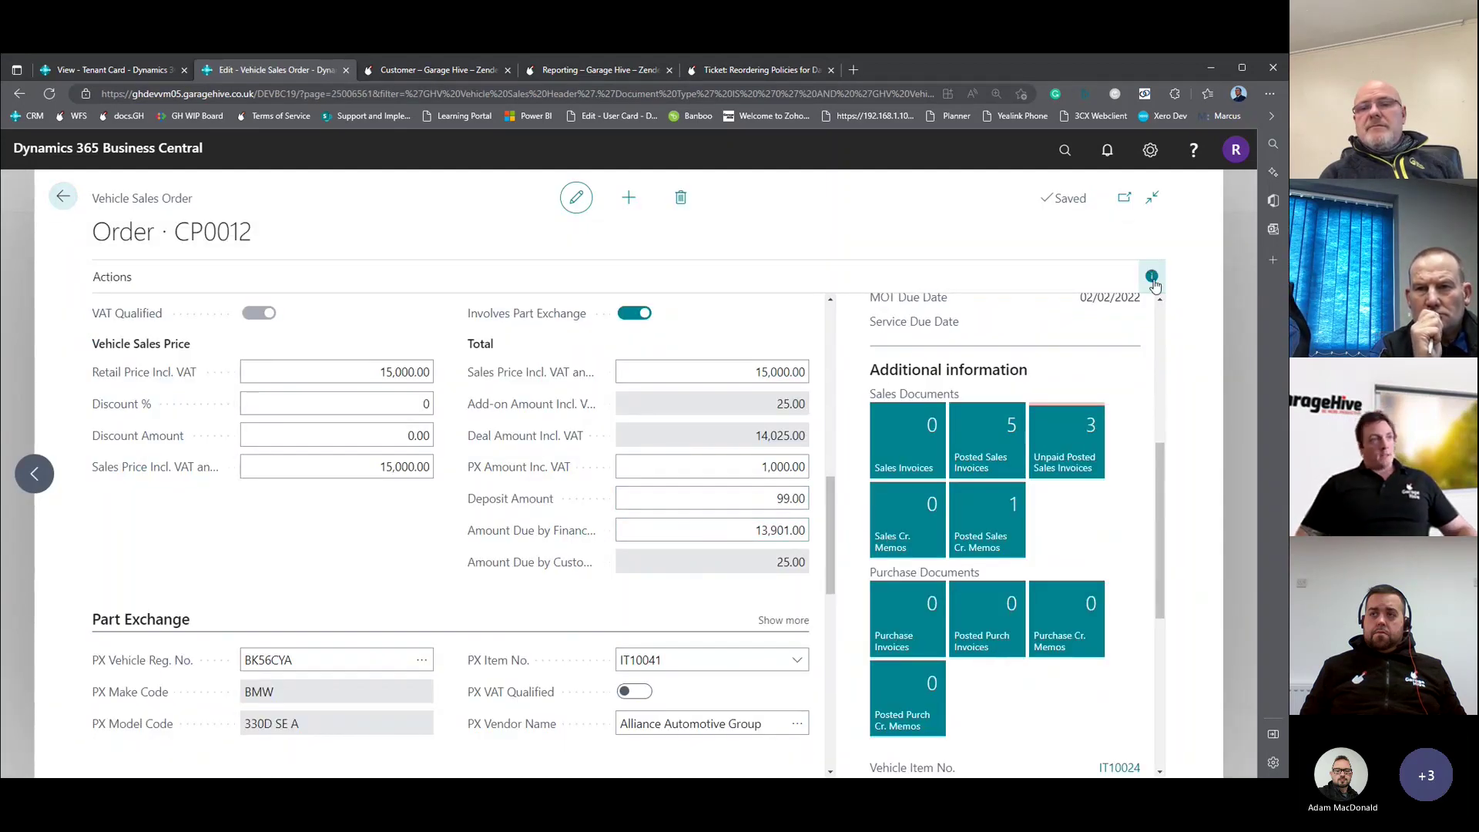
Pin the order's actions so they stay displayed and hide the details pane.
left_click(106, 284)
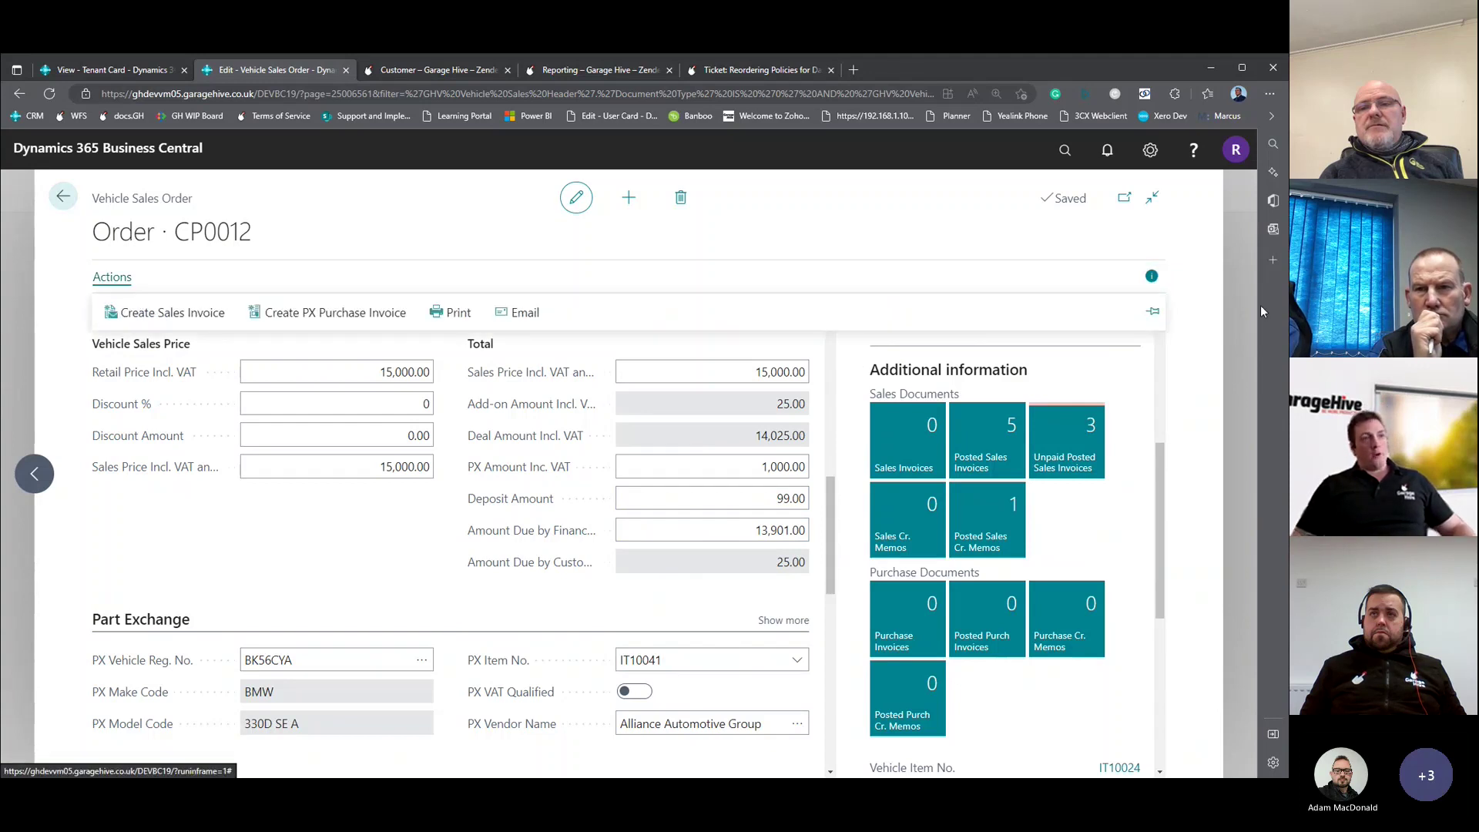
left_click(1154, 316)
left_click(1151, 275)
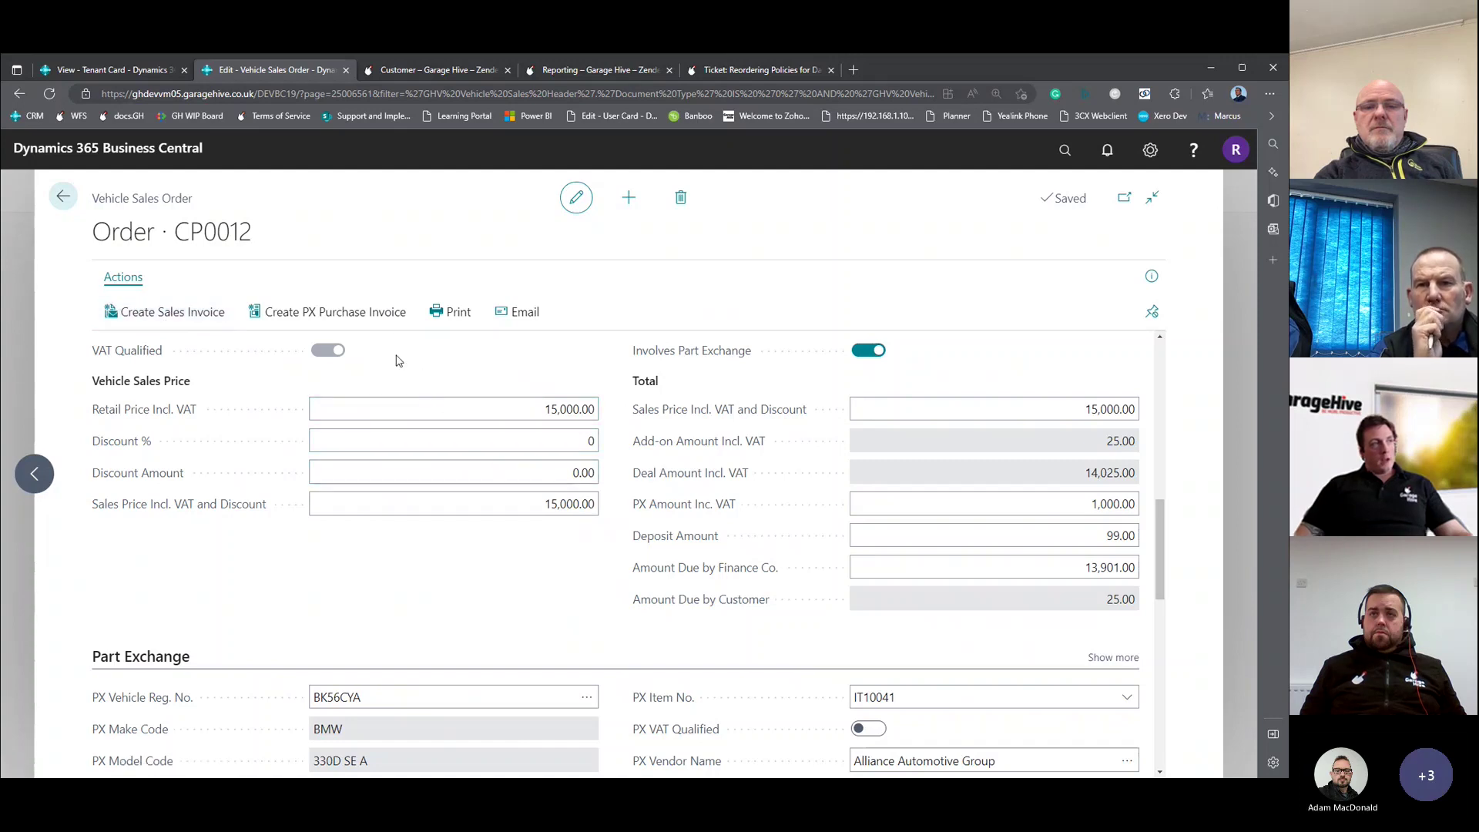
Create a sales invoice from the order as a Deposit invoice, agreeing to an additional invoice despite the existing one.
left_click(171, 312)
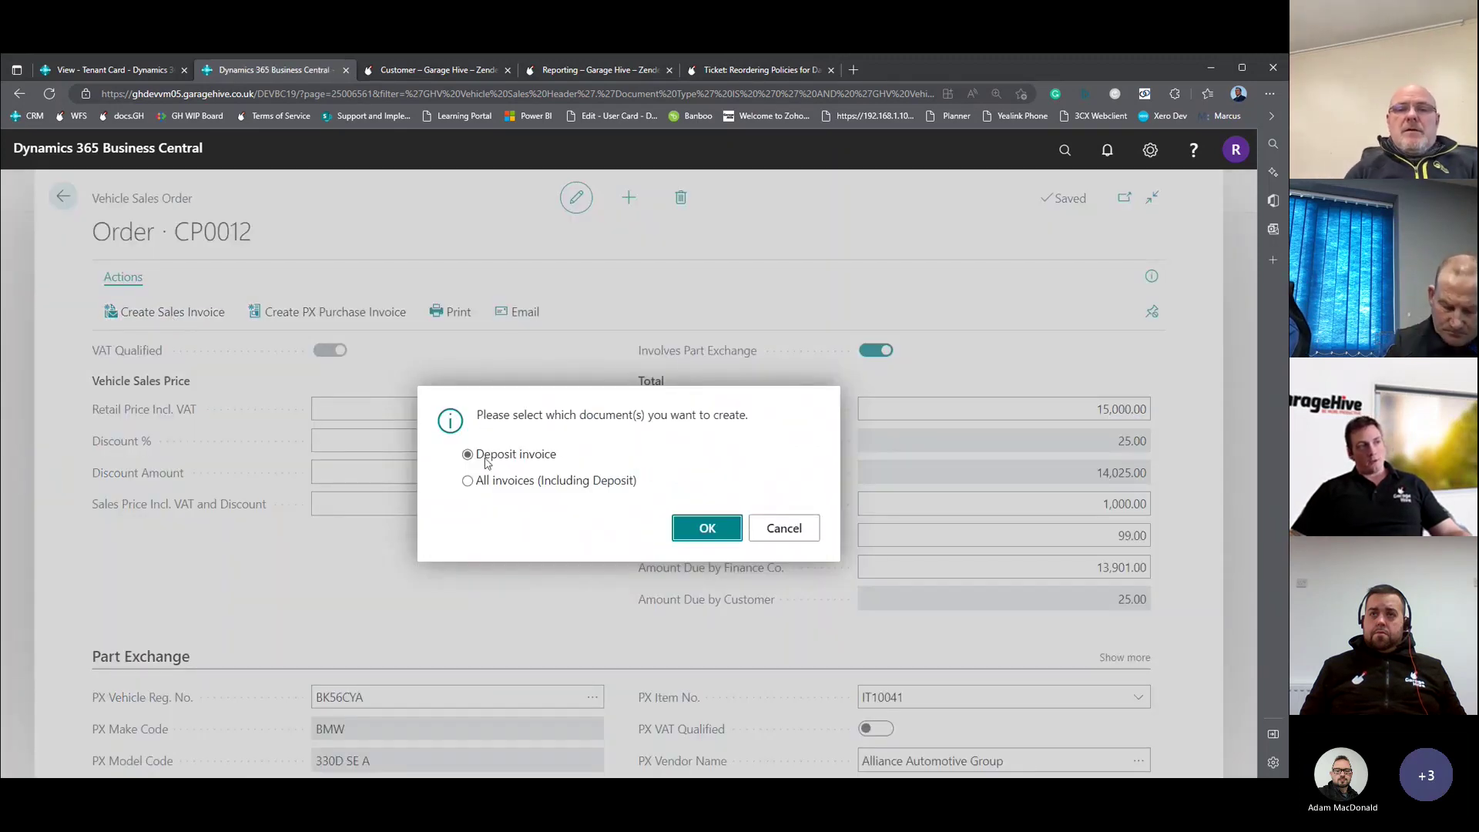
left_click_drag(484, 454, 553, 459)
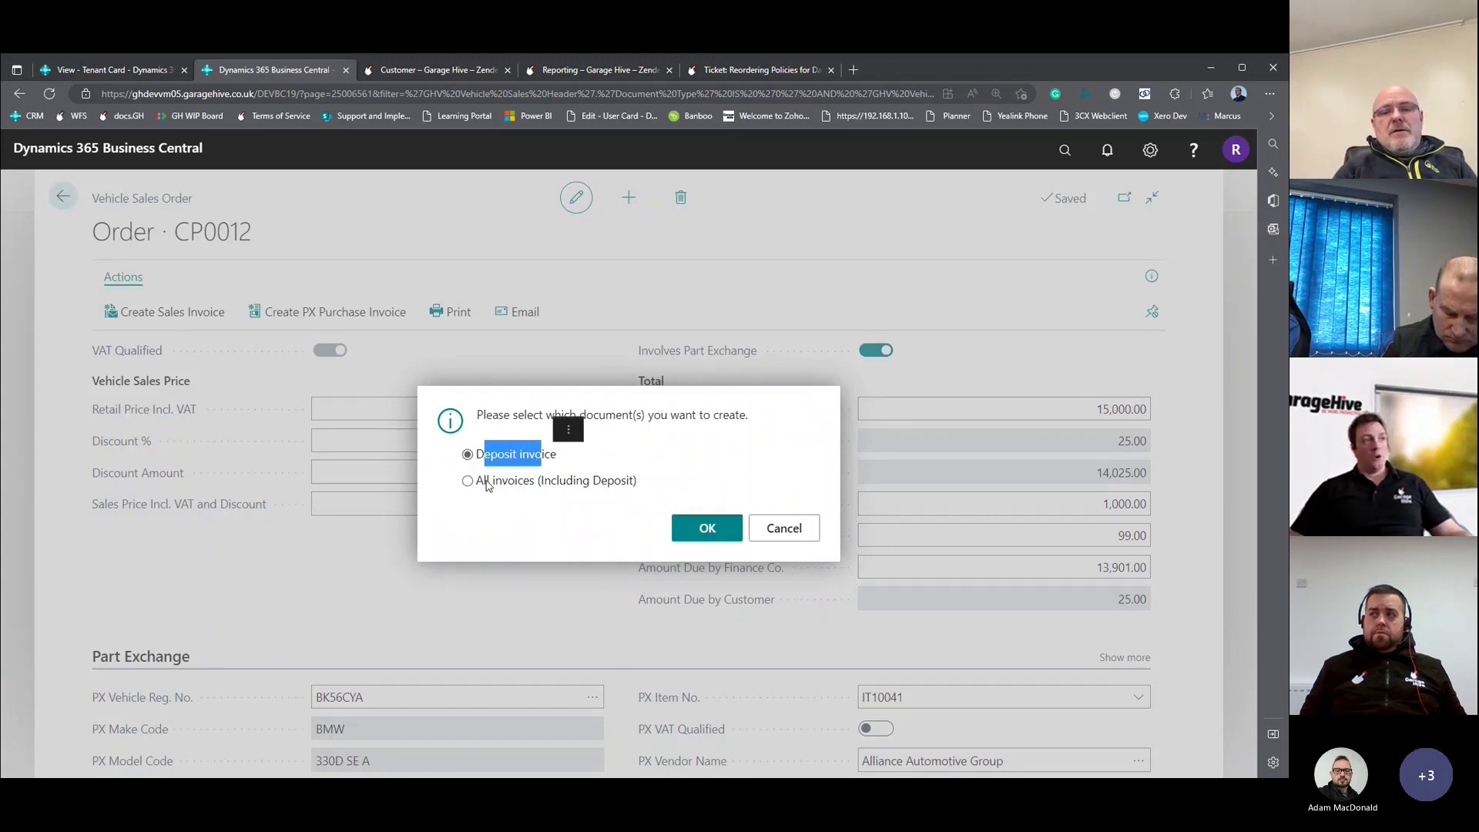
left_click_drag(485, 481, 645, 487)
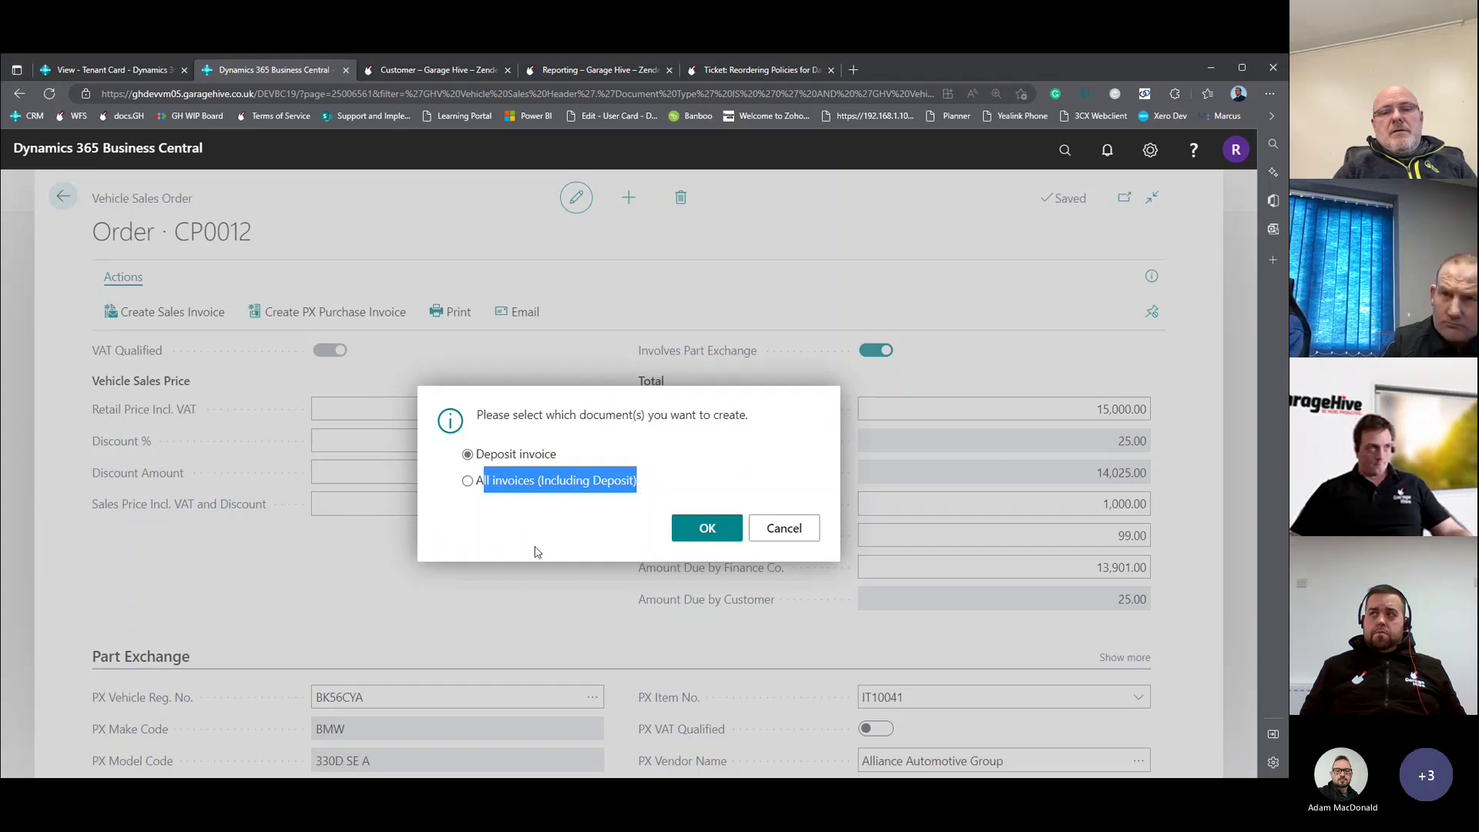
left_click(603, 502)
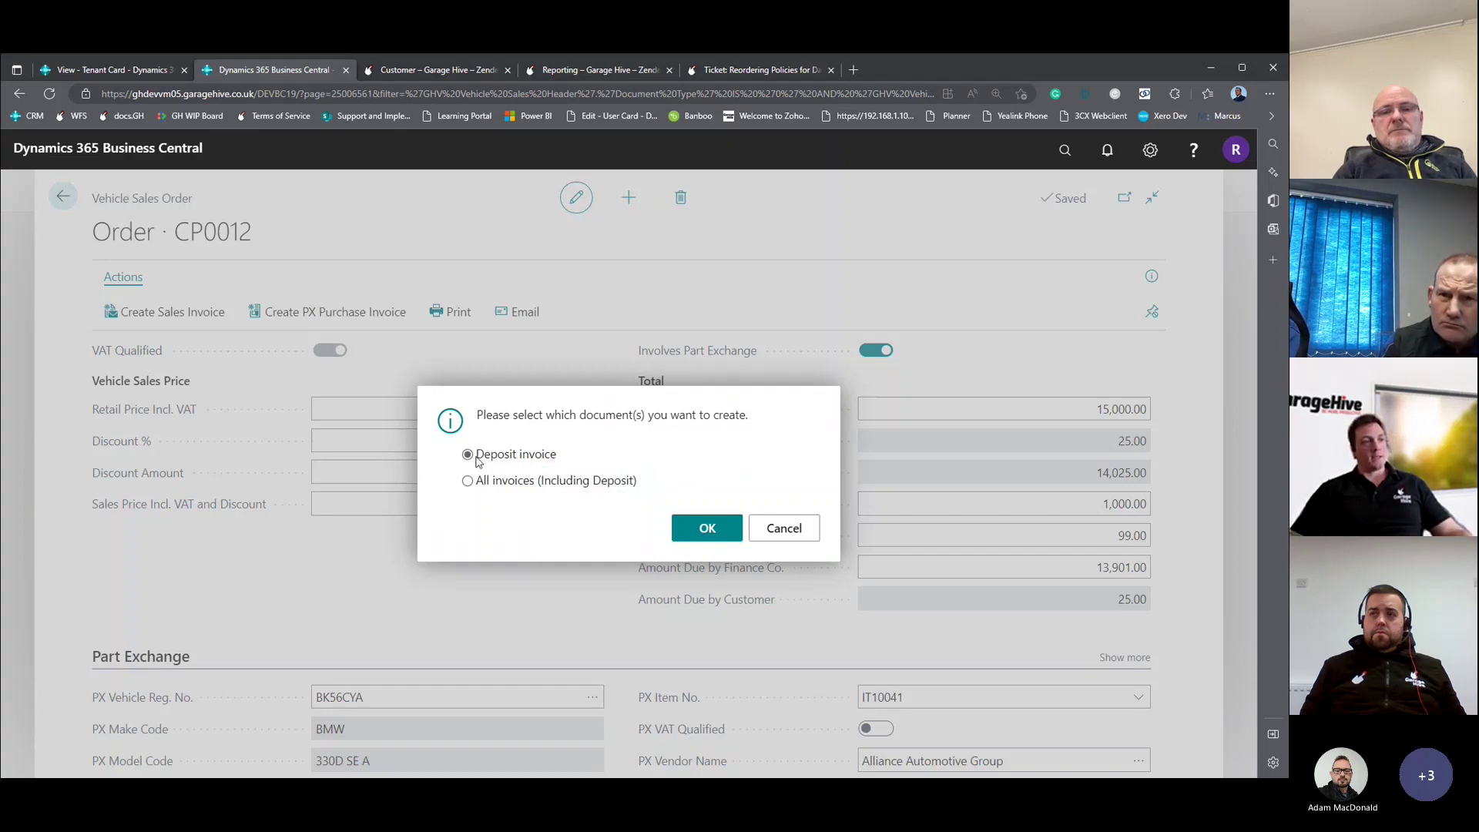
left_click(707, 528)
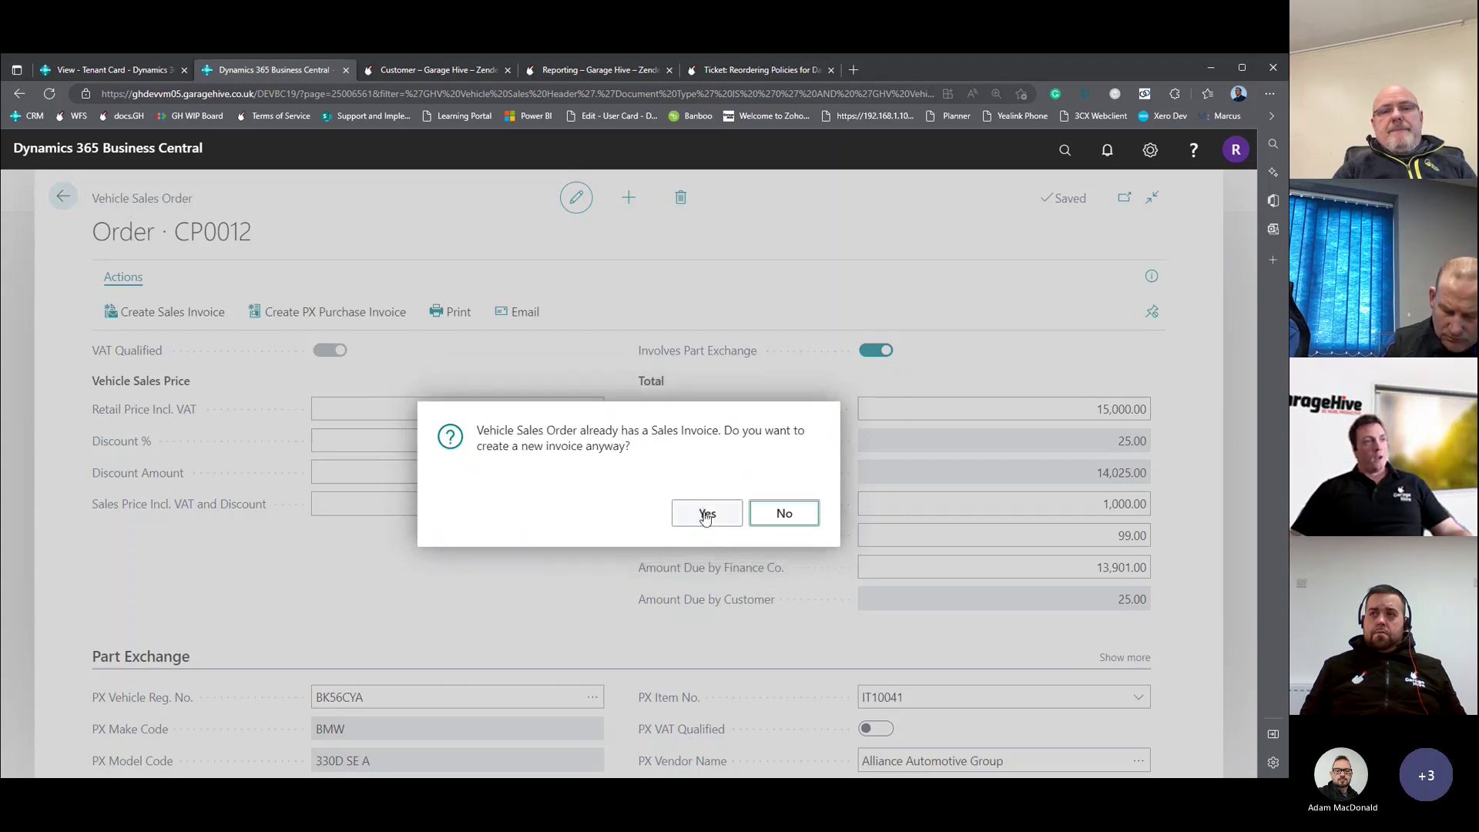
left_click(705, 512)
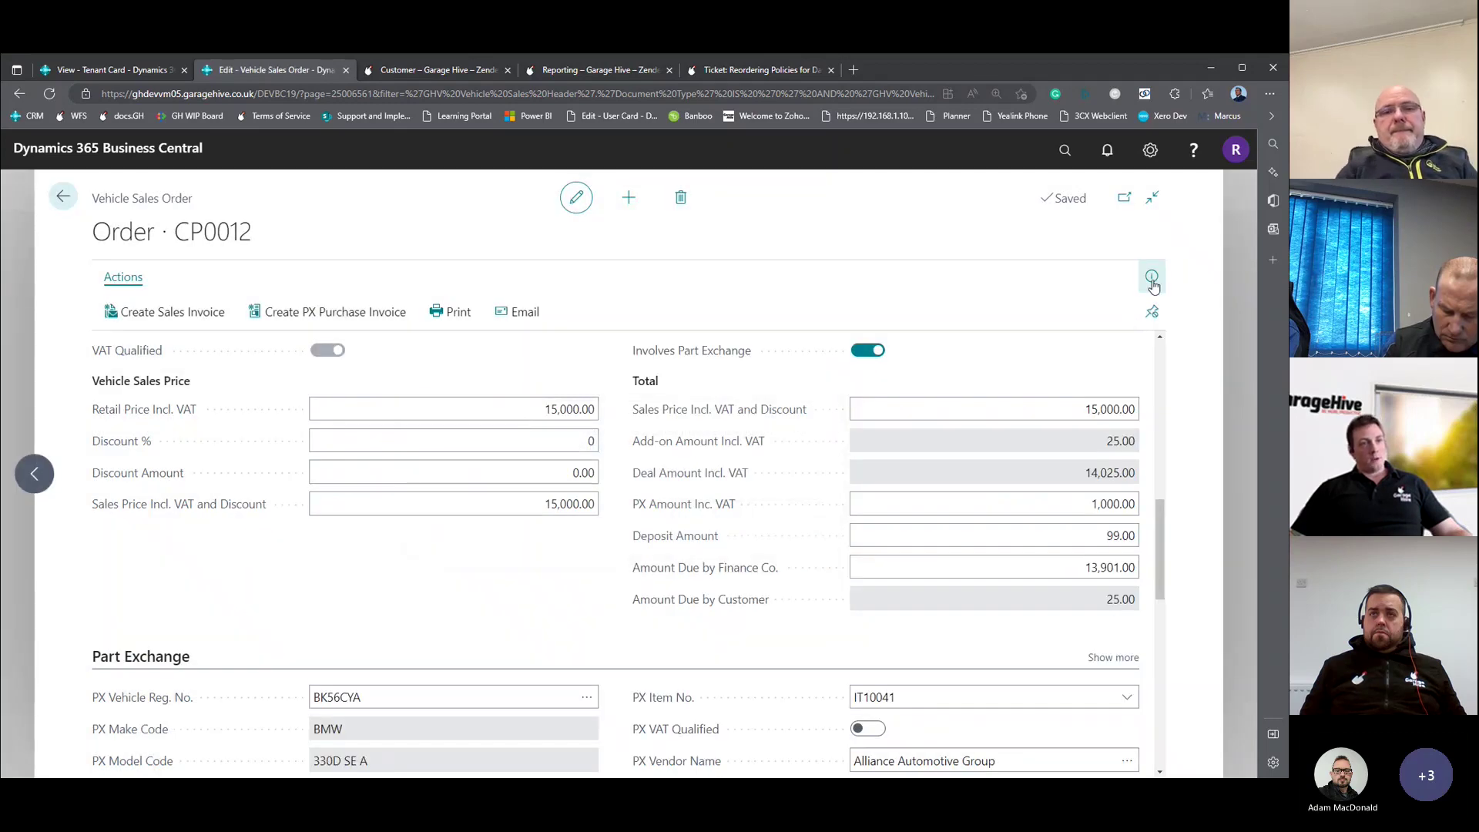
Open the order's unposted sales invoice from its related sales documents and check its Vehicle Sales Invoice Type.
left_click(1152, 276)
scroll(998, 559, "down", 3)
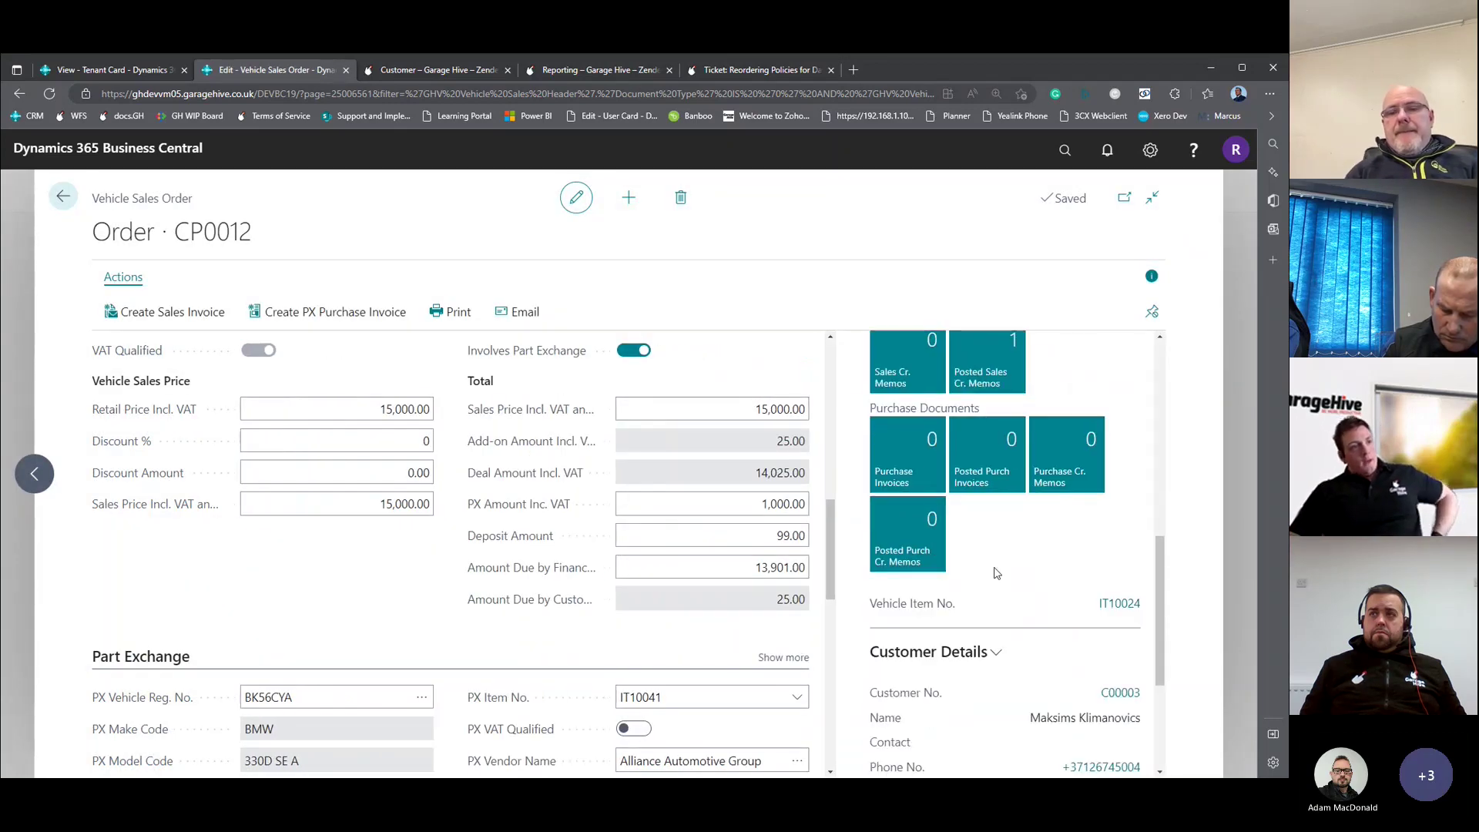
scroll(948, 462, "up", 2)
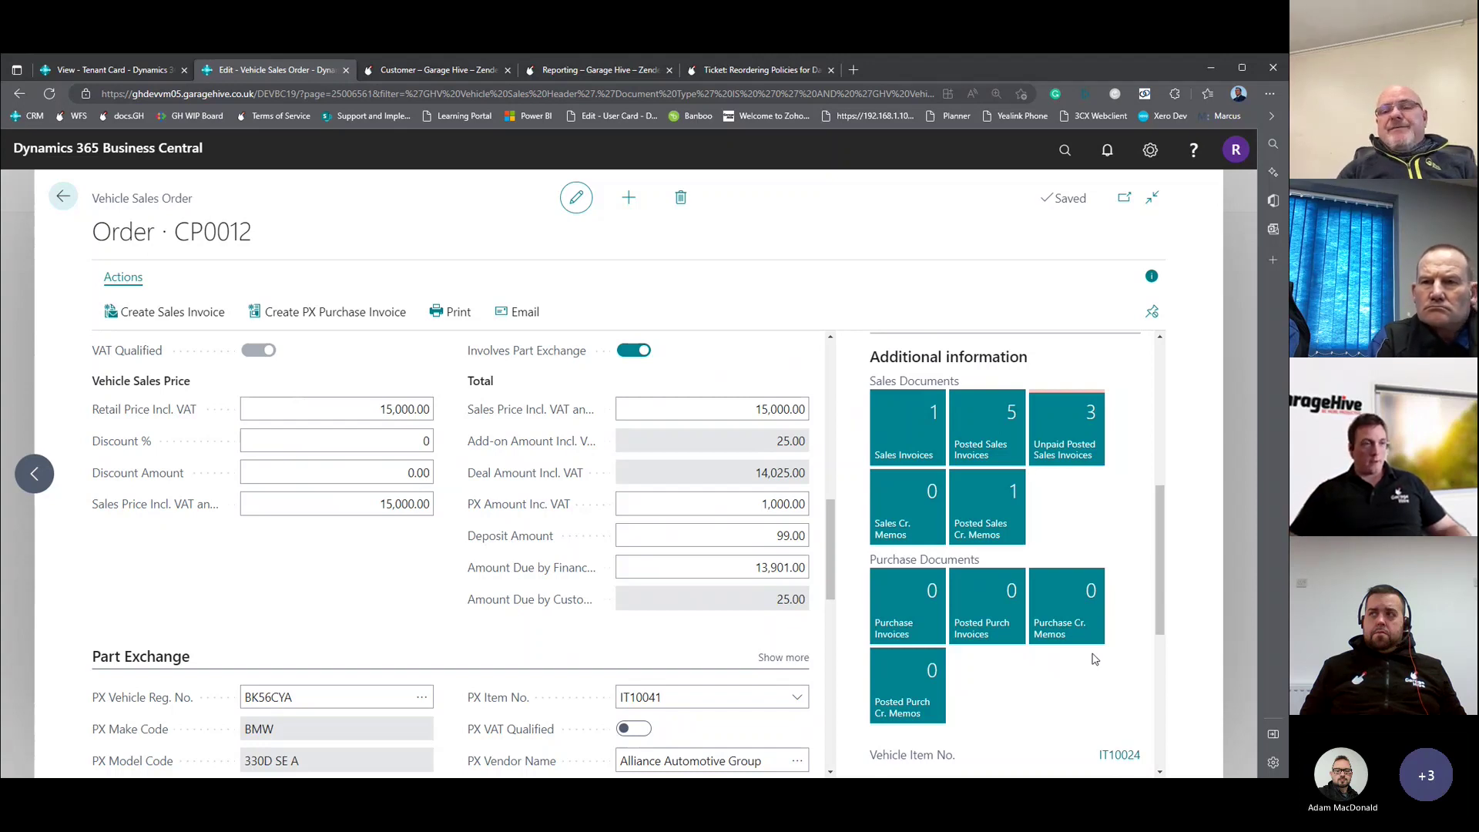
left_click(910, 447)
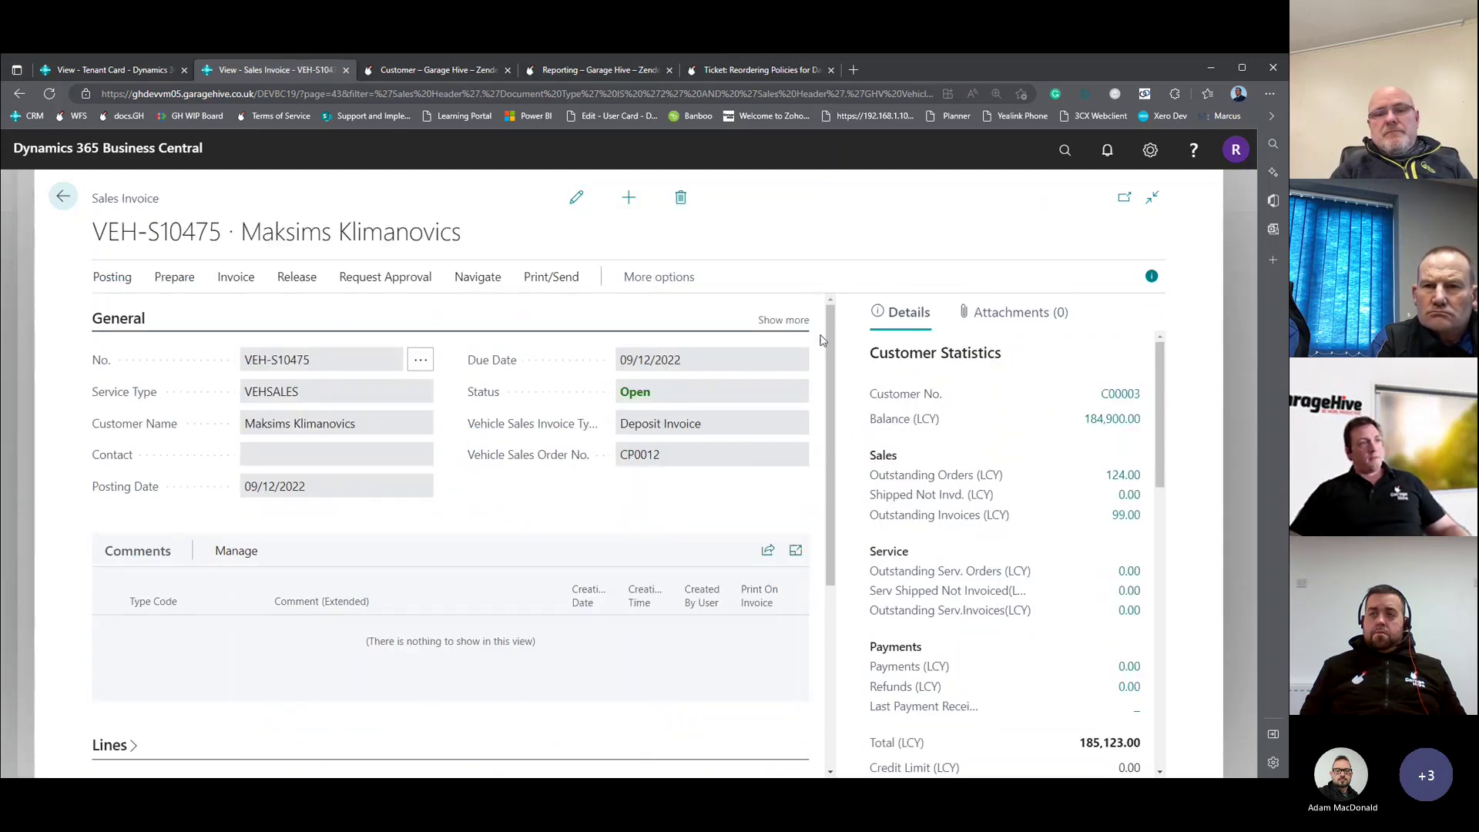
left_click(1151, 276)
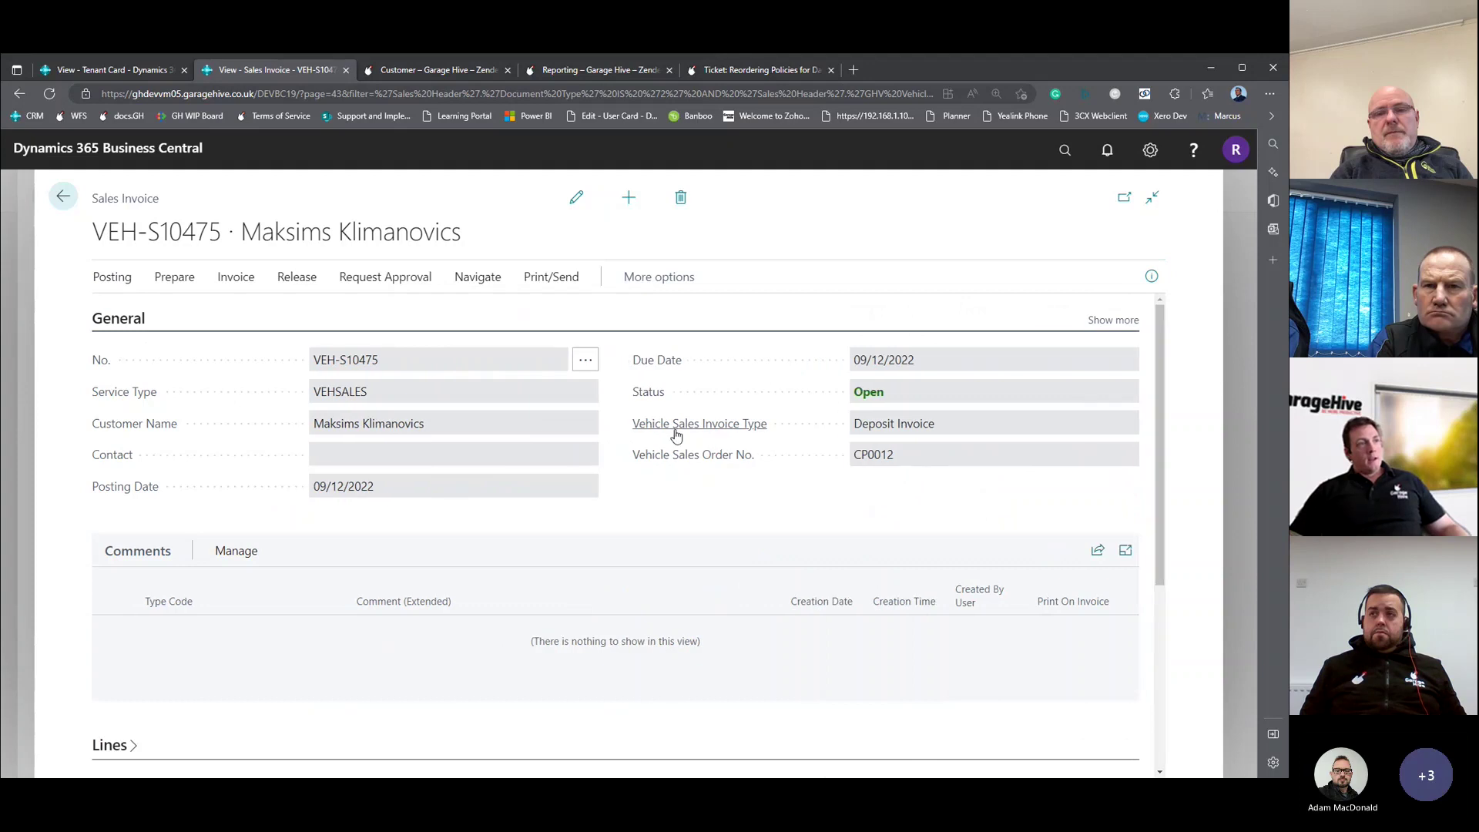
left_click_drag(635, 427, 941, 430)
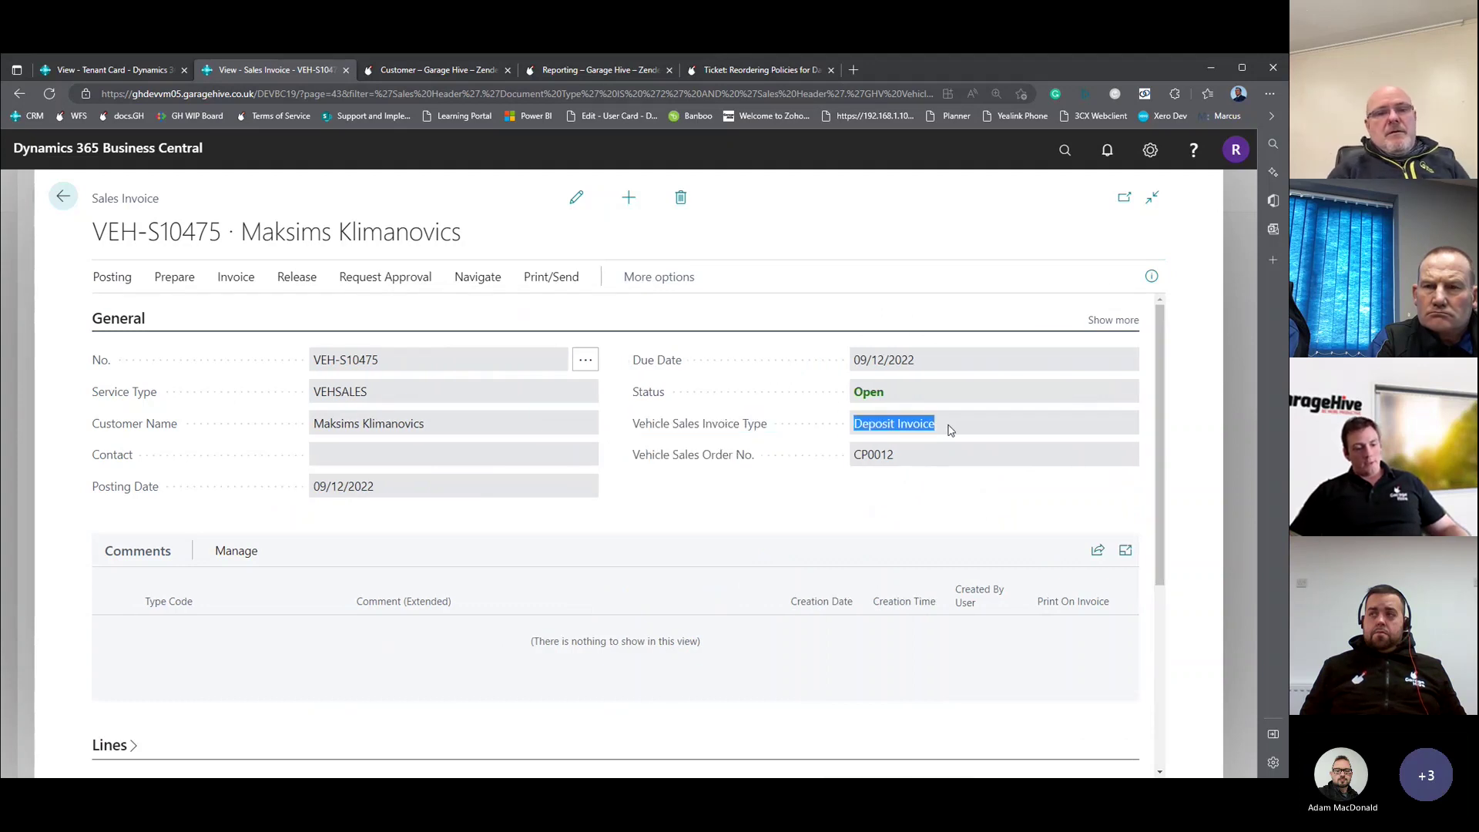
left_click_drag(631, 424, 956, 423)
left_click(690, 515)
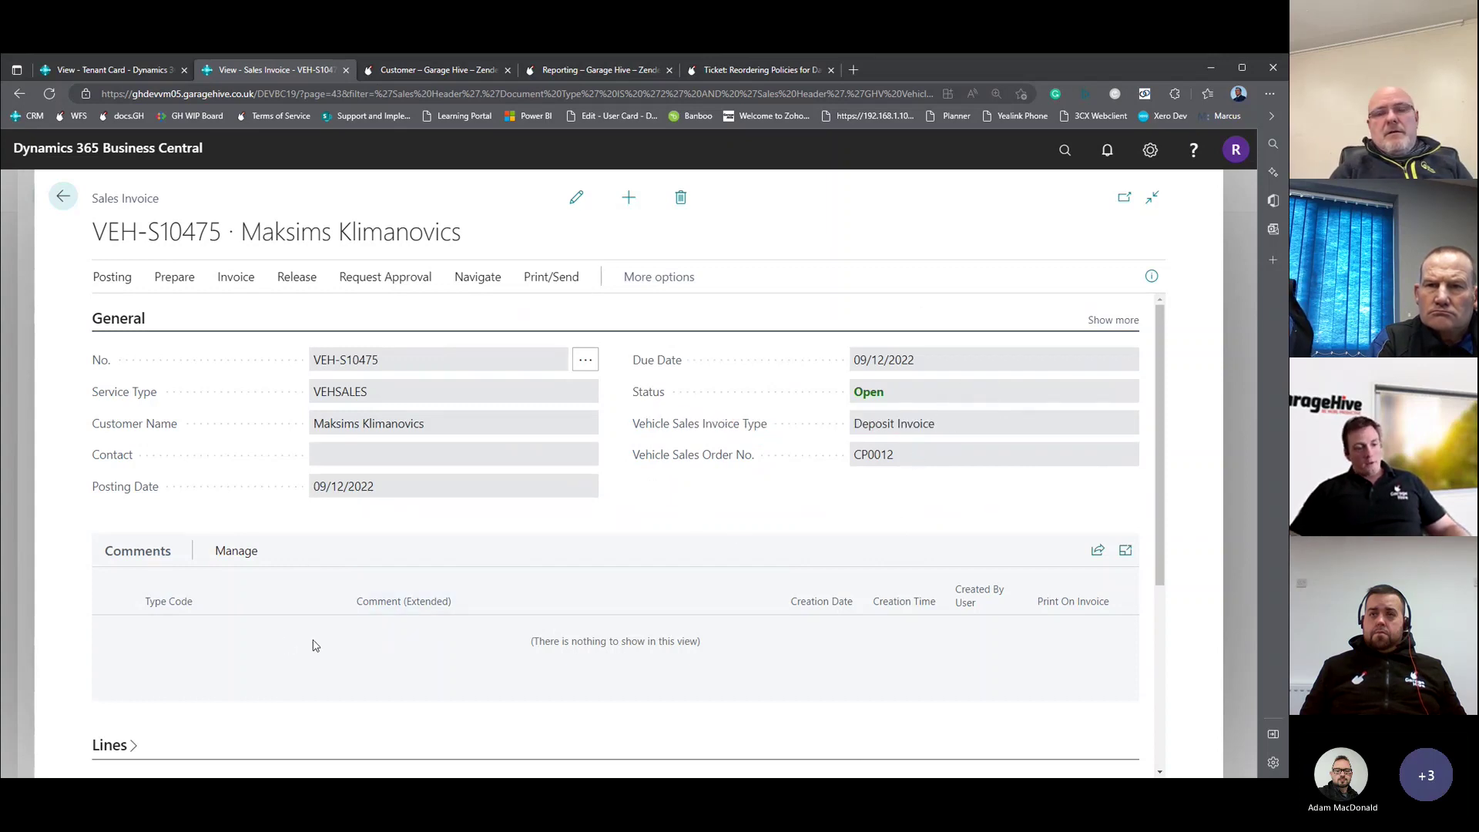
Collapse the invoice's comments, expand its lines, and review the deposit line's unit price including VAT and the invoice totals.
left_click(139, 552)
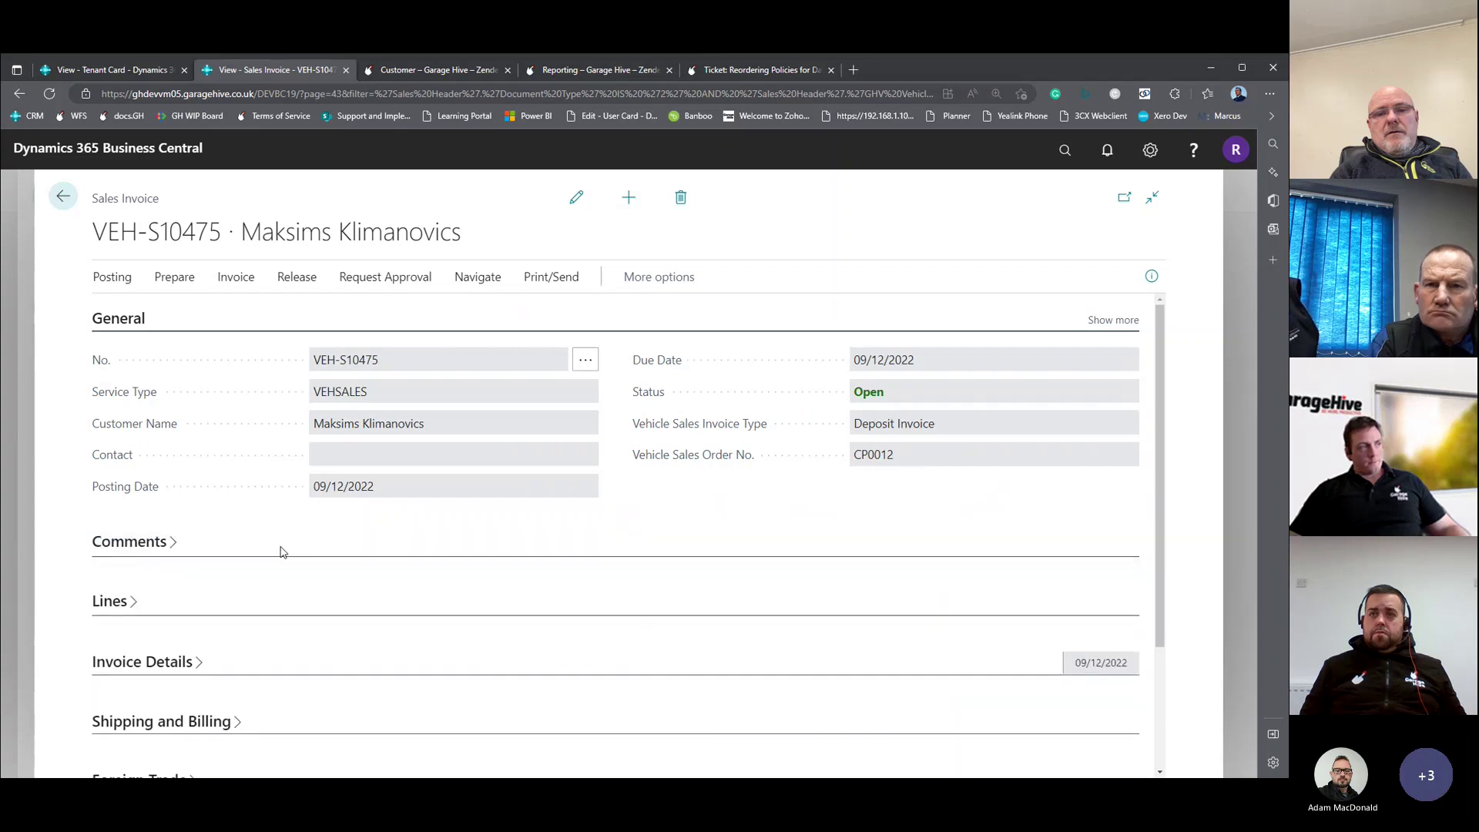
scroll(126, 565, "down", 1)
left_click(124, 548)
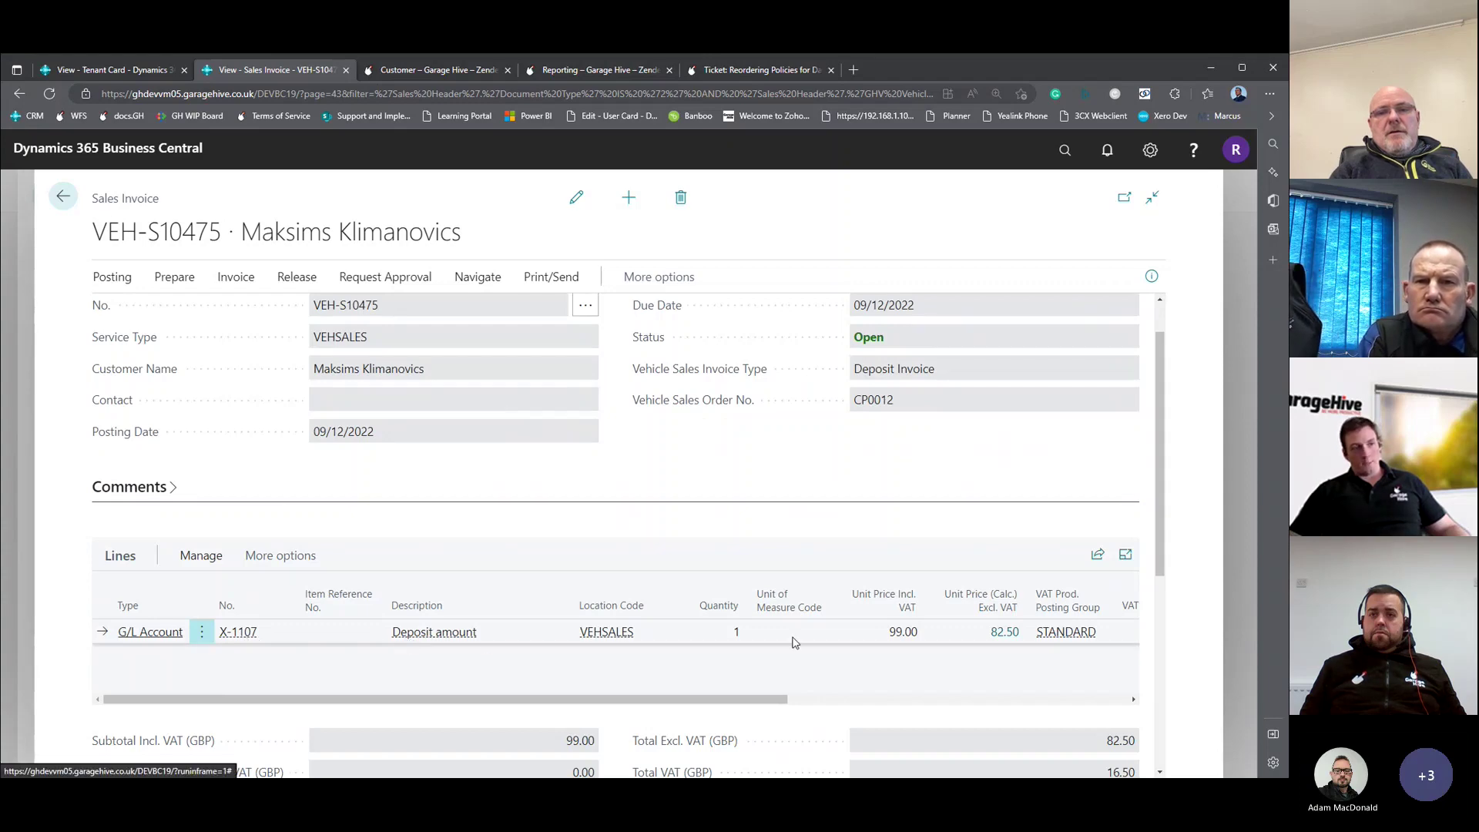
left_click(886, 637)
scroll(913, 661, "down", 1)
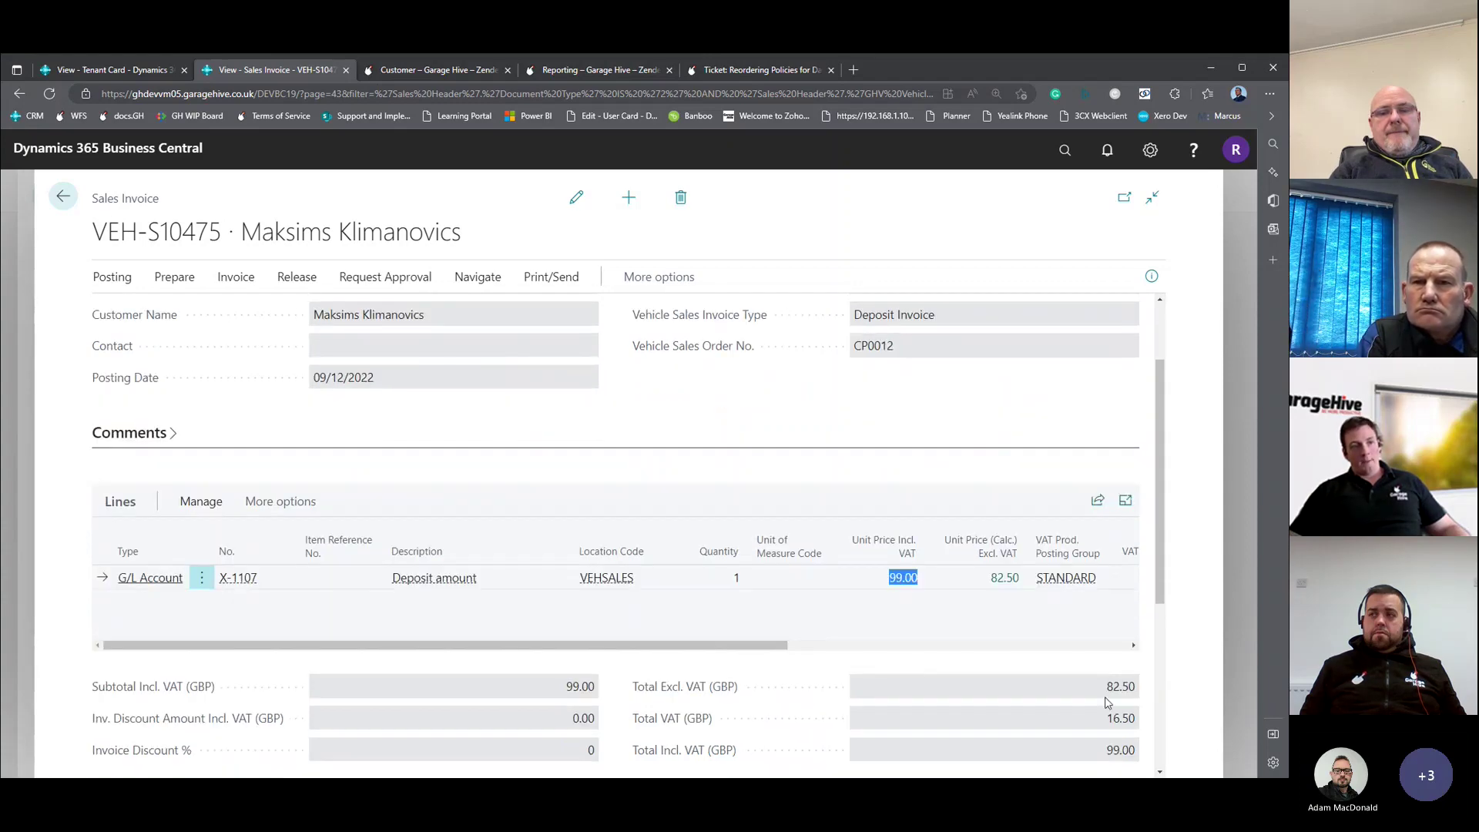
scroll(1107, 703, "down", 2)
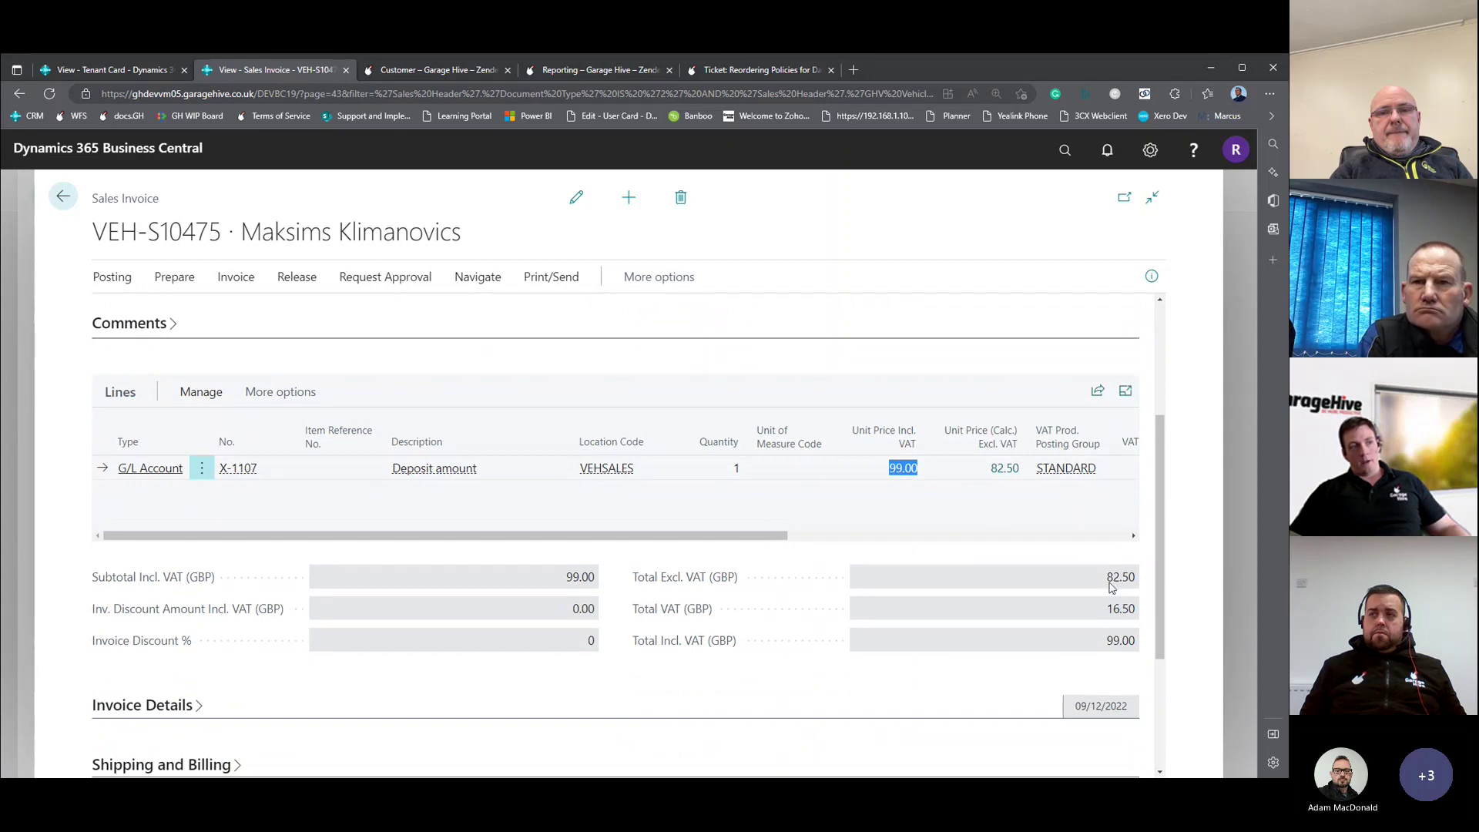
Check the deposit invoice's total including VAT and preview its Draft Sales Invoice printout fitted to the page width.
left_click_drag(1107, 579, 1144, 657)
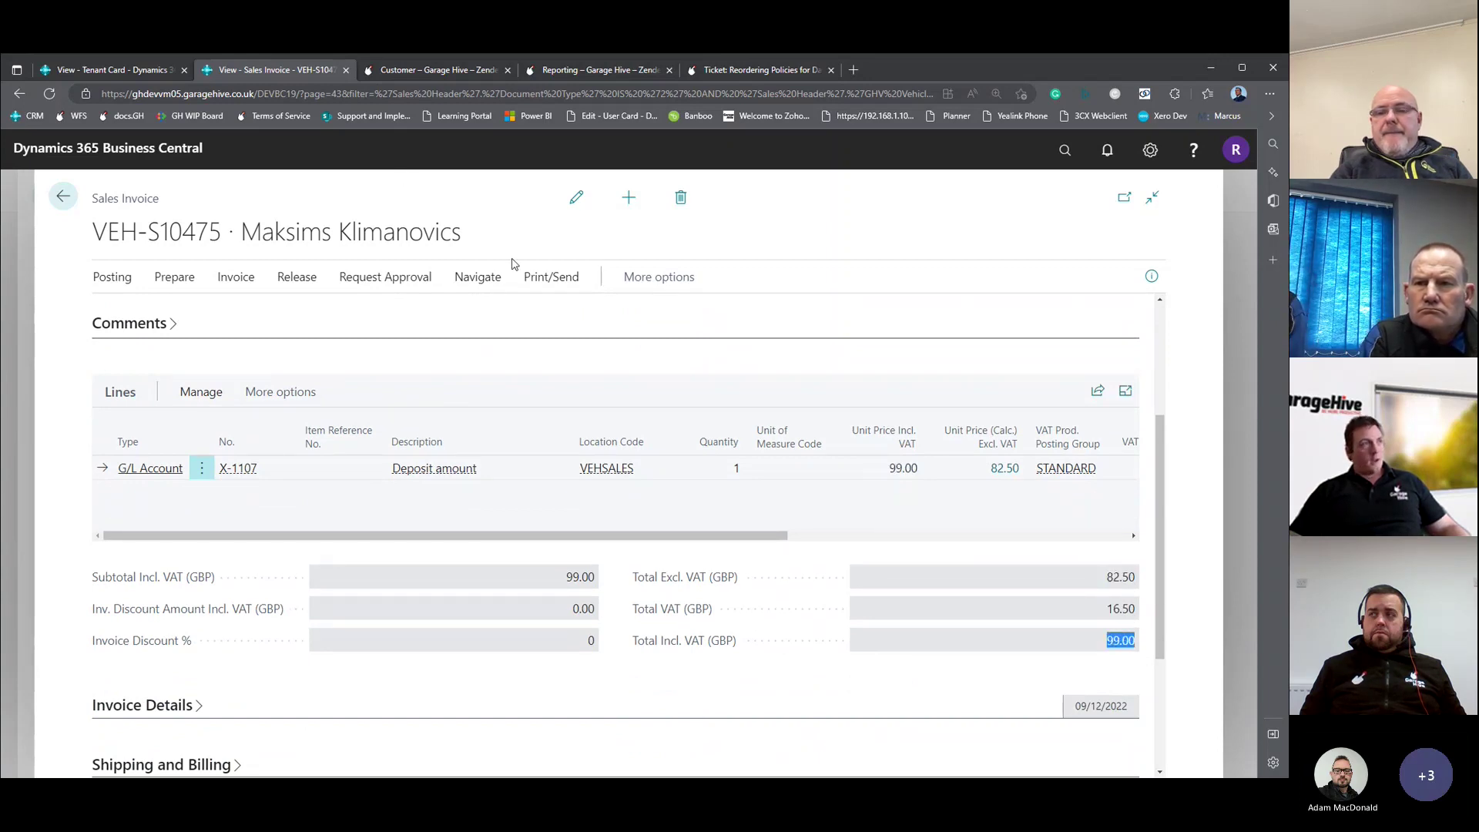
left_click(551, 277)
left_click(171, 321)
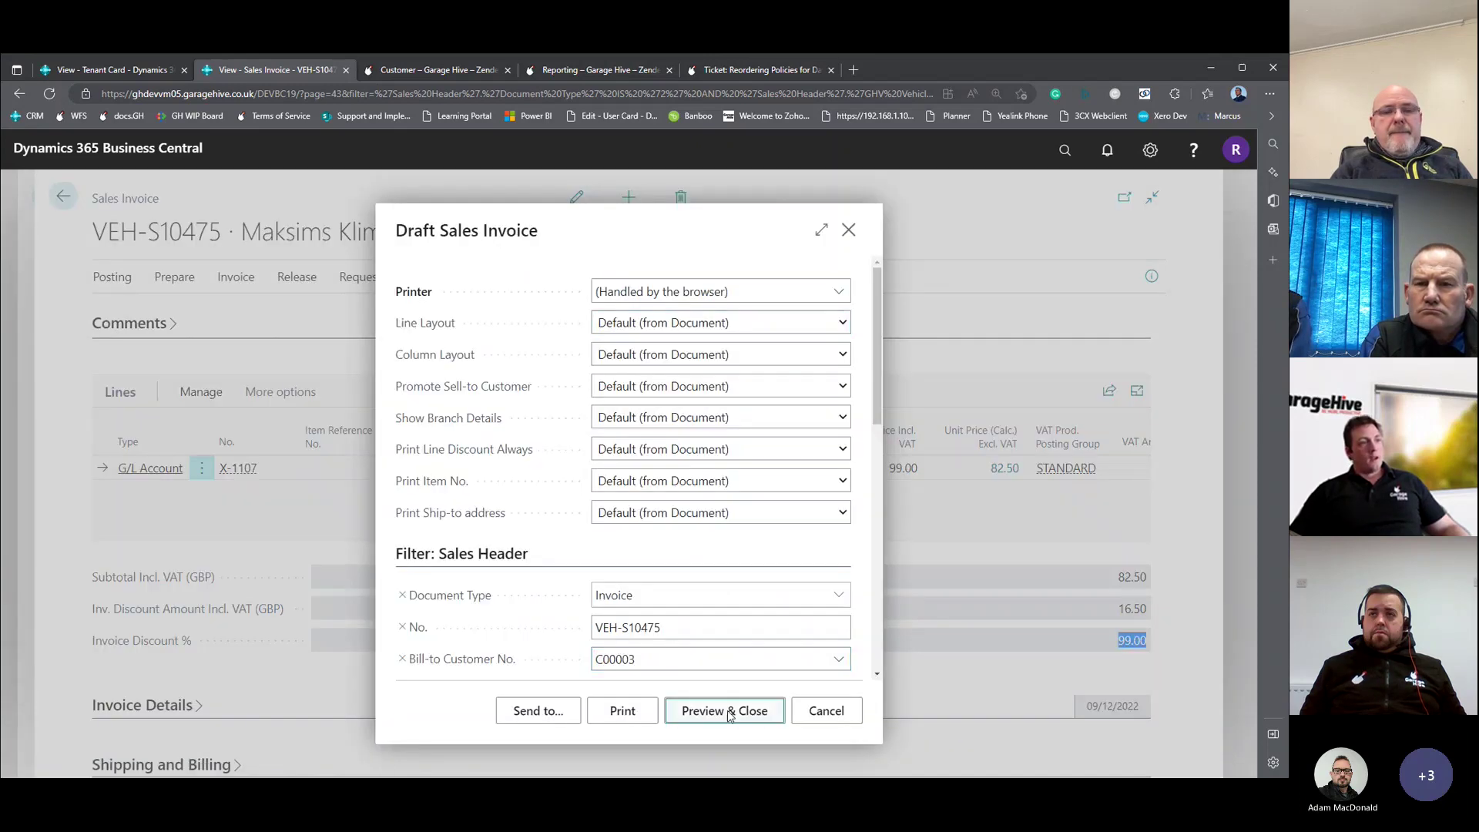
left_click(724, 710)
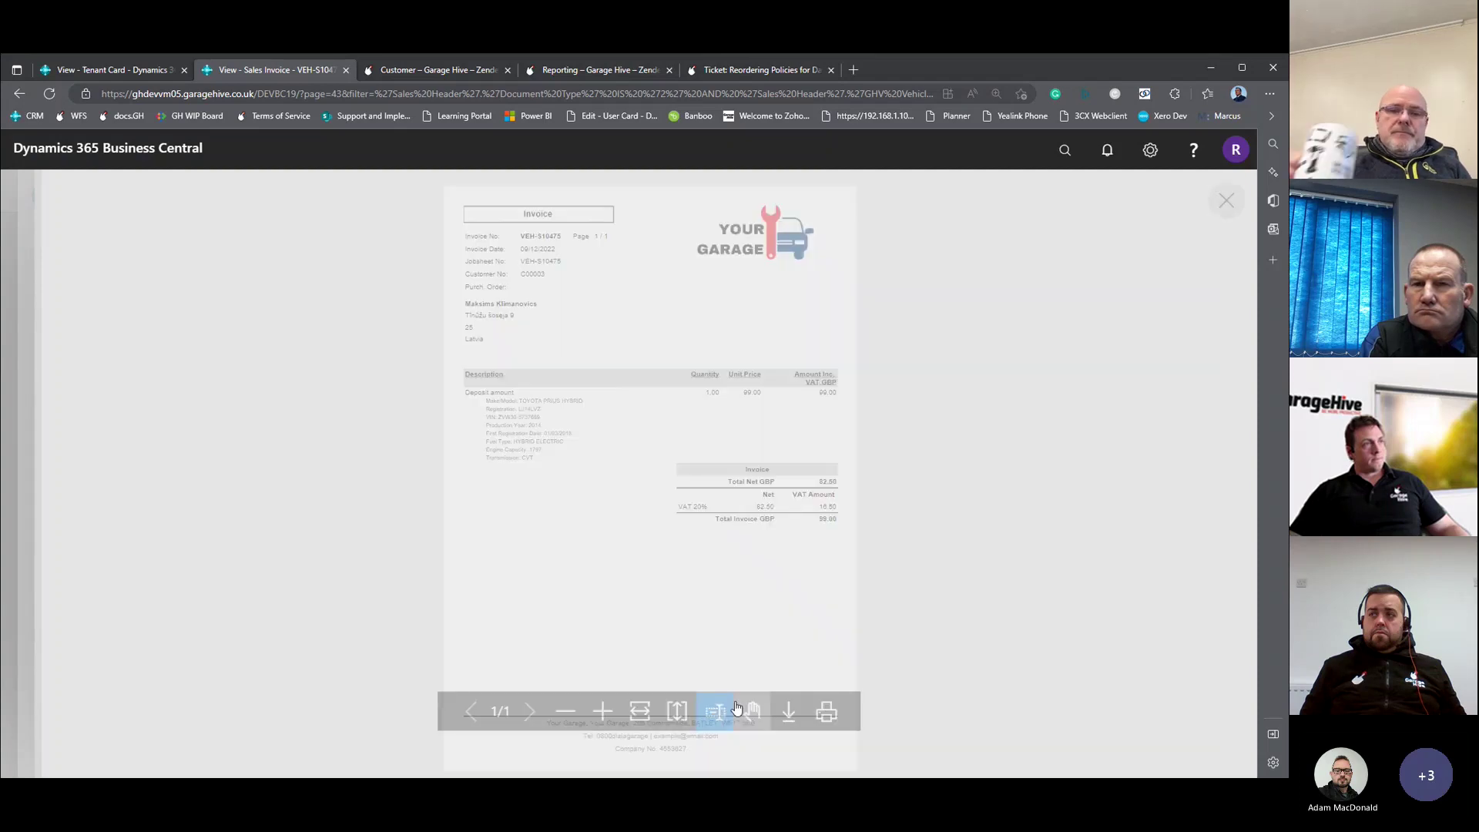
left_click(639, 711)
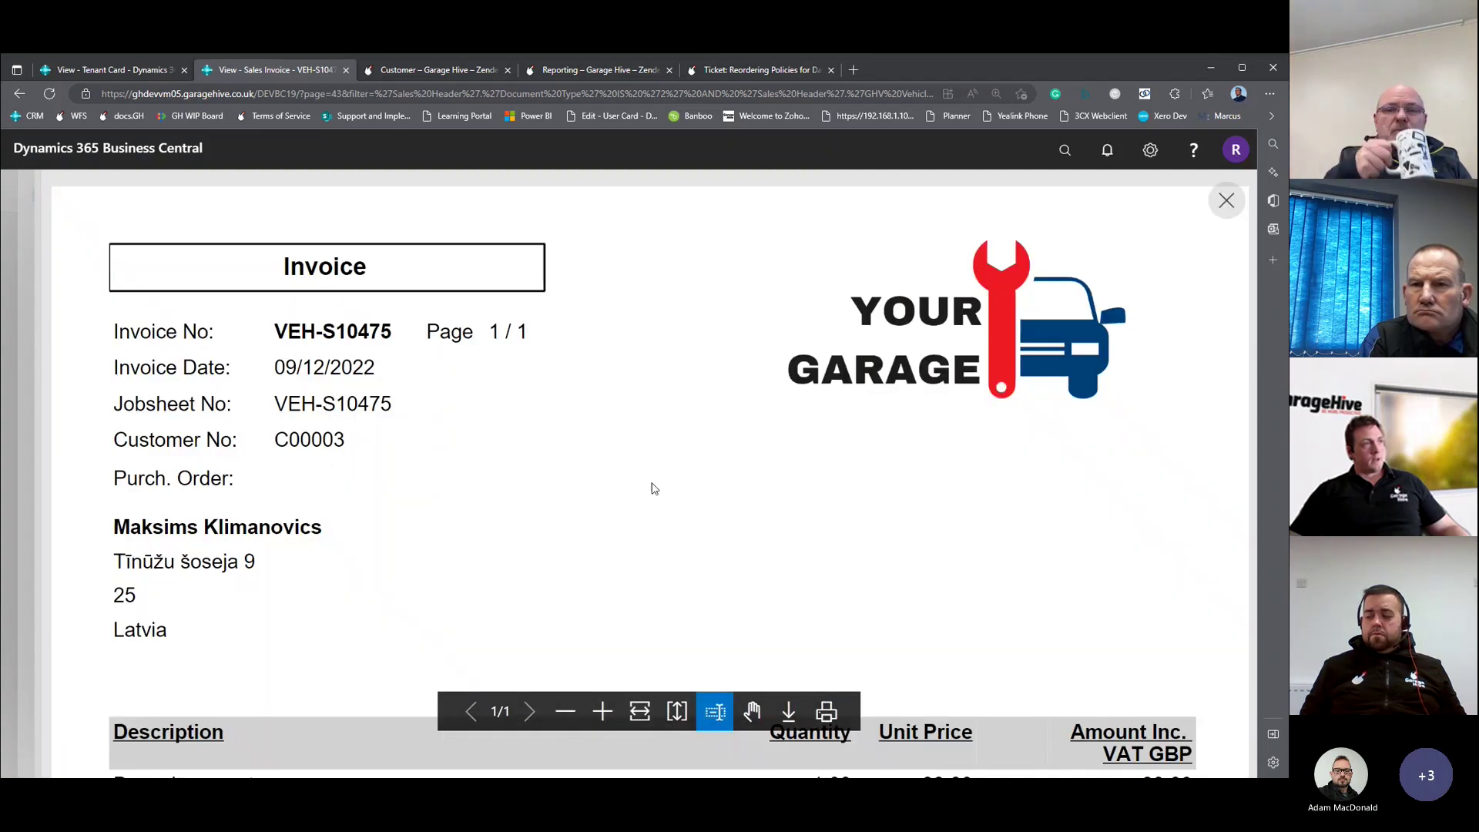
Examine the invoice preview's customer details, the deposit line with its vehicle details, and the VAT and invoice totals.
scroll(396, 400, "down", 4)
scroll(377, 407, "up", 6)
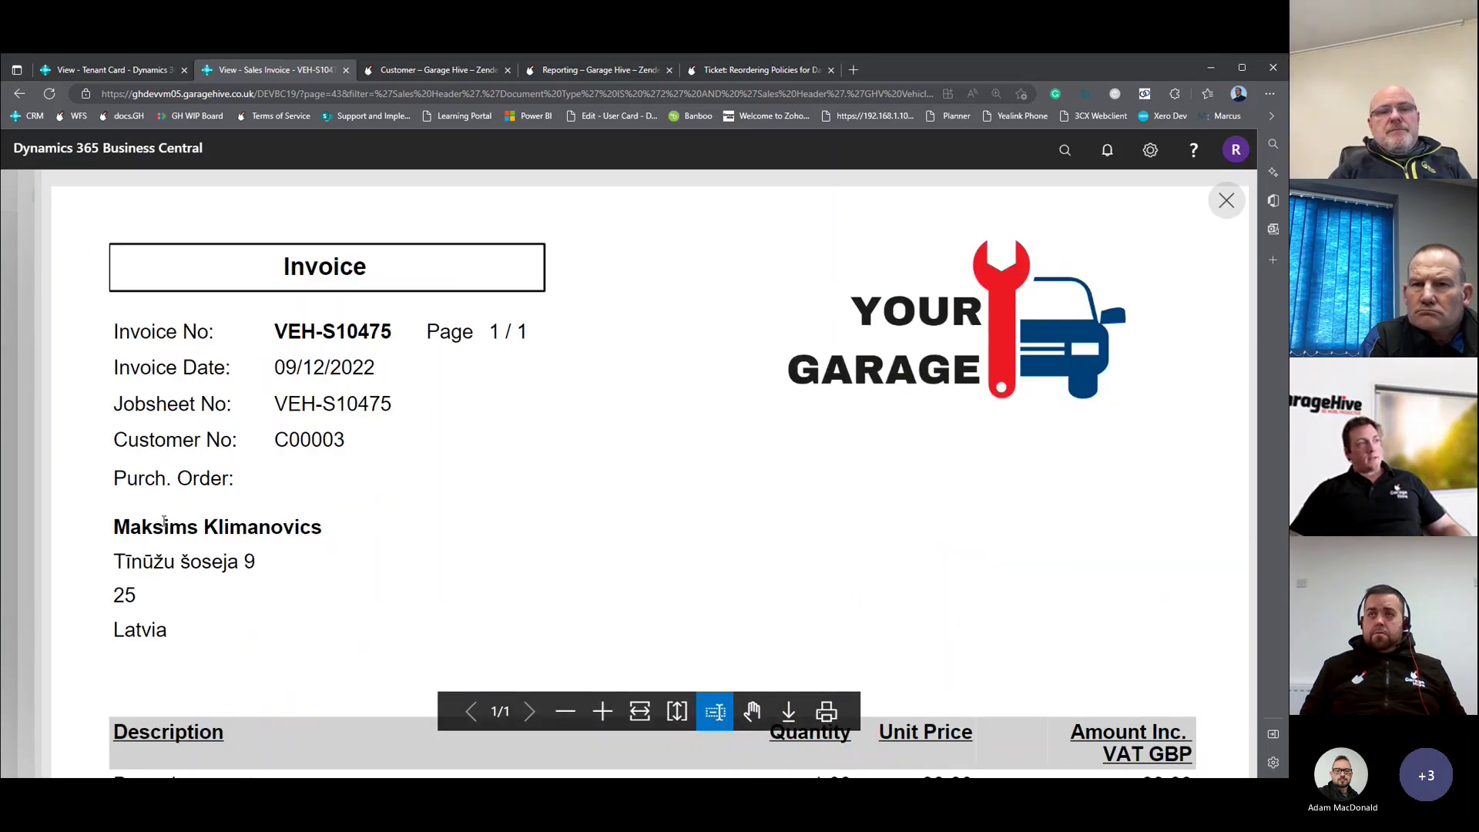
scroll(237, 597, "down", 5)
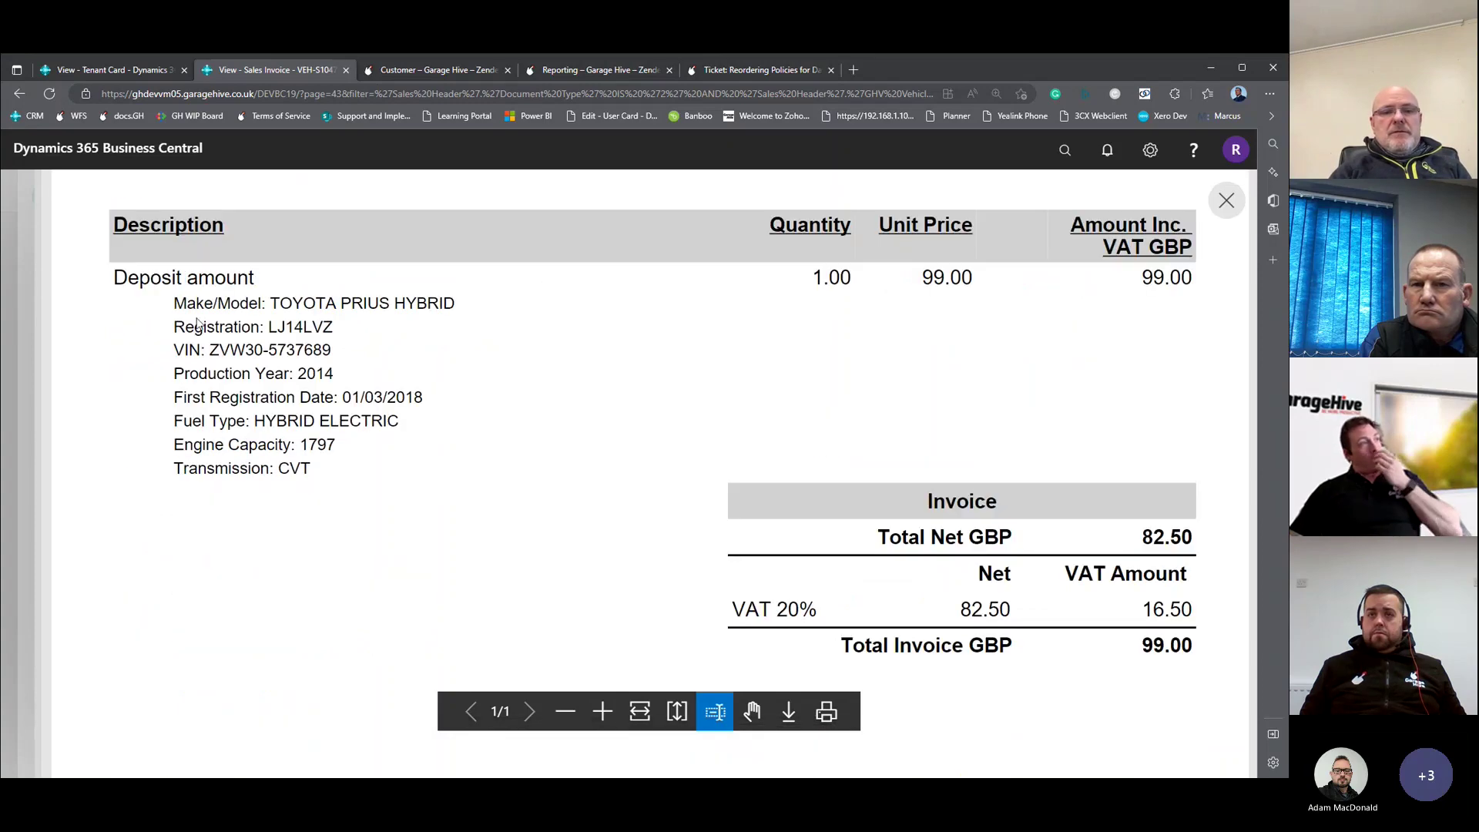
left_click_drag(114, 279, 336, 450)
left_click(333, 463)
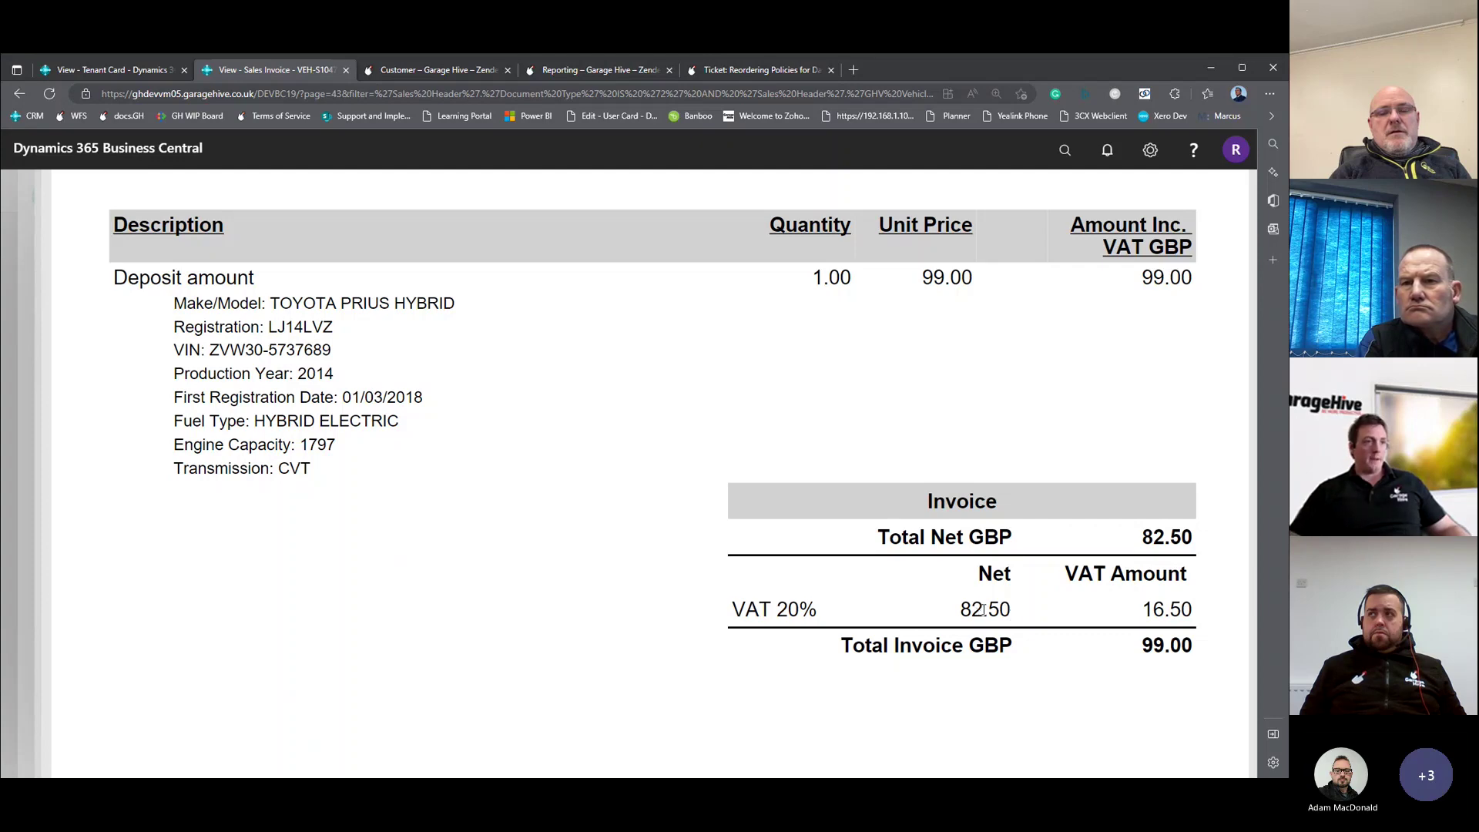
left_click_drag(1152, 641, 1194, 644)
scroll(1166, 661, "down", 1)
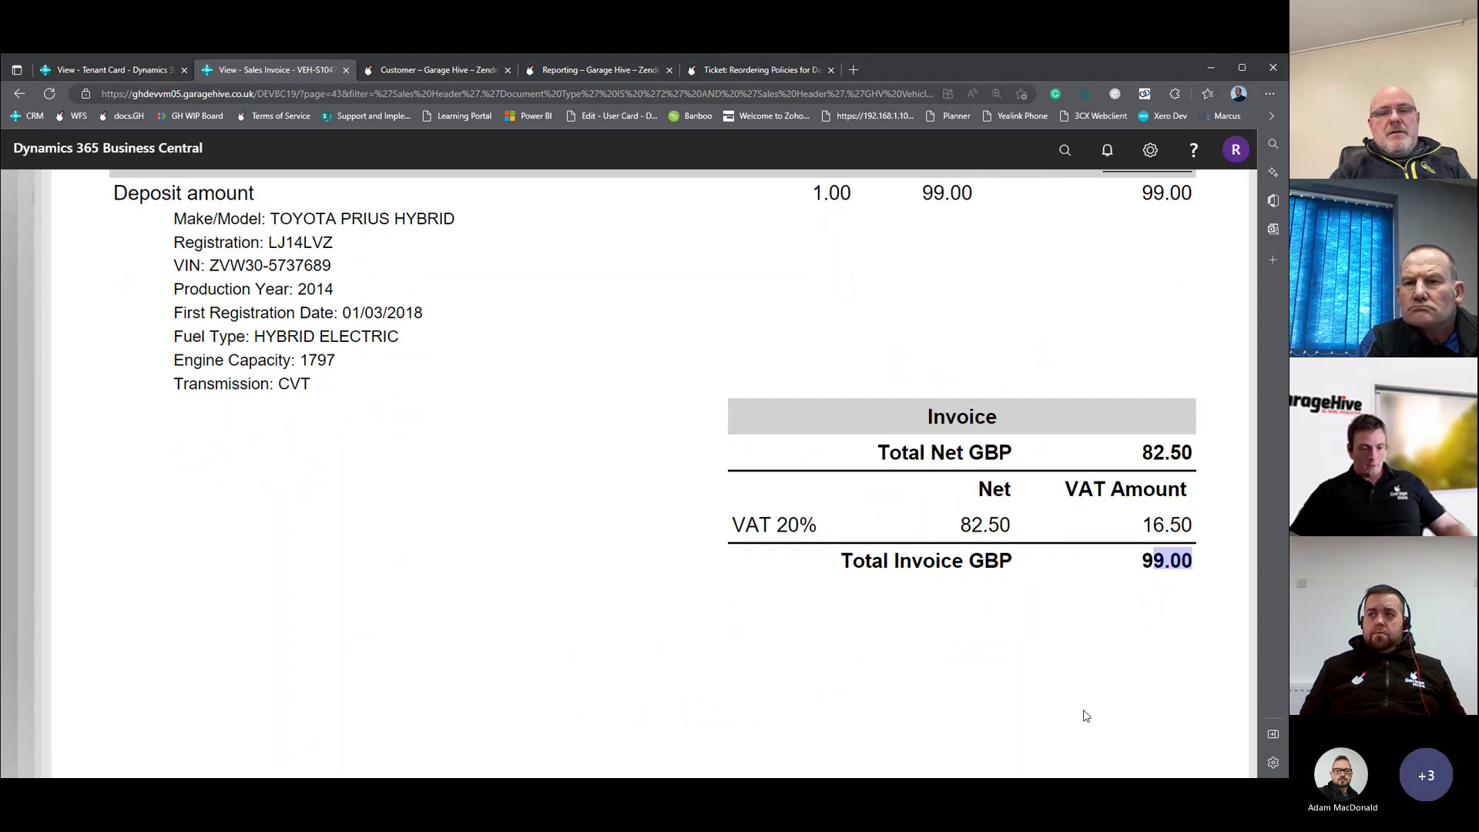
scroll(942, 403, "up", 8)
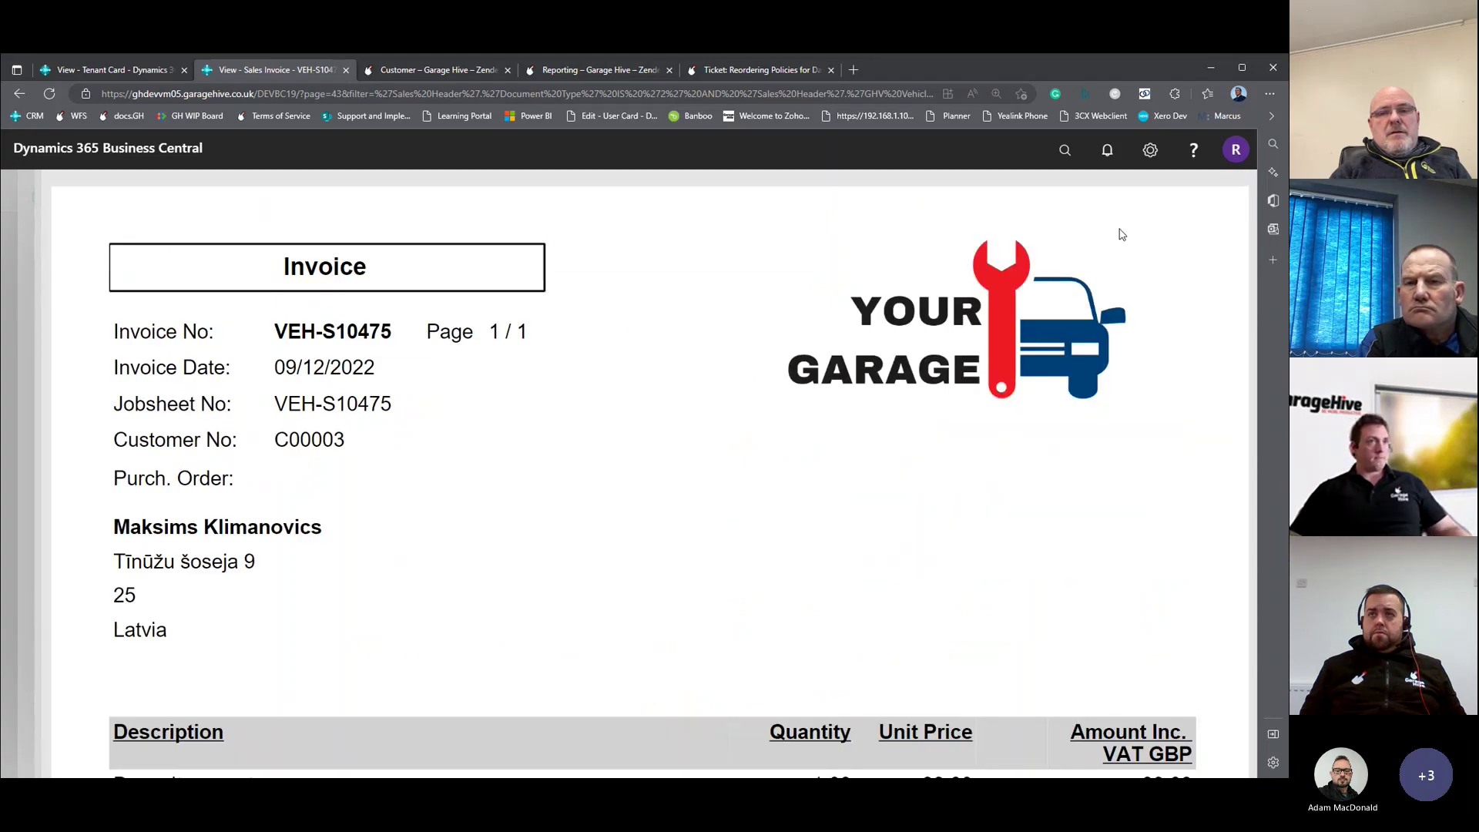
Close the invoice preview and exit the sales invoice without posting it, returning to the vehicle sales order.
left_click(1226, 201)
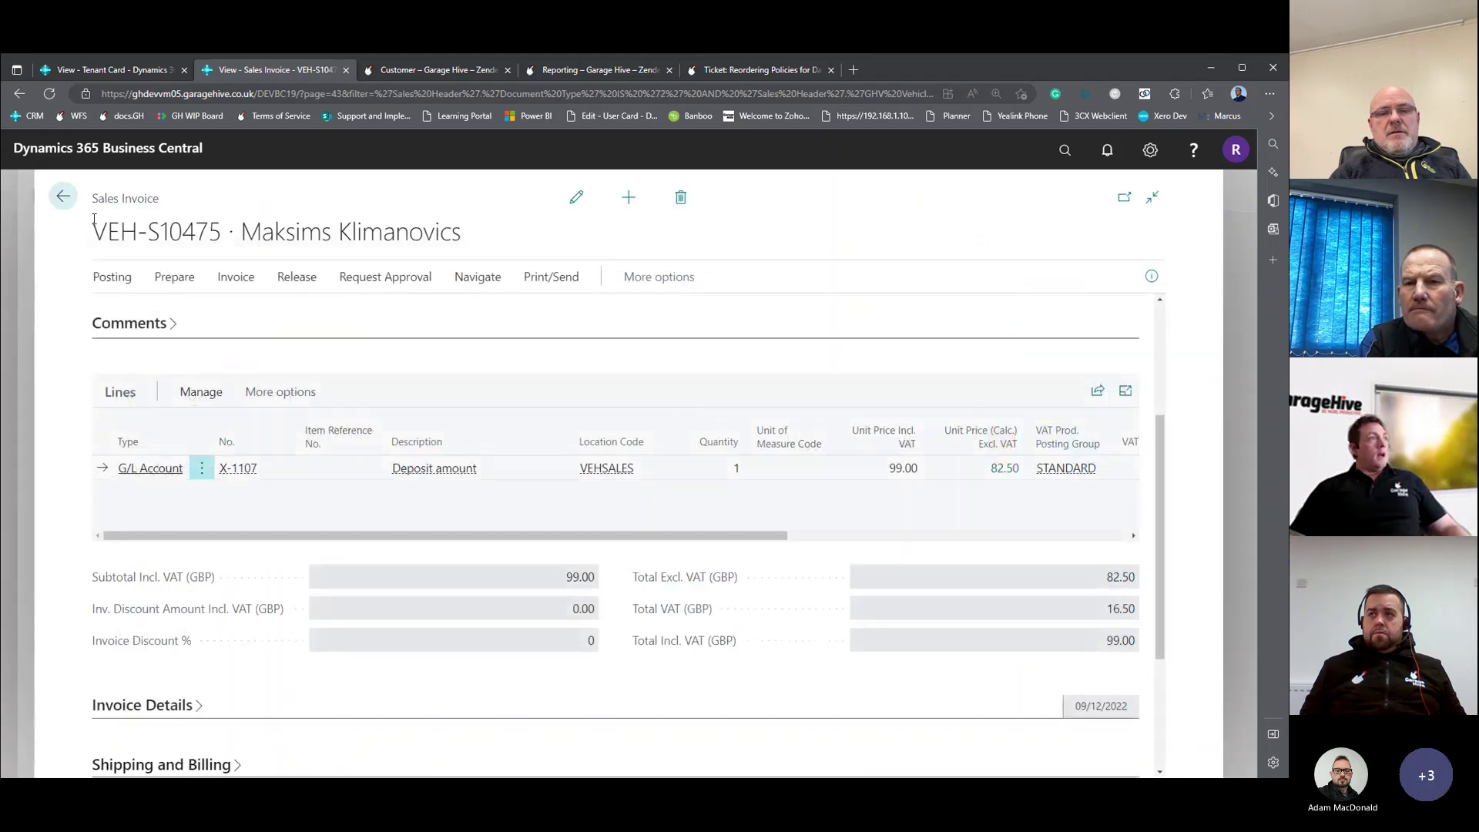
left_click(72, 204)
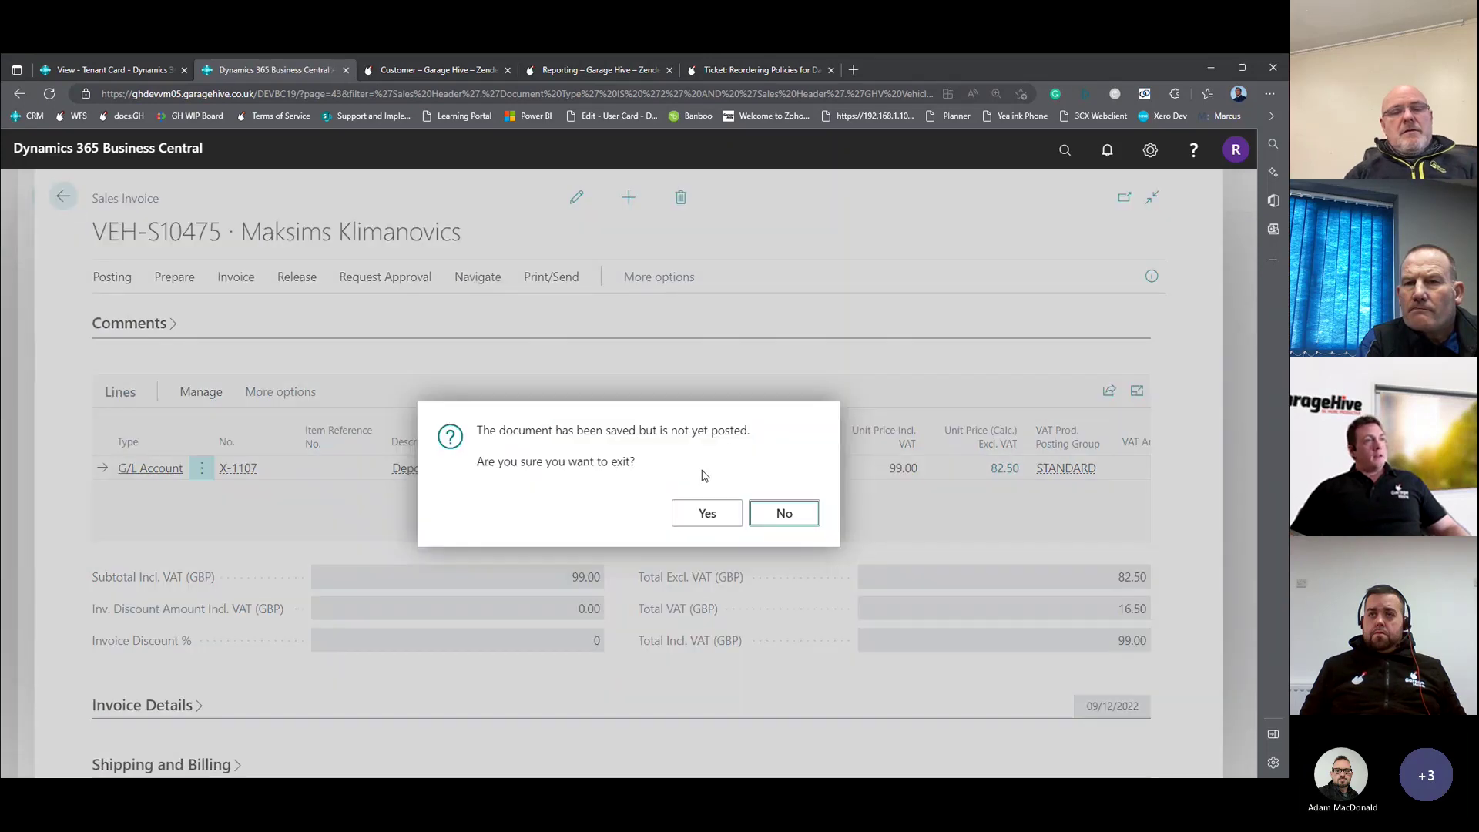
left_click(701, 510)
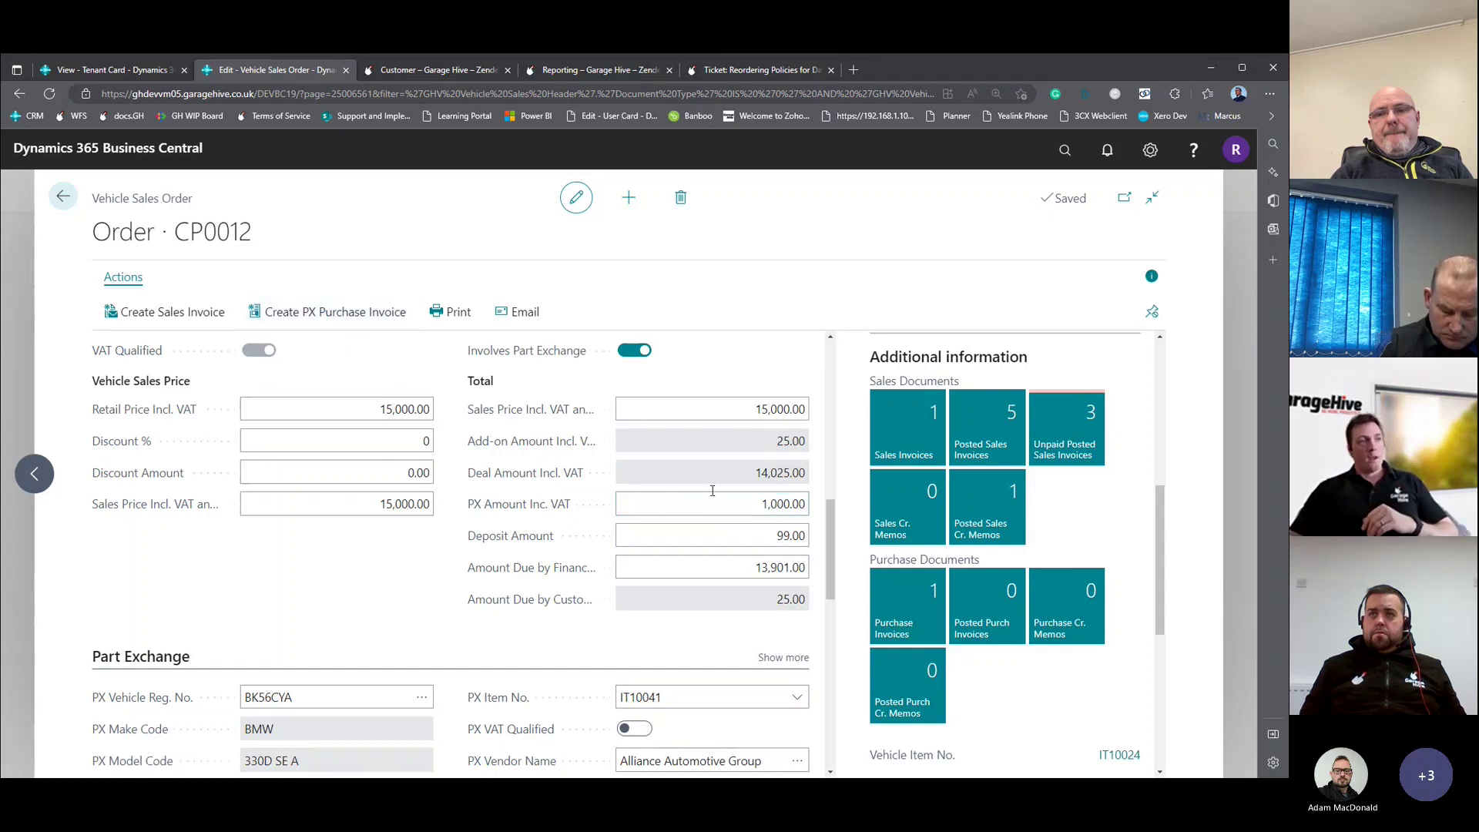
Open the part exchange purchase invoice from the order's purchase documents, hide its details pane, and check the vendor name.
left_click(905, 620)
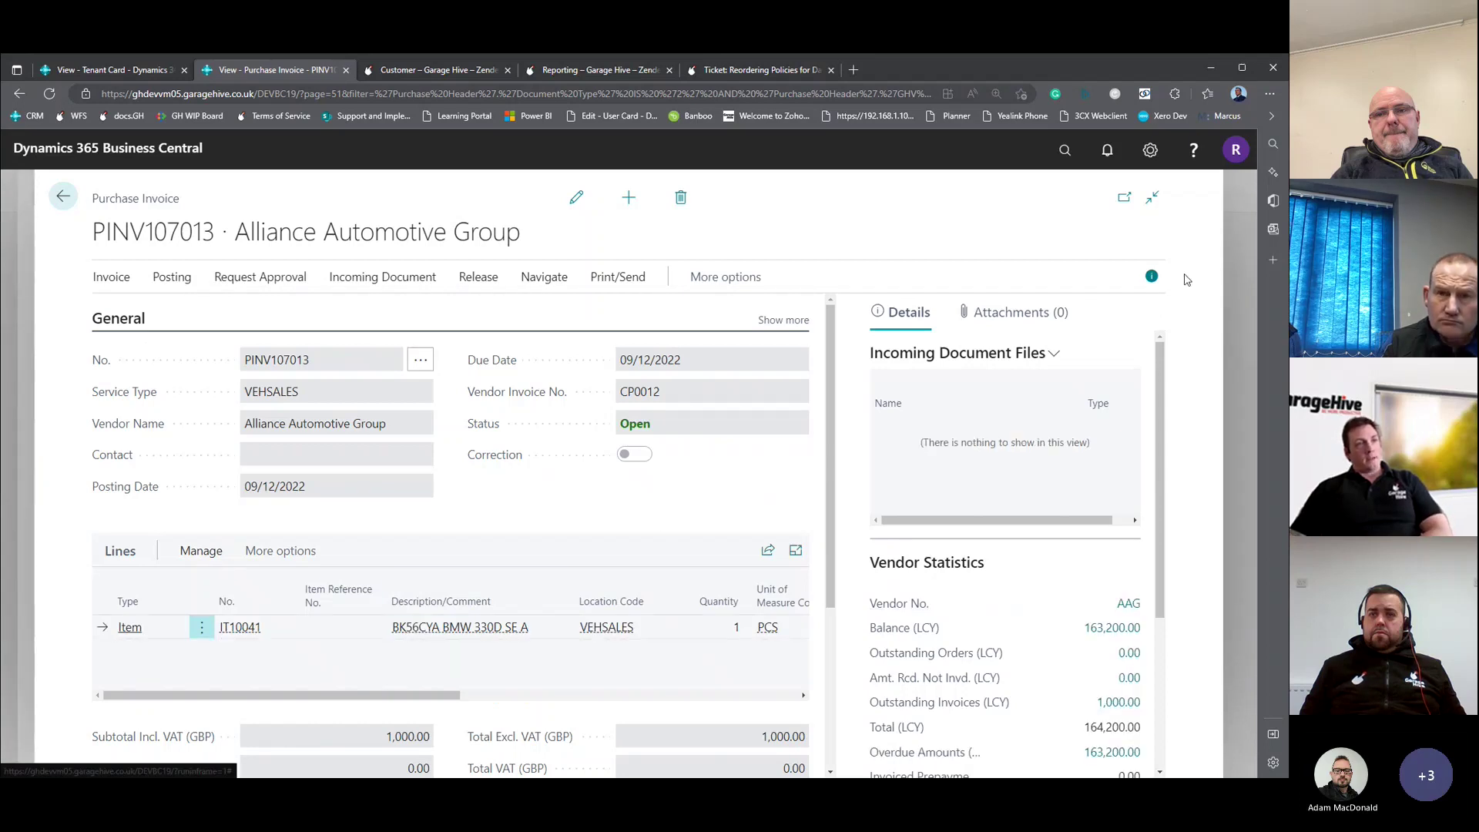
key("alt+F2")
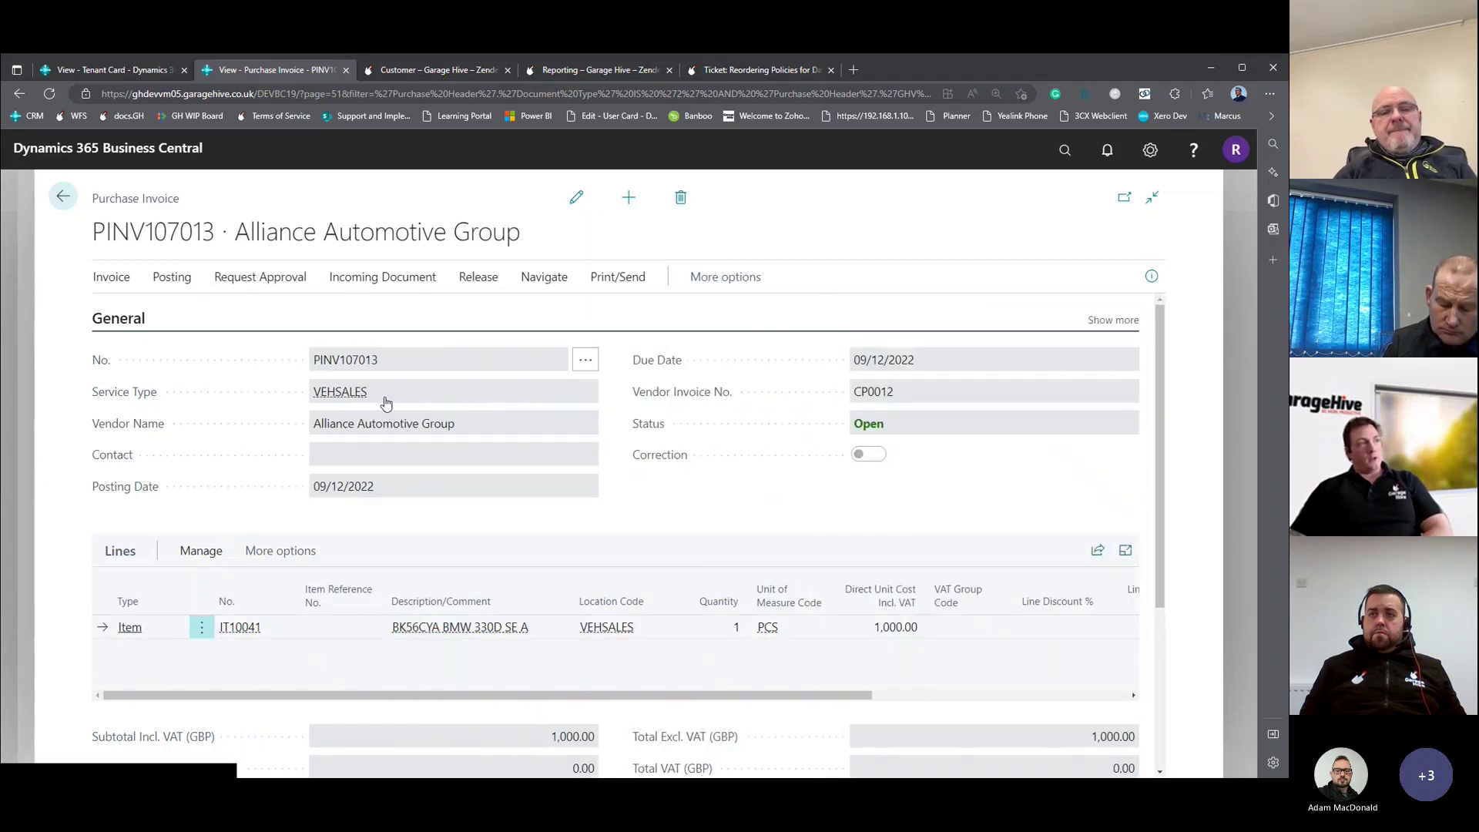
left_click_drag(496, 429, 322, 425)
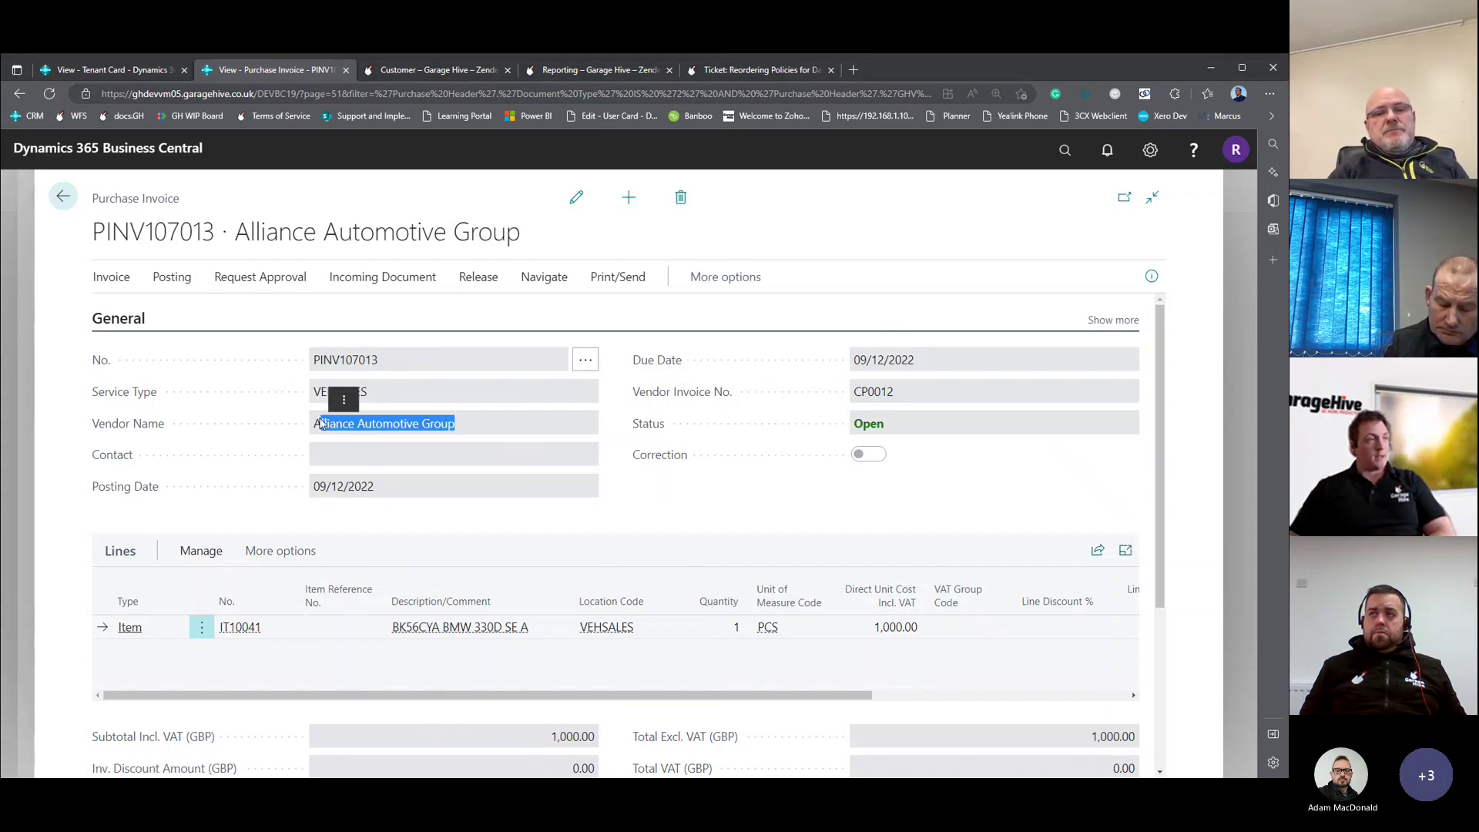
left_click(462, 435)
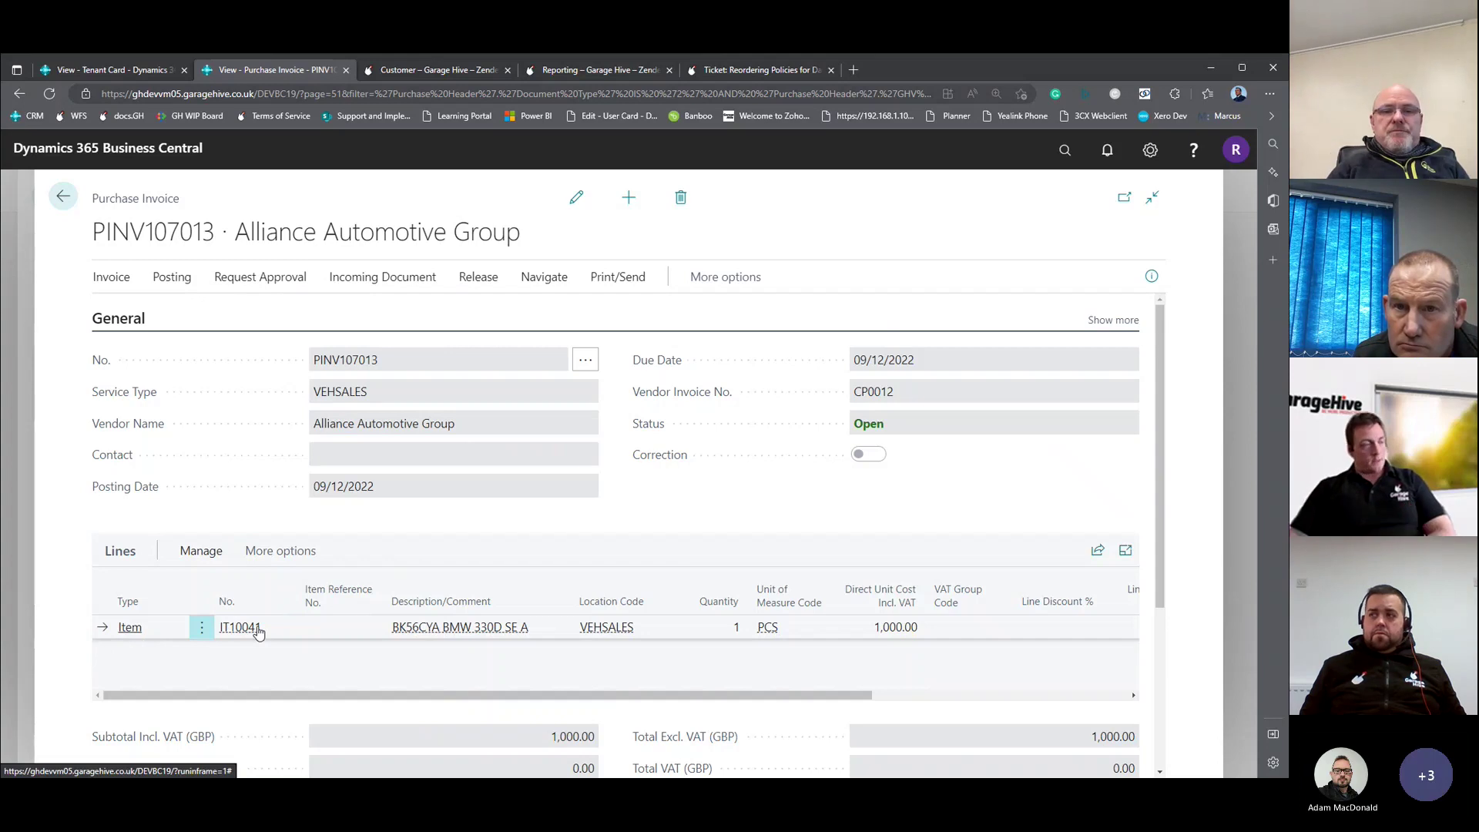
Review the part exchange vehicle line's direct unit cost including VAT and the purchase invoice's totals.
left_click(871, 633)
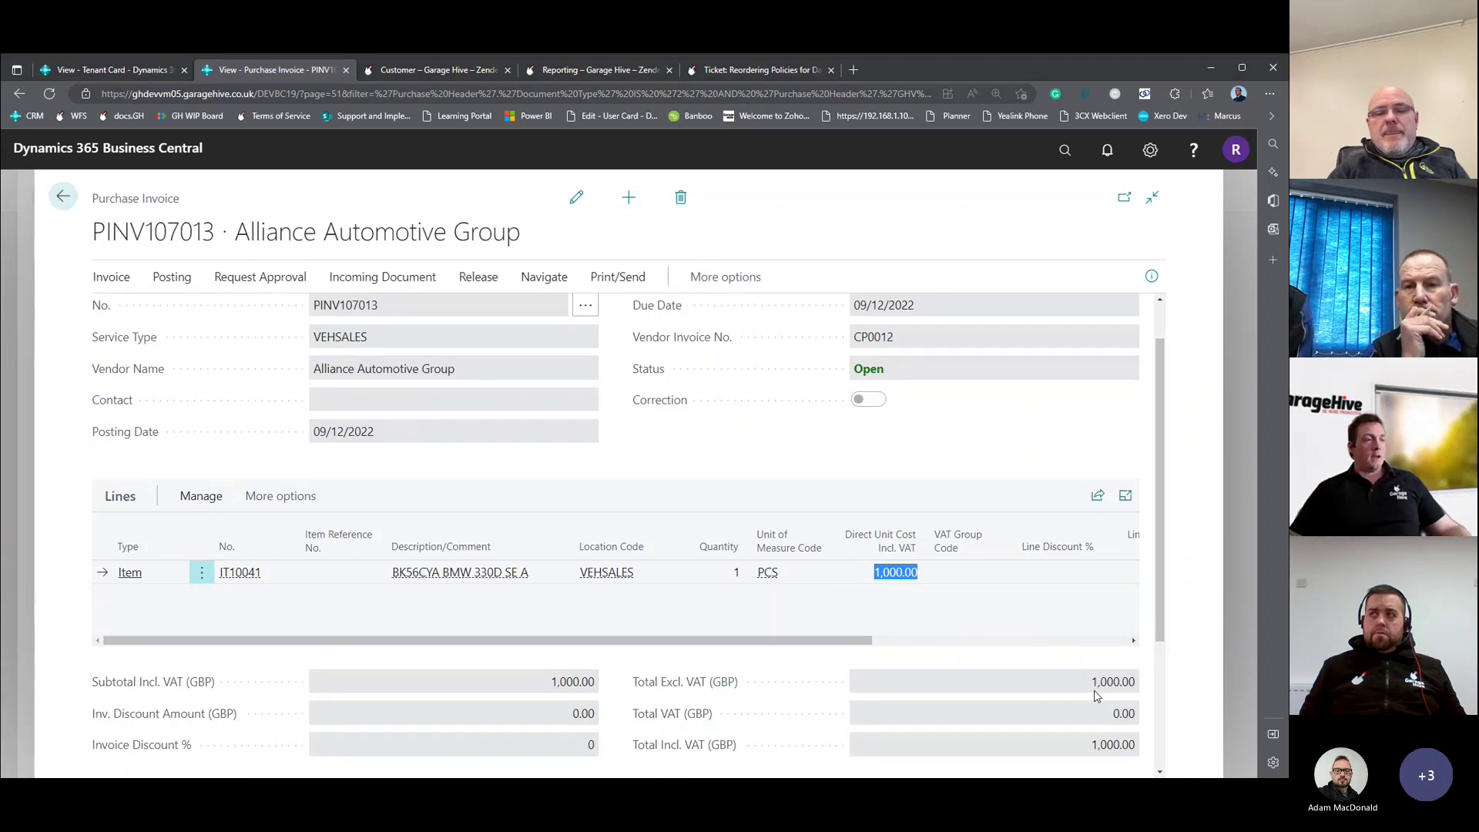
scroll(1097, 696, "down", 1)
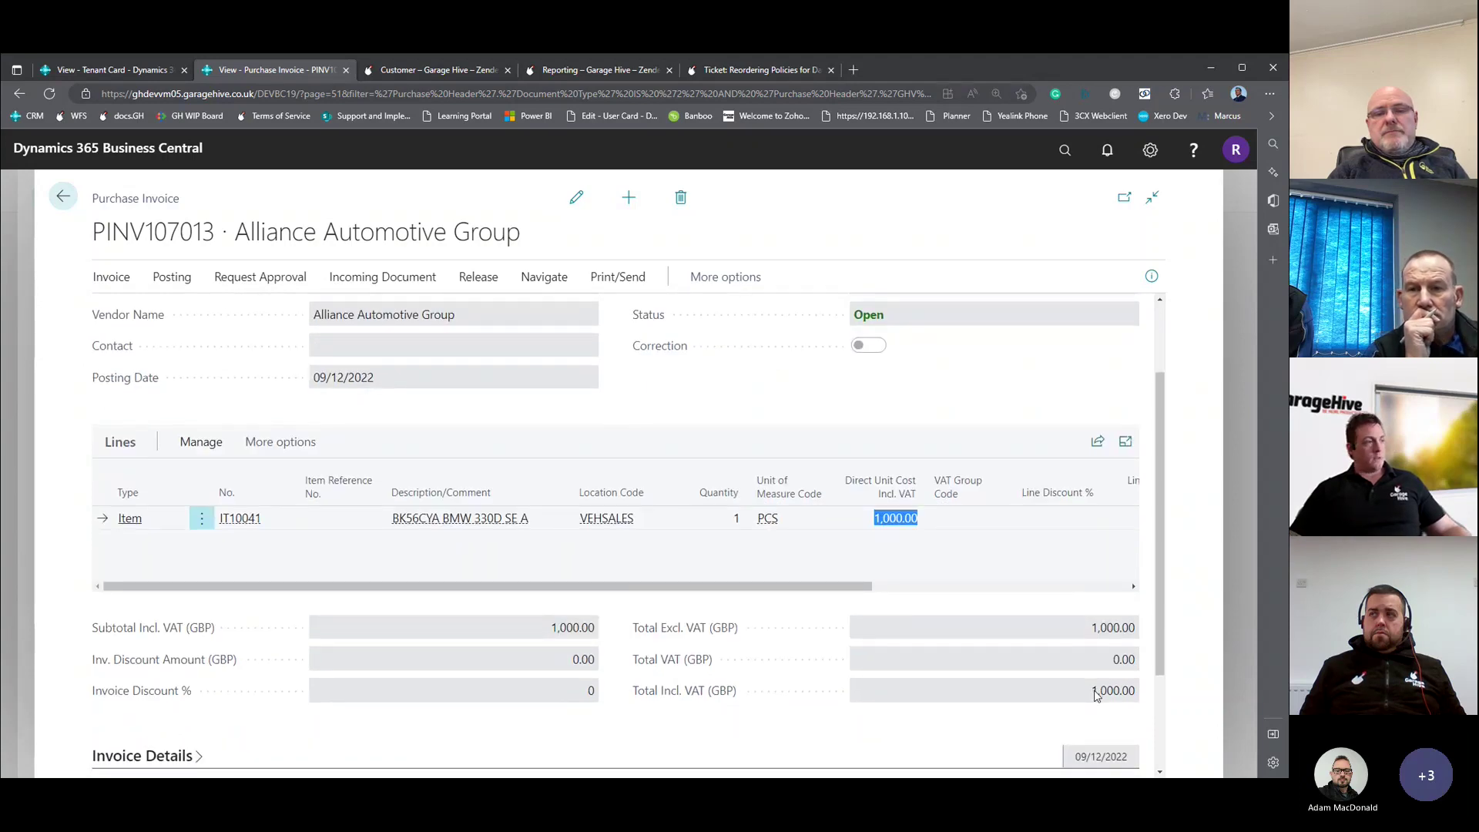
scroll(1097, 696, "down", 2)
scroll(1123, 524, "up", 2)
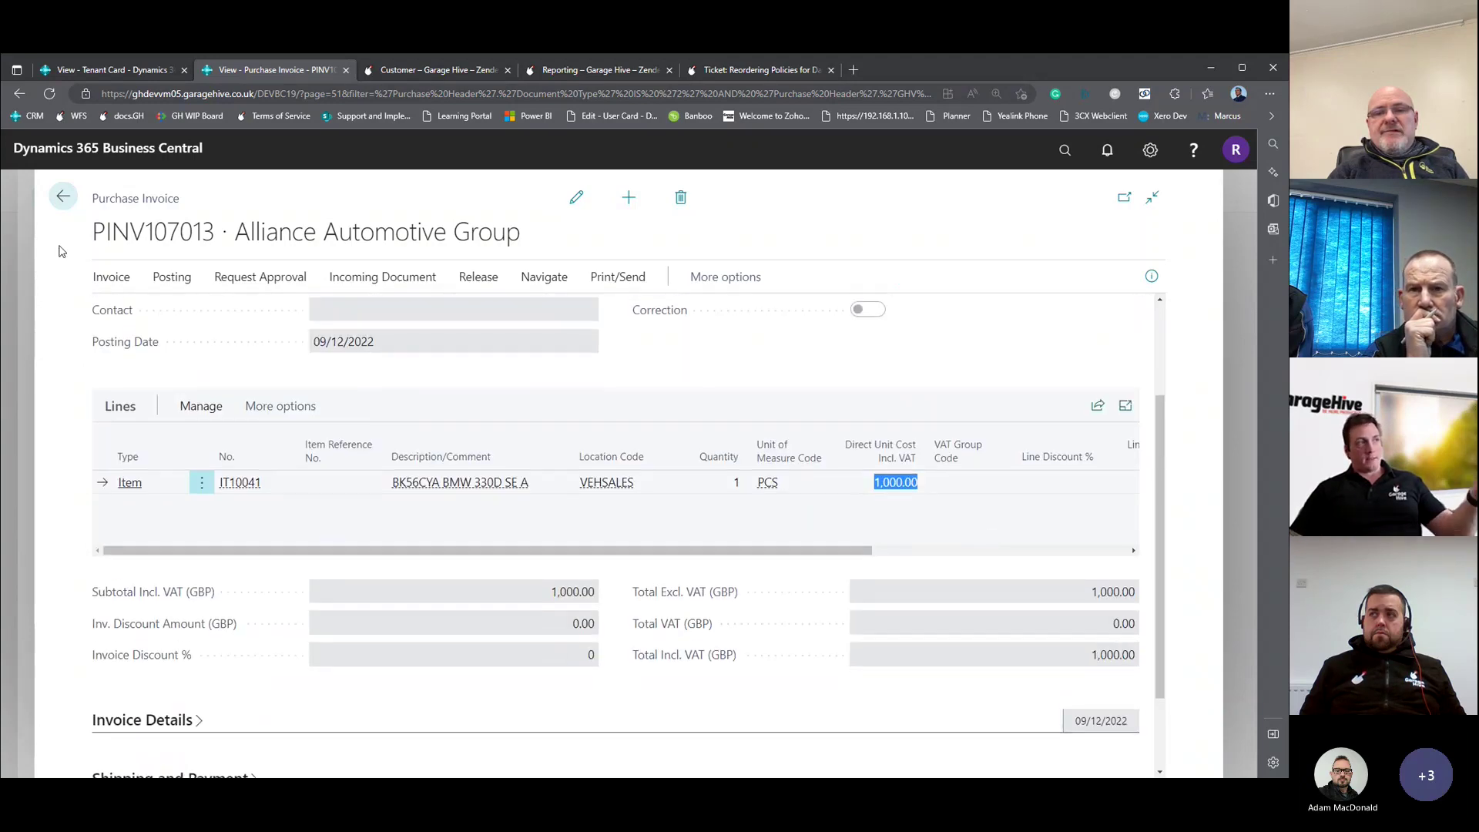
double_click(1110, 655)
Look at the purchase invoice's posting options, then exit to the vehicle sales order without posting.
left_click(171, 277)
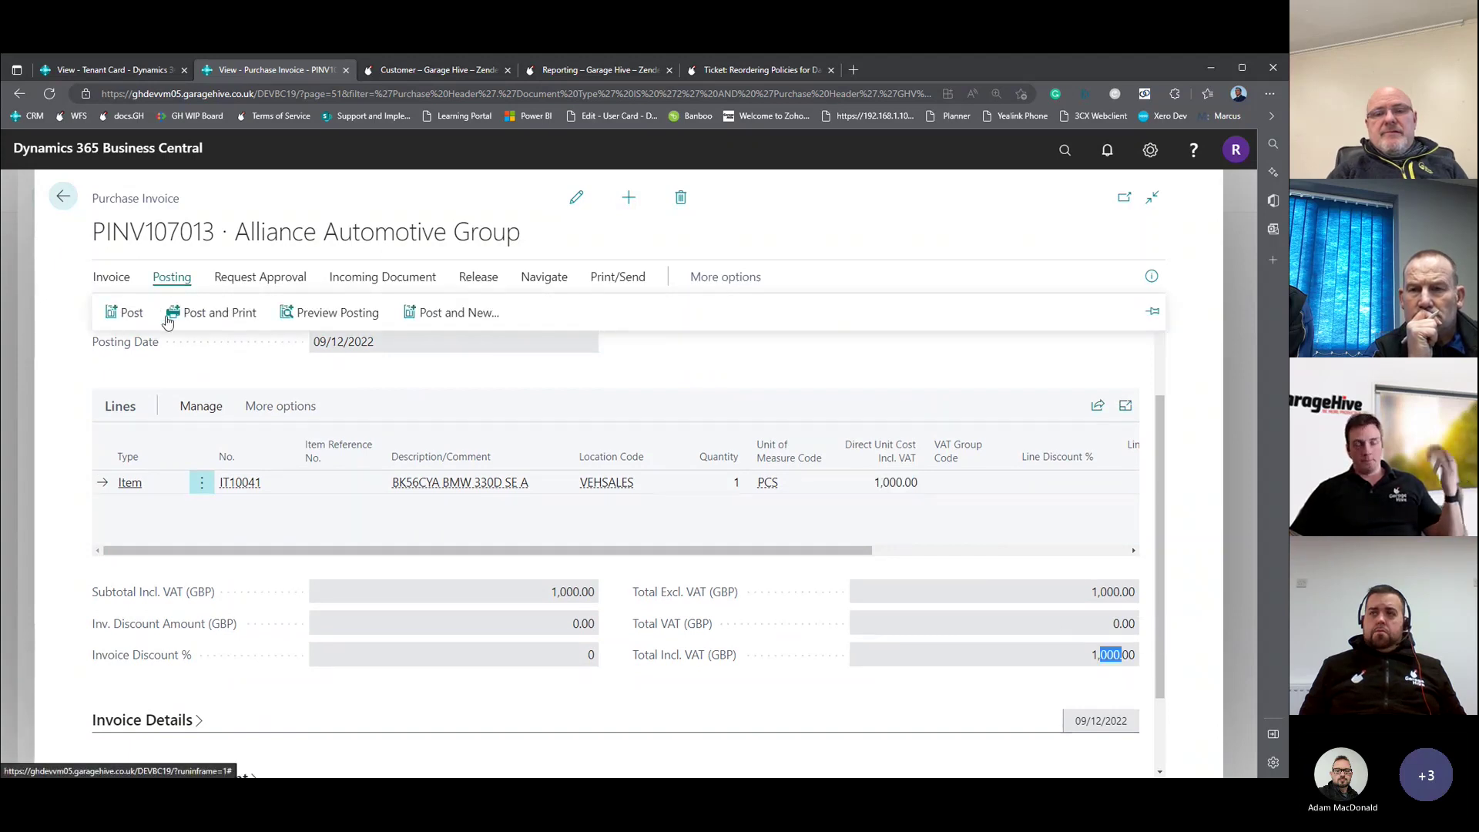
left_click(62, 193)
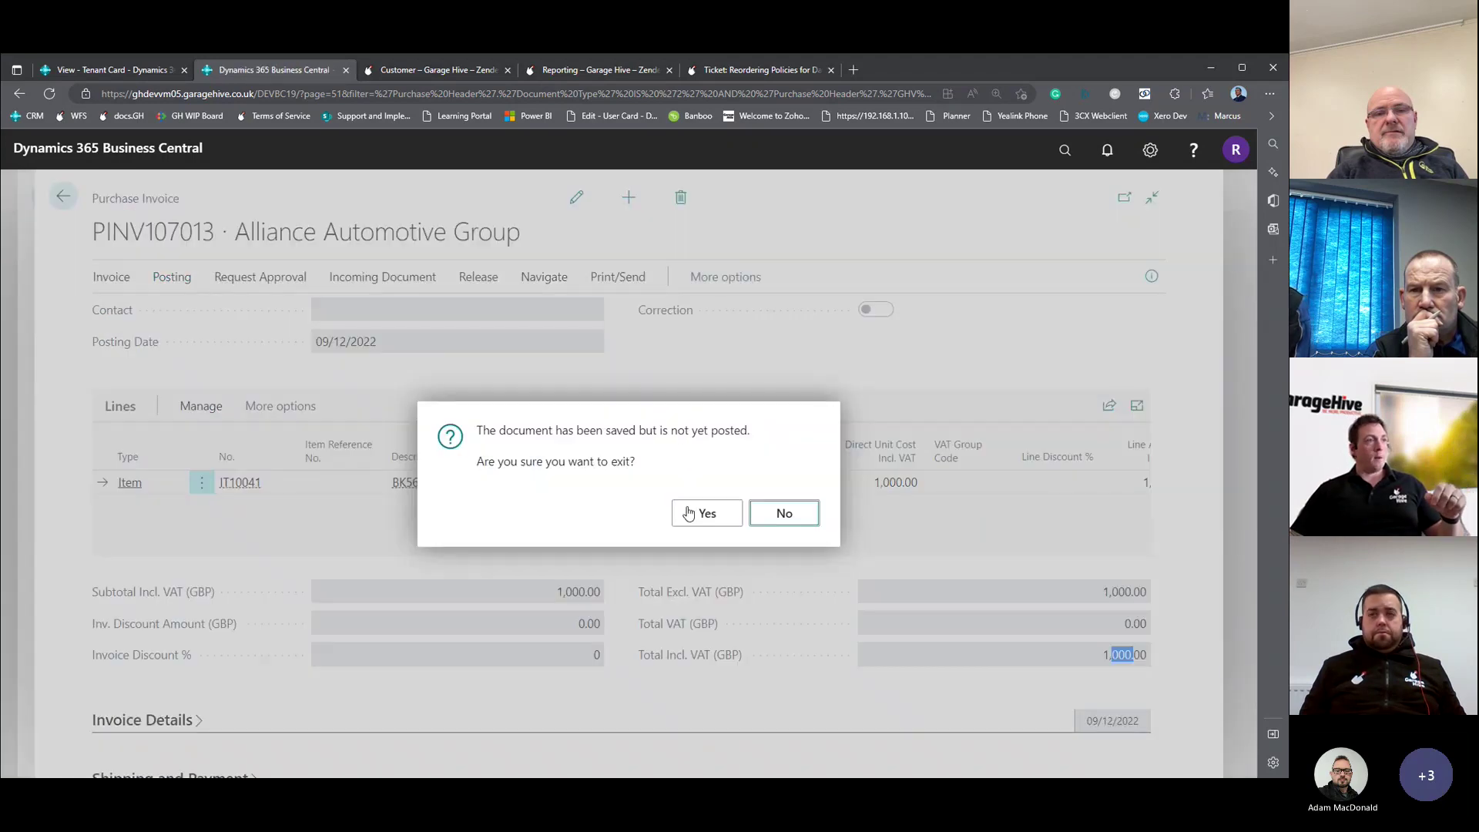
left_click(693, 513)
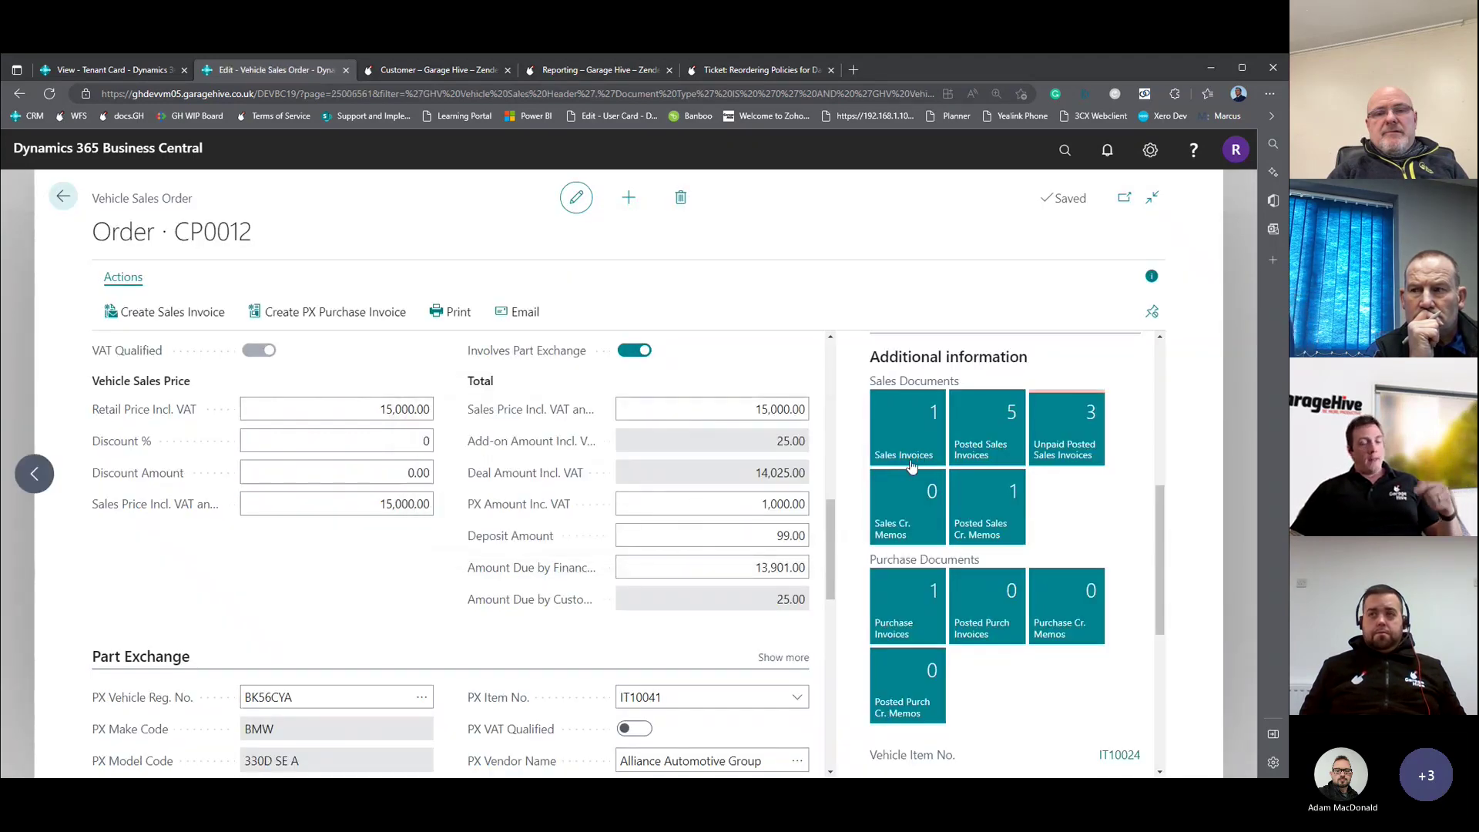
Create the remaining sales invoices from the vehicle sales order, agreeing to new invoicing despite the existing sales invoice.
left_click(177, 317)
left_click_drag(479, 439, 691, 479)
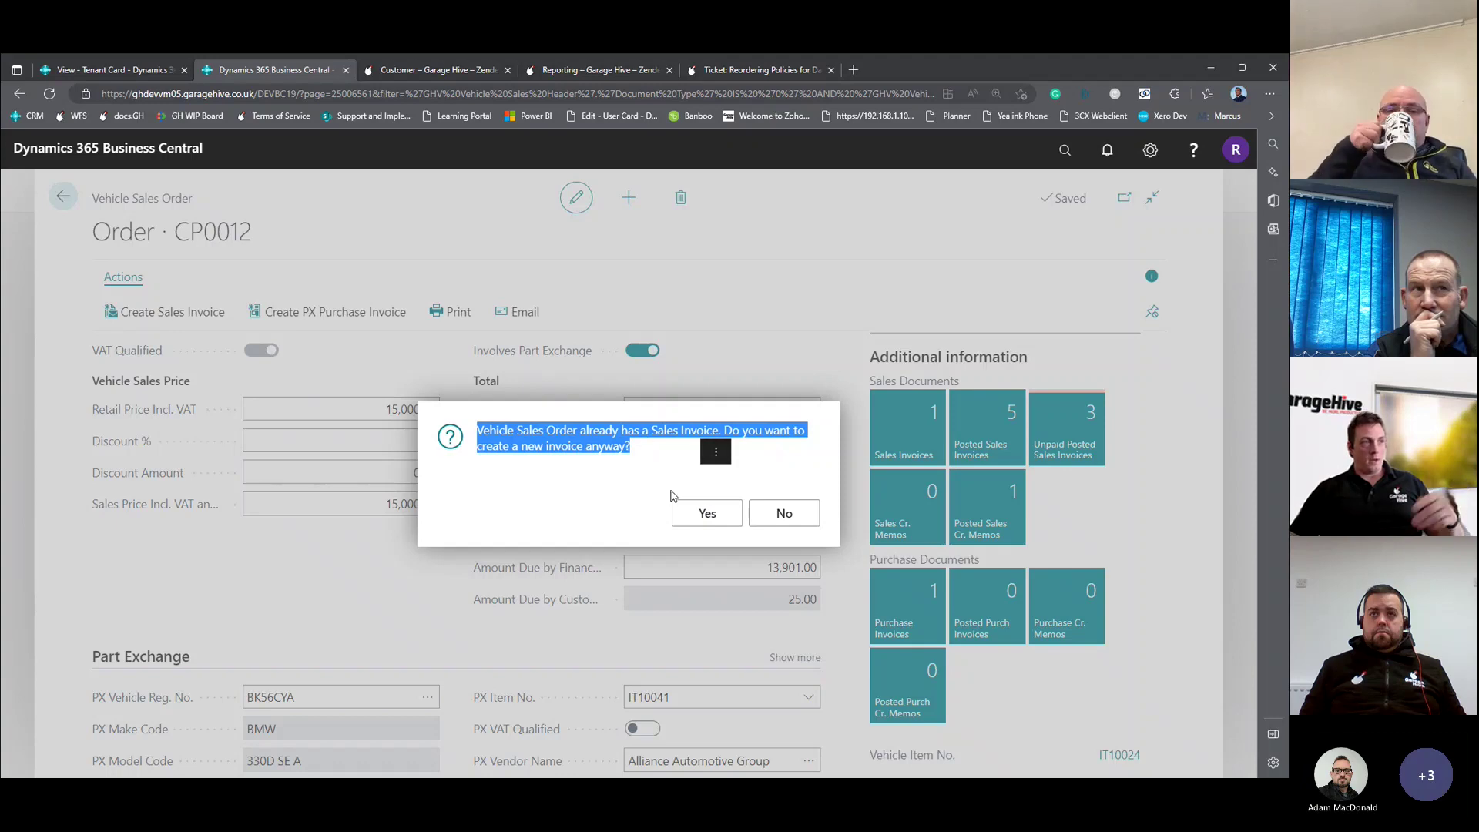
left_click(687, 511)
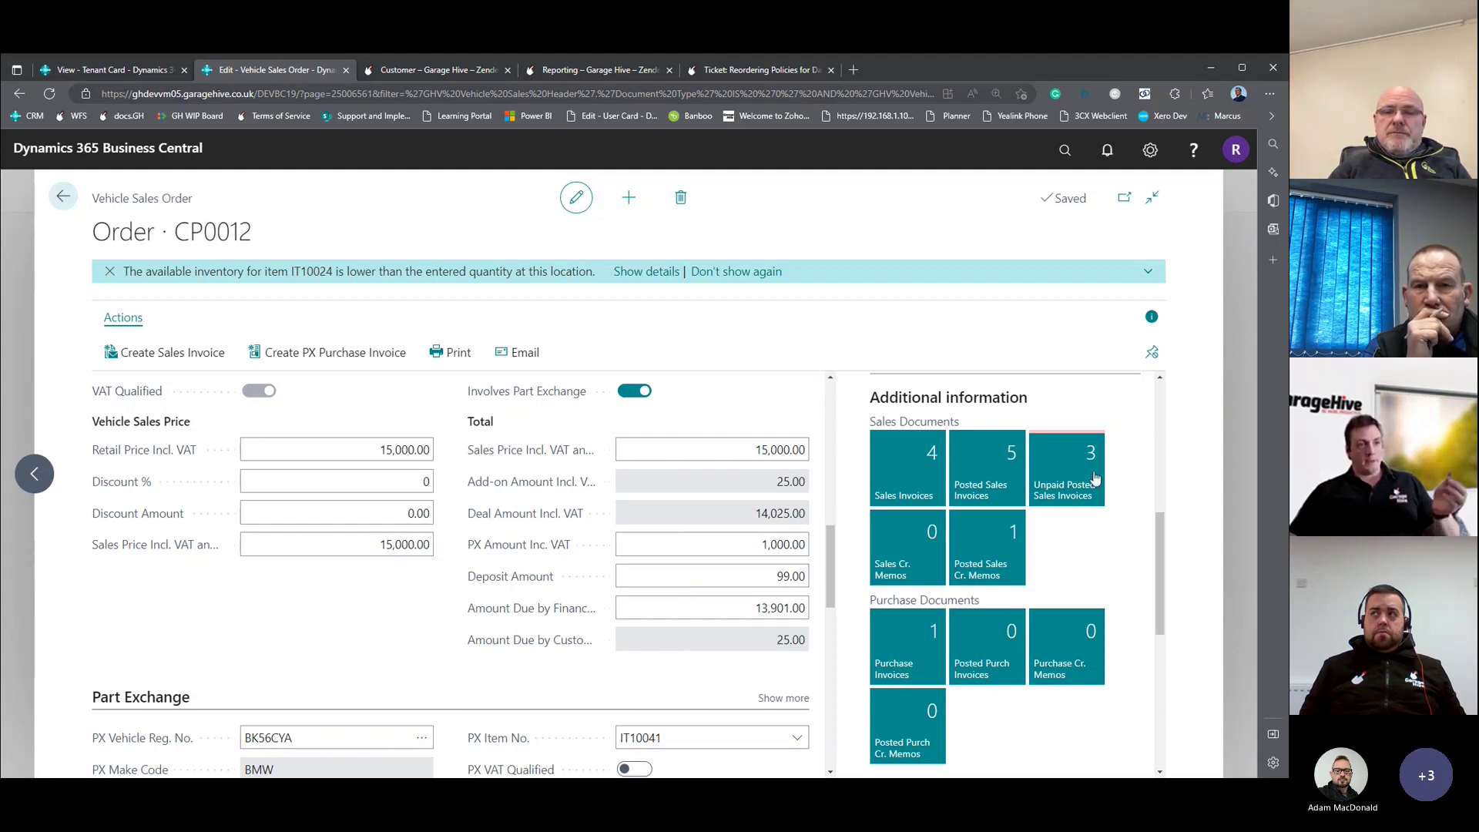
Open the order's list of unposted sales invoices, hide the details pane, and fit the Vehicle Sales Invoice Type column width.
left_click(920, 476)
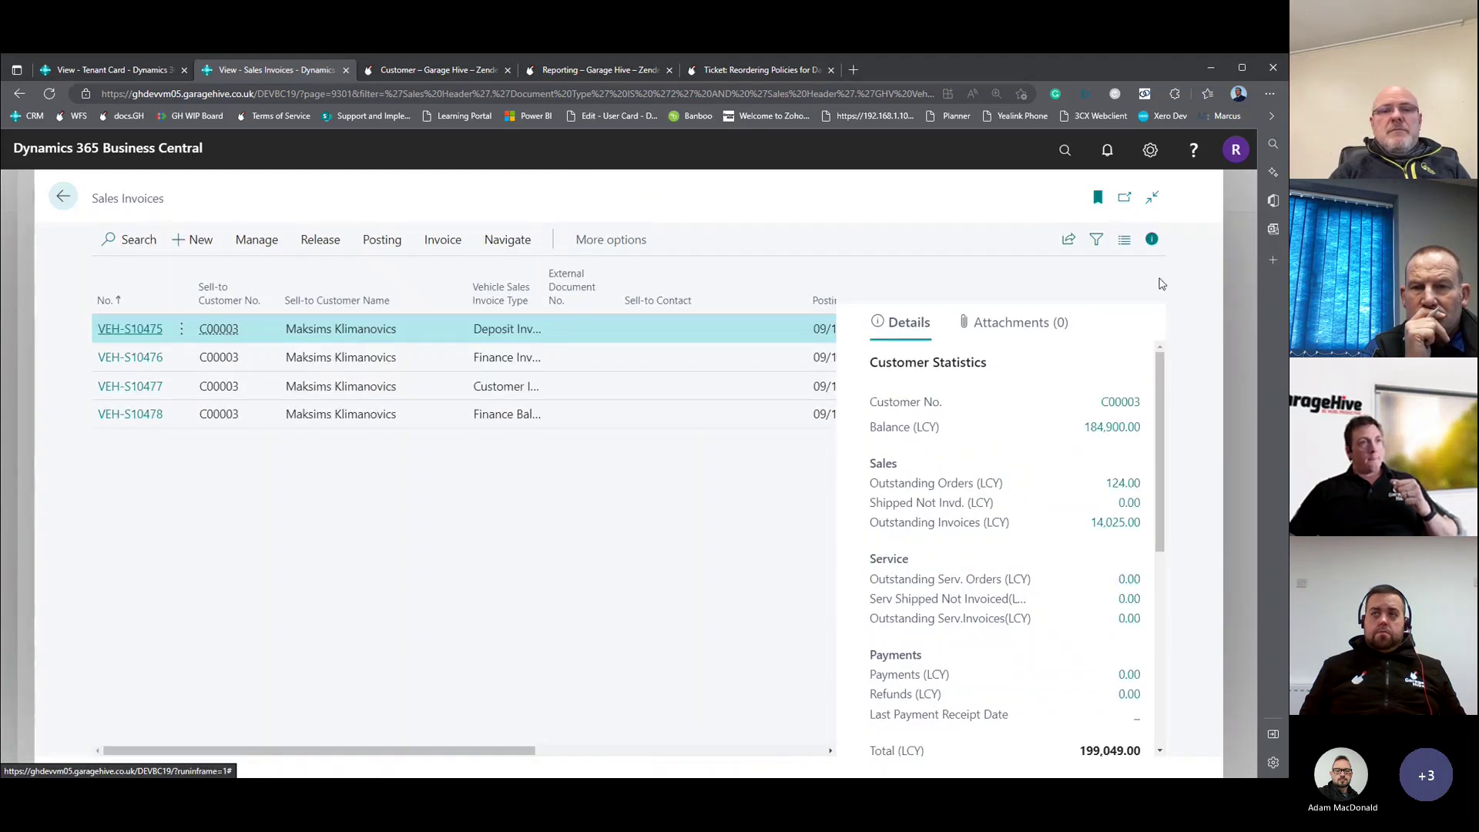
left_click(1151, 239)
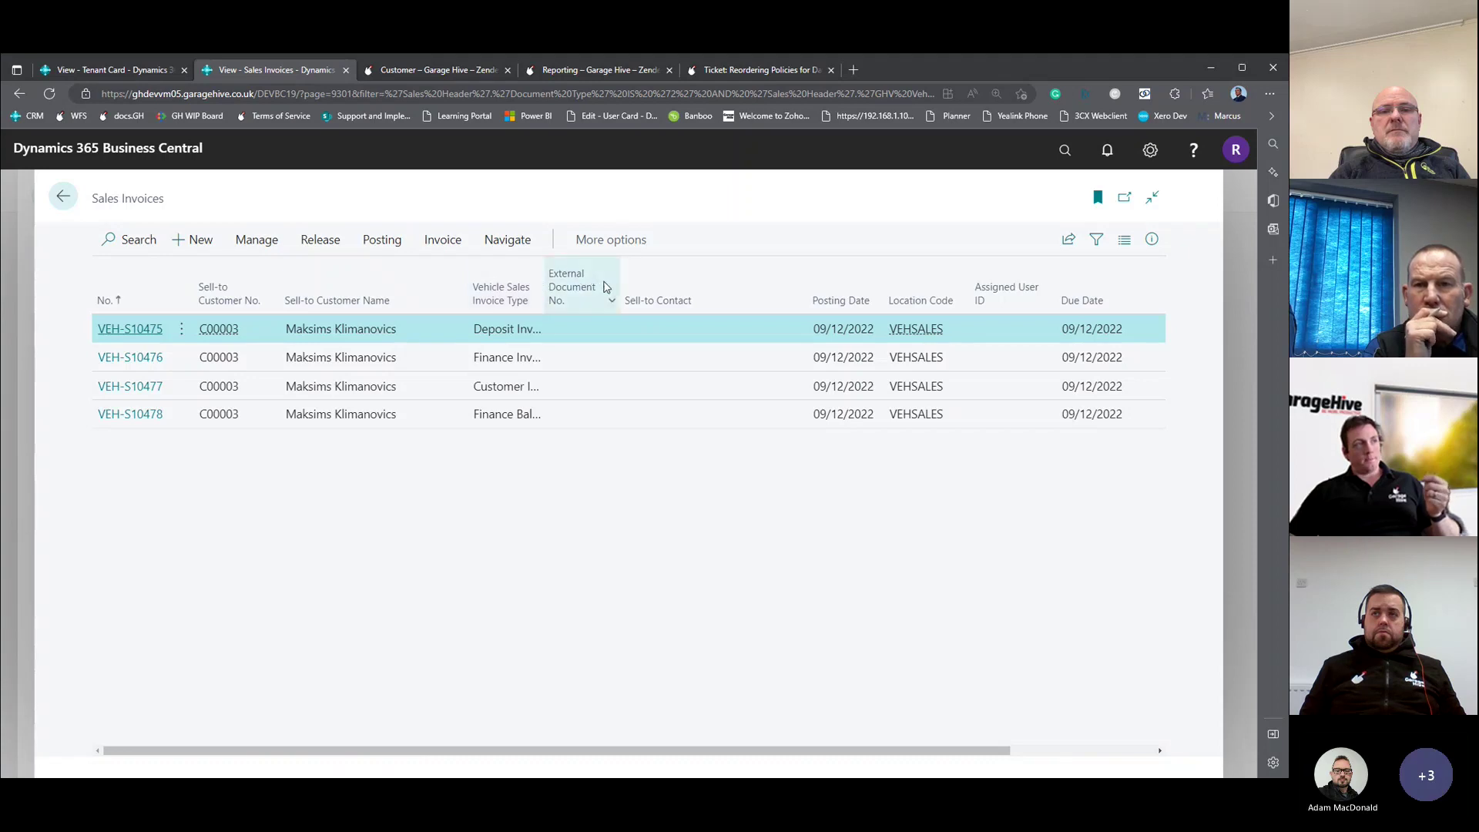
double_click(545, 303)
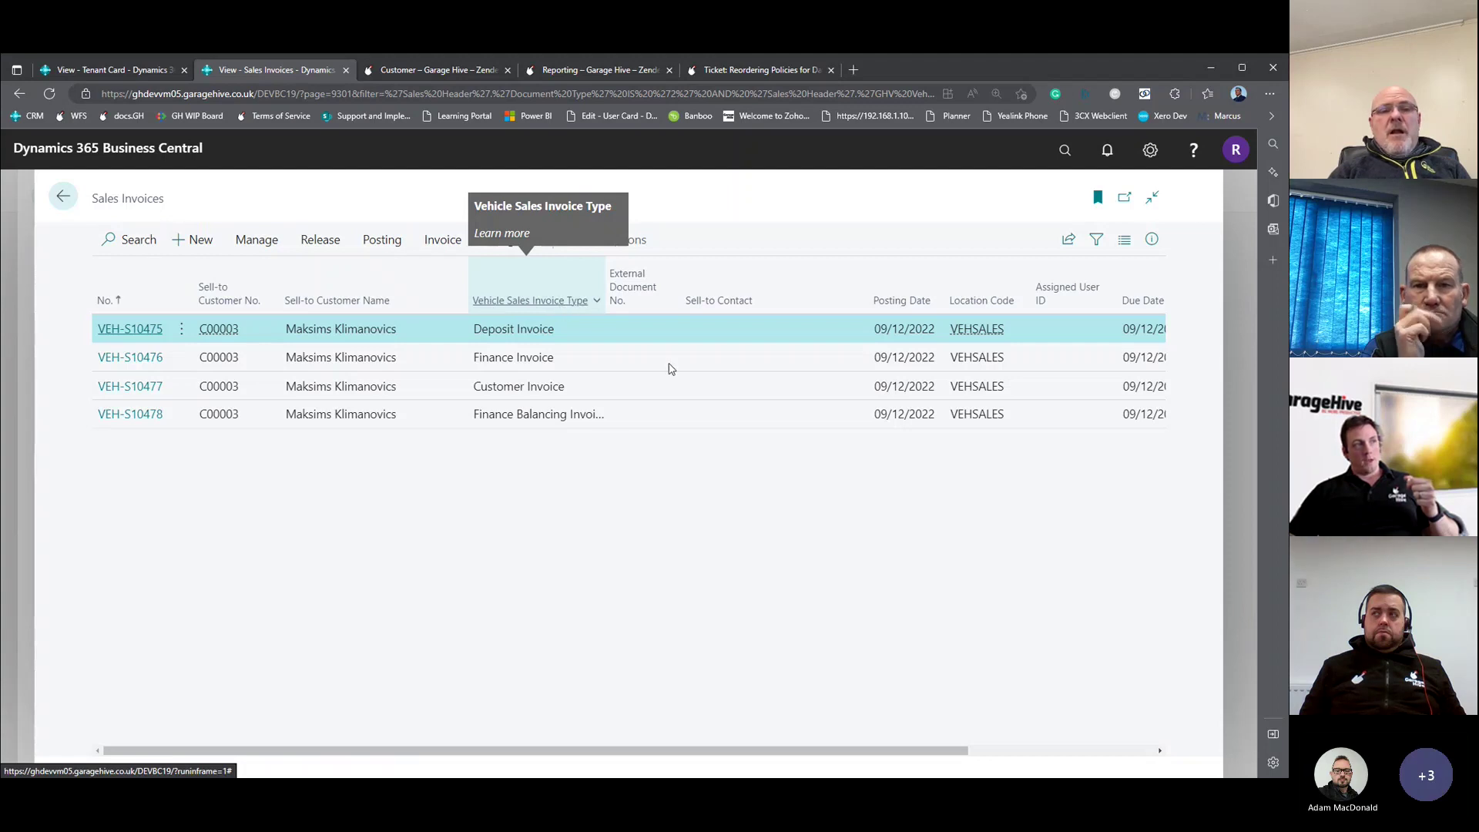
Compare the Deposit, Finance and Customer invoices in the list with their amounts including VAT.
left_click_drag(483, 330, 557, 333)
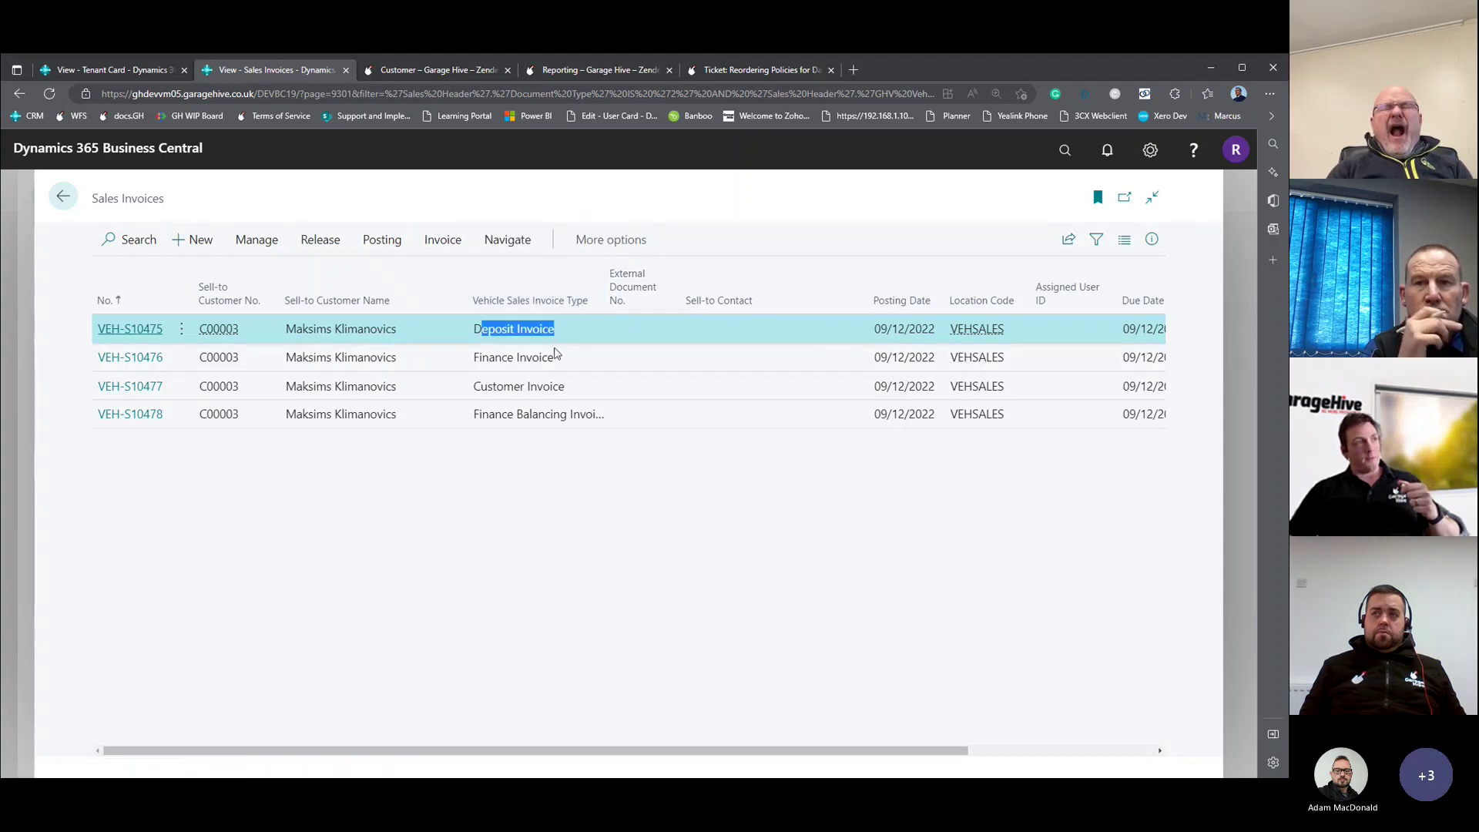
left_click(552, 359)
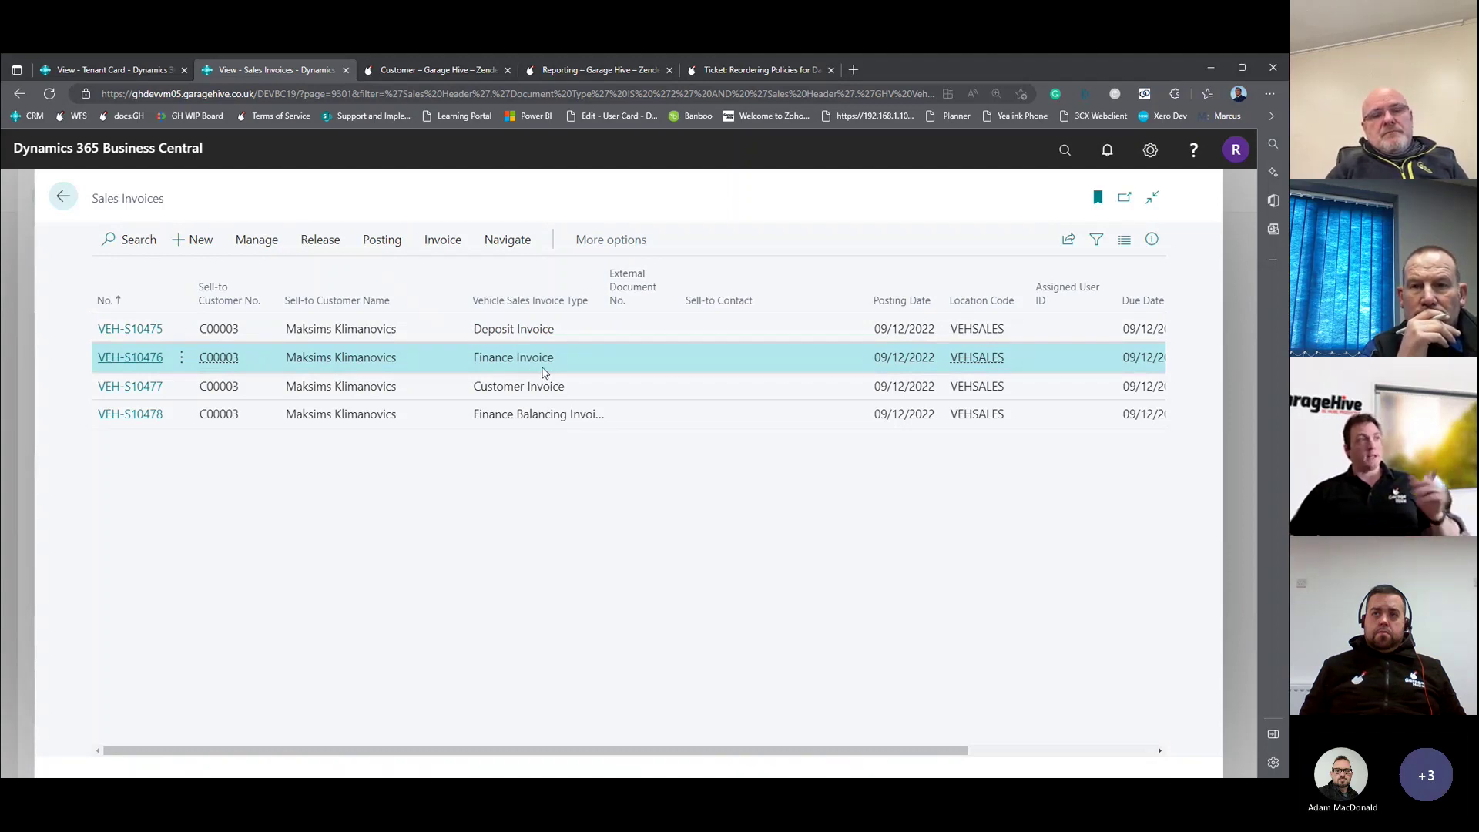
left_click_drag(931, 749, 1132, 769)
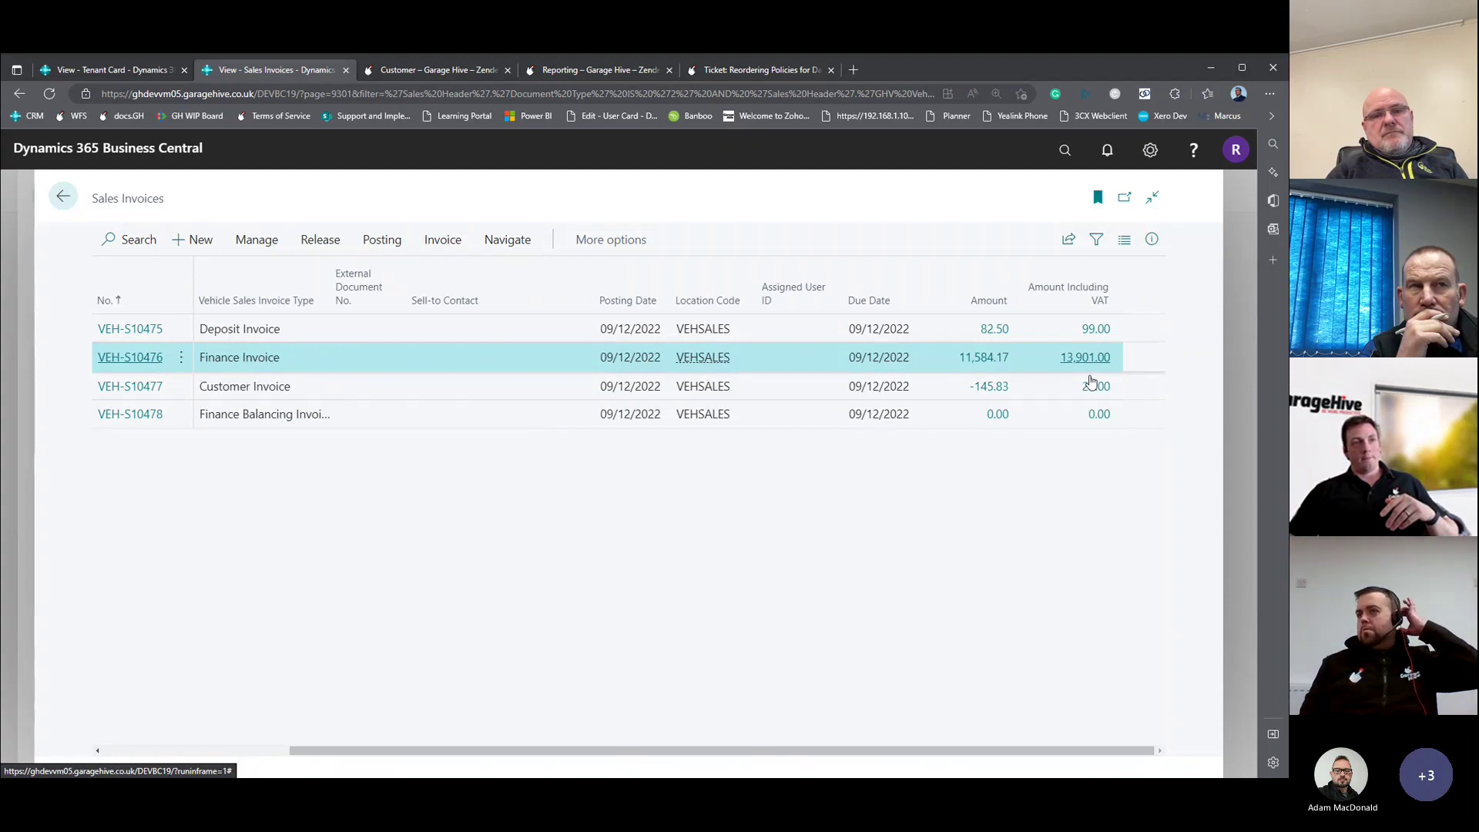
left_click_drag(667, 751, 482, 752)
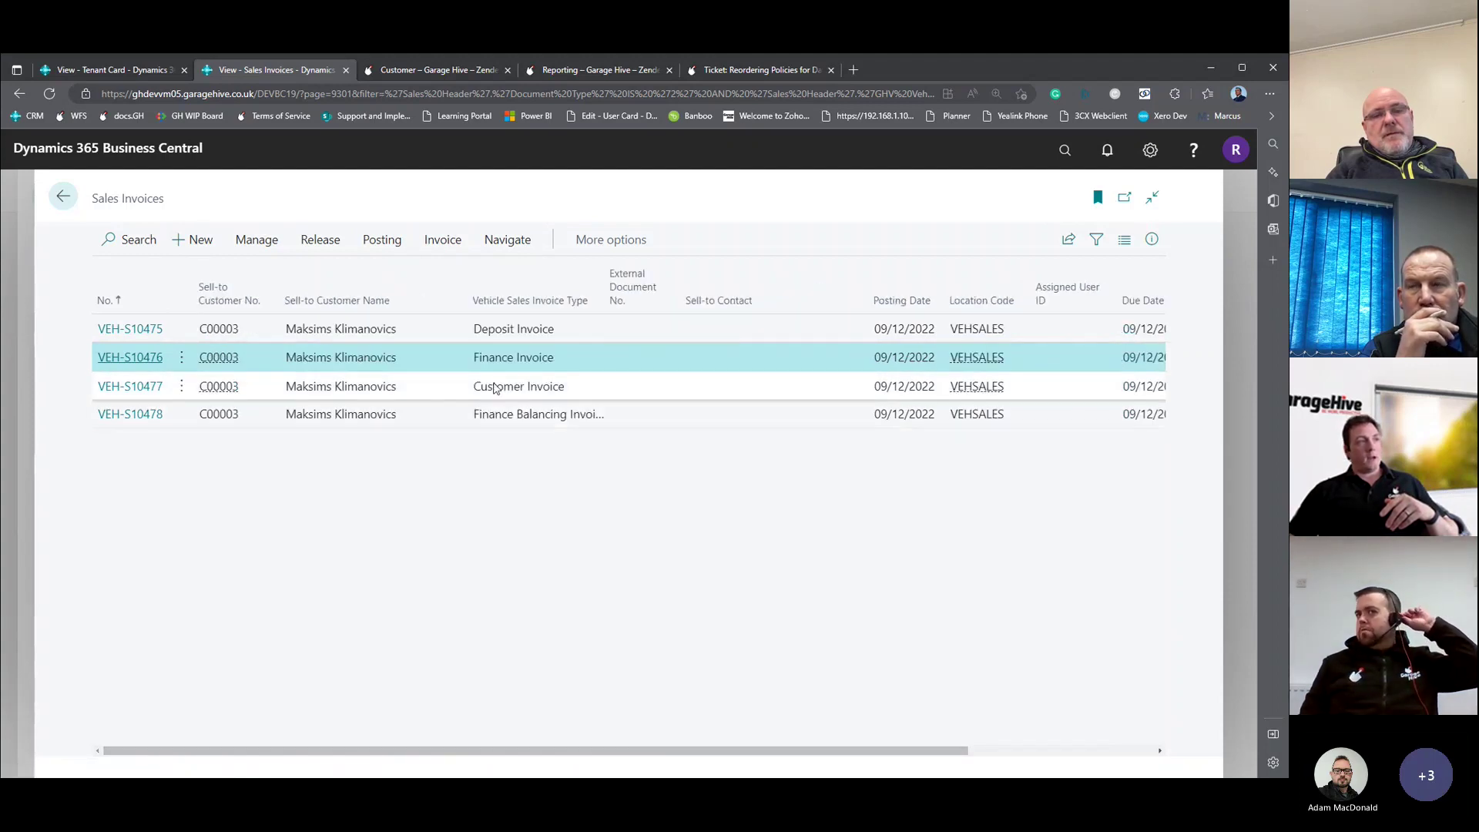
left_click(577, 386)
left_click_drag(608, 751, 936, 761)
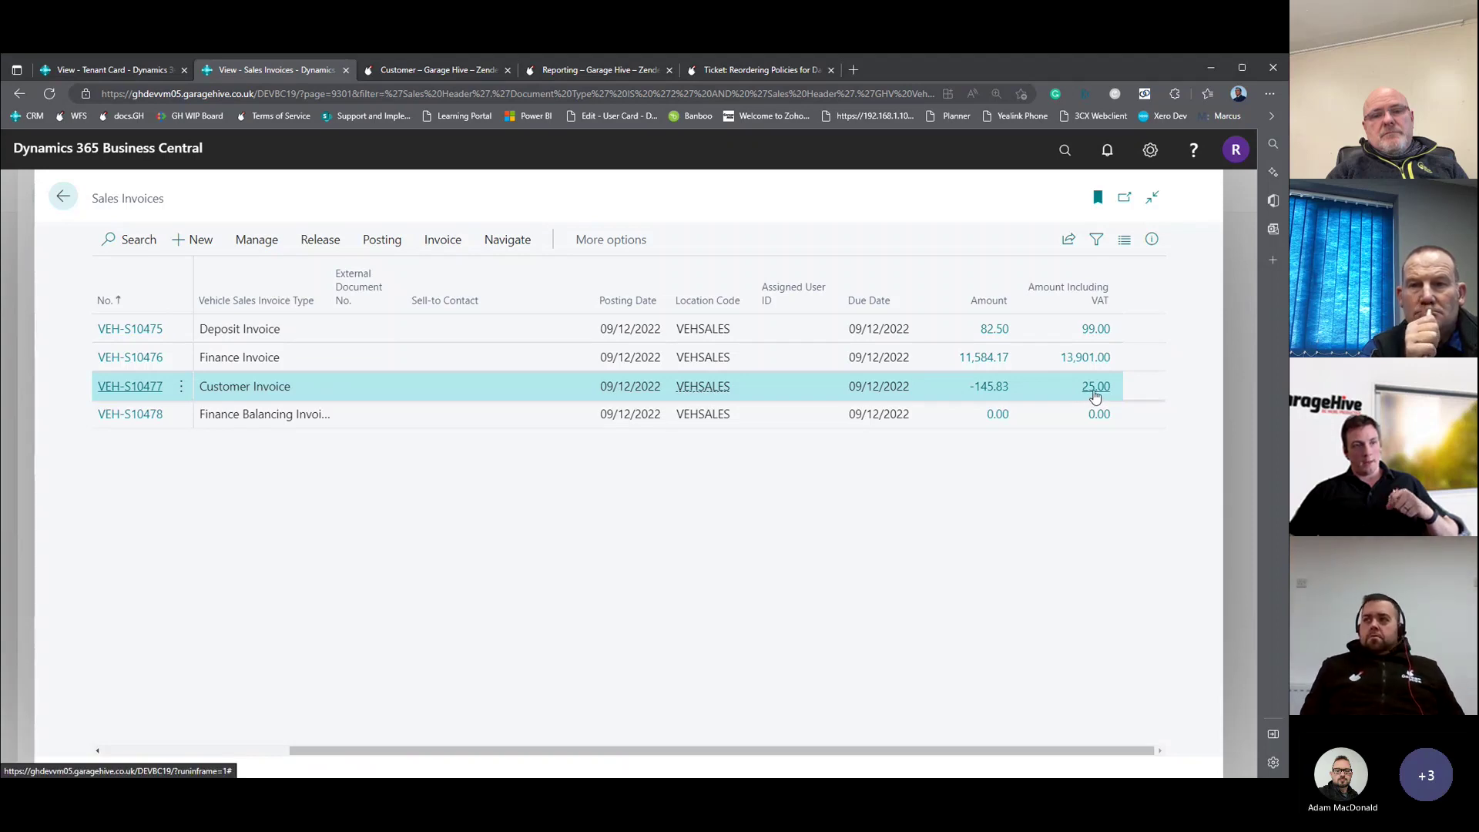
left_click_drag(990, 759, 396, 719)
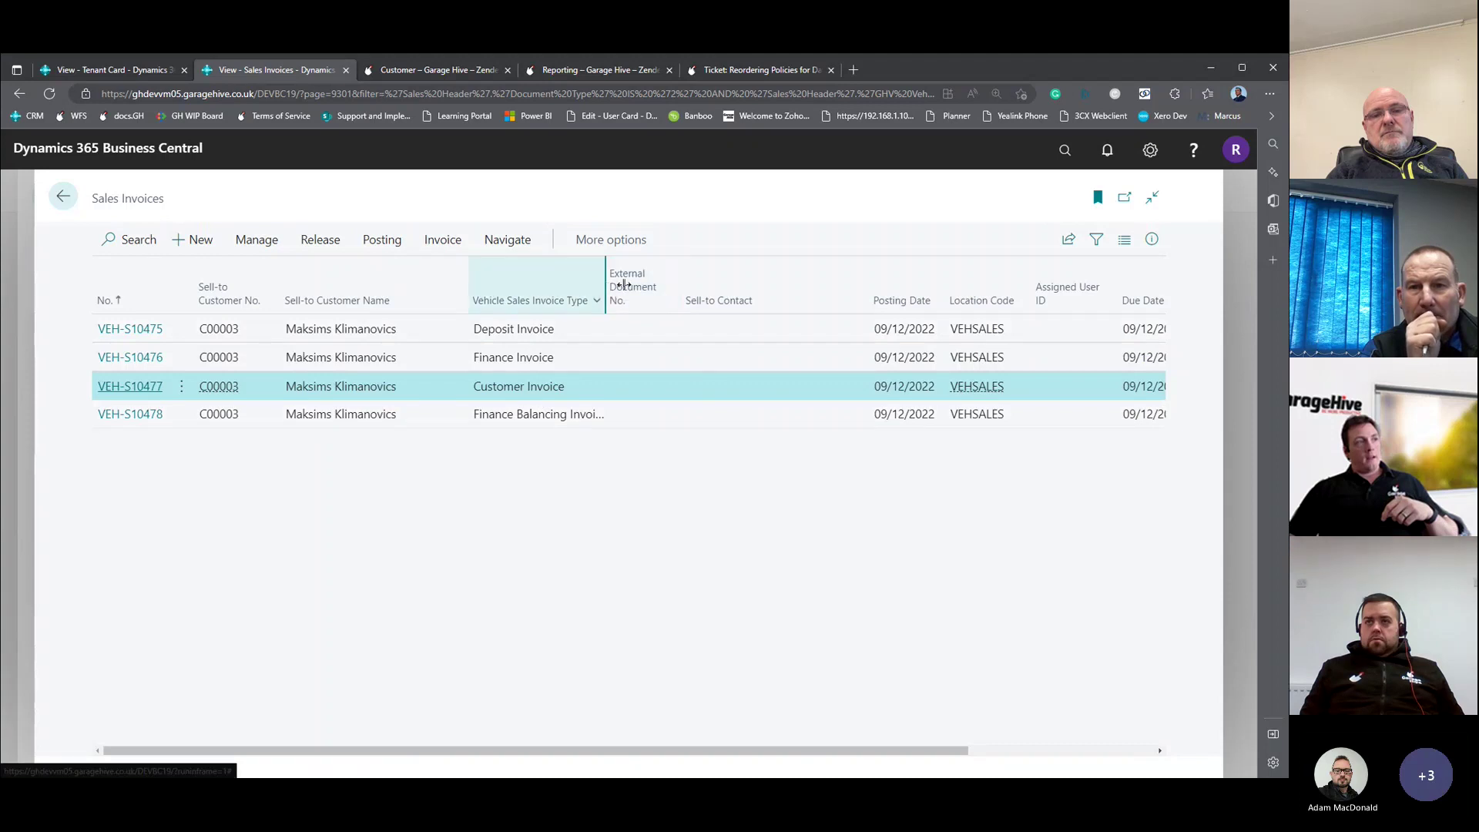
Widen the Vehicle Sales Invoice Type column further to read the full Finance Balancing Invoice entry.
left_click_drag(606, 289, 676, 290)
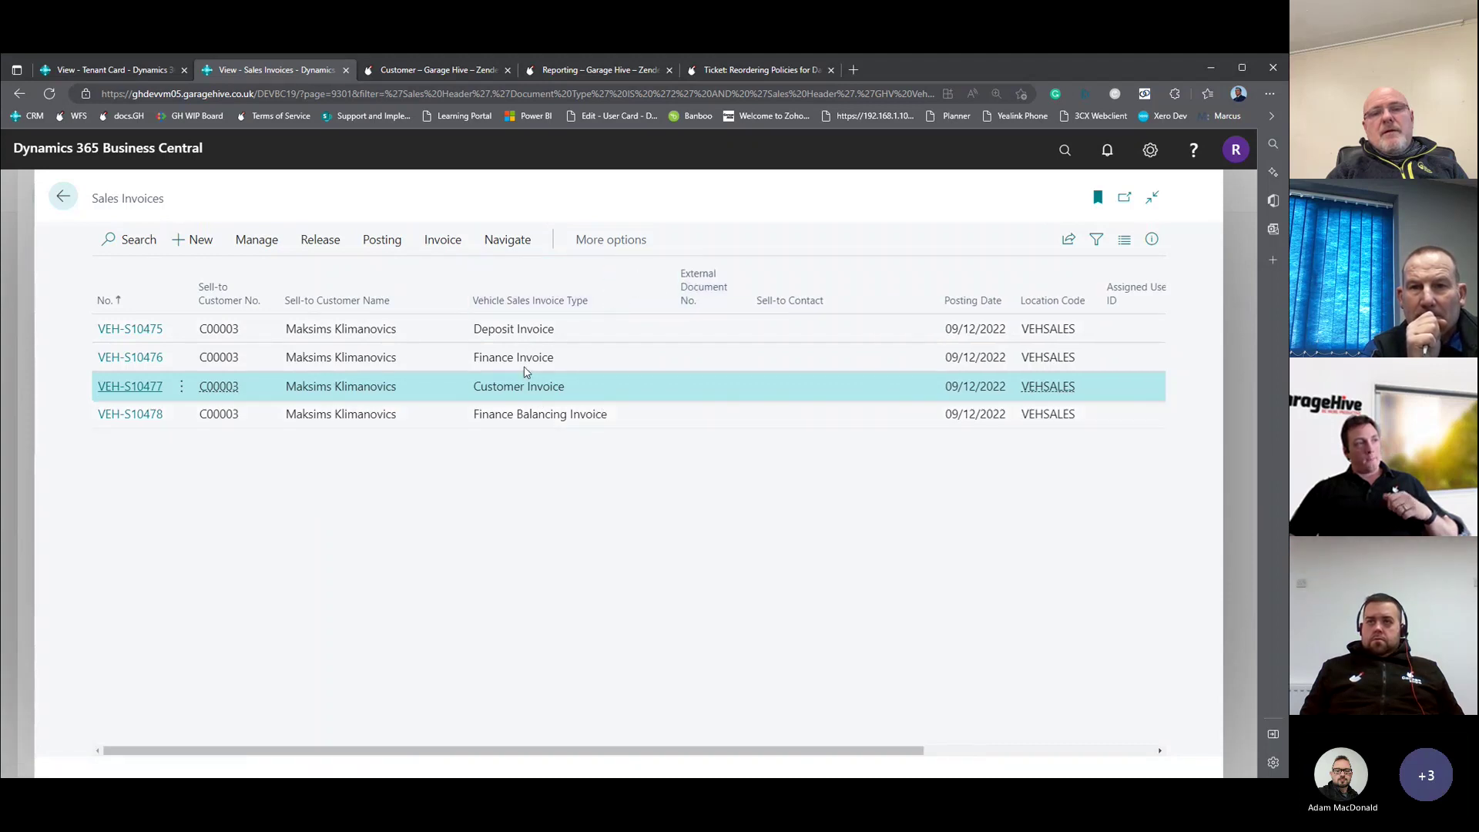
left_click_drag(475, 417, 610, 420)
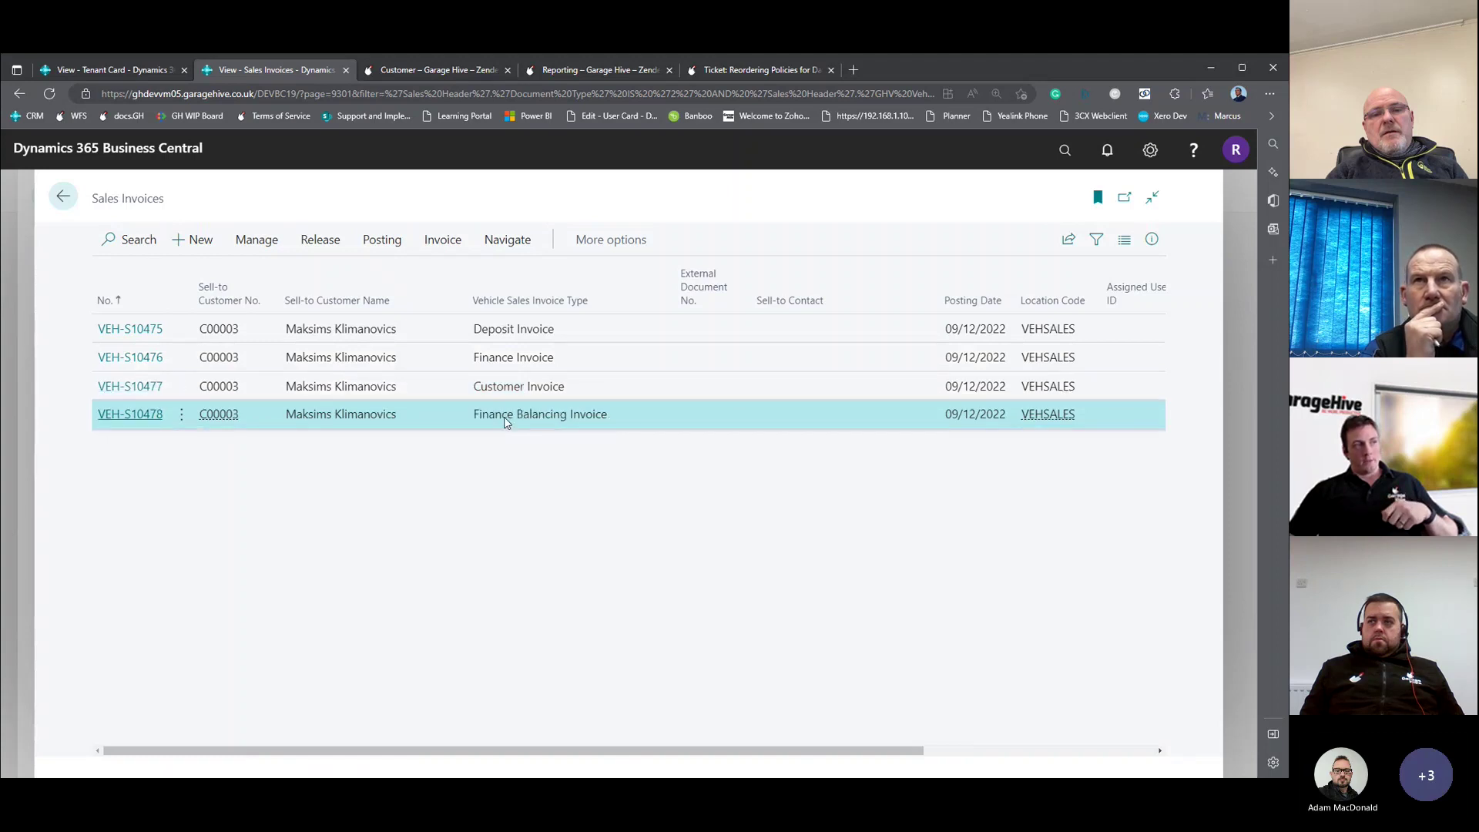
Examine the Finance Balancing Invoice entry in the sales invoice list, including its amount and amount including VAT.
left_click_drag(513, 418, 633, 420)
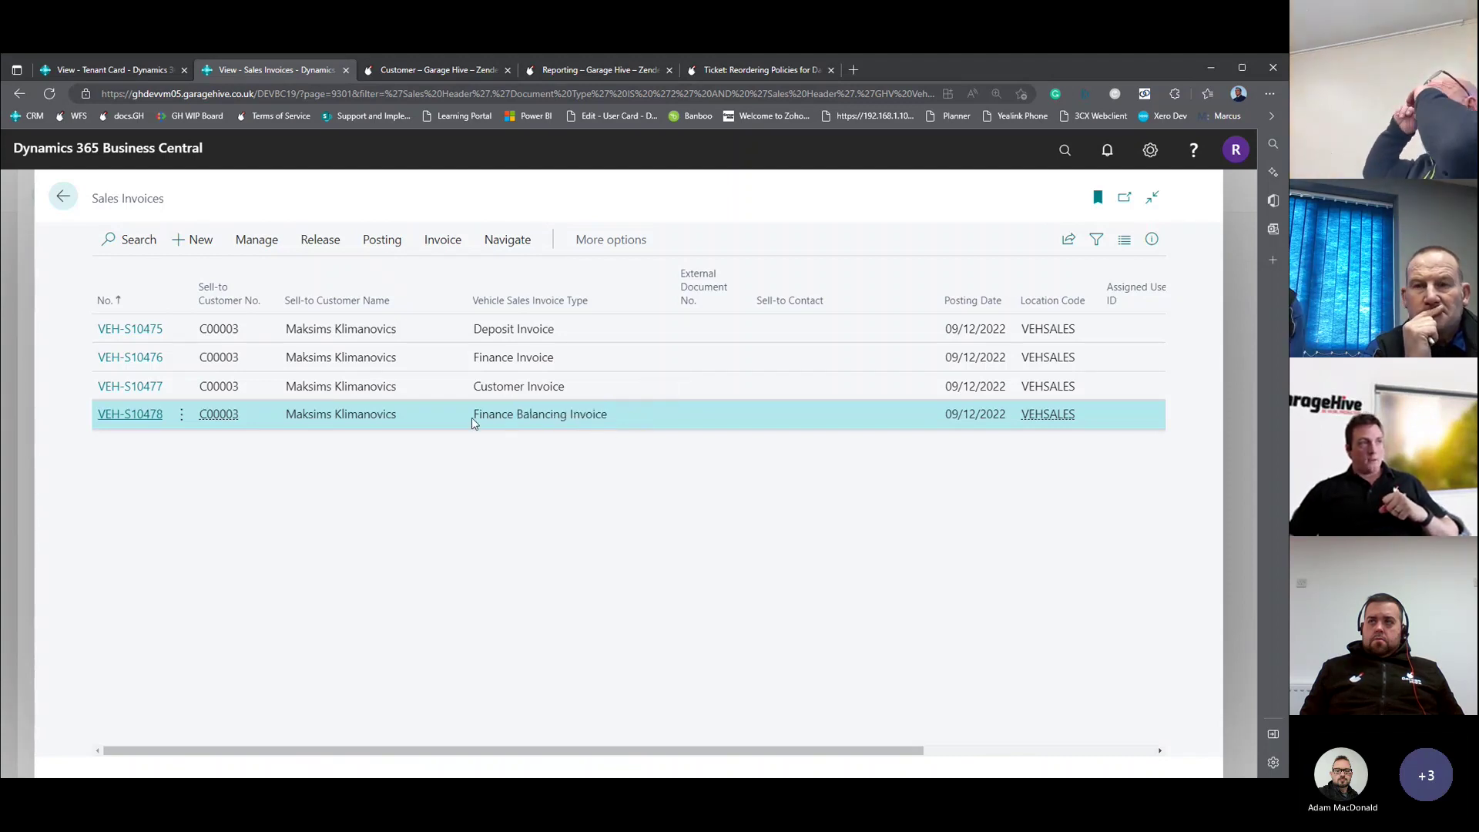
left_click_drag(475, 420, 616, 422)
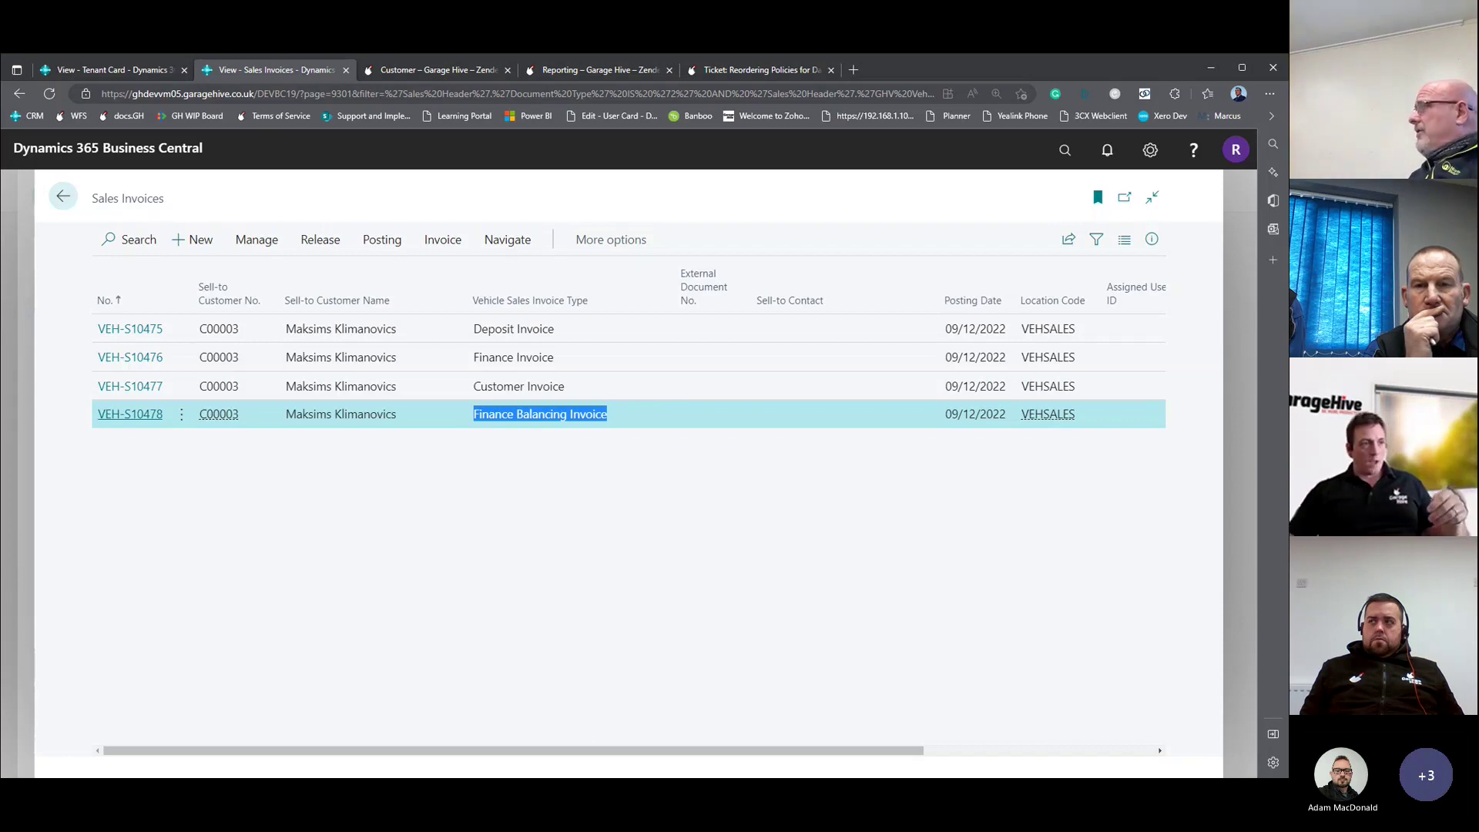
left_click_drag(753, 750, 982, 751)
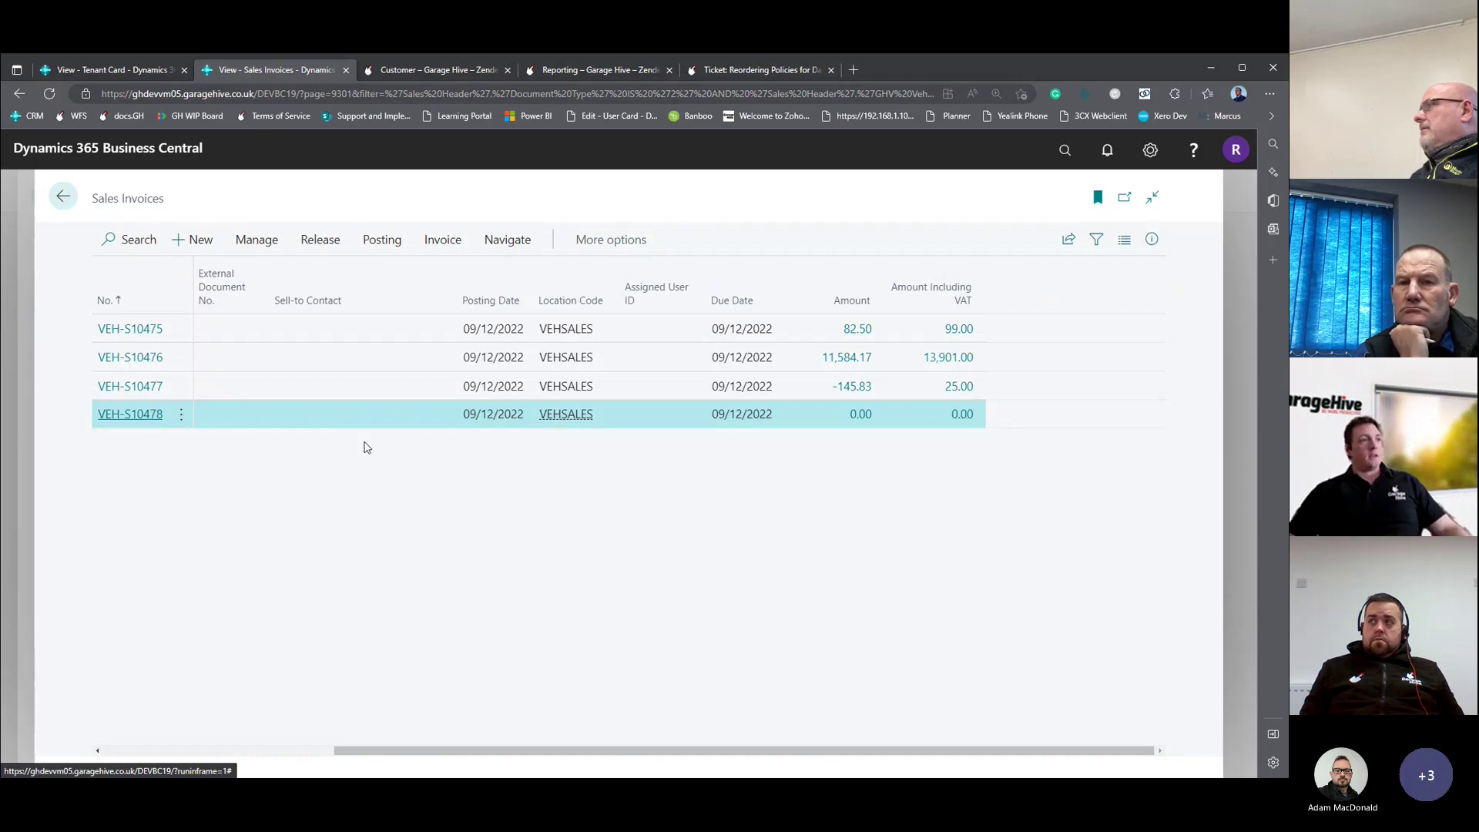
left_click_drag(523, 751, 112, 743)
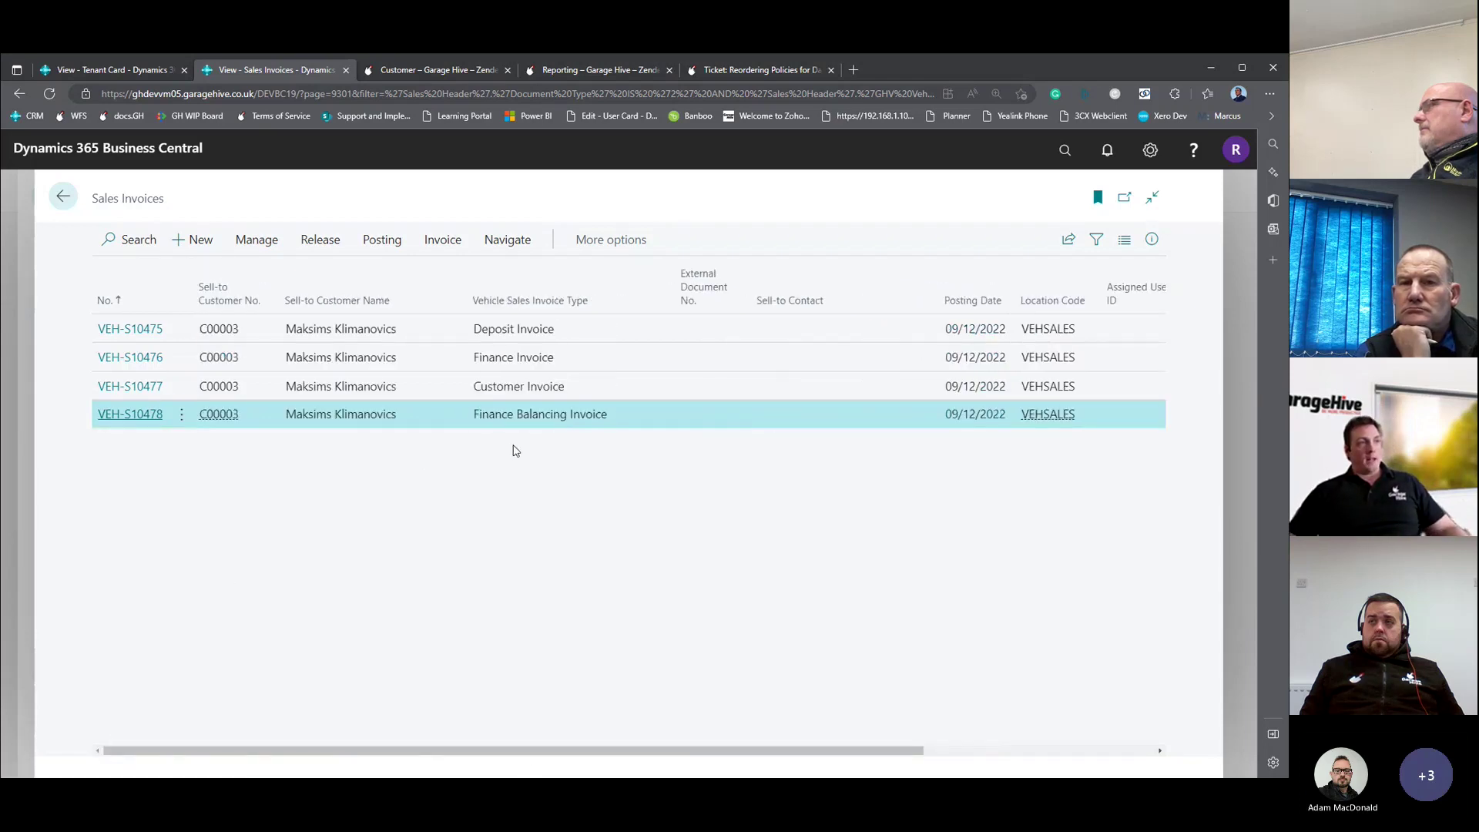
left_click_drag(479, 415, 582, 422)
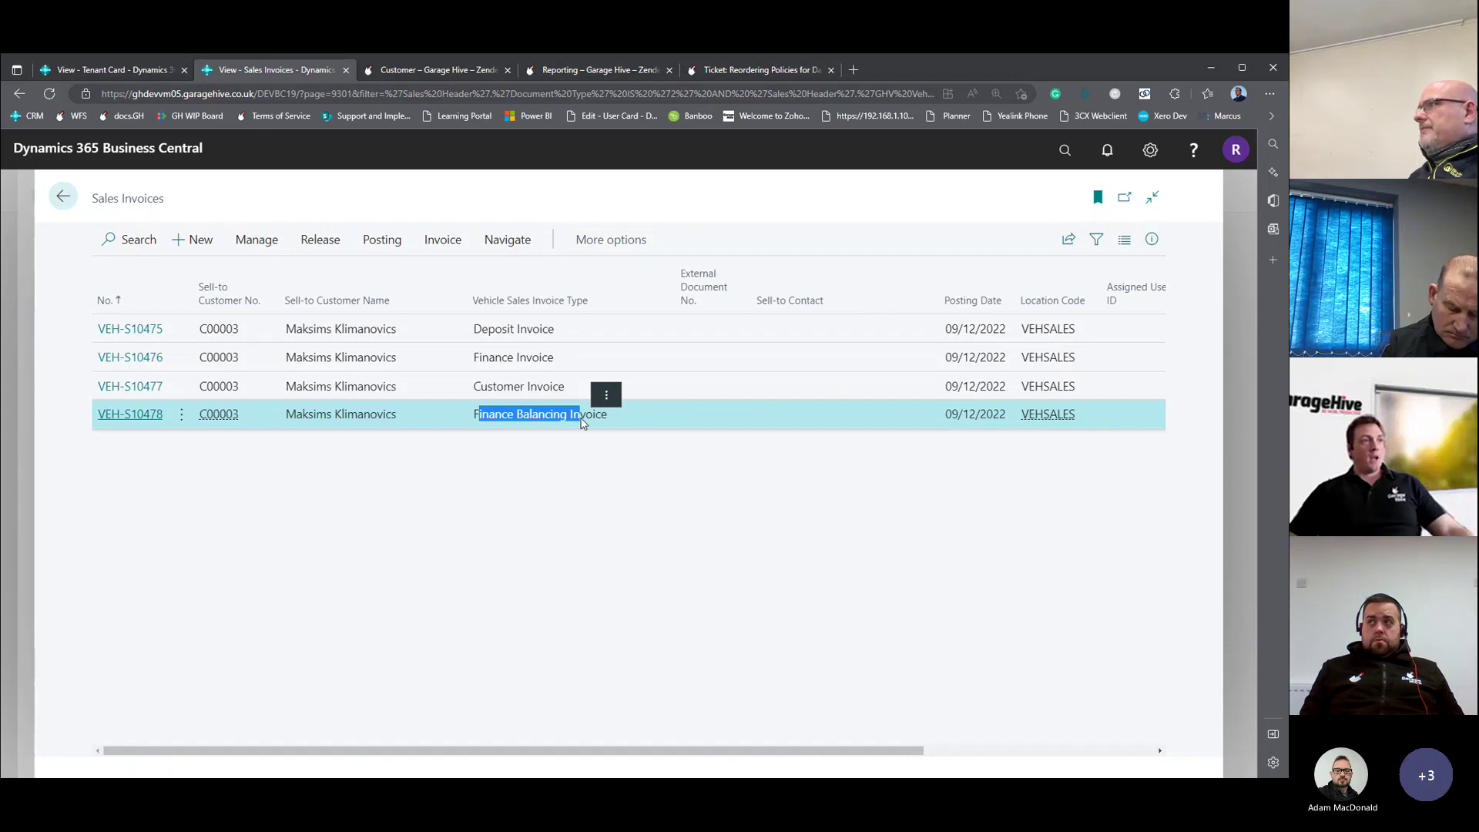
left_click_drag(582, 423, 571, 429)
left_click(598, 423)
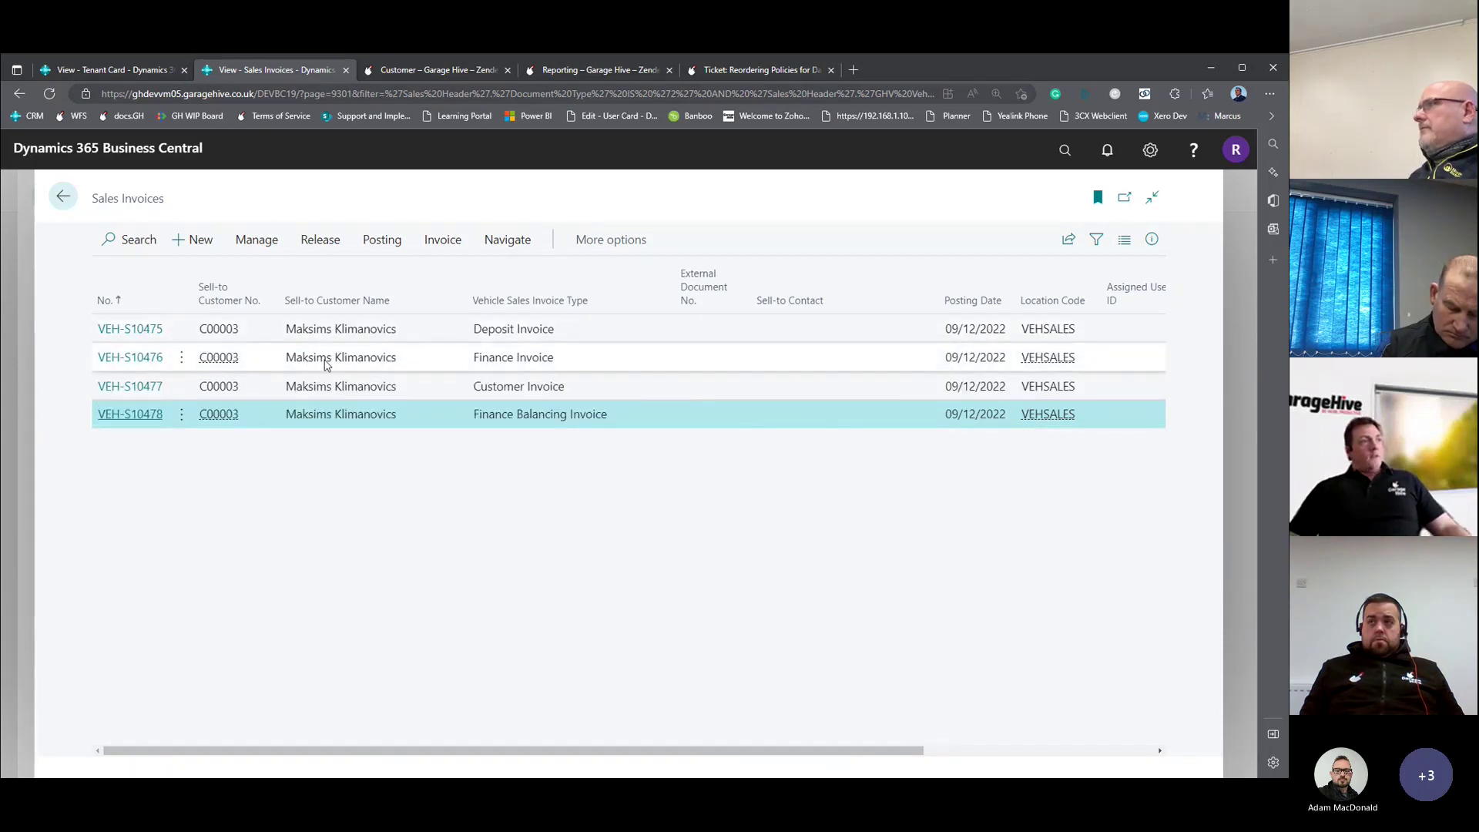
Open the Finance Invoice from the sales invoice list and bring its lines into view.
left_click(133, 359)
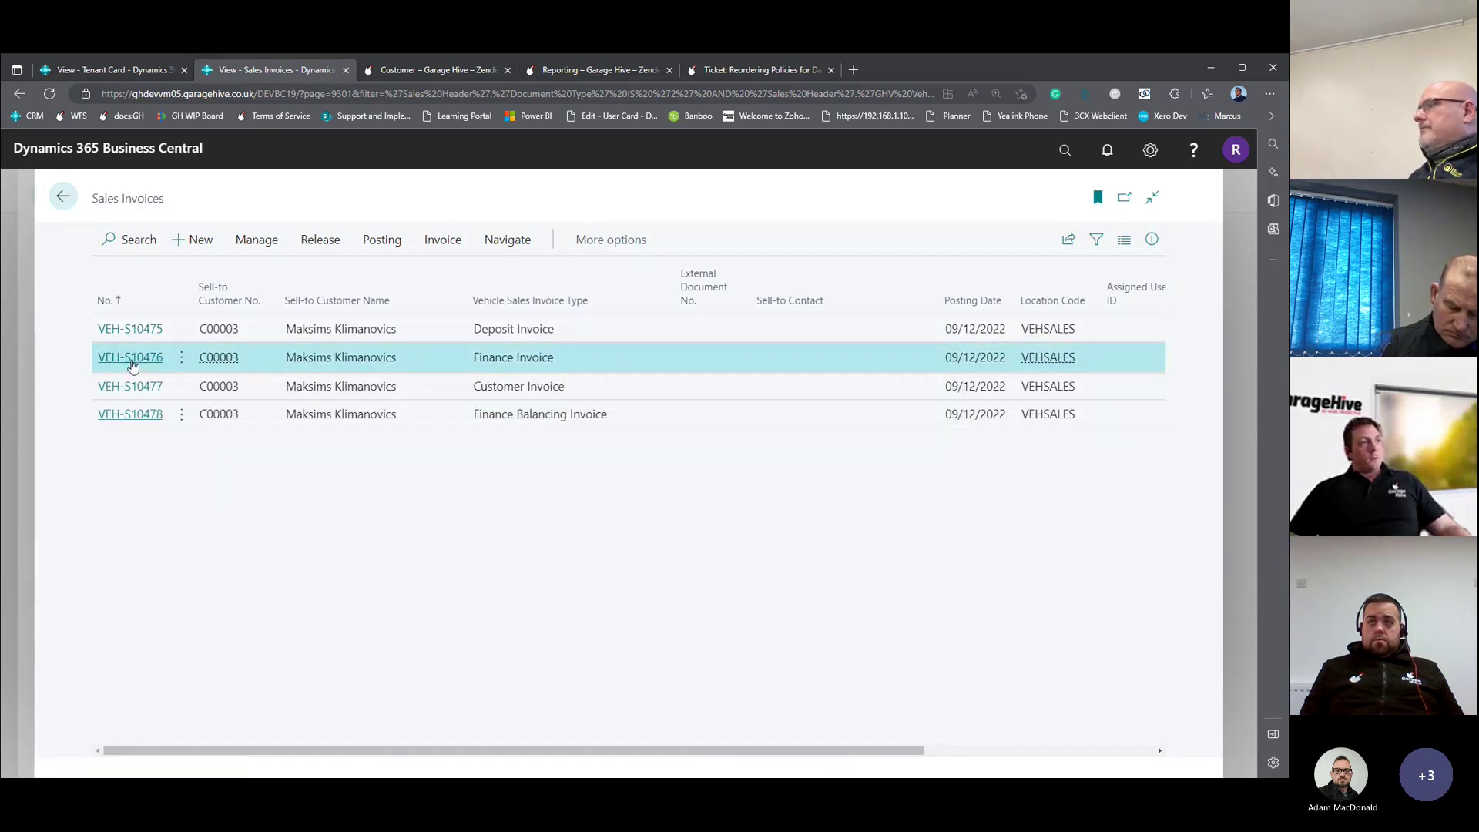
left_click(549, 278)
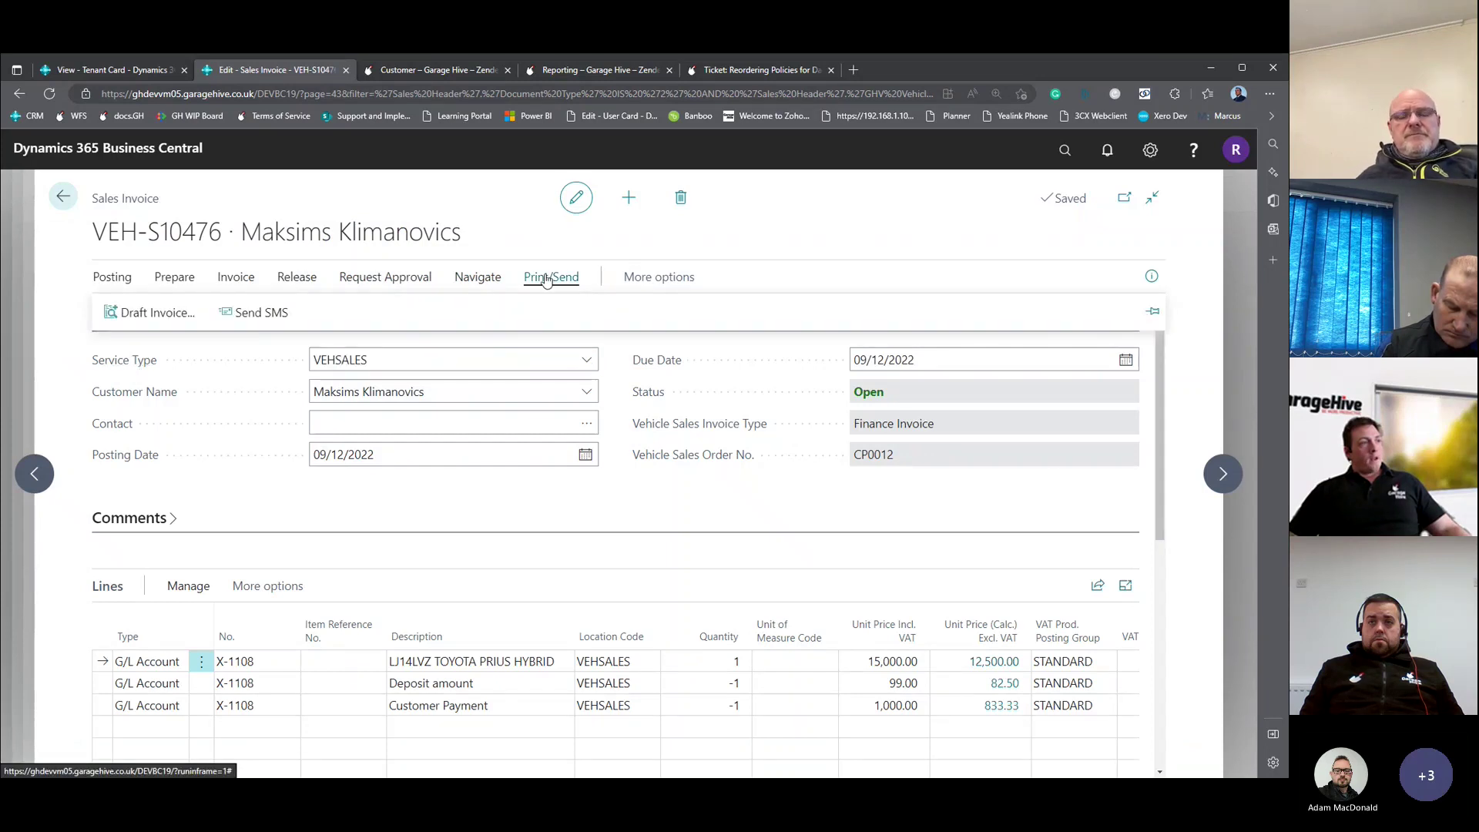
left_click(546, 279)
scroll(385, 663, "down", 1)
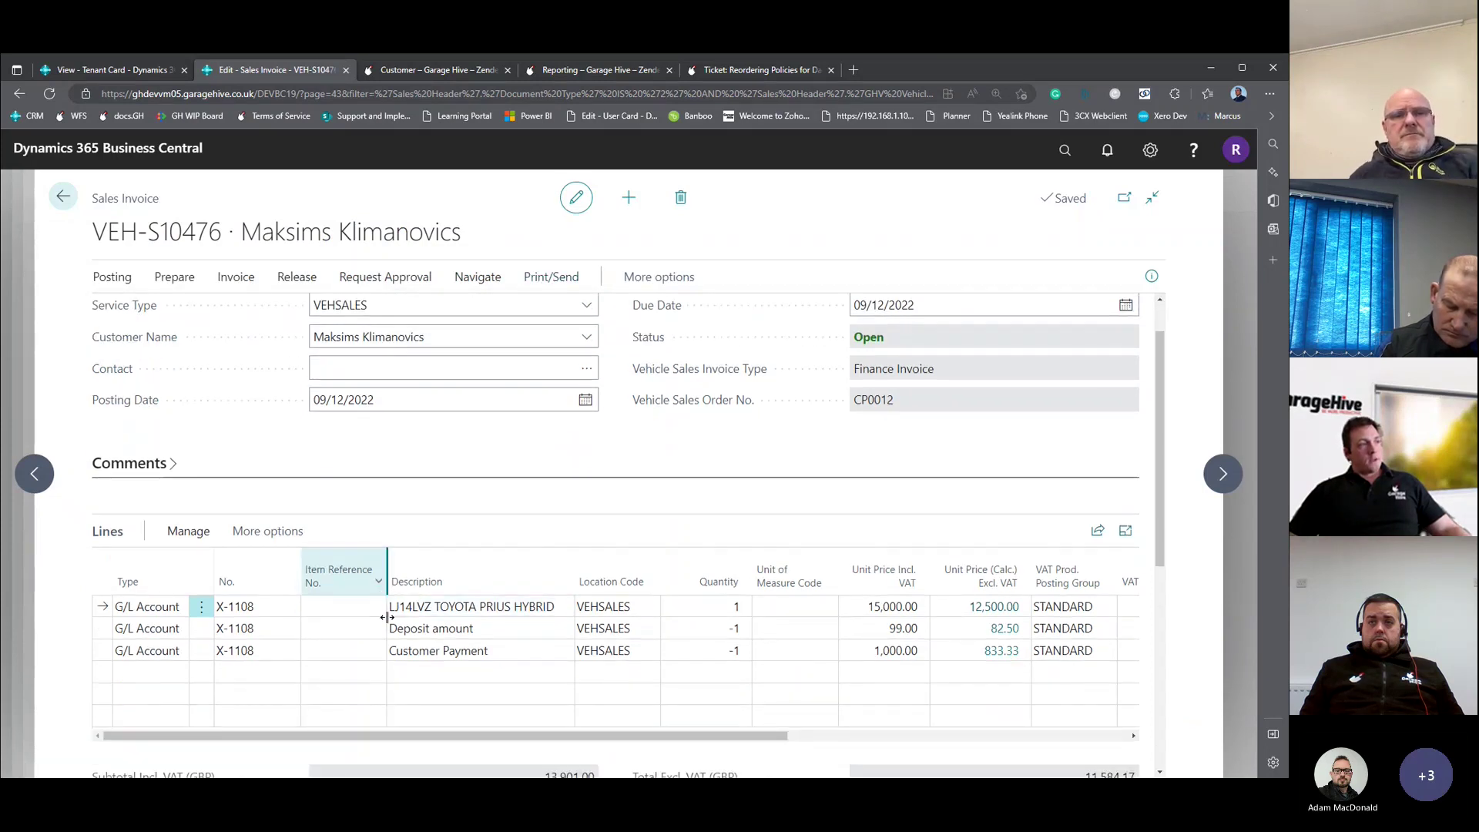
Check the G/L account numbers on the vehicle, deposit and customer payment lines, and the invoice's total including VAT.
left_click(271, 606)
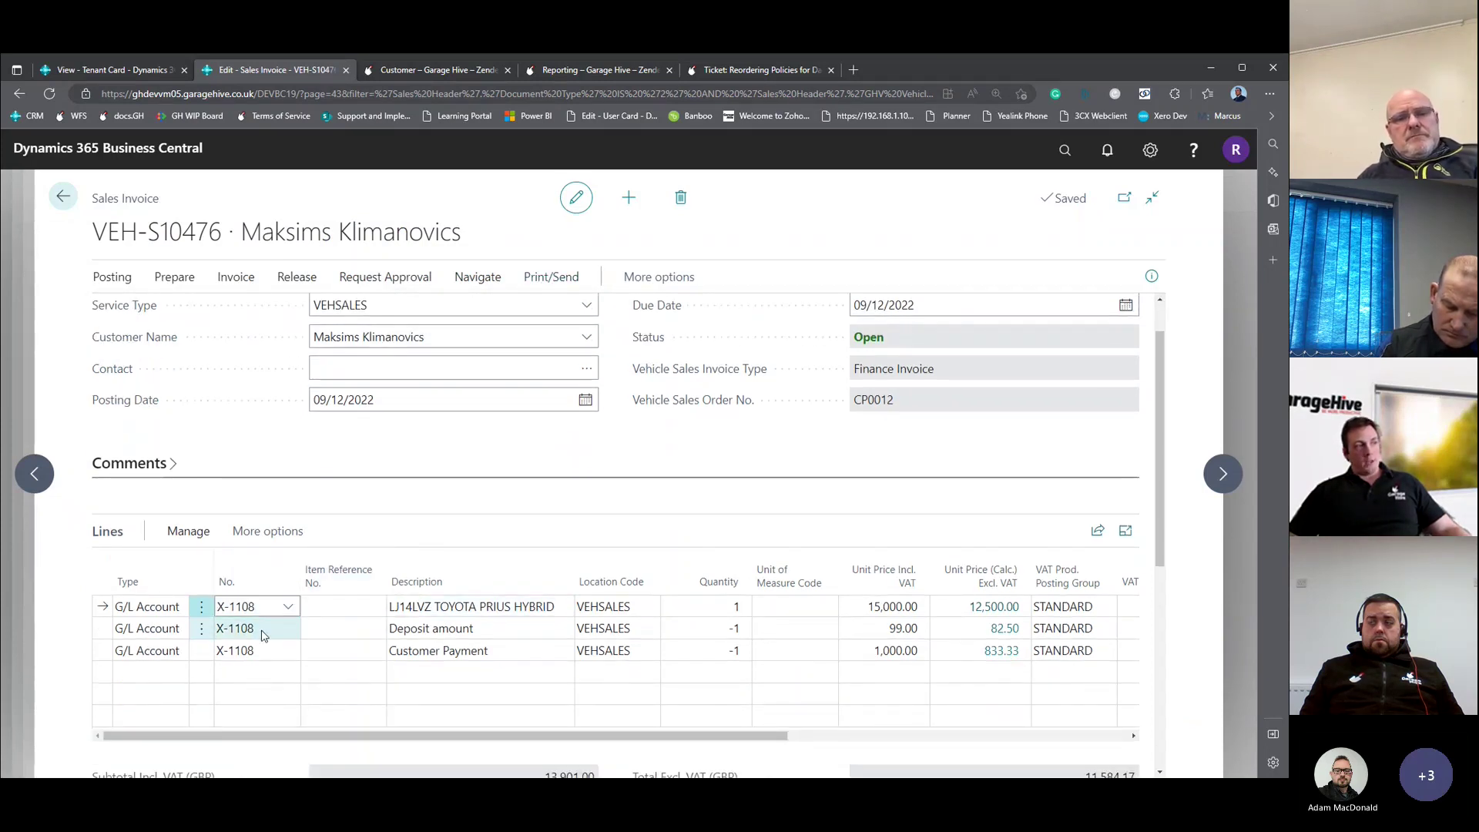
left_click(263, 635)
left_click(259, 651)
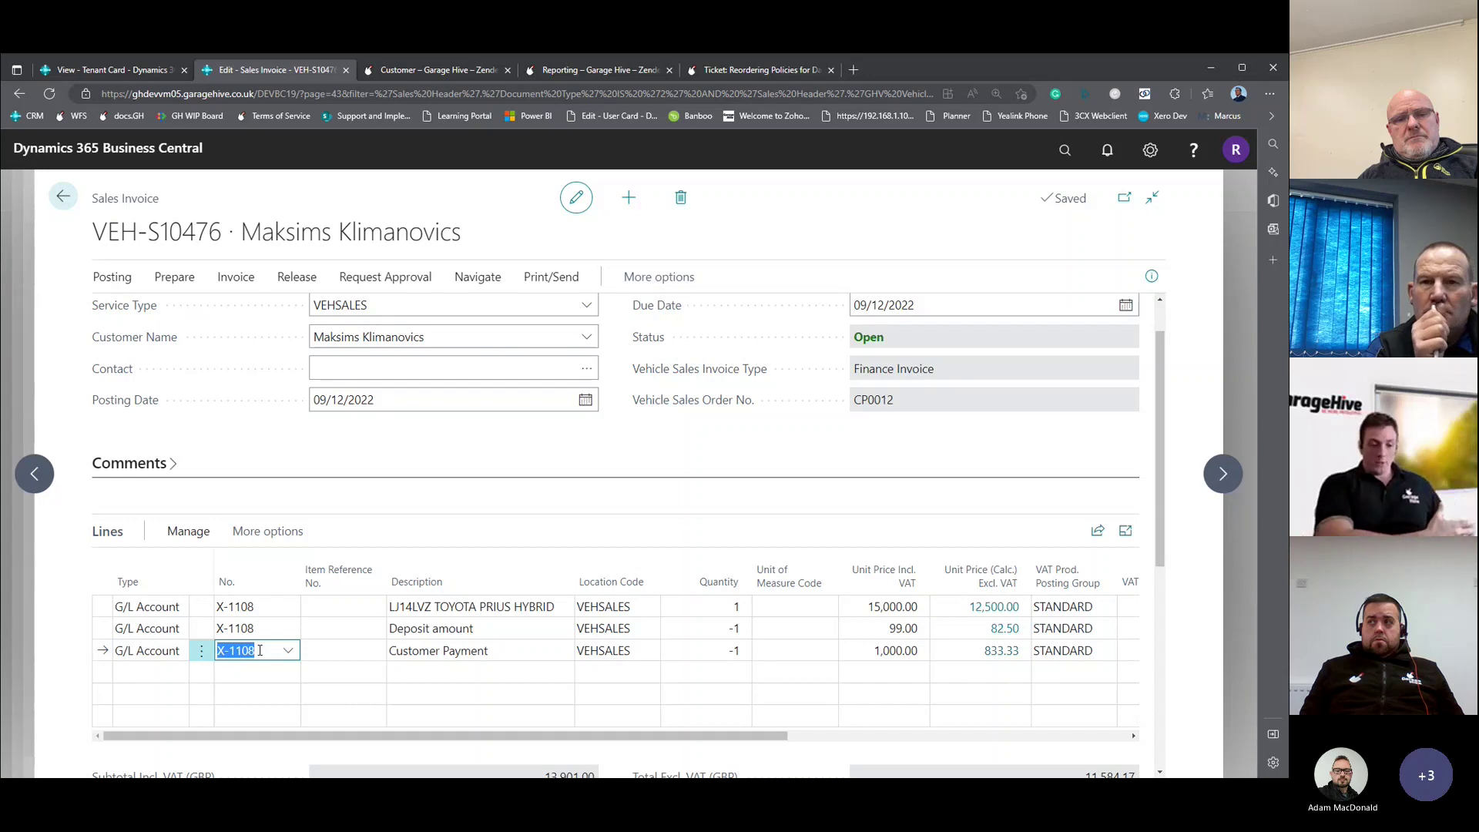
left_click(235, 609)
left_click(275, 628)
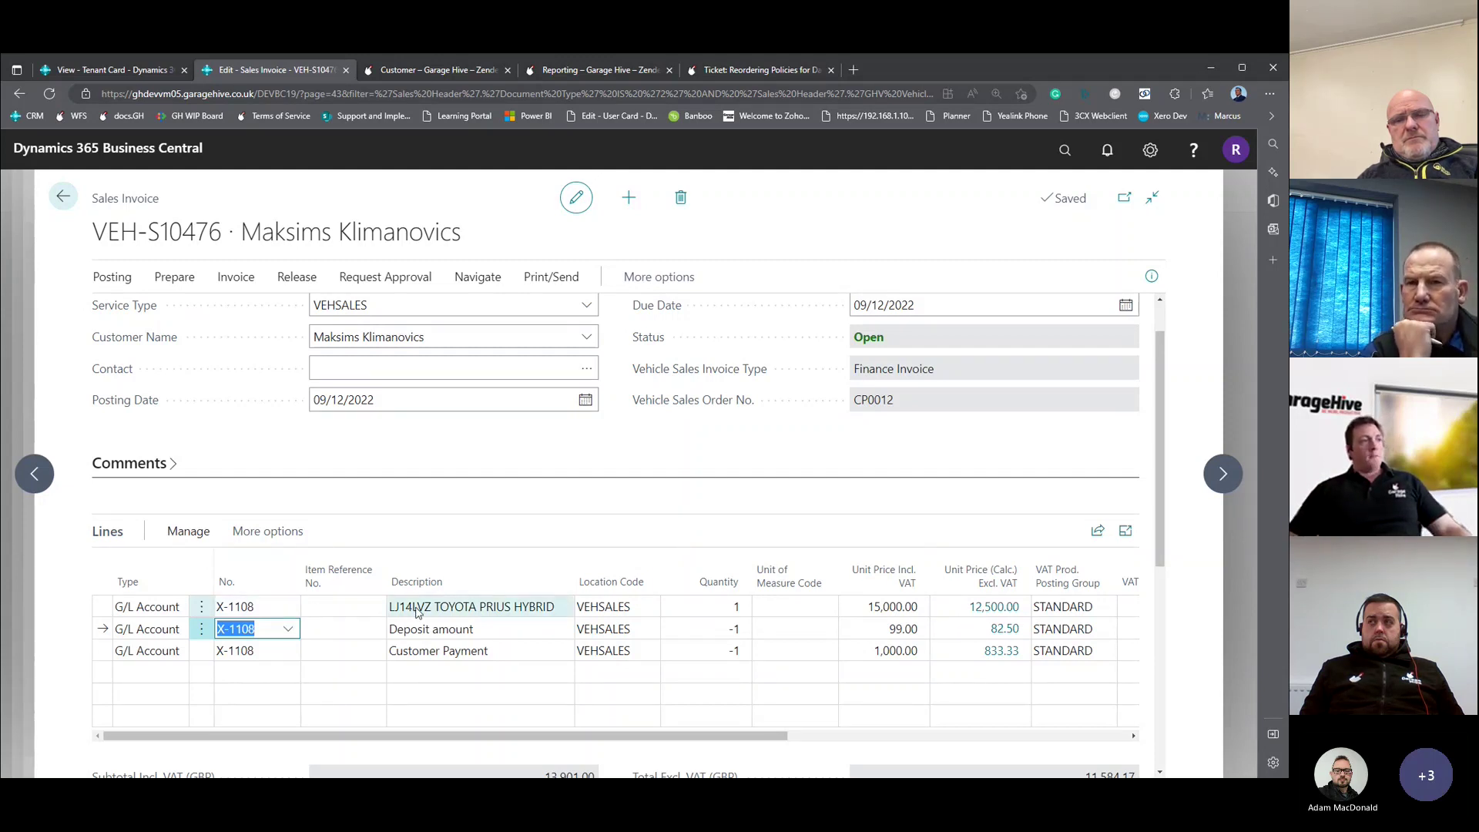
left_click(248, 606)
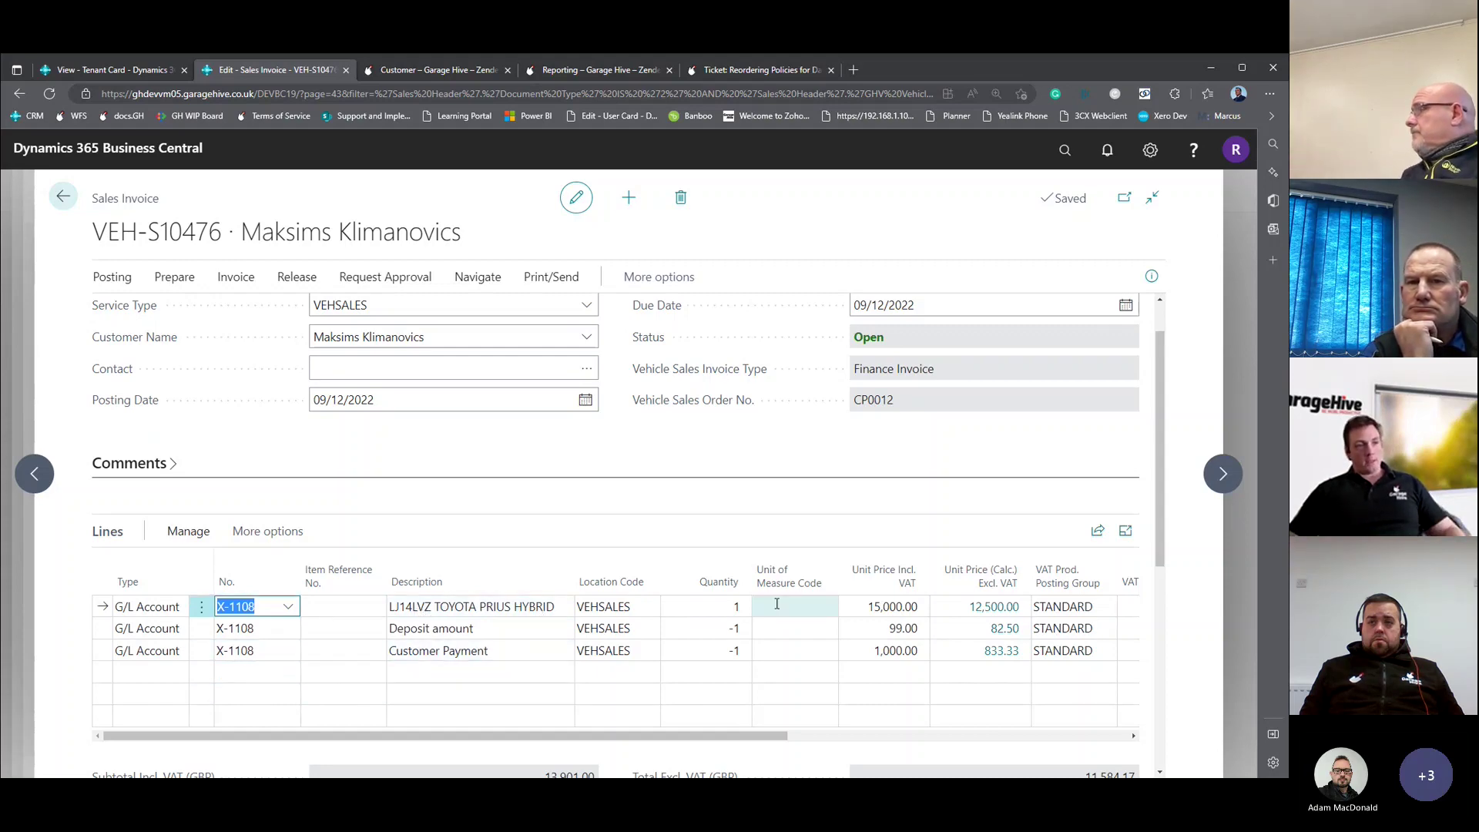
scroll(847, 613, "down", 3)
left_click_drag(1138, 631, 1148, 628)
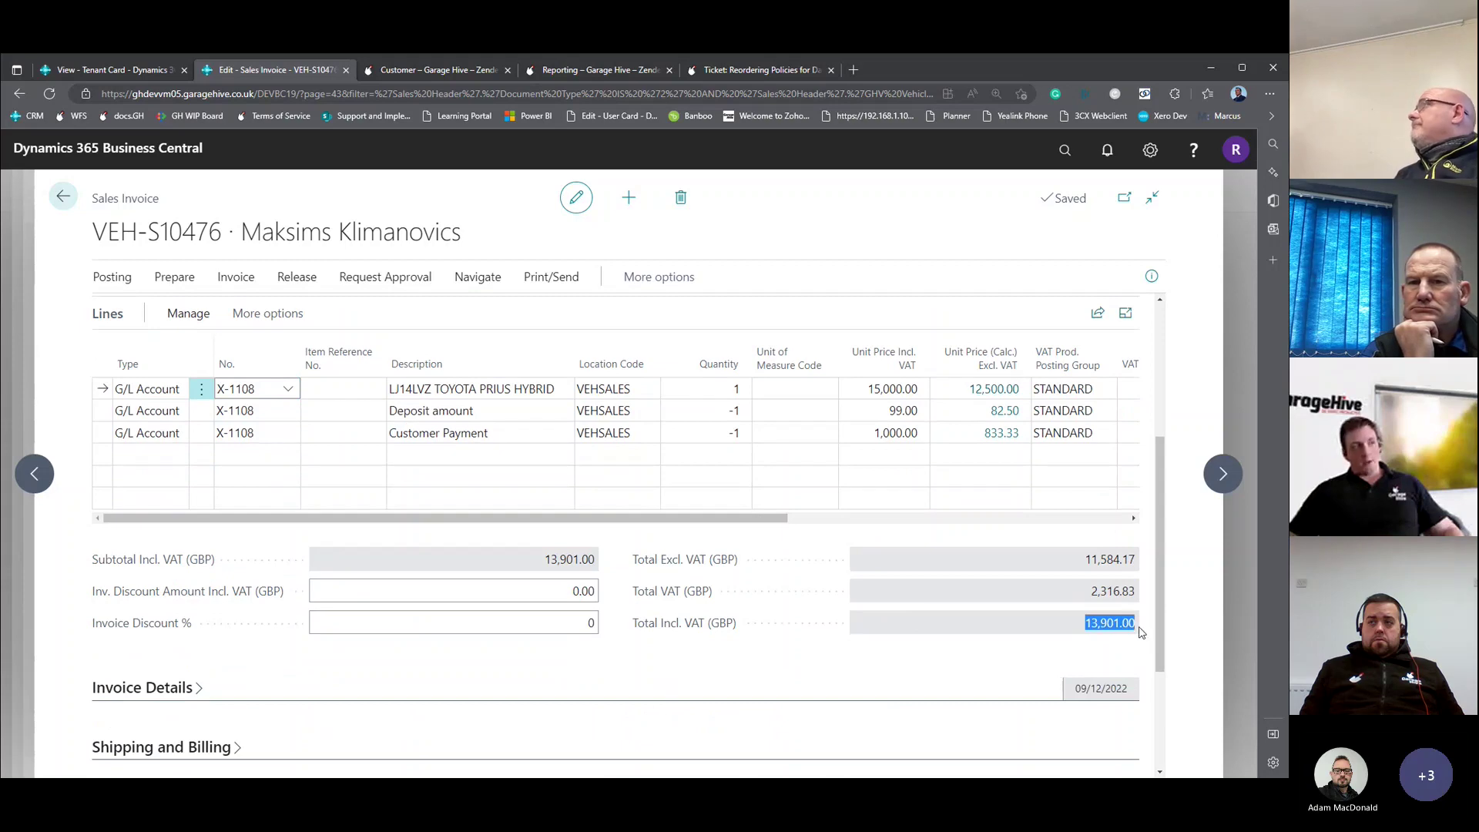
Preview the draft finance invoice at page width and examine its Customer and Finance Company details.
left_click(550, 278)
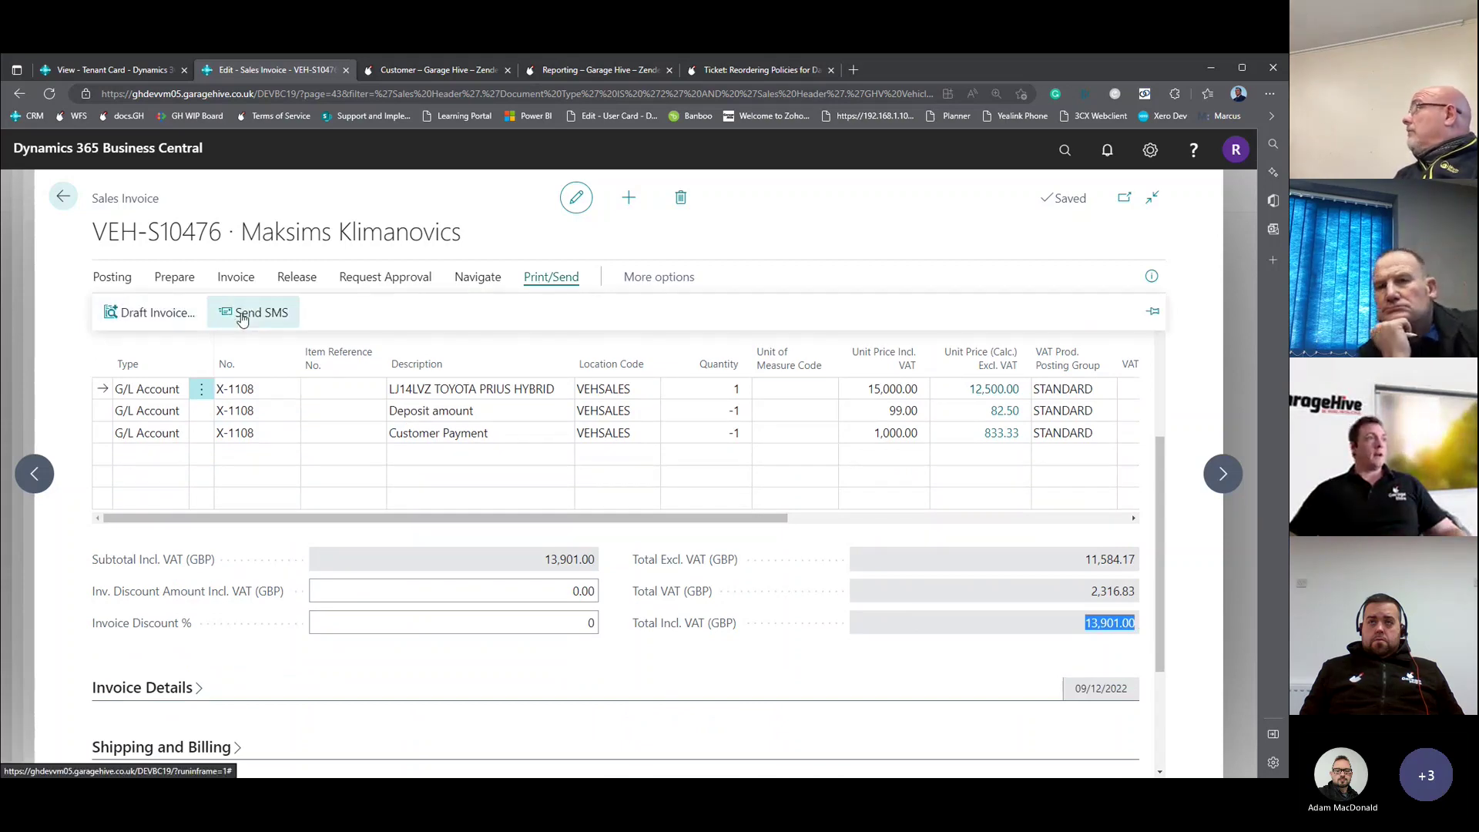
left_click(169, 319)
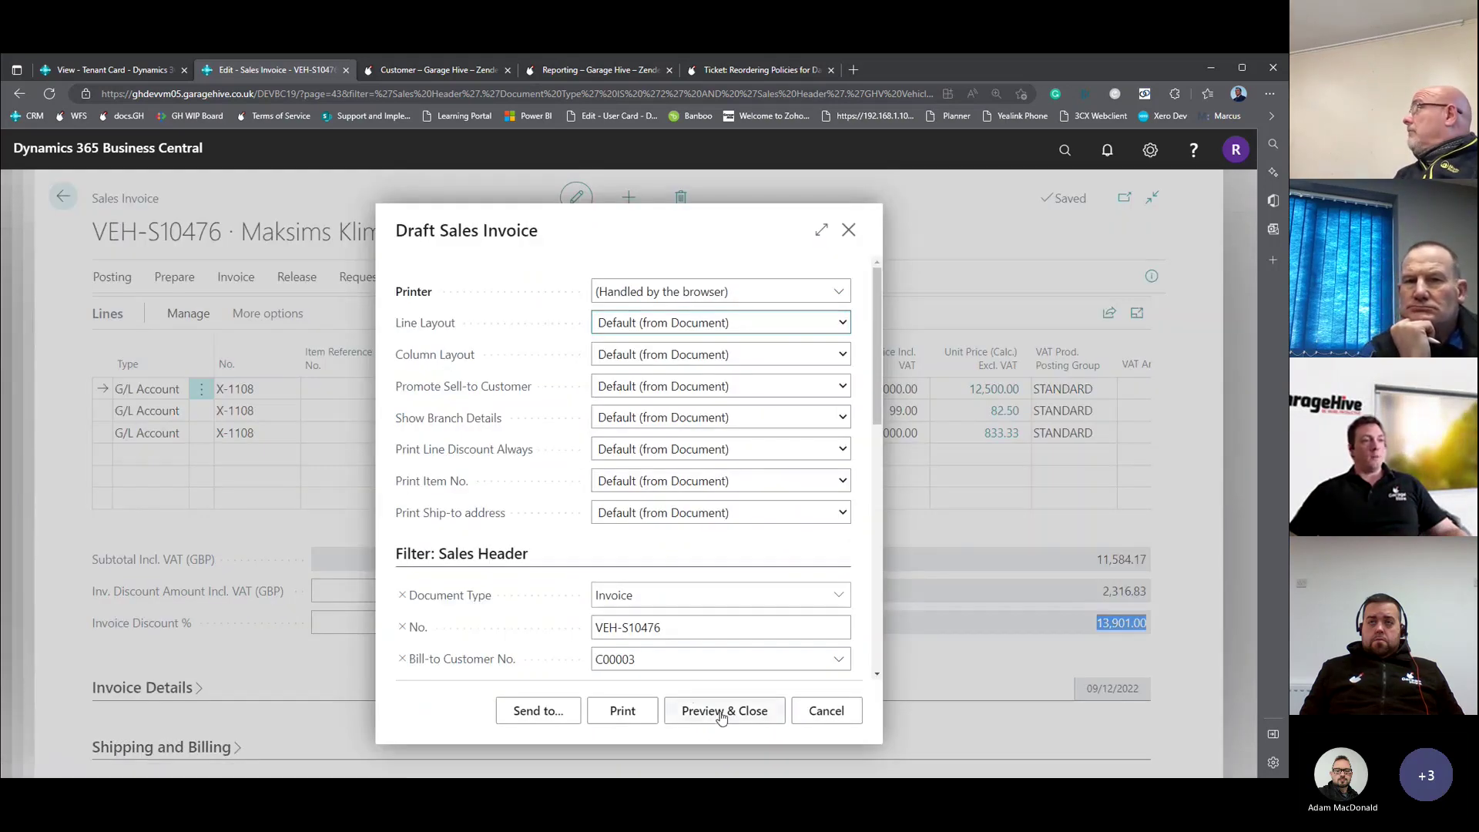
left_click(721, 712)
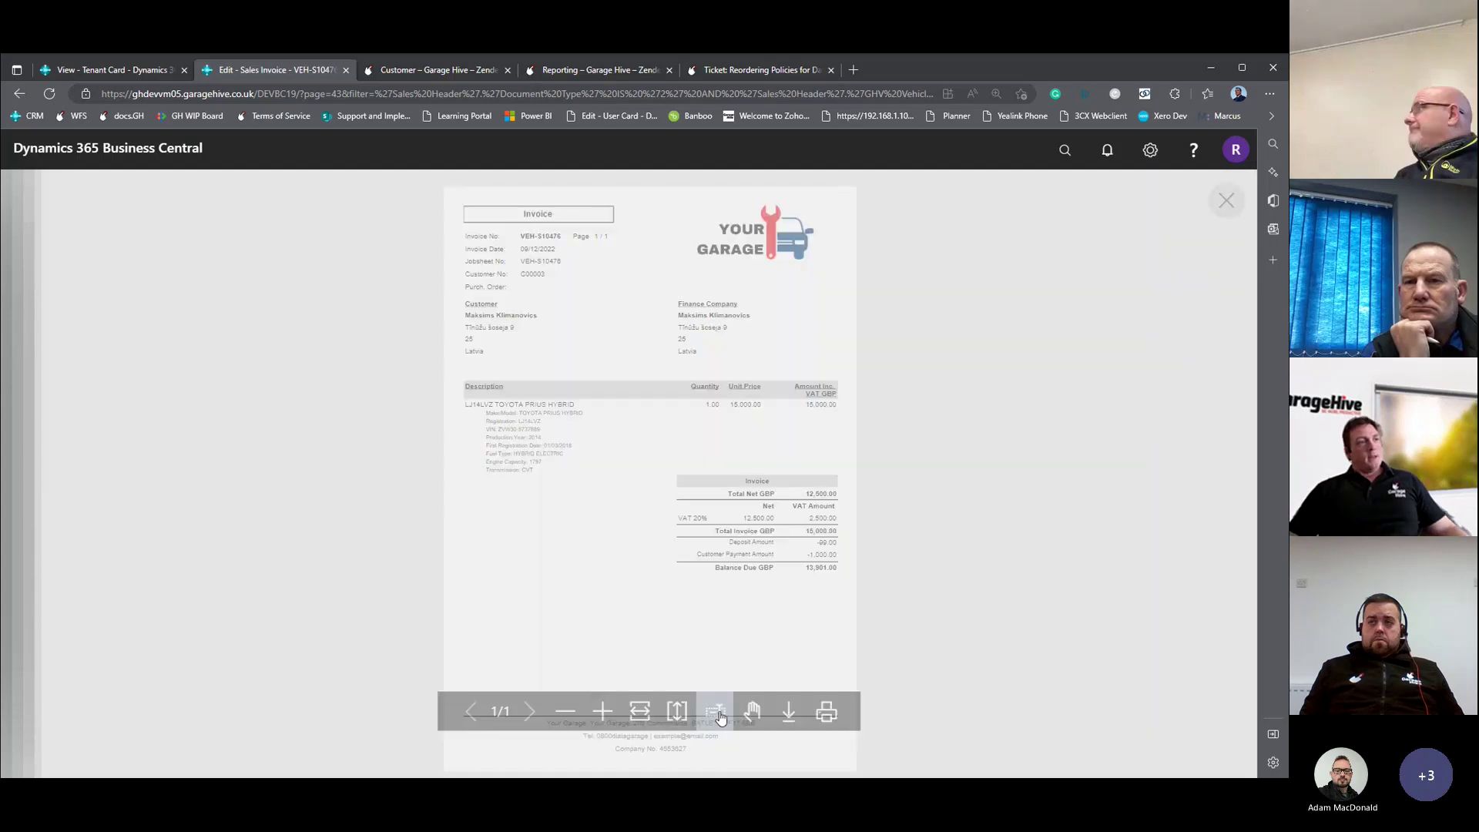
left_click(644, 713)
scroll(539, 647, "down", 1)
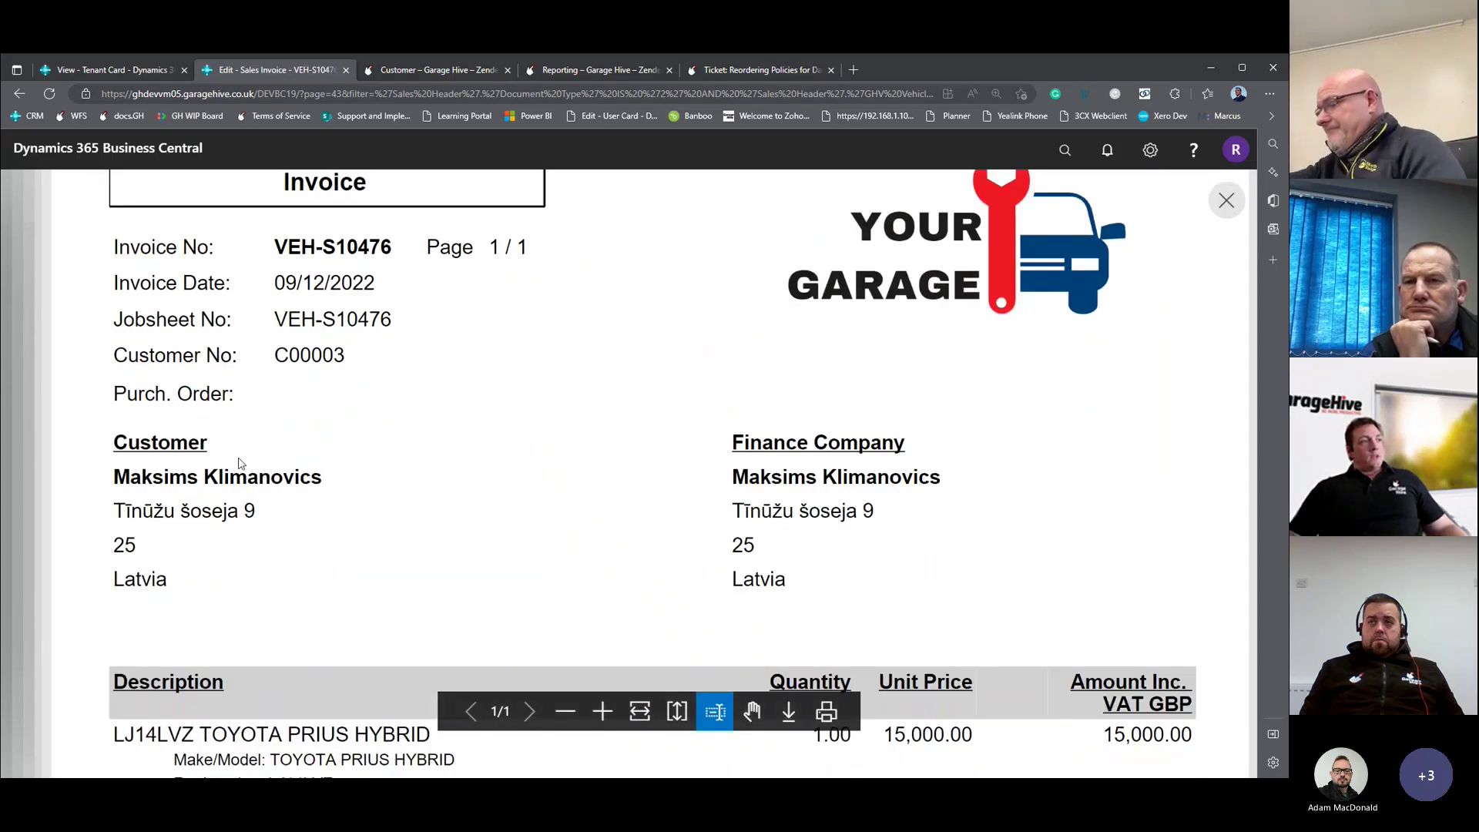
left_click_drag(115, 450, 248, 502)
left_click(176, 562)
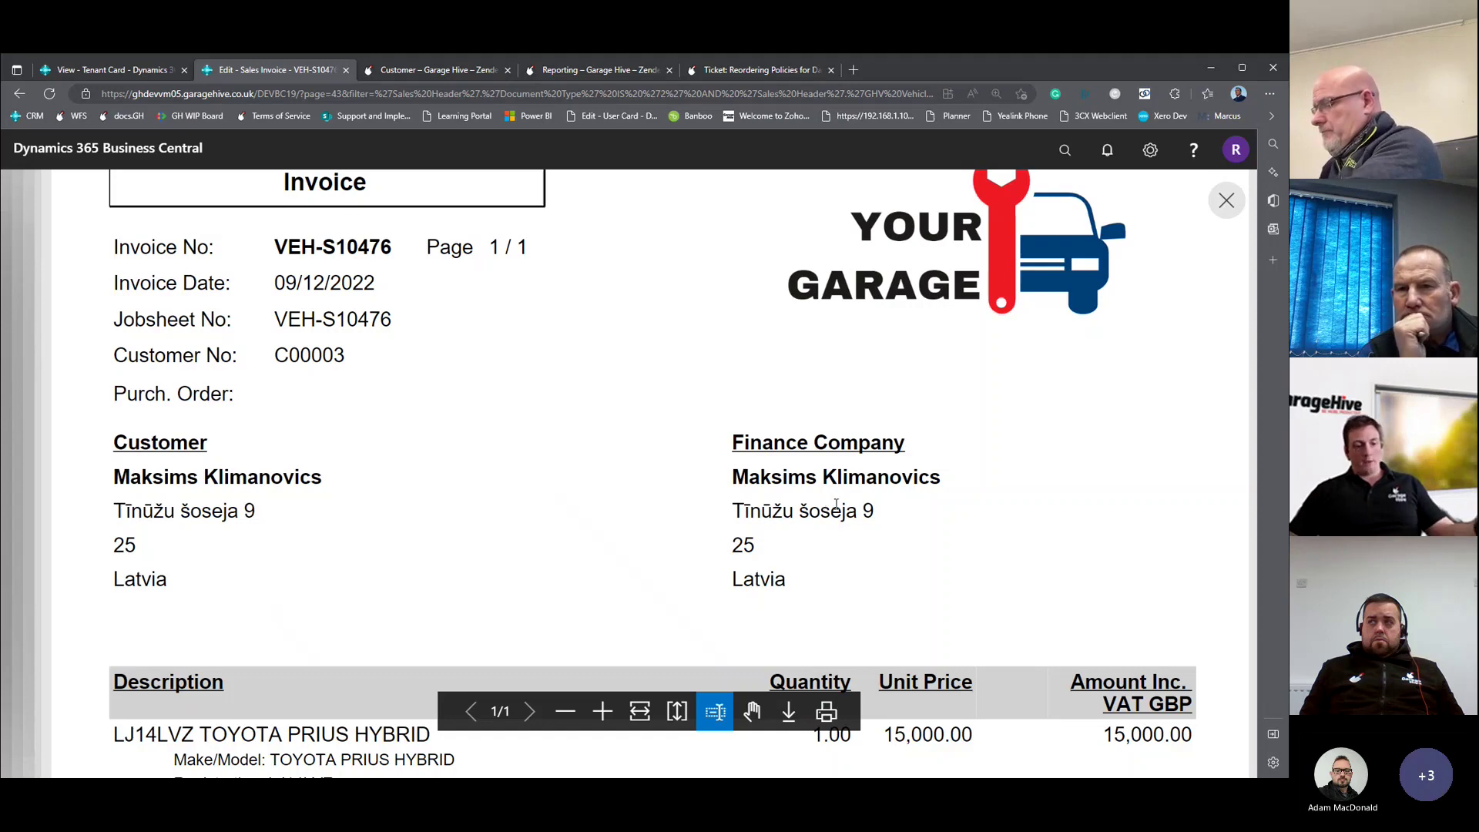
Examine the vehicle line and its specification details, from make and model to transmission, in the finance invoice preview.
scroll(837, 509, "up", 2)
scroll(837, 509, "down", 8)
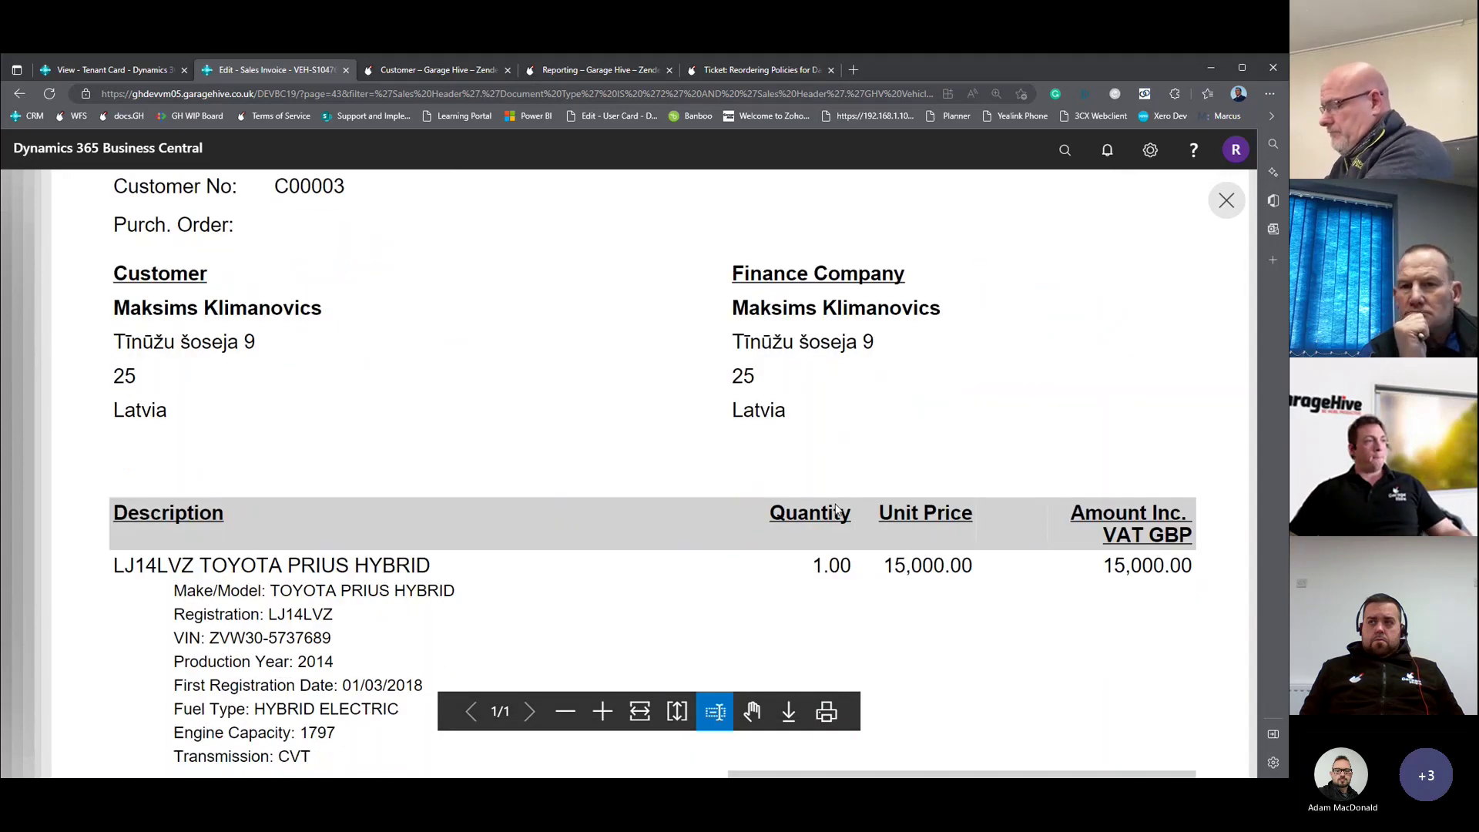
left_click_drag(115, 481, 409, 497)
left_click(229, 531)
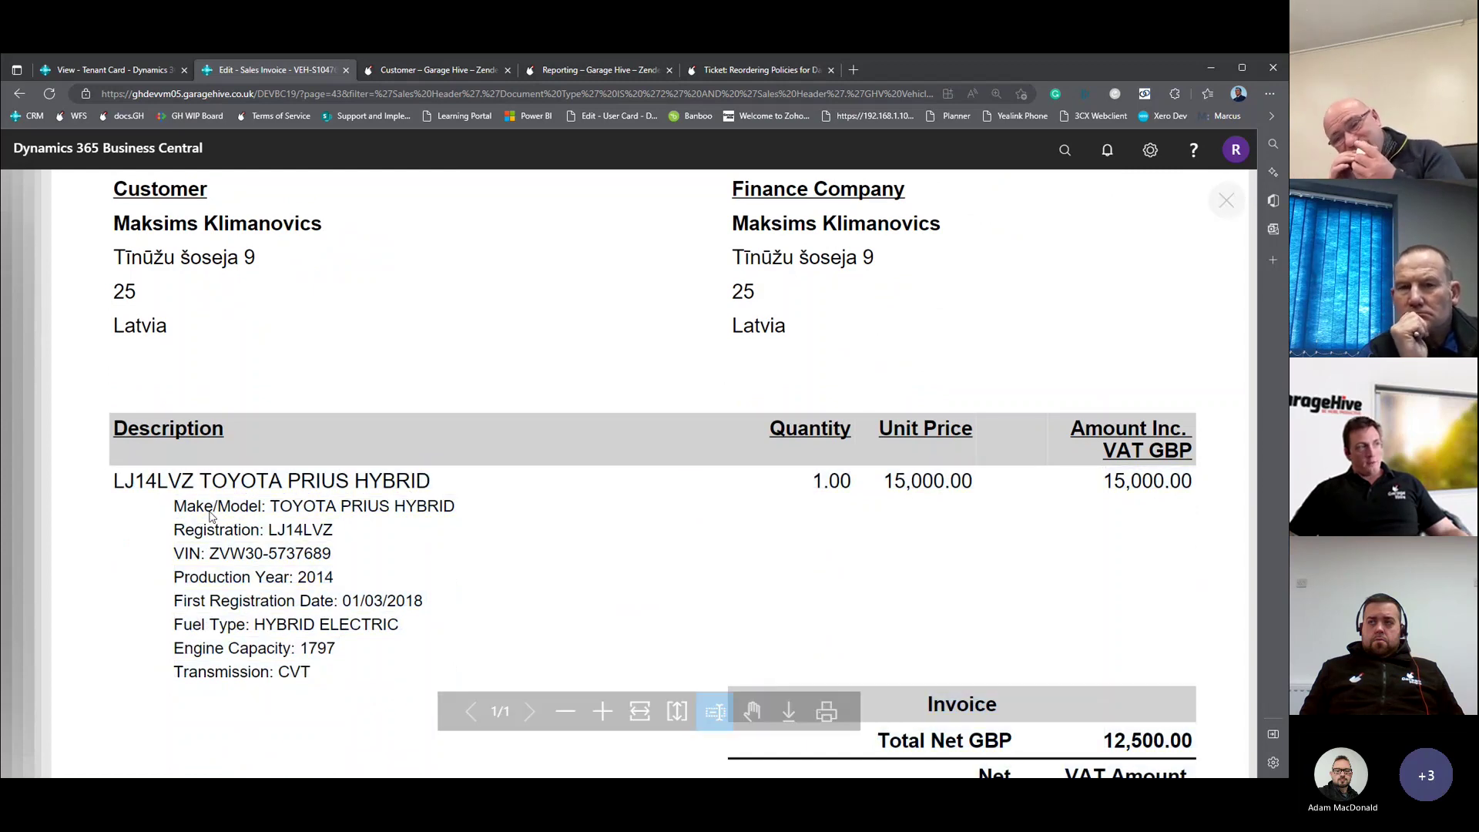
left_click_drag(204, 507, 270, 553)
left_click(258, 578)
double_click(259, 578)
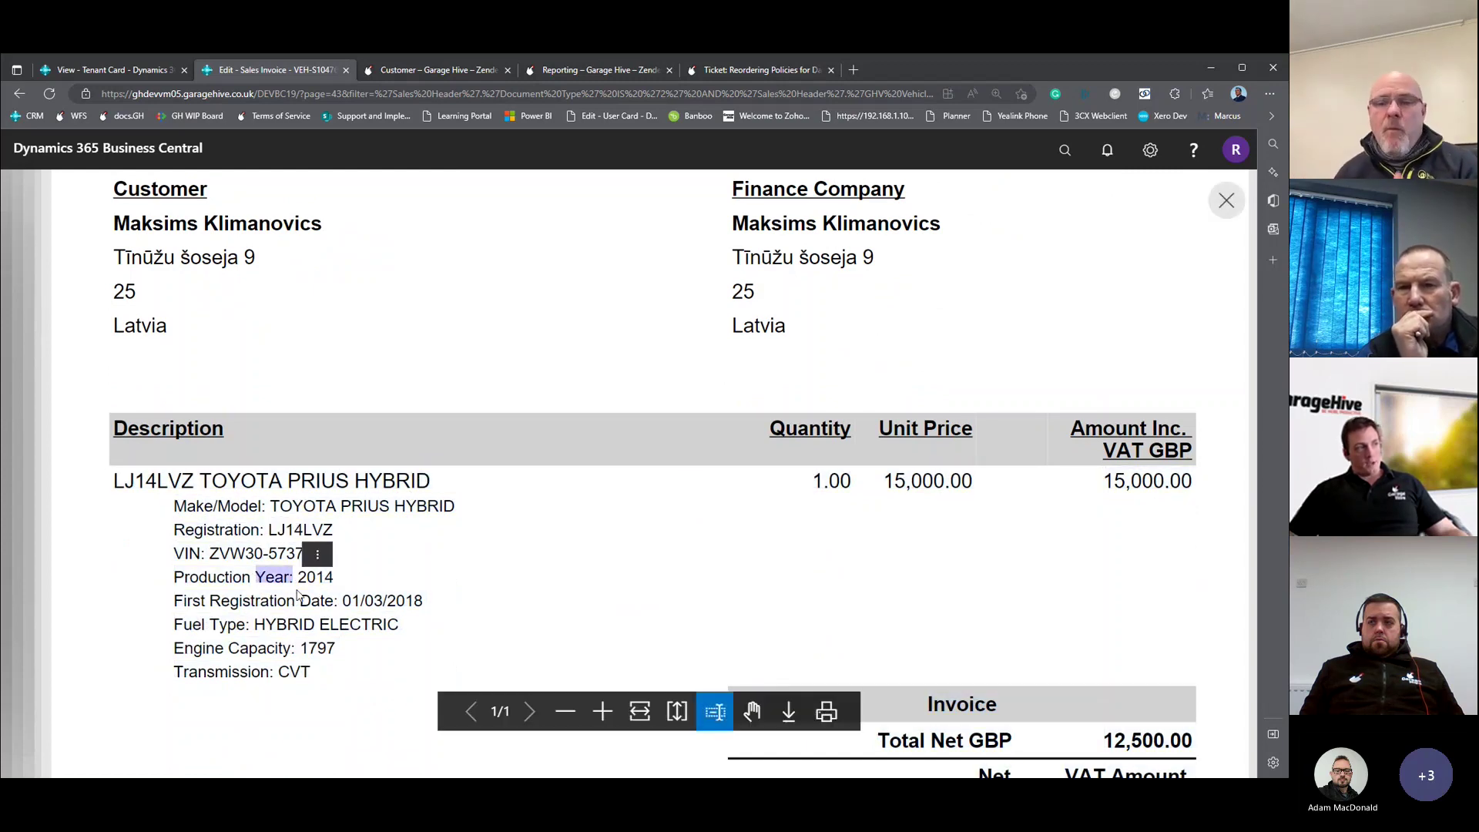
left_click_drag(312, 601, 360, 601)
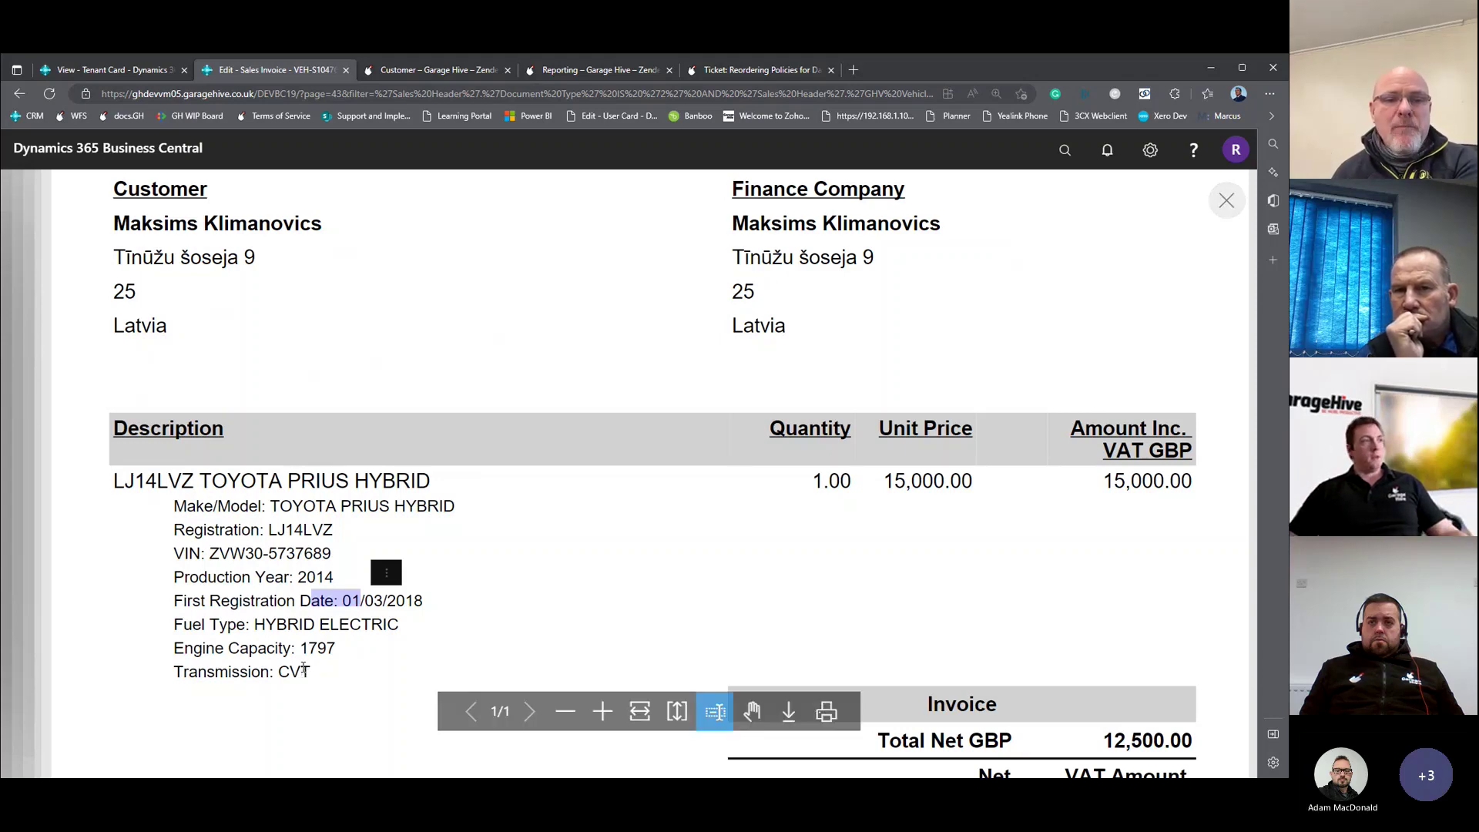
scroll(363, 518, "down", 3)
left_click(337, 426)
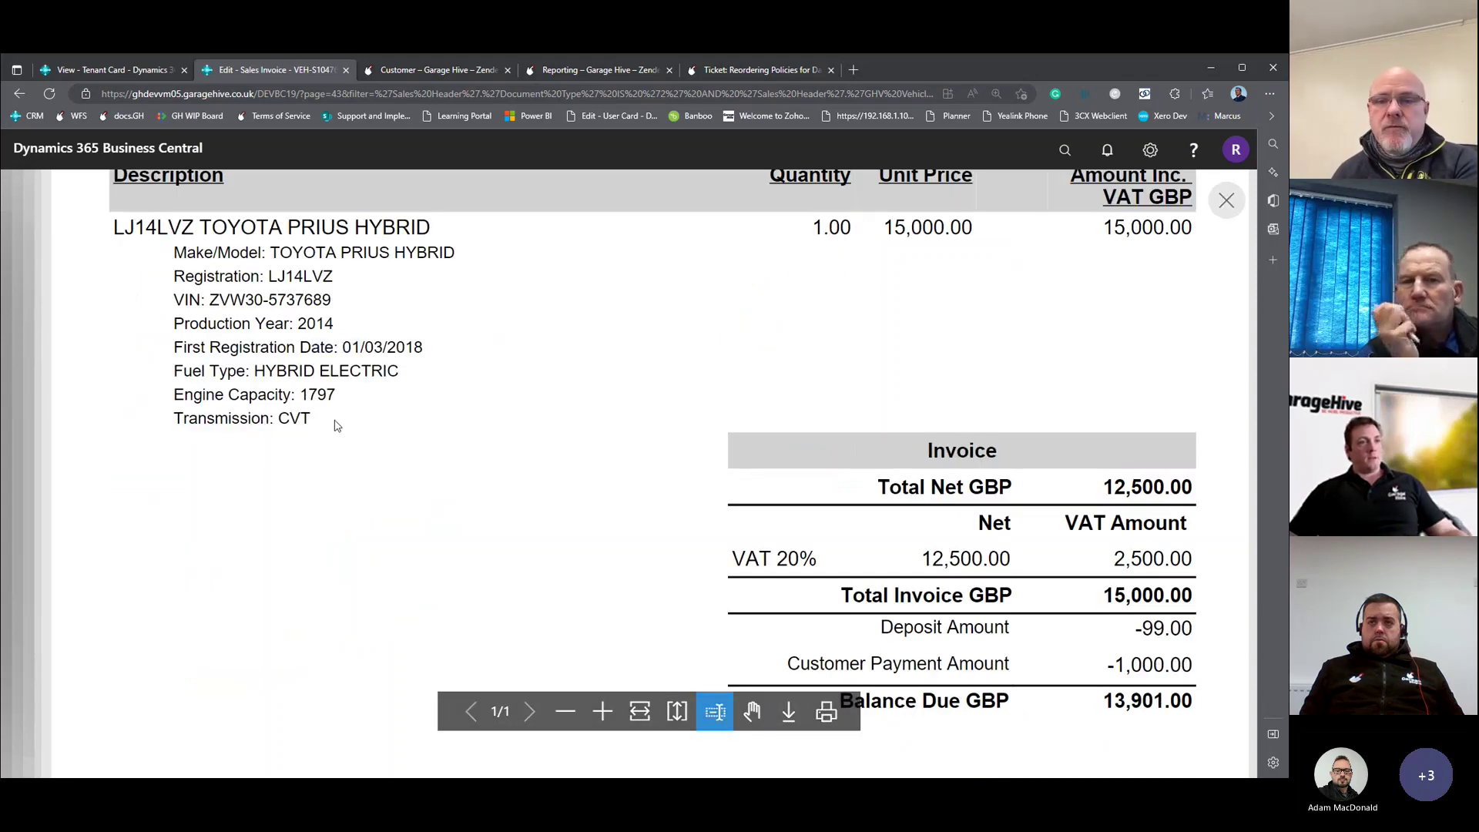
Examine the net total, VAT, deposit, customer payment and balance due amounts in the finance invoice preview.
double_click(1118, 485)
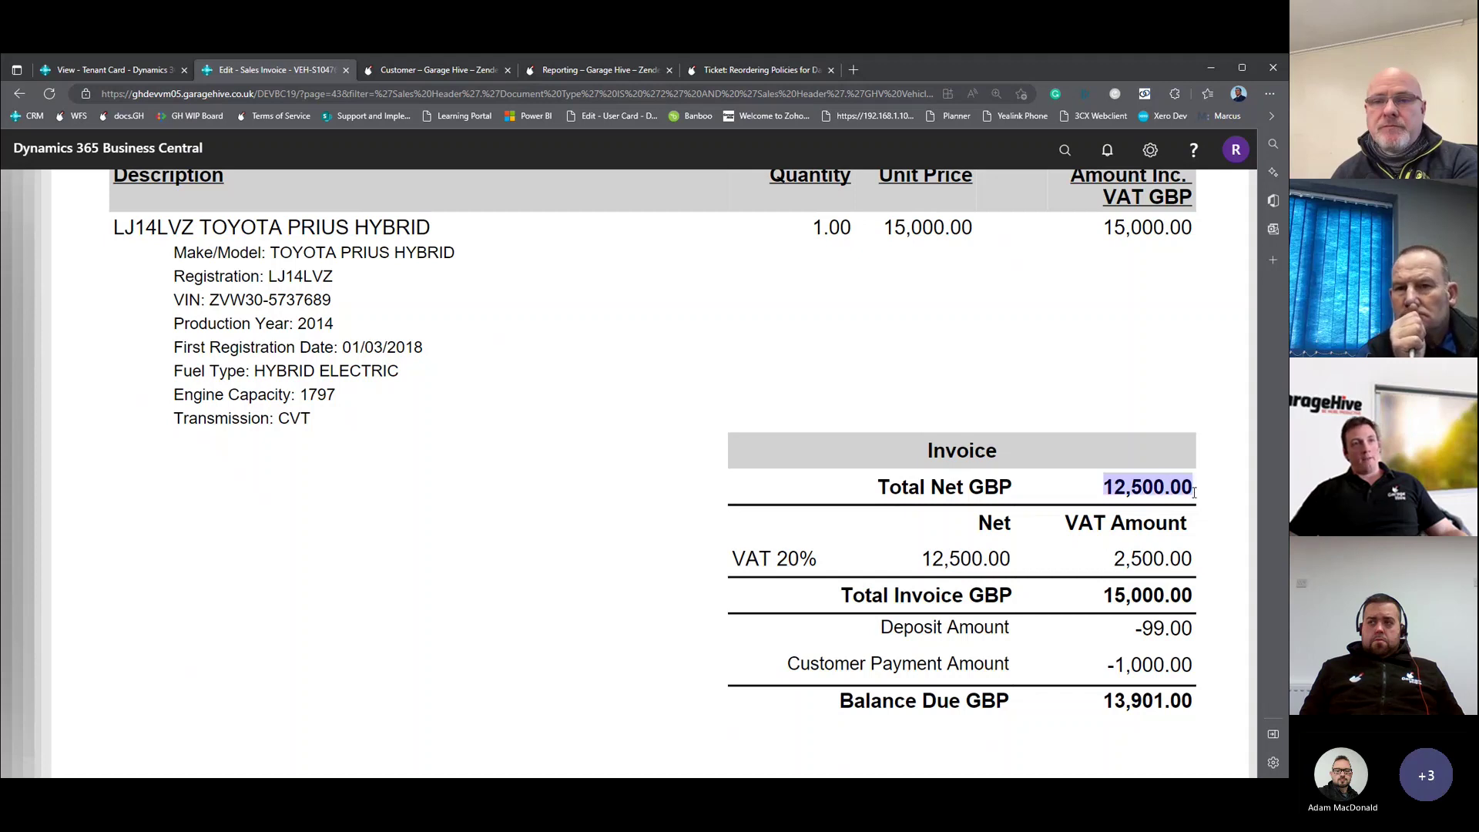
left_click(1044, 562)
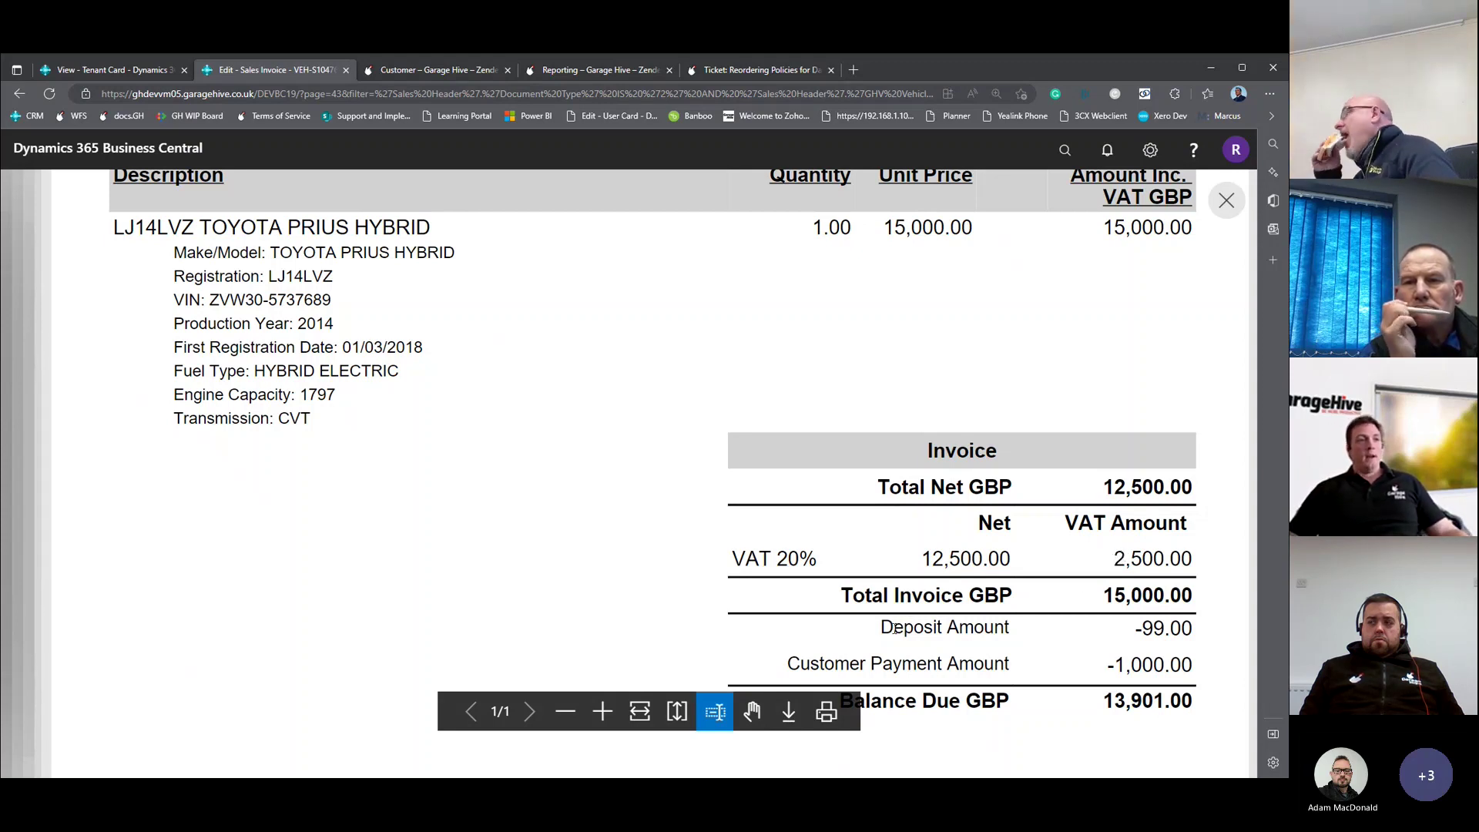
left_click_drag(890, 628, 1197, 632)
left_click(1196, 632)
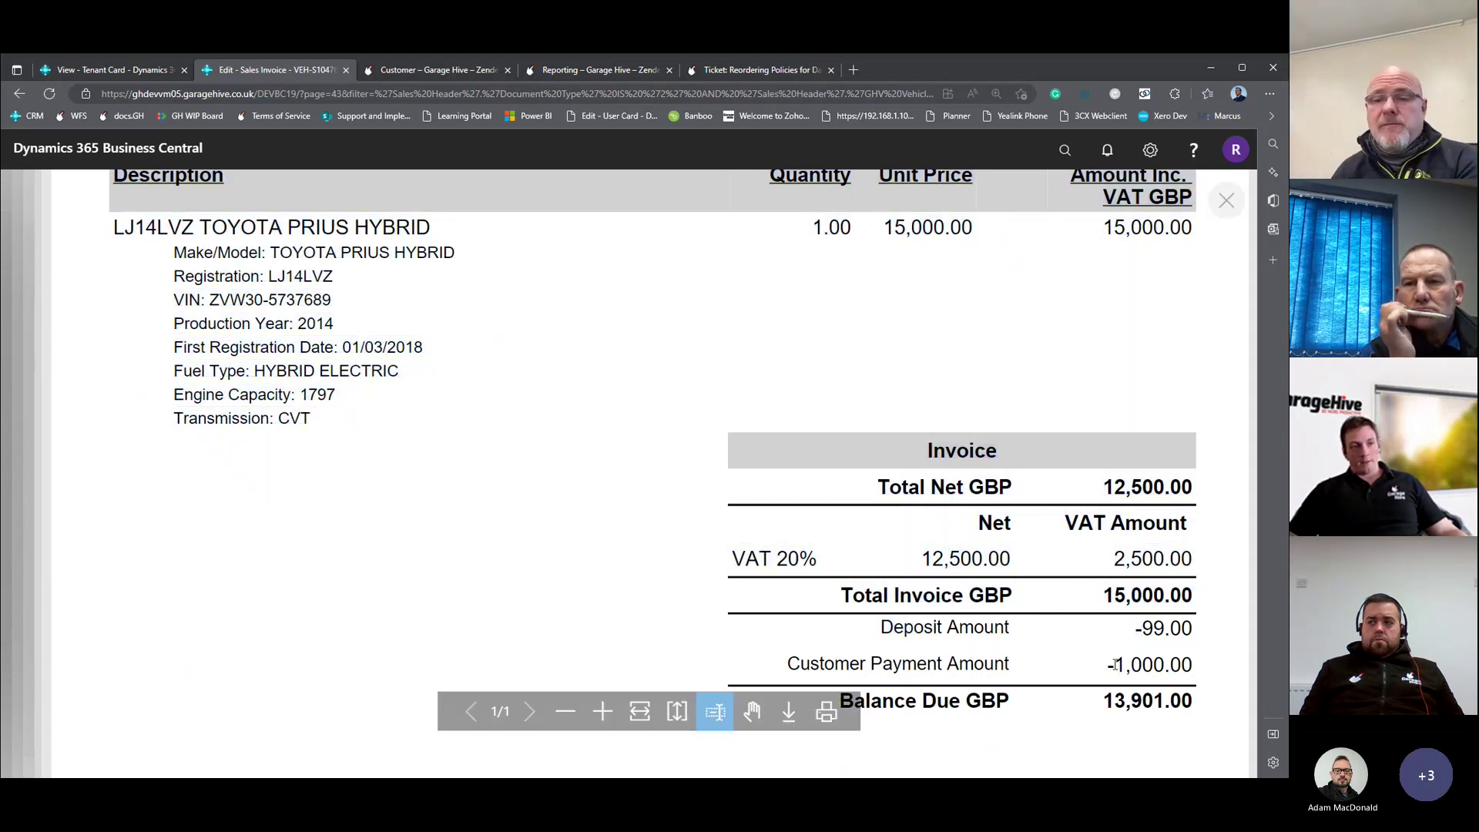
double_click(1156, 667)
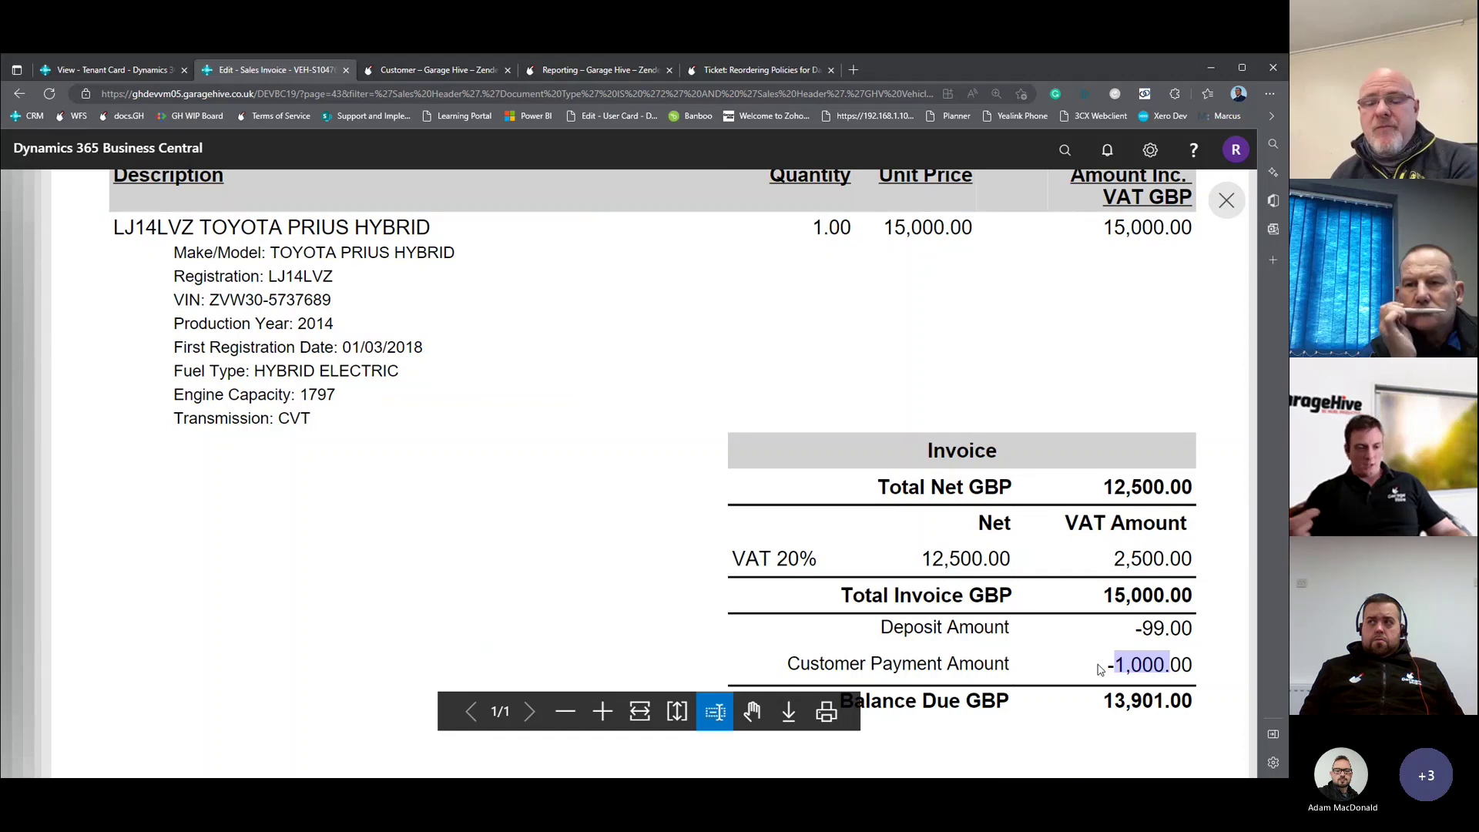
left_click(1063, 644)
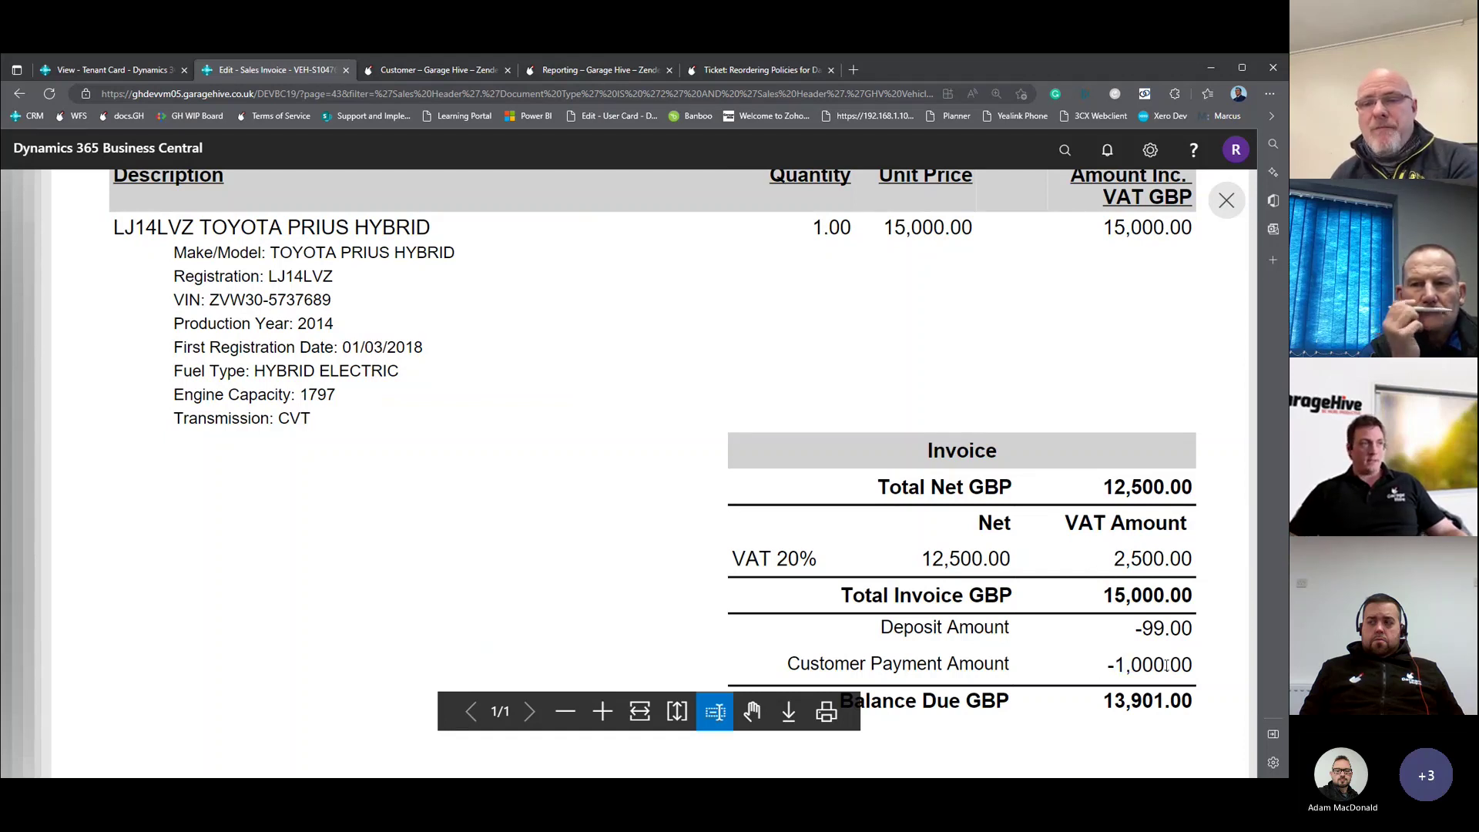
scroll(1068, 645, "down", 3)
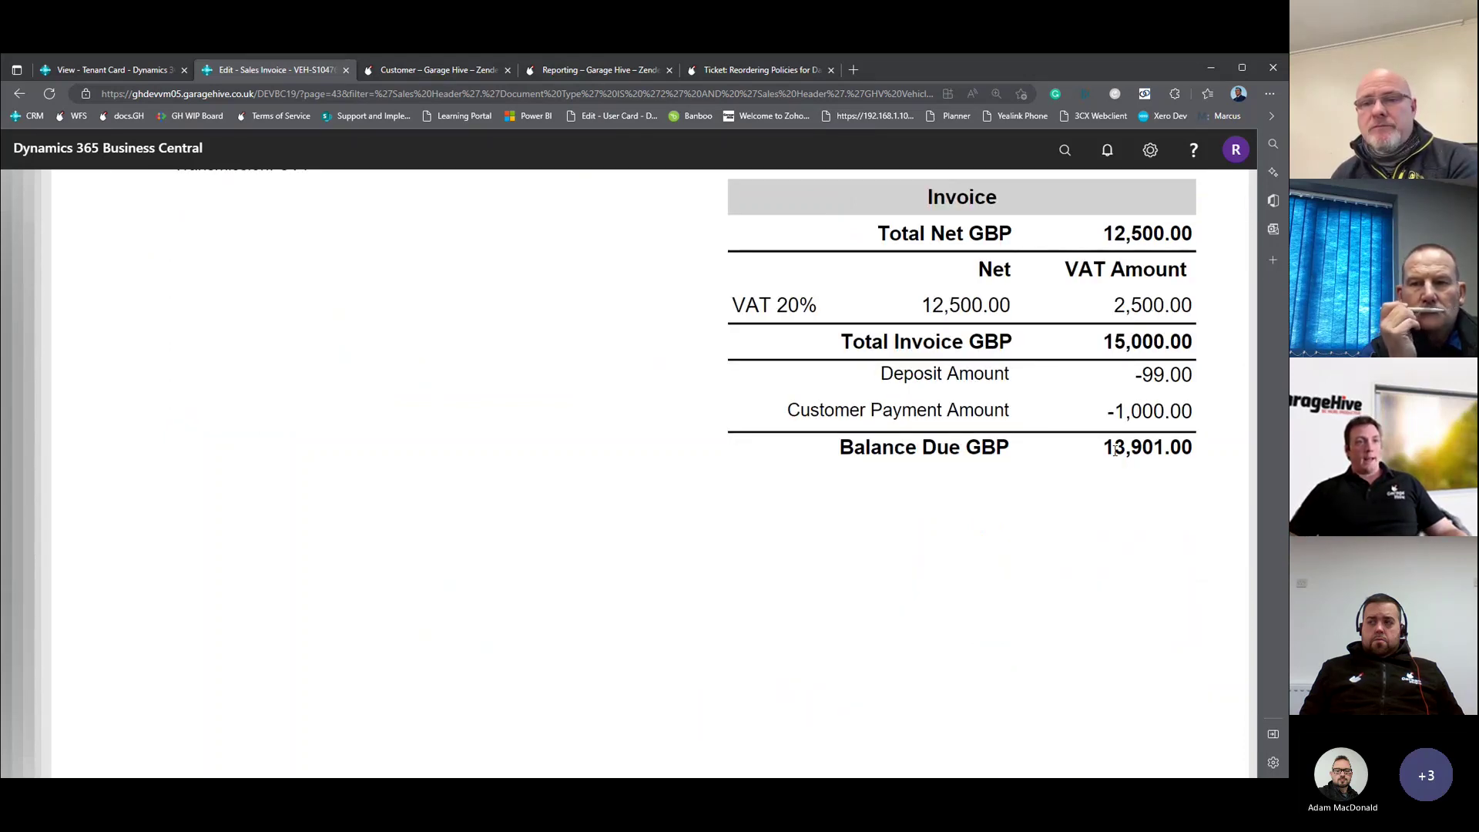
left_click_drag(1115, 449, 1187, 456)
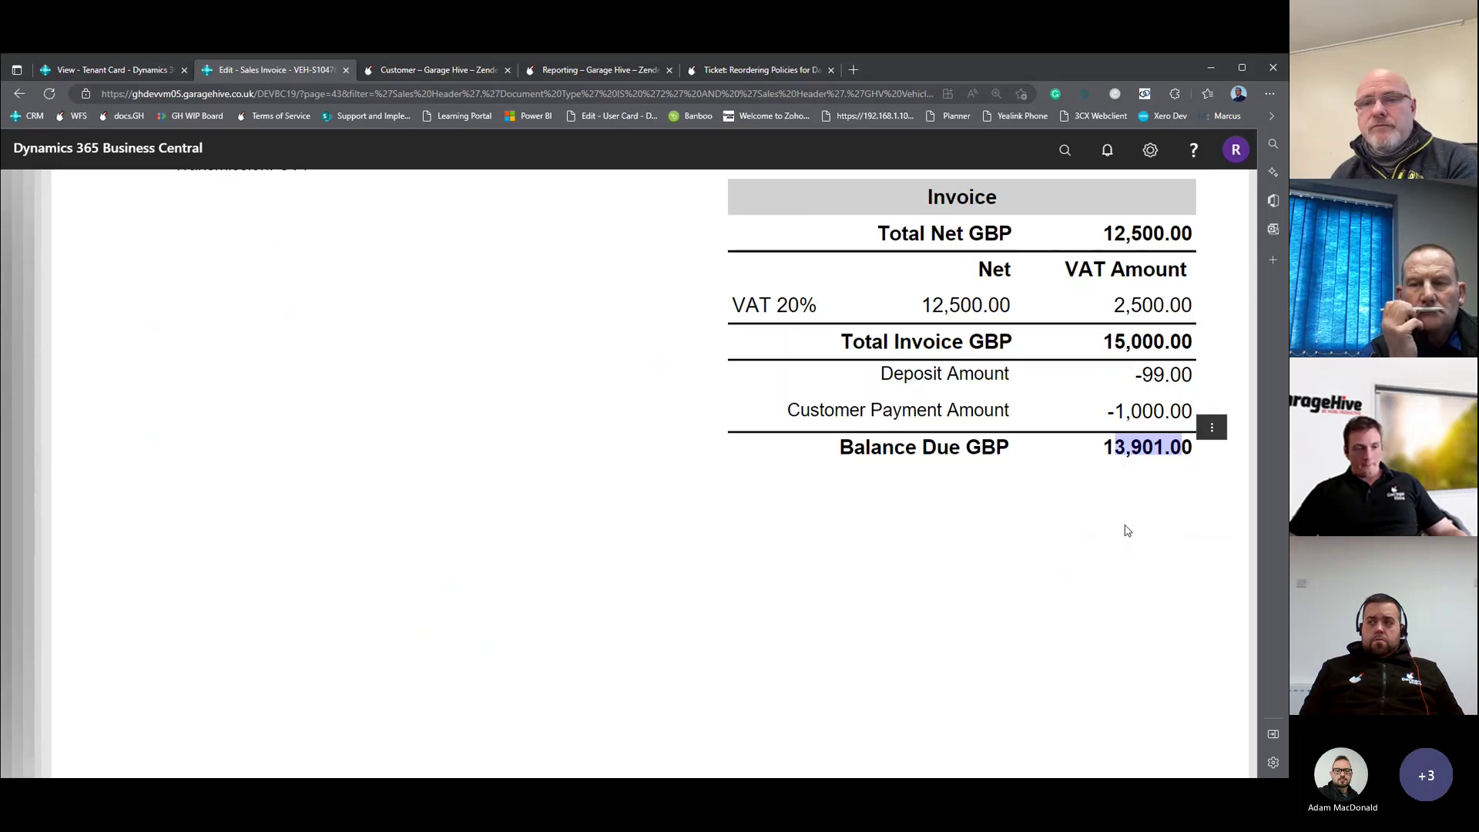
left_click(1147, 479)
scroll(845, 450, "up", 10)
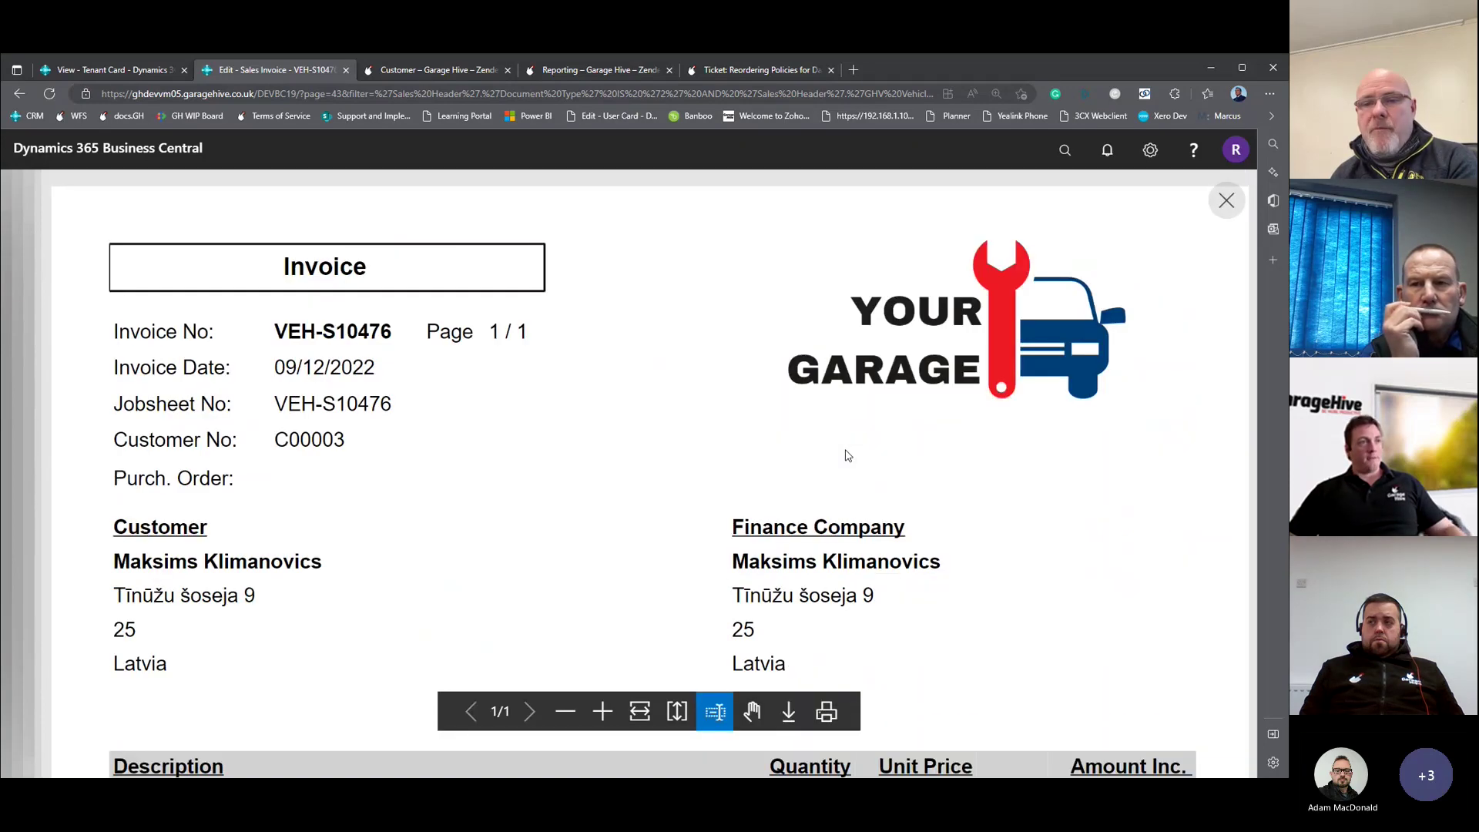
scroll(848, 455, "down", 2)
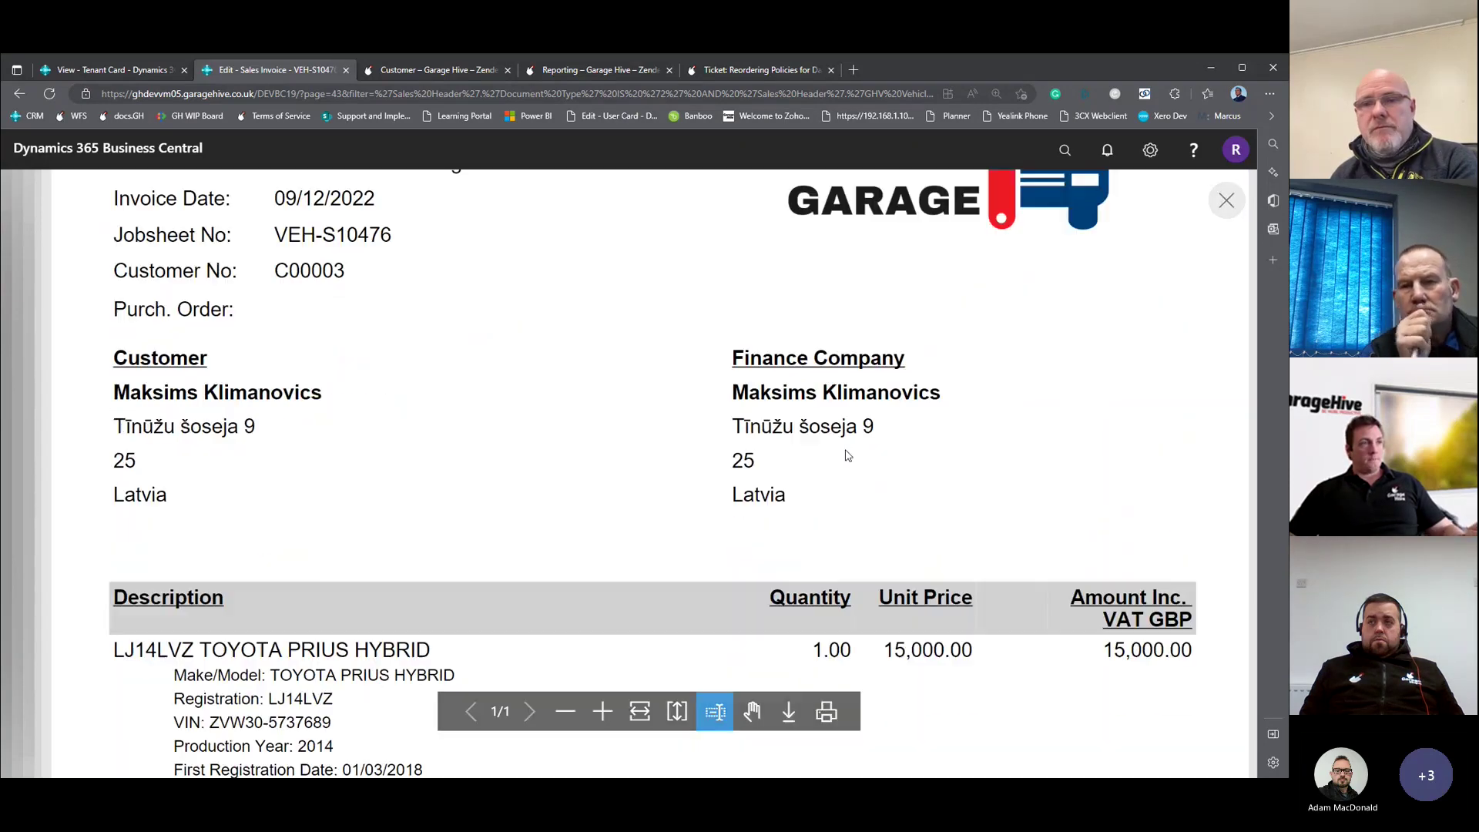
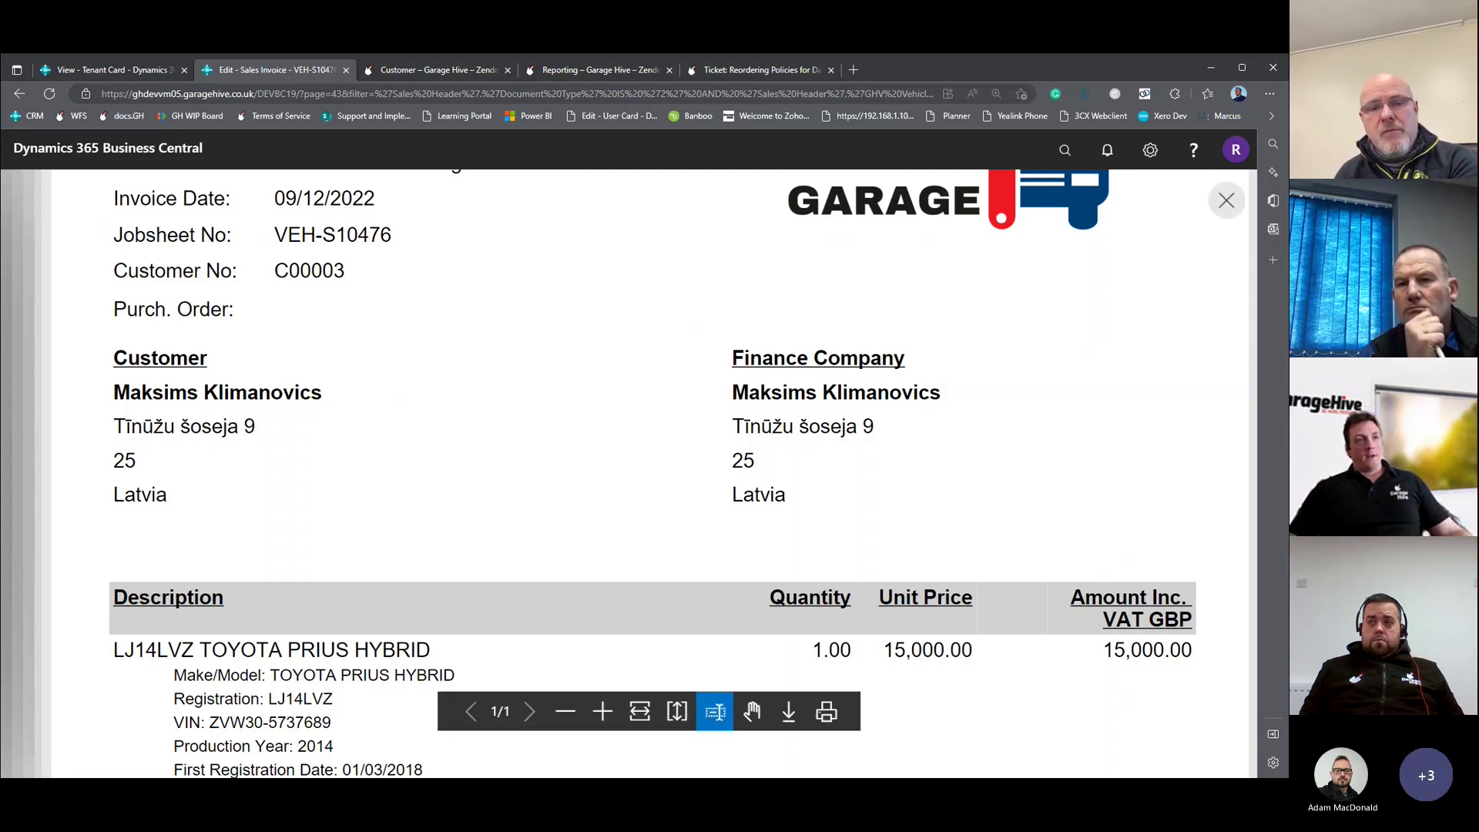
Exit the finance invoice without posting it and open the Customer Invoice from the sales invoices list.
left_click(1227, 202)
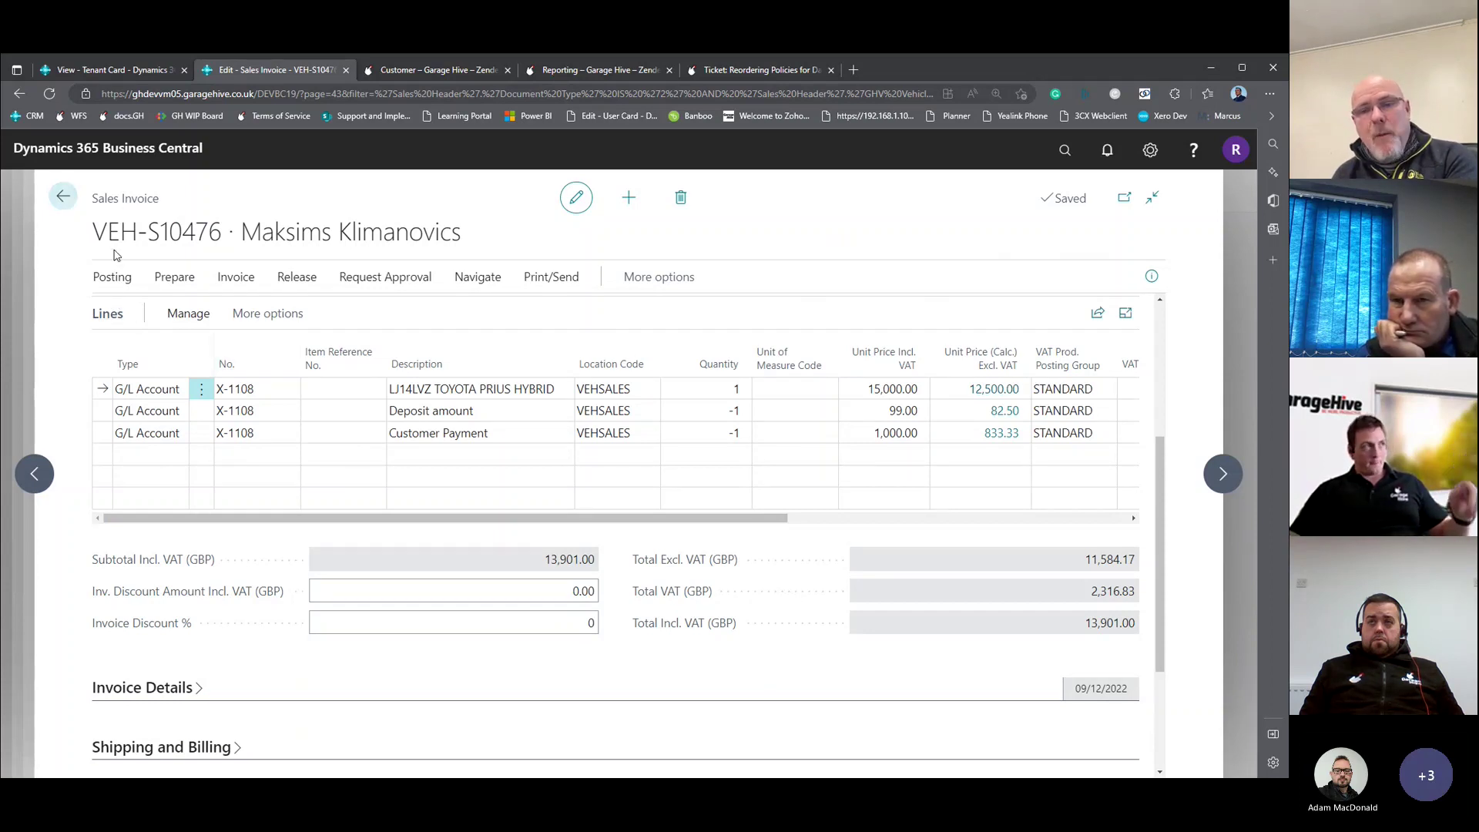
left_click(64, 198)
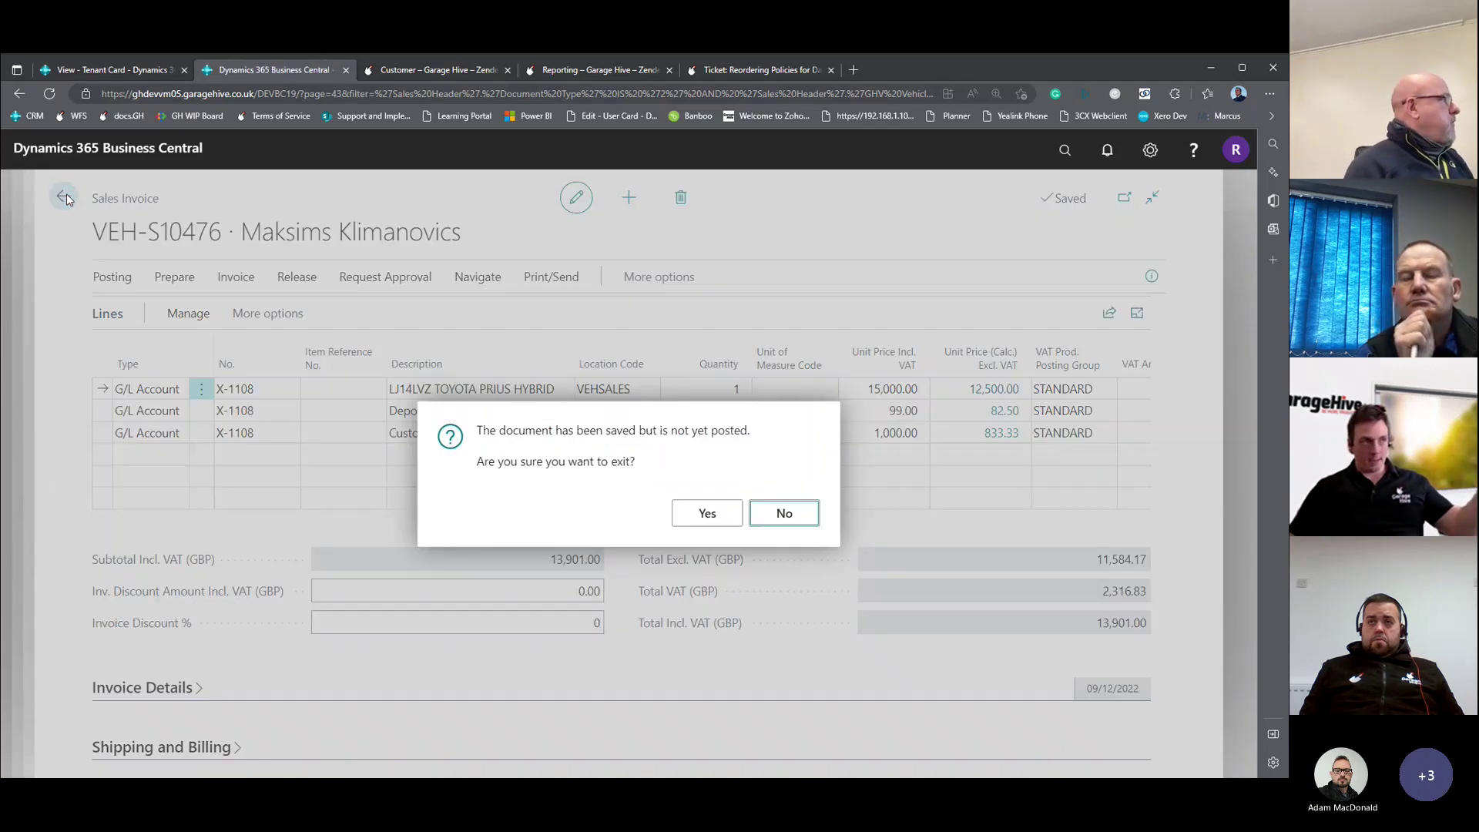
left_click(726, 514)
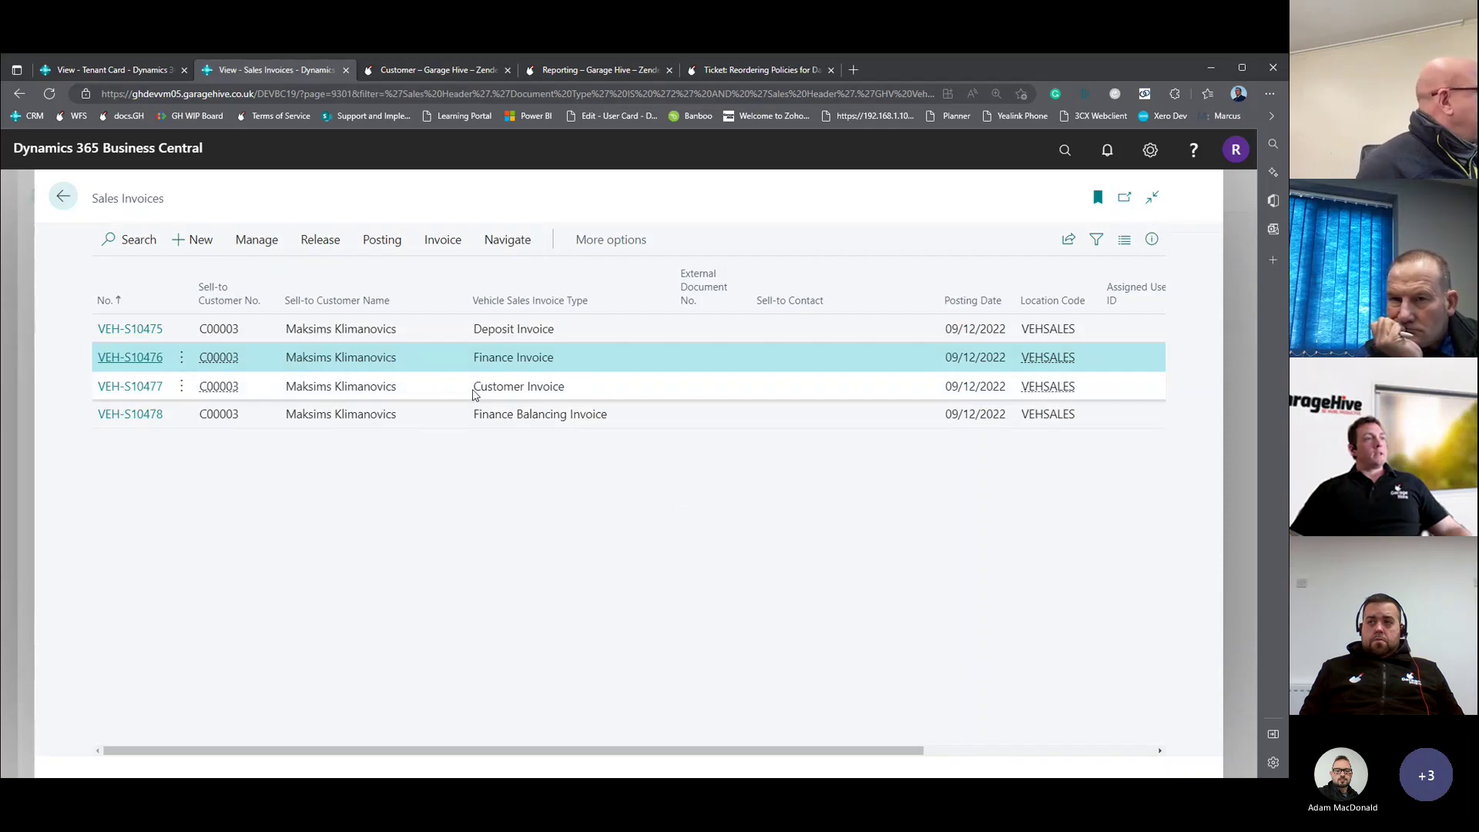
left_click(490, 395)
left_click(155, 389)
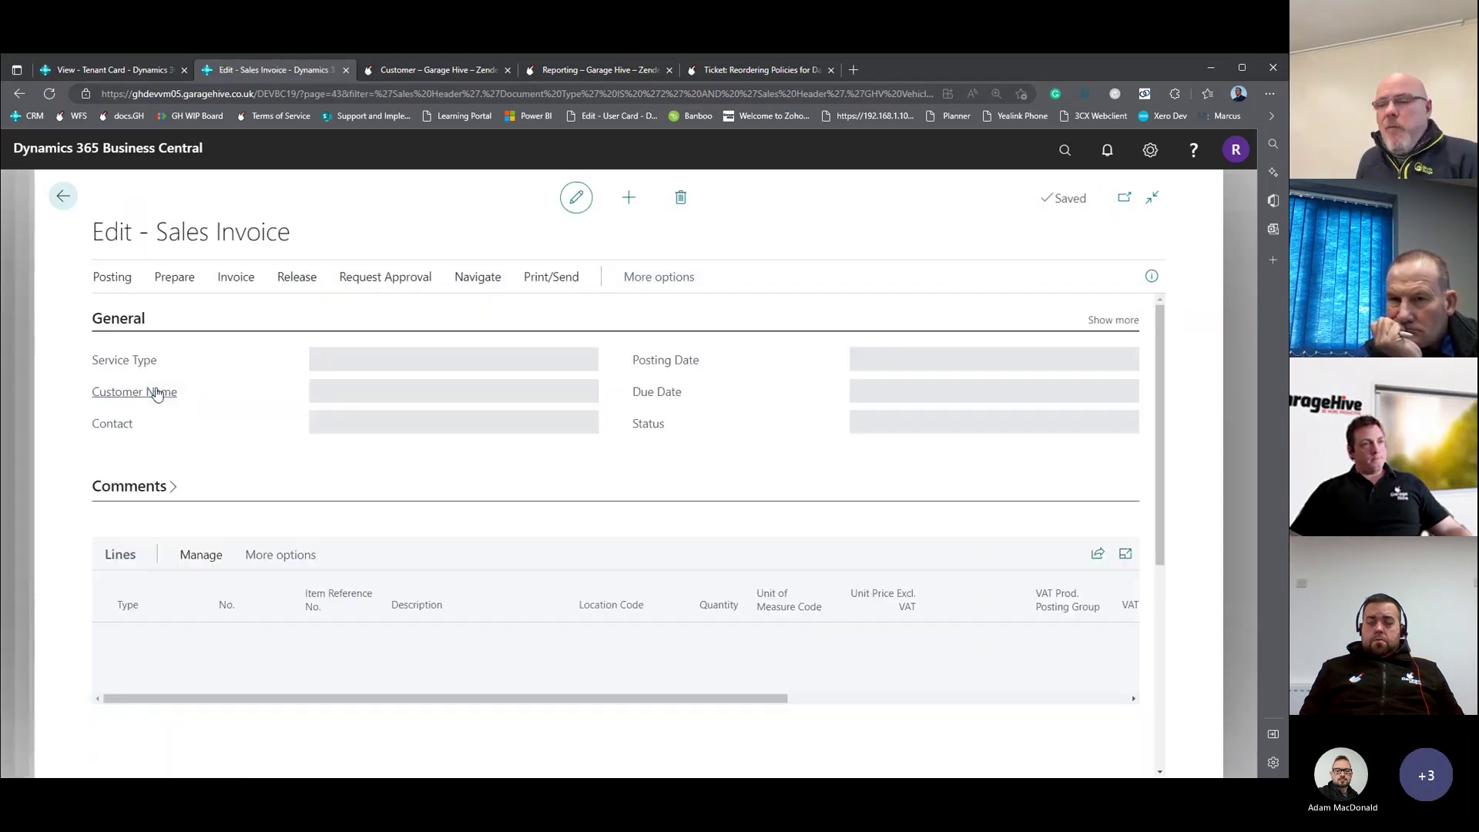
Examine the customer invoice lines for the vehicle, air filter, part exchange, deposit amount and financed amount.
scroll(476, 466, "down", 2)
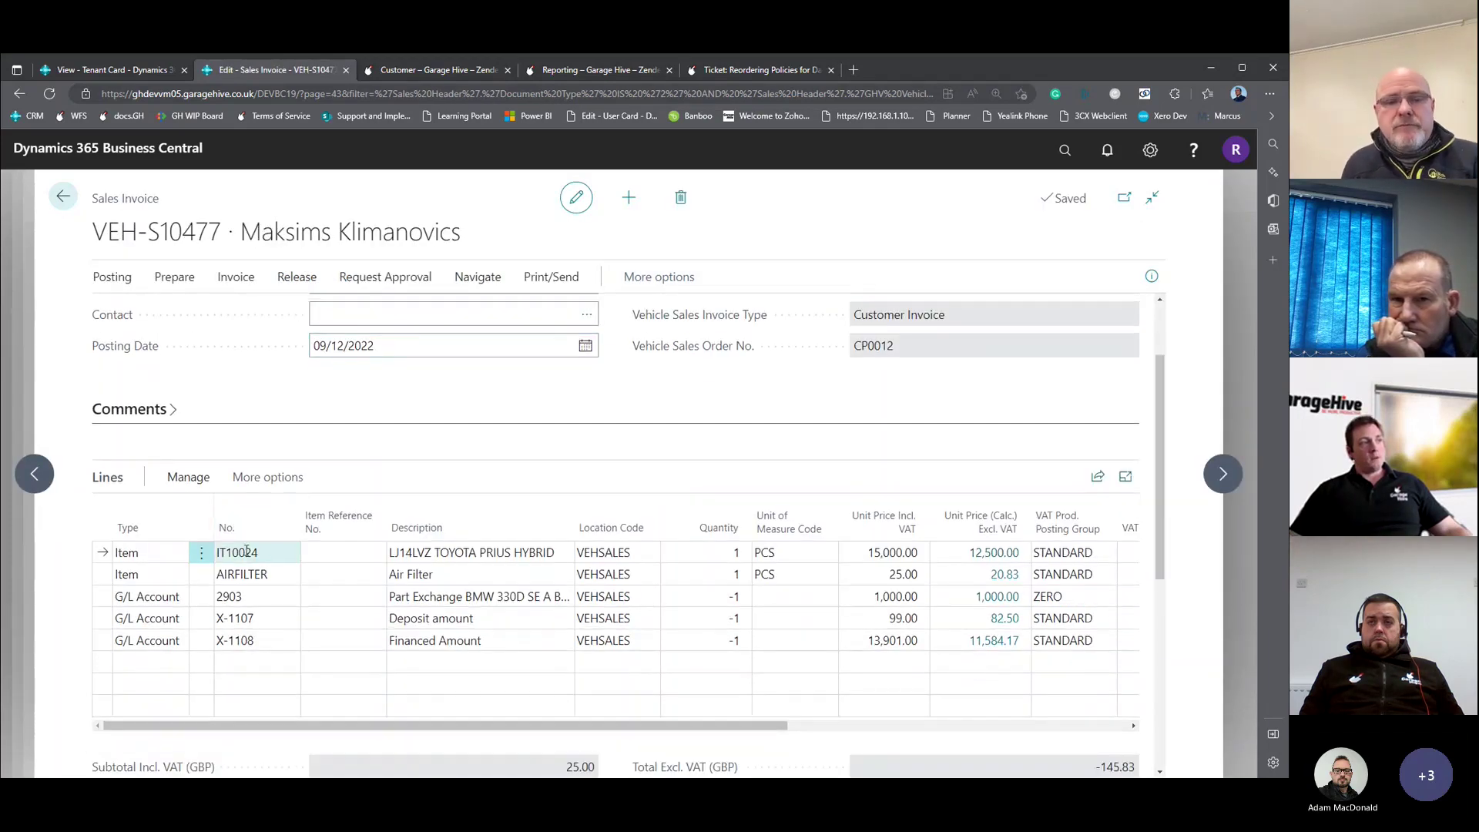
left_click(266, 550)
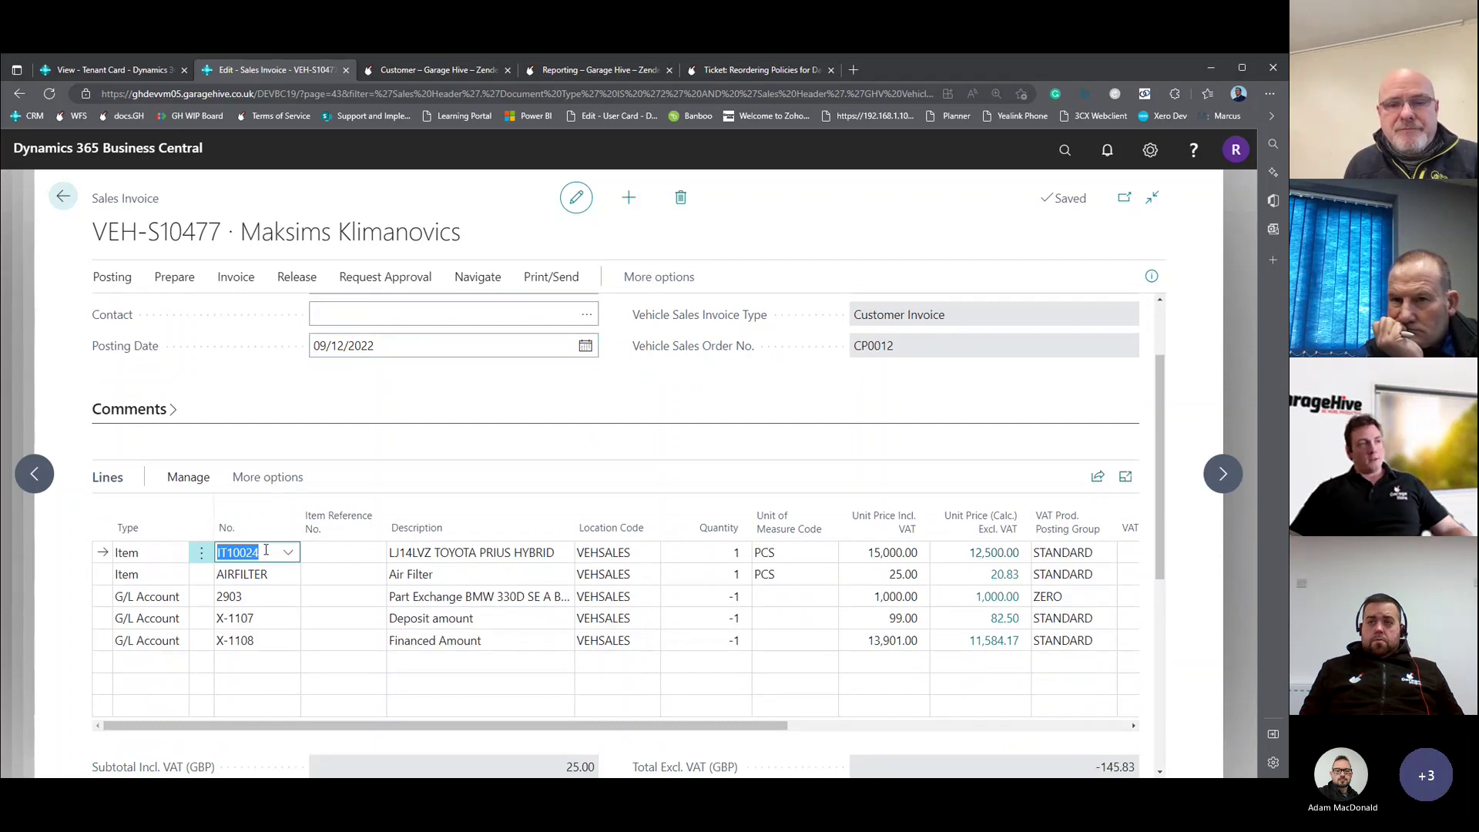
left_click(258, 575)
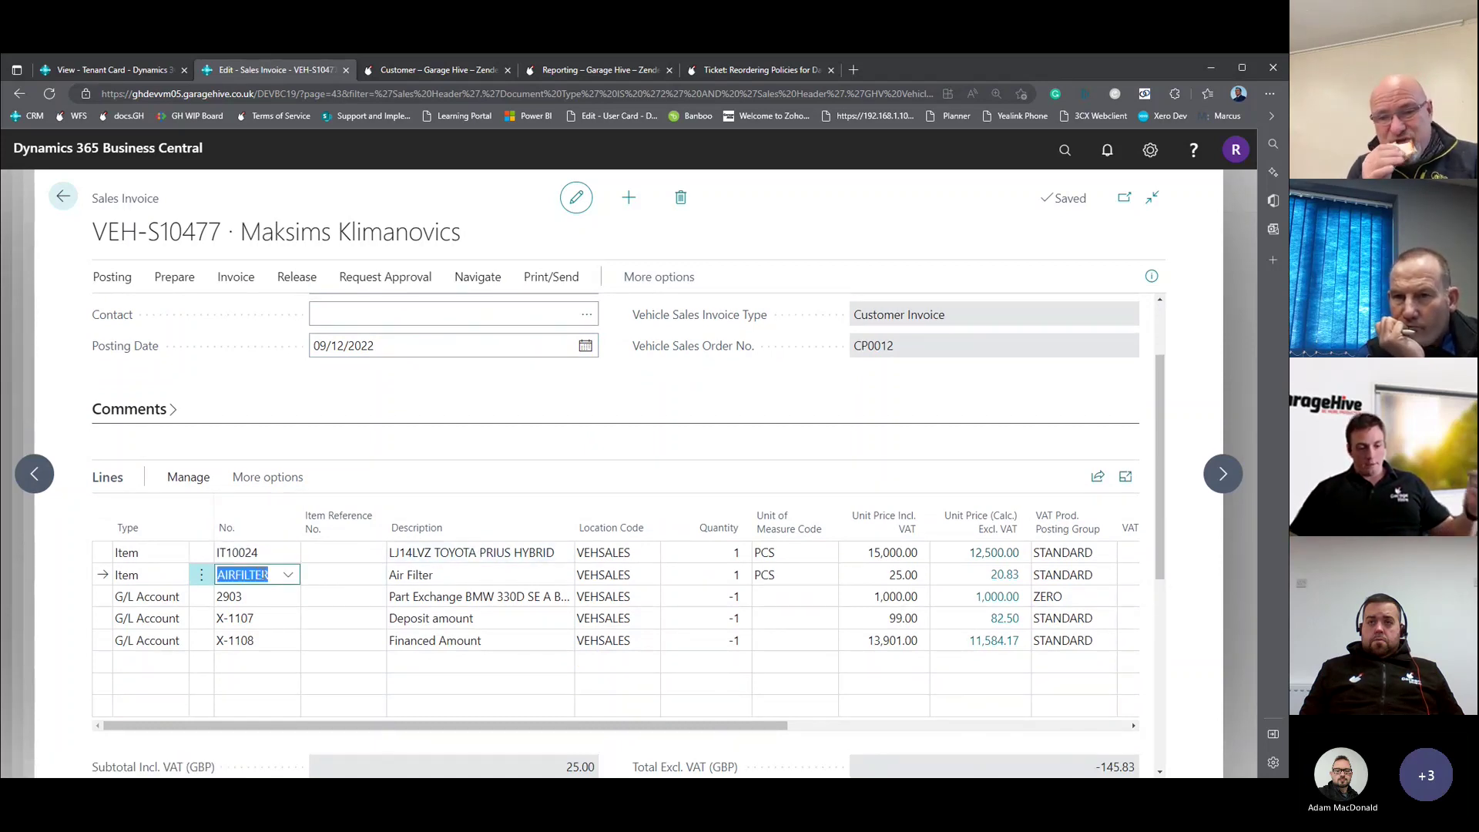
left_click(256, 599)
left_click(869, 599)
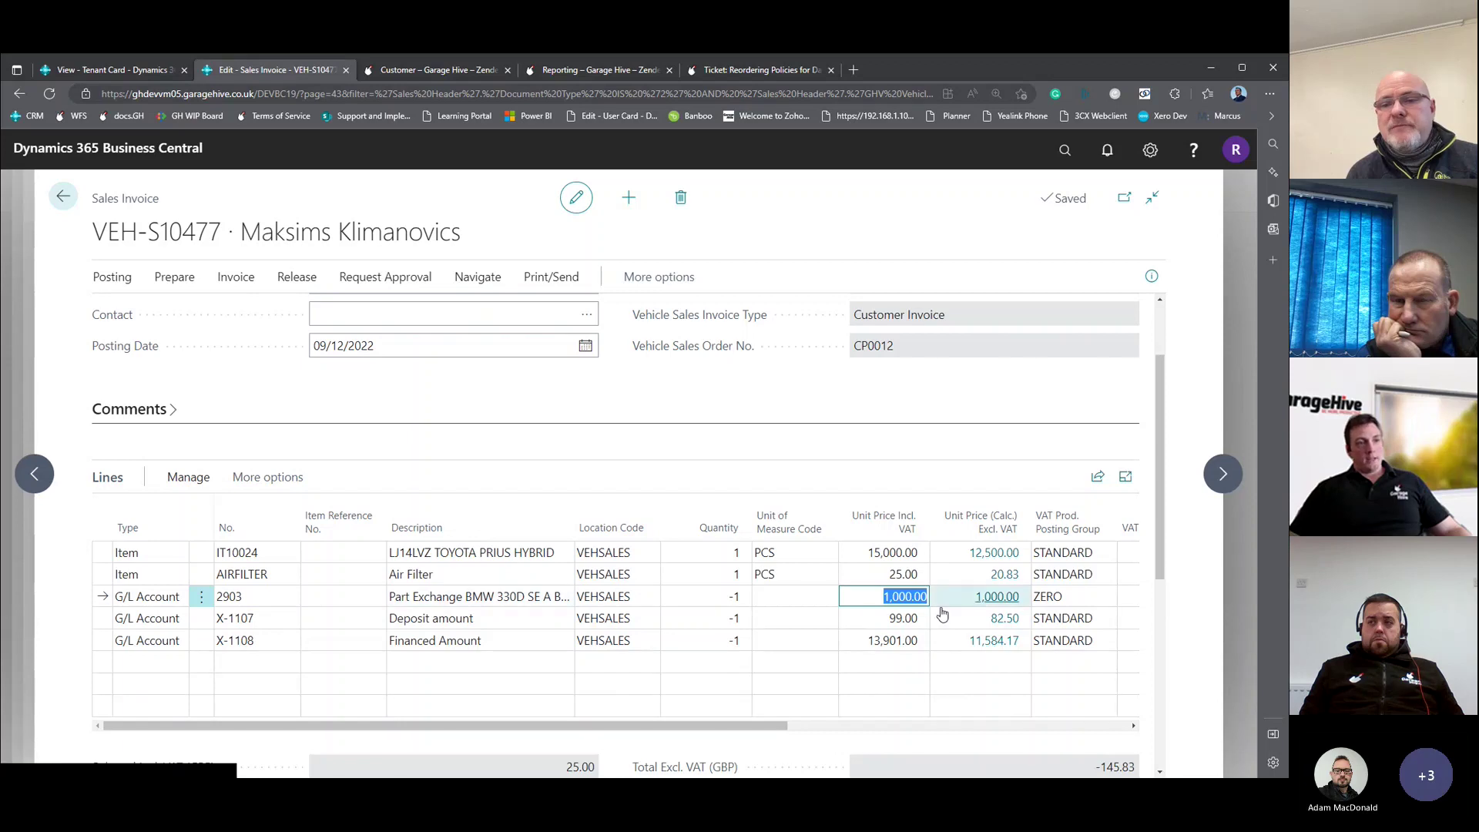
left_click(894, 619)
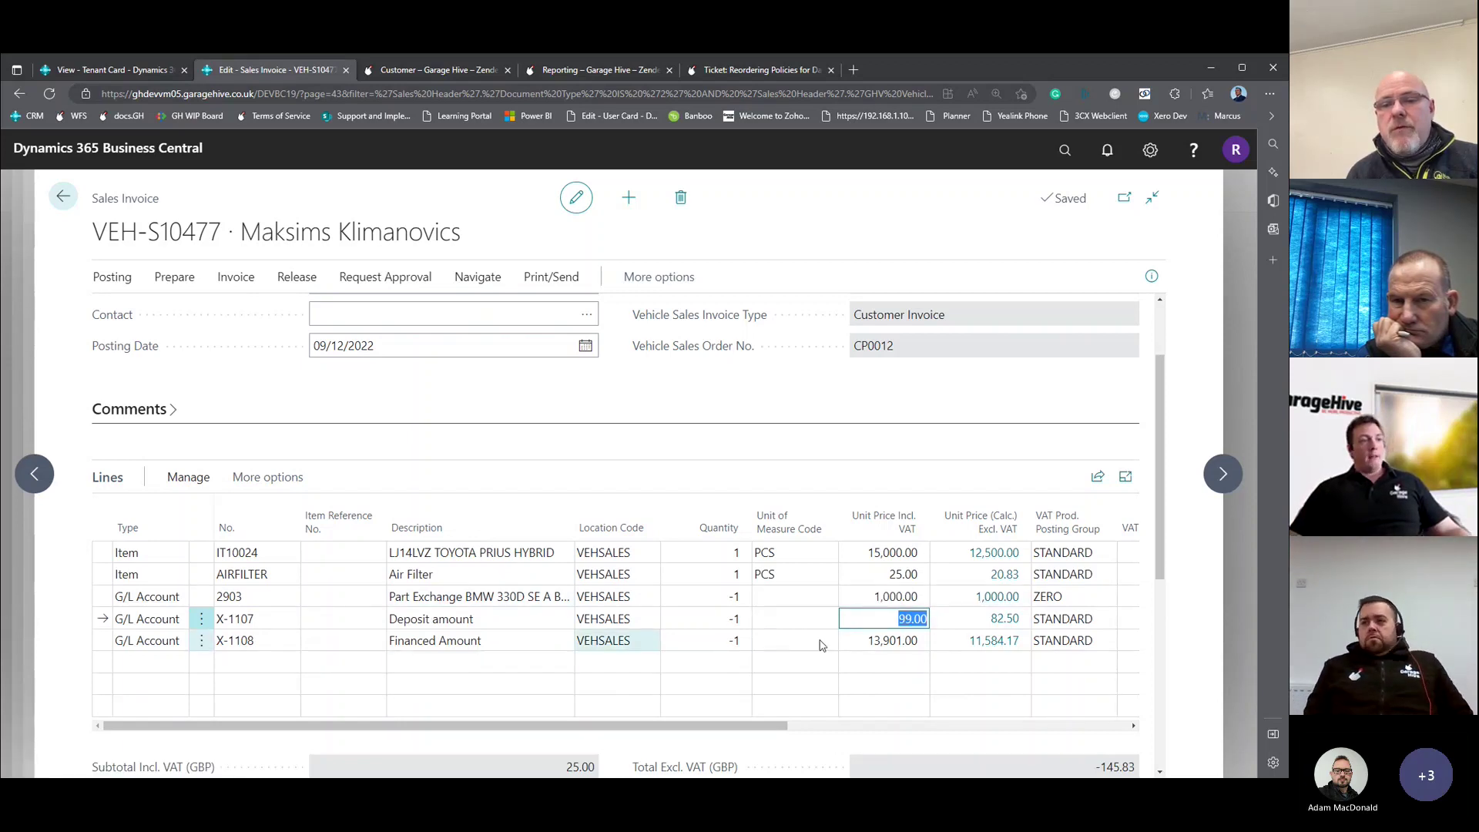
left_click(893, 640)
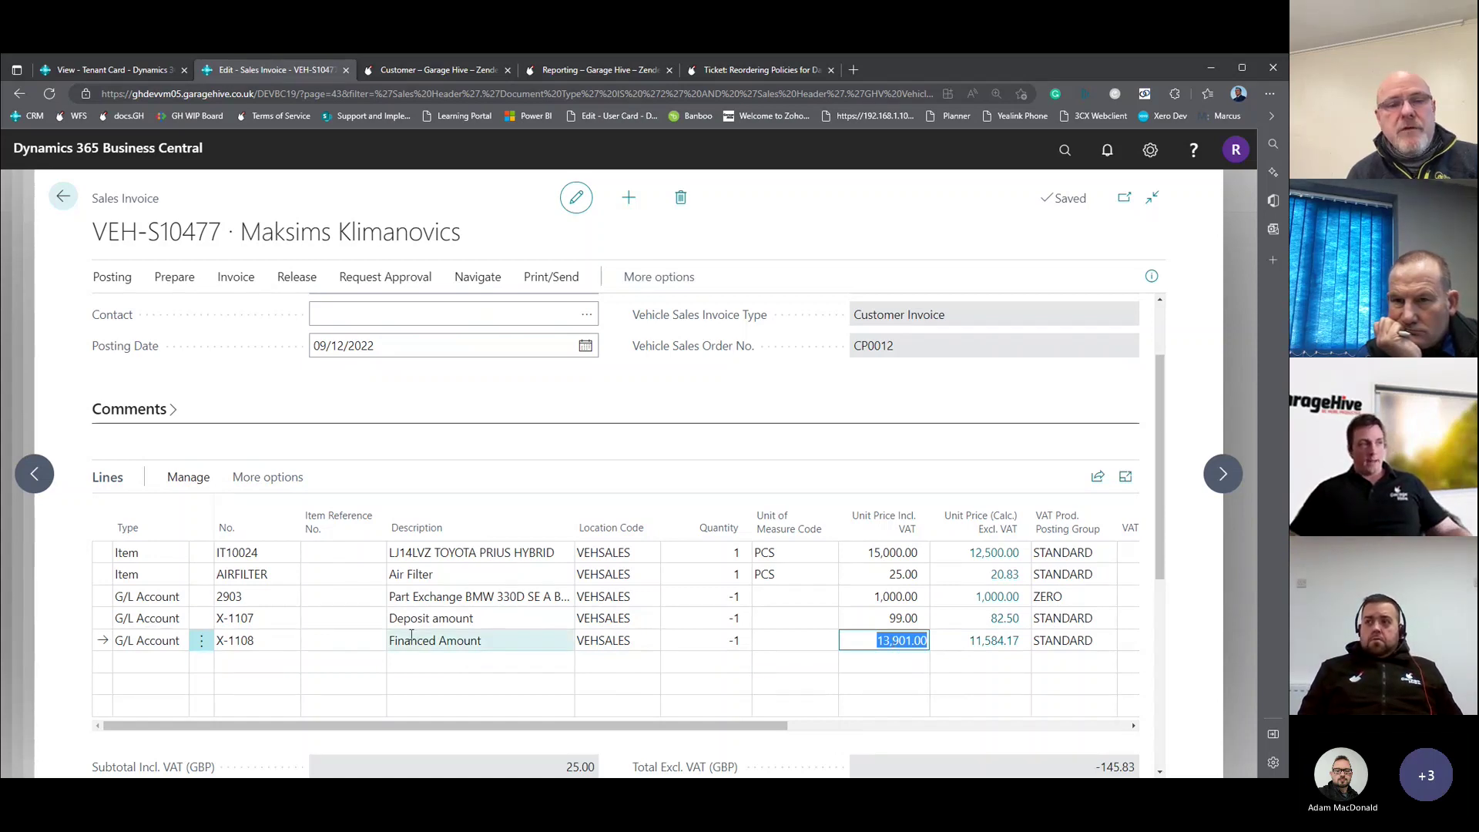
left_click(459, 646)
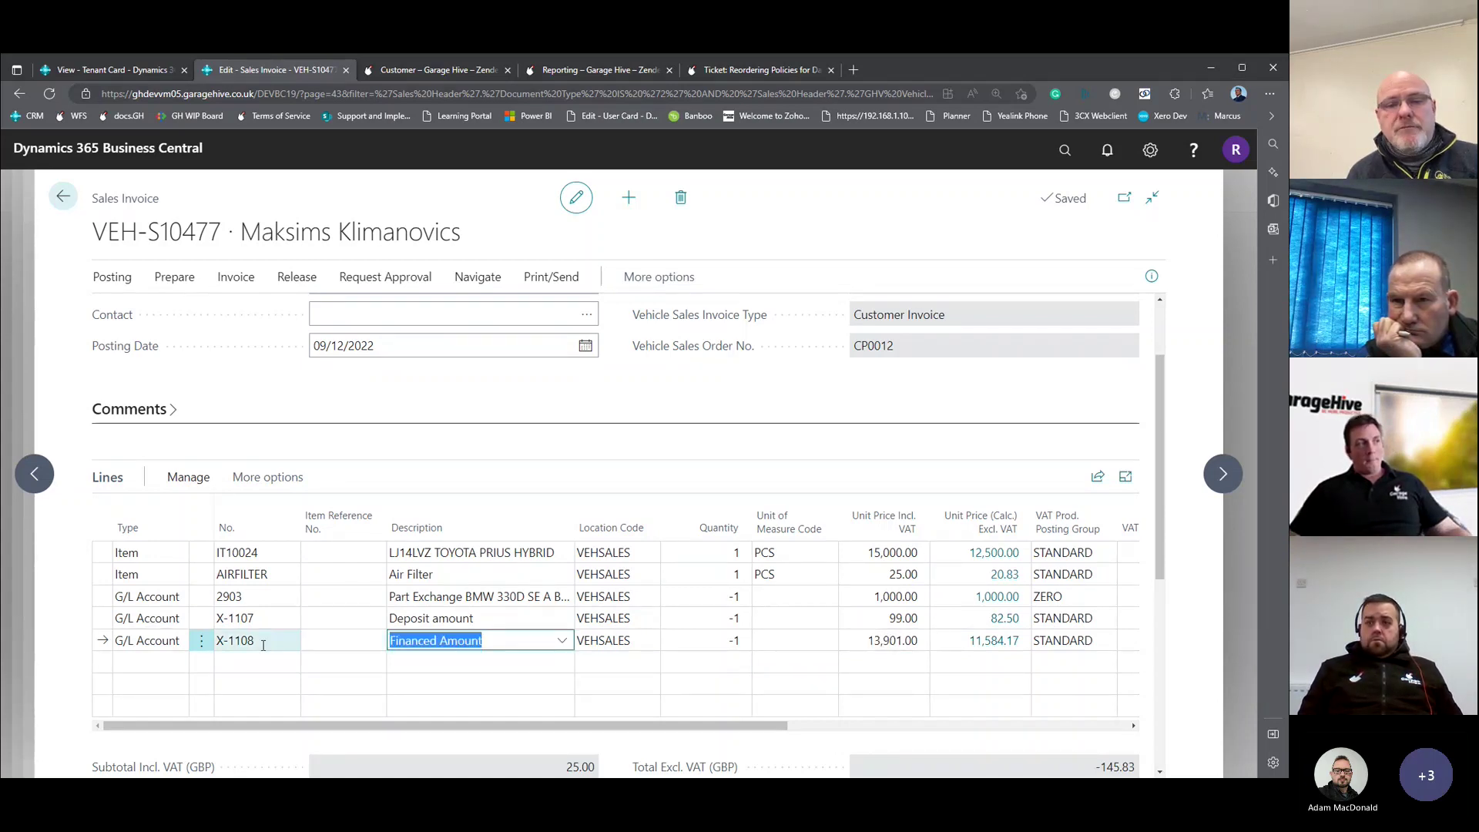
Preview the draft of the customer invoice with the default layout options and fit it to the page width.
left_click(550, 277)
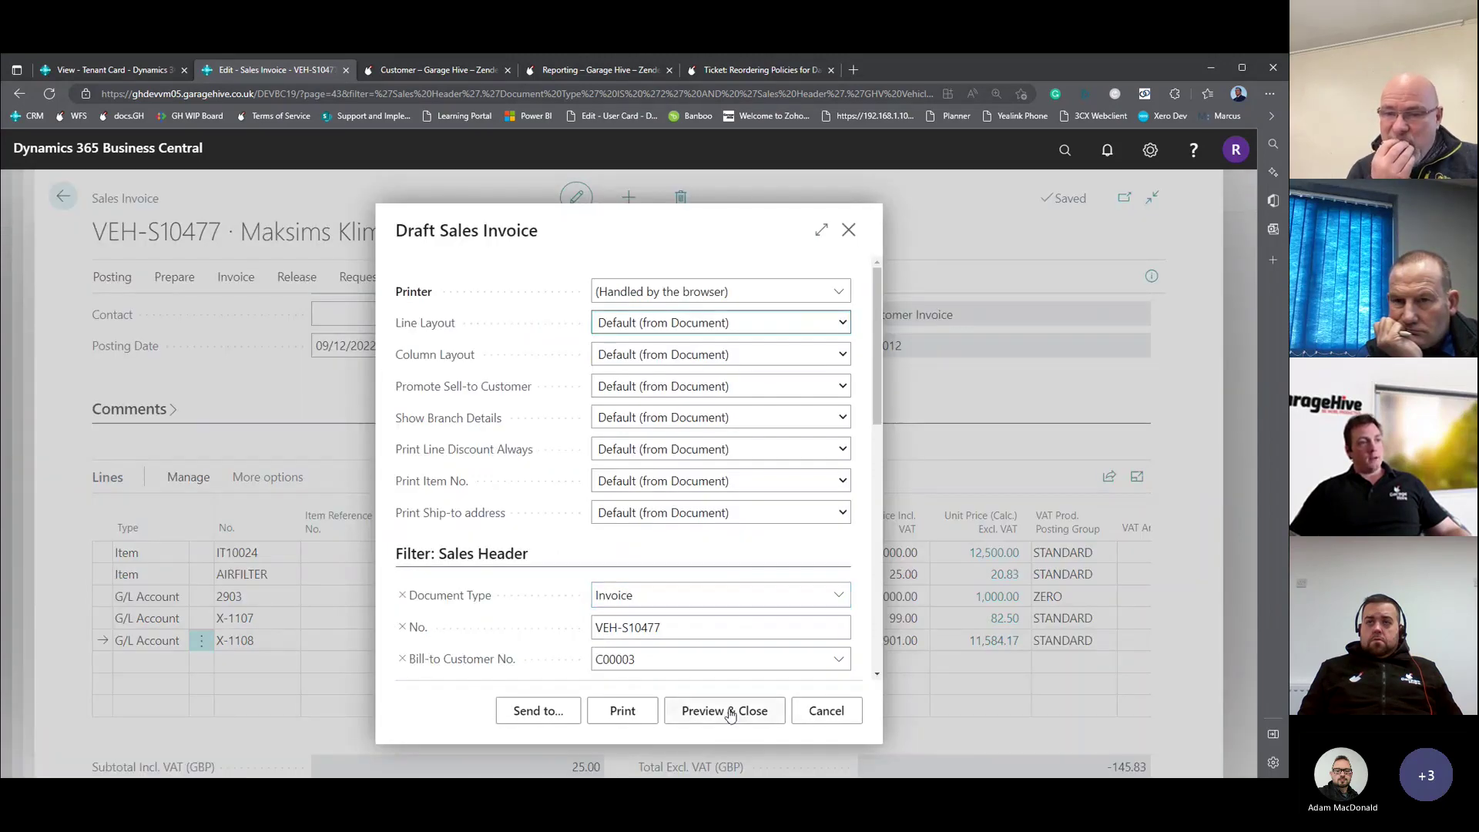
left_click(732, 712)
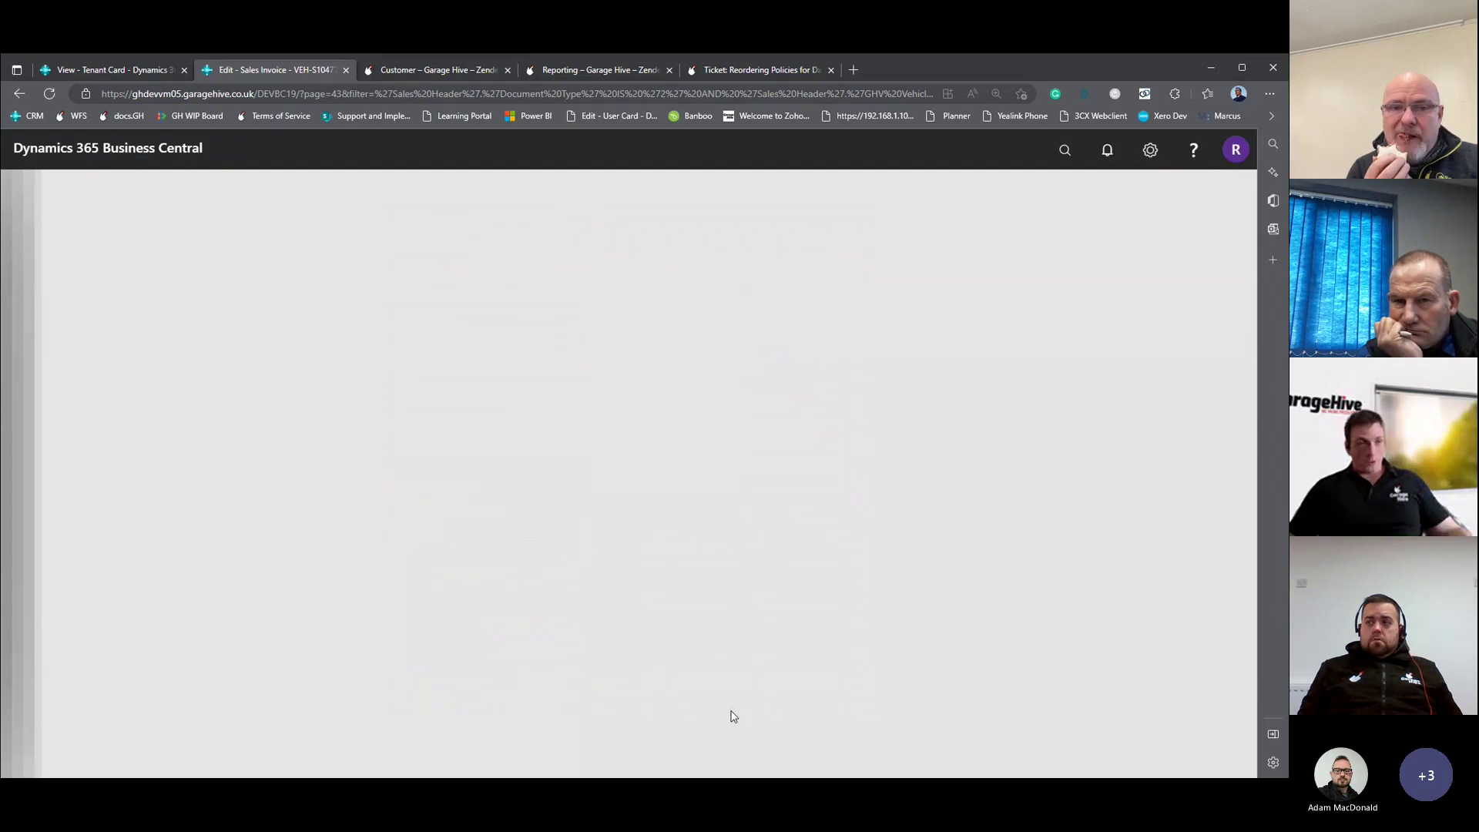
left_click(647, 722)
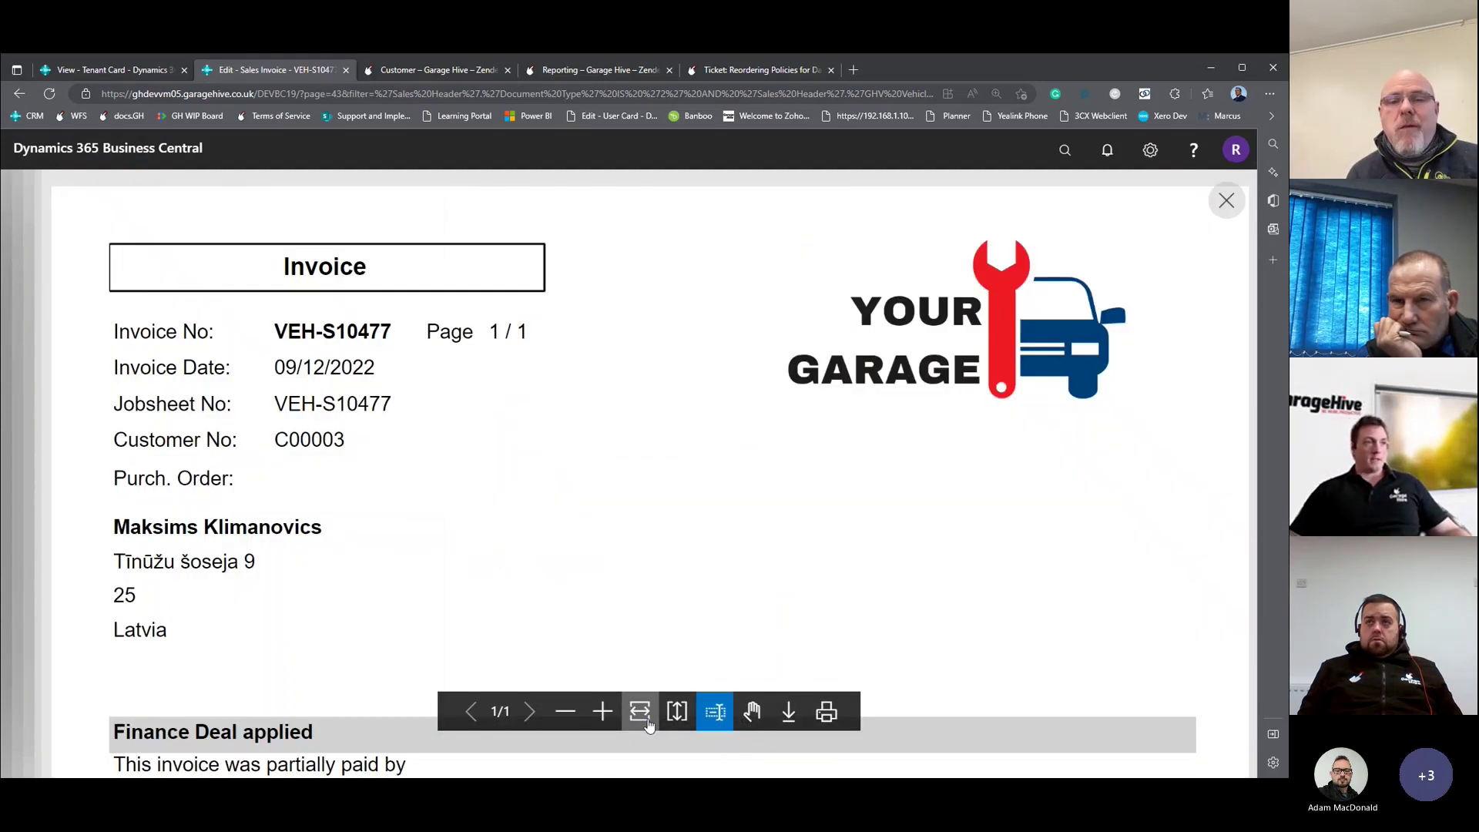
Examine the Finance Deal applied section of the invoice preview, including the paying party, payment amount and finance invoice reference.
scroll(648, 515, "down", 2)
scroll(647, 518, "up", 2)
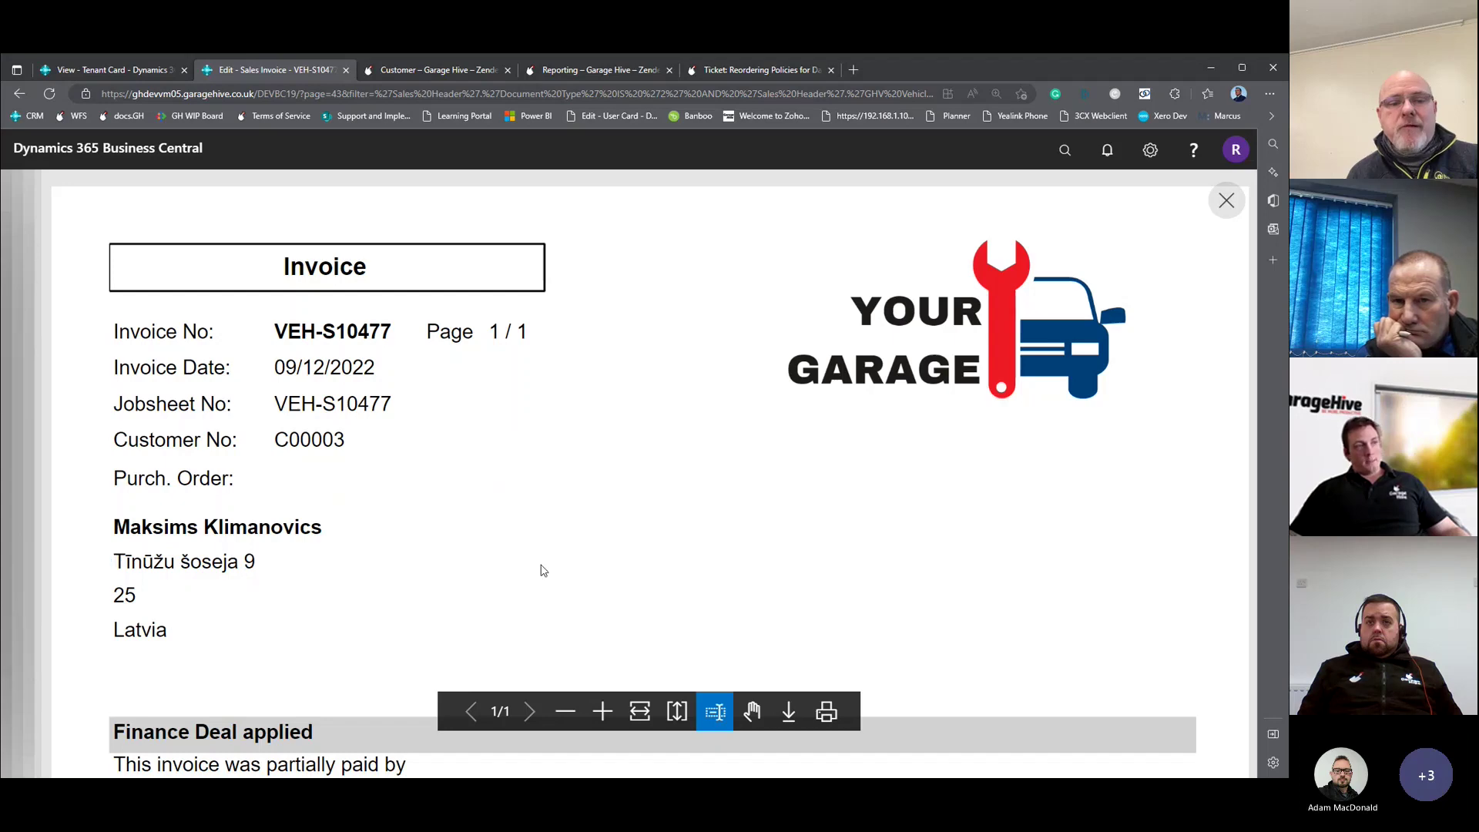
scroll(840, 527, "down", 2)
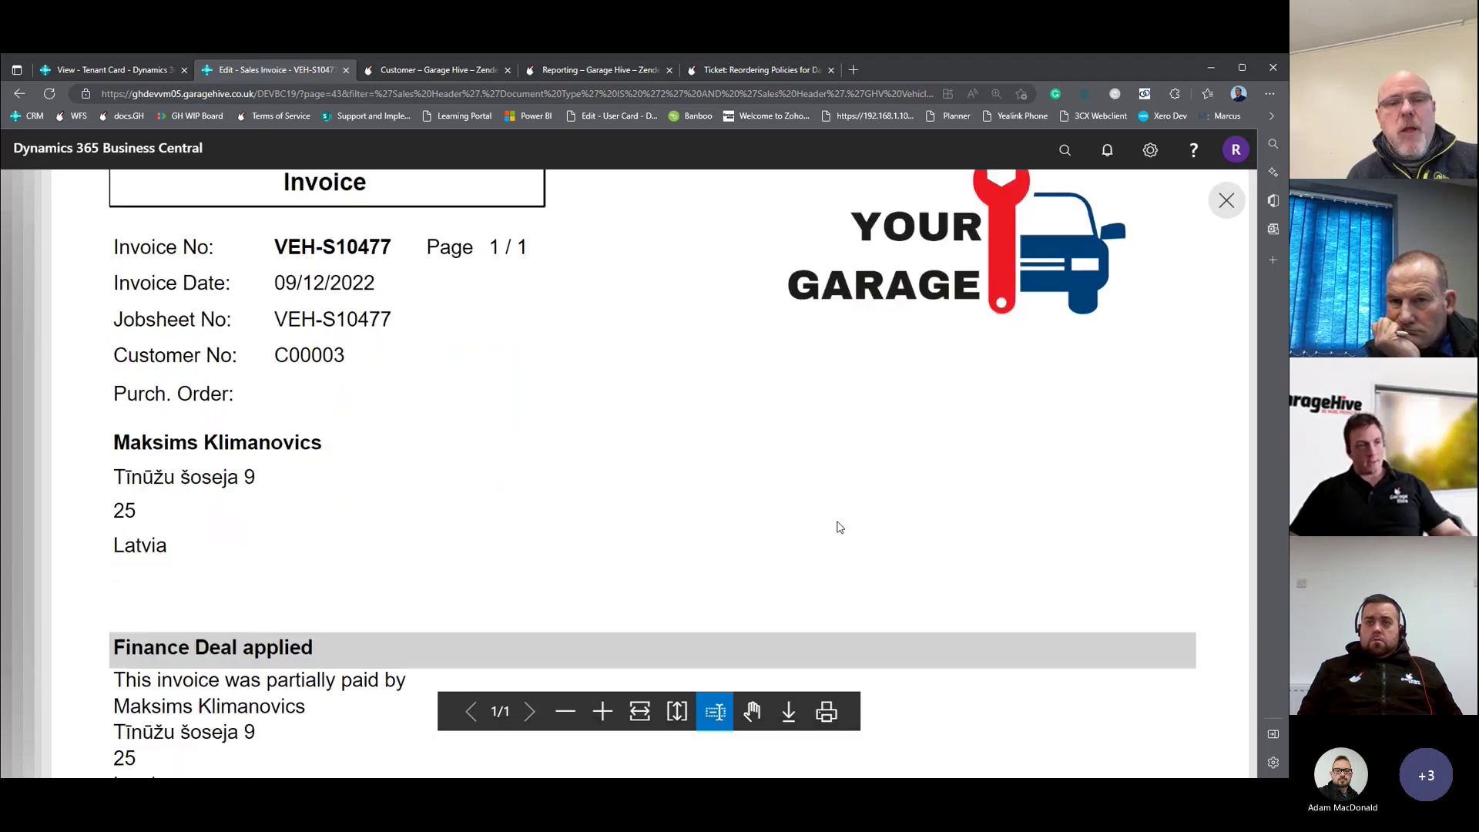
scroll(838, 524, "down", 4)
scroll(586, 334, "up", 5)
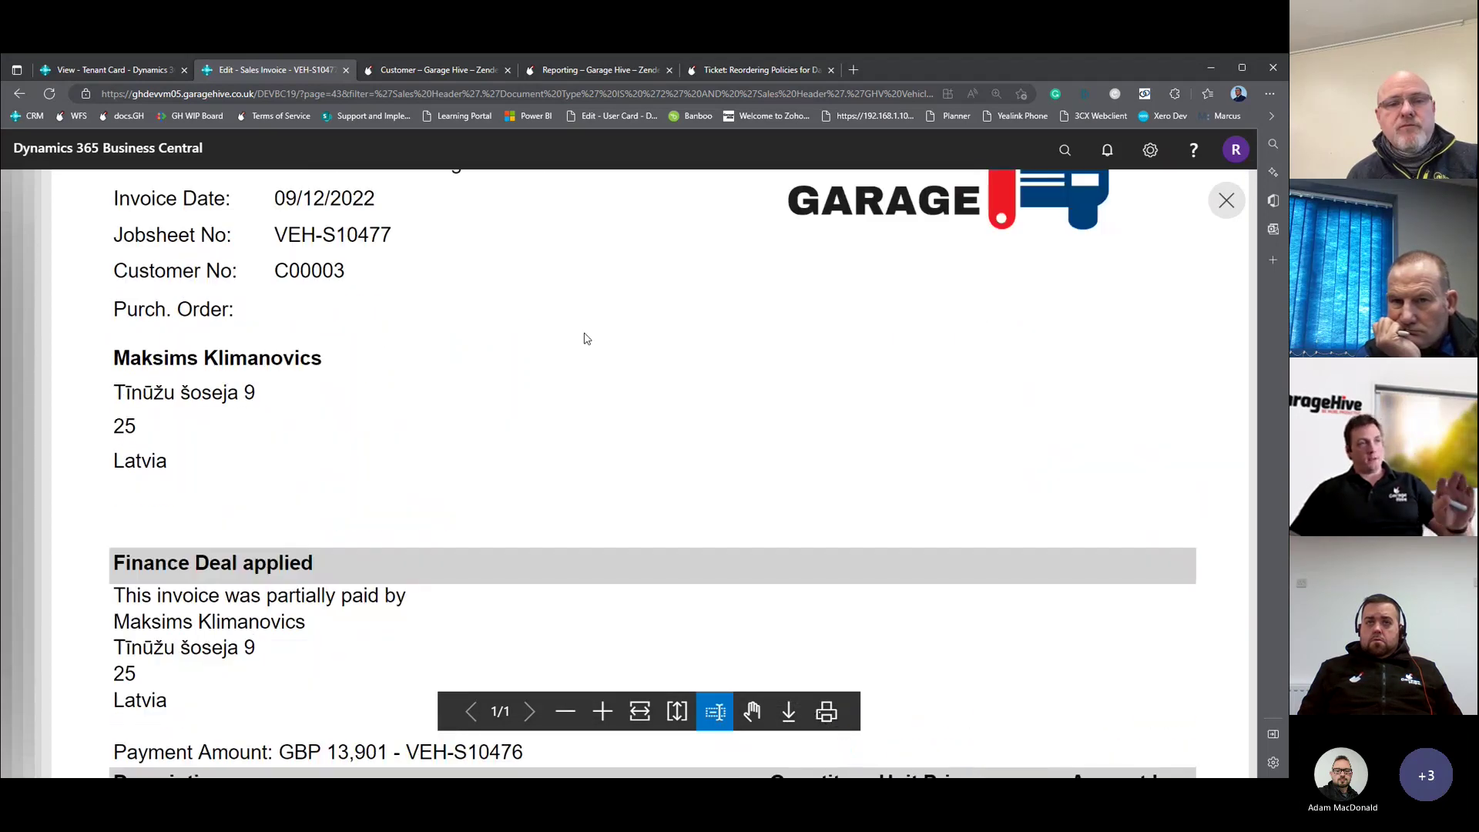
scroll(356, 559, "down", 2)
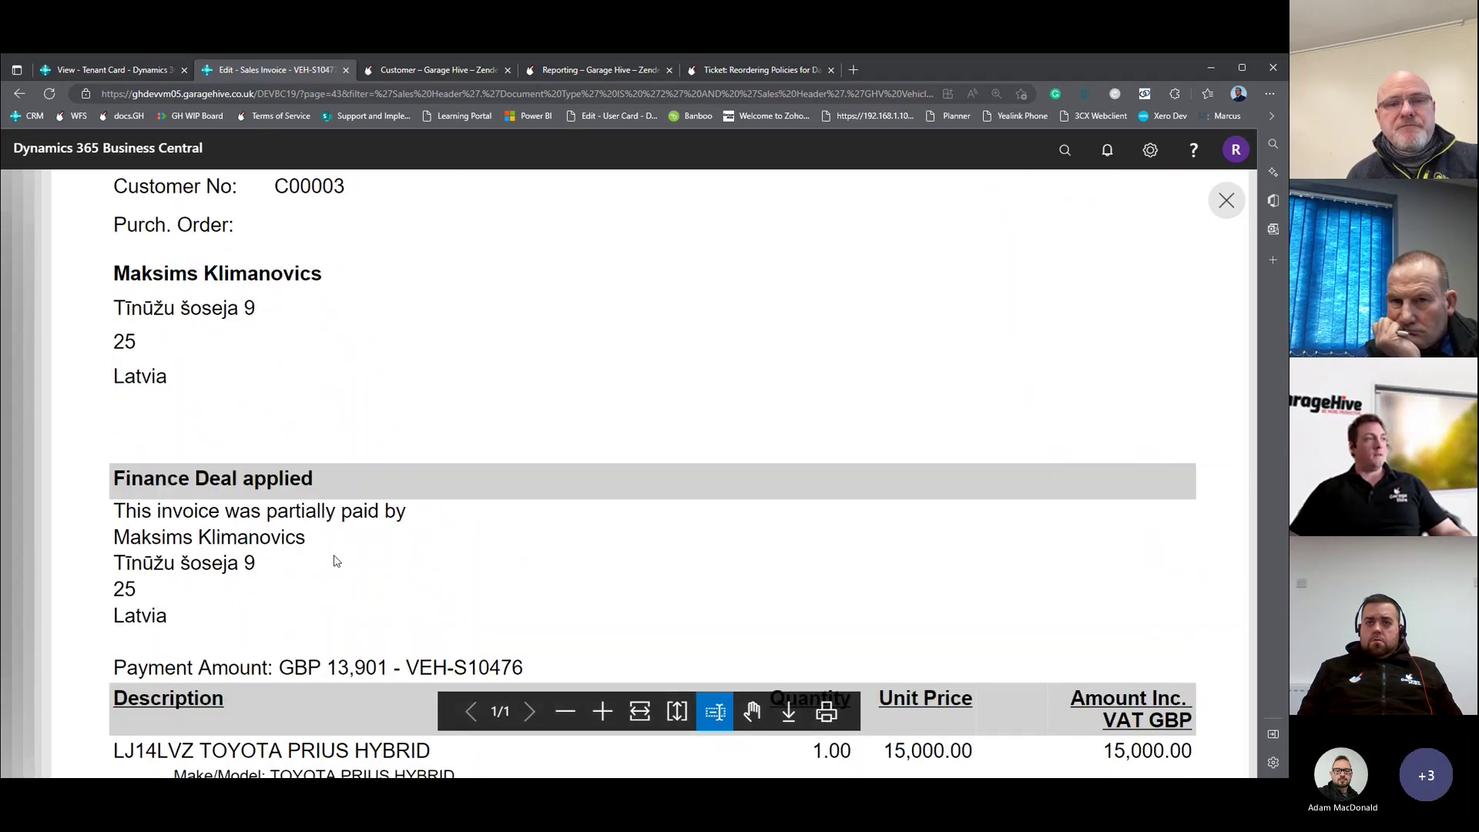
left_click_drag(128, 480, 291, 497)
scroll(290, 497, "down", 1)
left_click_drag(126, 426, 402, 431)
left_click_drag(142, 453, 244, 507)
left_click(248, 507)
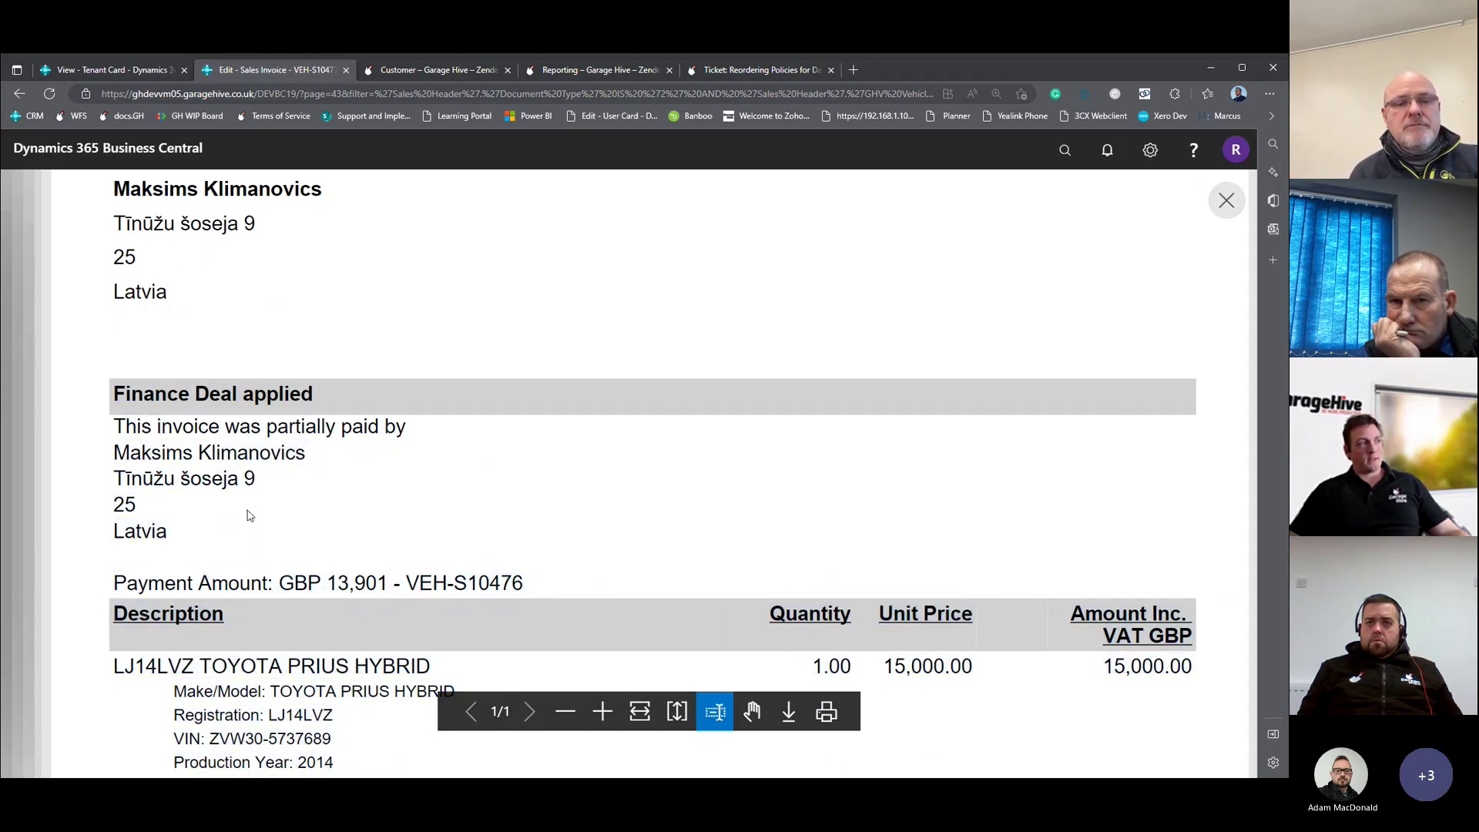
left_click_drag(250, 583, 524, 584)
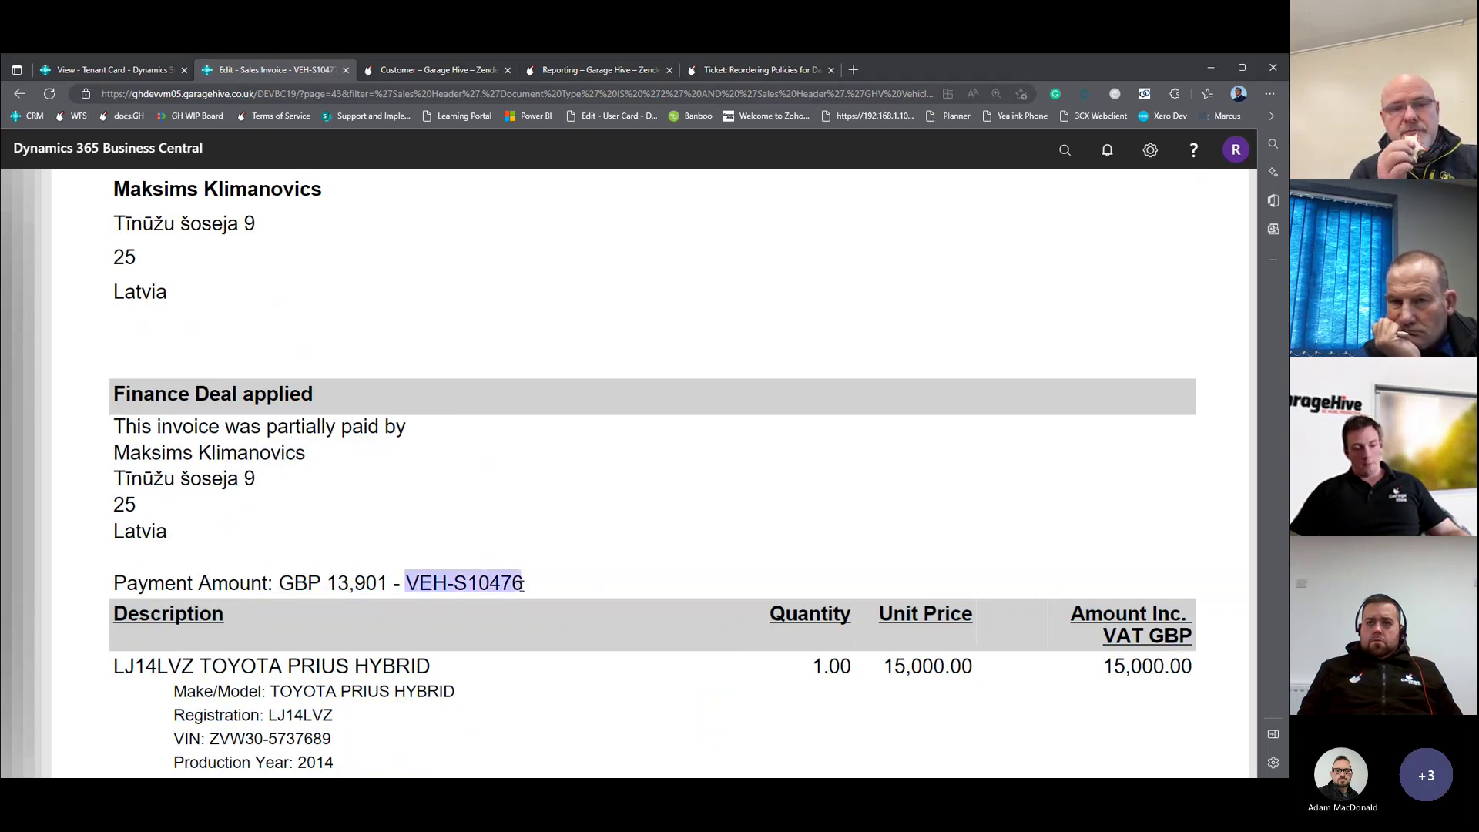
Examine the vehicle, air filter and part exchange lines with their unit prices in the customer invoice preview.
scroll(633, 516, "down", 3)
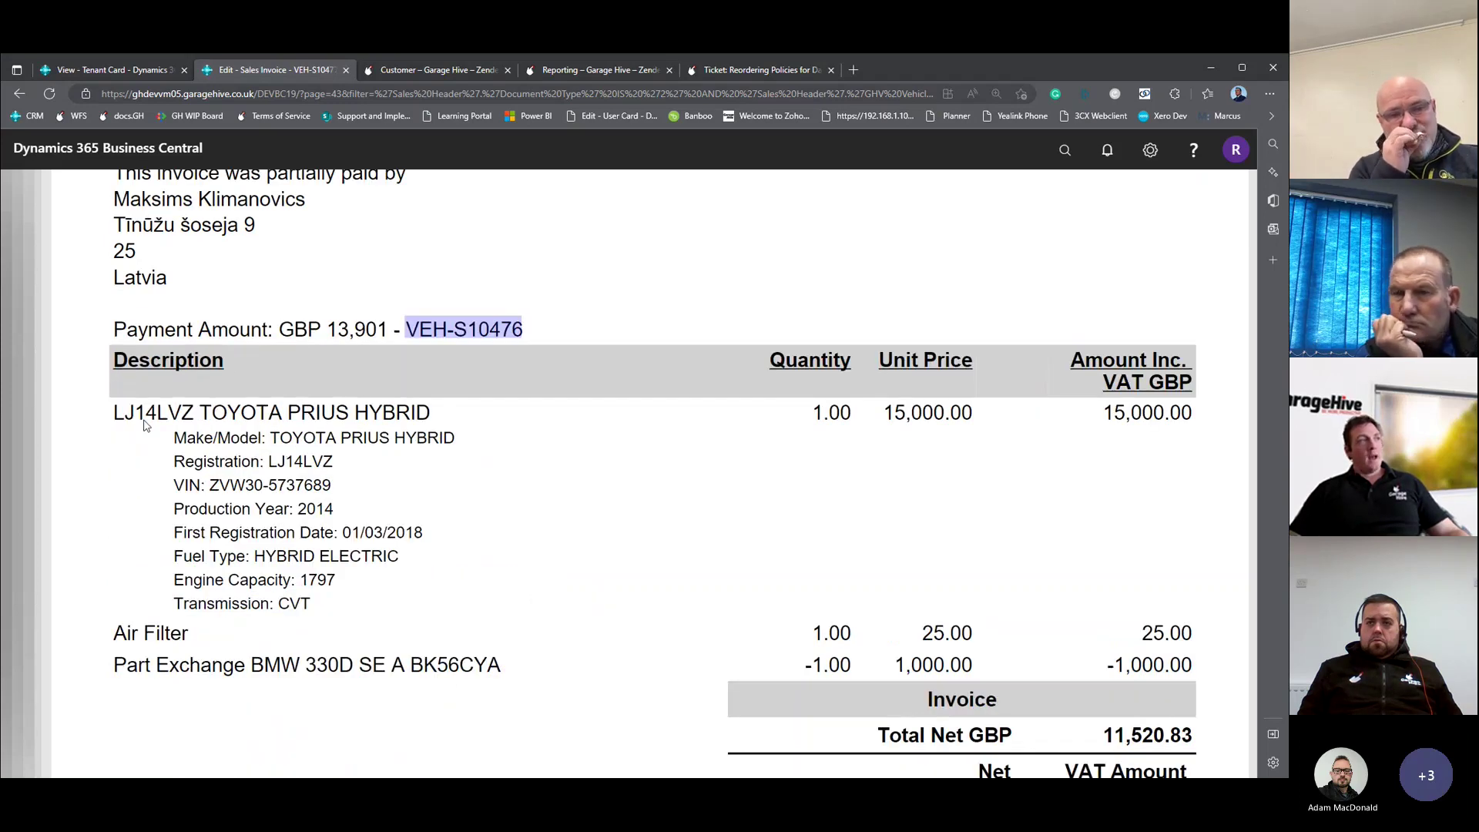
left_click_drag(124, 412, 376, 430)
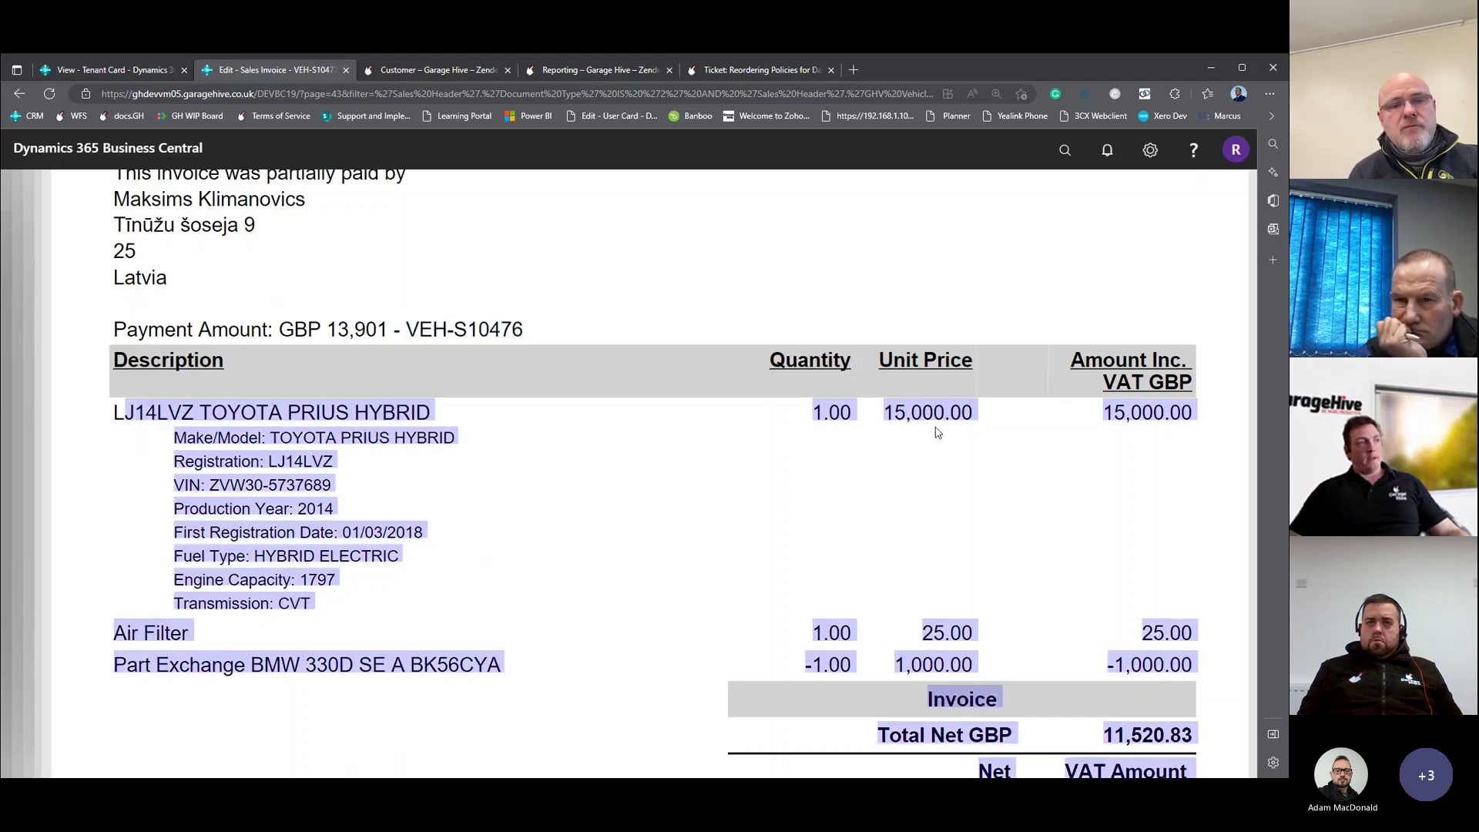
left_click(161, 632)
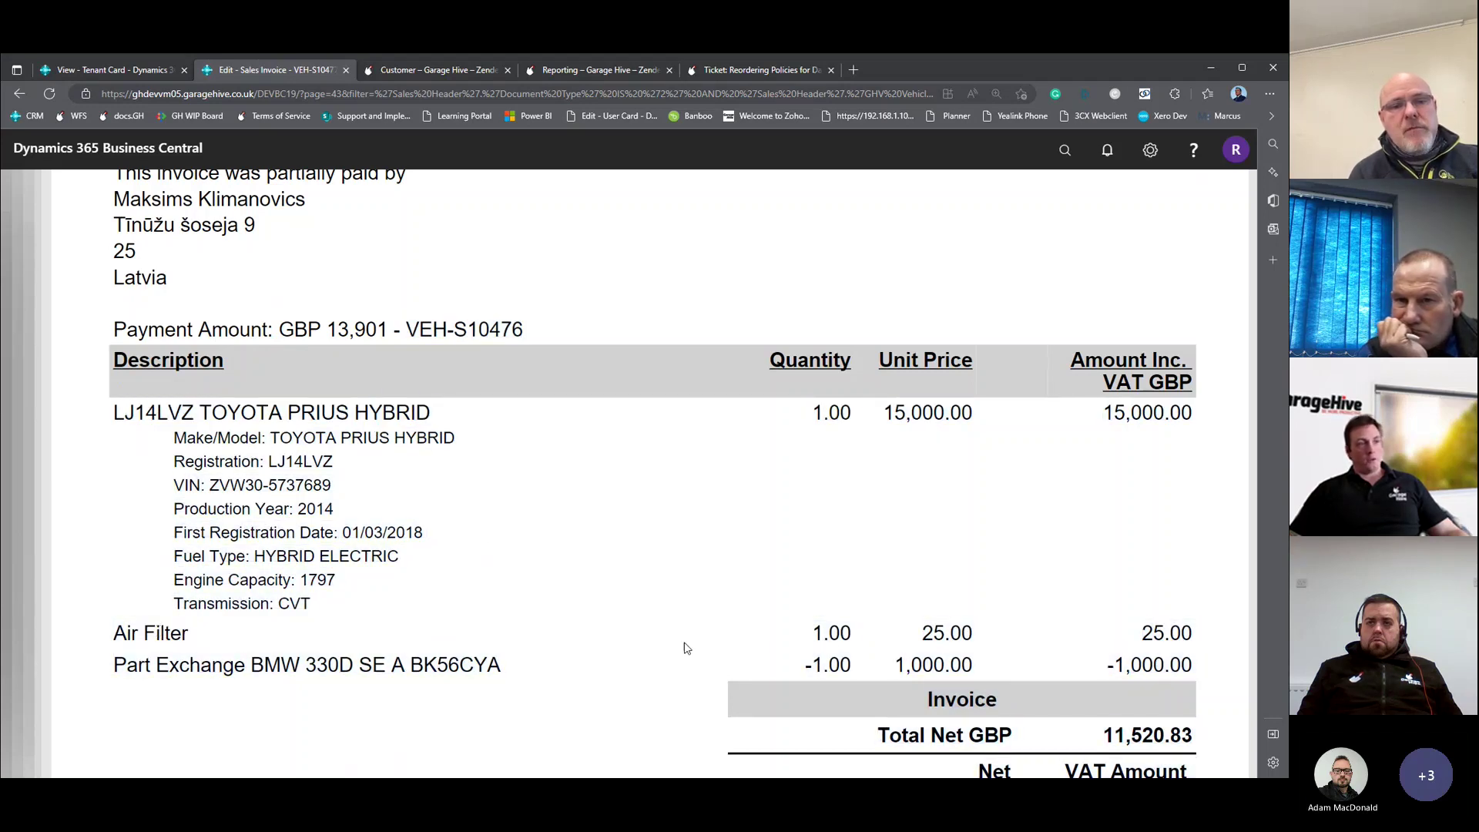
left_click_drag(922, 632, 950, 633)
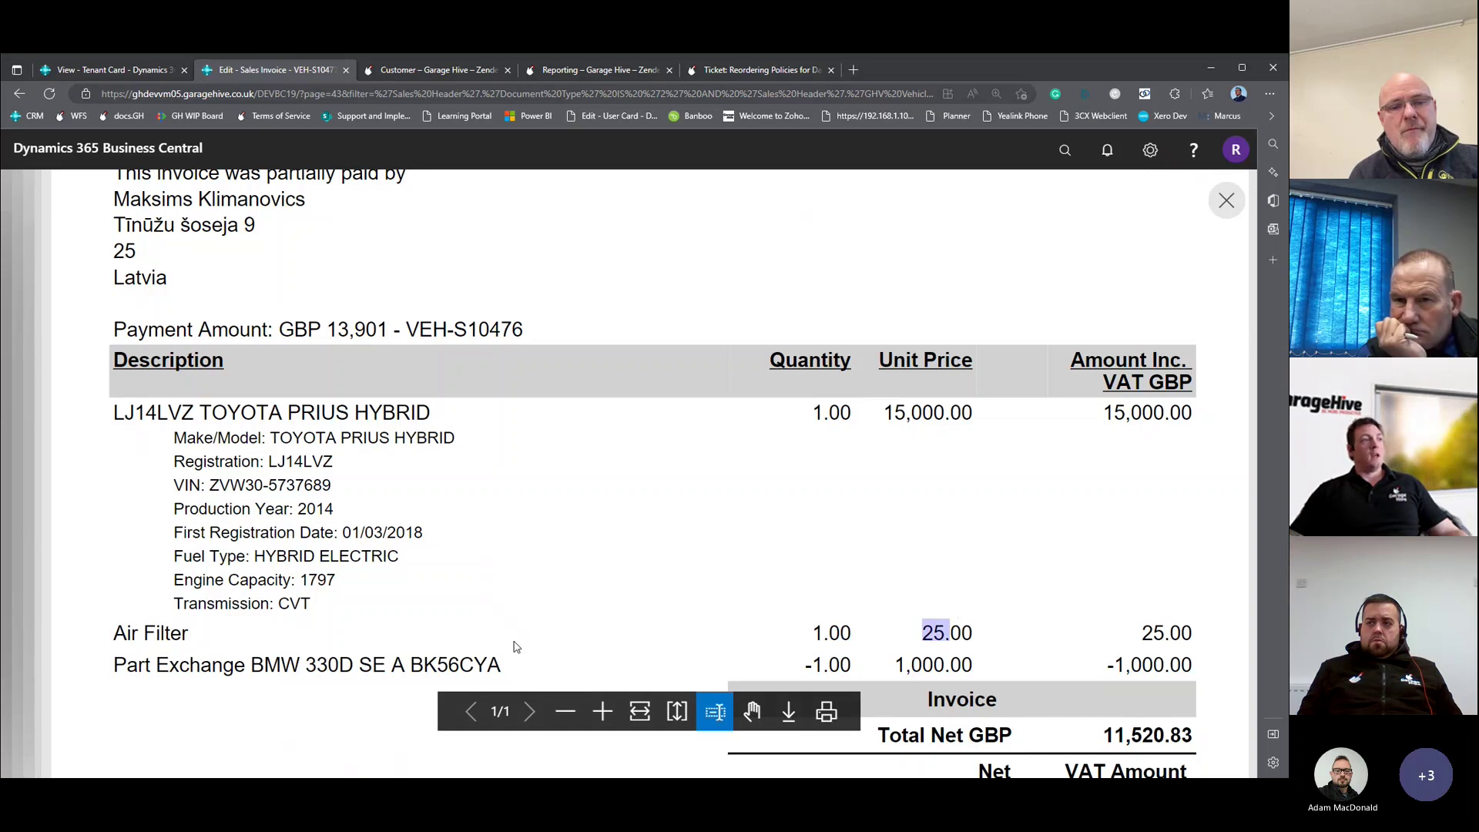
left_click_drag(235, 665, 282, 665)
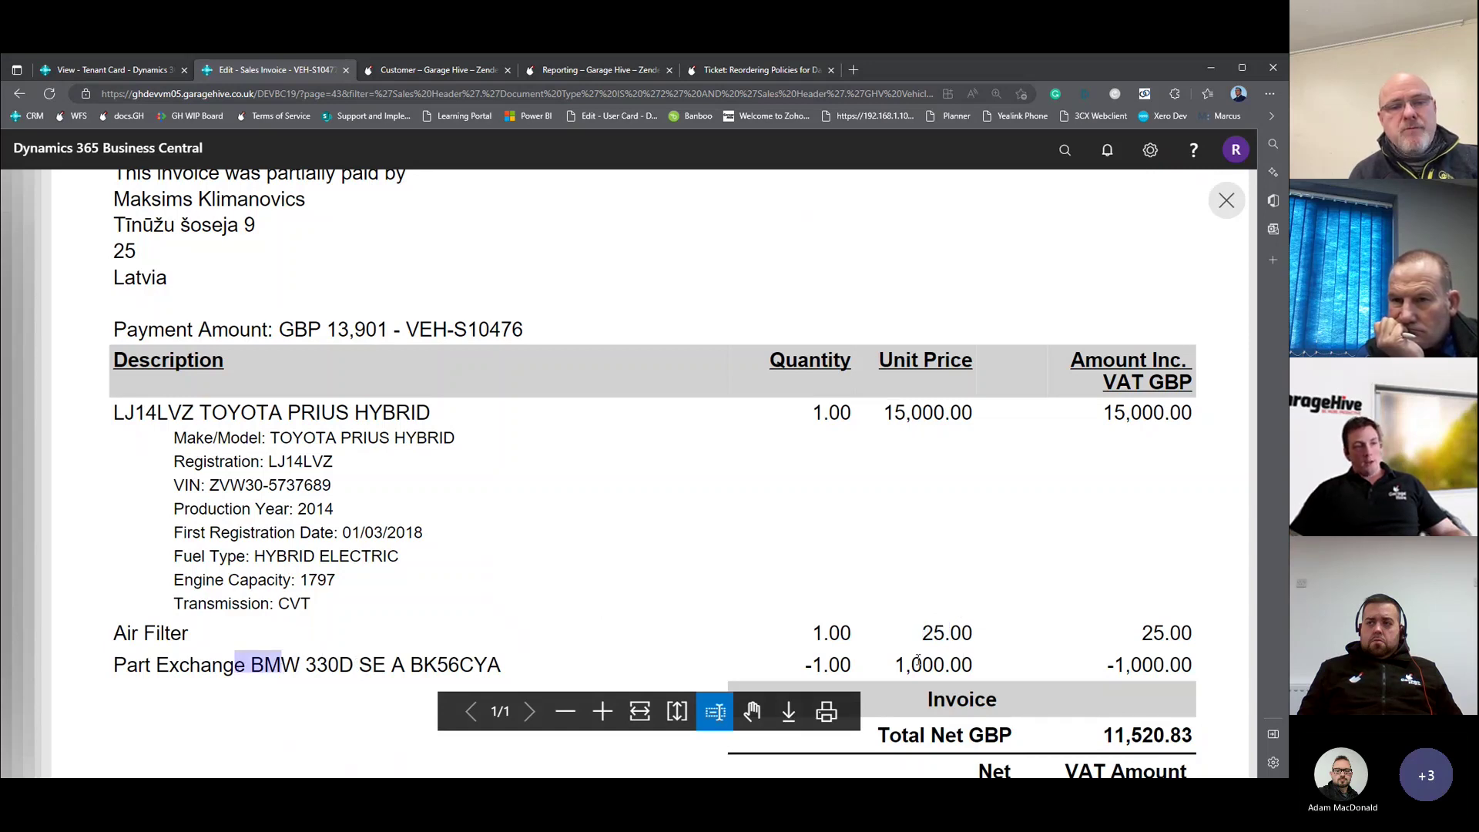
left_click_drag(918, 663, 945, 664)
Examine the invoice totals in the preview, including VAT, deposit amount, financed amount and balance due.
scroll(1002, 616, "down", 5)
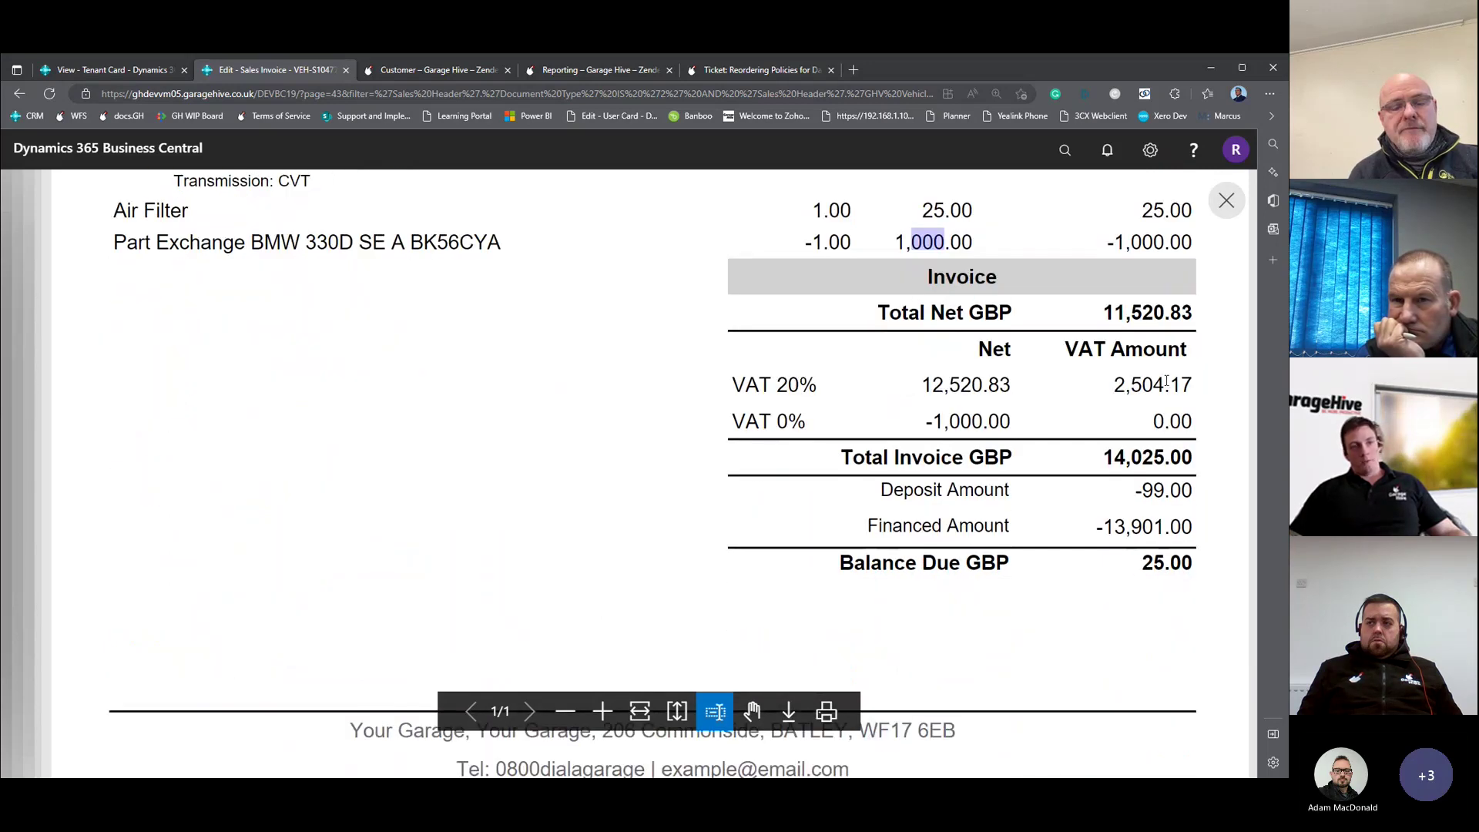
mouse_move(1139, 569)
left_mouse_down()
mouse_move(1175, 567)
mouse_move(1145, 564)
left_mouse_up()
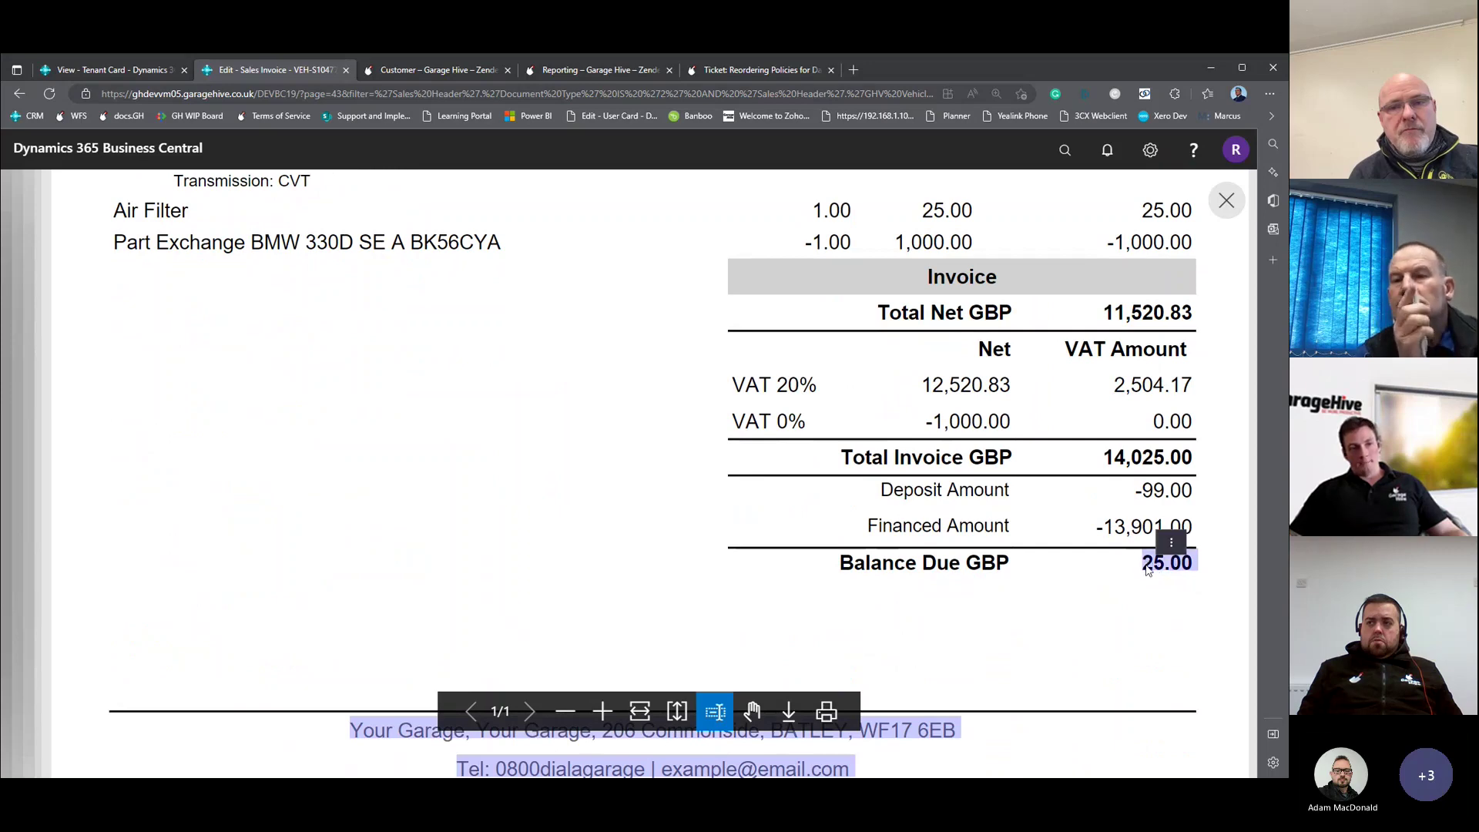
left_click(1141, 598)
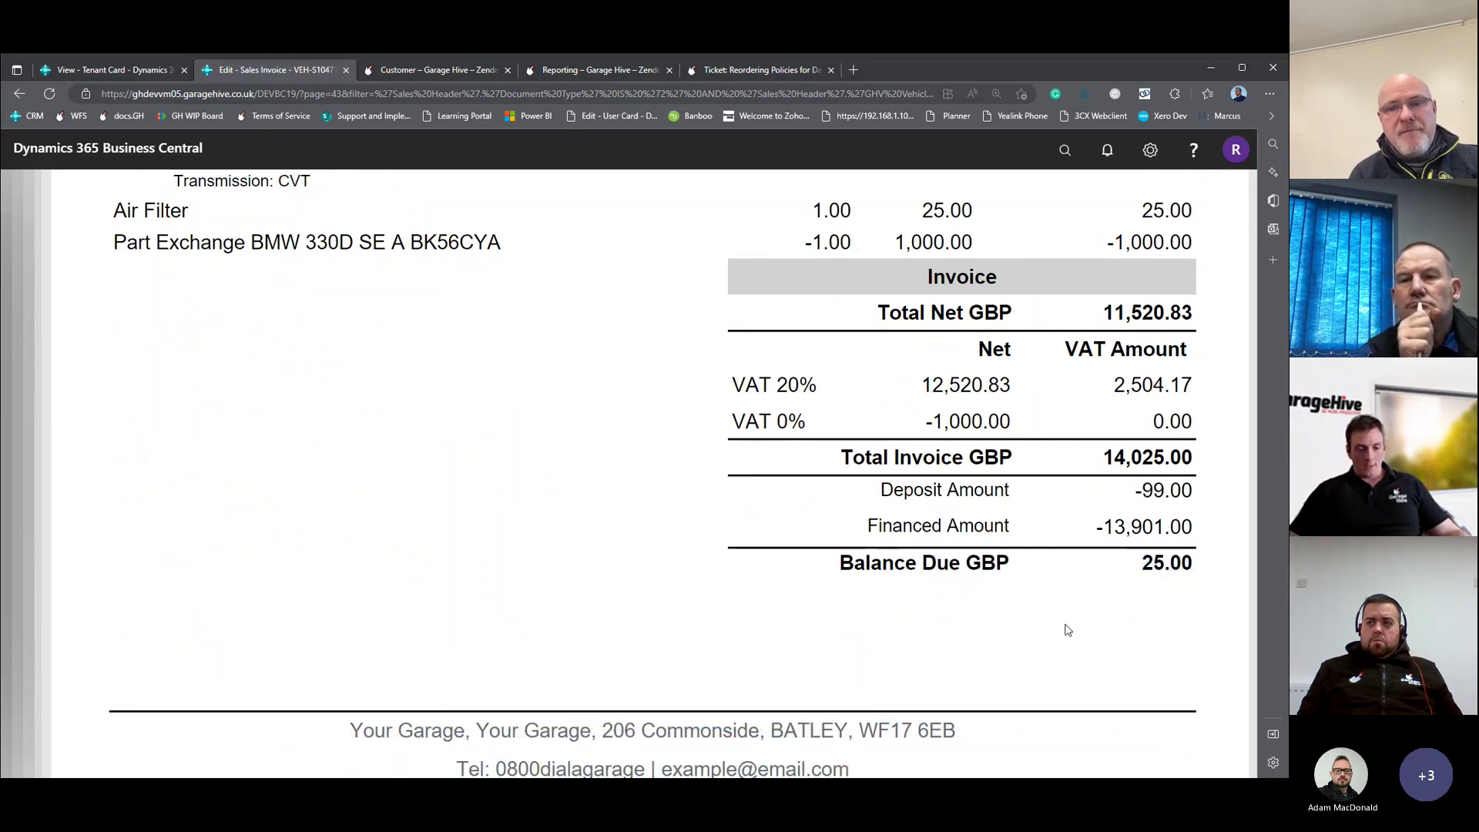
scroll(1067, 630, "up", 10)
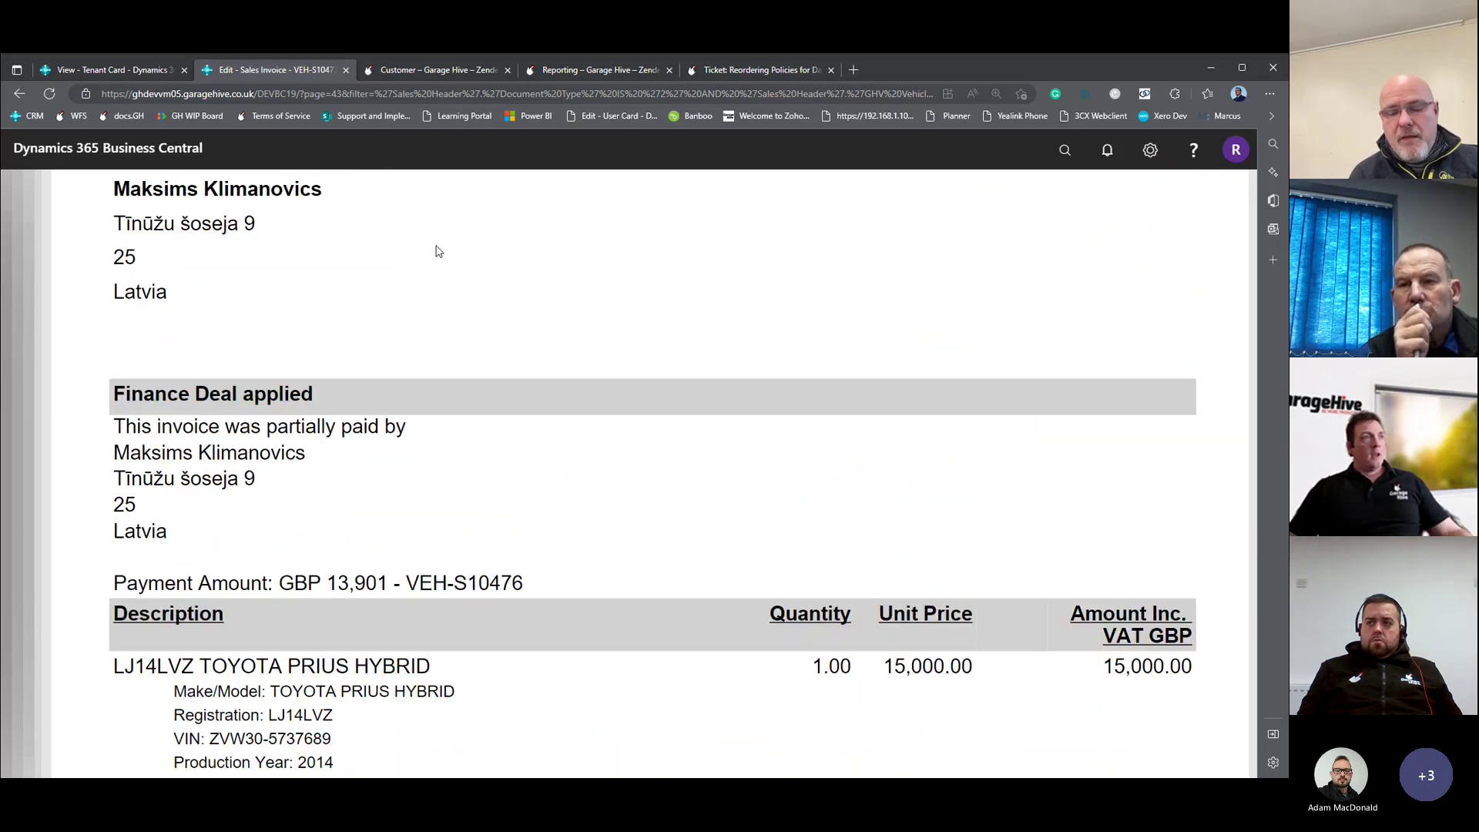
Close the preview and exit the customer invoice to the sales invoices list without posting it.
left_click(1227, 200)
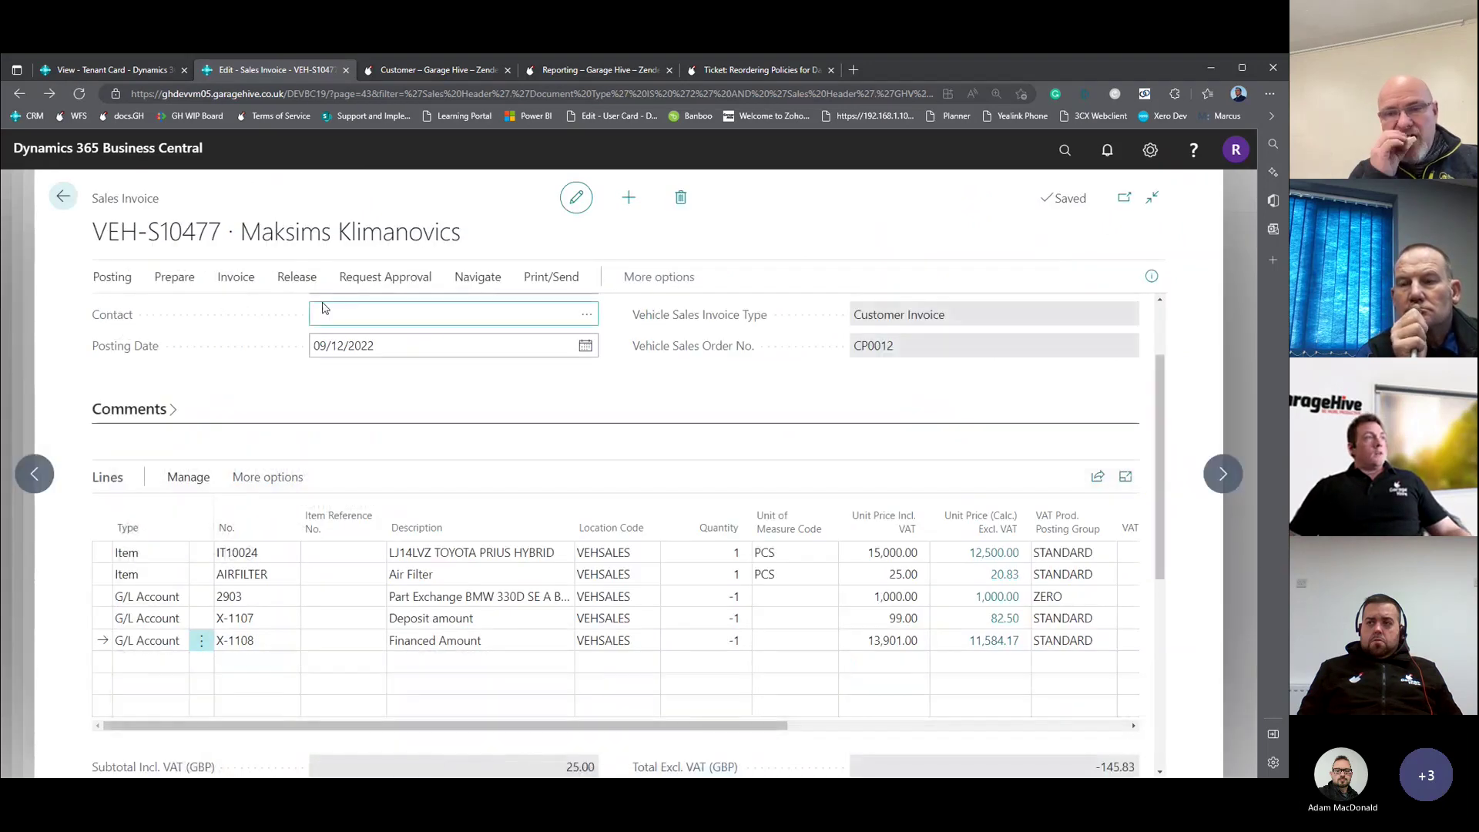
left_click(128, 281)
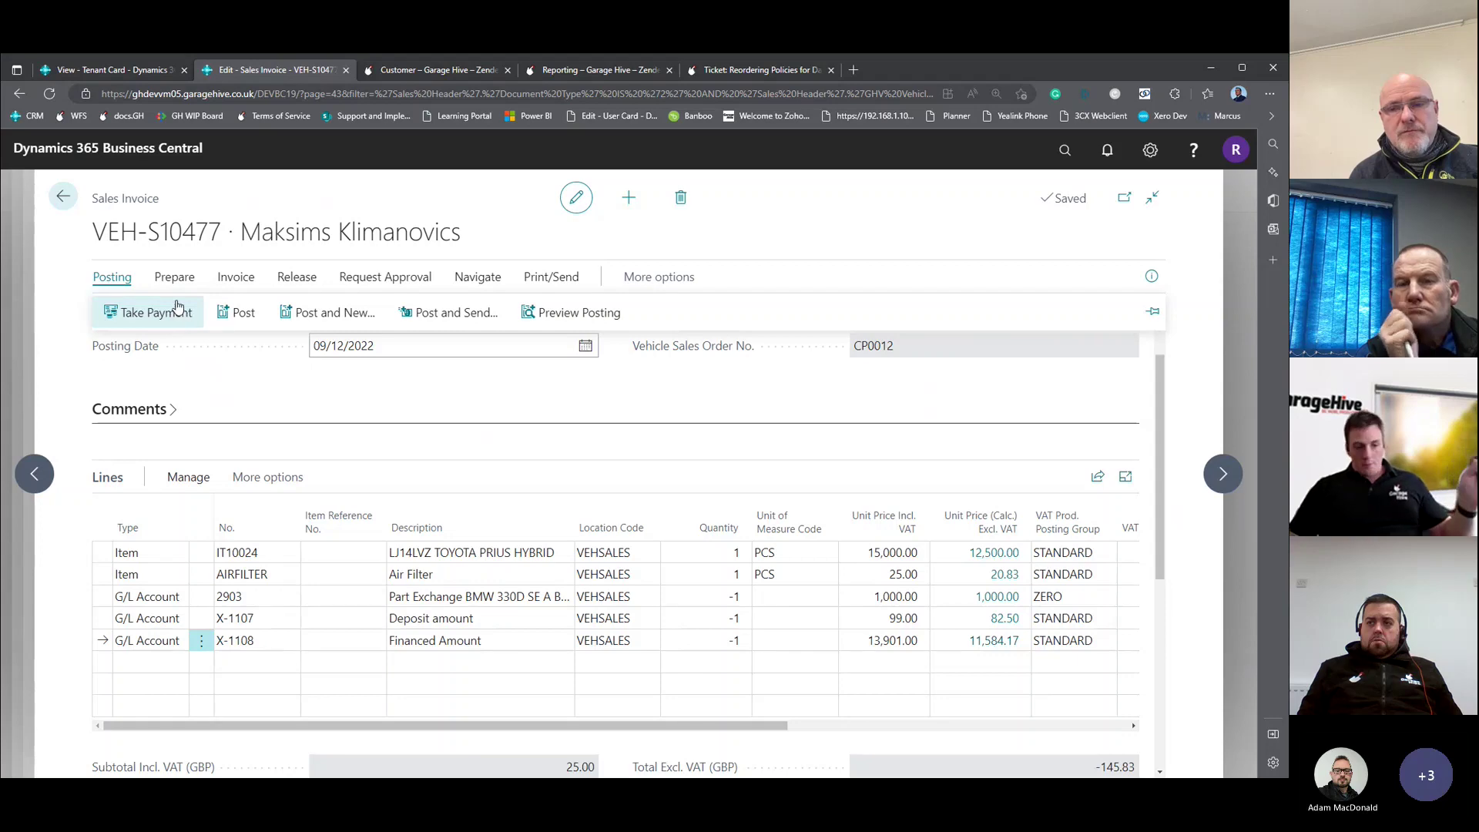
left_click(65, 200)
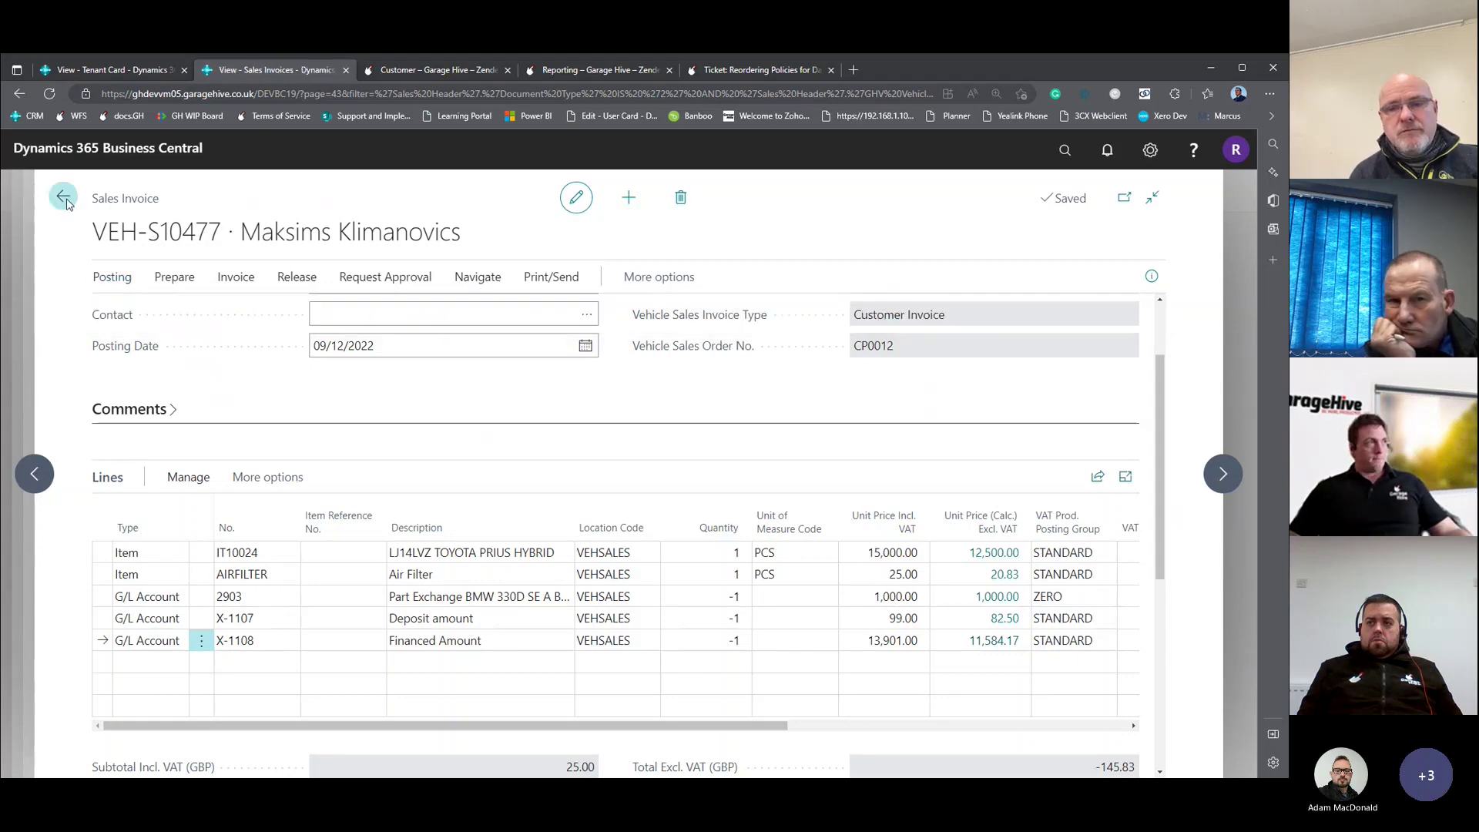
left_click(704, 513)
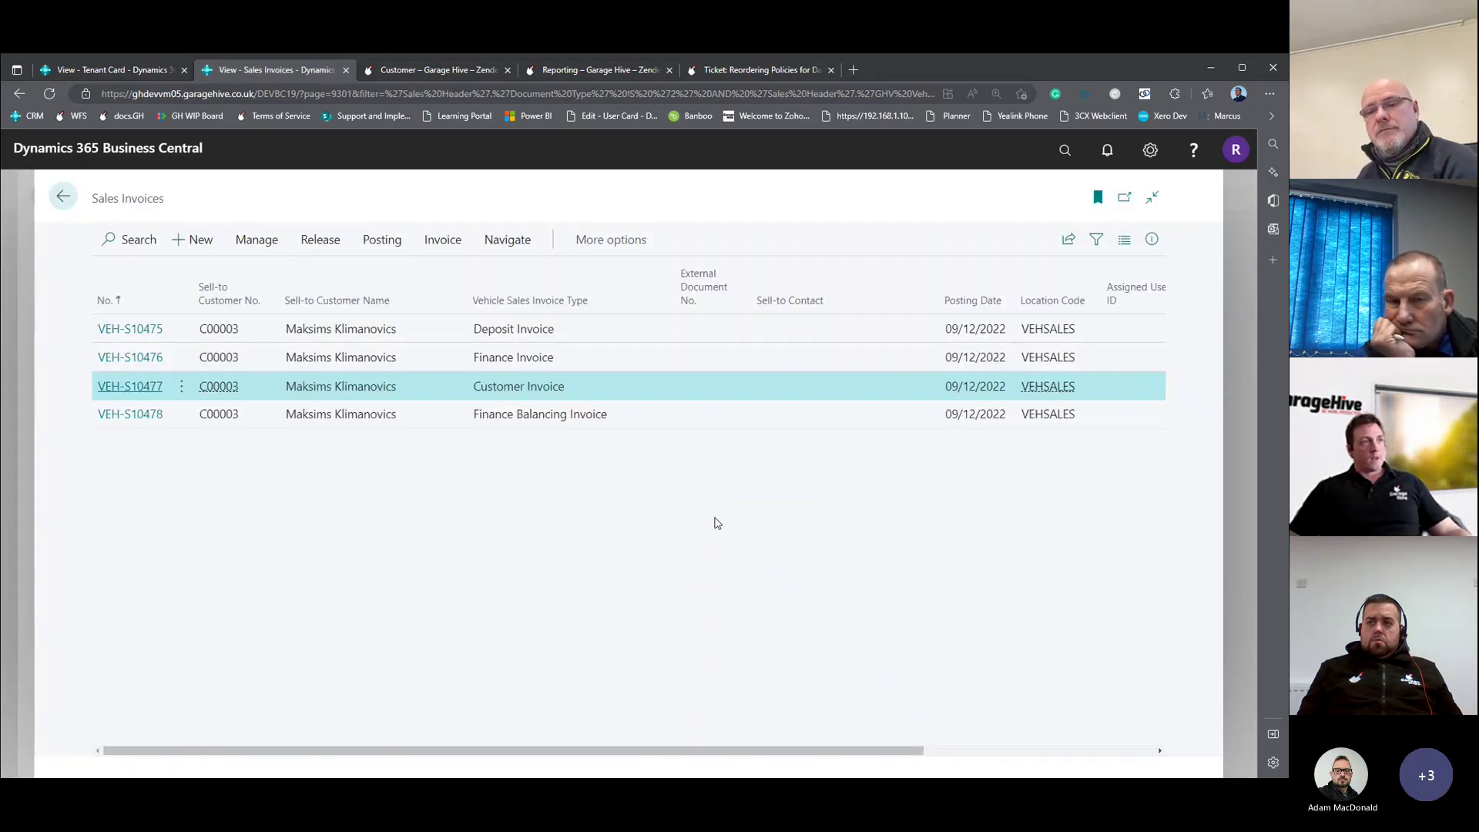
Open the Finance Balancing Invoice from the list and examine its vehicle, deposit, customer payment and financed amount lines.
left_click(515, 422)
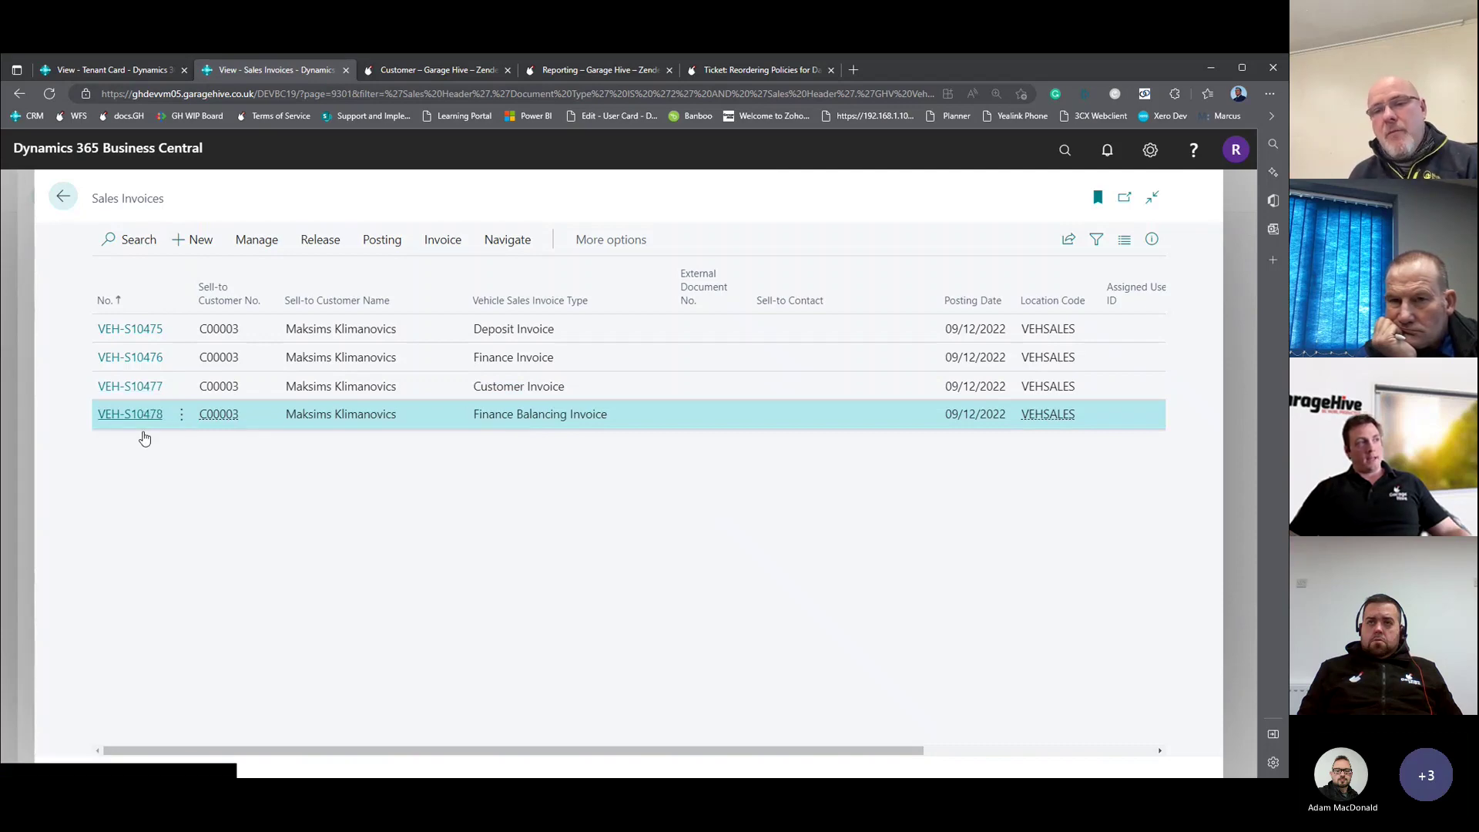
left_click(131, 414)
scroll(494, 515, "down", 3)
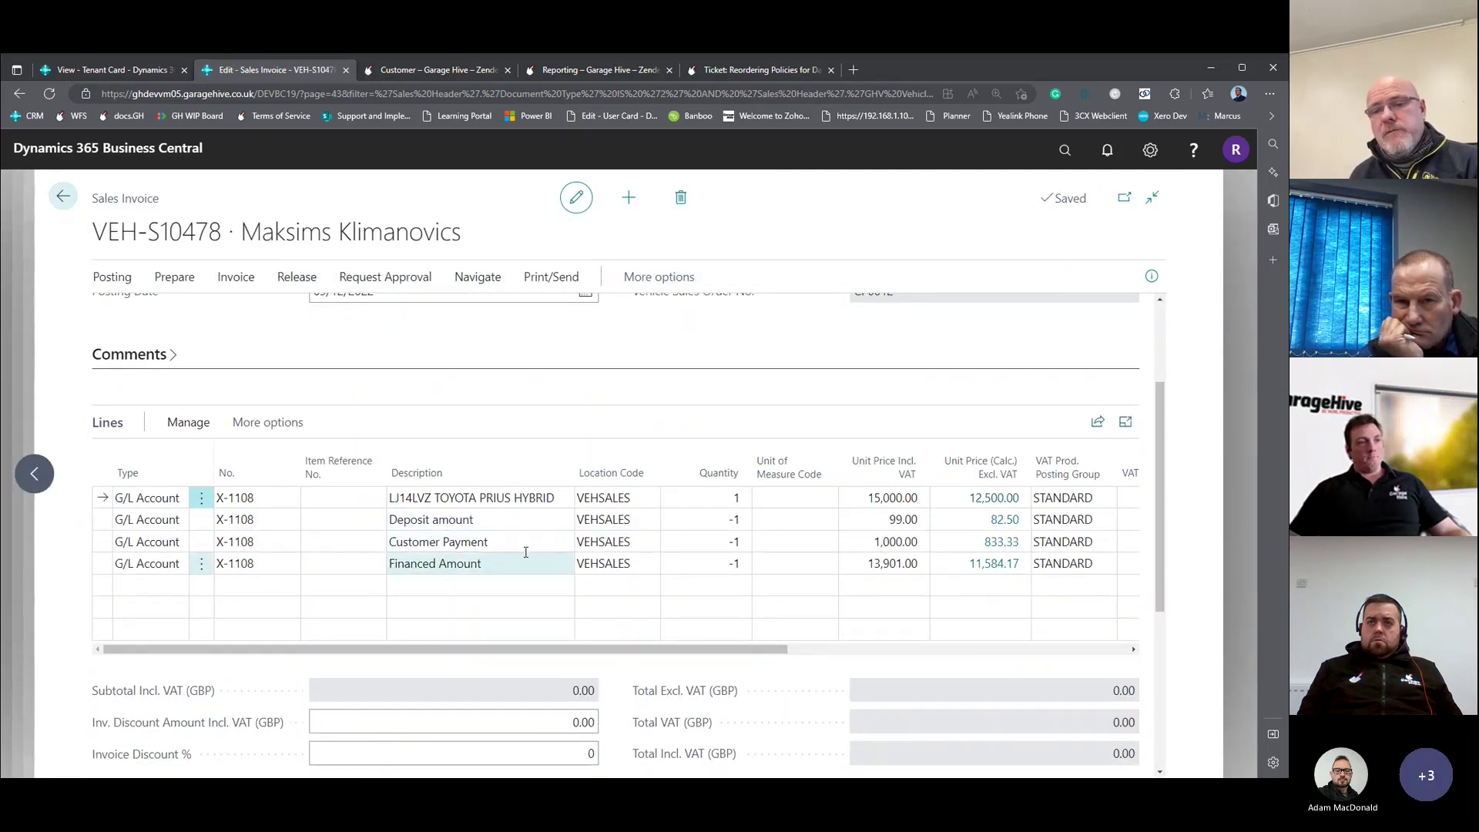
Exit the finance balancing invoice without posting it and return to the vehicle sales order.
left_click(65, 199)
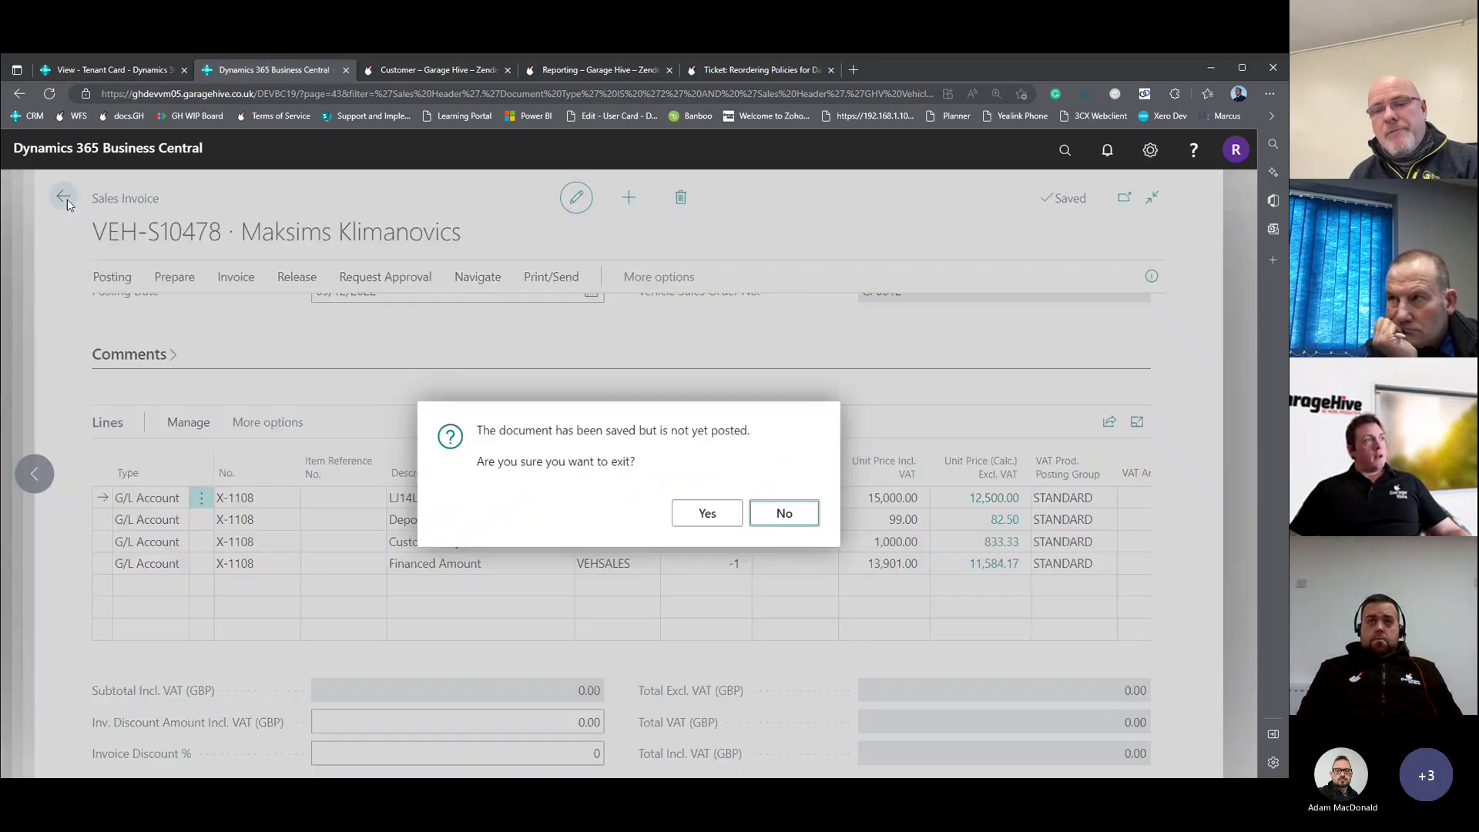
left_click(707, 514)
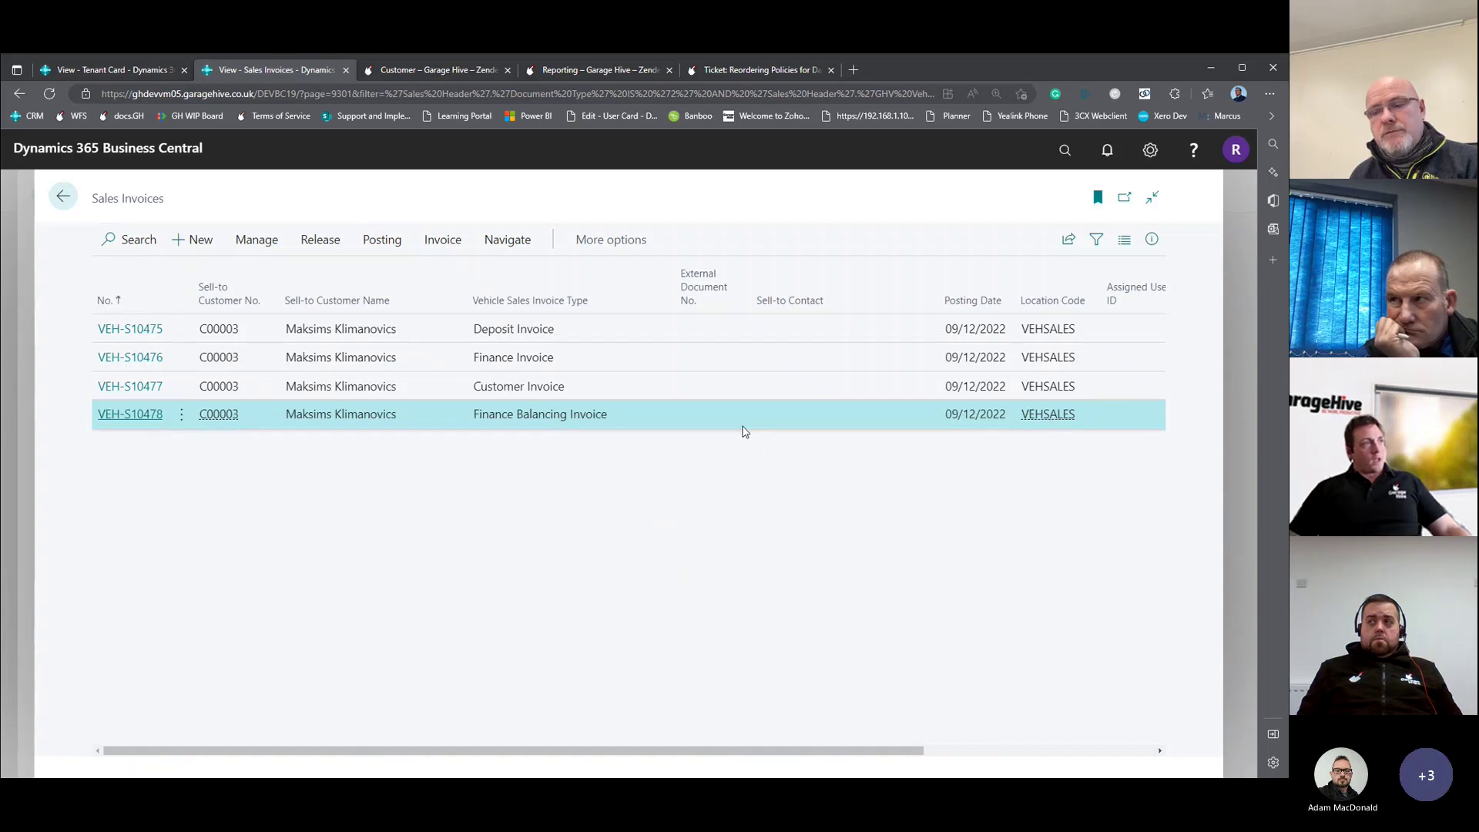
left_click(566, 335)
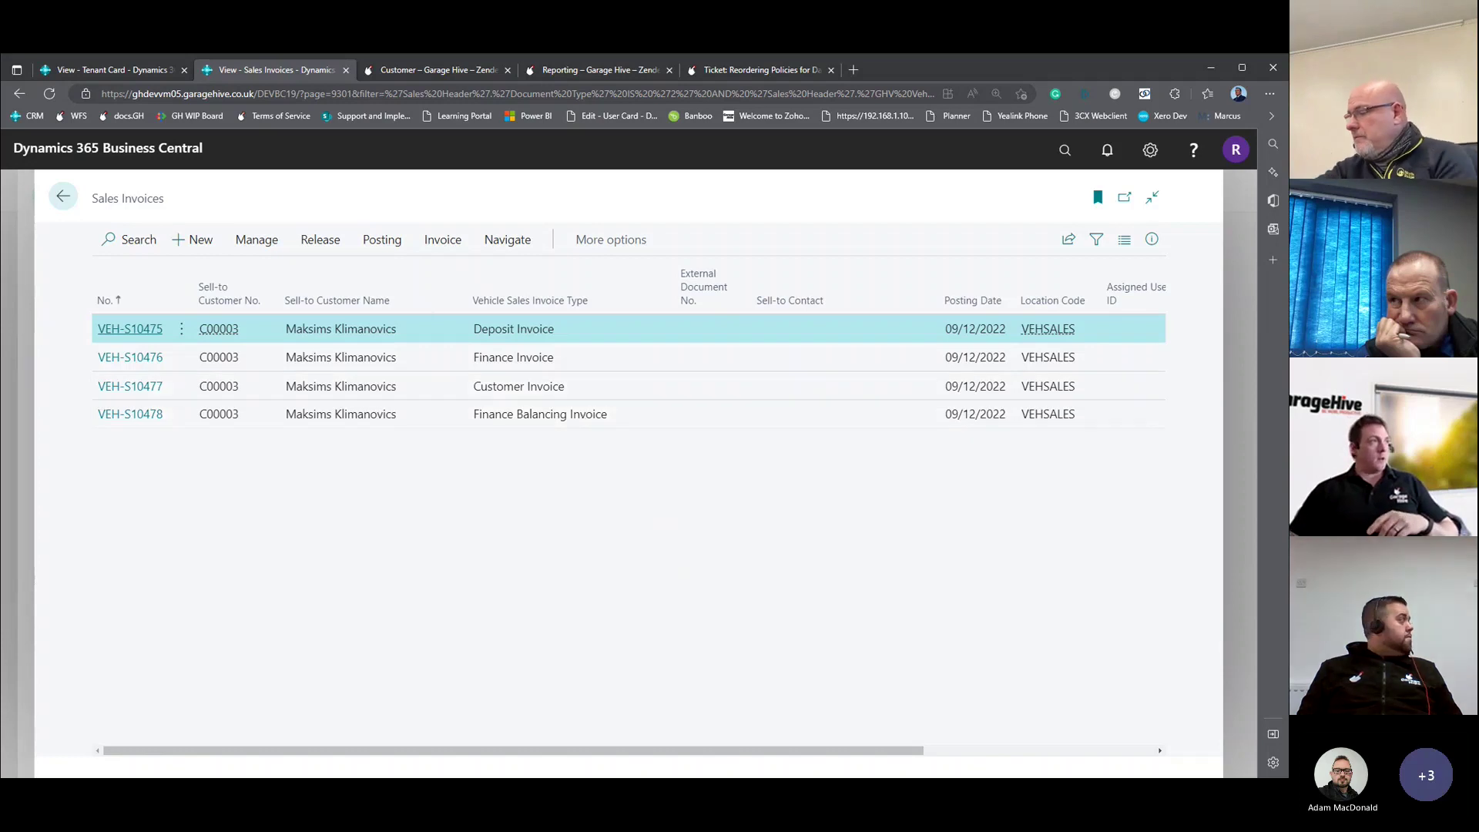
left_click(71, 202)
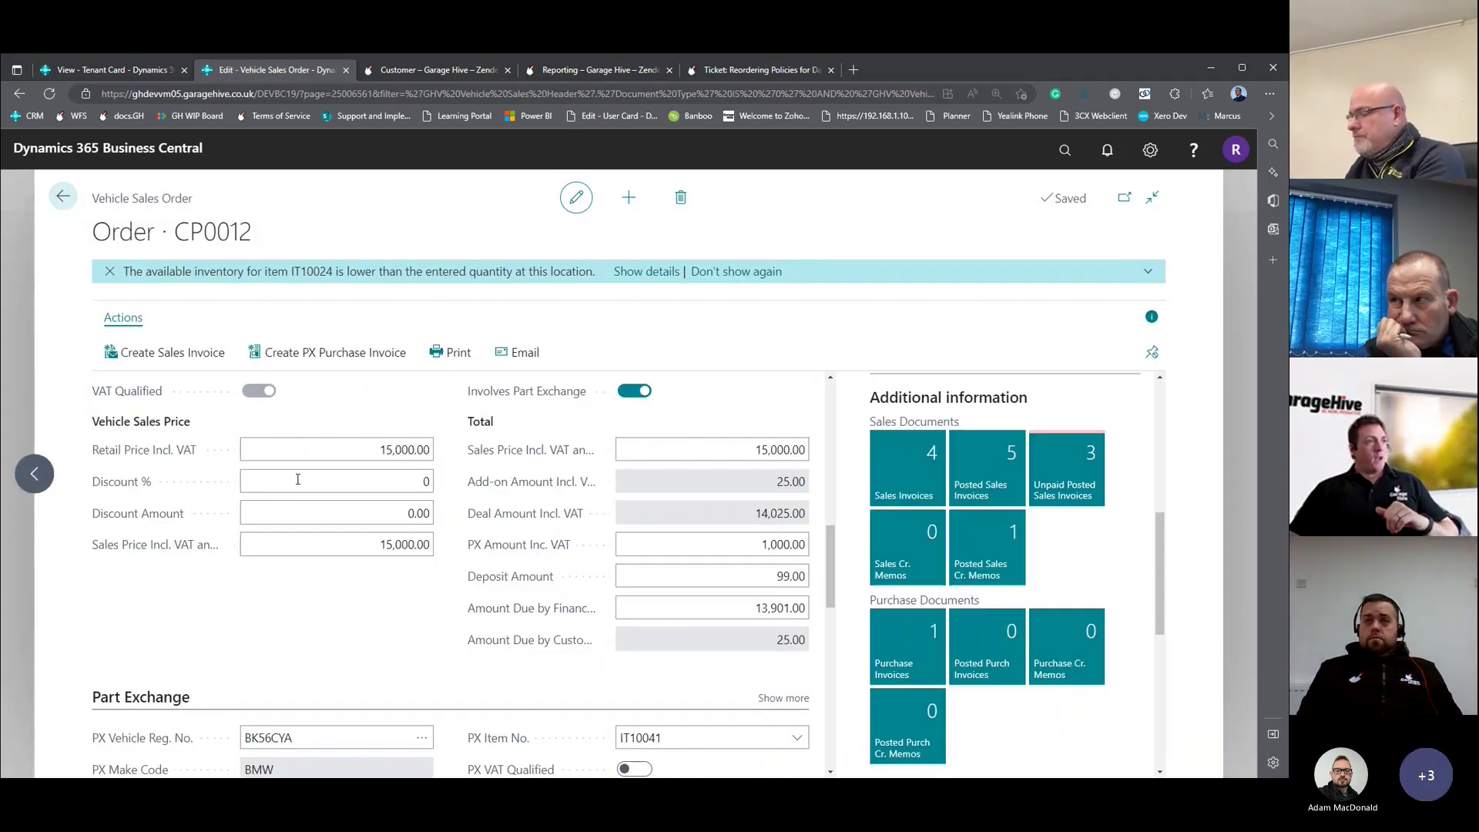
Clear the Deposit Amount in the order's totals.
scroll(546, 534, "up", 1)
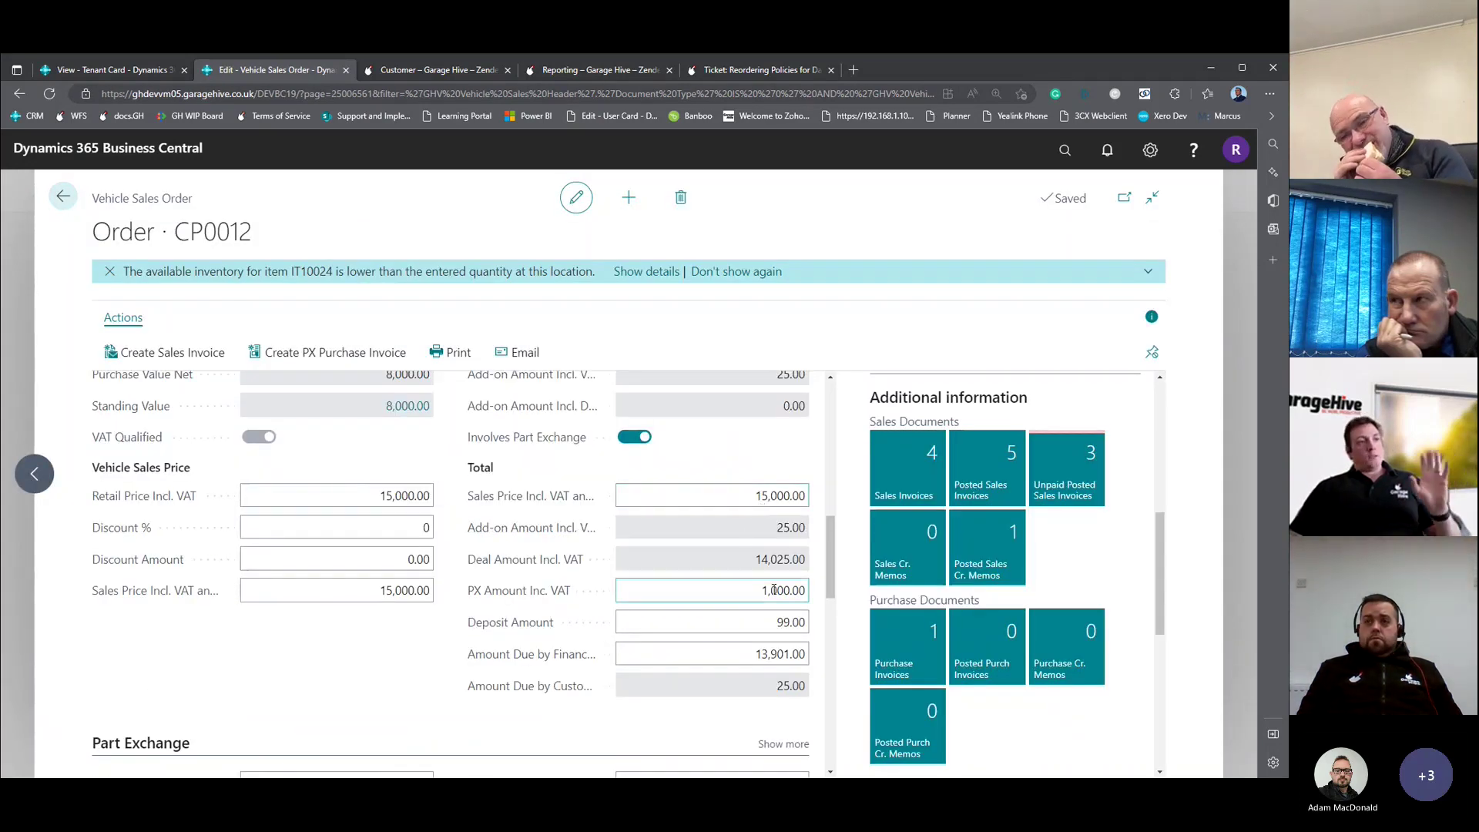
left_click(757, 624)
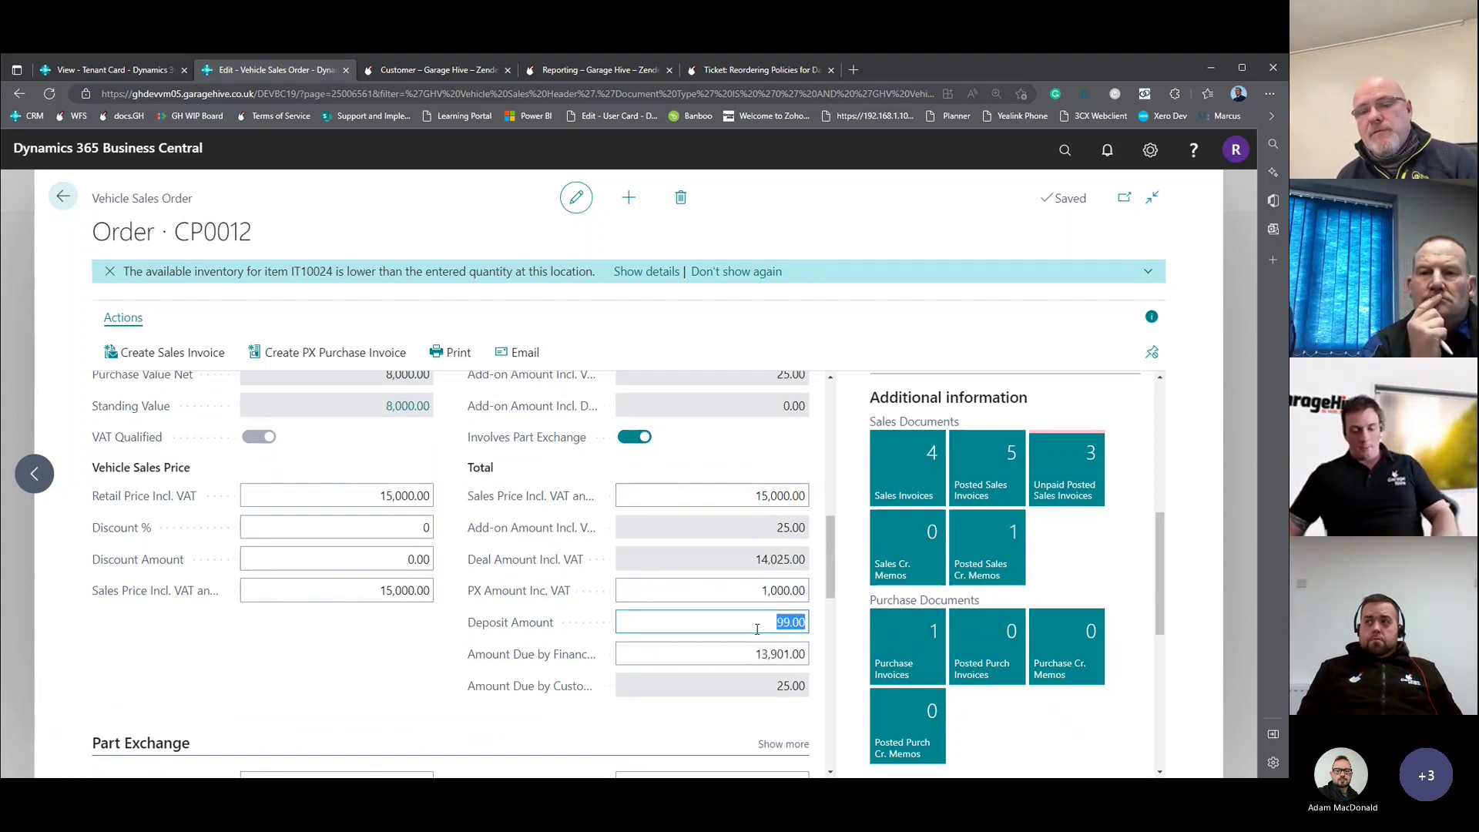
key("BackSpace")
left_click(789, 698)
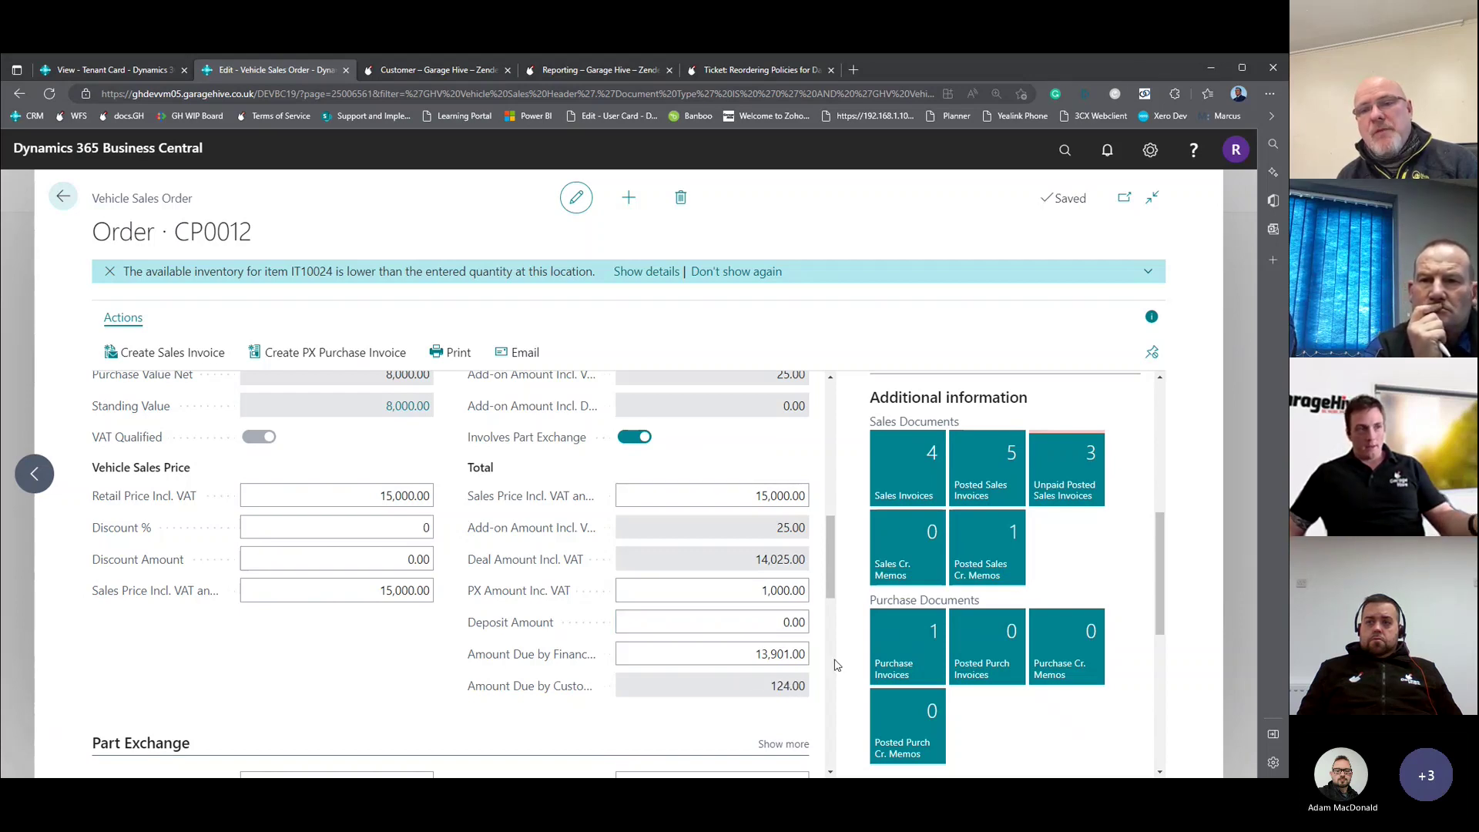
Set the order's Deposit Amount back to 99.
left_click(785, 629)
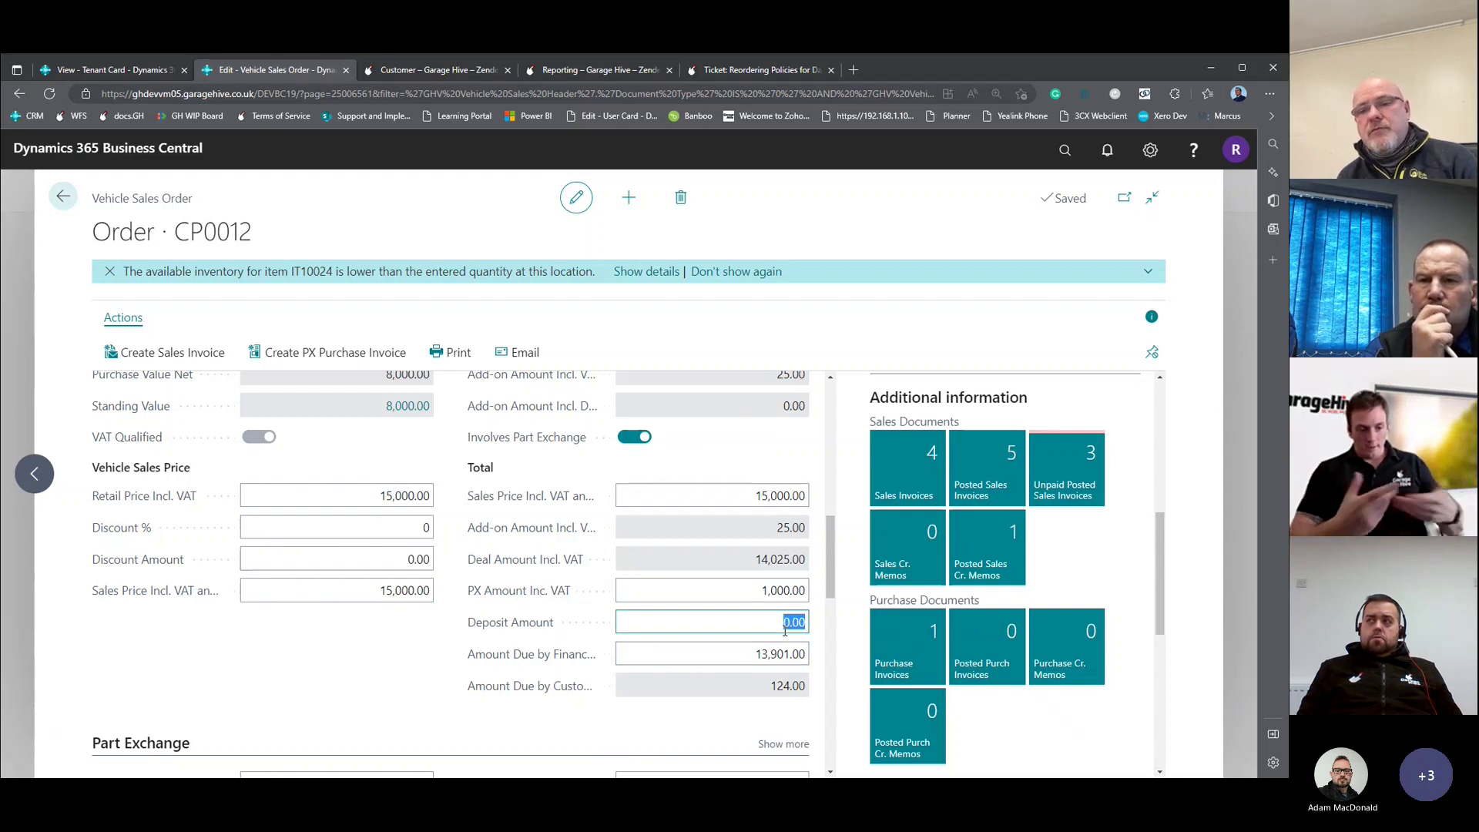
type("99")
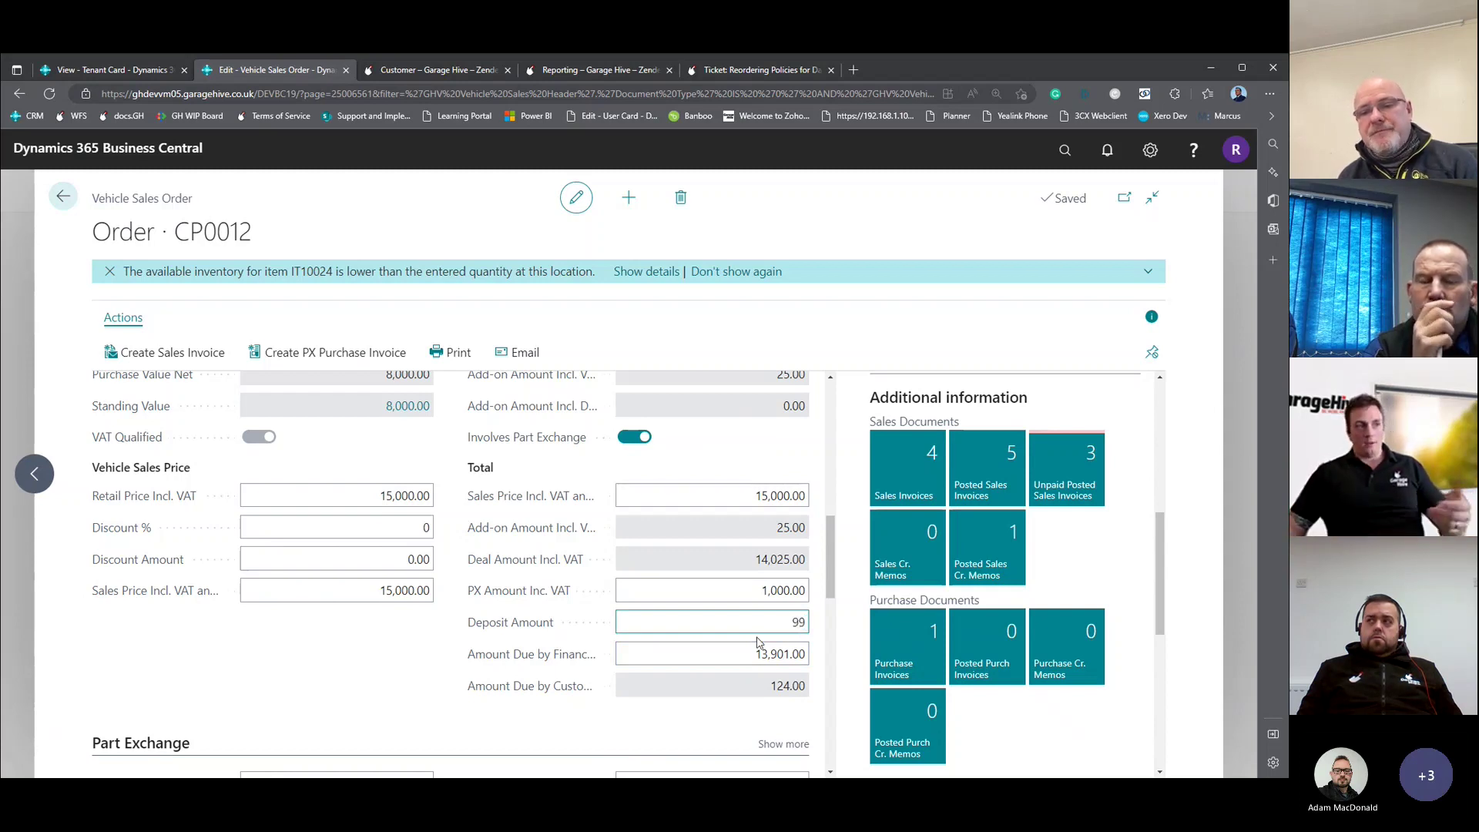
left_click(731, 735)
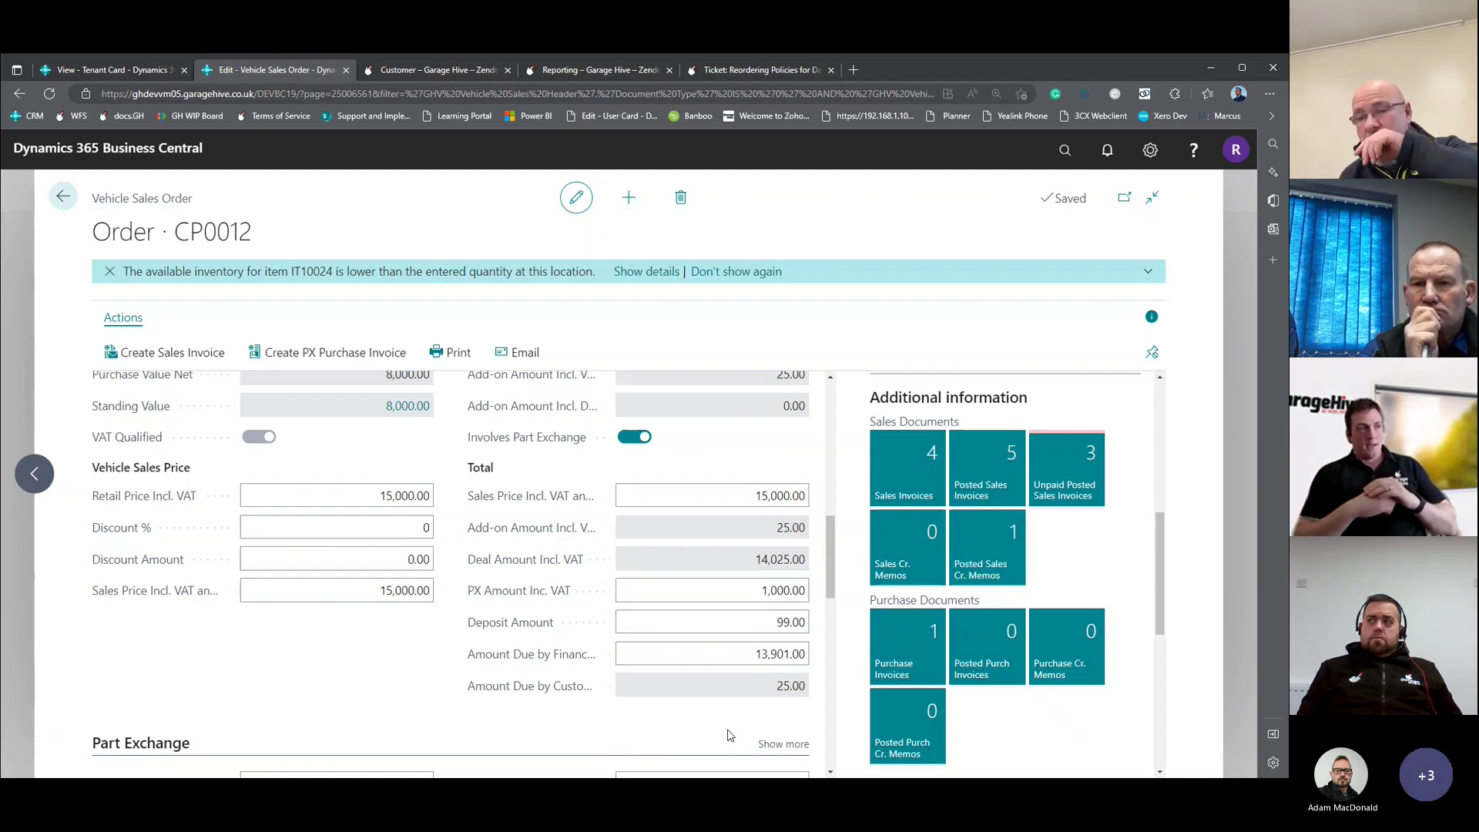
Examine the part exchange amount, deposit amount and amount due by the customer in the order's totals.
left_click_drag(784, 686, 806, 686)
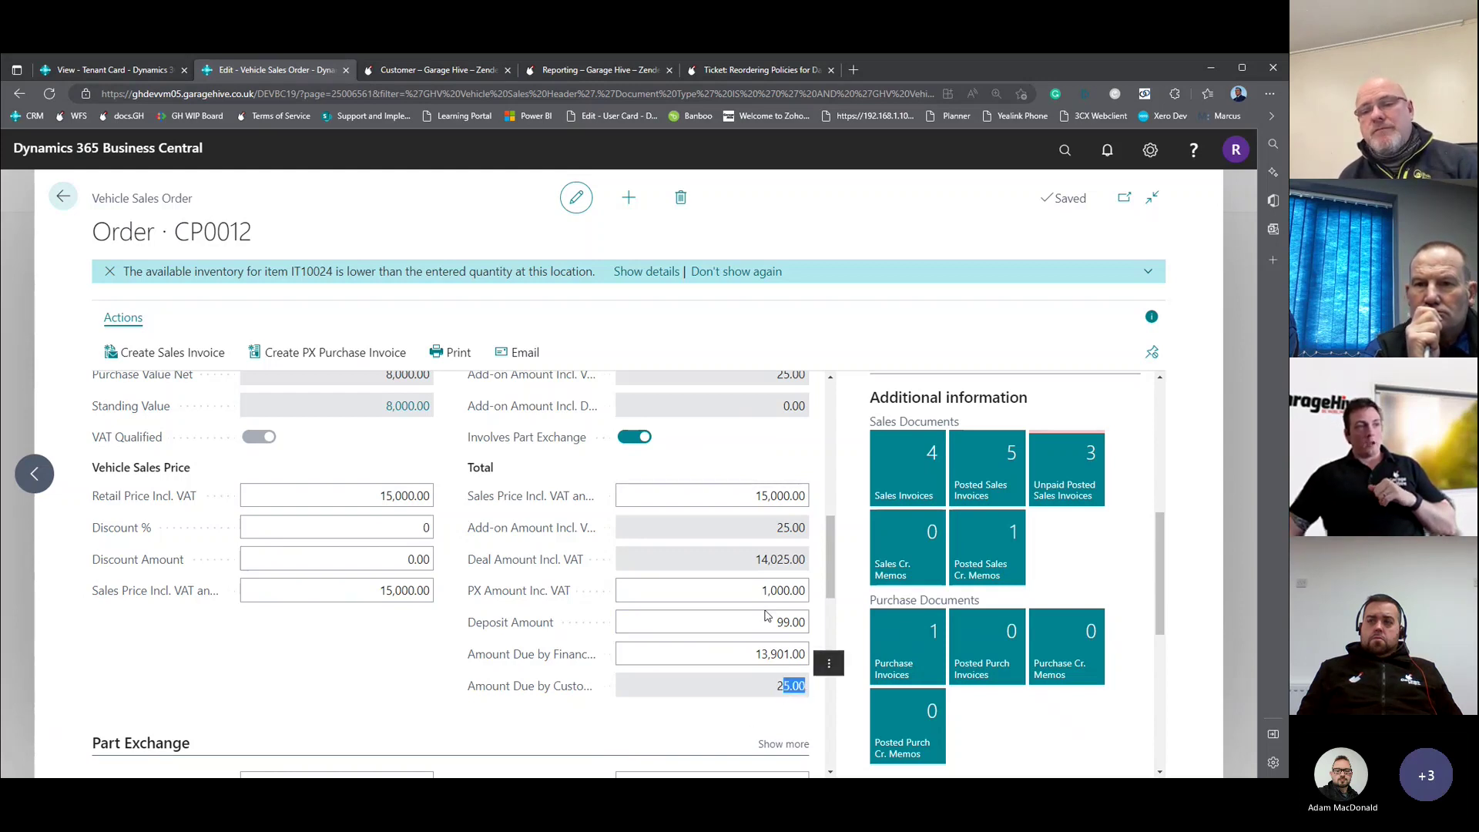
left_click(783, 590)
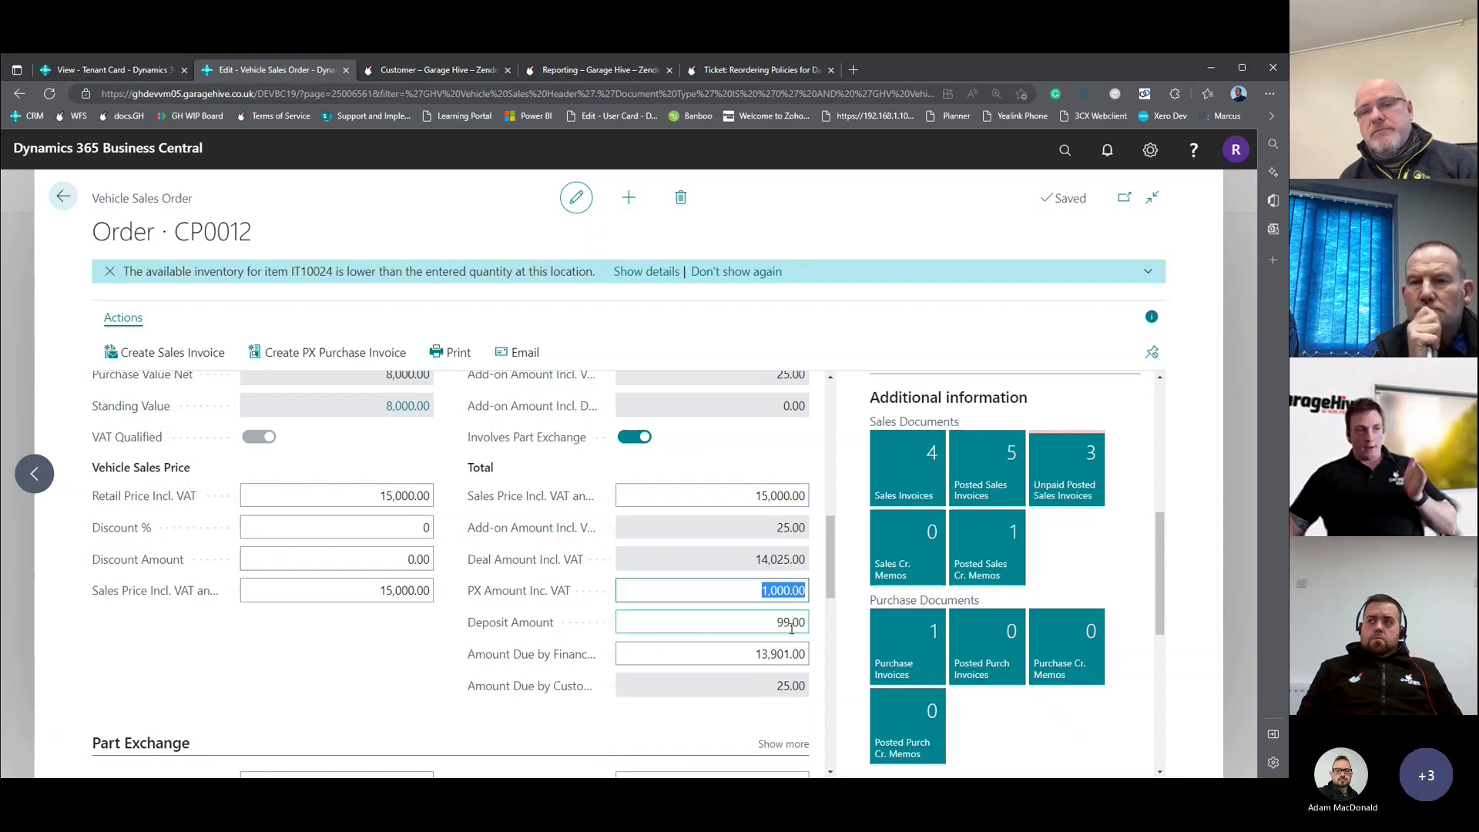
left_click_drag(780, 687, 806, 686)
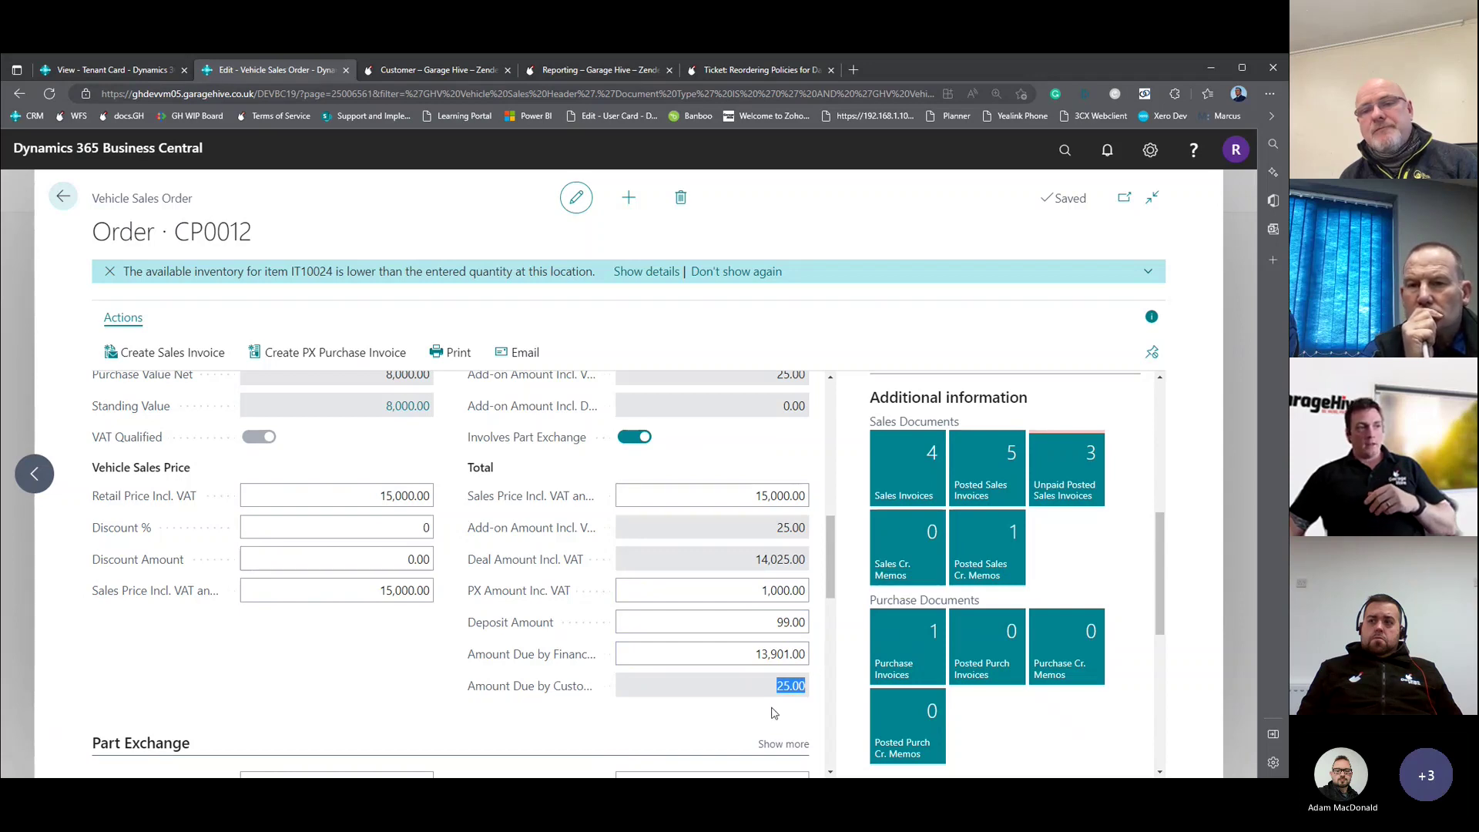
left_click(771, 700)
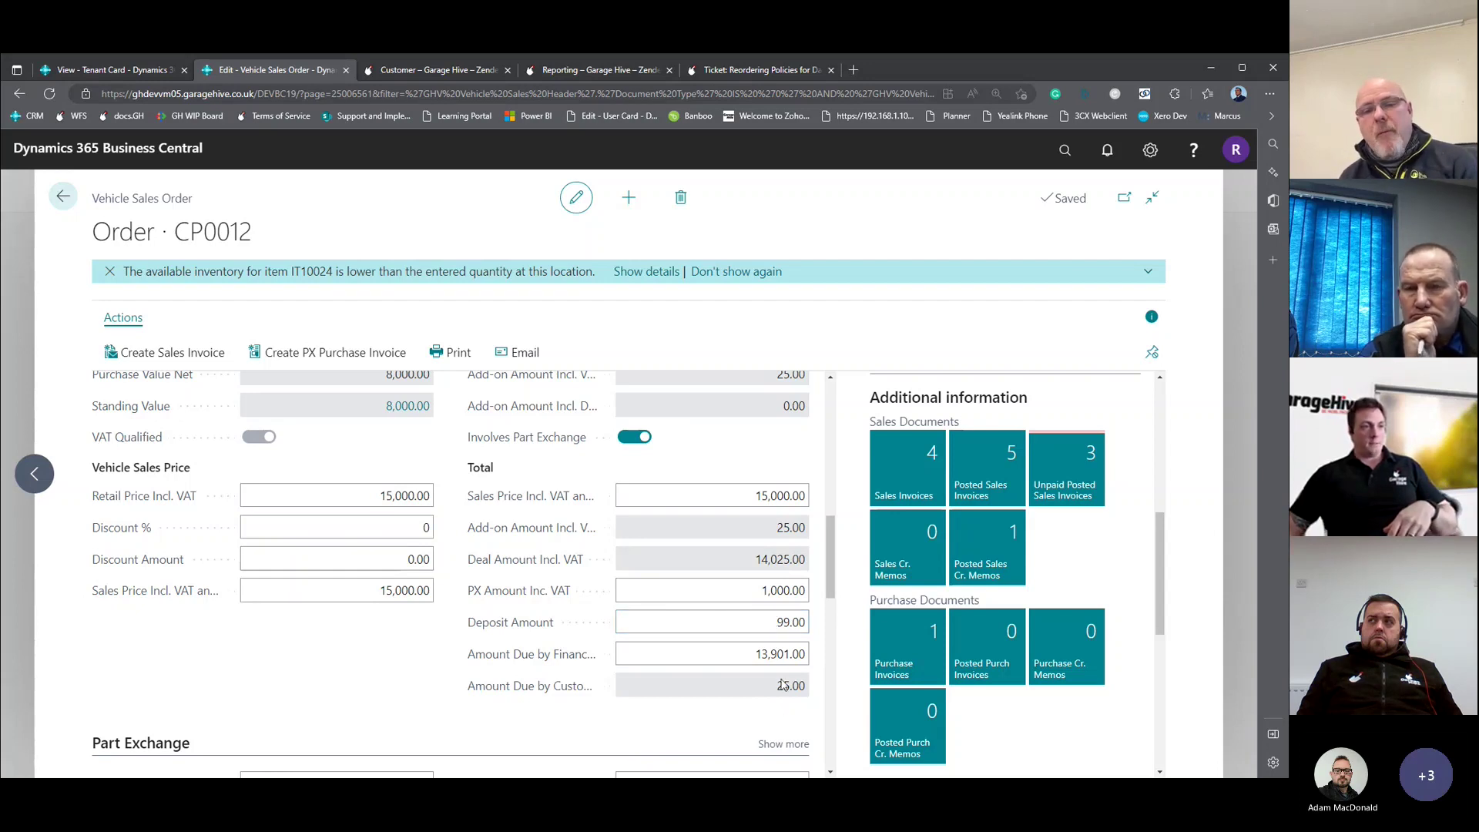
left_click(784, 623)
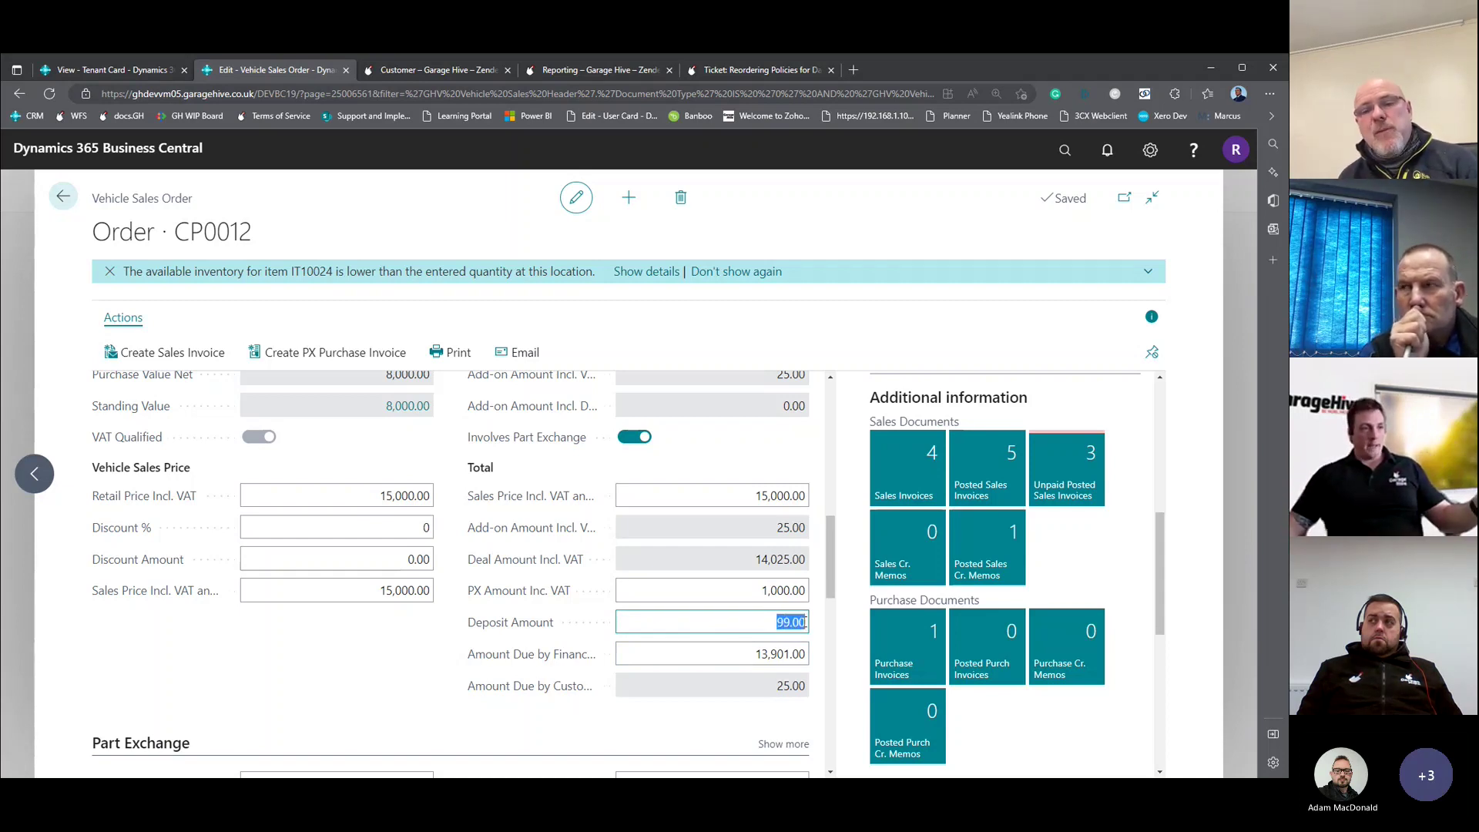
left_click(760, 710)
left_click(782, 630)
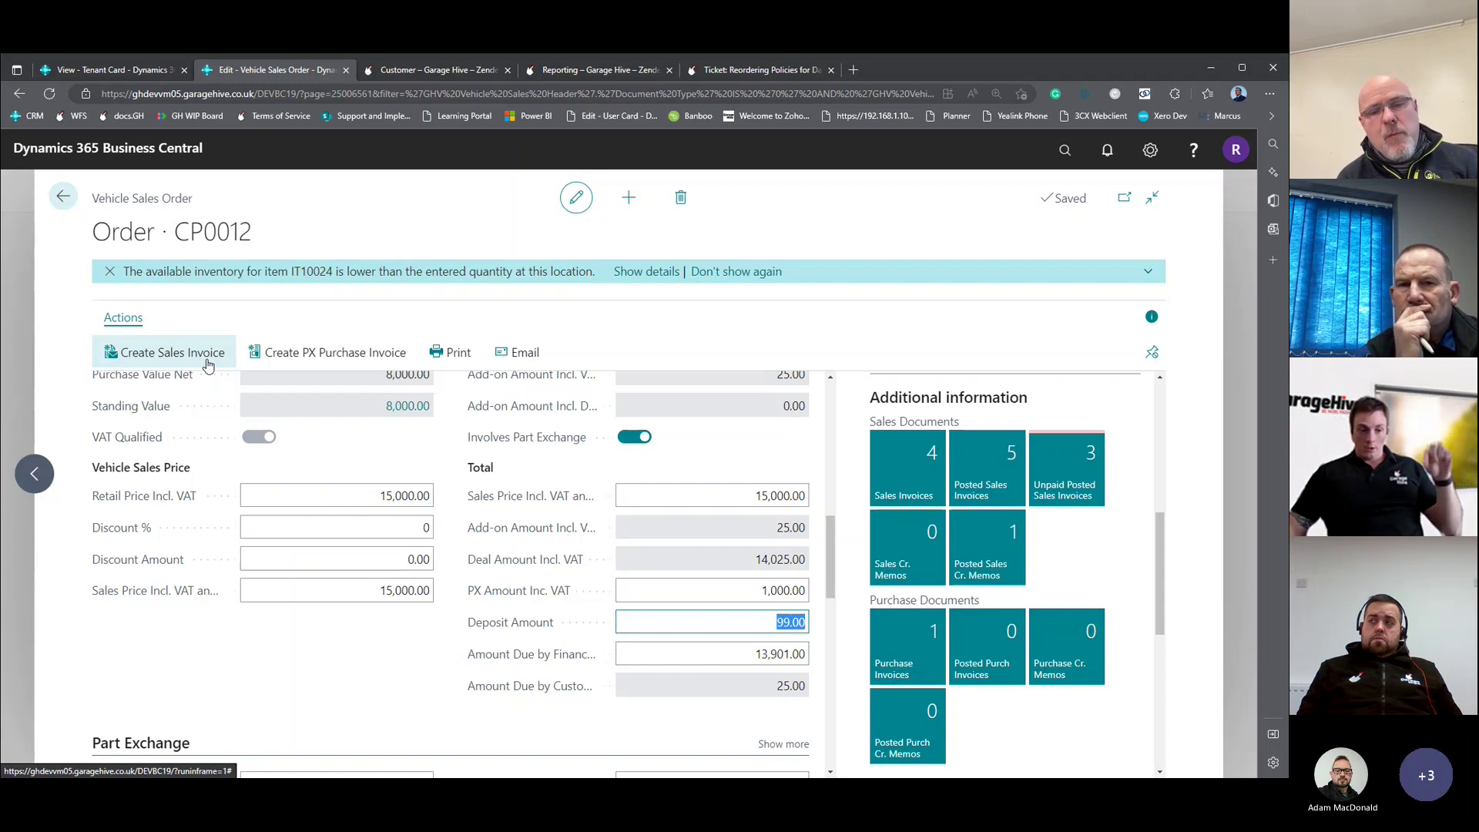
Open the Deposit Invoice from the order's sales invoices and view its document payment methods.
left_click(901, 493)
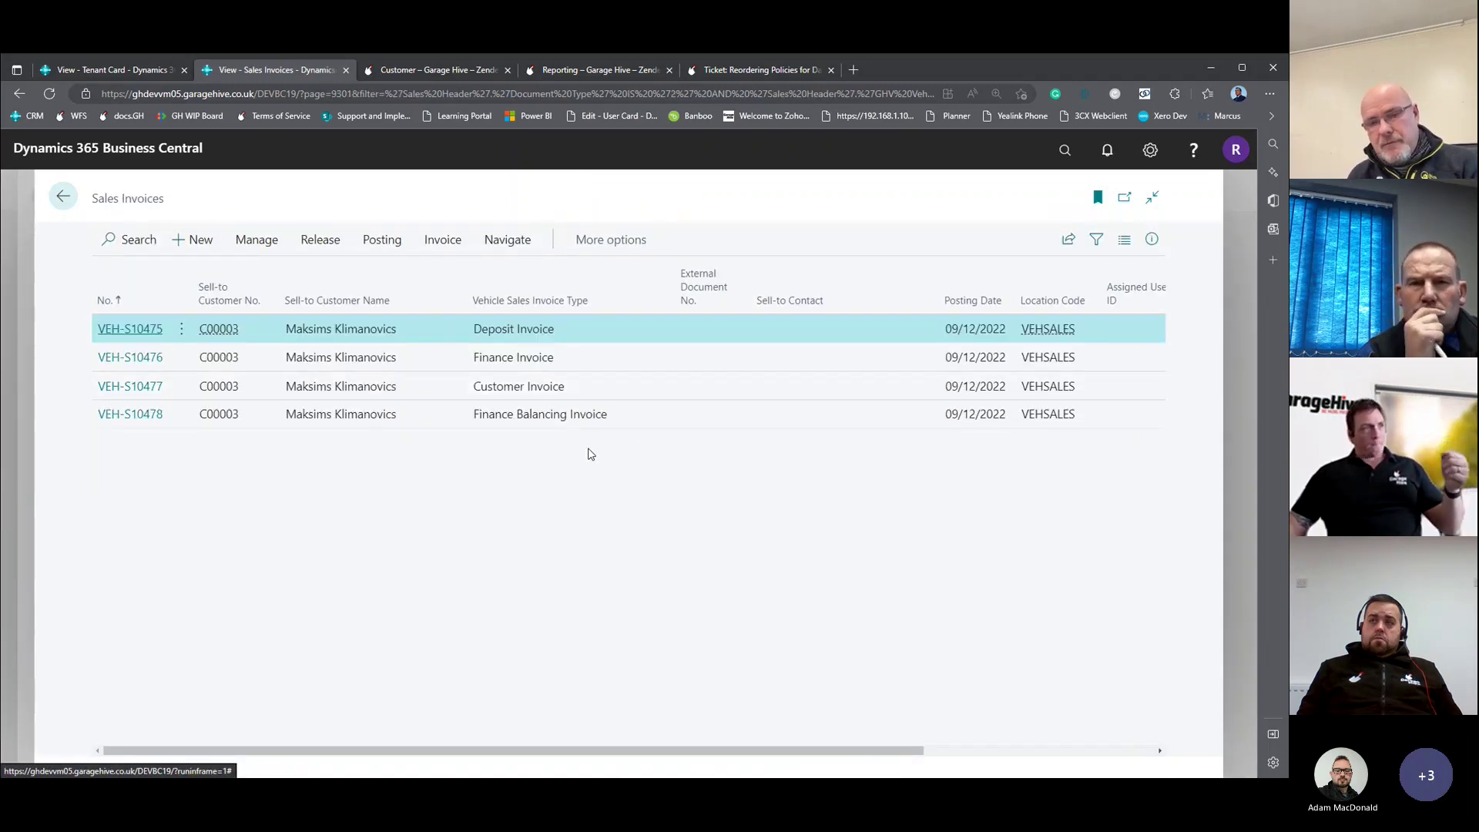
left_click(130, 329)
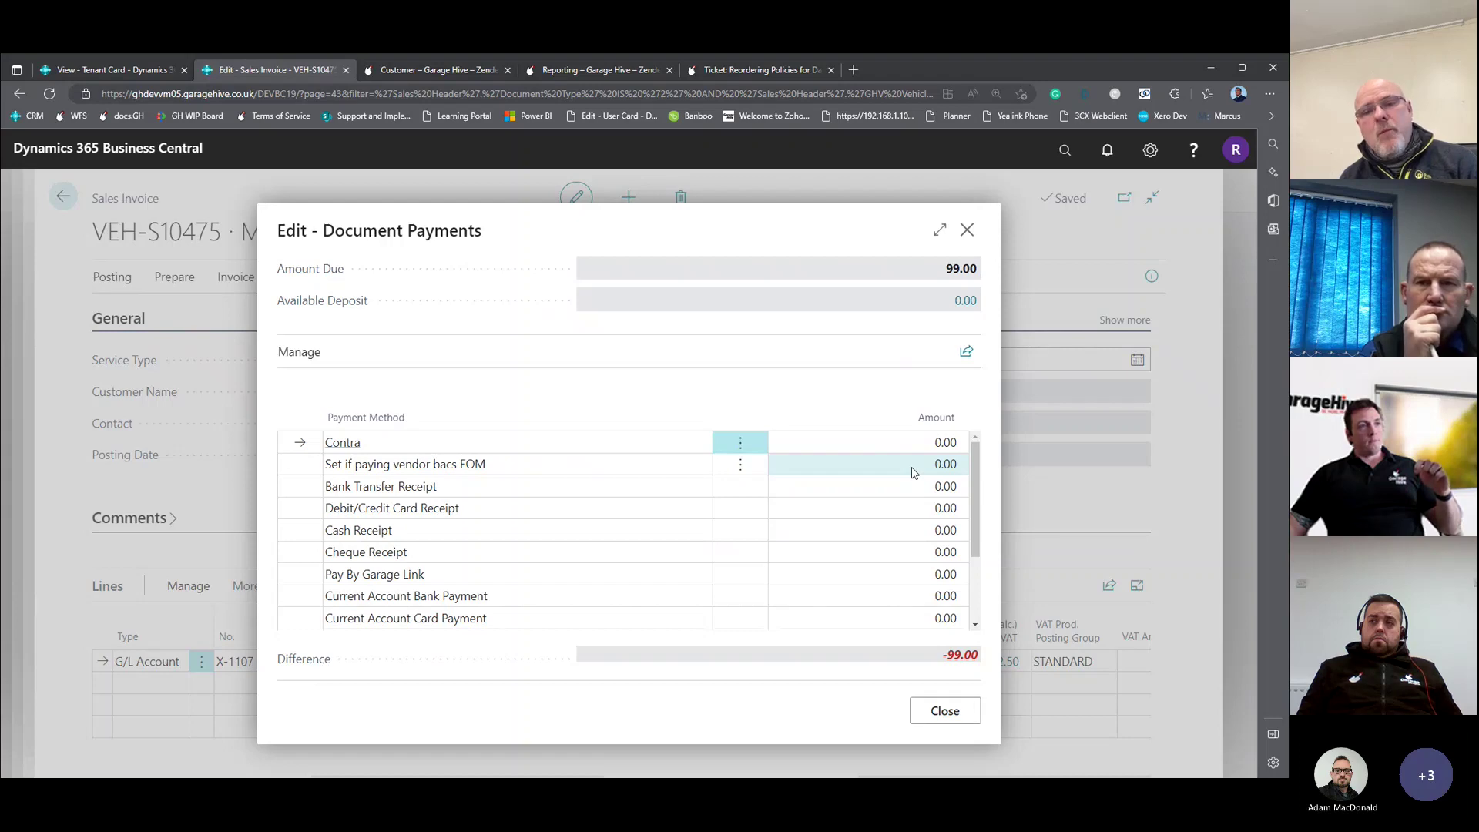
Close the document payments and leave the Deposit Invoice without posting it.
left_click(967, 230)
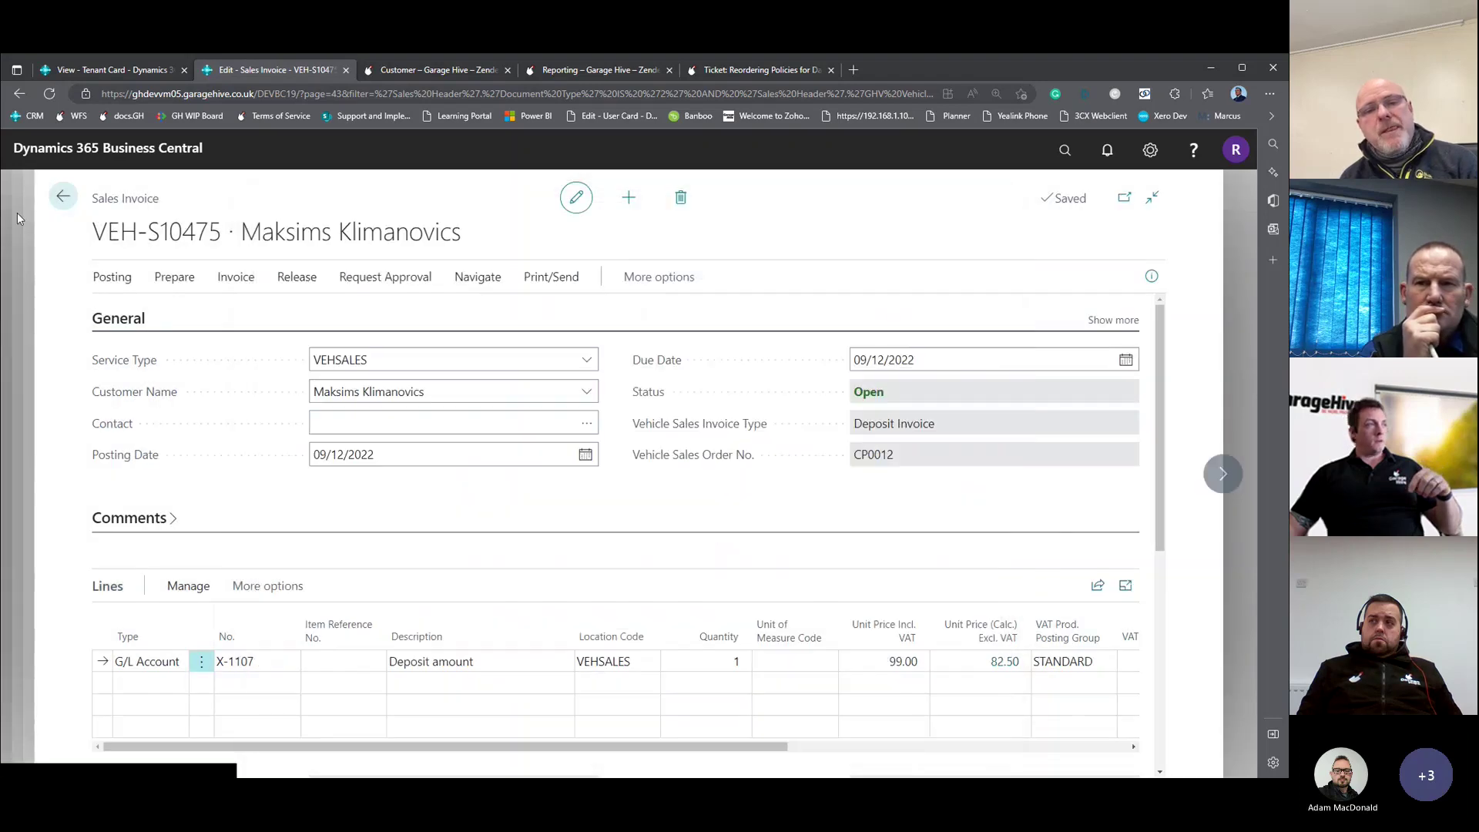
left_click(66, 197)
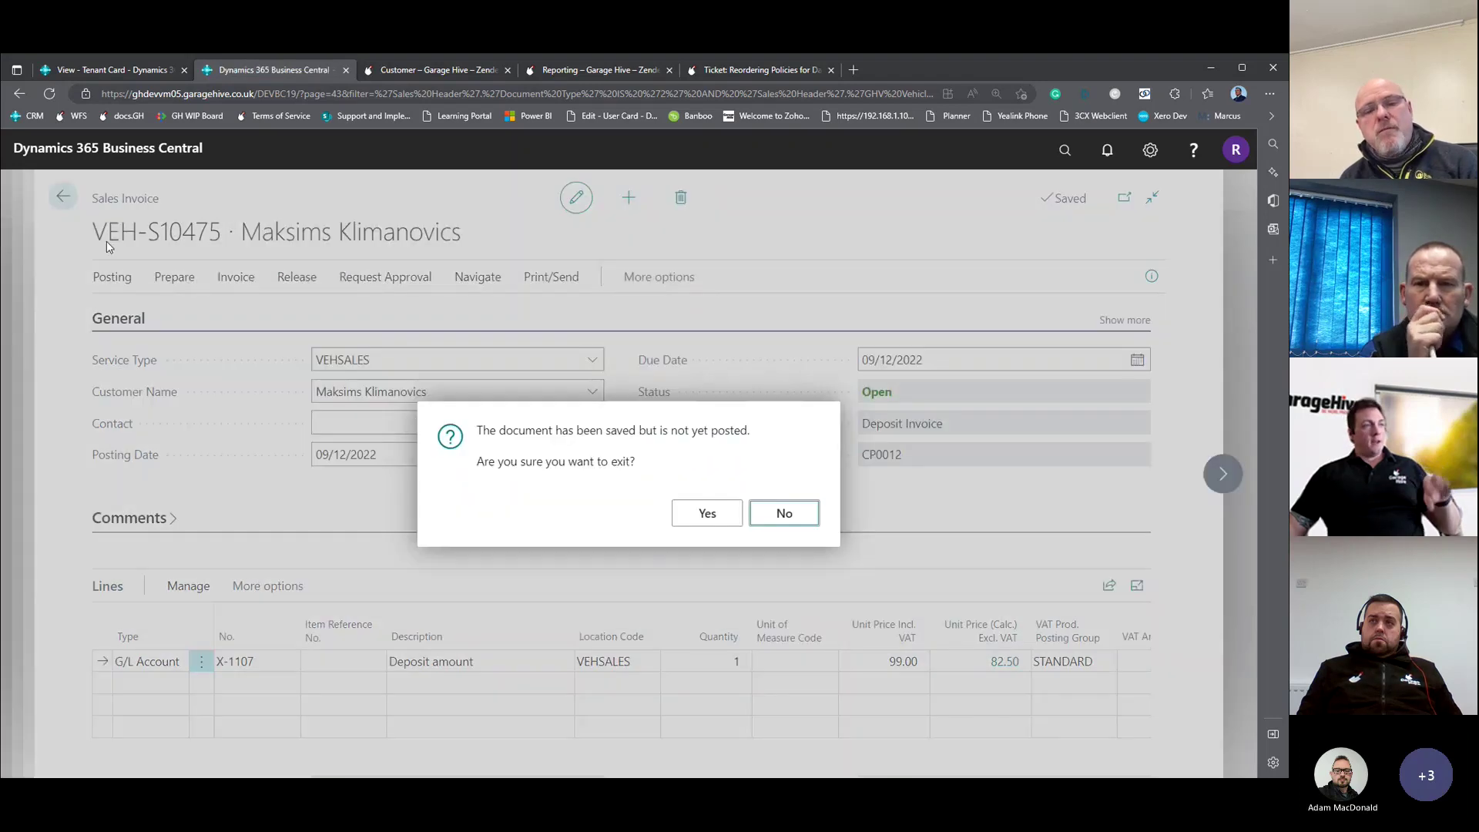
left_click(708, 513)
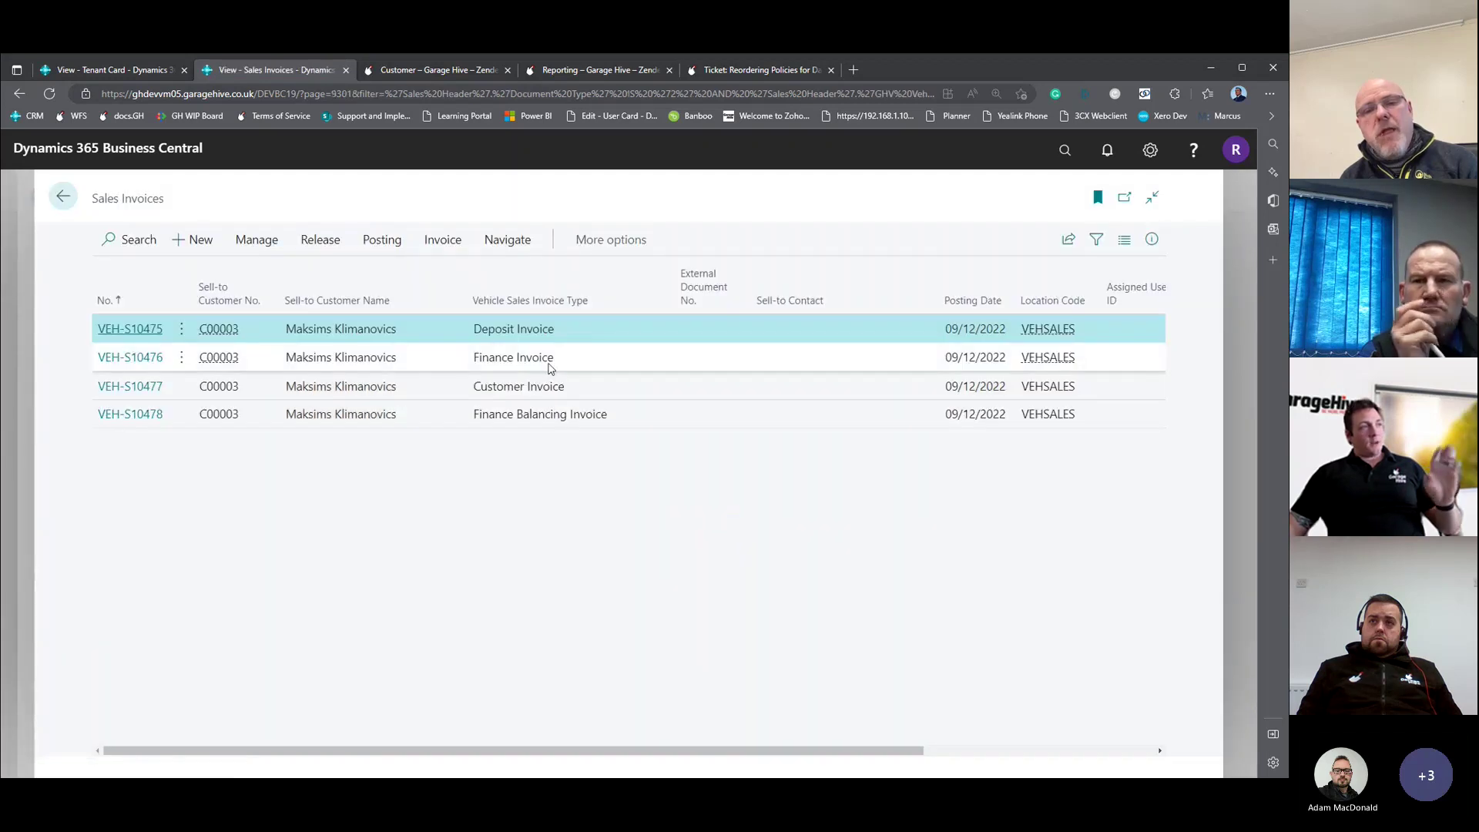
Select all four of the order's sales invoices and view the Batch Post Sales Invoices options, cancelling without posting.
left_click(182, 329)
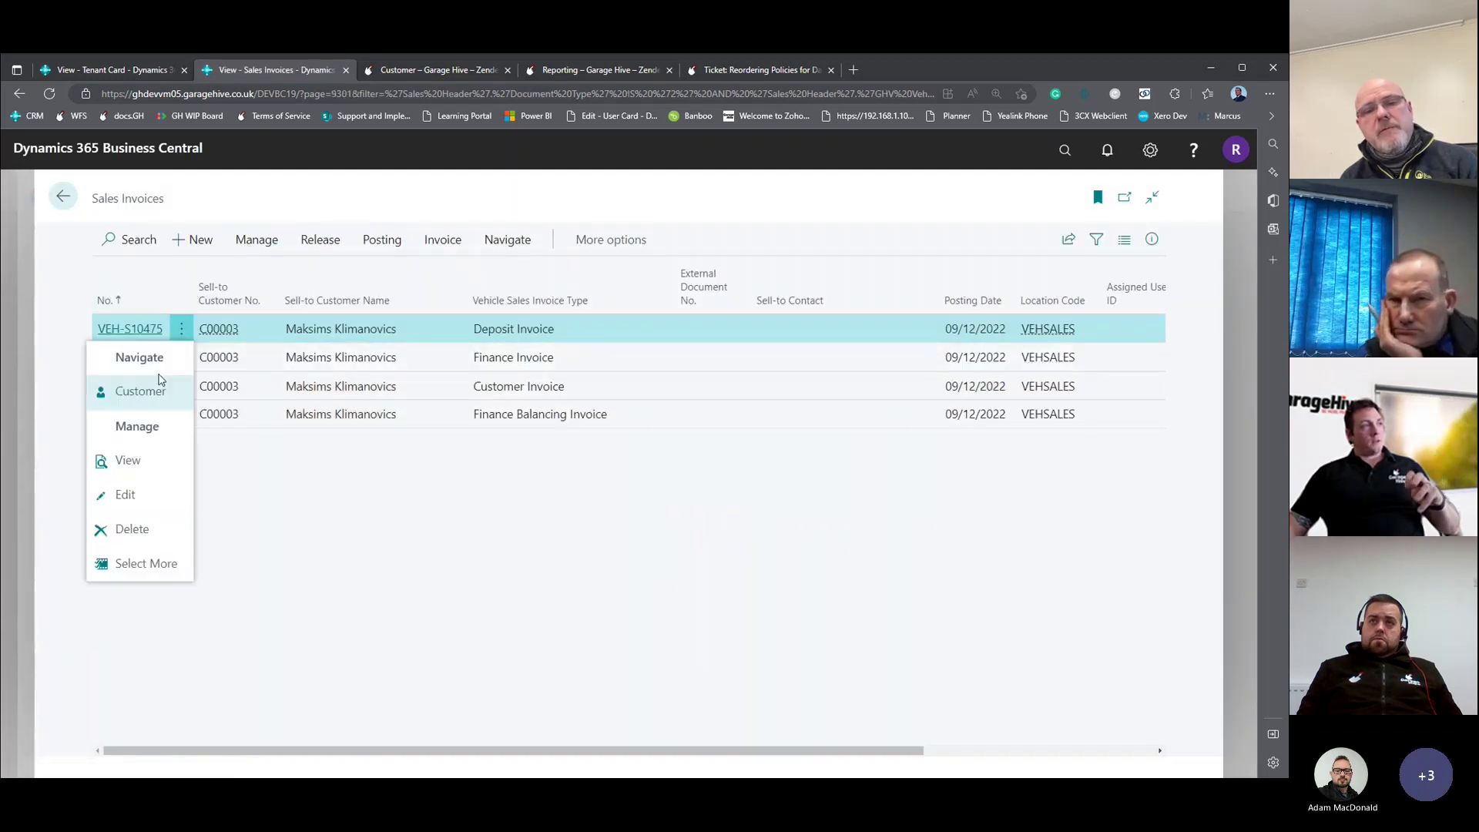
left_click(146, 563)
left_click(107, 301)
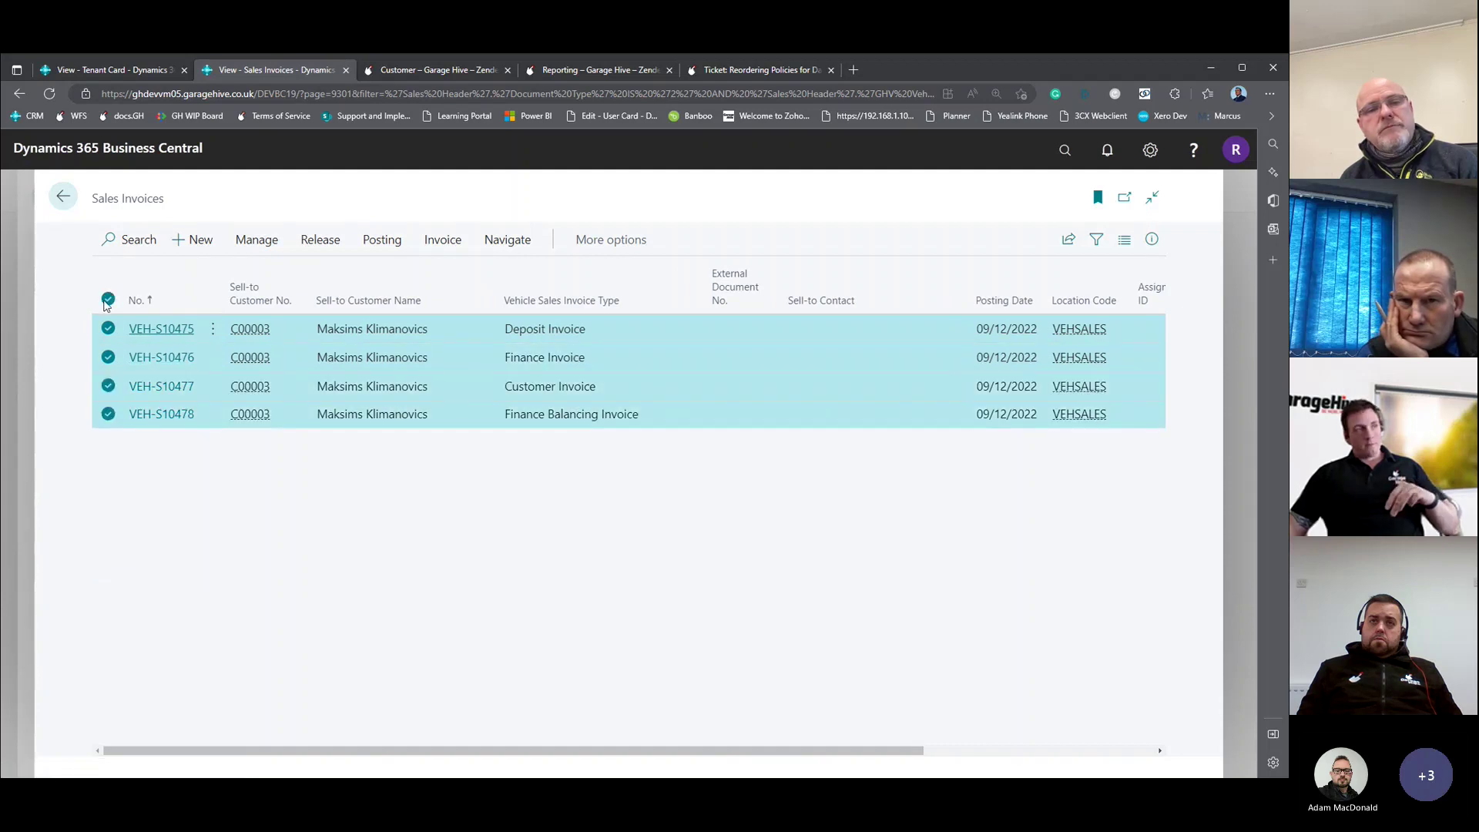
left_click(382, 240)
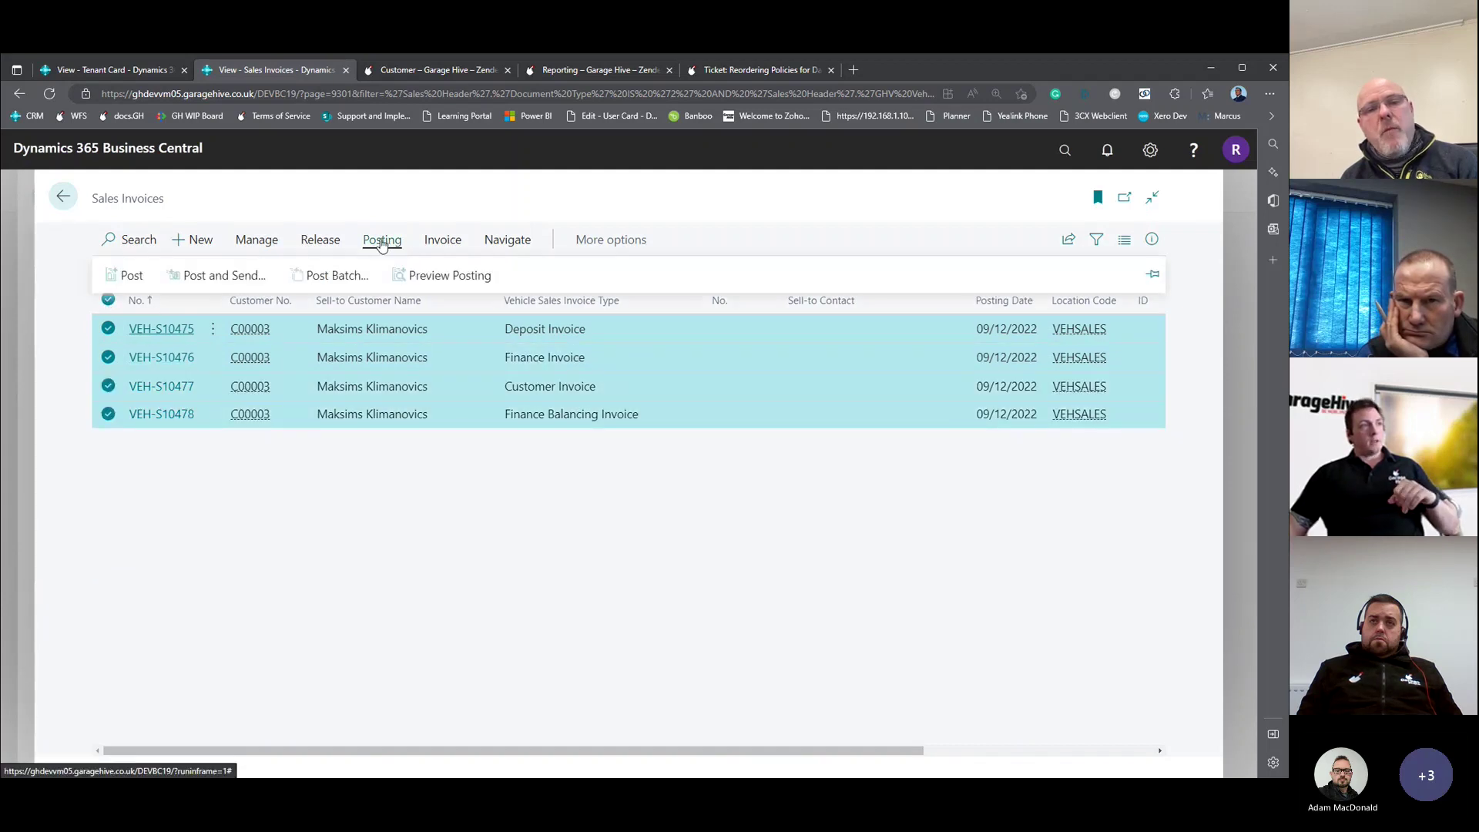
left_click(339, 278)
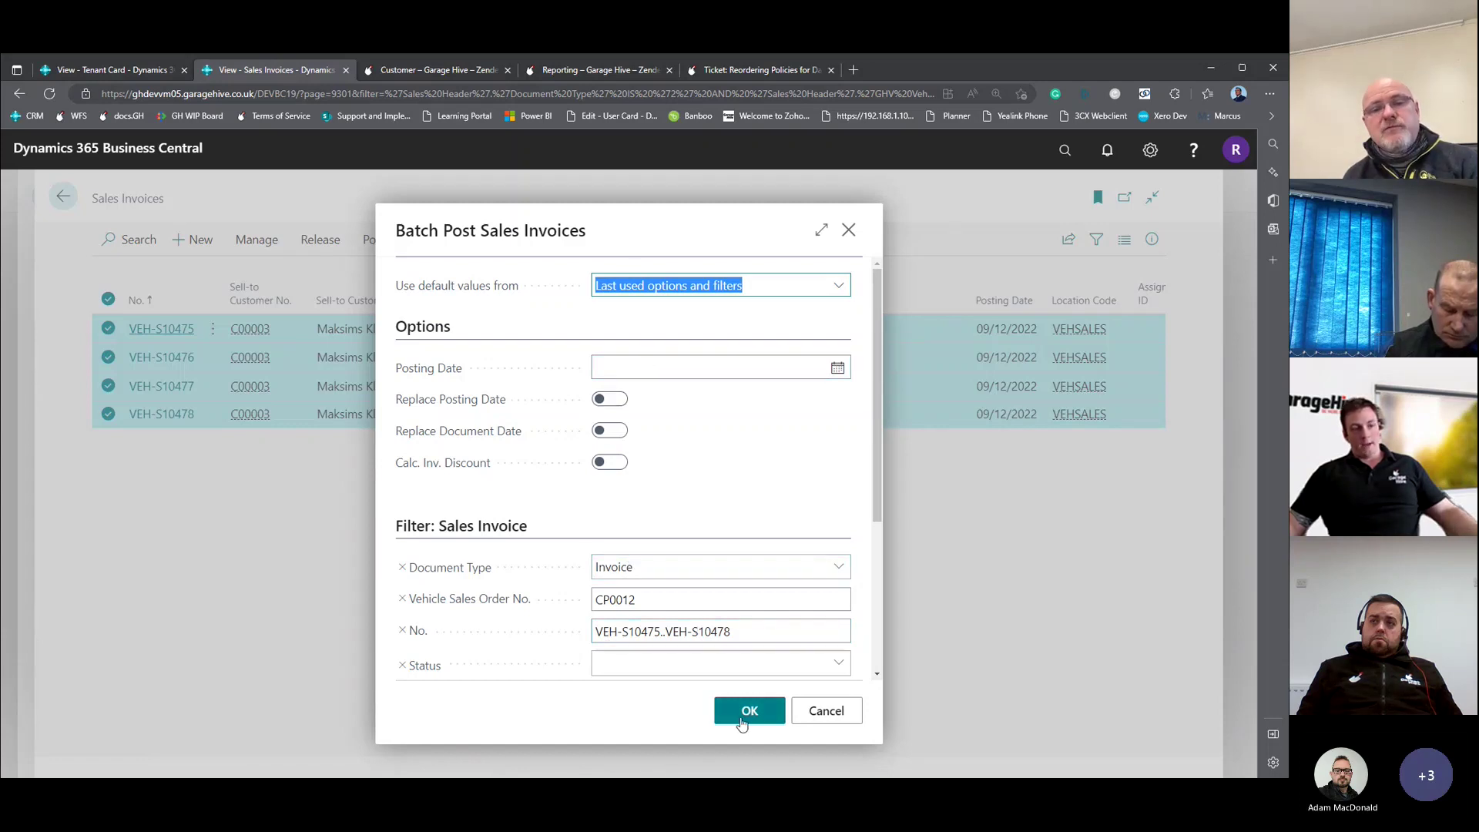
left_click(842, 723)
Leave the sales invoices and the vehicle sales order and return to the Your Garage home page.
left_click(63, 197)
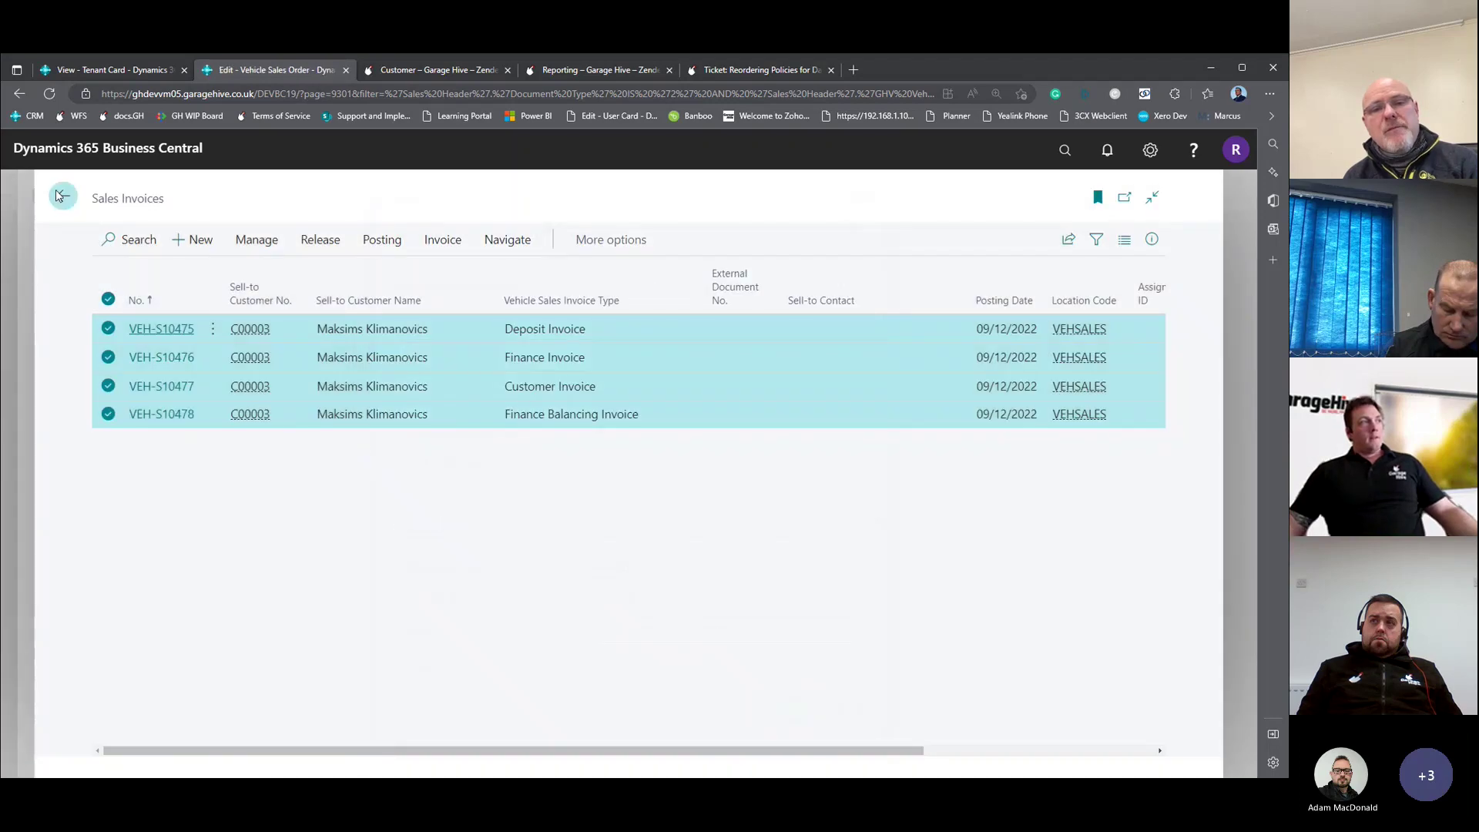
left_click(63, 197)
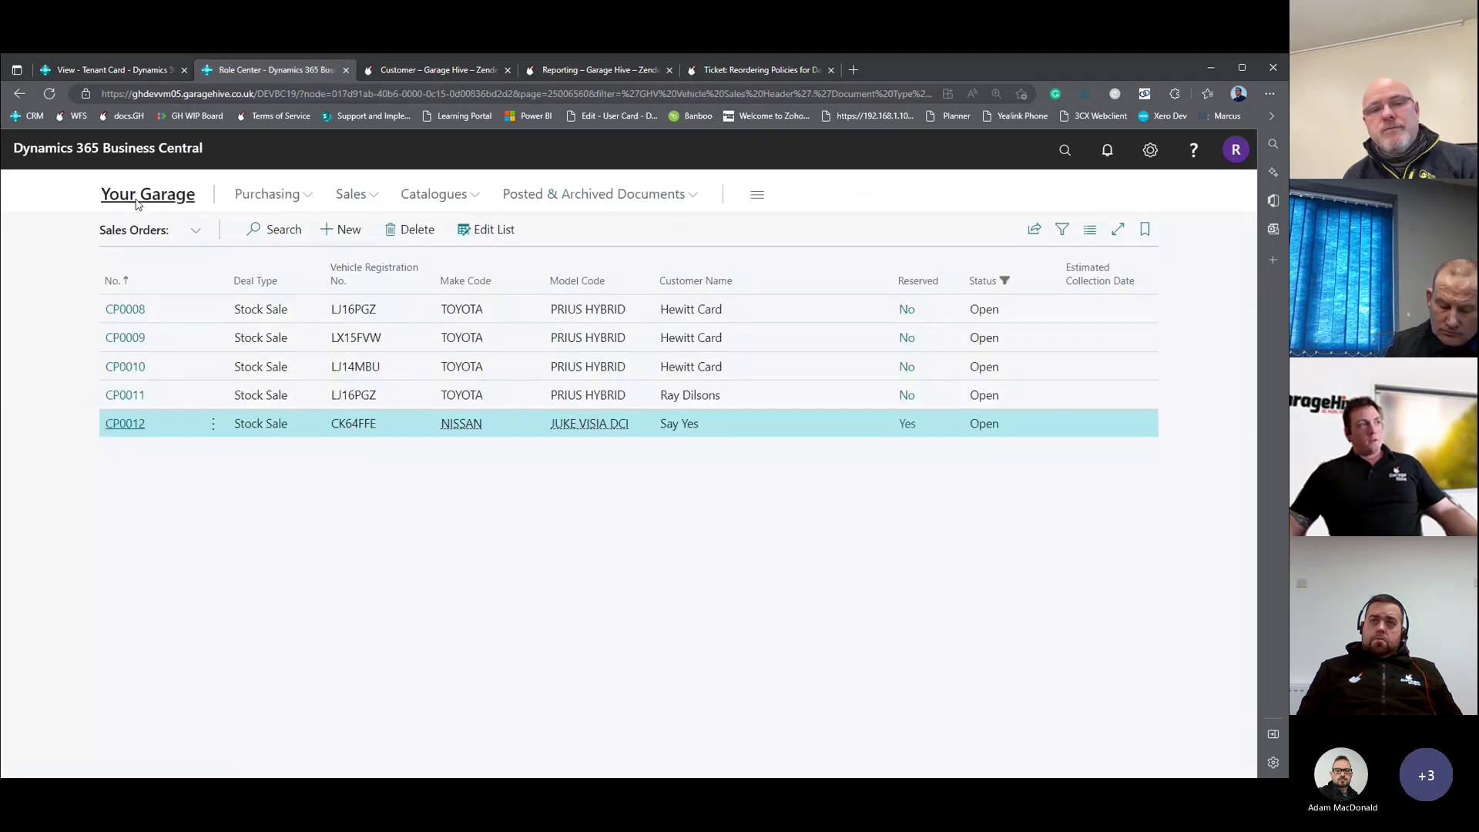
left_click(138, 202)
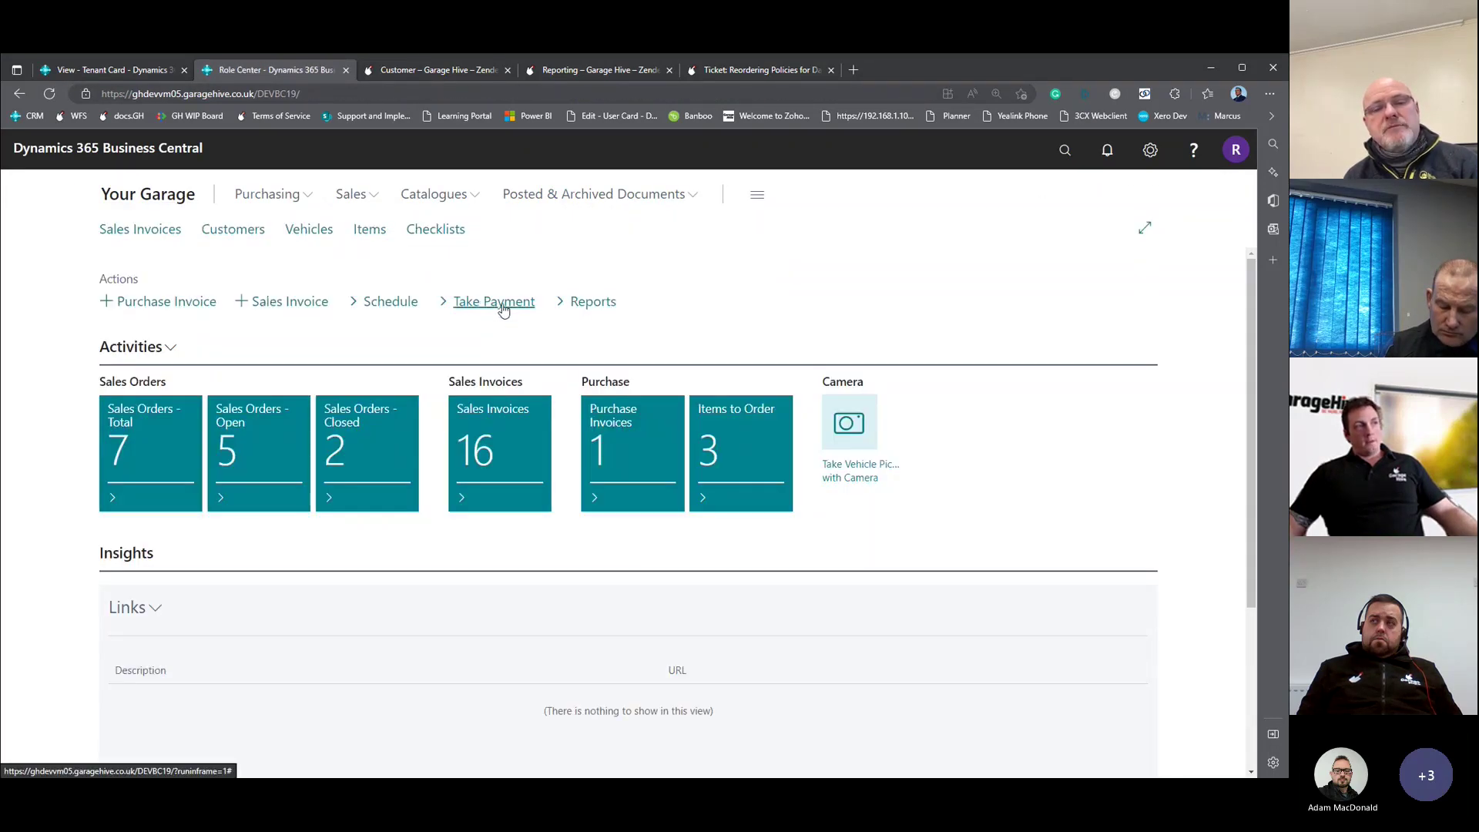
Check the payment methods available in Take Payment for the first listed customer, then cancel the payment.
left_click(494, 301)
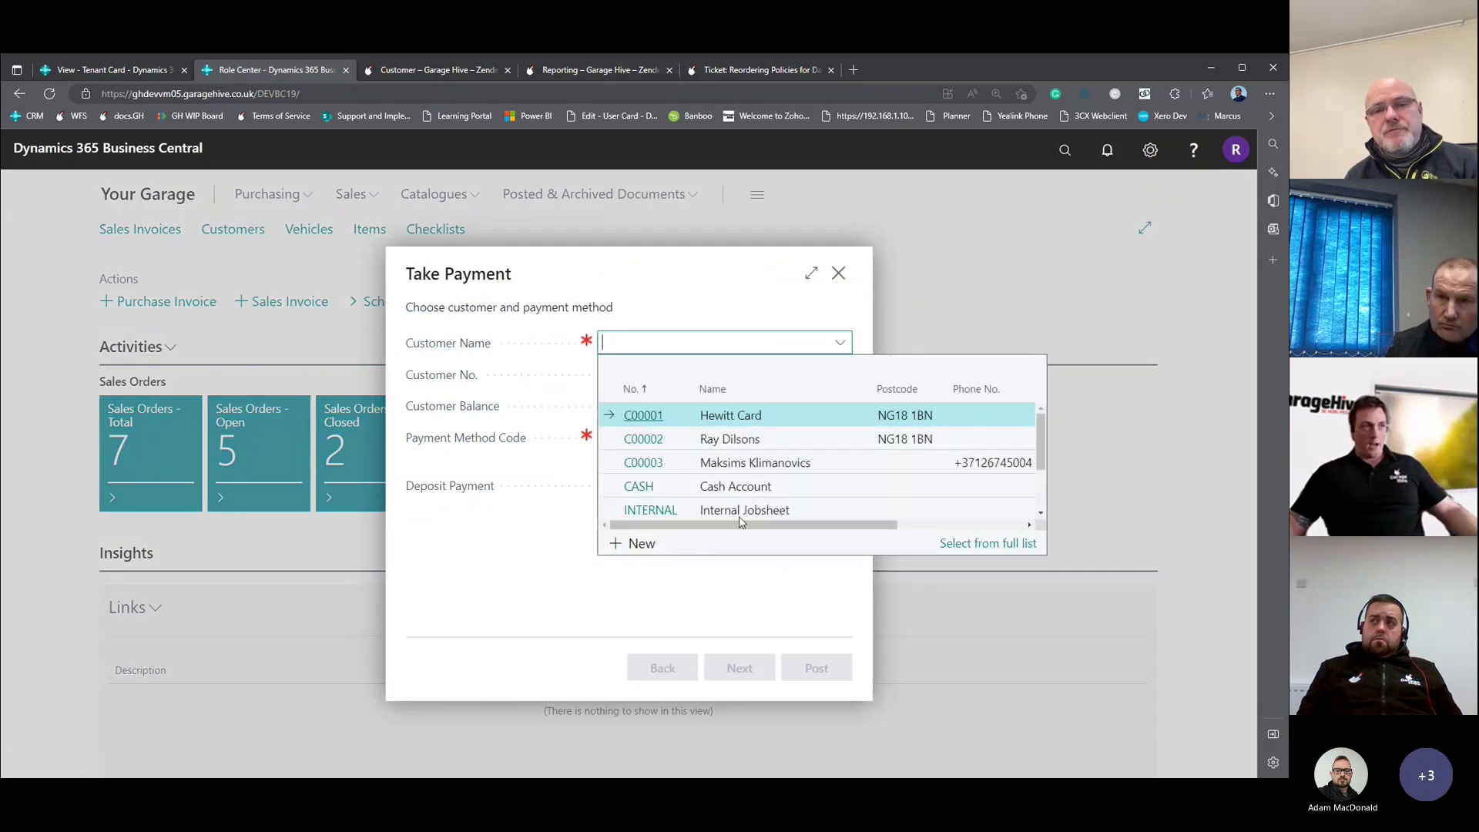
left_click(646, 421)
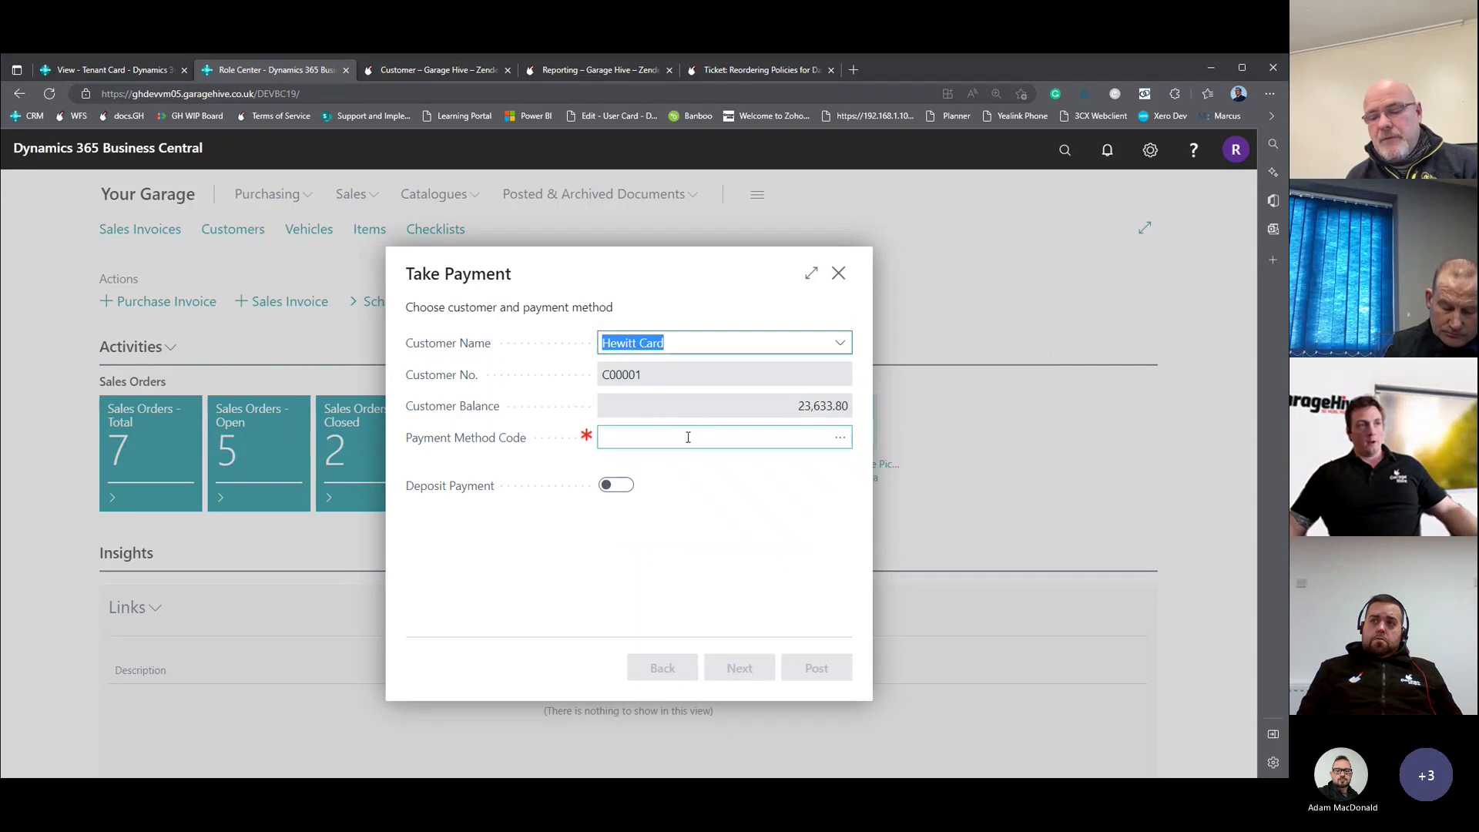
left_click(840, 437)
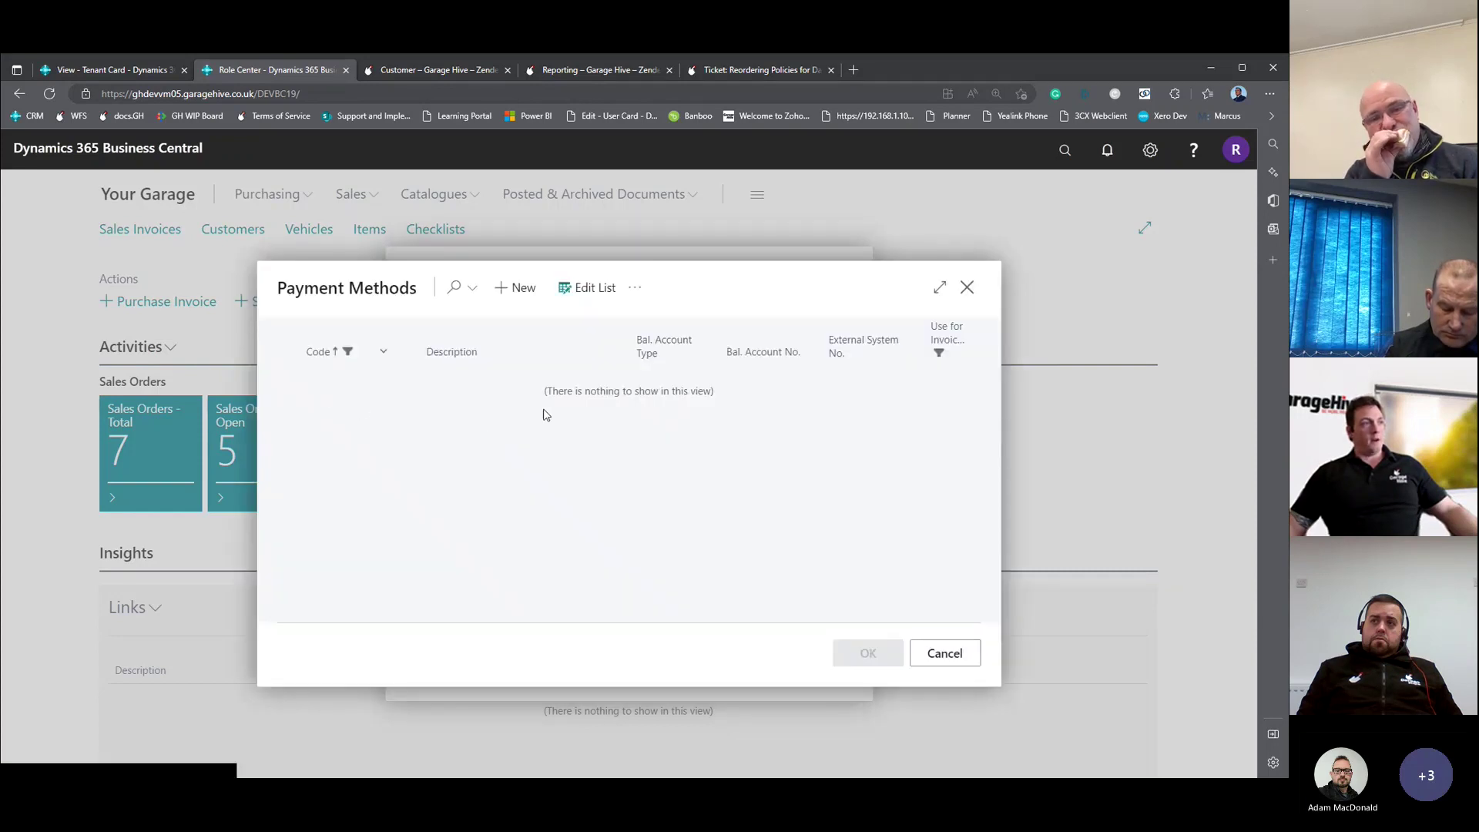
left_click(940, 652)
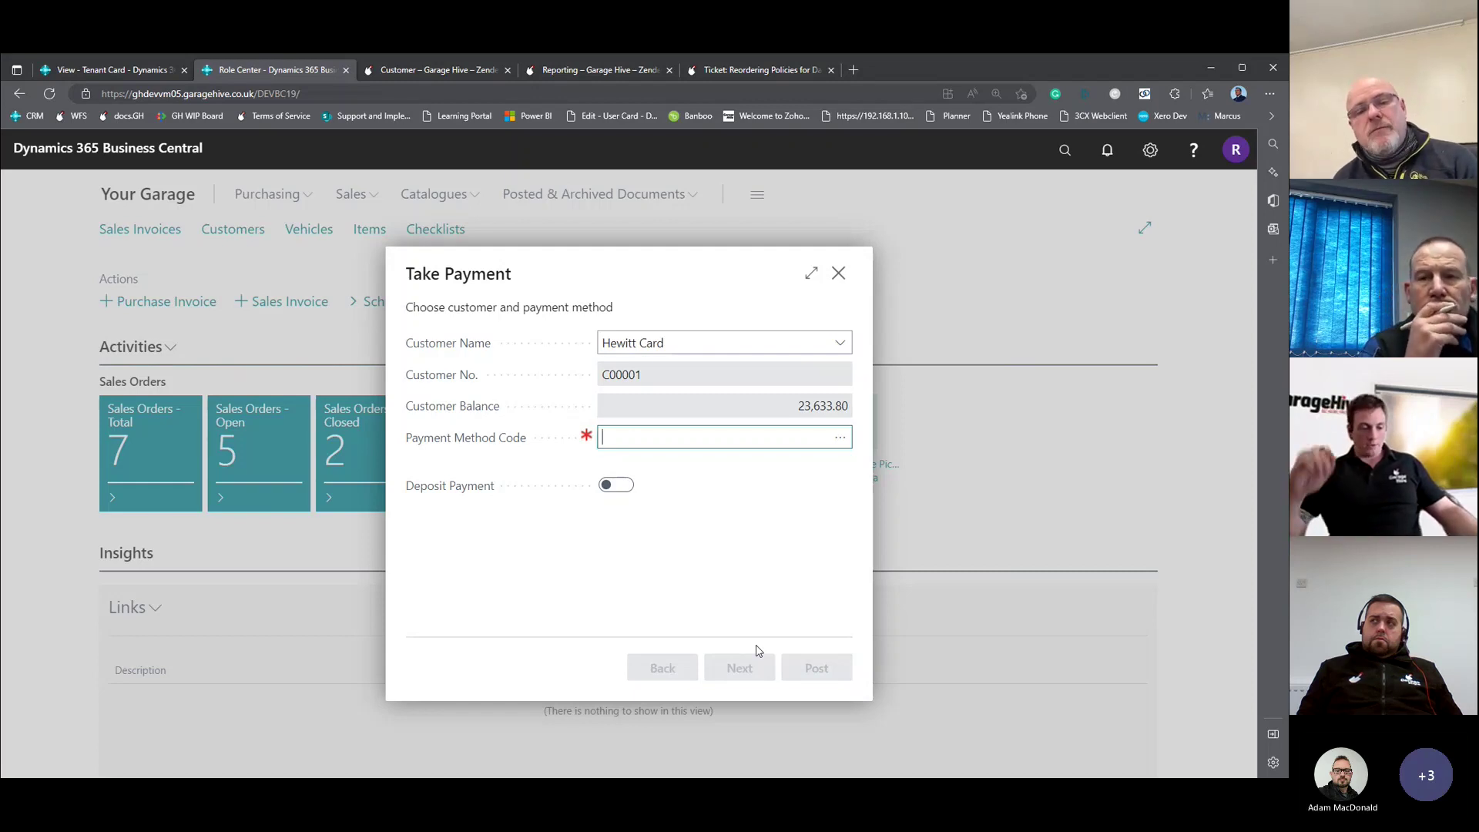
left_click(839, 273)
Open the first Deposit Invoice among all sales invoices and show its document payments.
left_click(507, 455)
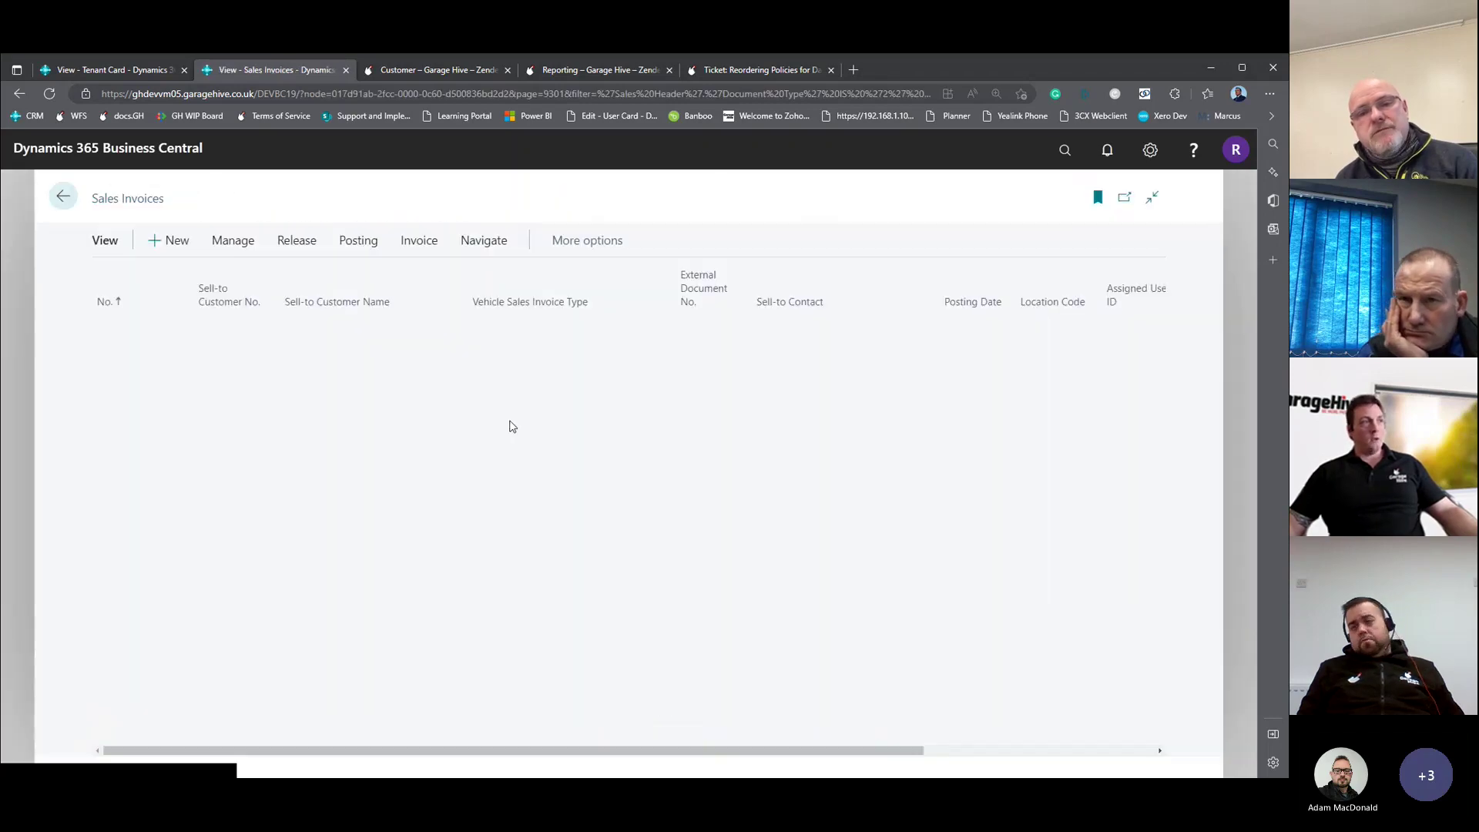
left_click(137, 330)
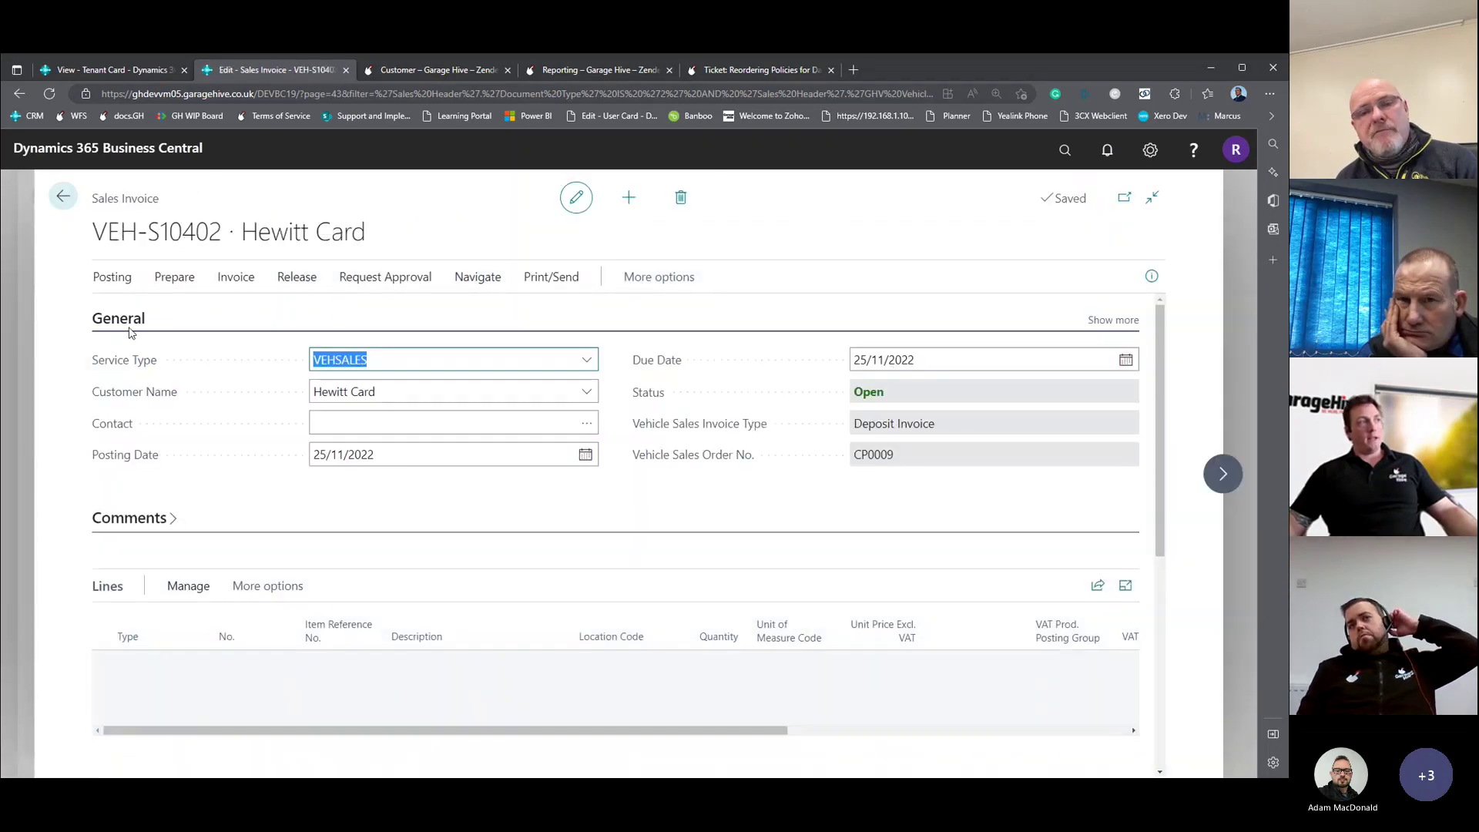
left_click(120, 282)
left_click(208, 307)
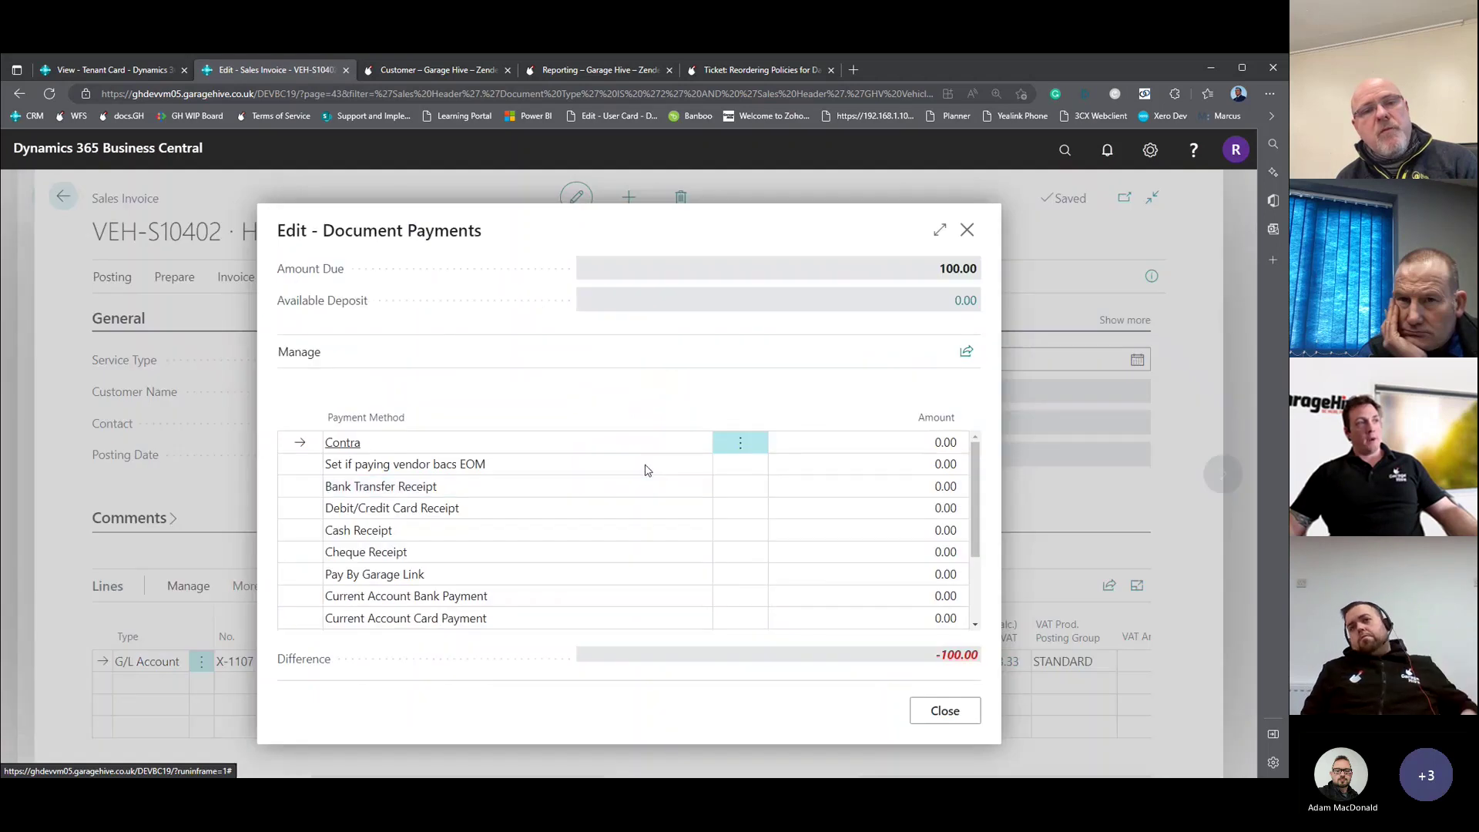
Set the "Set if paying vendor bacs EOM" payment amount to 99 and close the document payments.
left_click(920, 465)
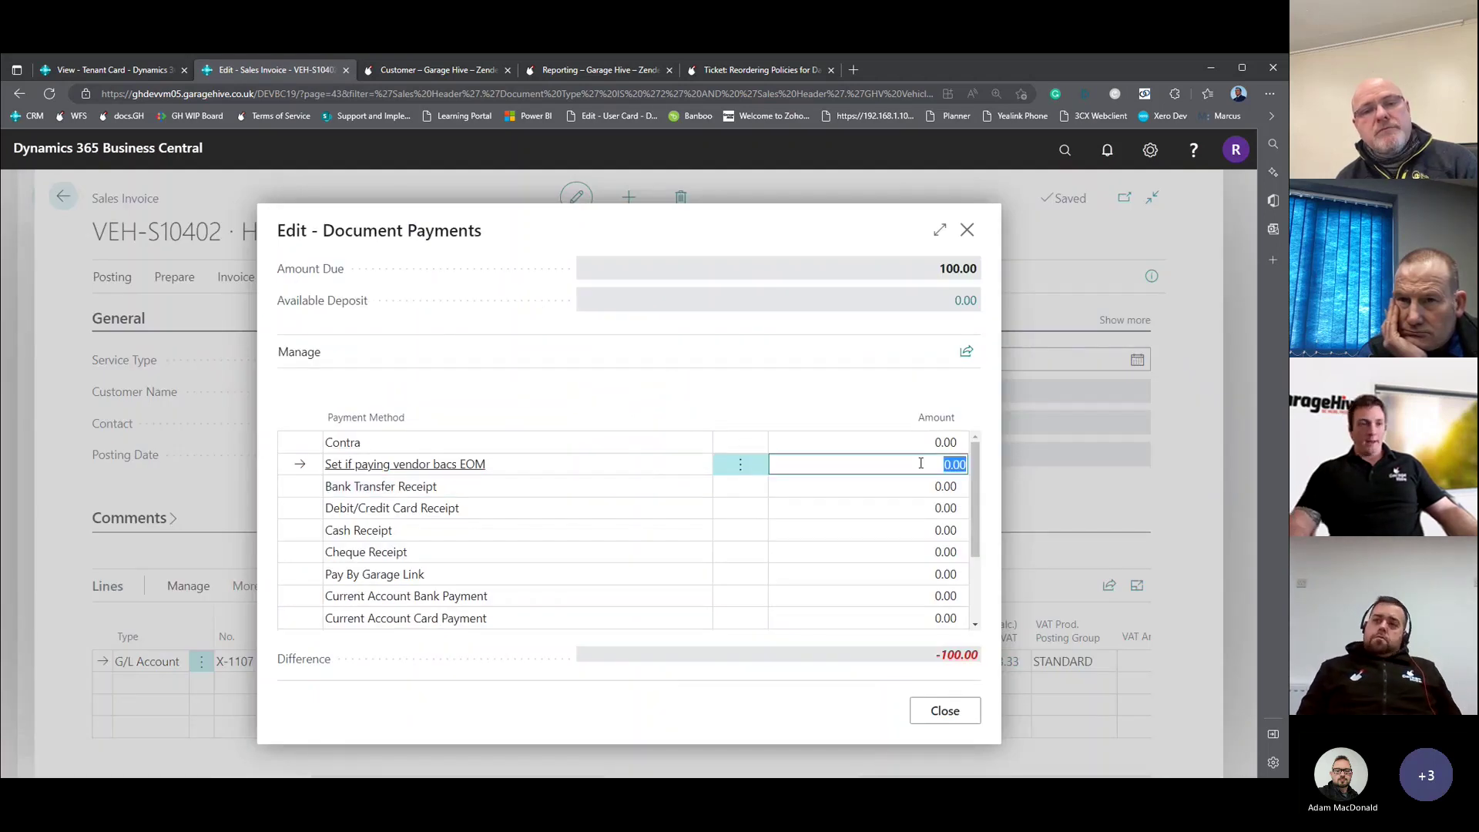
type("900")
key("BackSpace")
key("BackSpace")
type("9")
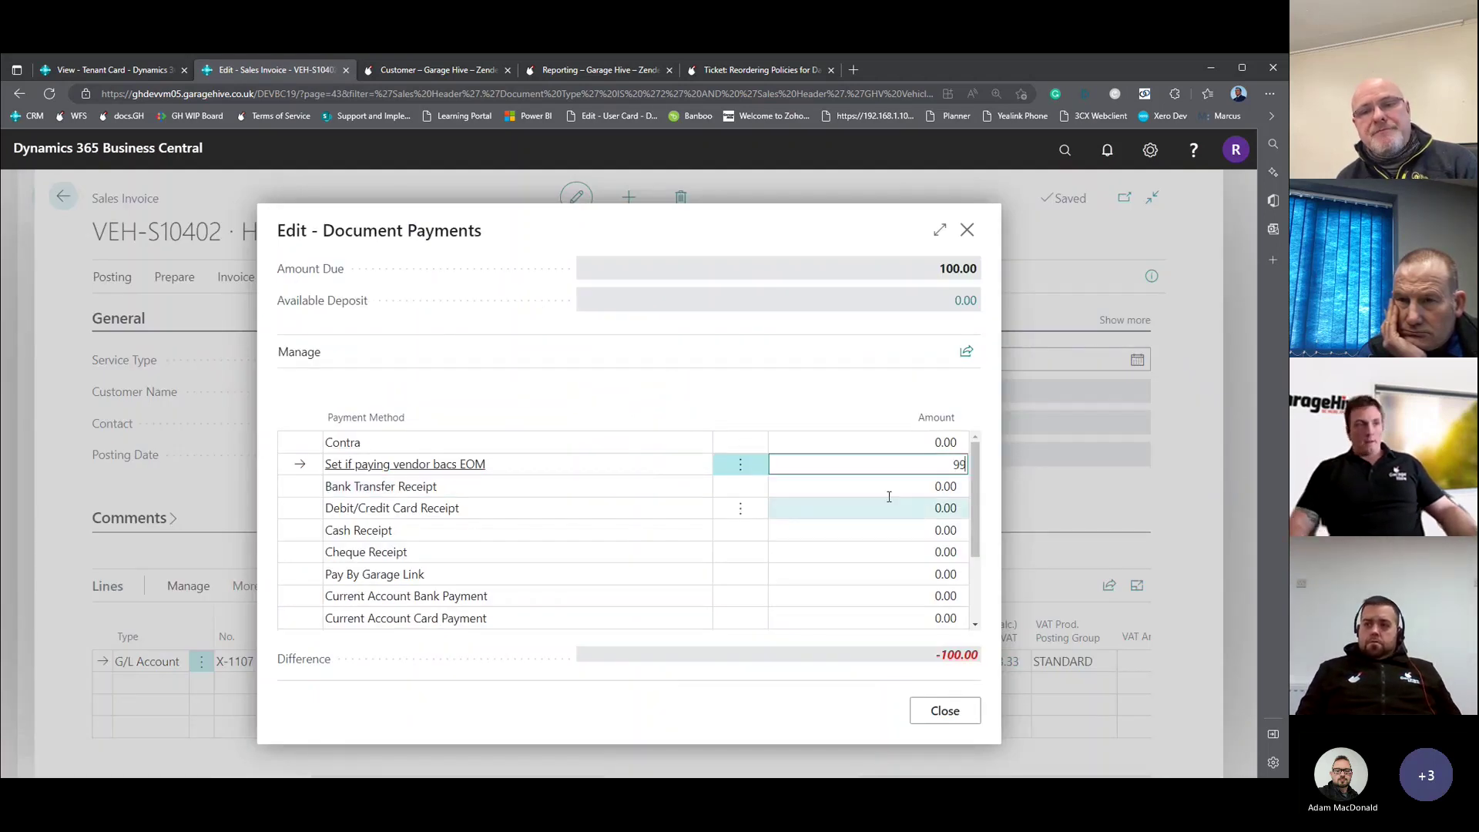
left_click(944, 711)
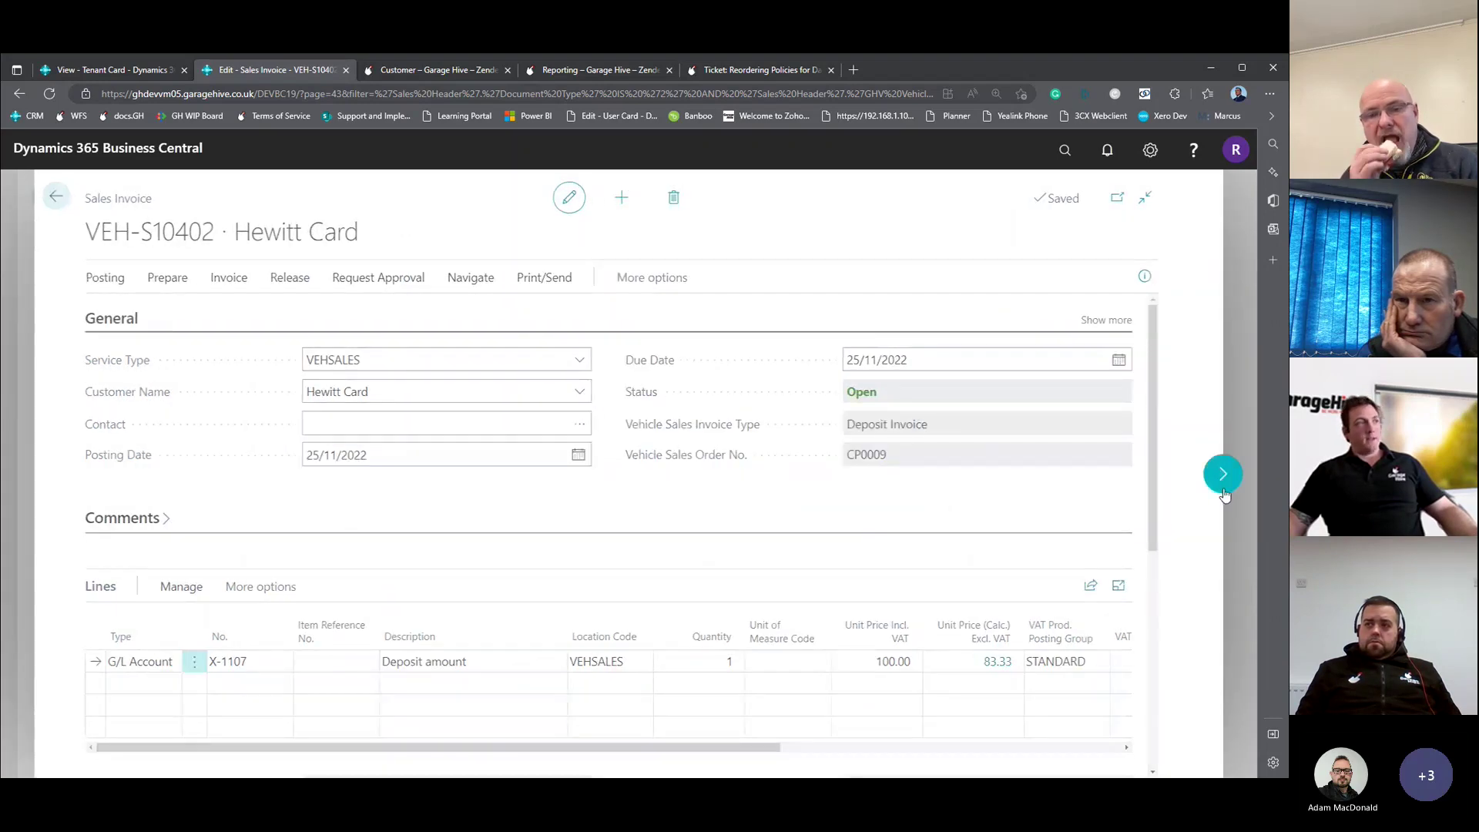
View the document payments of the following Finance Invoice and leave the invoice without posting it.
left_click(127, 280)
left_click(127, 307)
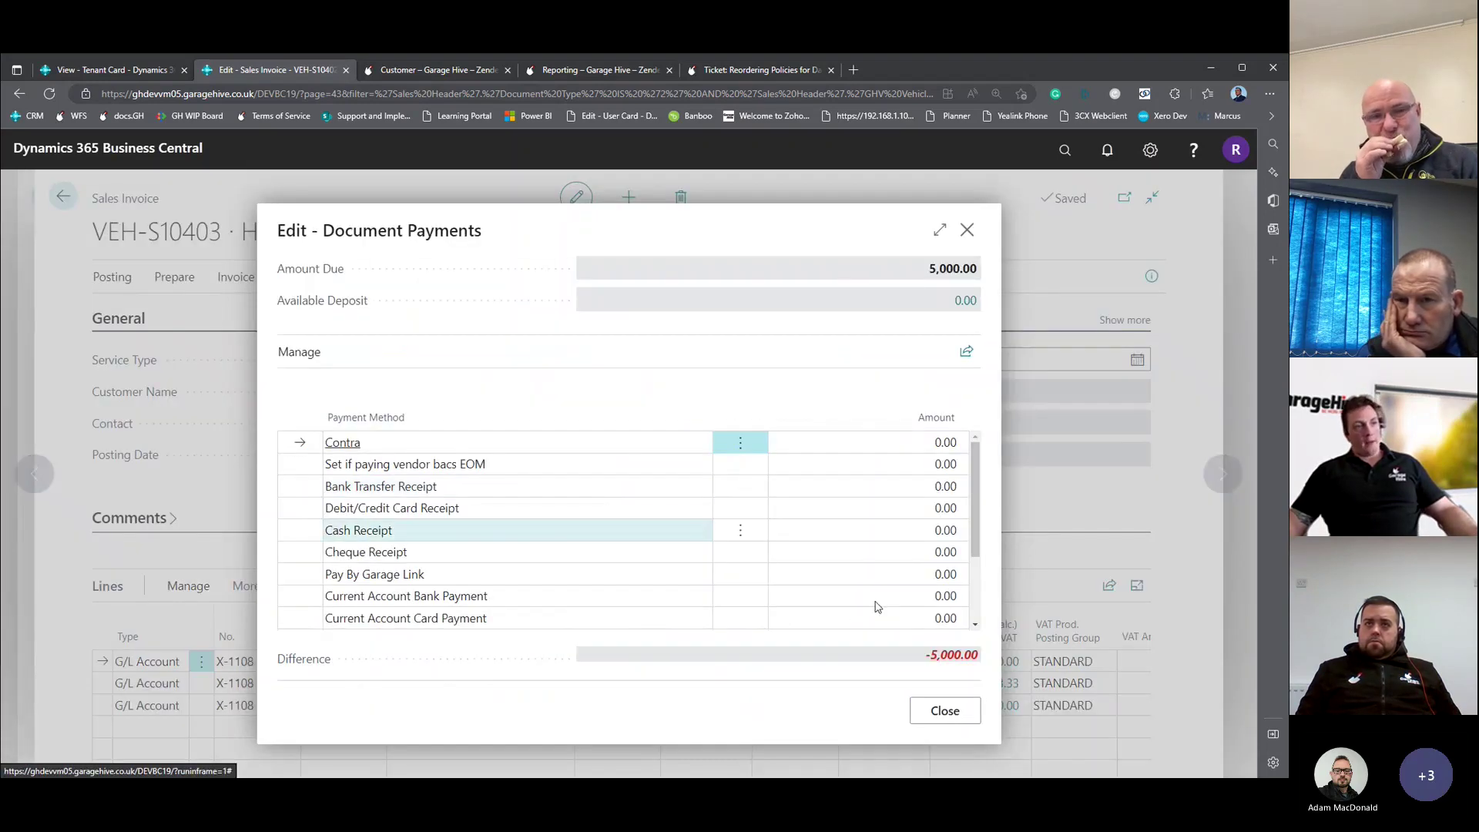
left_click(956, 709)
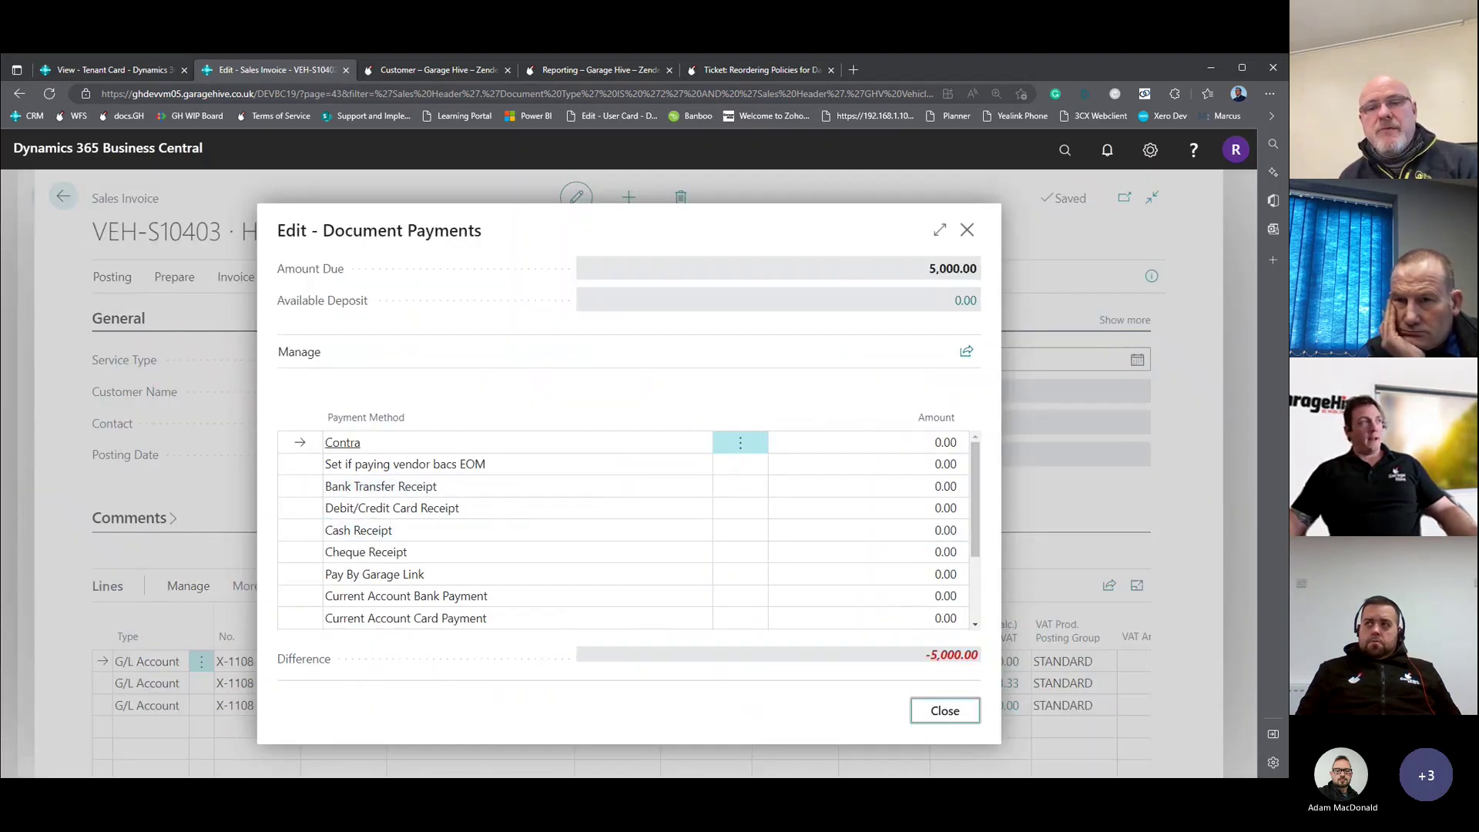
left_click(970, 716)
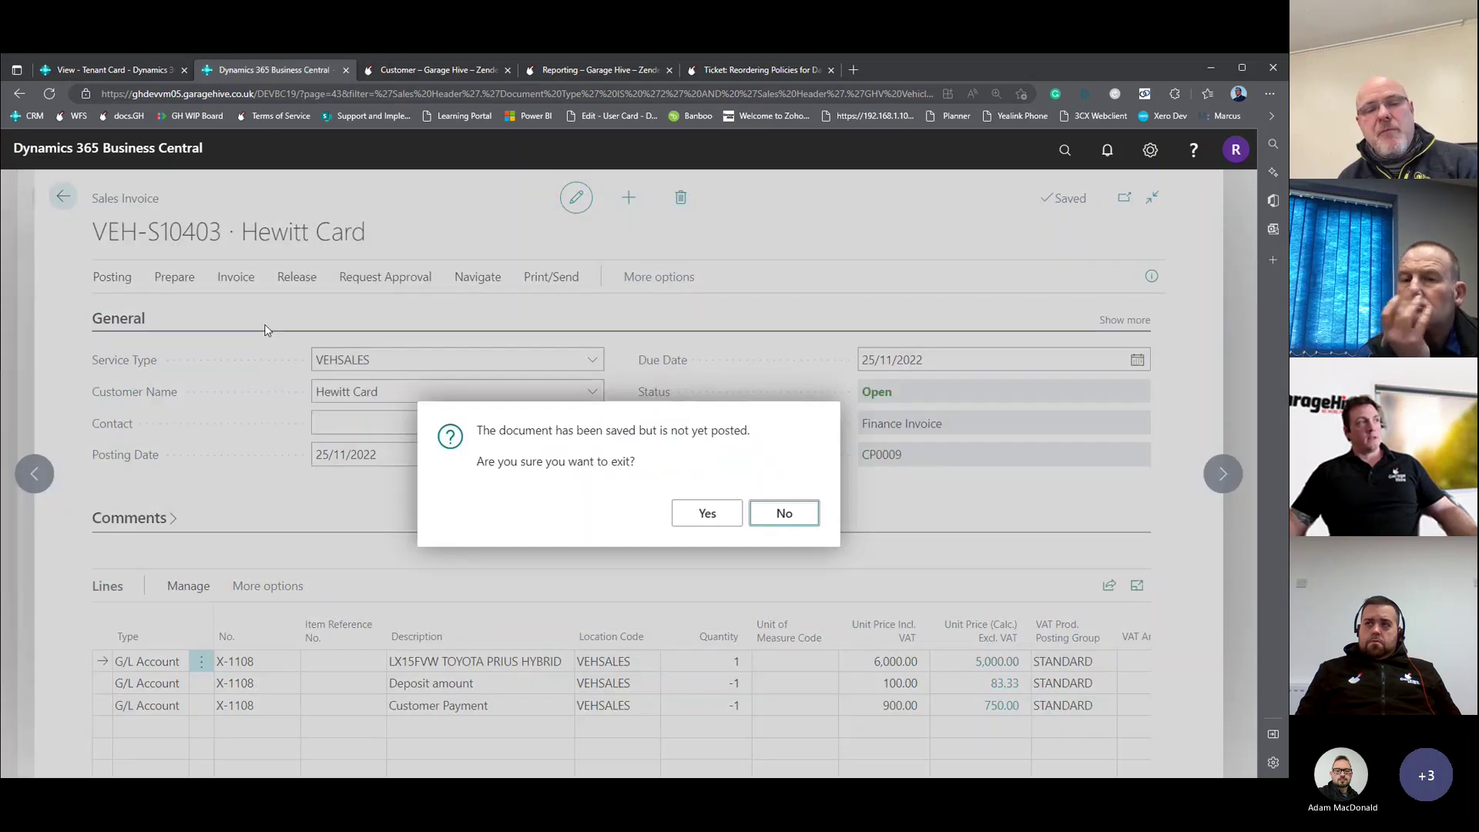
left_click(709, 516)
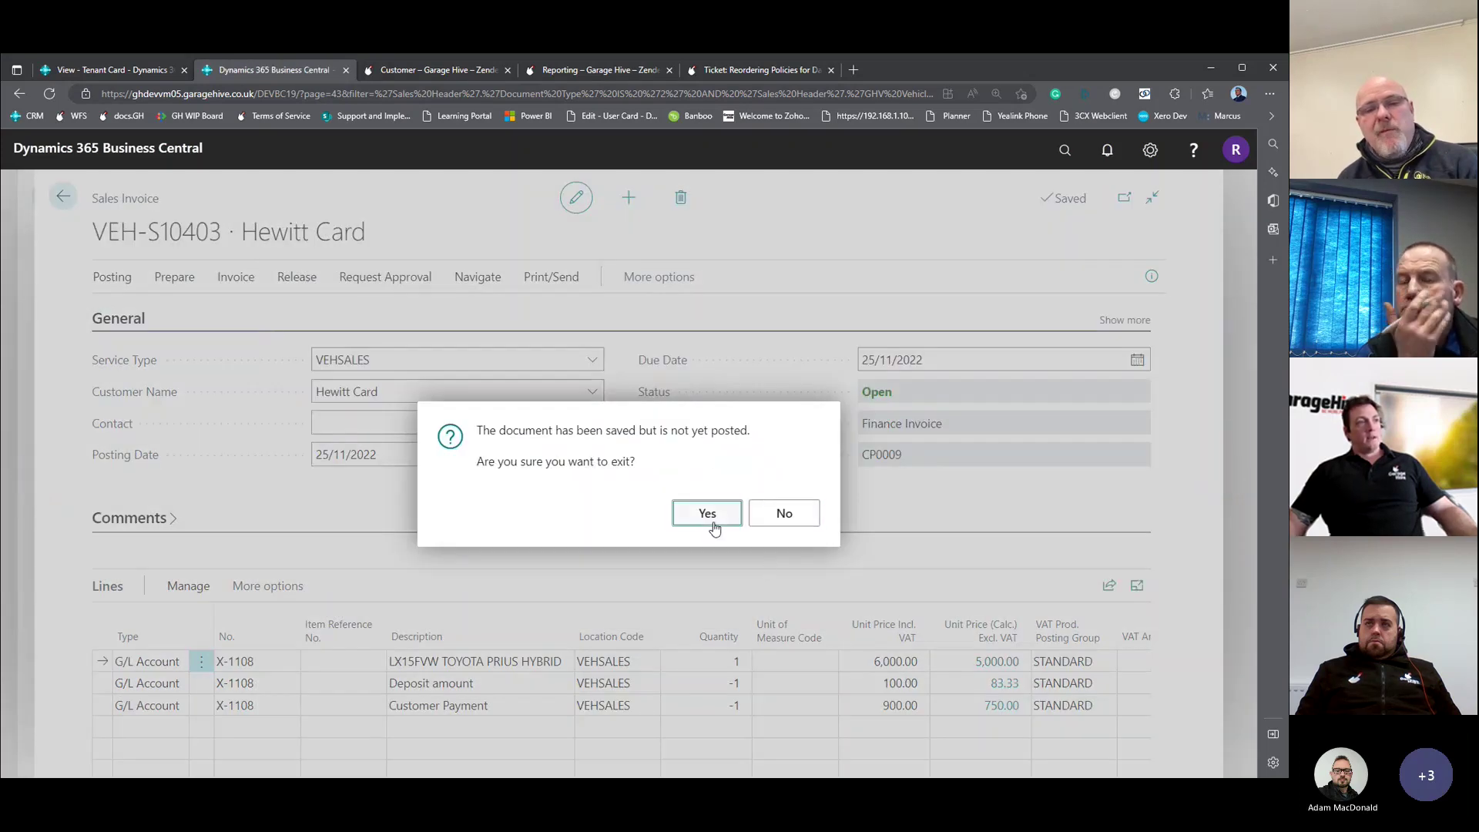
Select all sales invoices in the full list, view the posting options including Post Batch, and return to the home page.
left_click(182, 329)
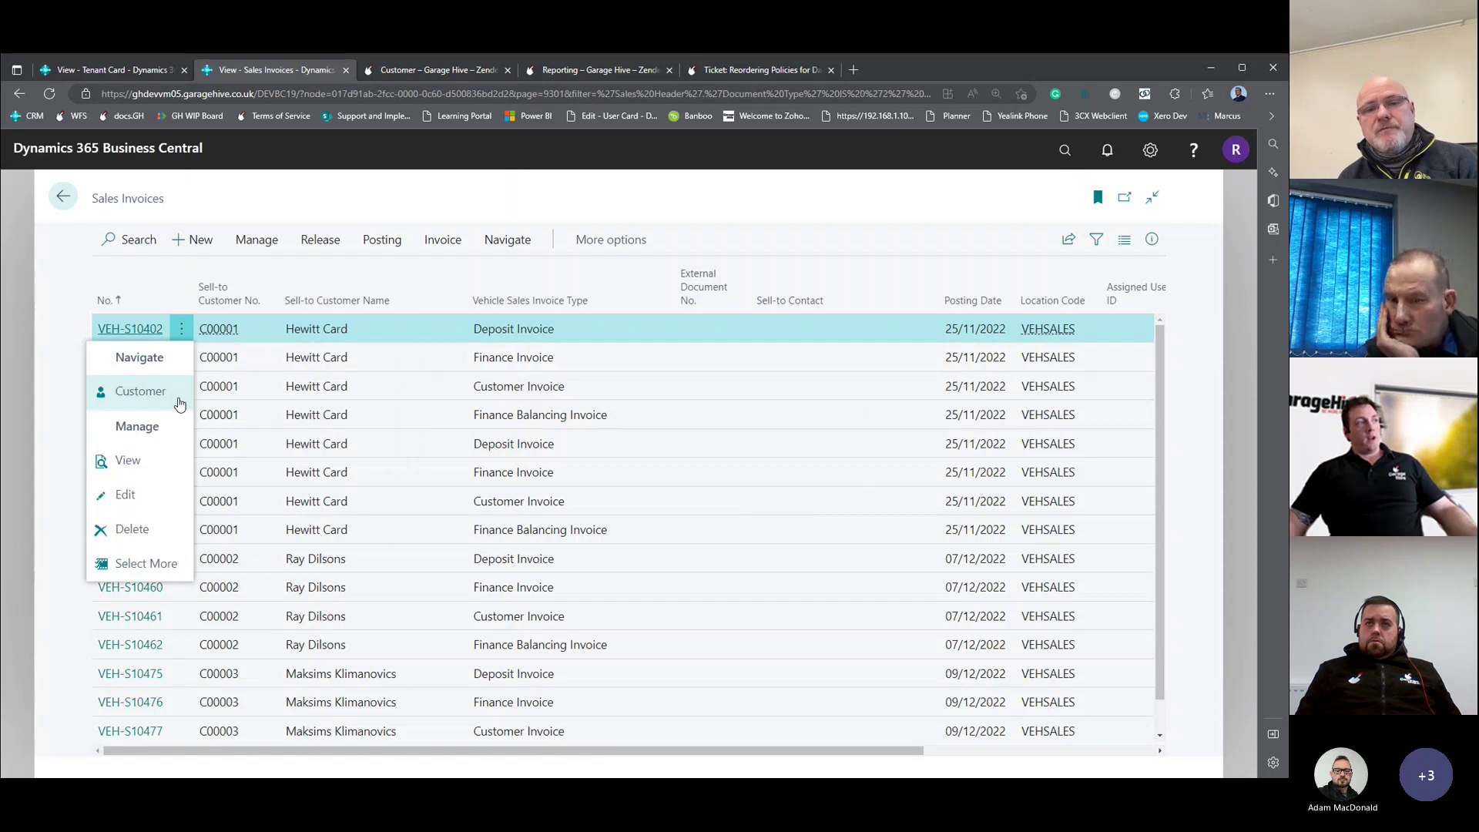
left_click(148, 562)
left_click(107, 300)
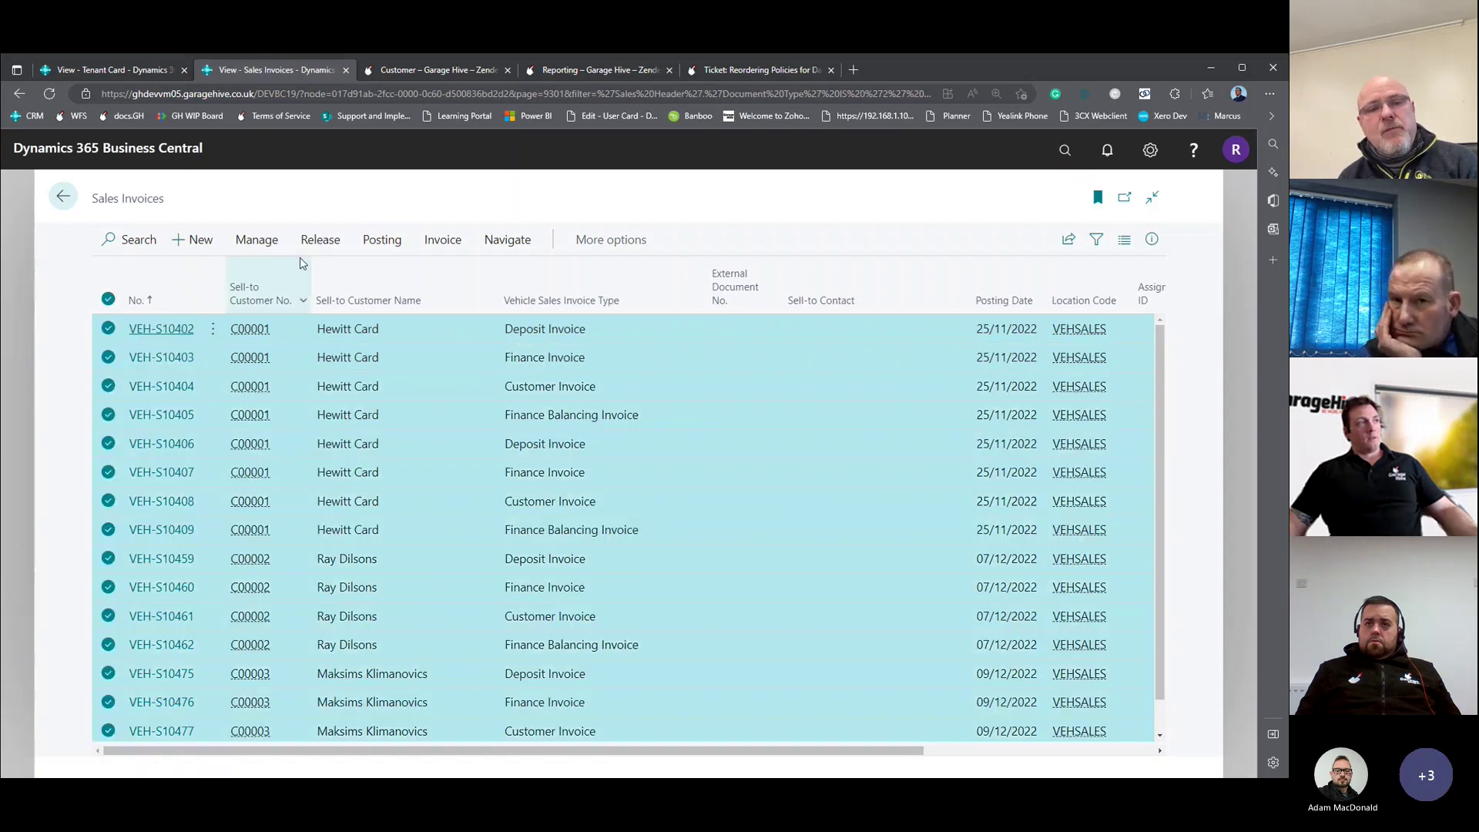
left_click(382, 240)
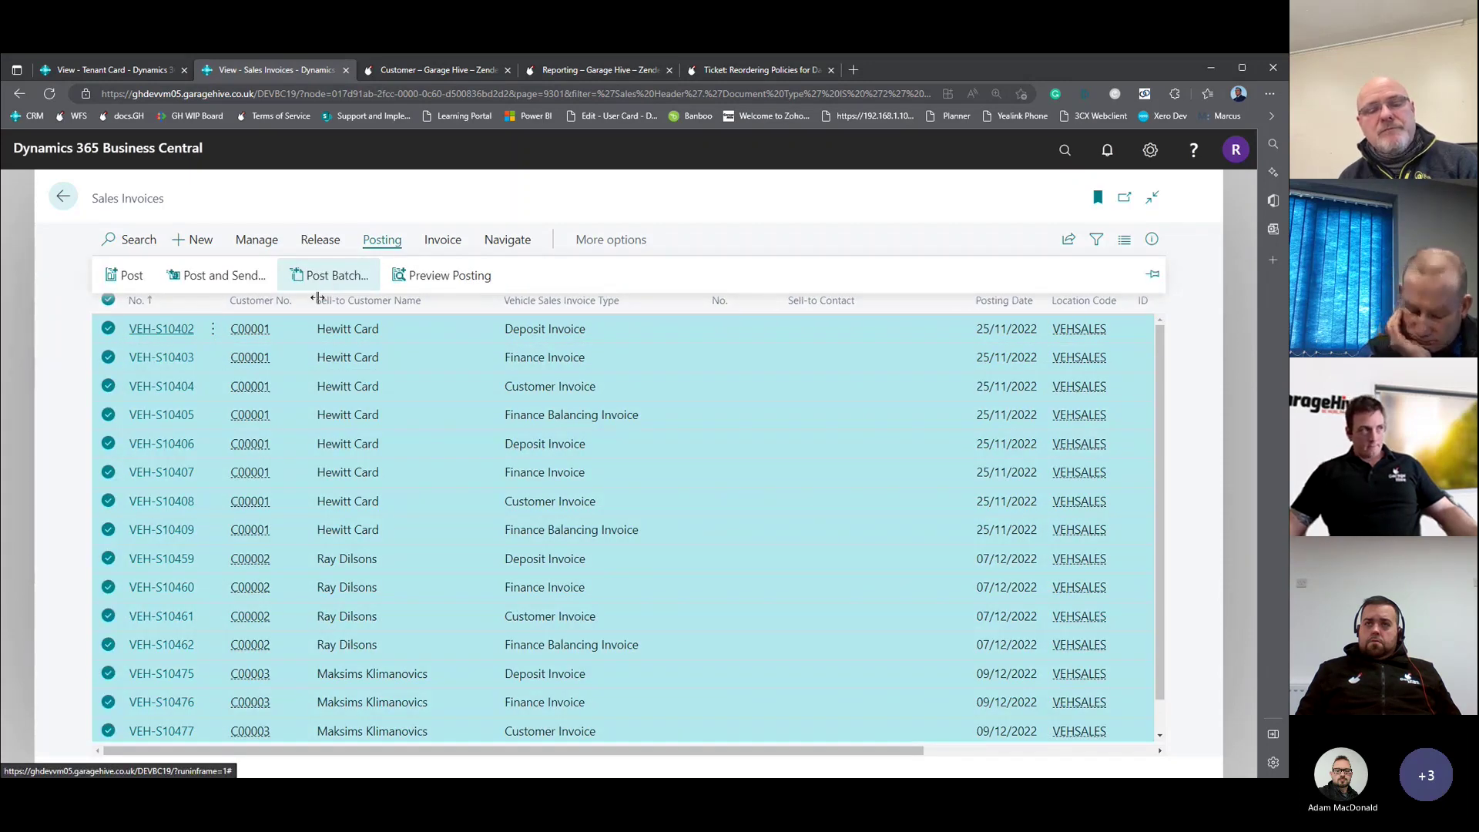
left_click(62, 198)
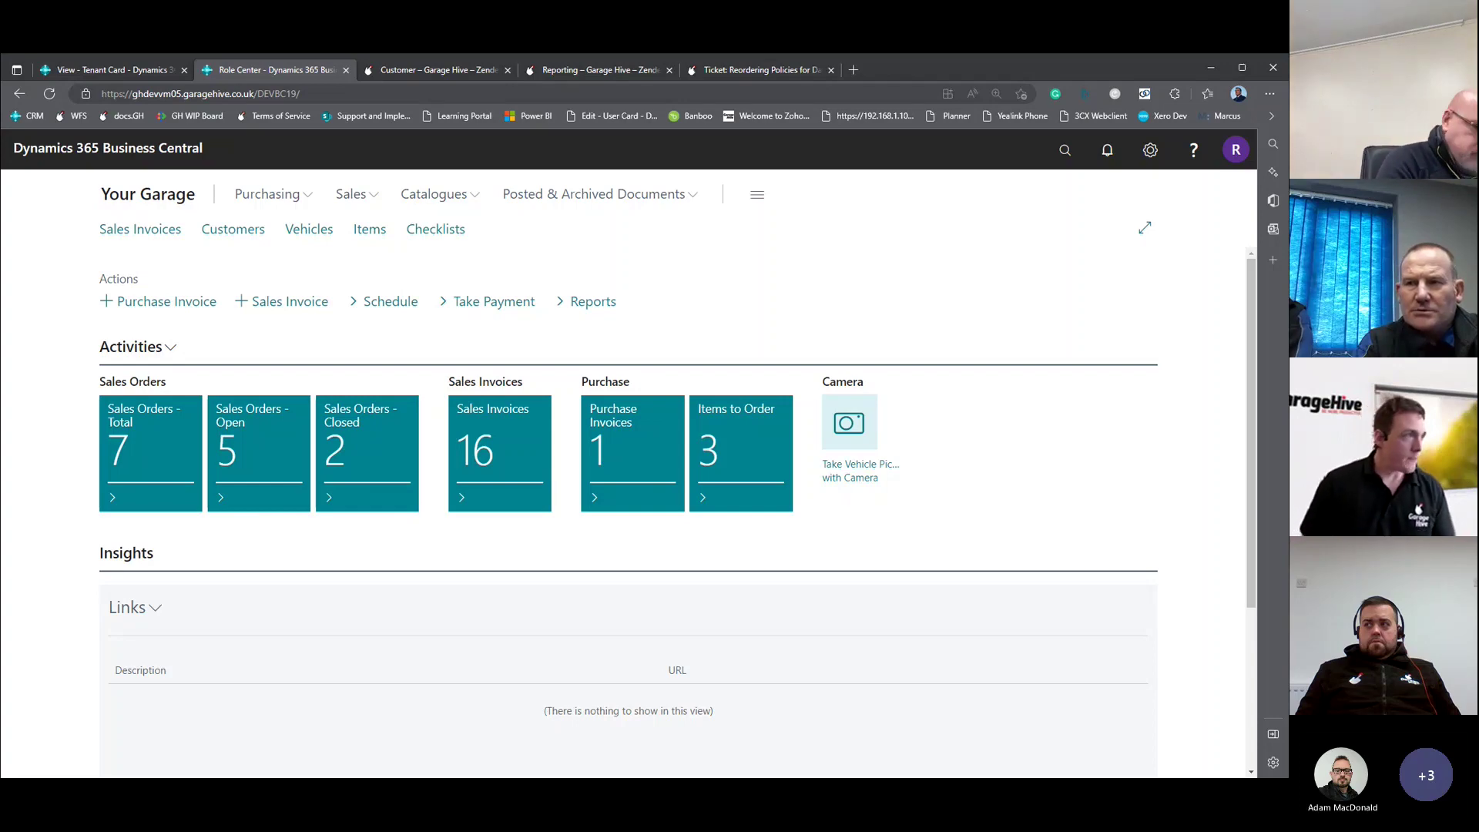
Open the Customer Invoice from the sales invoices of the open Nissan Juke vehicle sales order.
left_click(234, 433)
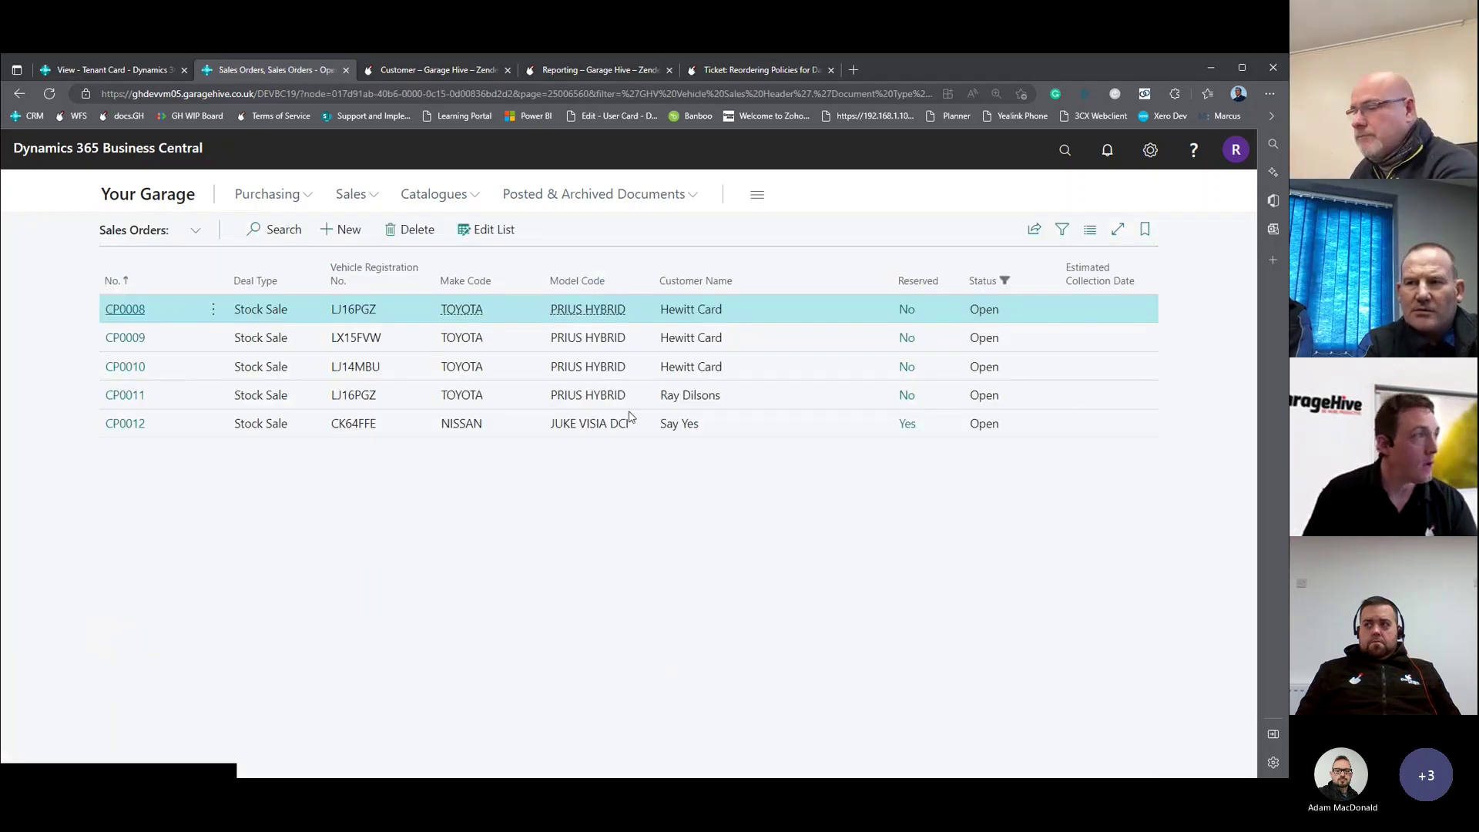
left_click(125, 423)
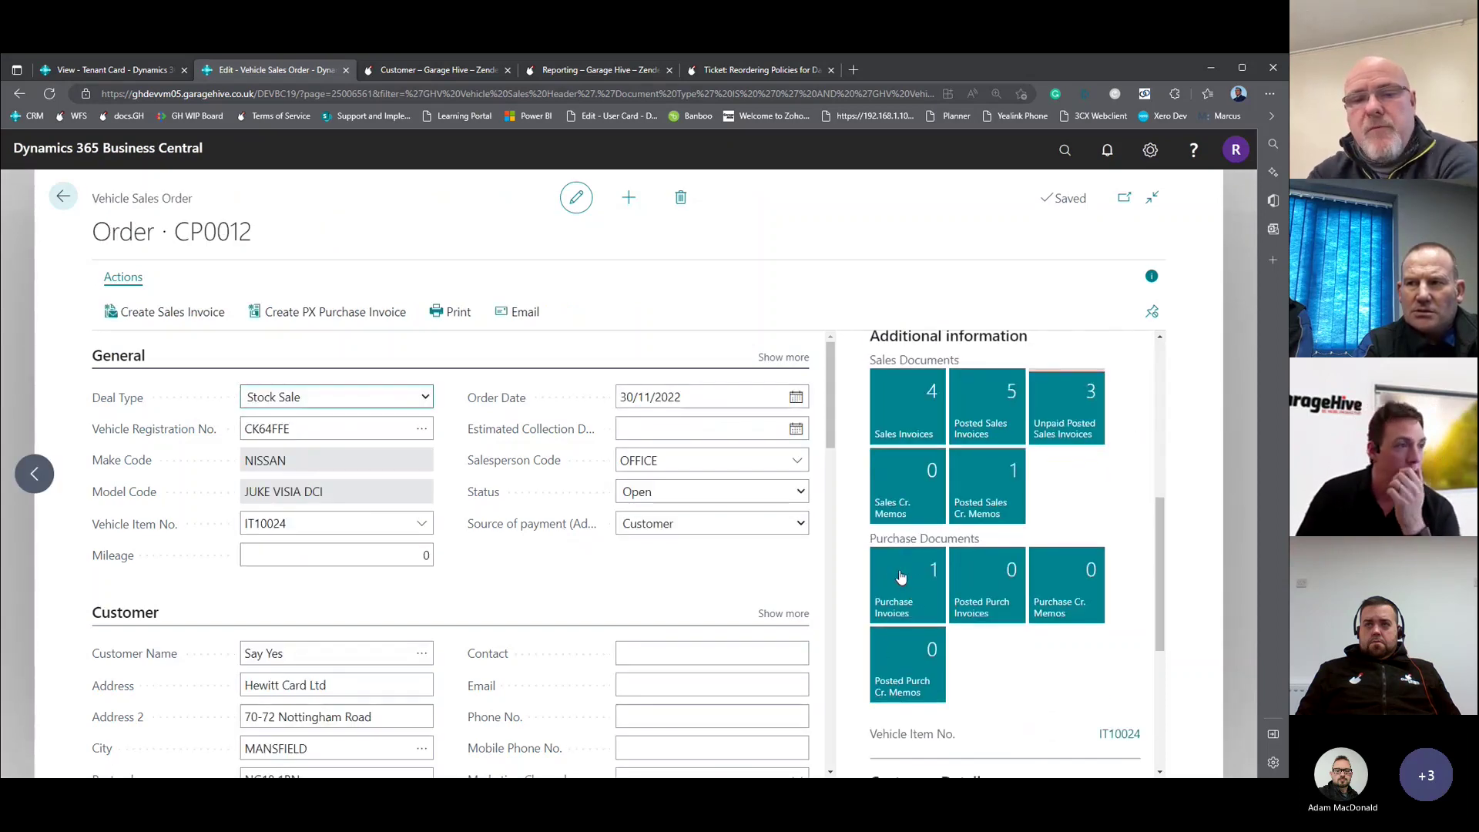
left_click(907, 433)
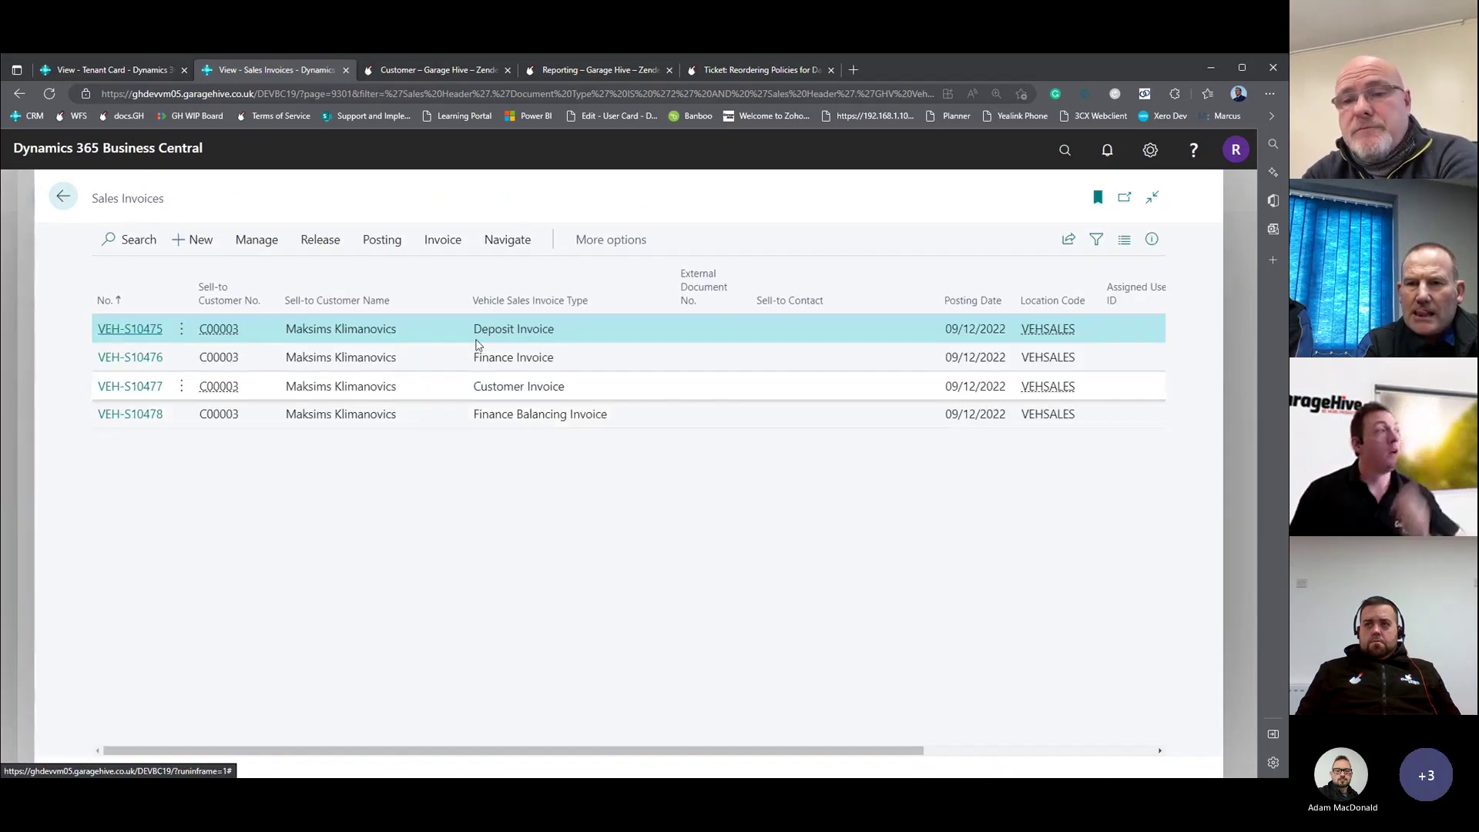
left_click(156, 388)
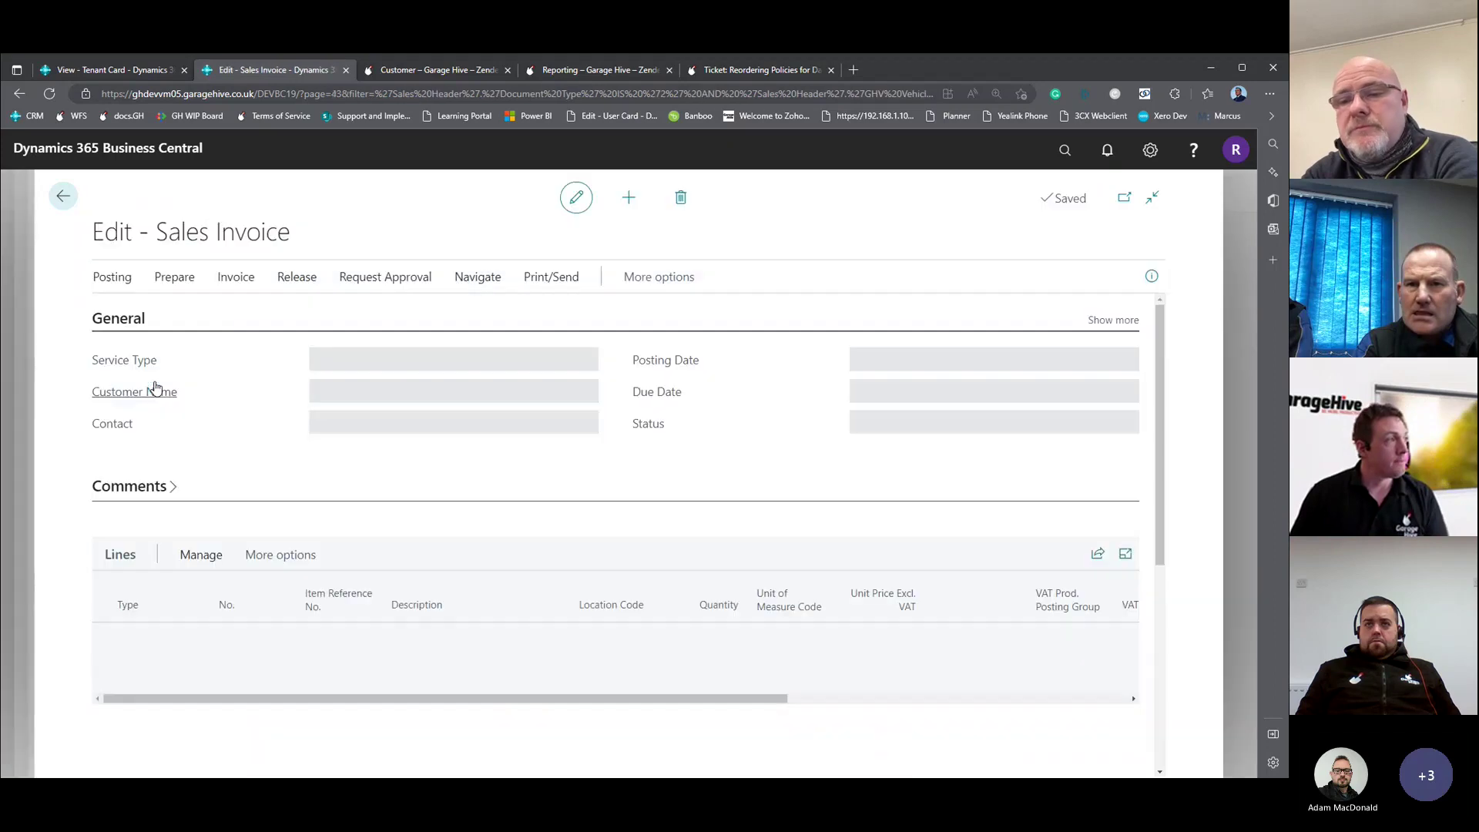
Set the Pay By Garage Link amount to 25 in the Customer Invoice's document payments and close them.
left_click(216, 319)
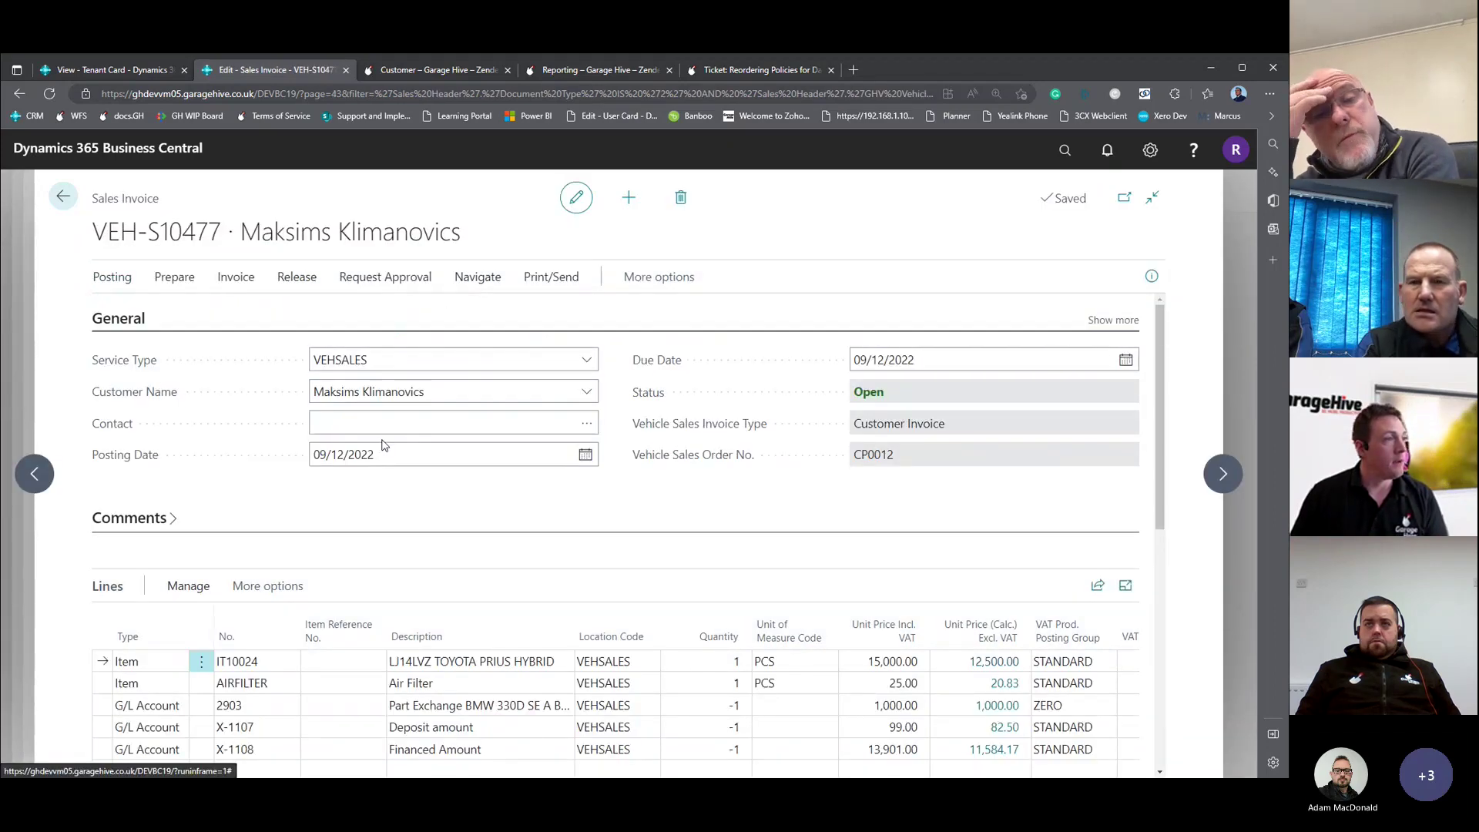
double_click(963, 655)
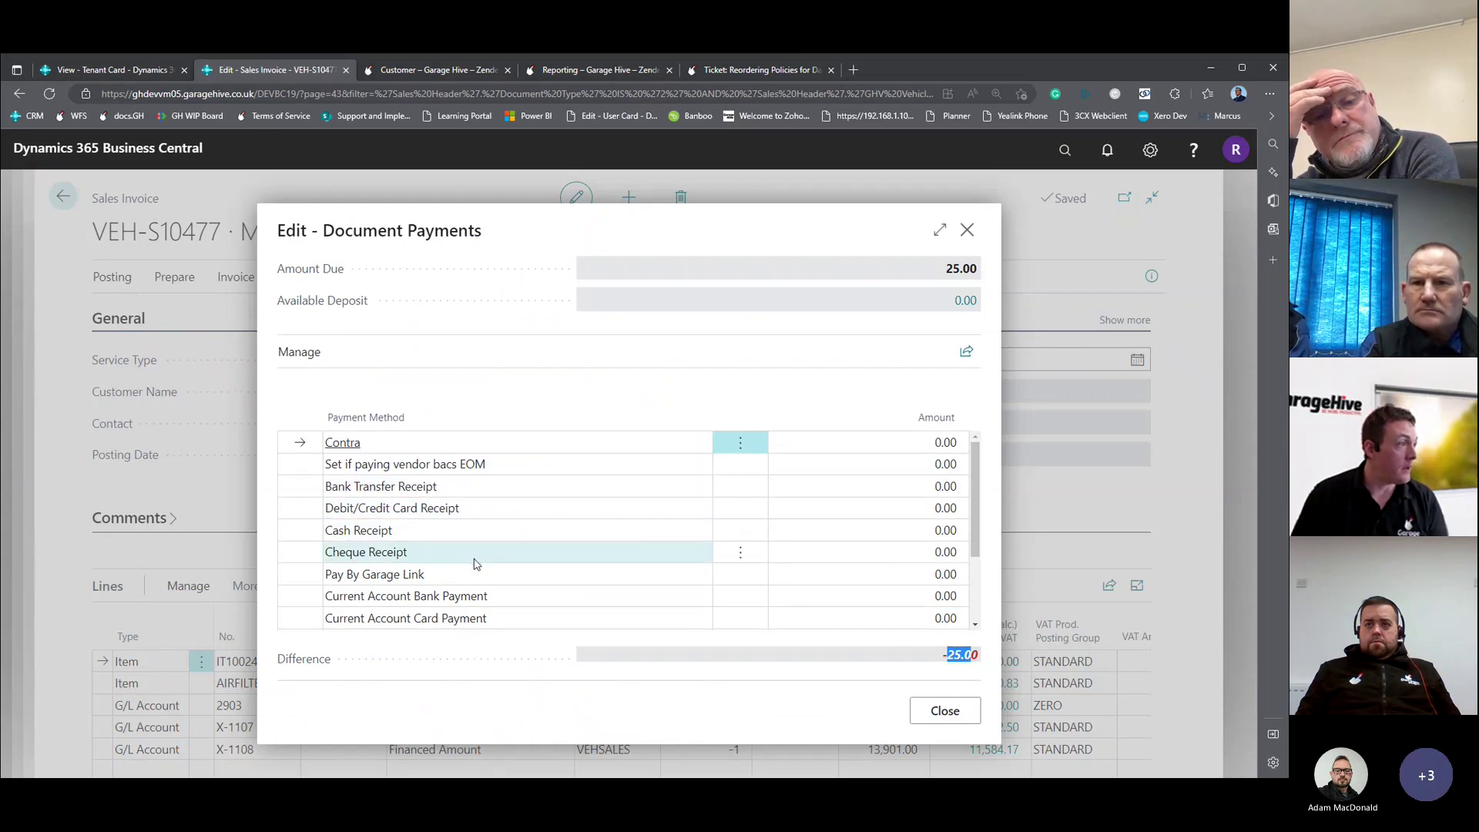
left_click(917, 574)
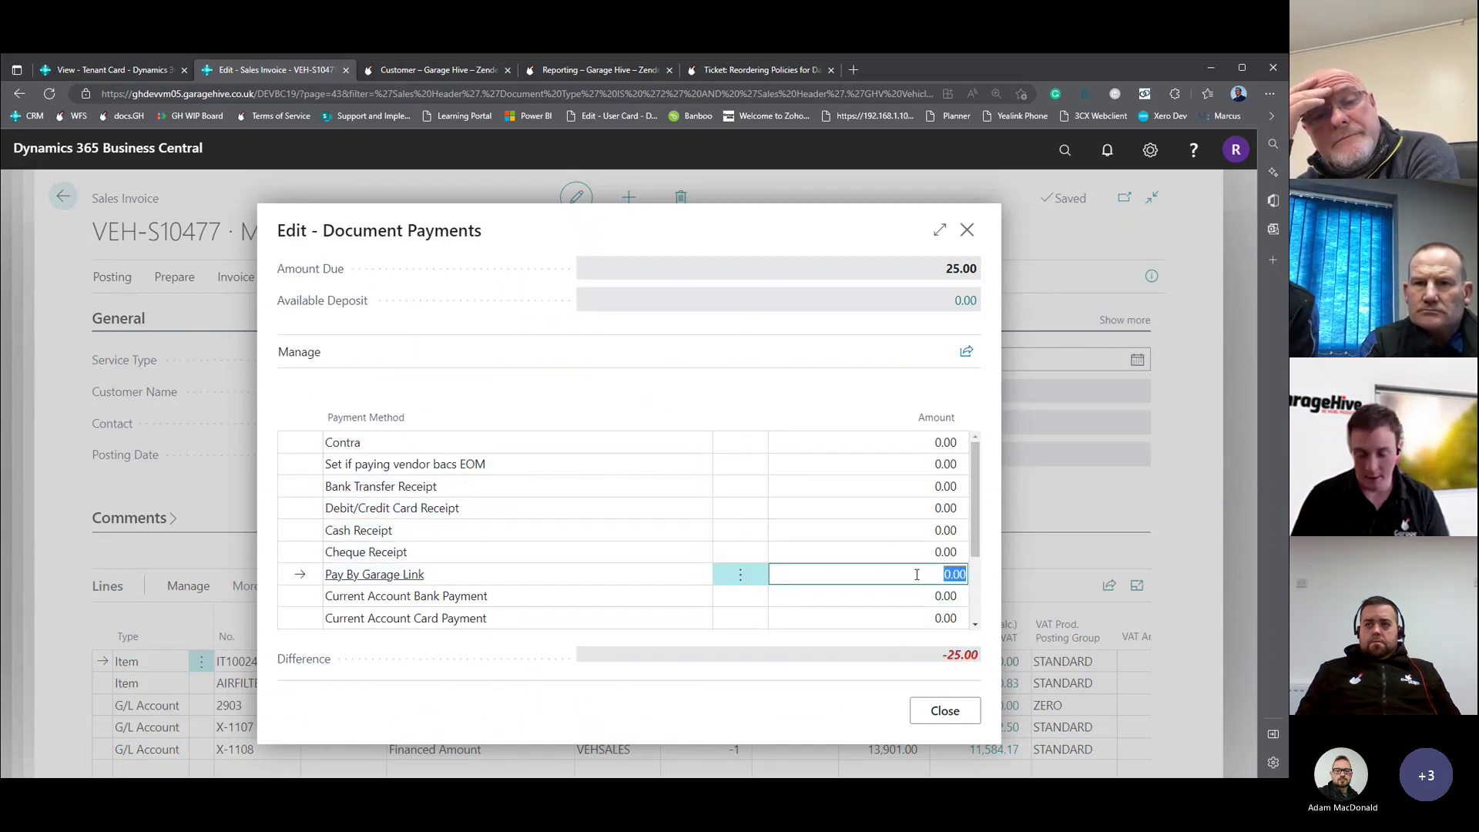
type("25")
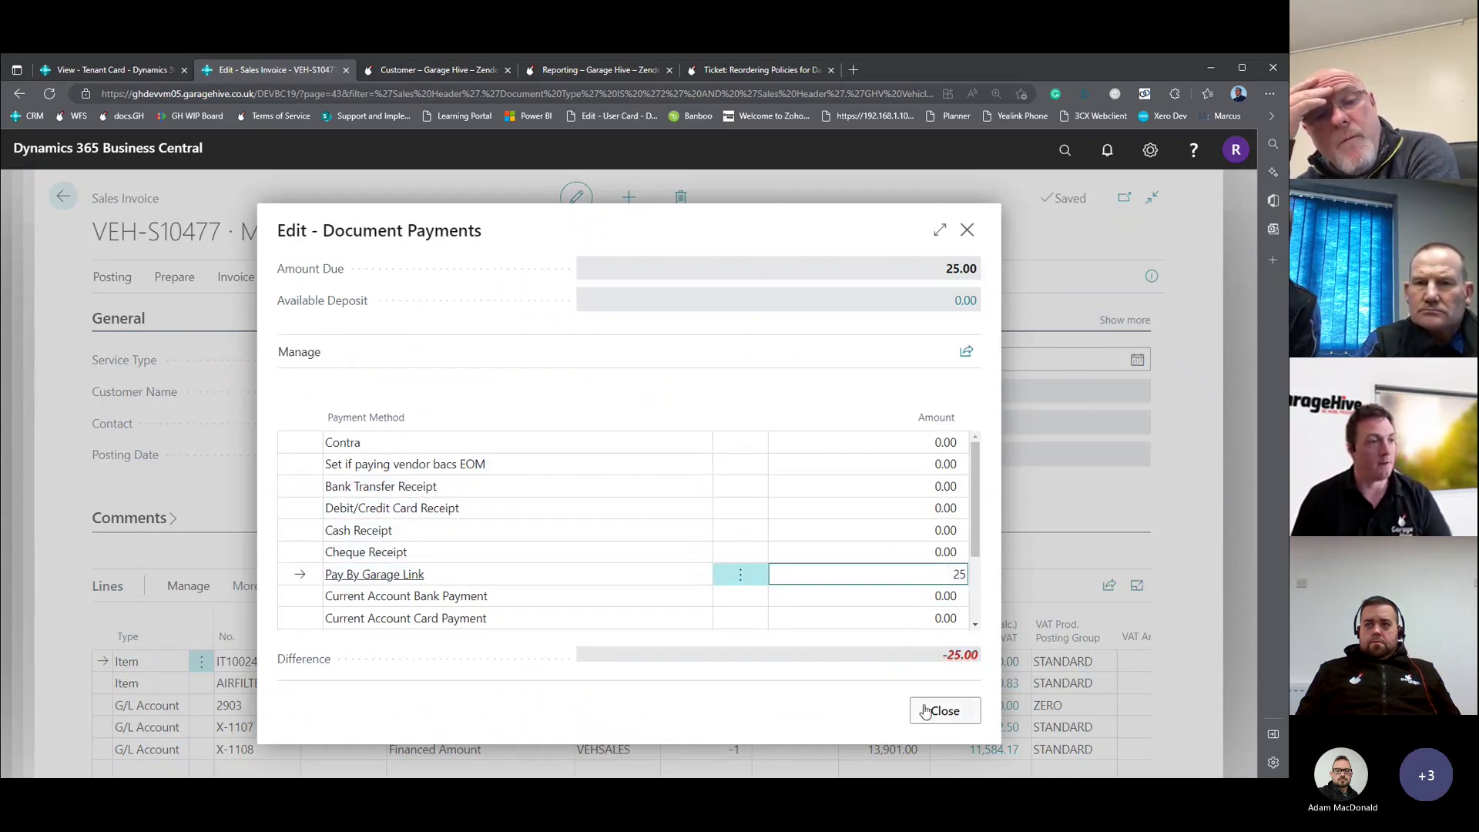
left_click(927, 710)
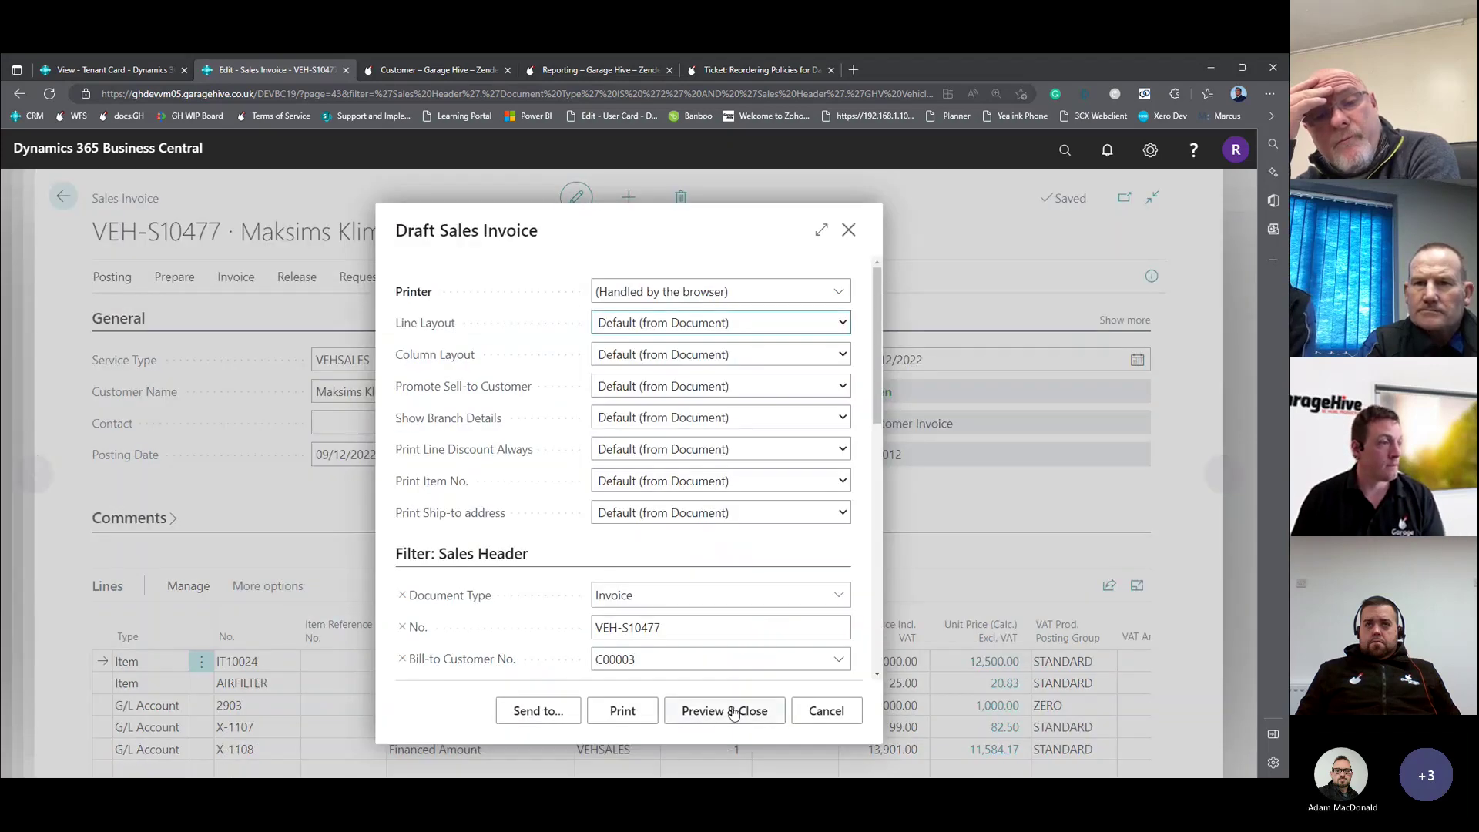
Preview the draft sales invoice, examine its Pay By Garage Link payment line, and close the preview.
left_click(732, 707)
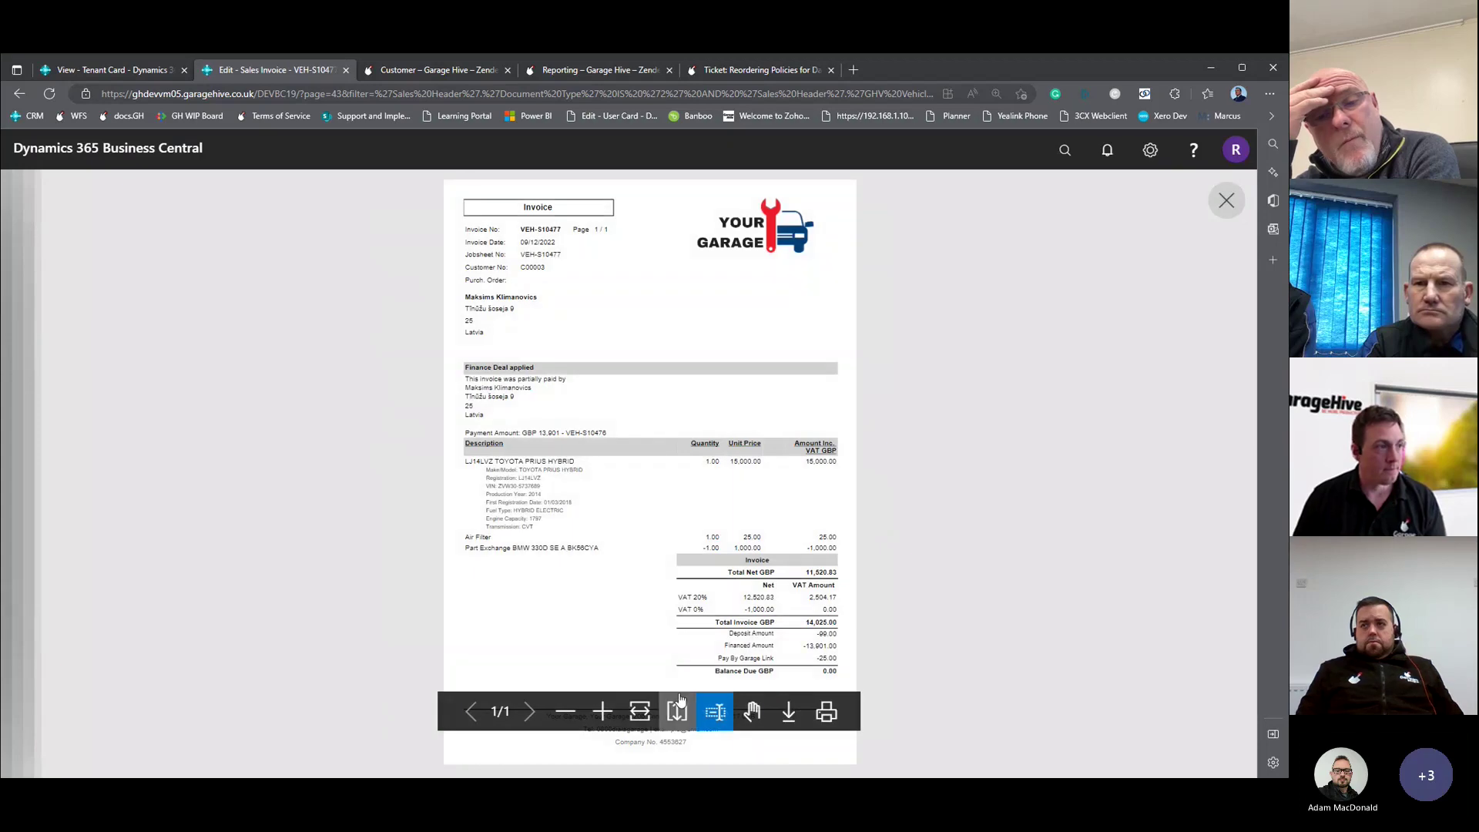
left_click(678, 710)
scroll(786, 539, "down", 10)
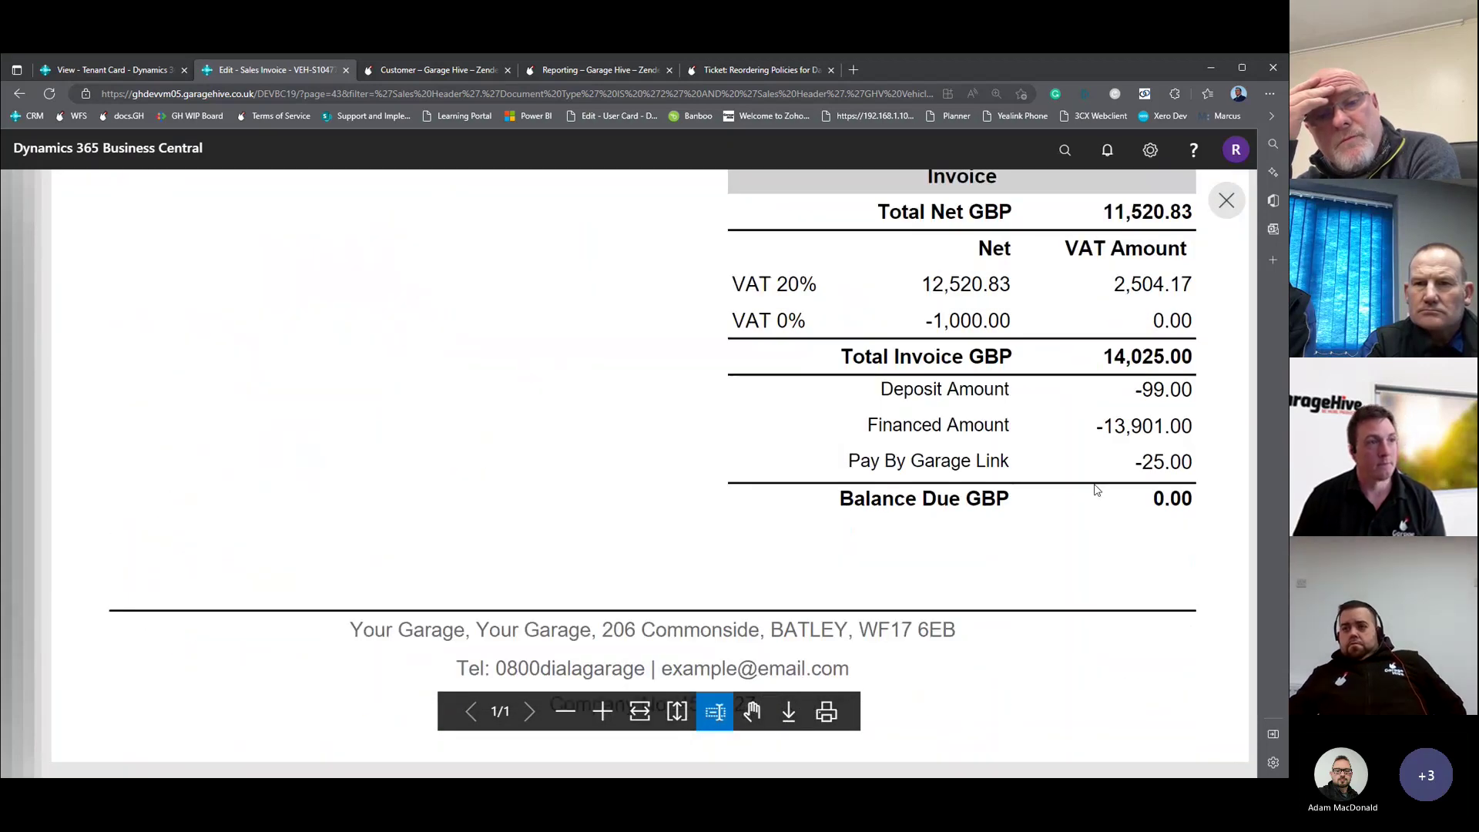
left_click_drag(1098, 490, 1176, 468)
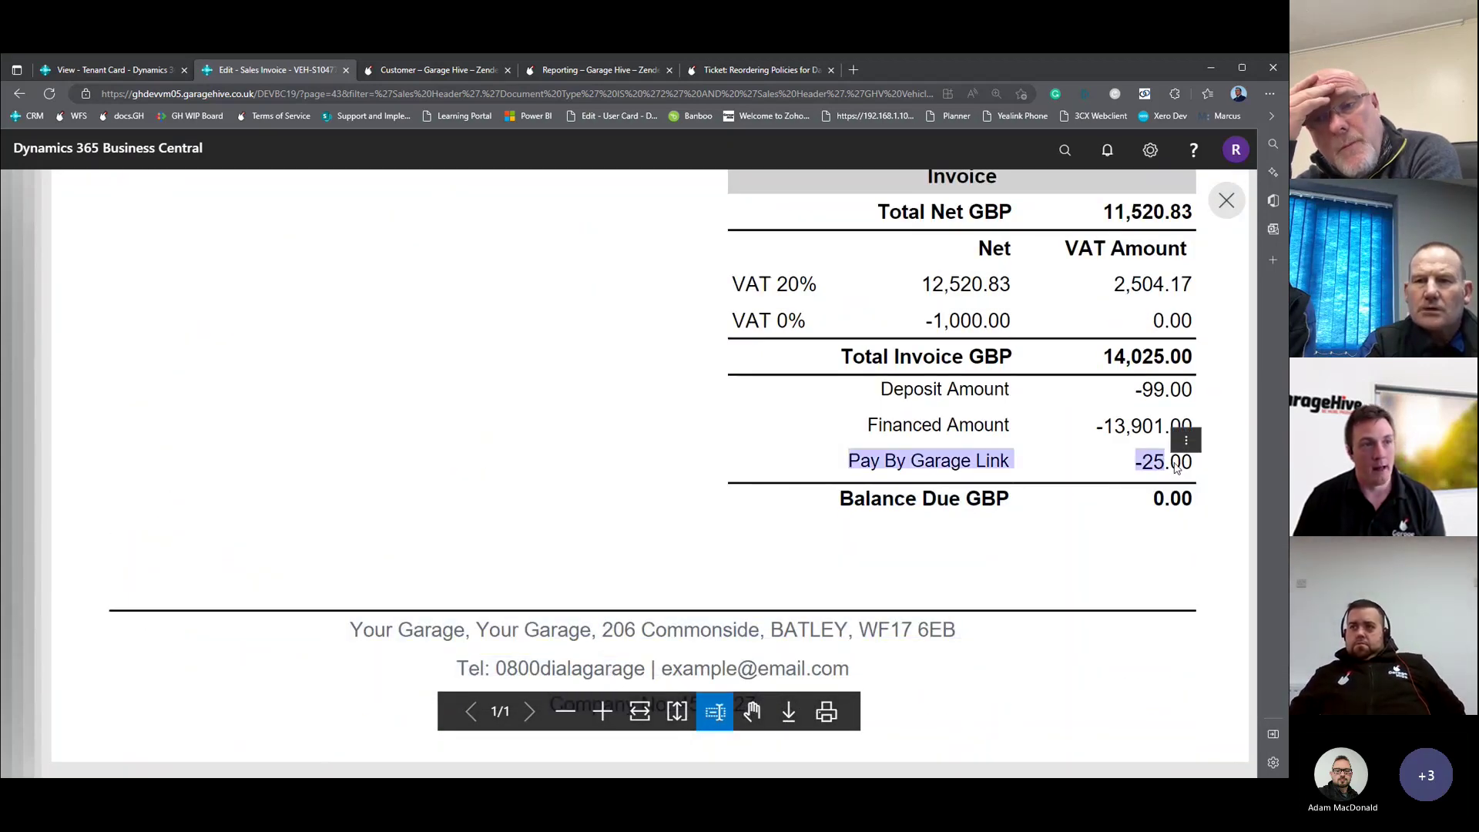
left_click(1177, 468)
left_click(1225, 202)
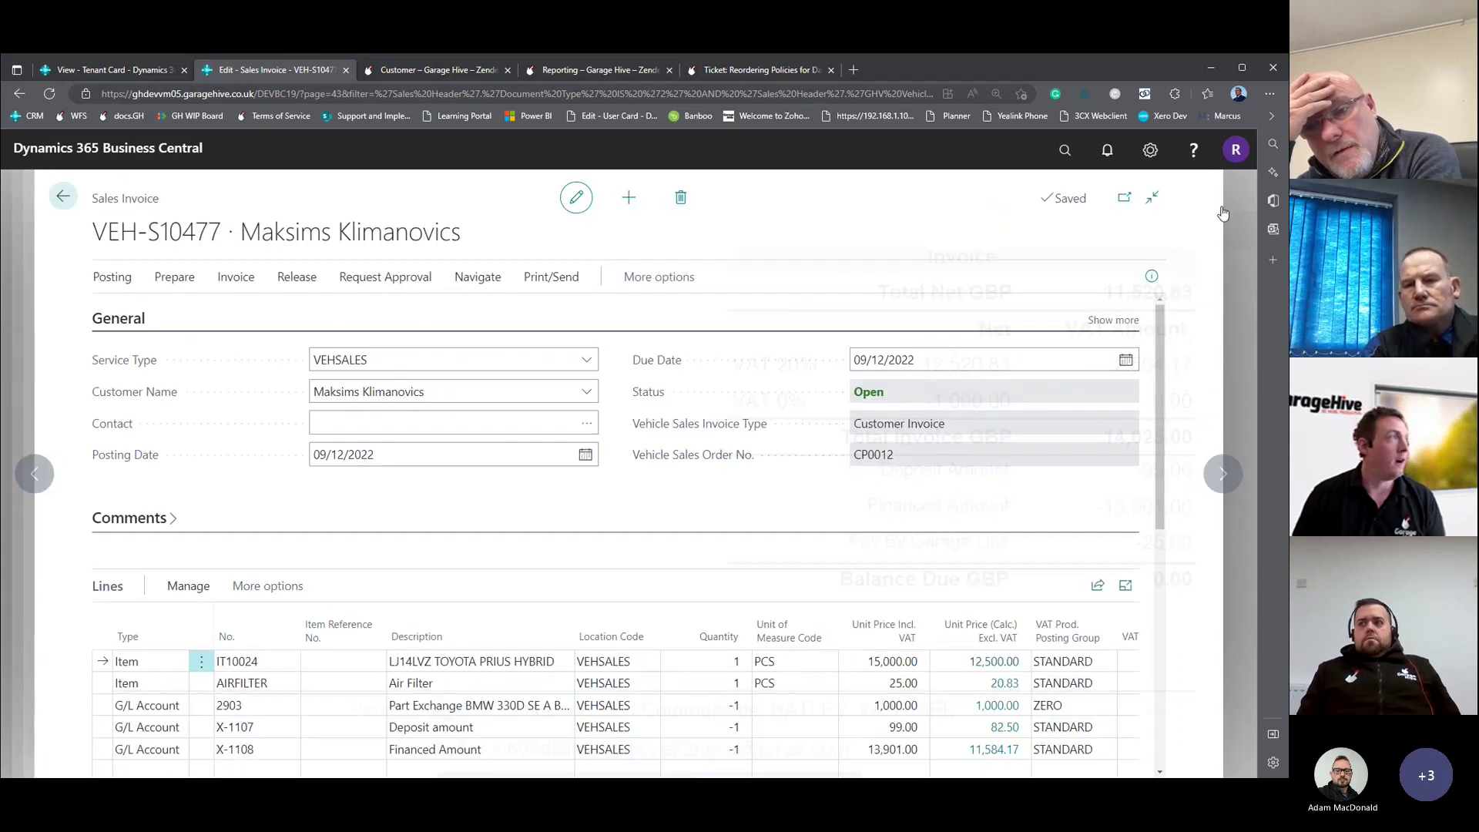
Reopen the invoice's document payments and reset the Pay By Garage Link amount to 0.
left_click(111, 276)
left_click(155, 311)
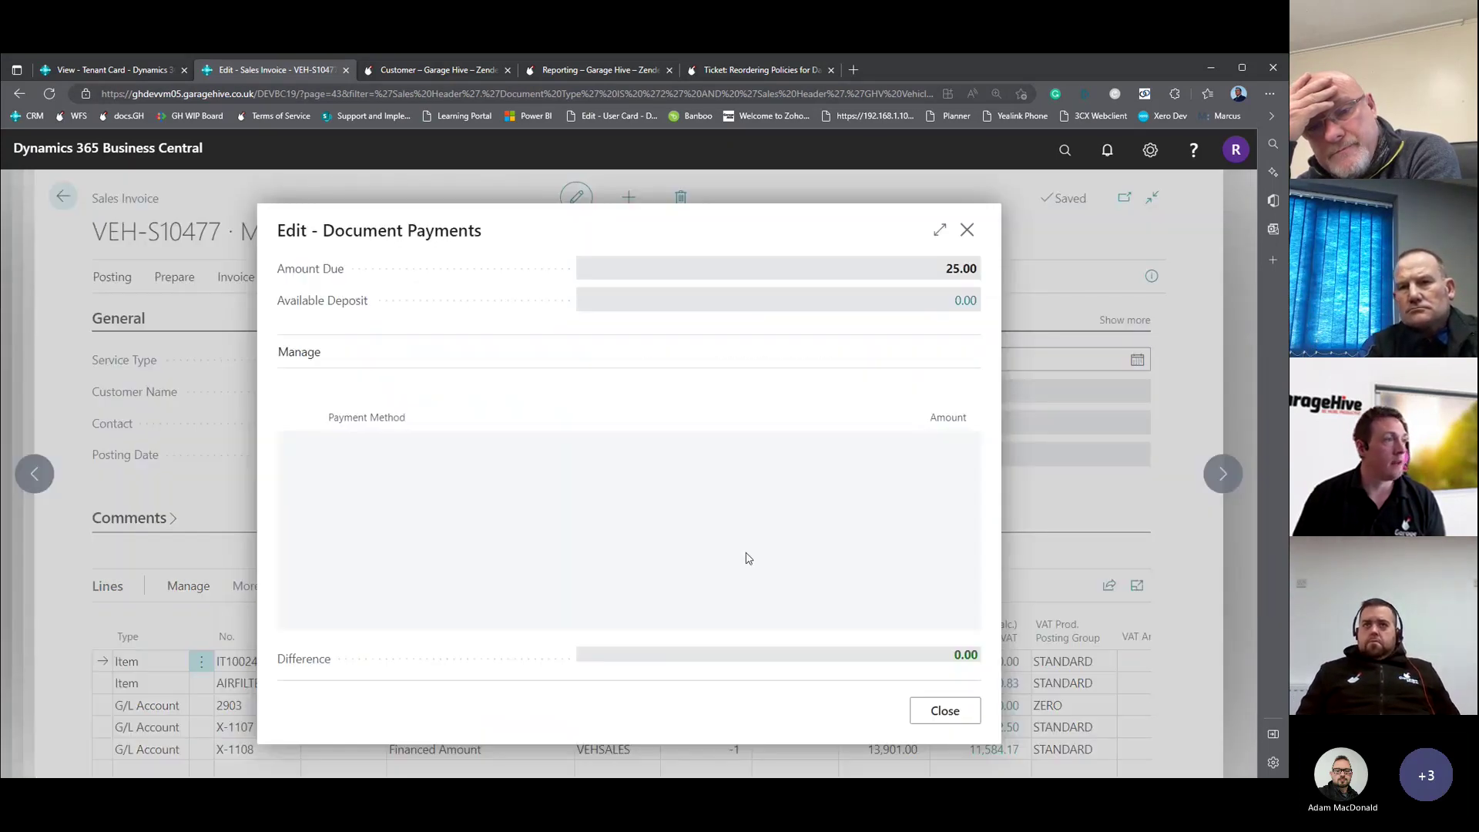
left_click(892, 579)
type("0")
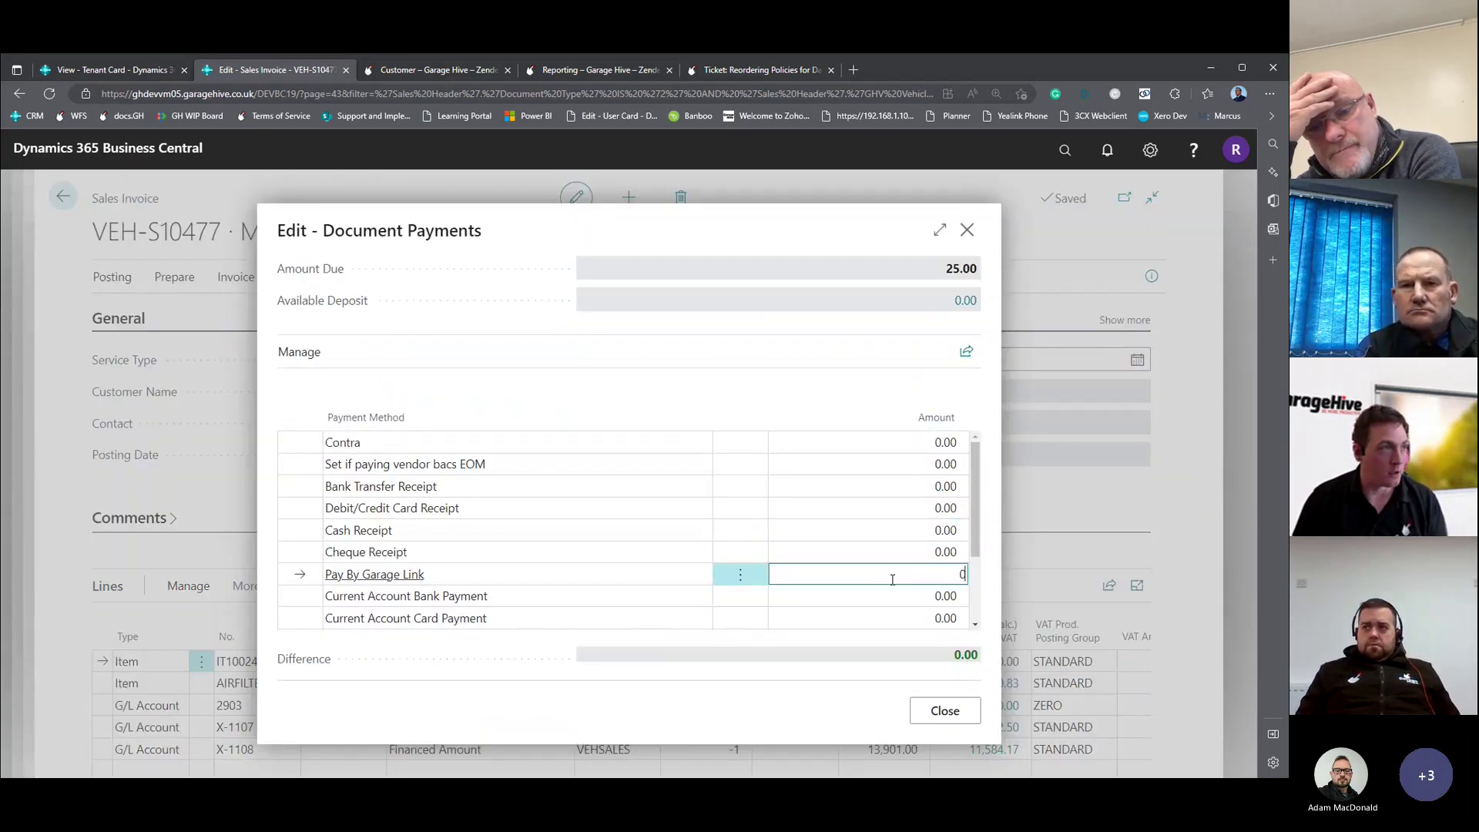
key("Up")
key("Up")
key("Up")
key("Up")
key("Up")
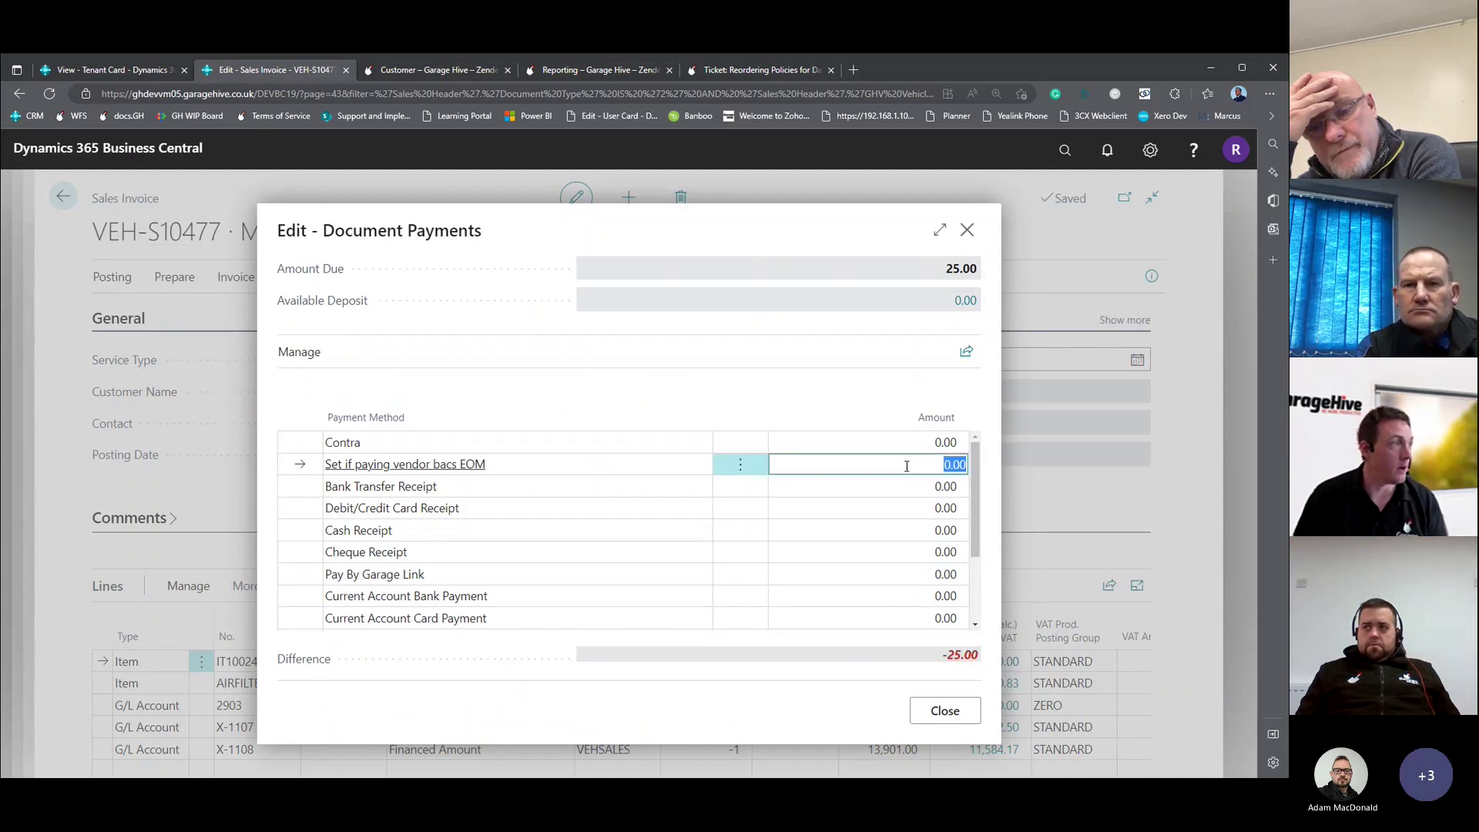
Set the payment amounts to 2 for Bank Transfer Receipt, 3 for Debit/Credit Card Receipt and 5 for Cash Receipt.
left_click(900, 485)
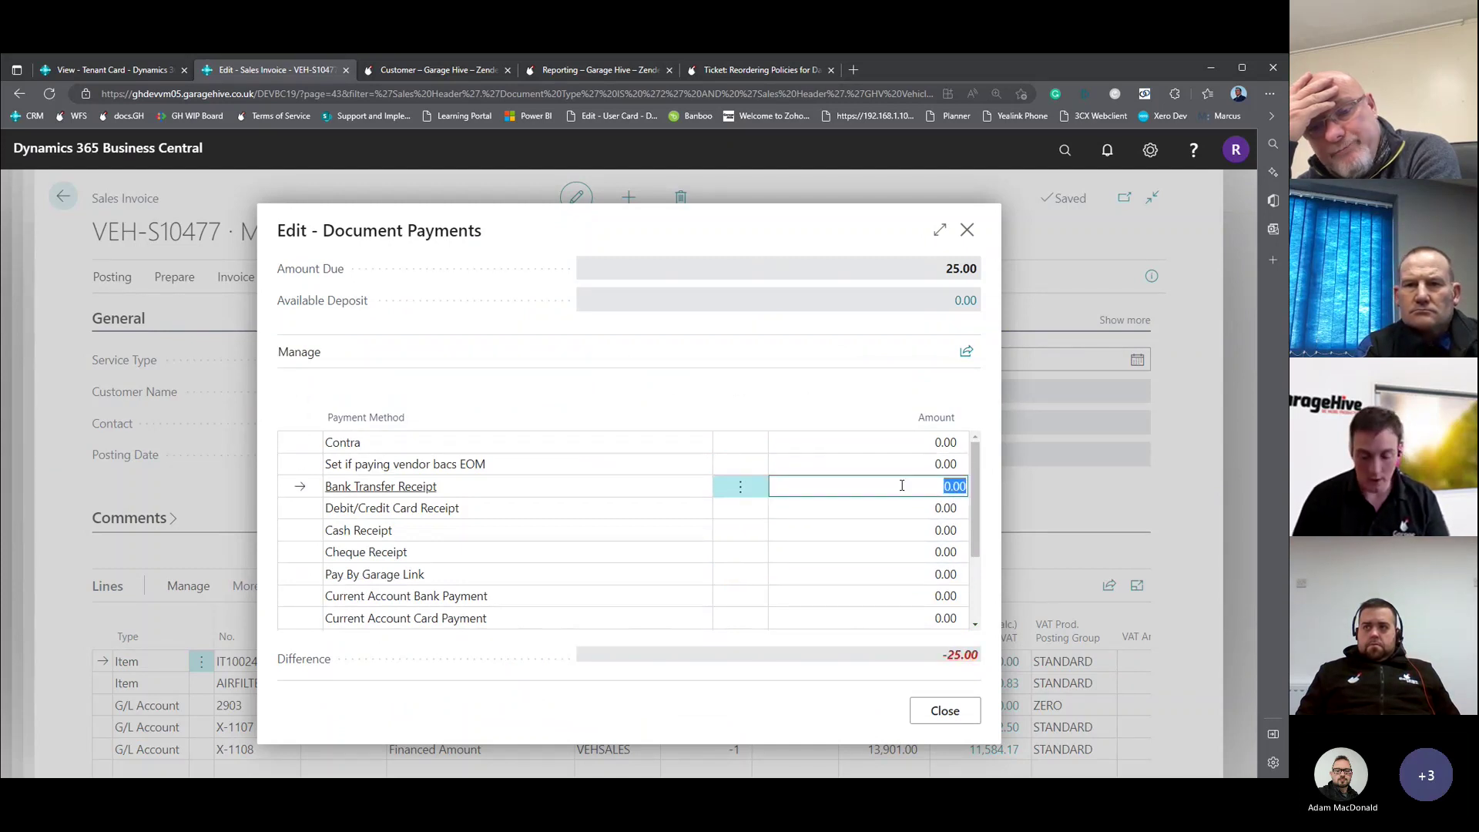
type("2")
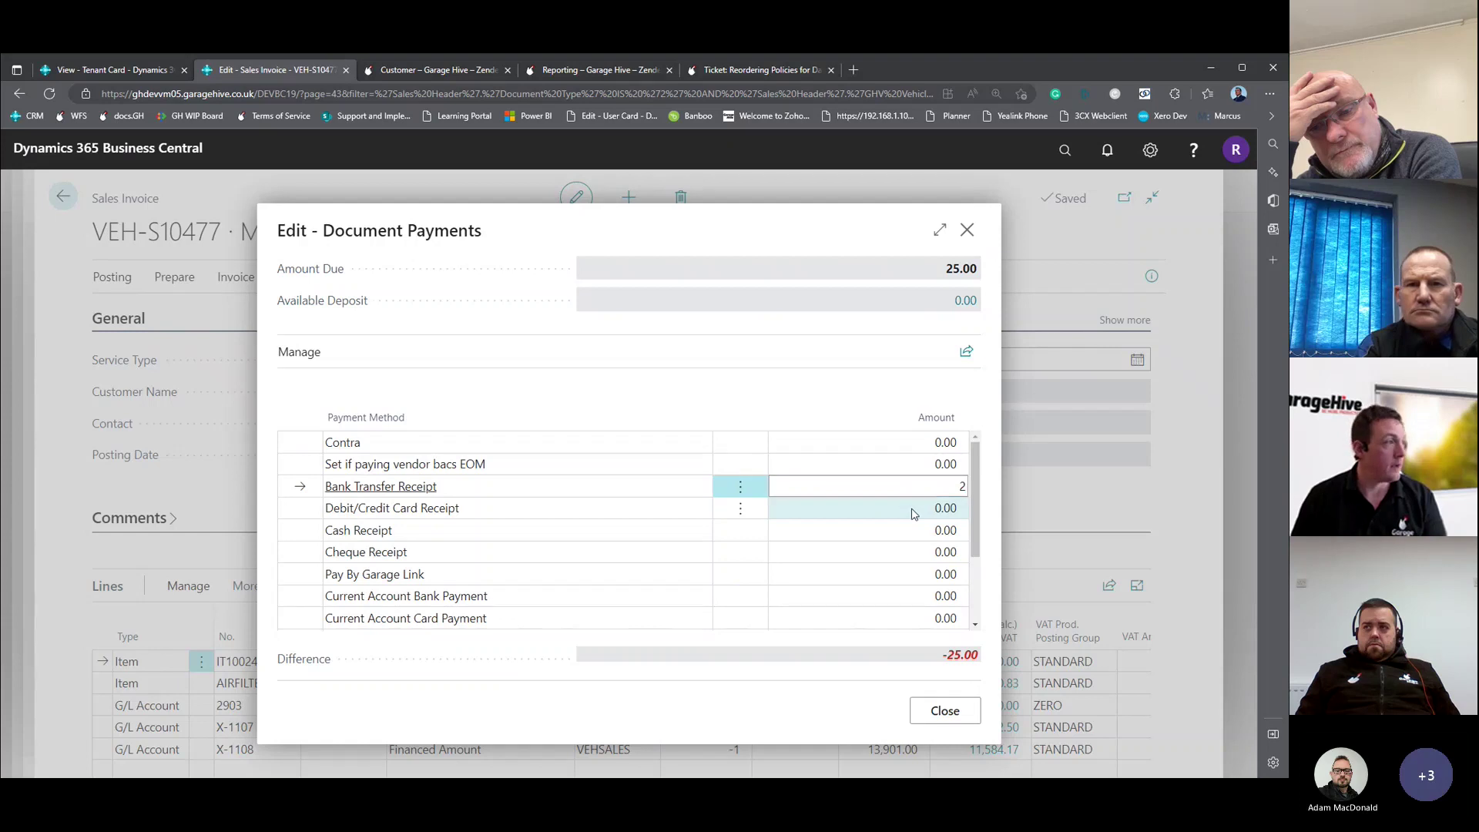
left_click(914, 509)
type("3")
left_click(918, 531)
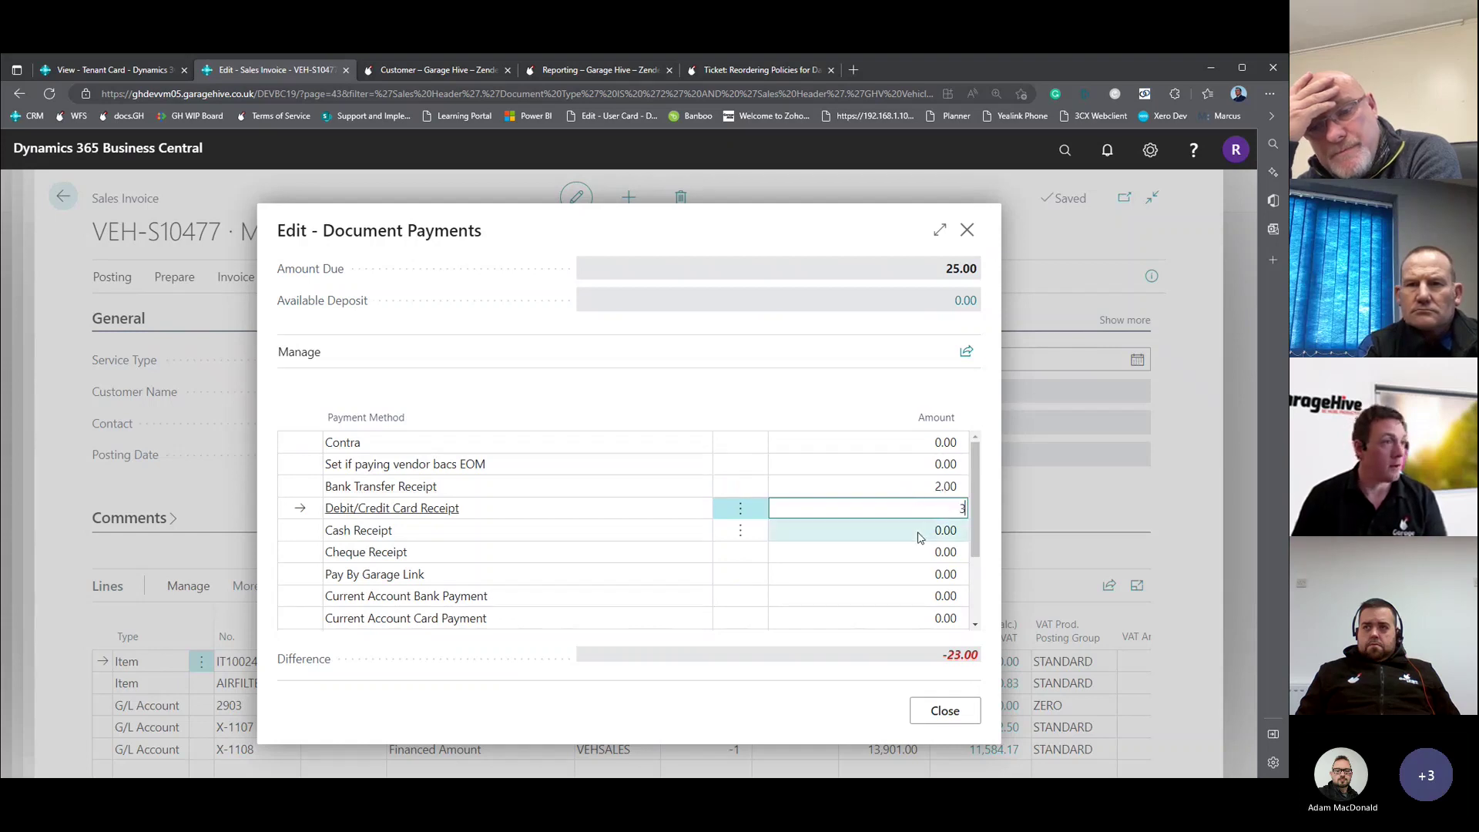
type("5")
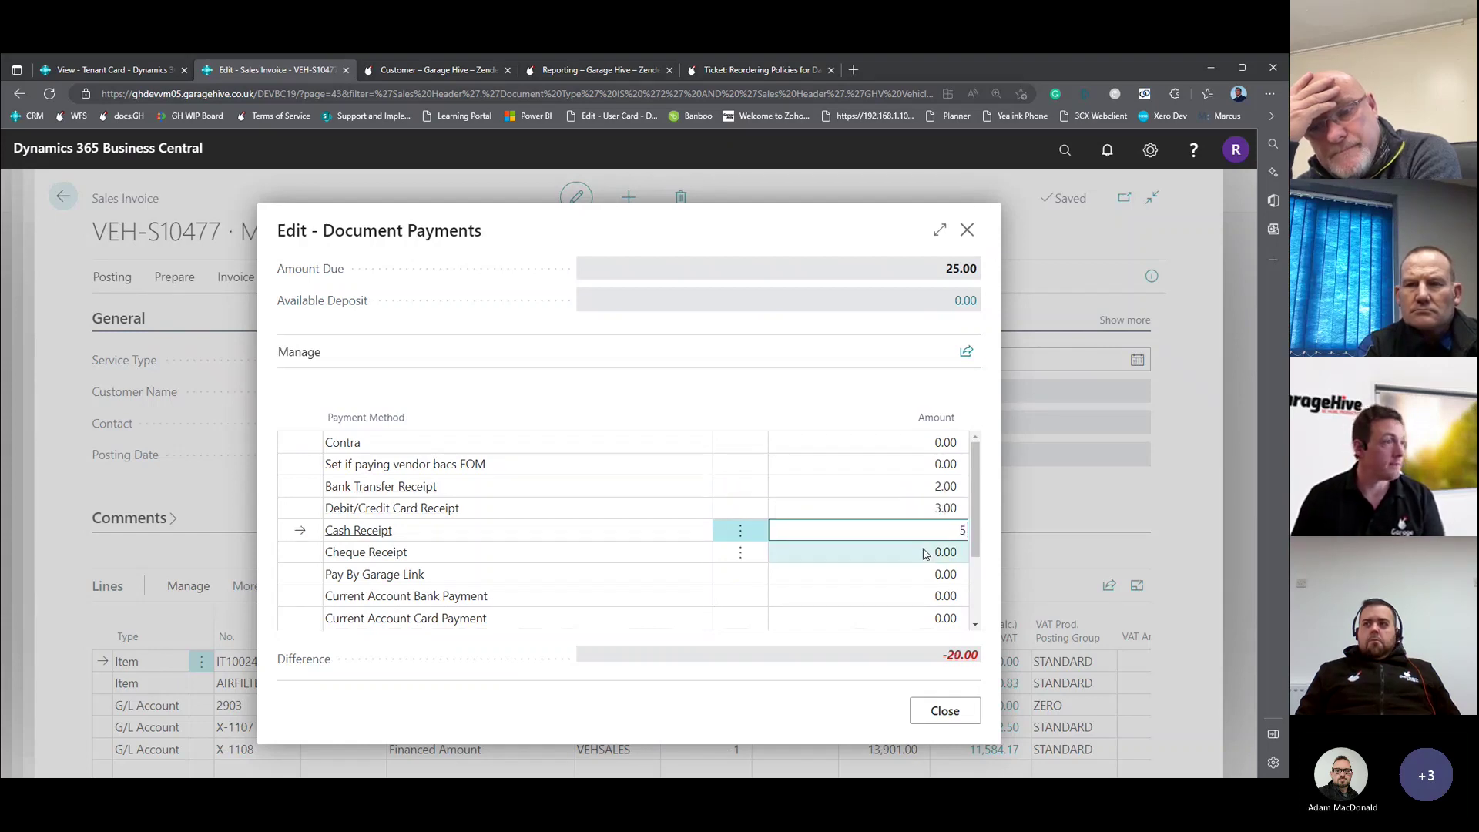
Set the Cheque Receipt amount to 10 and the Pay By Garage Link amount to 5, and close the document payments.
left_click(923, 551)
type("10")
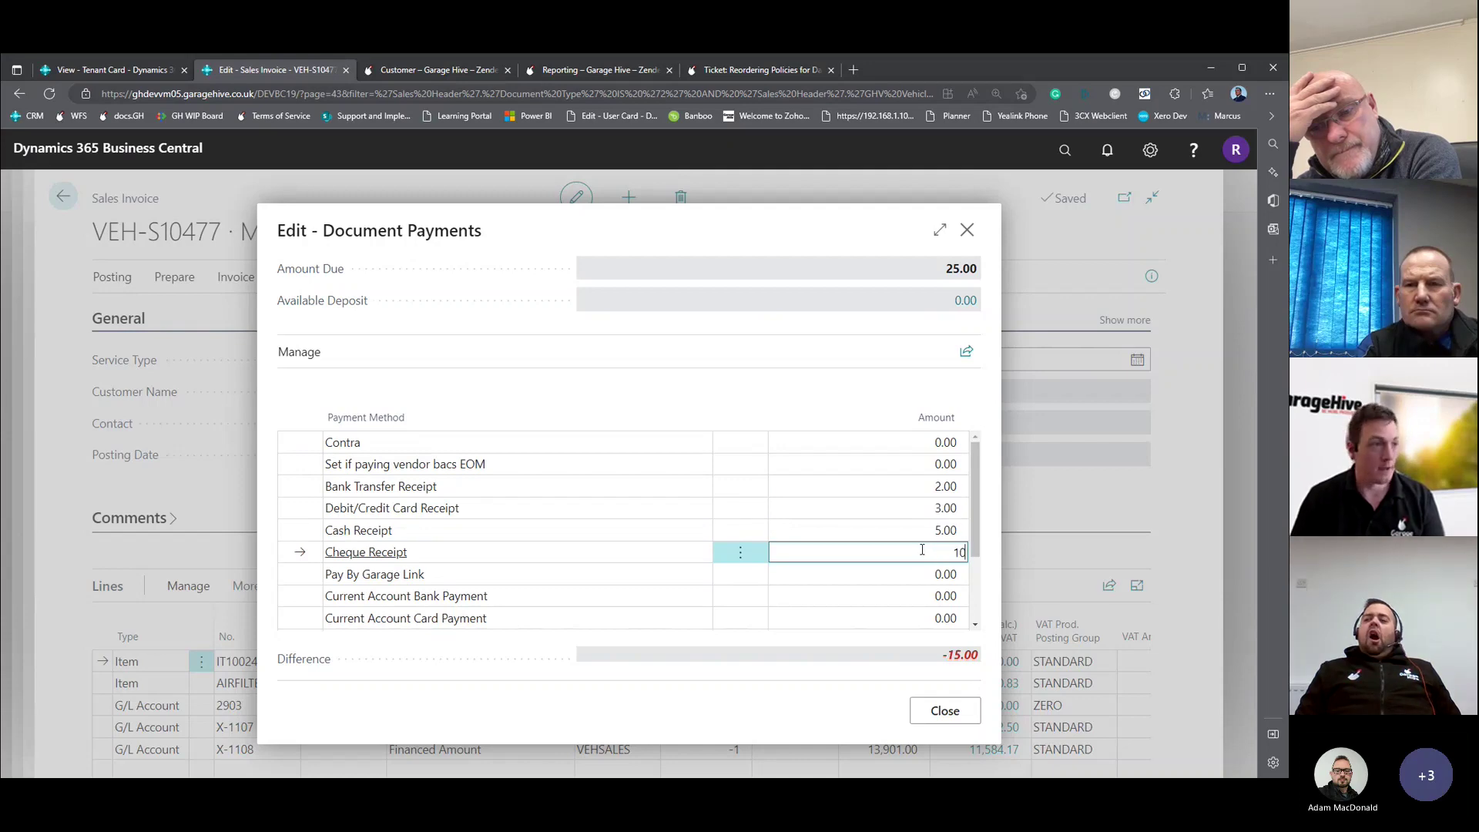
left_click(911, 574)
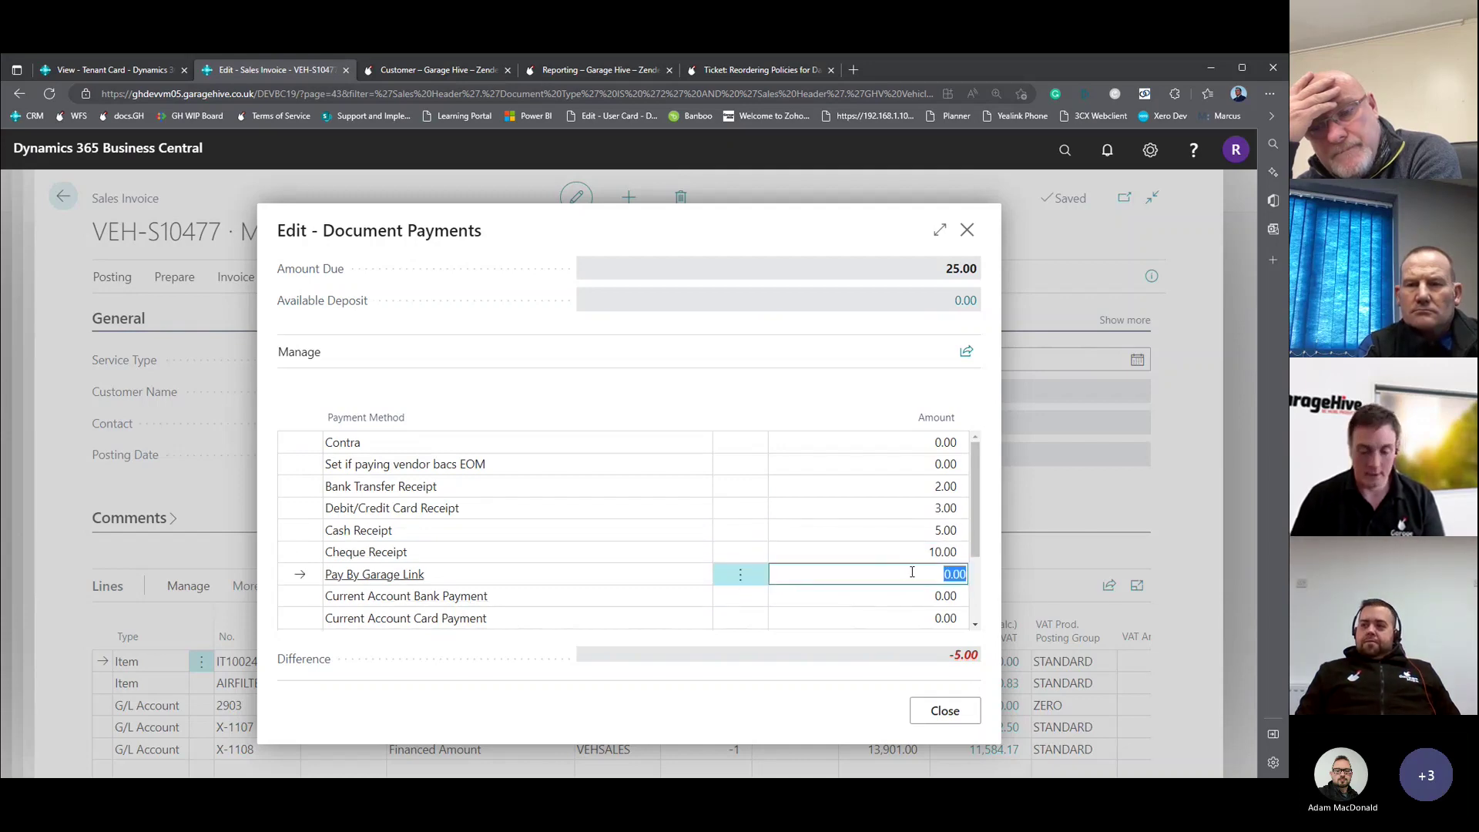
type("5")
left_click(937, 709)
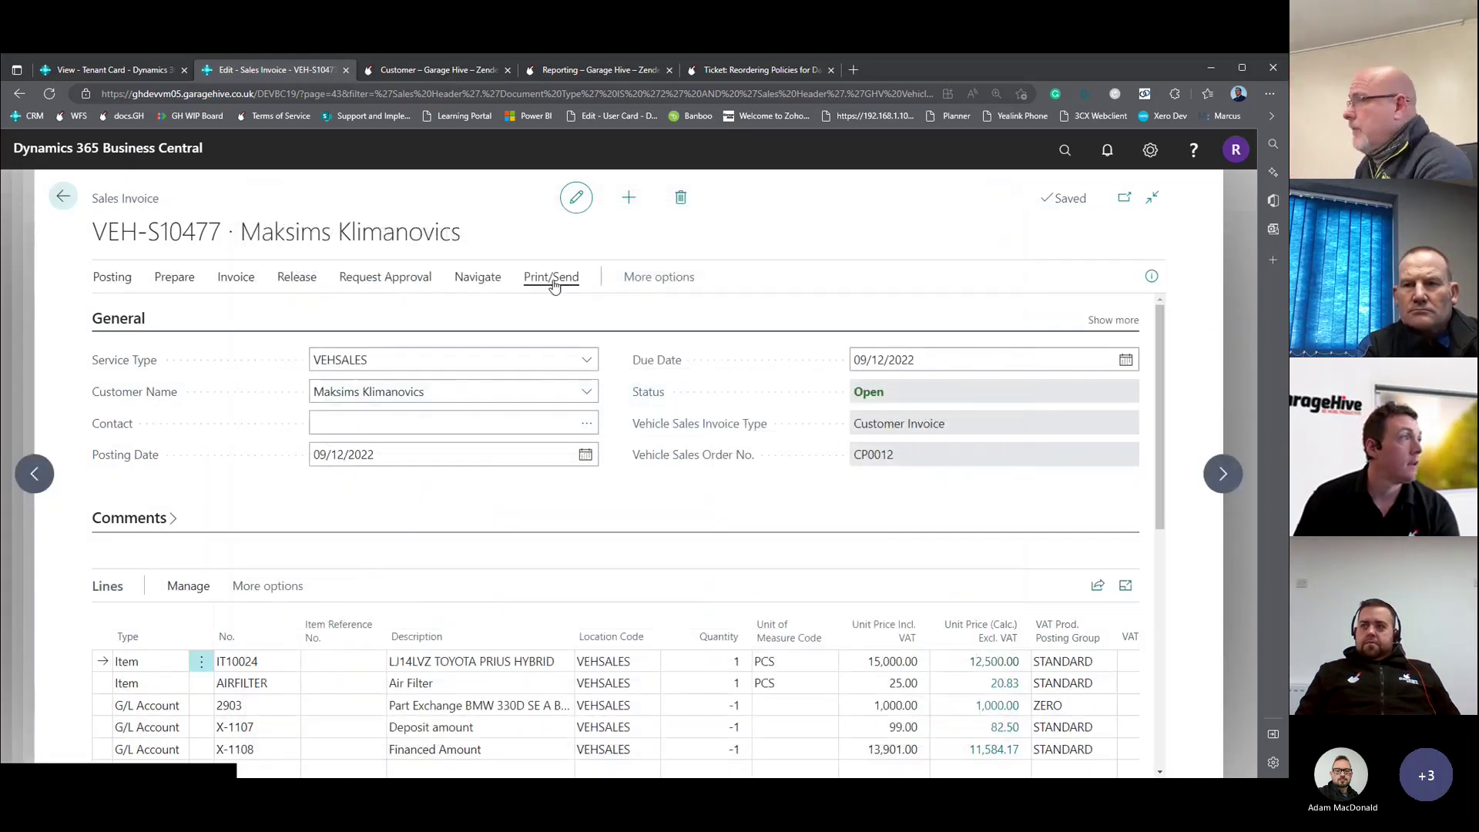
Preview the draft sales invoice again, examine how the split payments are listed under its total, and close the preview.
left_click(551, 277)
left_click(158, 312)
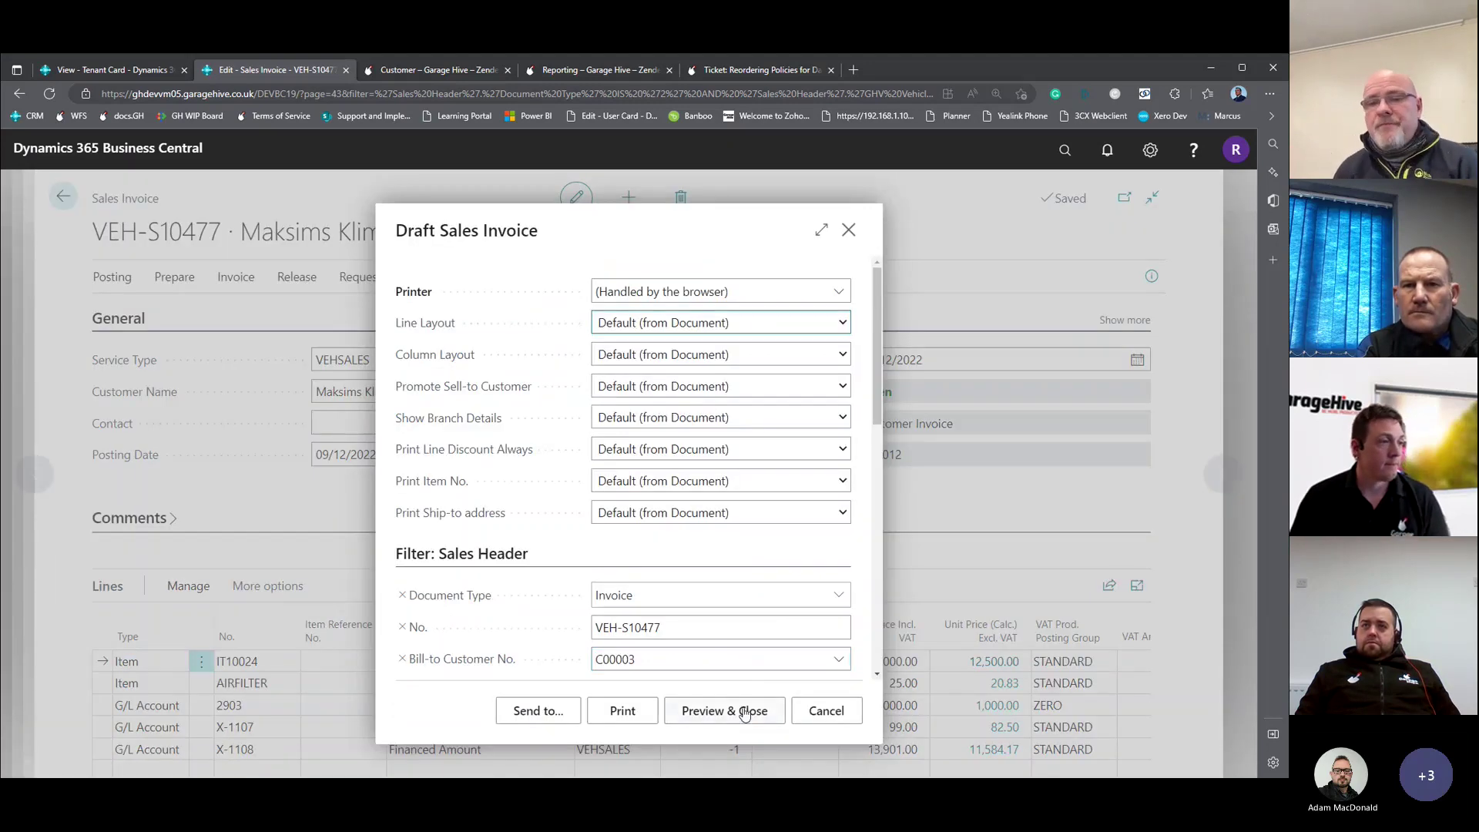
left_click(745, 710)
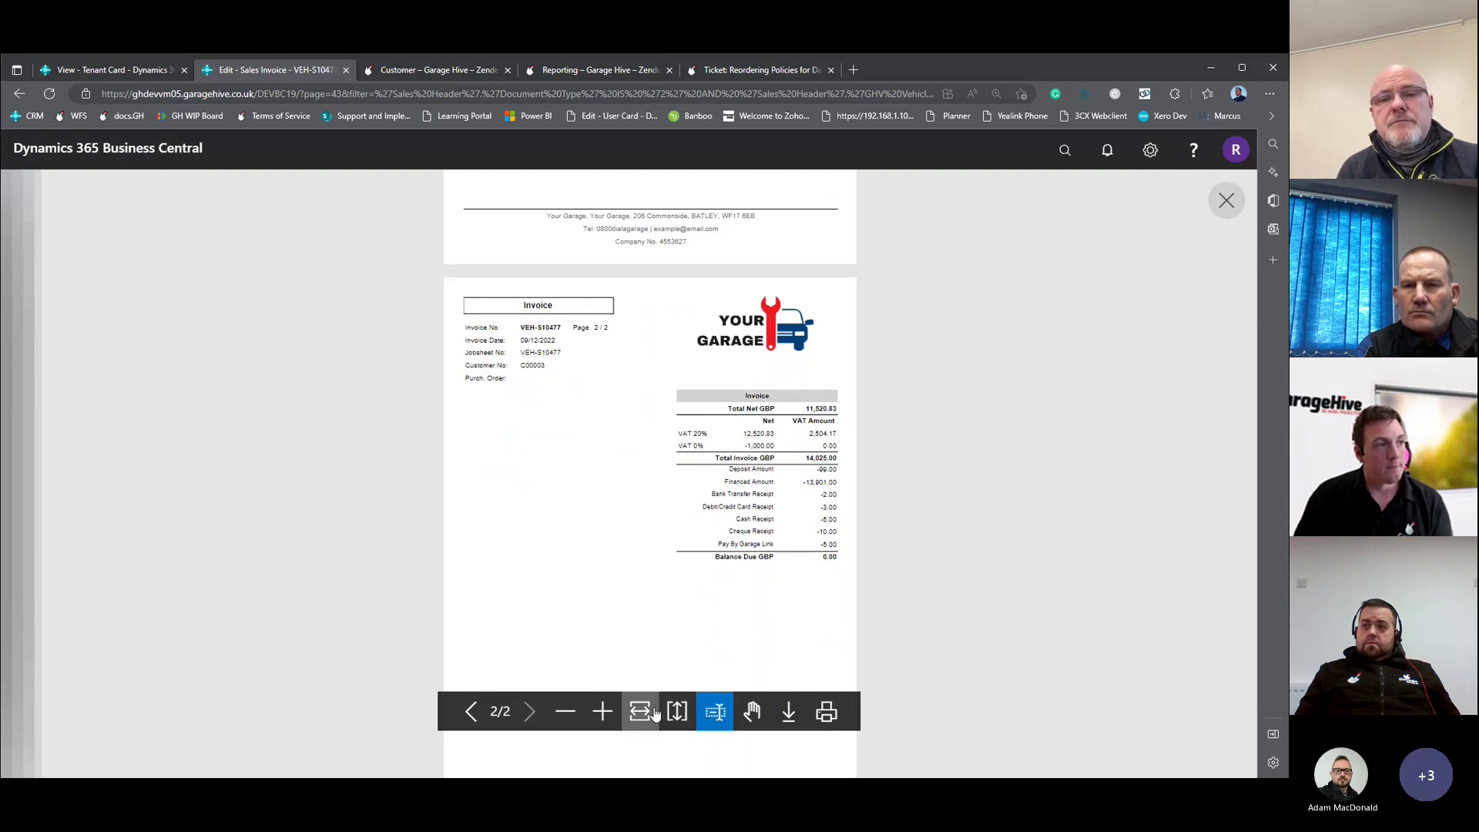
left_click(641, 712)
scroll(782, 547, "down", 4)
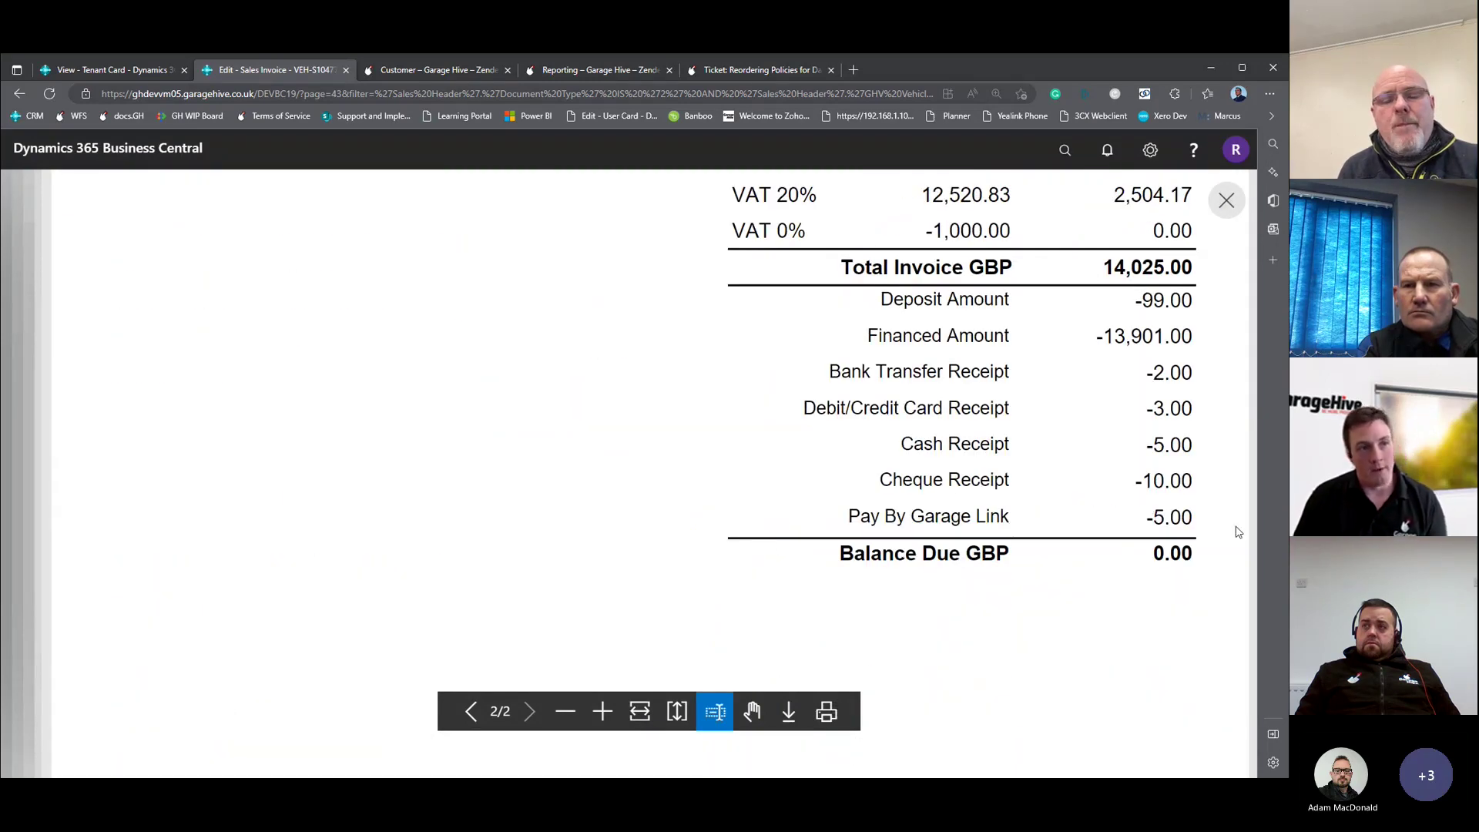
left_click_drag(1193, 522, 1056, 379)
left_click(1056, 379)
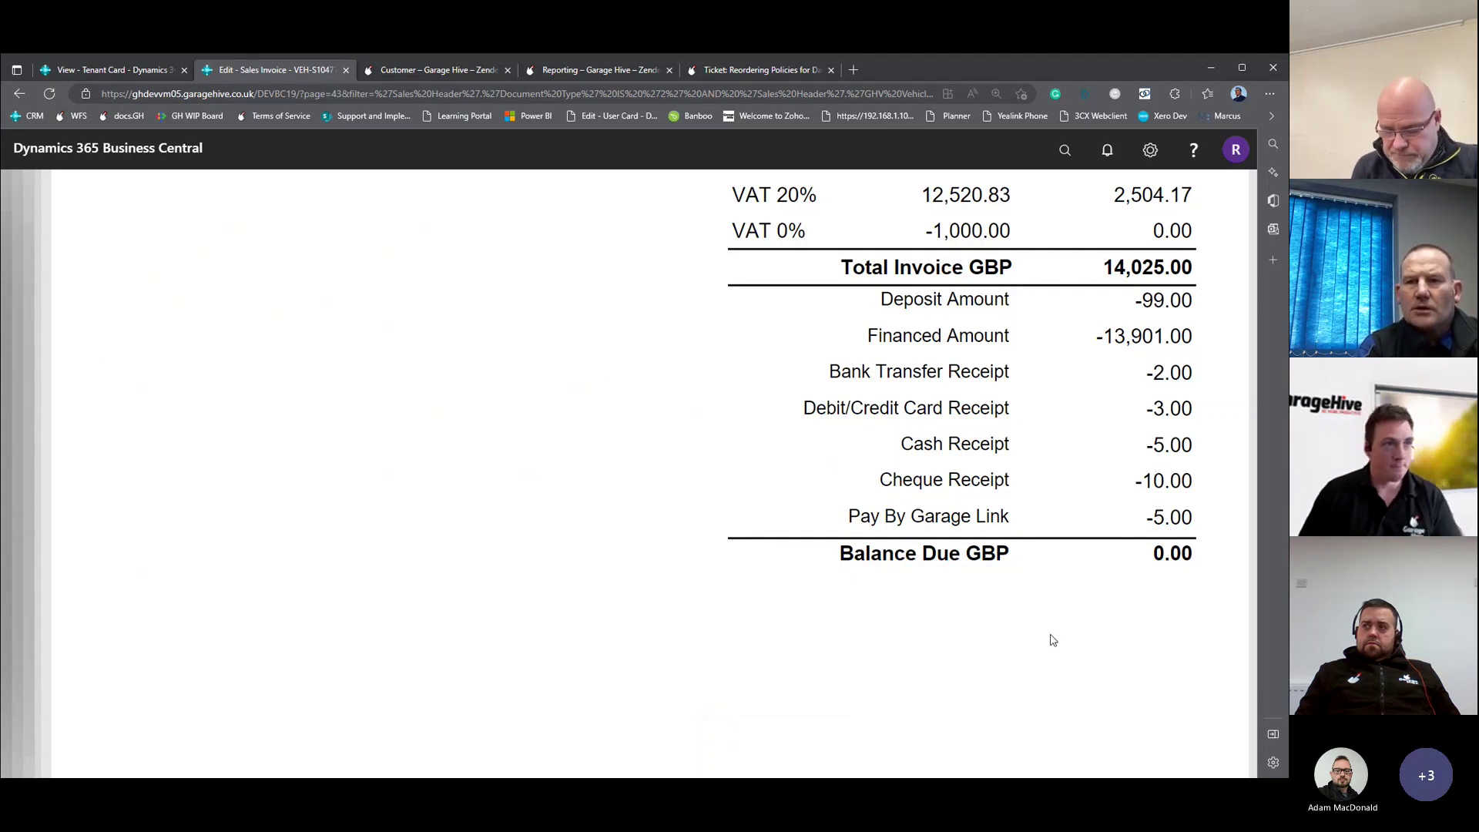
scroll(1052, 641, "up", 15)
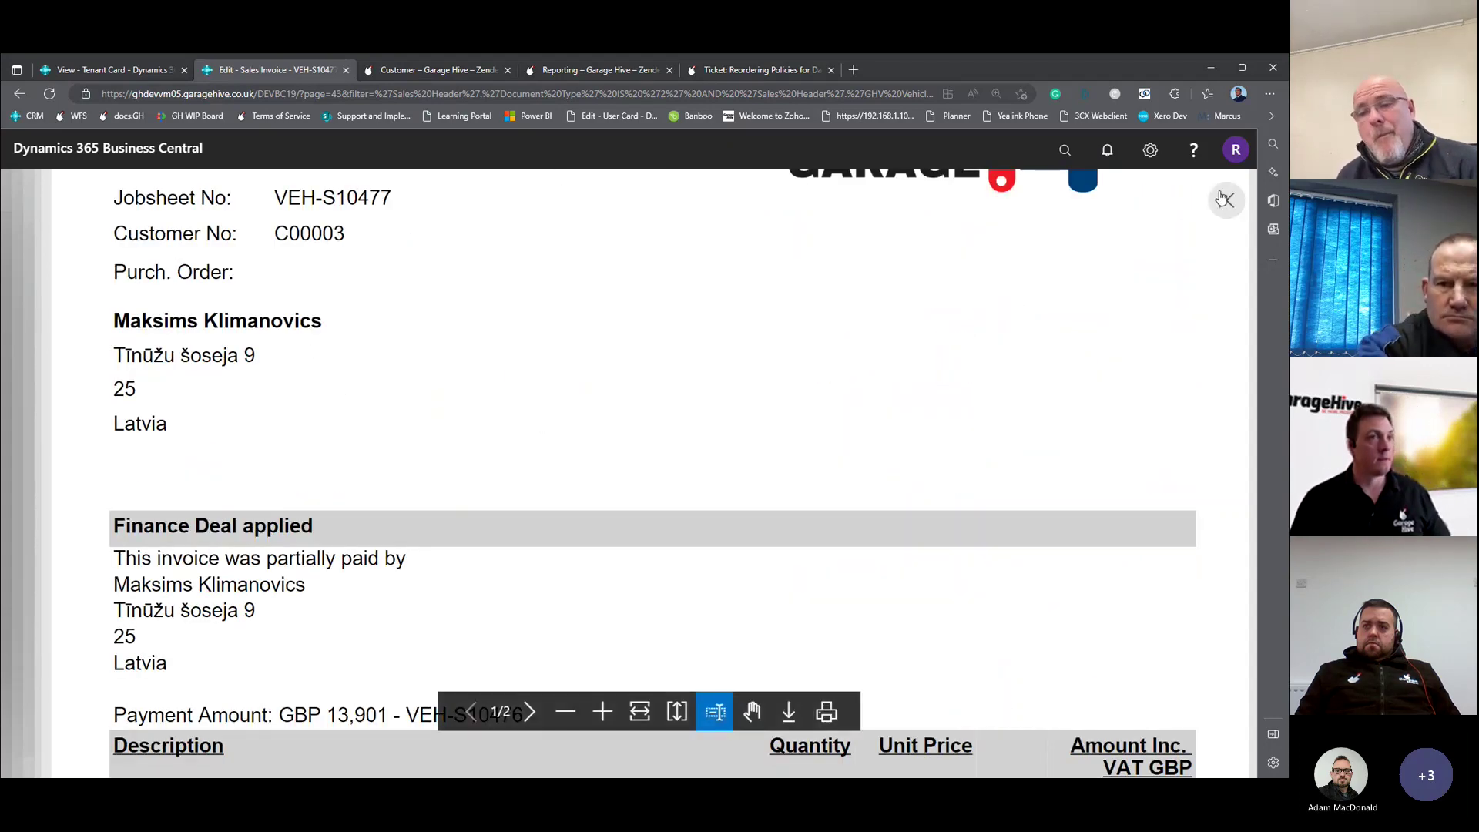
left_click(1222, 199)
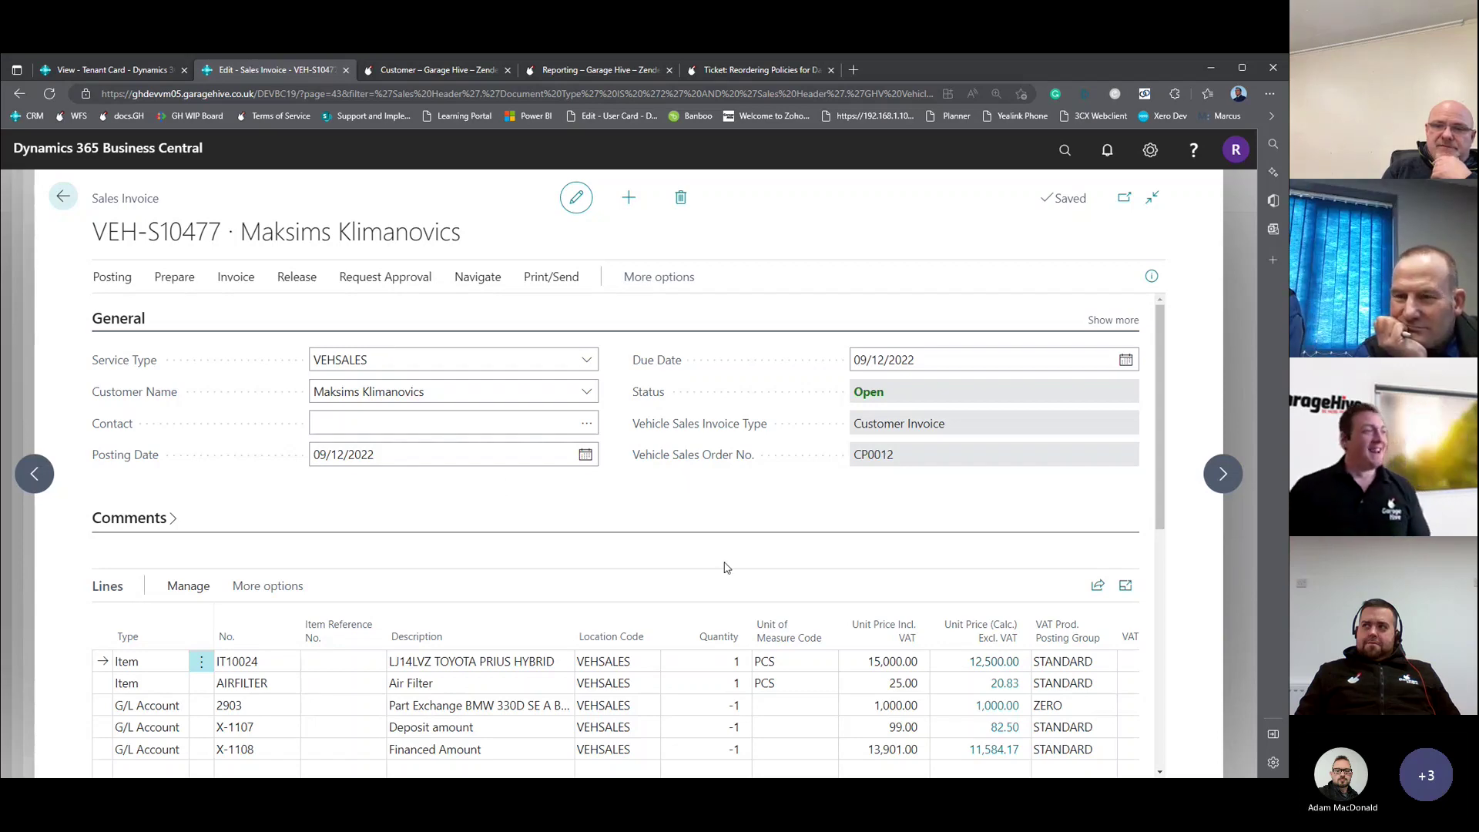
Leave the Customer Invoice without posting it and return to the vehicle sales order.
left_click(61, 198)
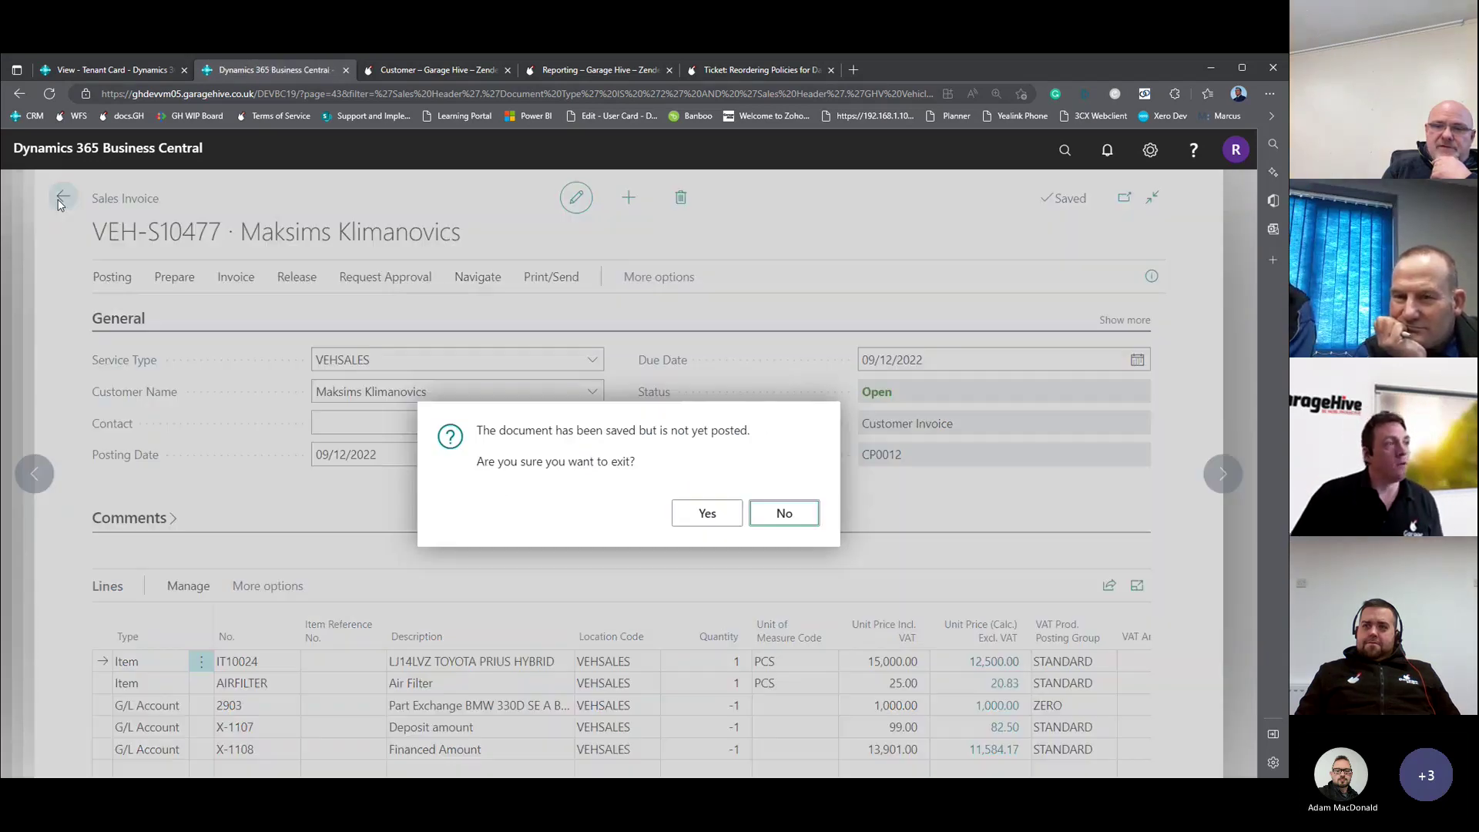
left_click(707, 515)
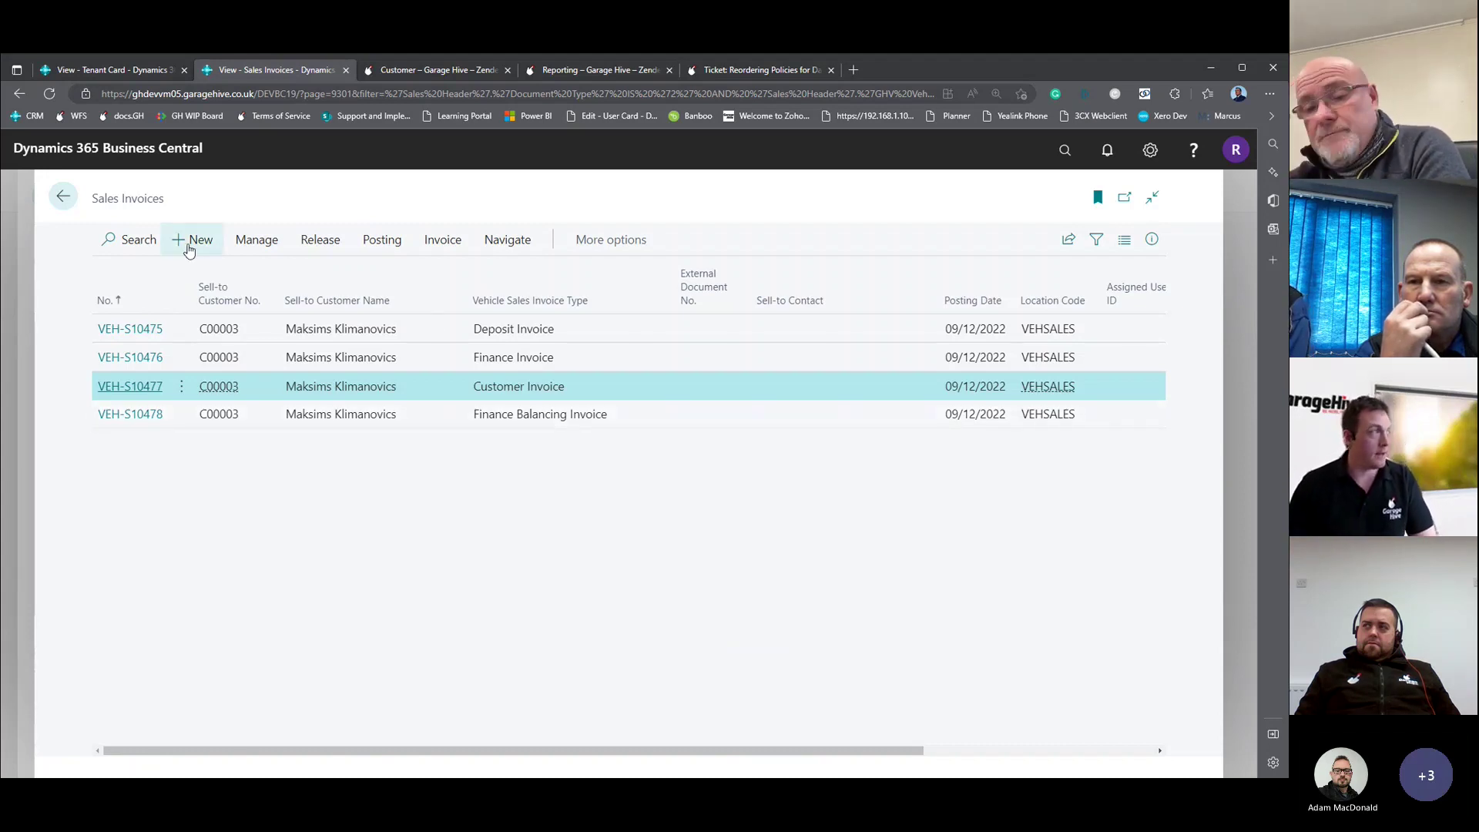
left_click(67, 210)
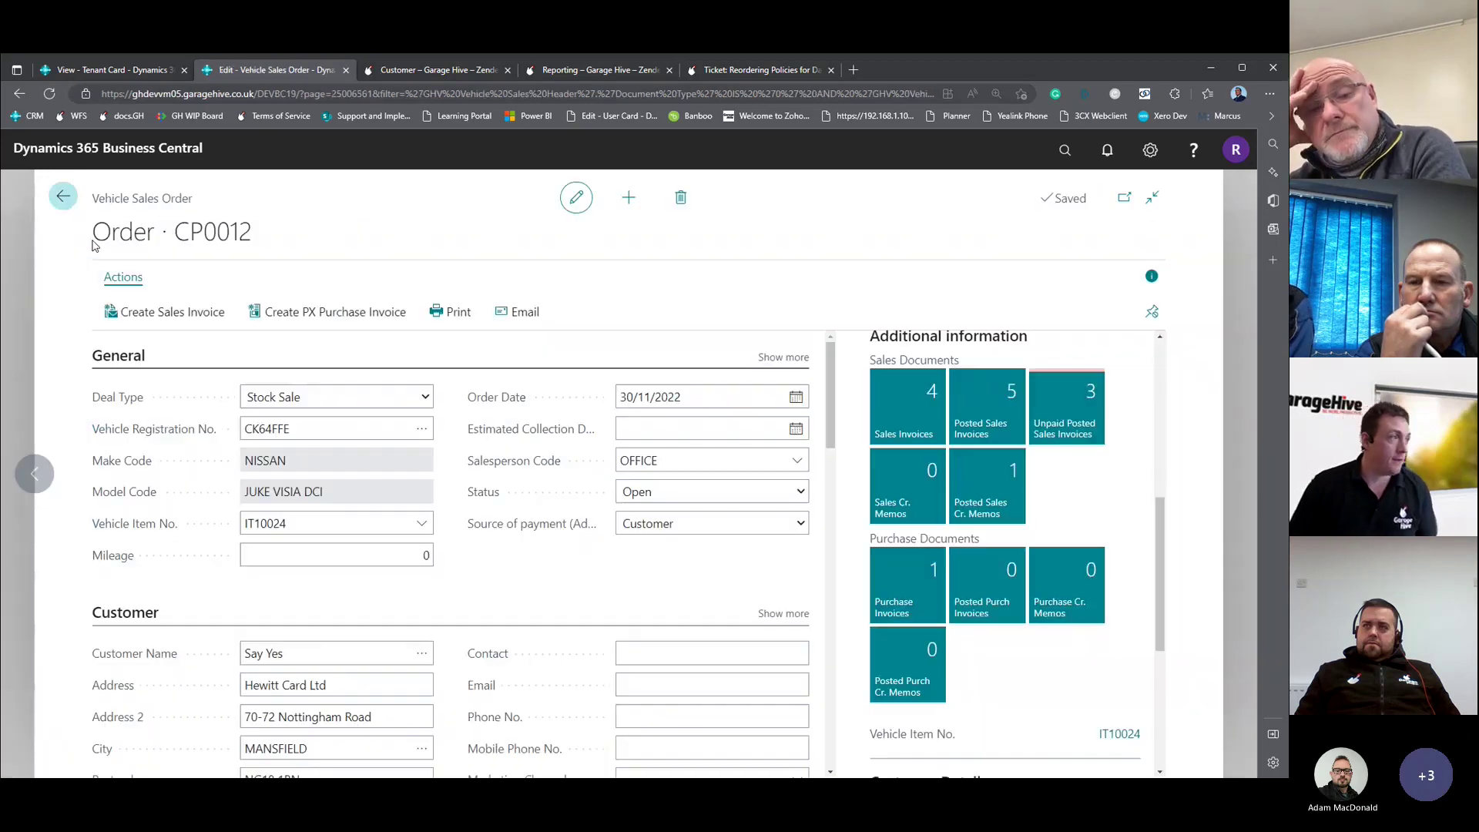
Open a print preview of the vehicle sales order and examine its vehicle price and part exchange details.
left_click(466, 326)
left_click(715, 674)
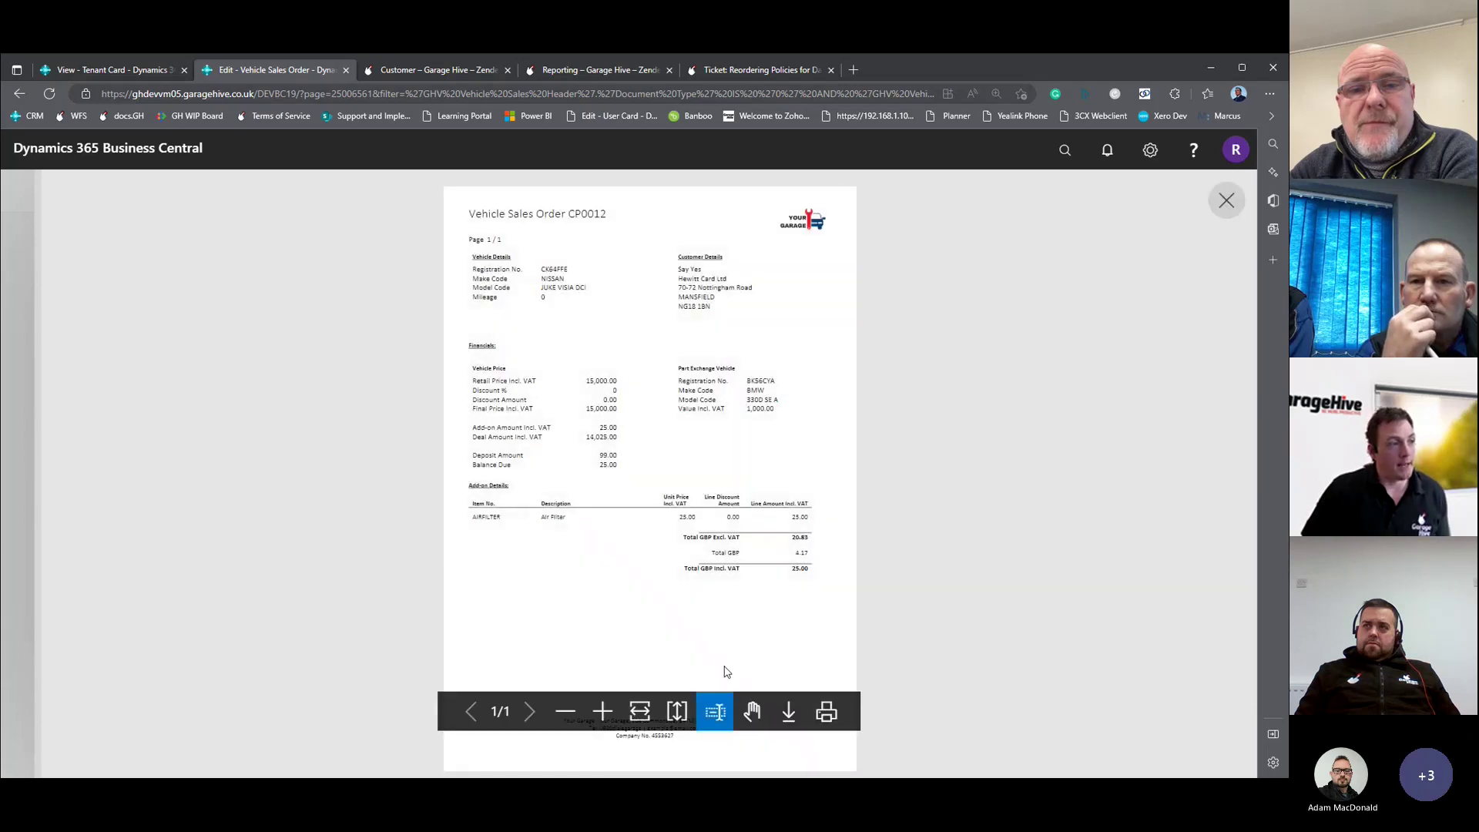
left_click(639, 712)
scroll(708, 579, "down", 4)
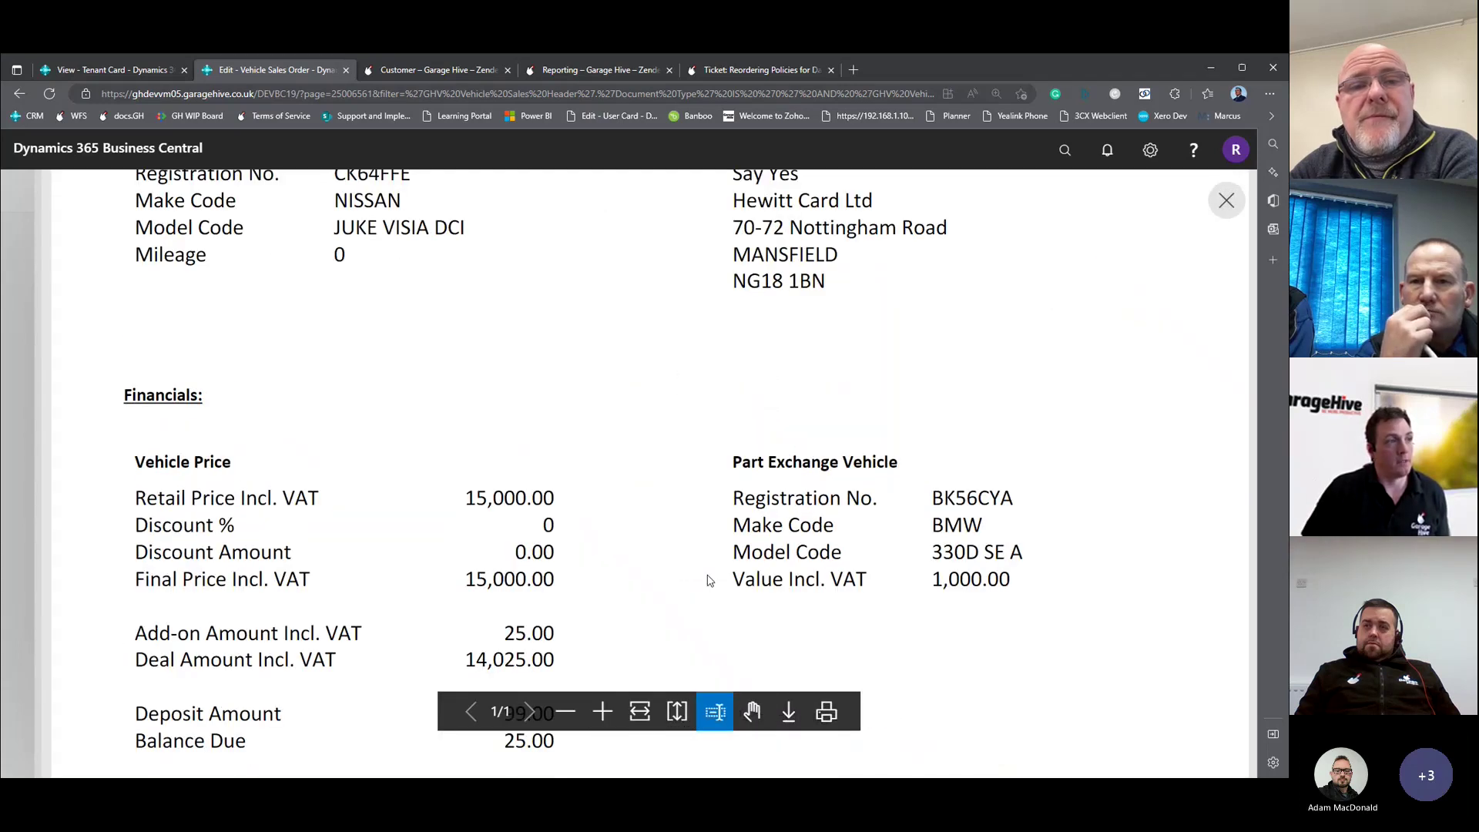
scroll(708, 579, "down", 4)
scroll(341, 399, "up", 3)
left_click_drag(177, 413, 444, 412)
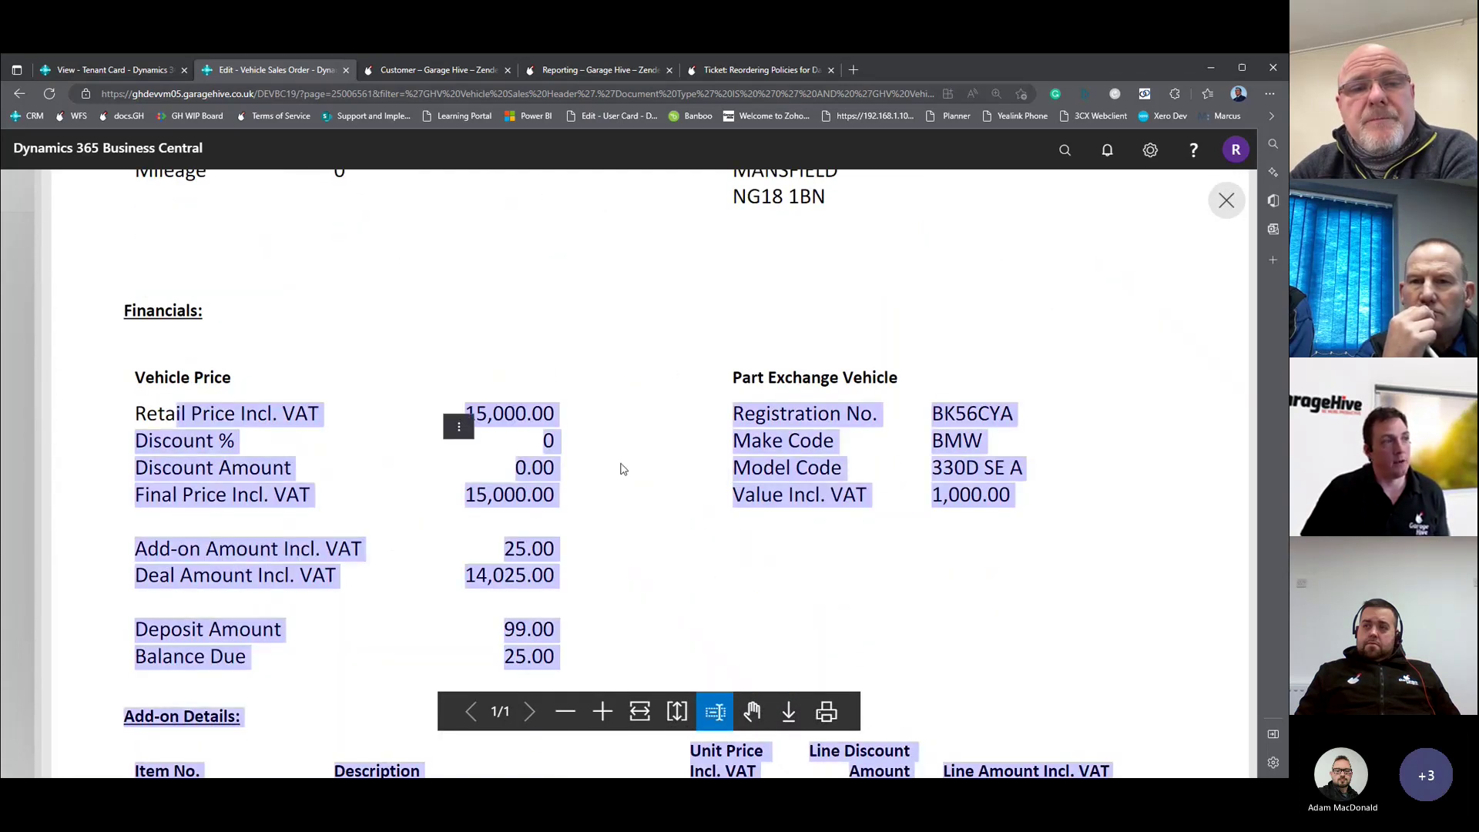
left_click(892, 456)
left_click_drag(1016, 498, 893, 452)
left_click(890, 448)
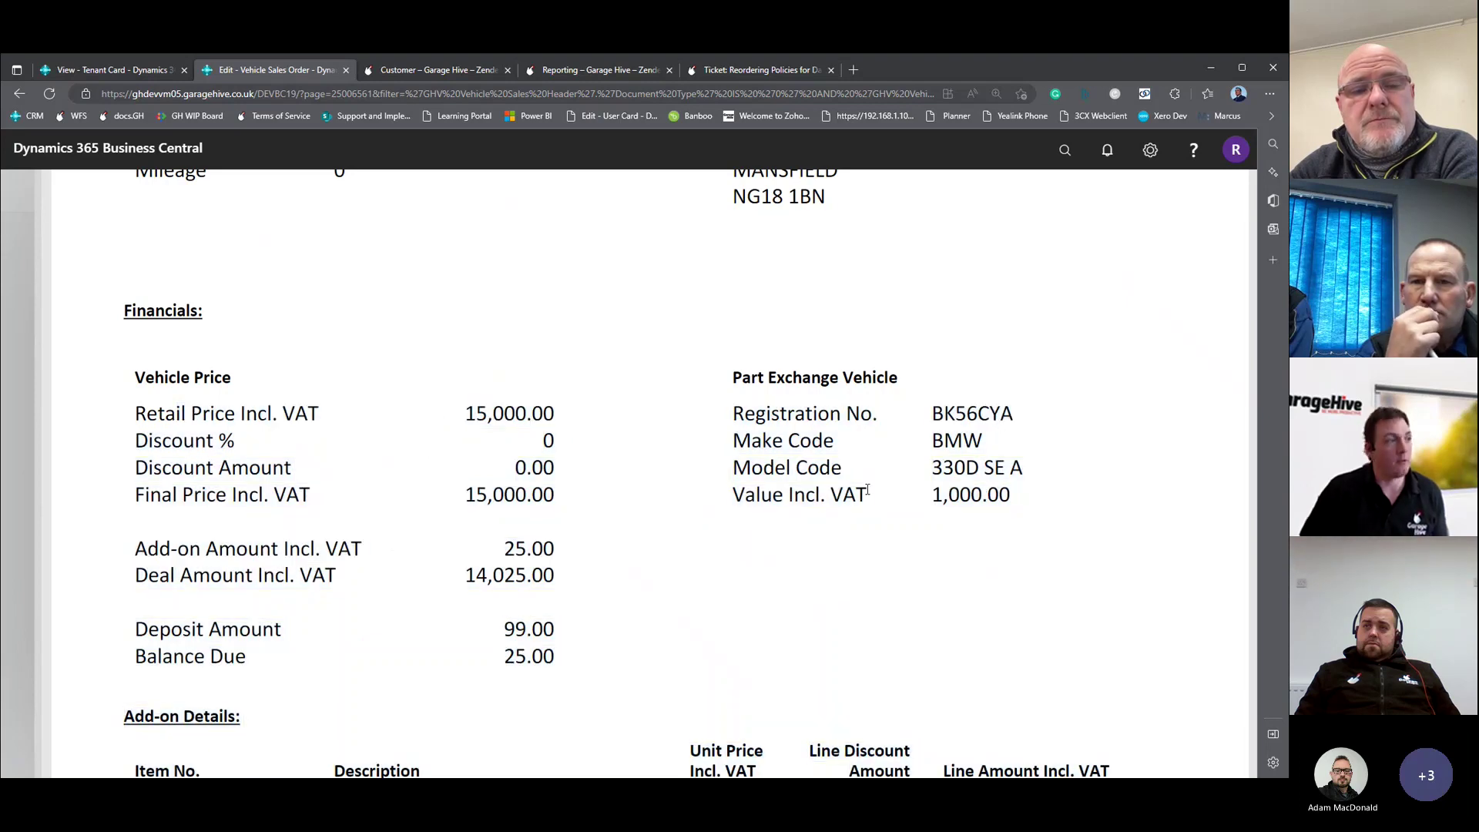
Examine the add-on details and totals in the sales order preview alongside its financials.
scroll(503, 420, "down", 2)
scroll(1033, 624, "down", 5)
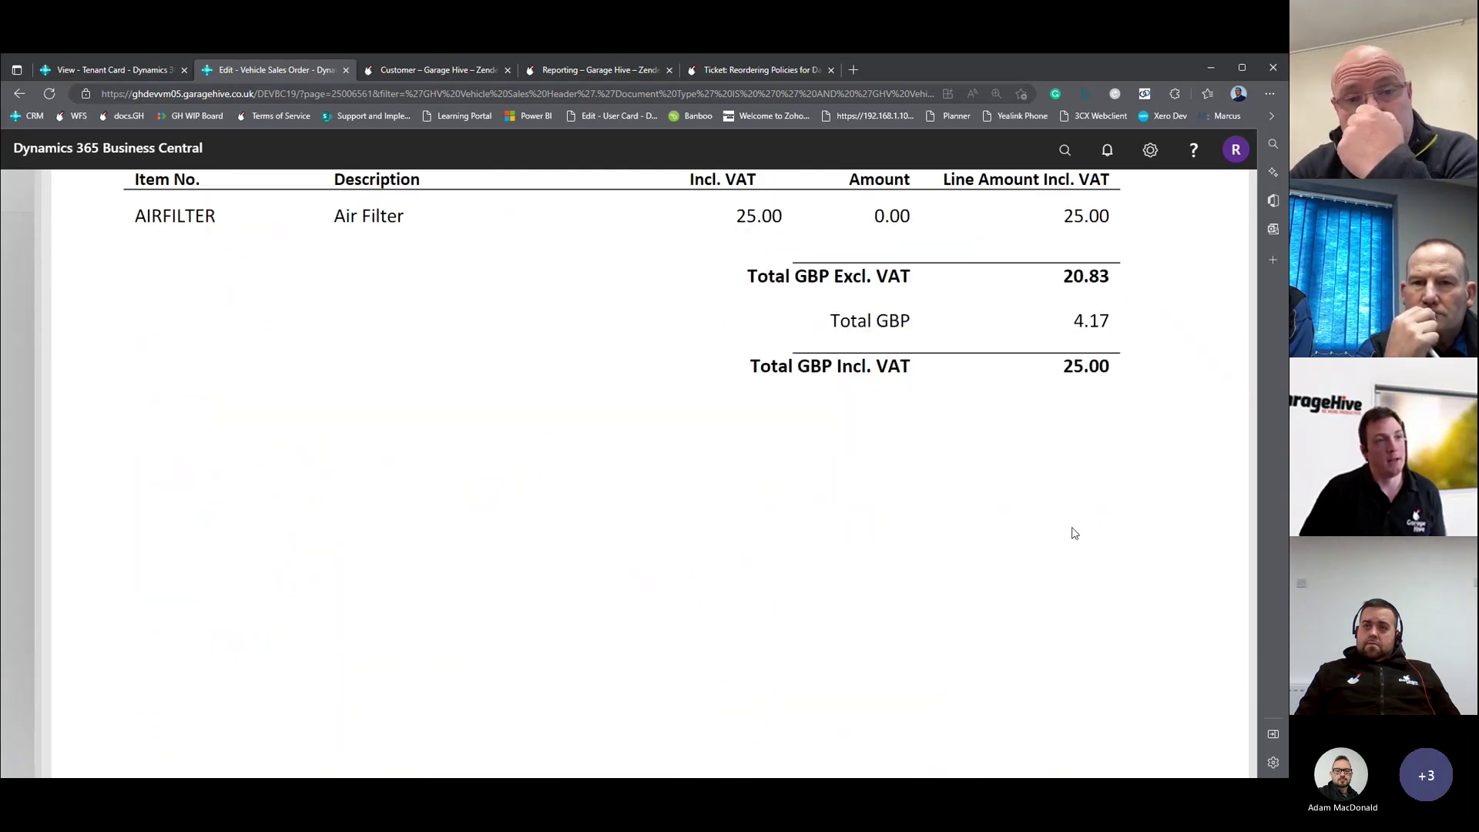
scroll(987, 528, "up", 7)
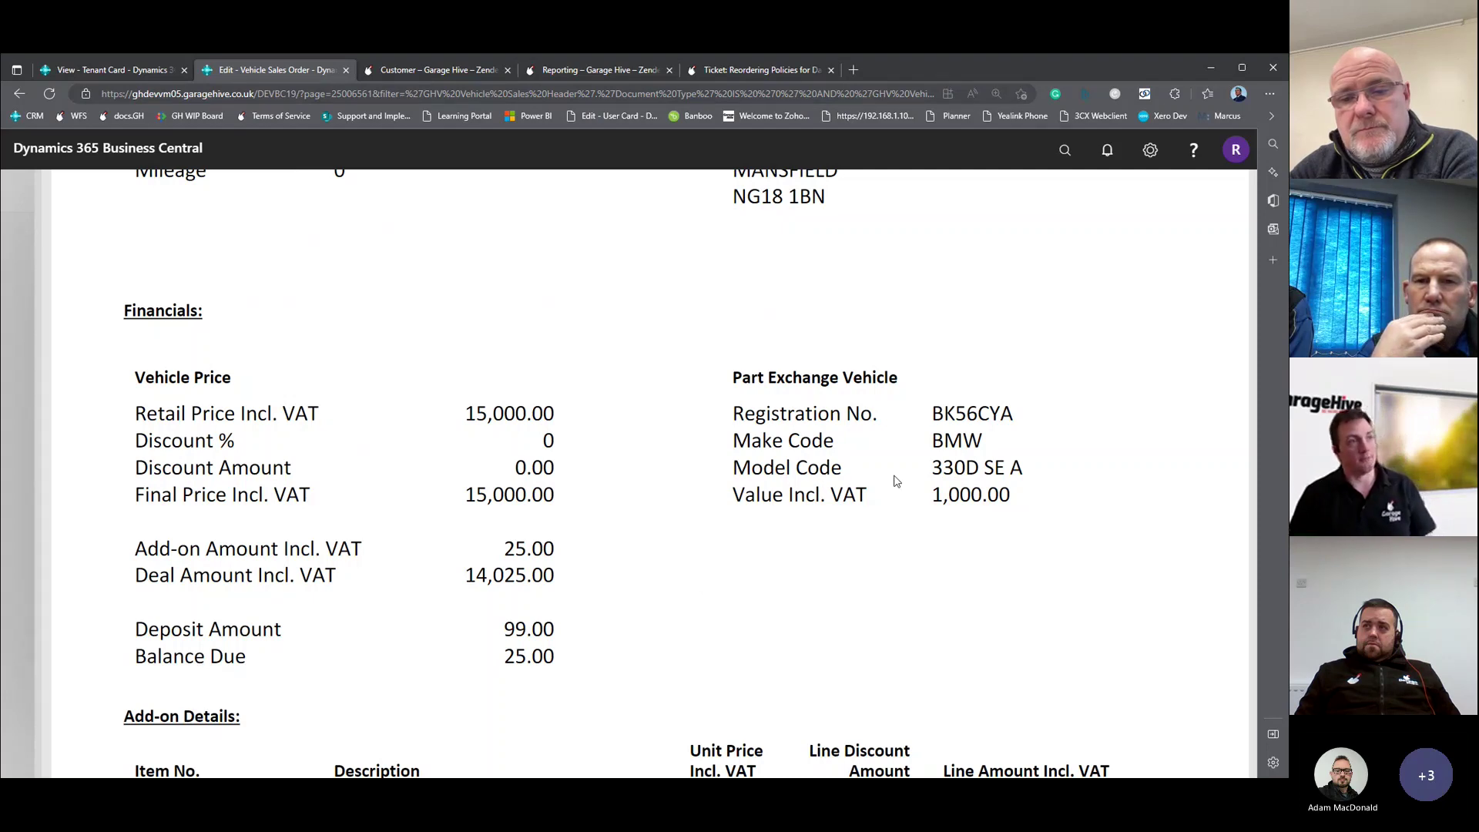
key("ctrl+0")
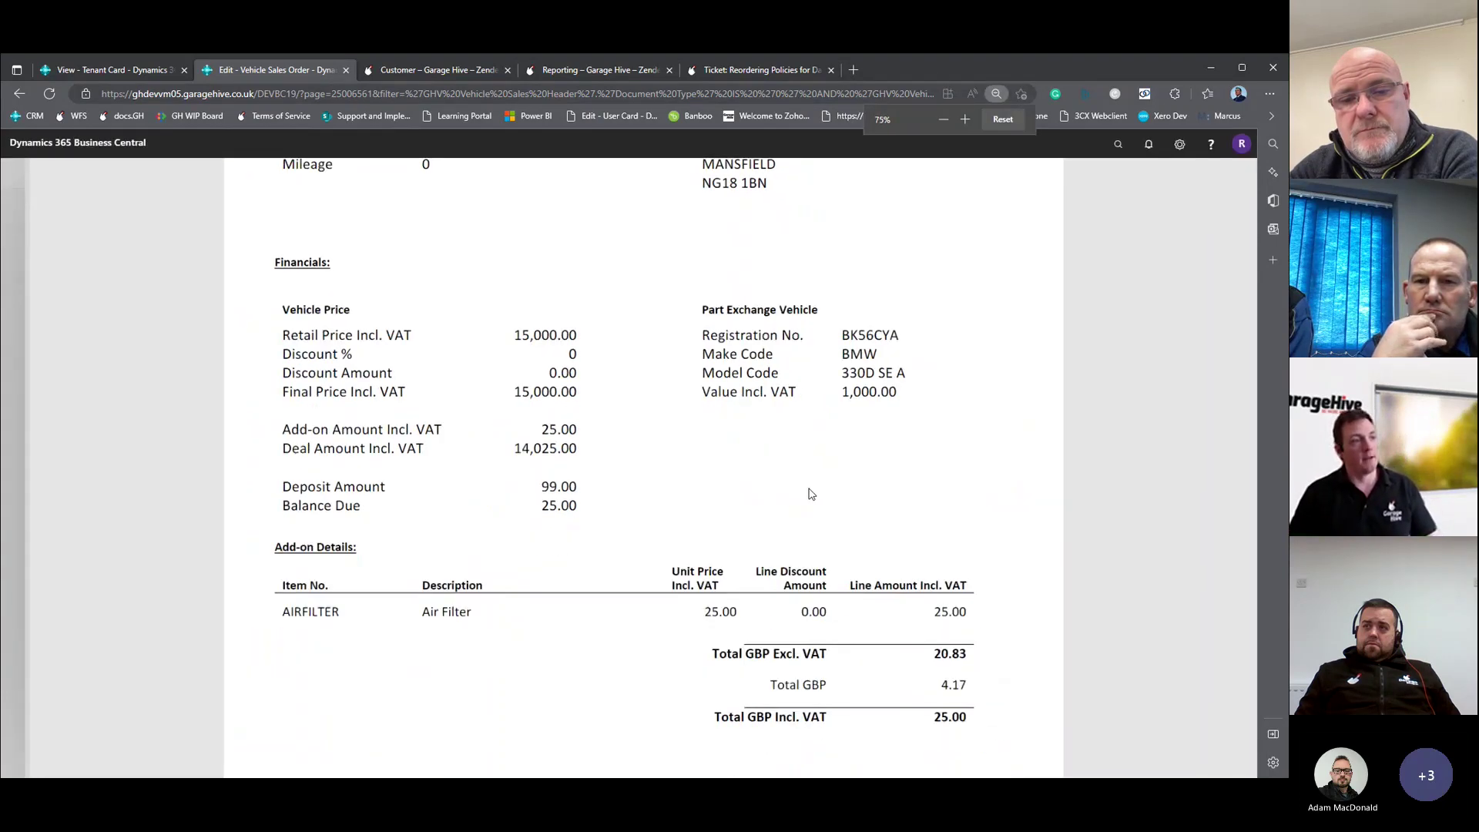
Examine the full page of the vehicle sales order preview, from its totals back to the vehicle and customer details, and close it.
scroll(811, 489, "down", 4)
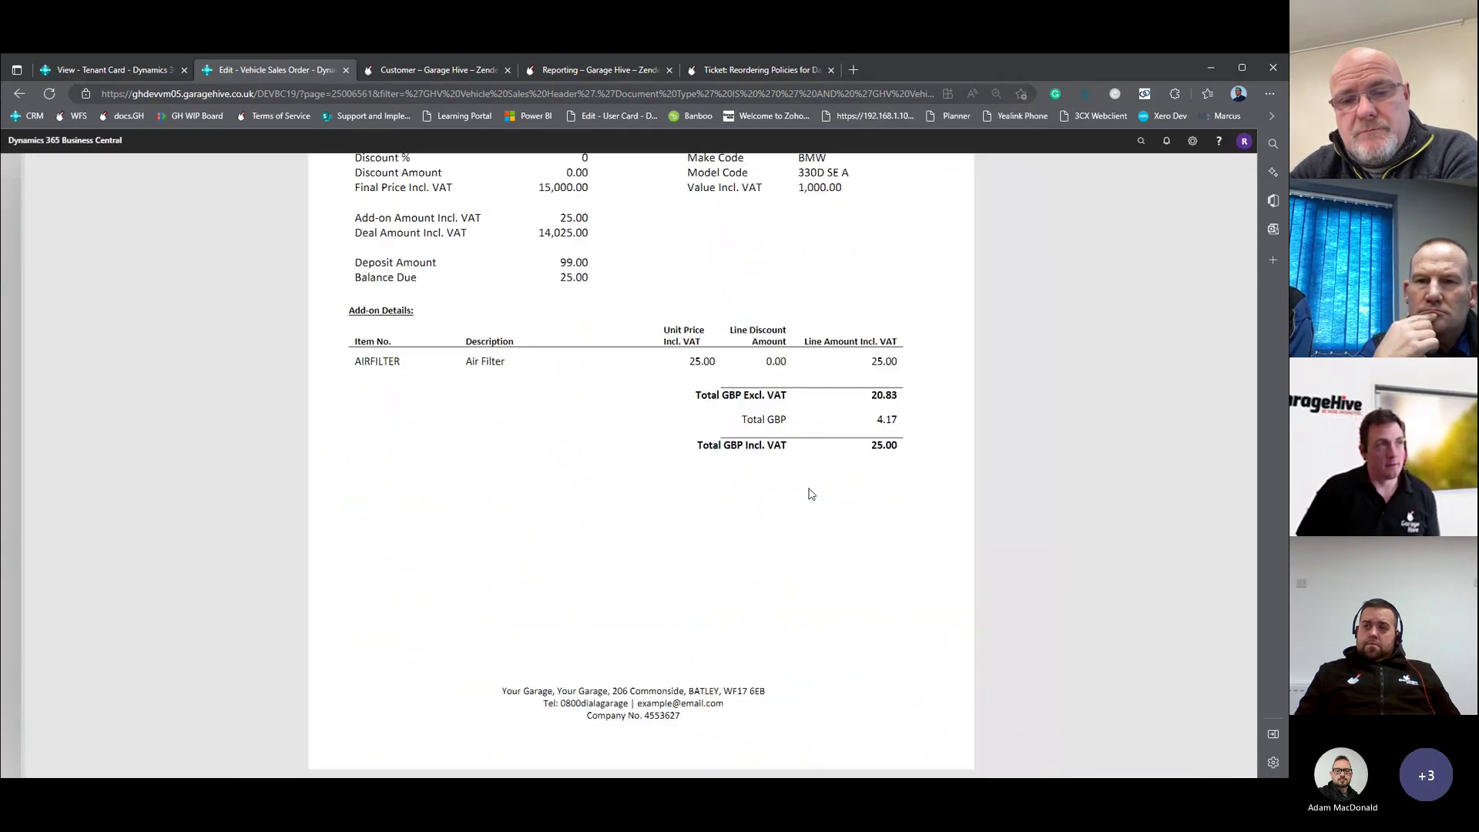
scroll(812, 493, "up", 4)
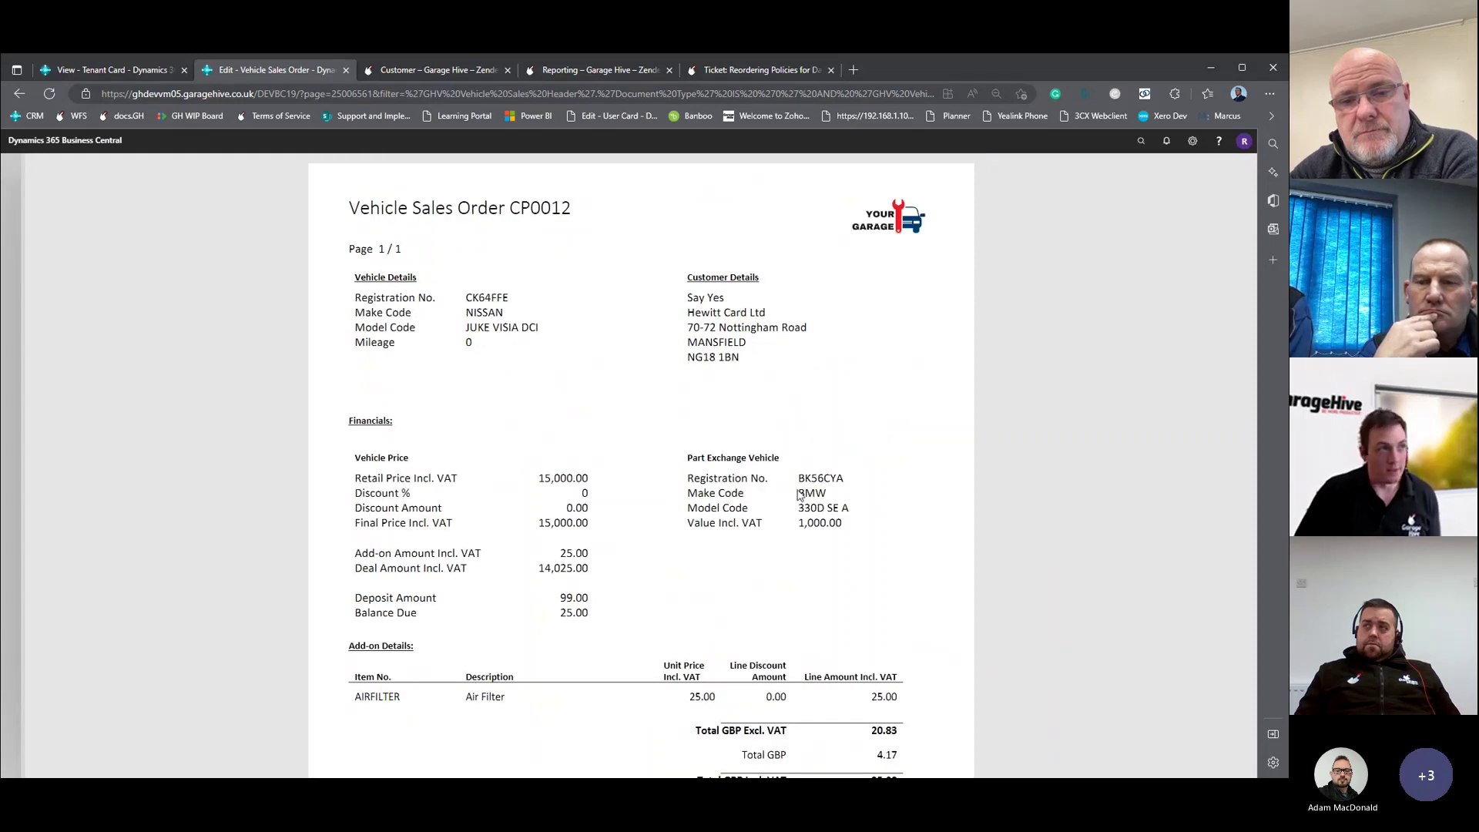
mouse_move(1116, 224)
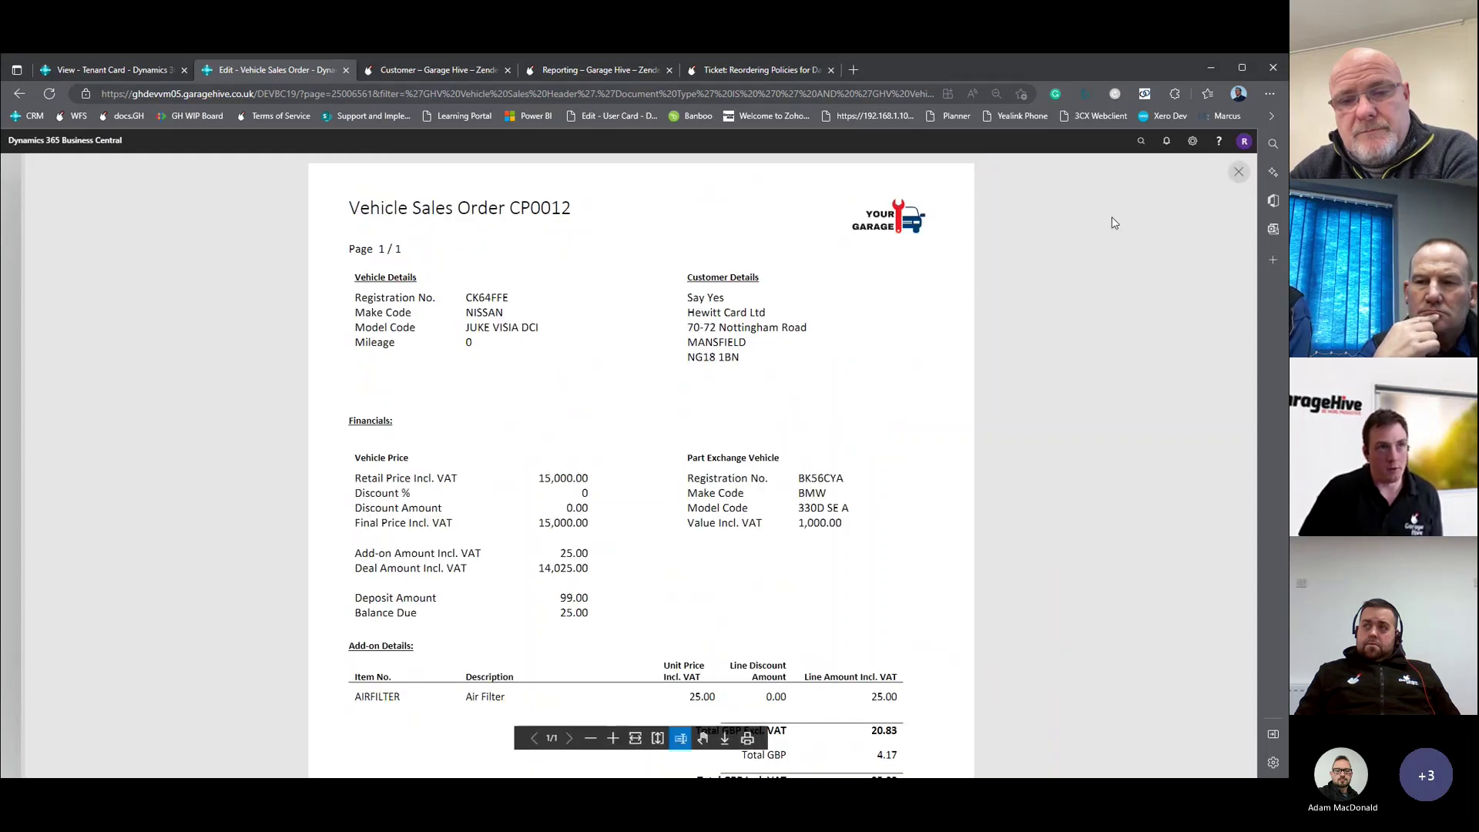
left_click(1238, 174)
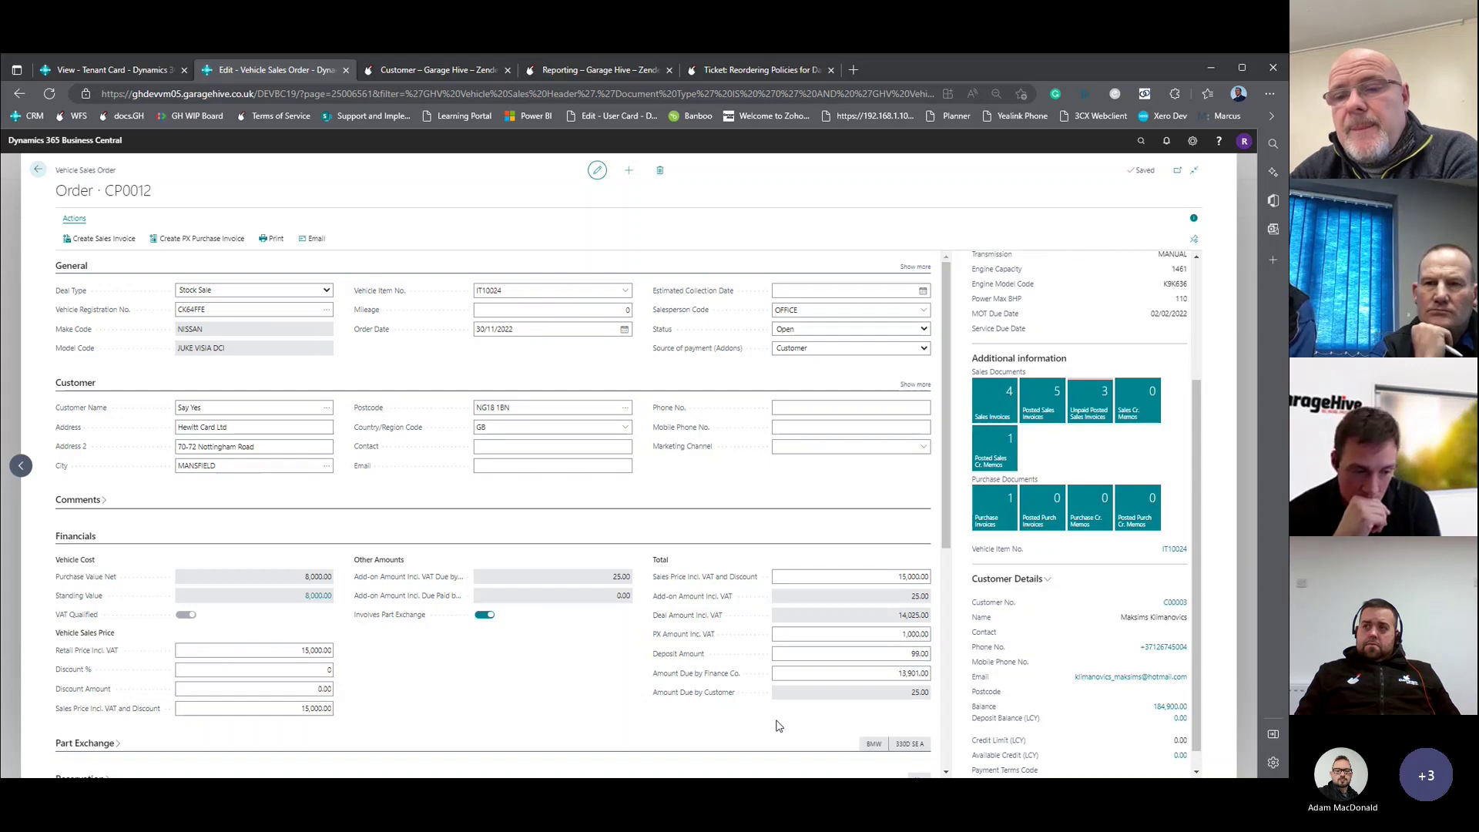
Expand the order's Part Exchange details and reset them by switching Involves Part Exchange off and on again.
scroll(604, 665, "down", 5)
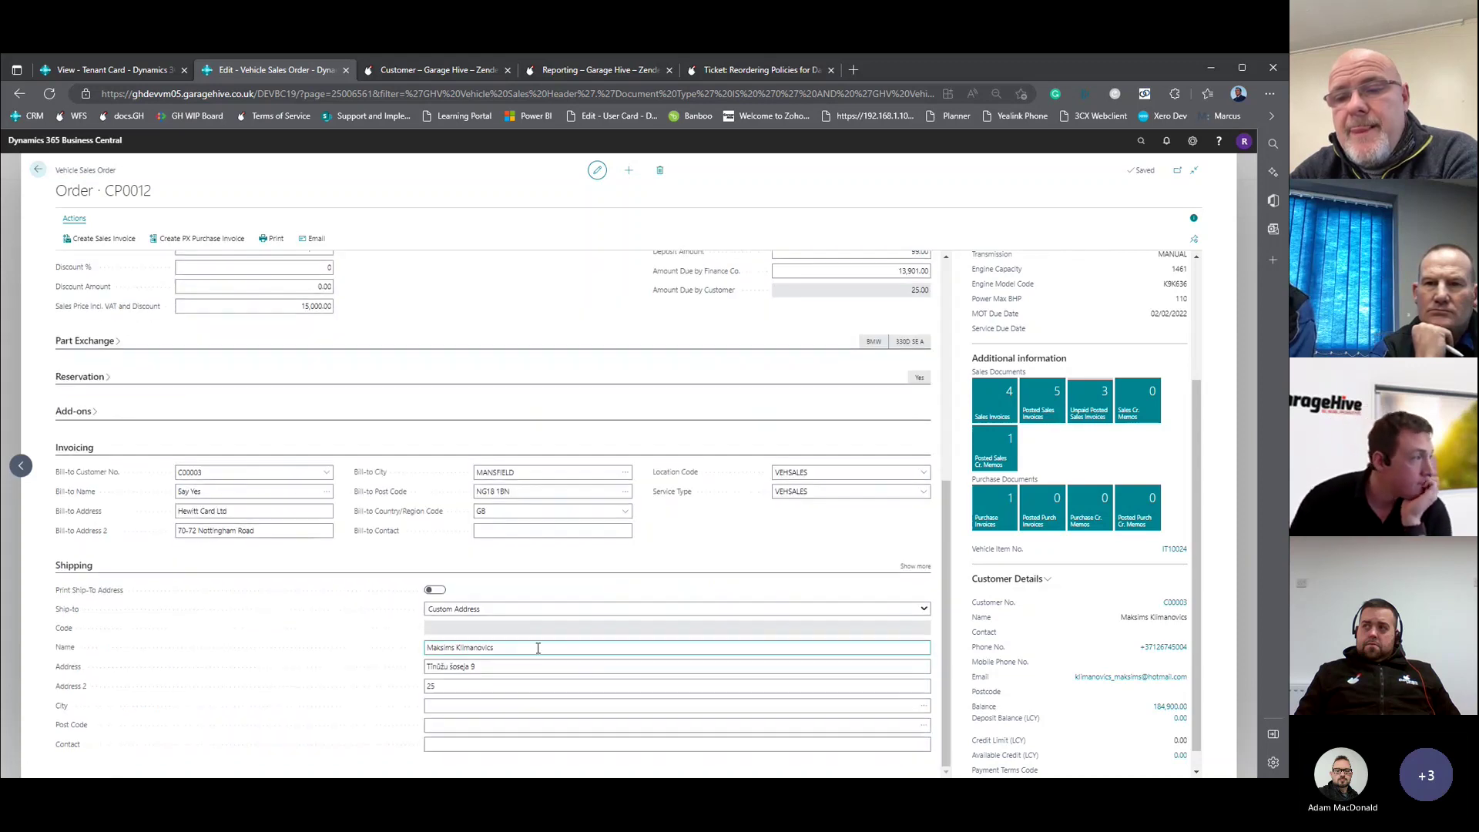
left_click(83, 345)
key("ctrl+plus")
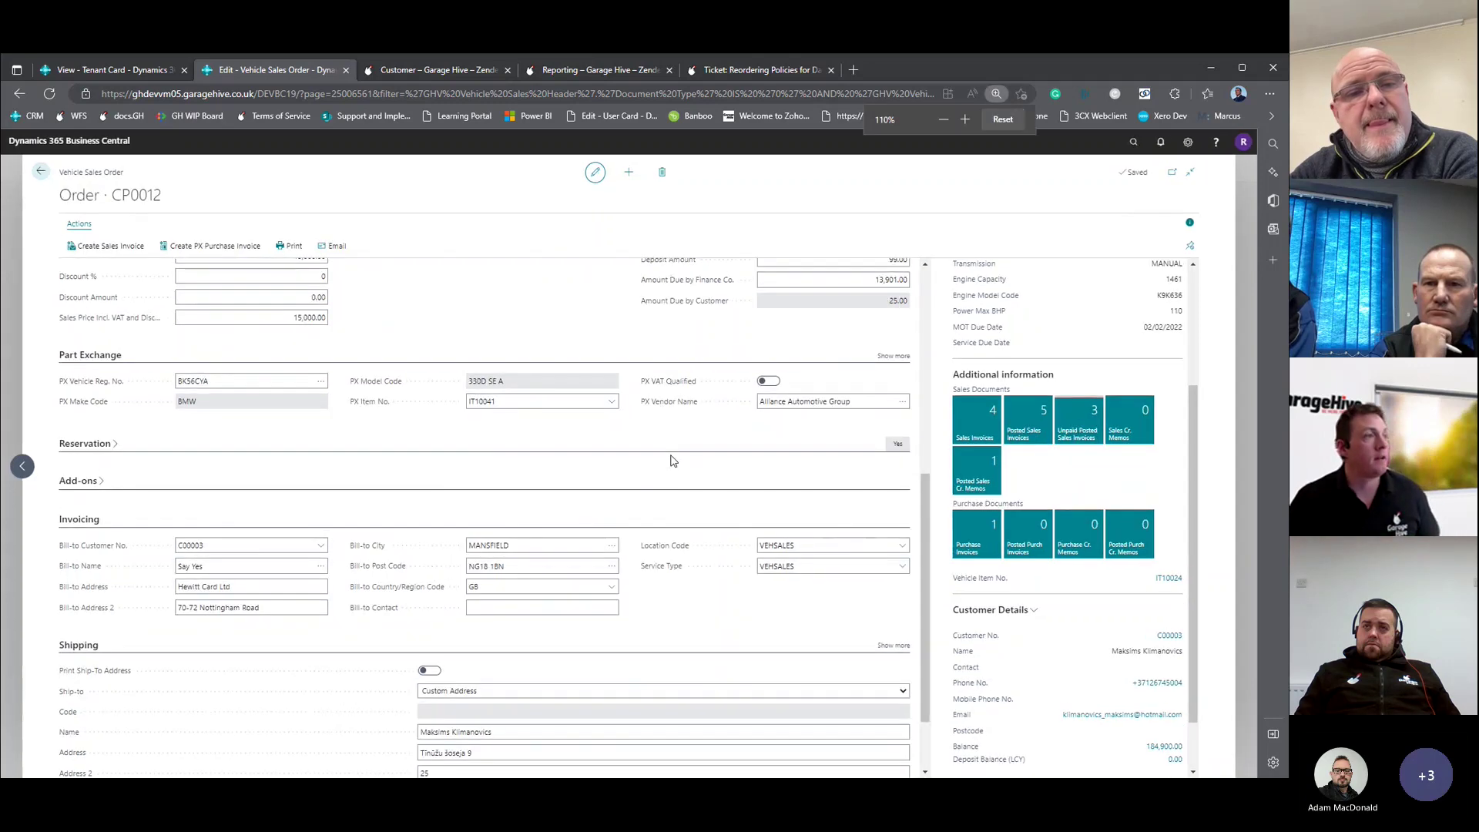
key("ctrl+plus")
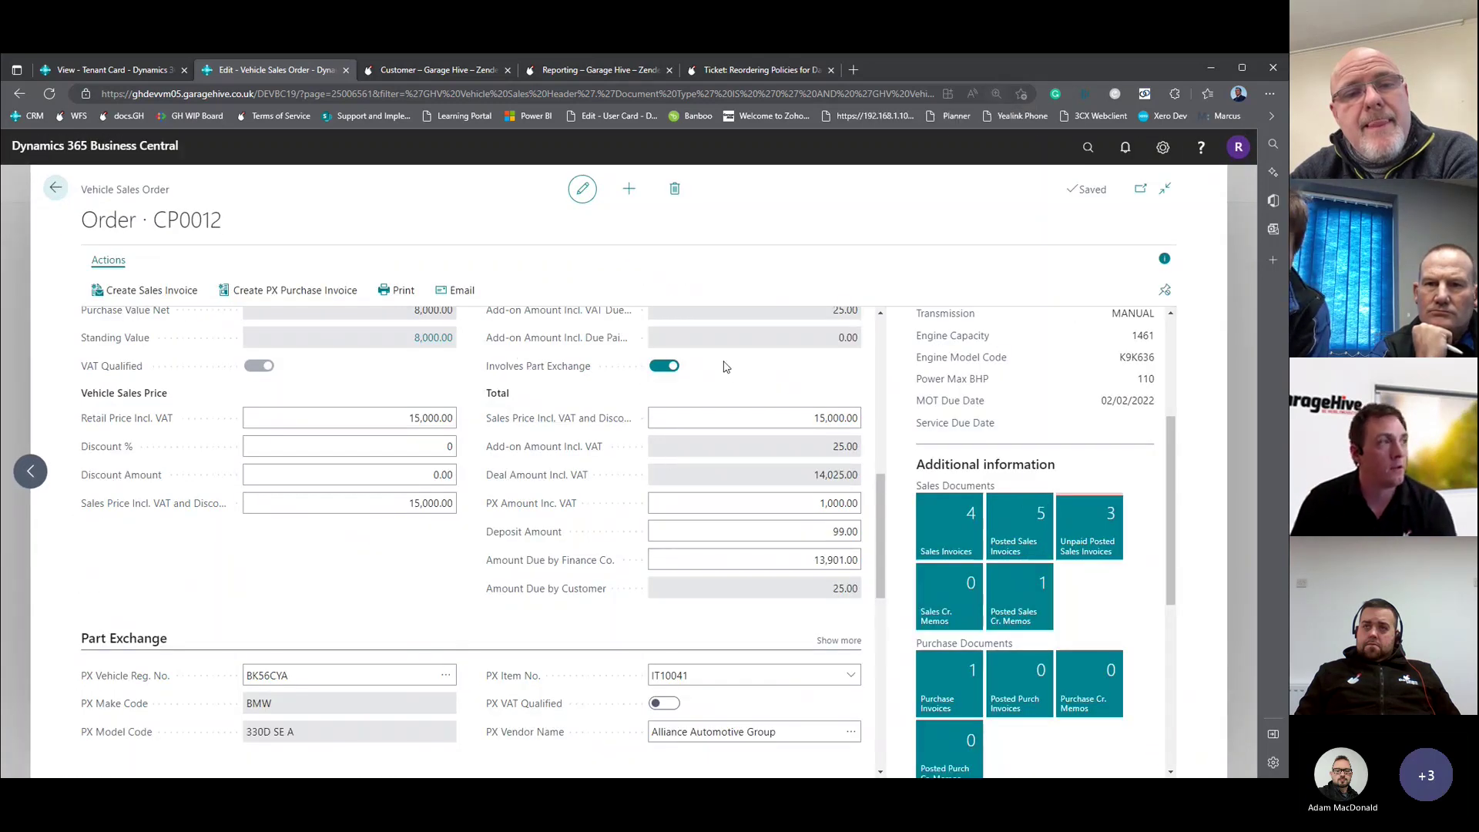
left_click(665, 368)
left_click(665, 368)
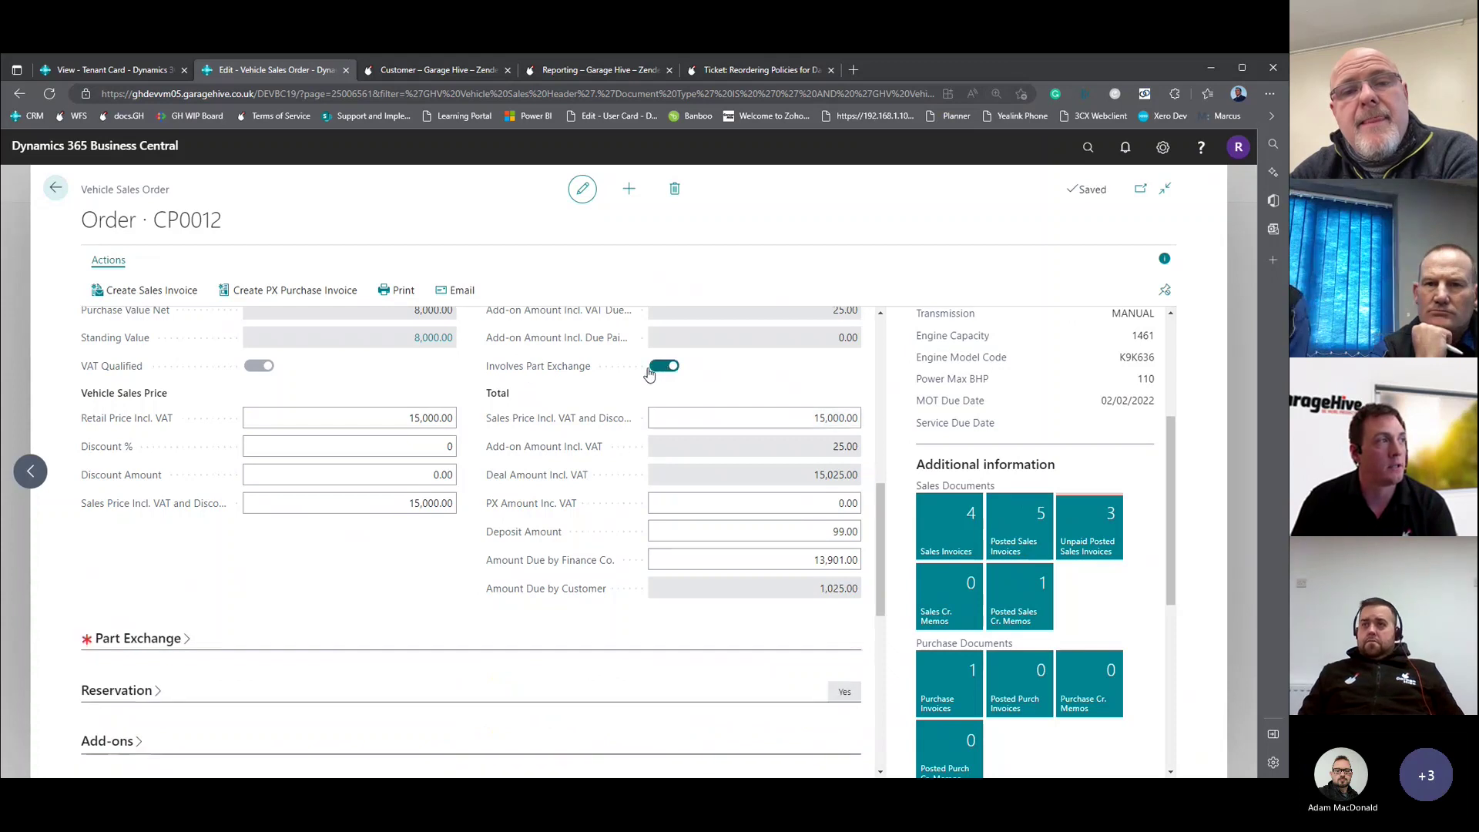
scroll(539, 409, "down", 2)
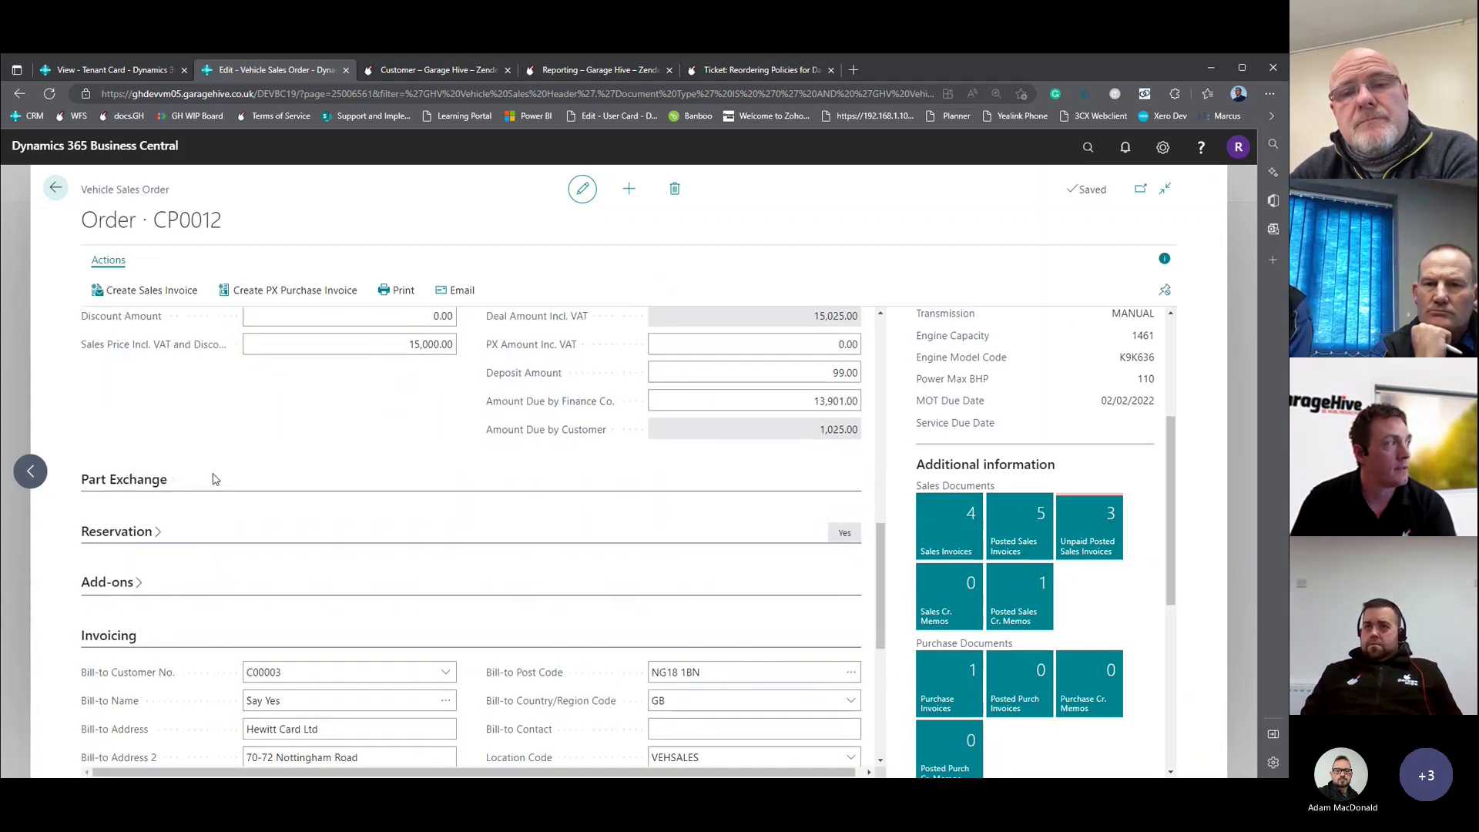
left_click(215, 480)
left_click(296, 518)
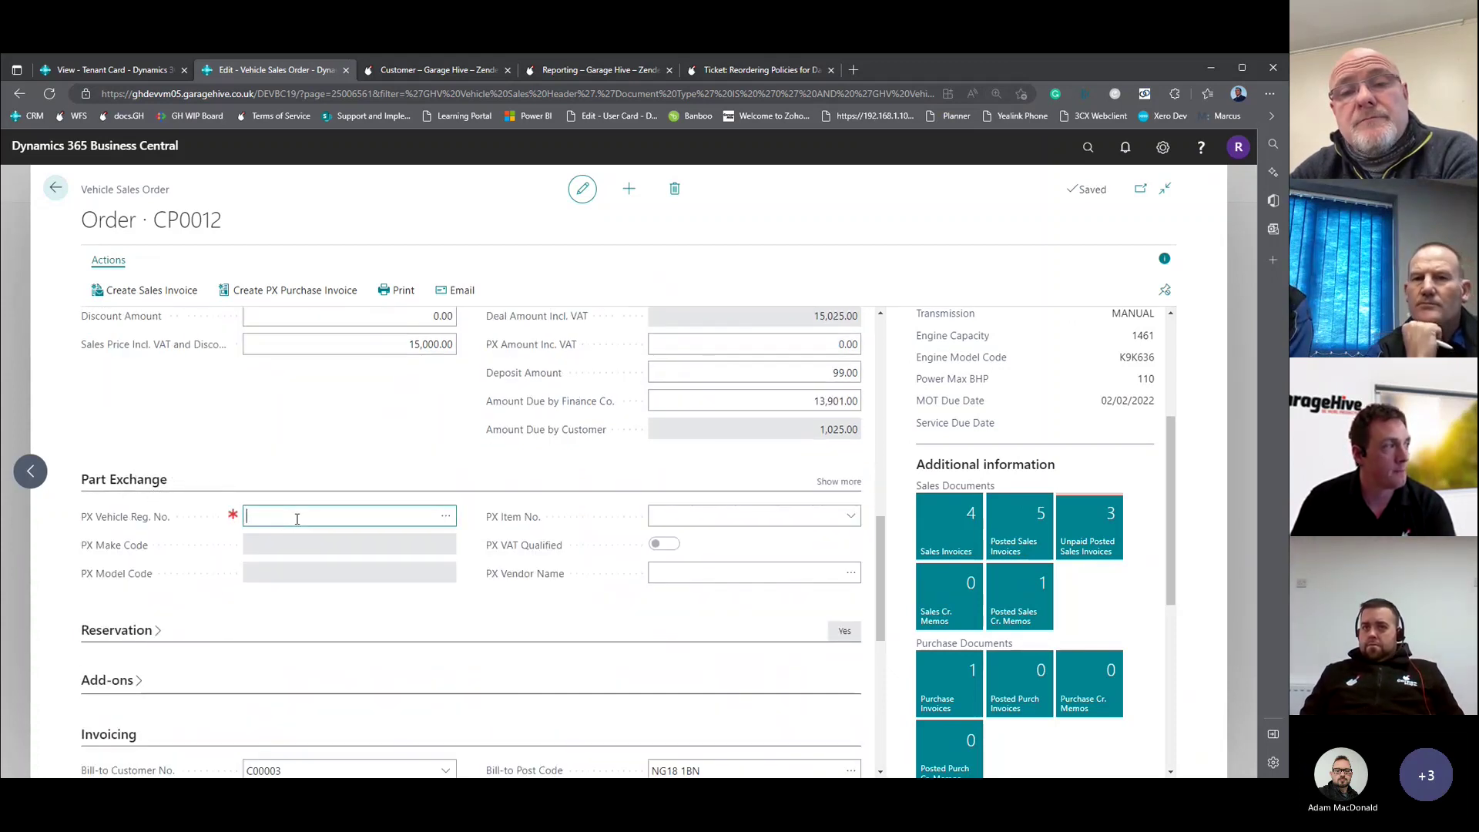
left_click(446, 517)
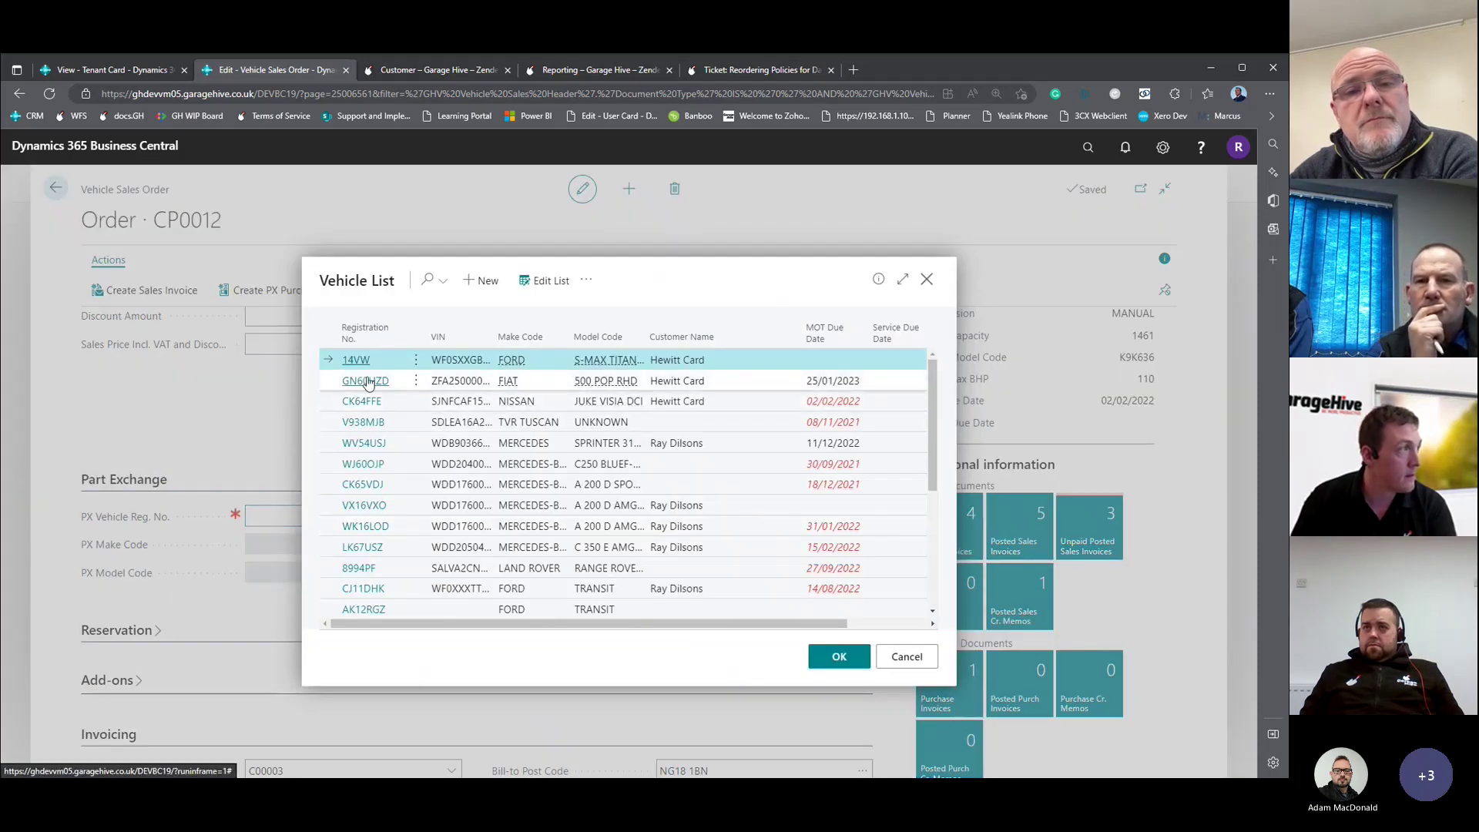
left_click(365, 408)
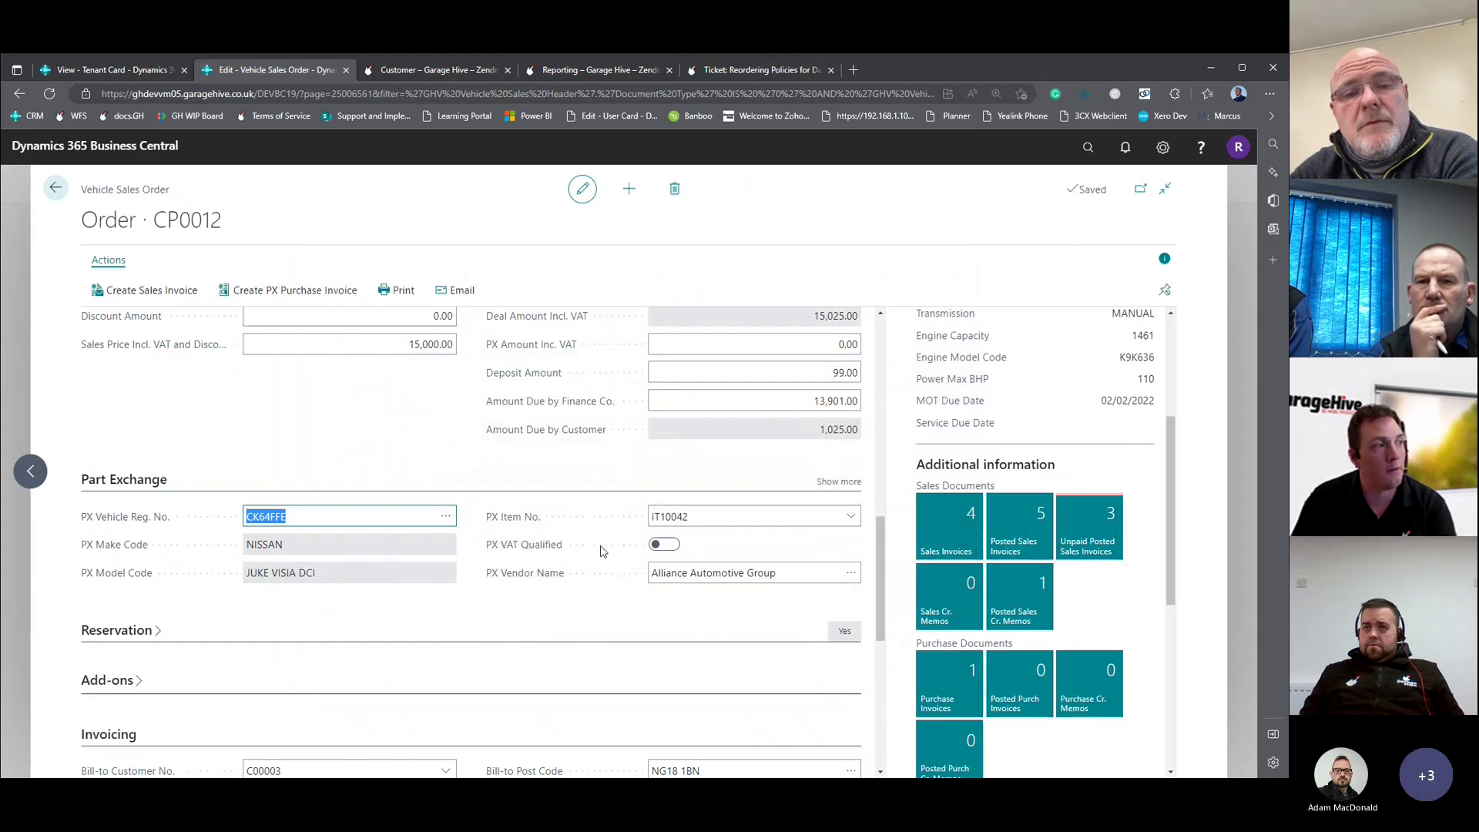
Try switching PX VAT Qualified on and off for the part exchange vehicle.
left_click(659, 545)
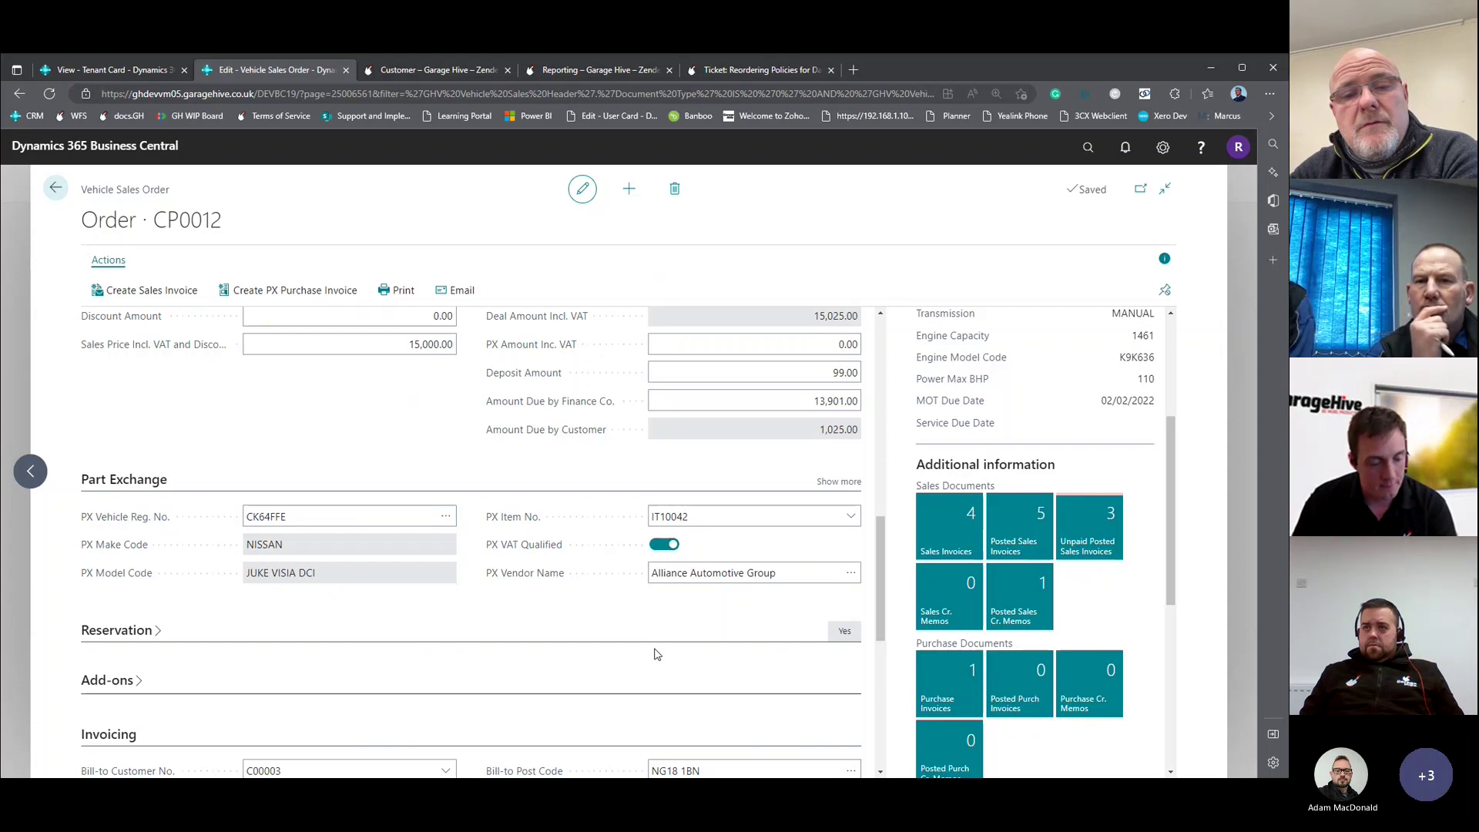
left_click(673, 548)
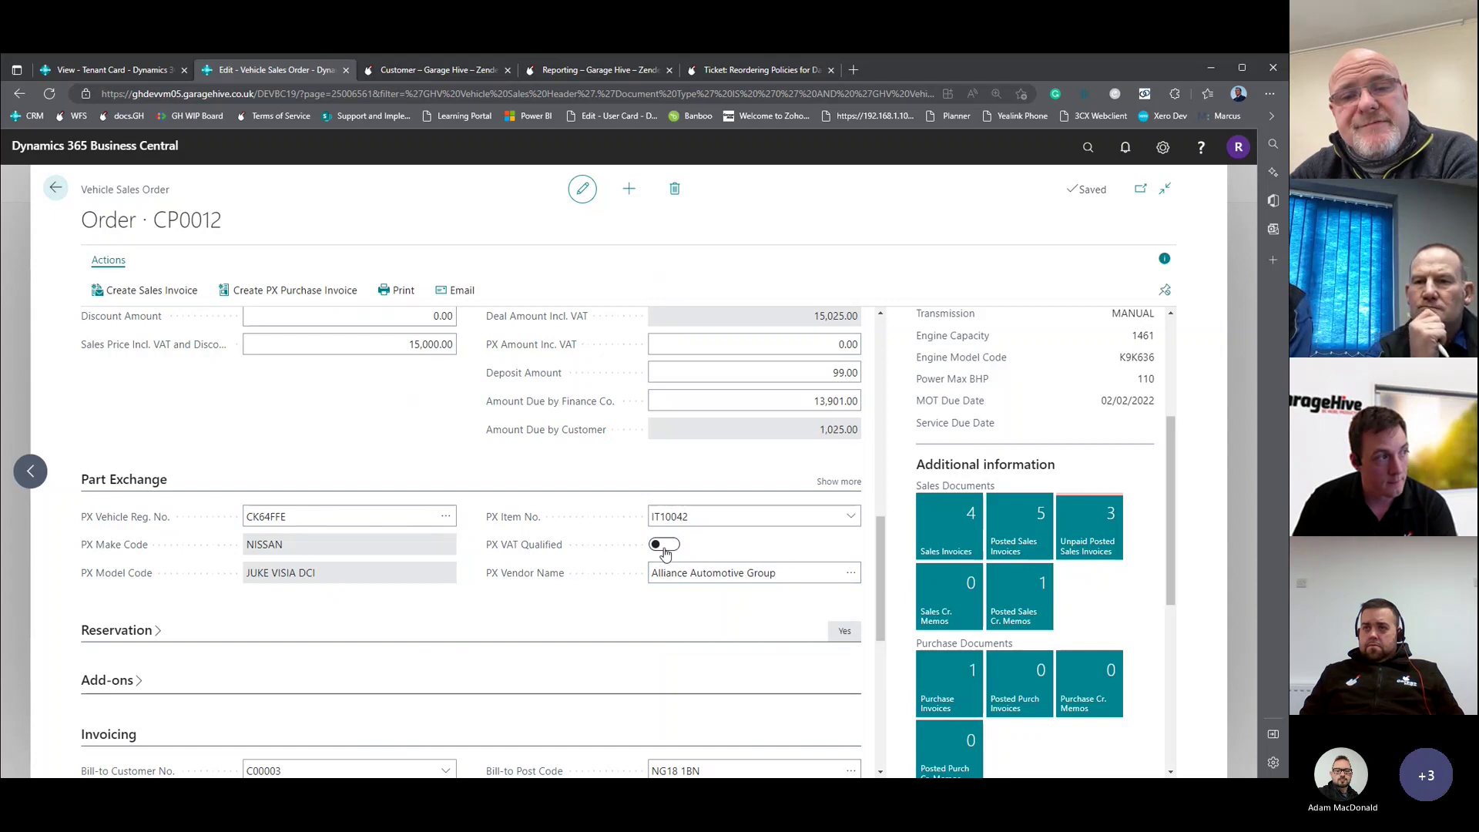
left_click(667, 548)
left_click(665, 545)
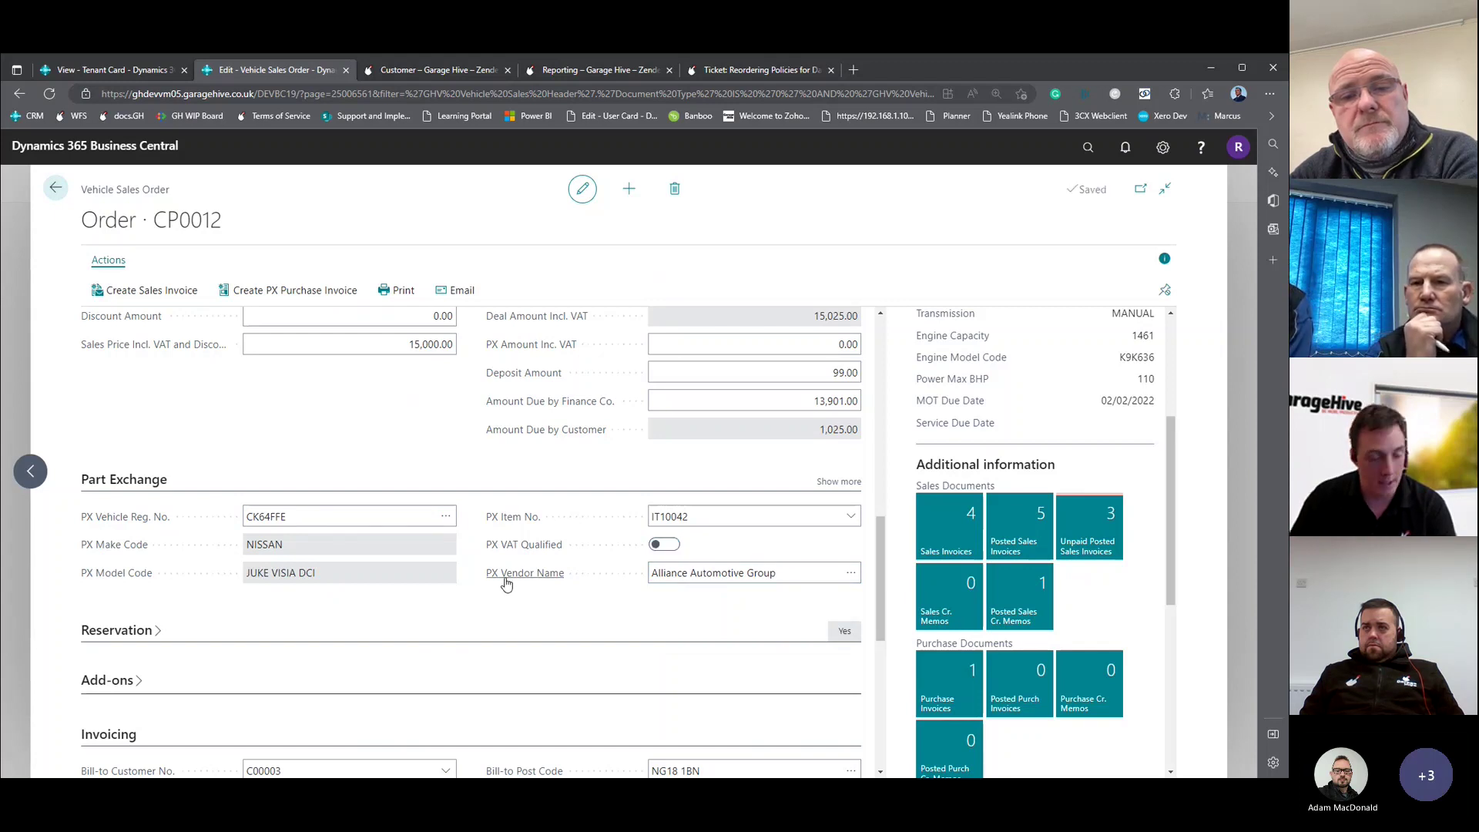
mouse_move(506, 584)
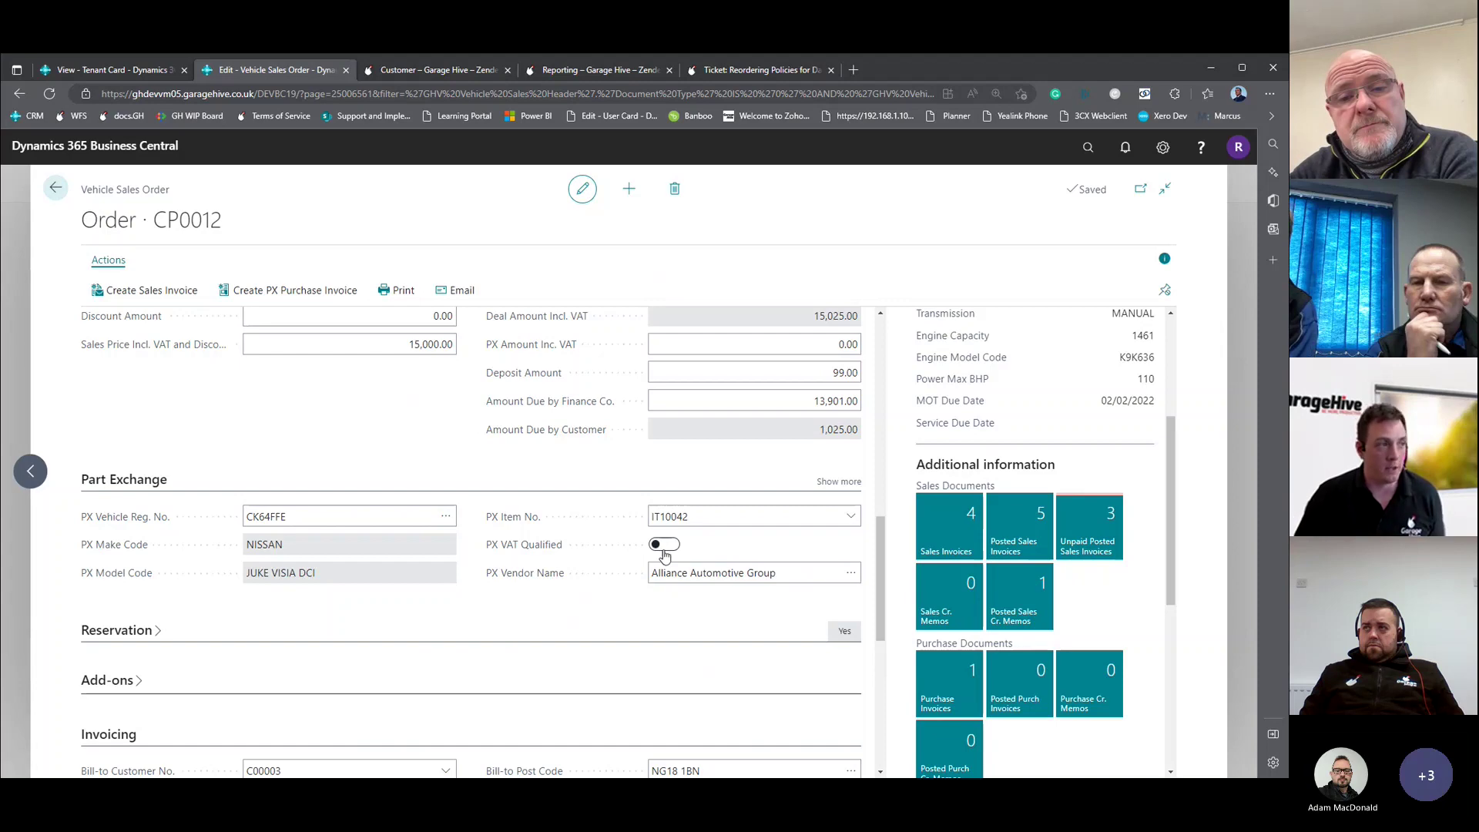
Leave the vehicle sales order, return to the home page and start a new purchase invoice.
left_click(56, 189)
left_click(185, 192)
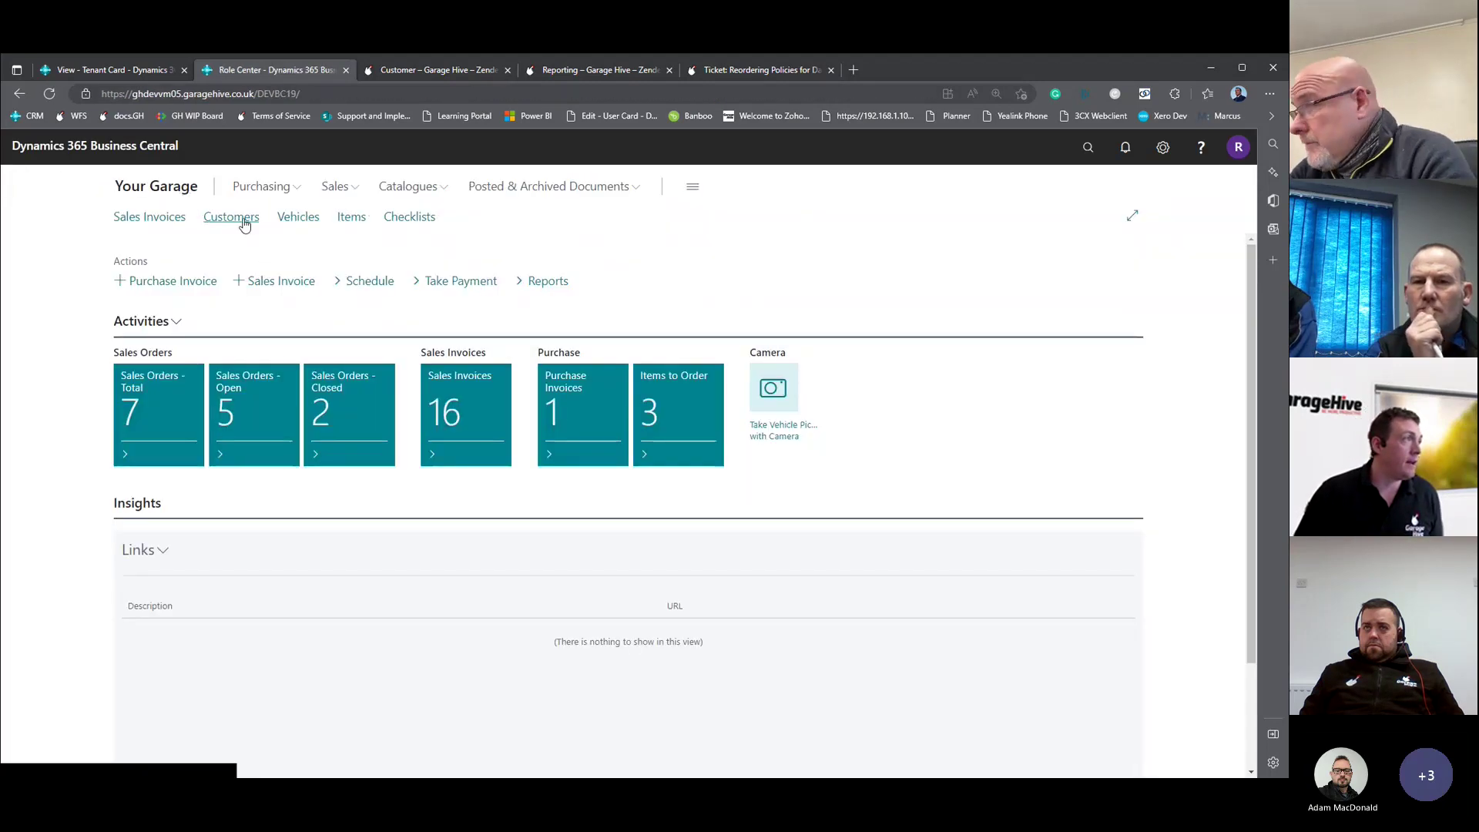
left_click(182, 282)
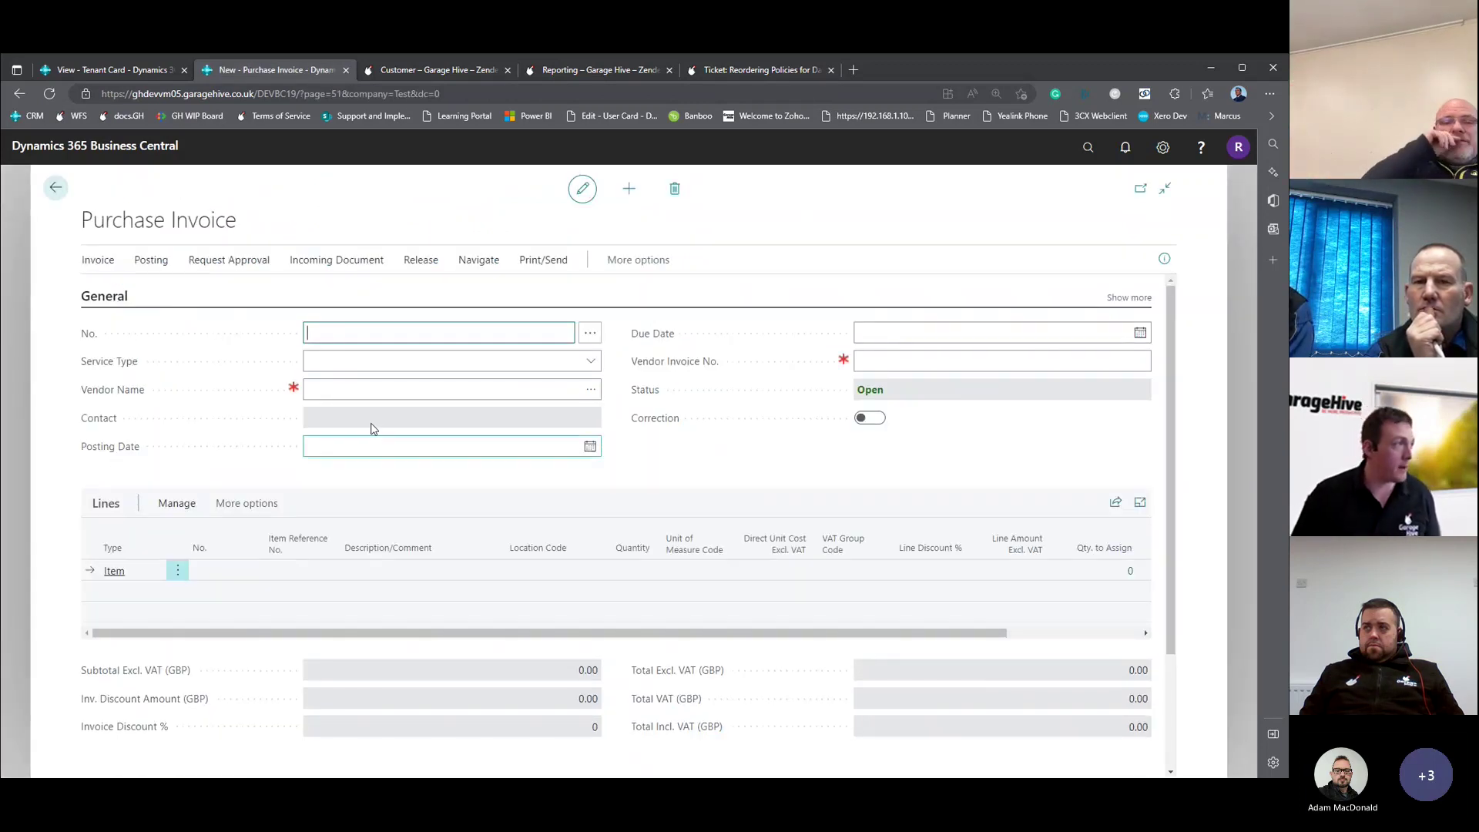
Set the purchase invoice's service type to VEHSALES and choose Euro Car Parts as the vendor.
left_click(376, 359)
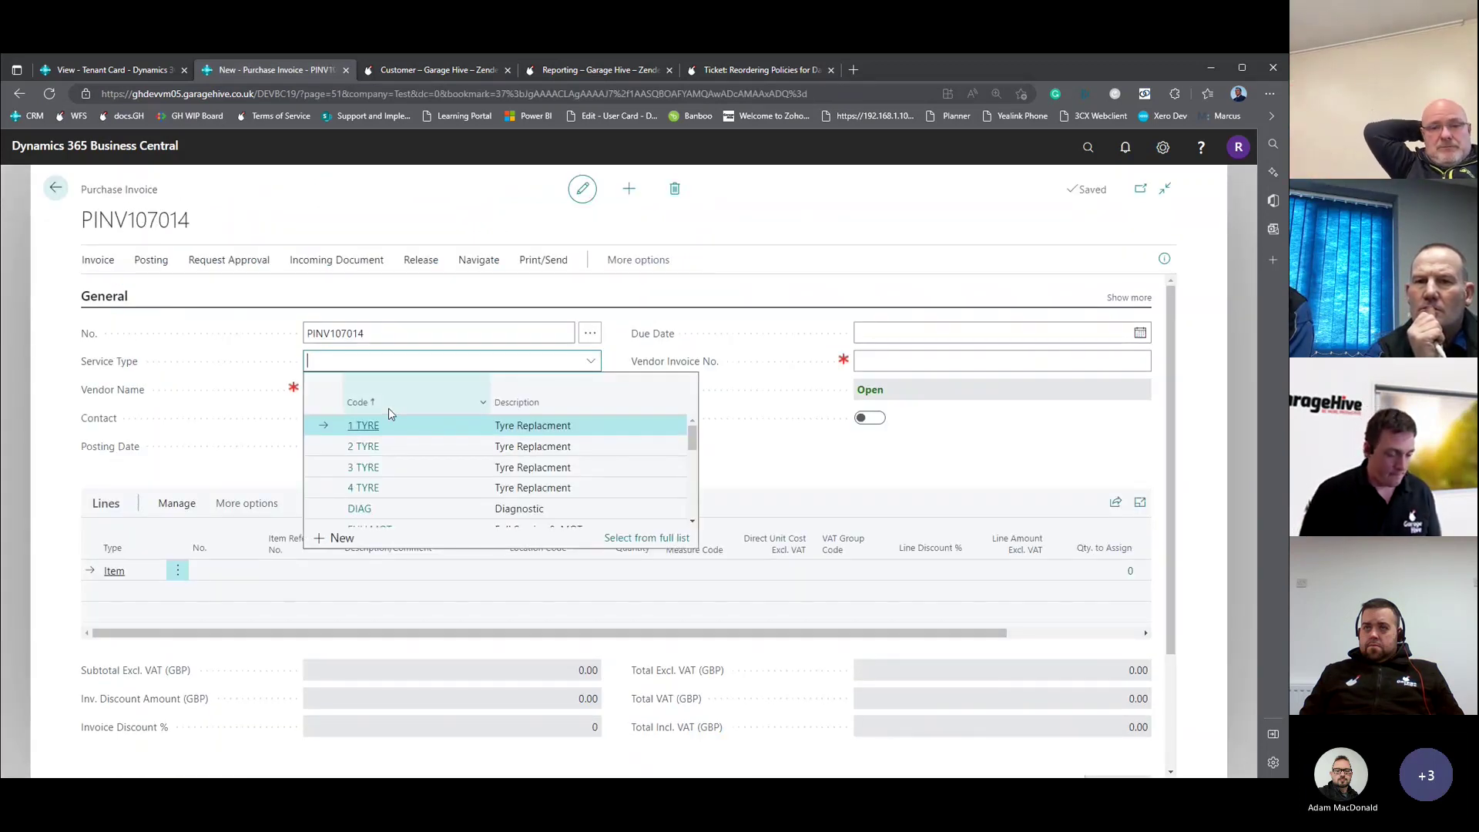
type("veh")
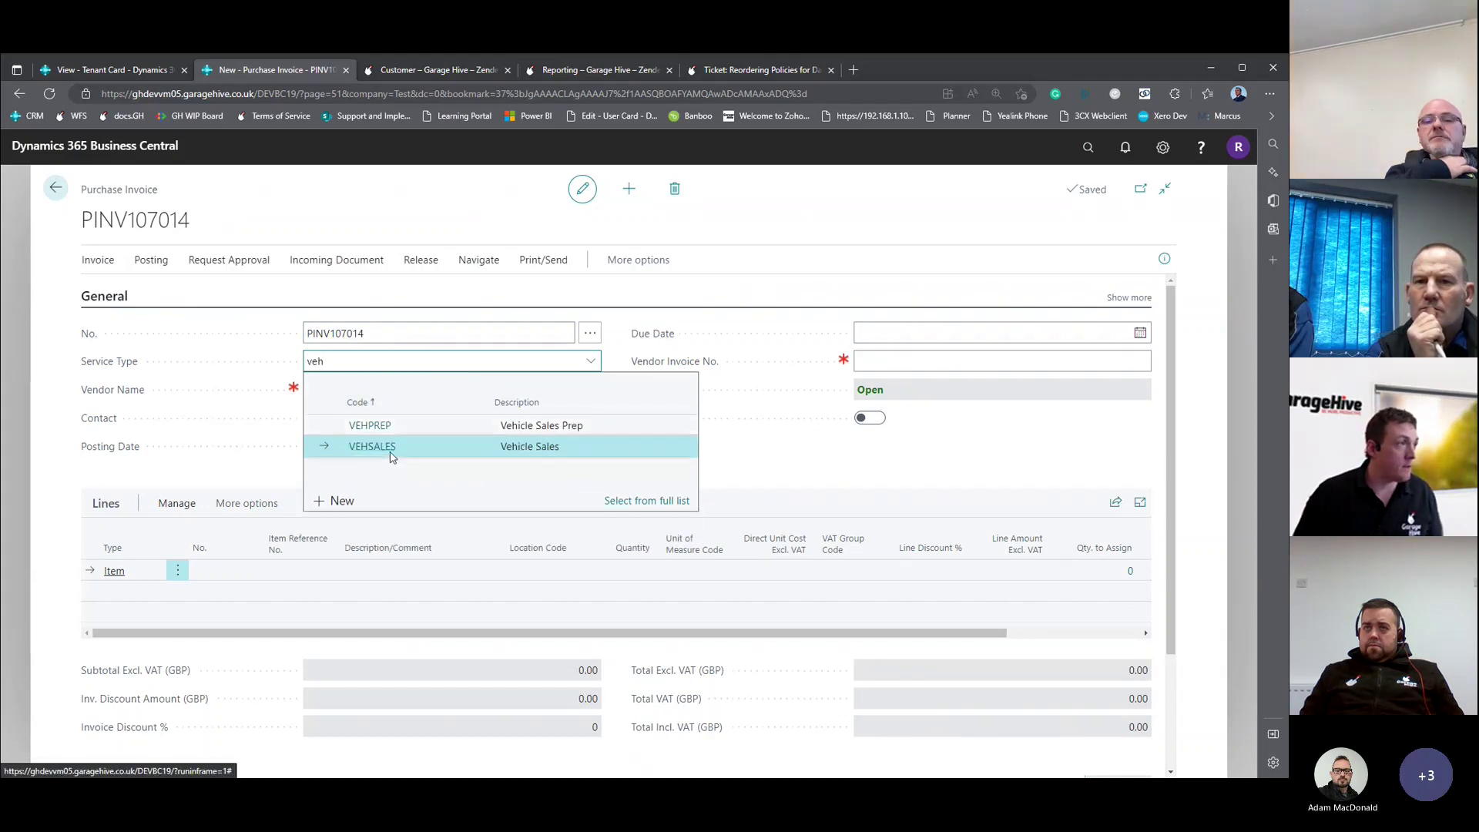
left_click(389, 445)
left_click(385, 399)
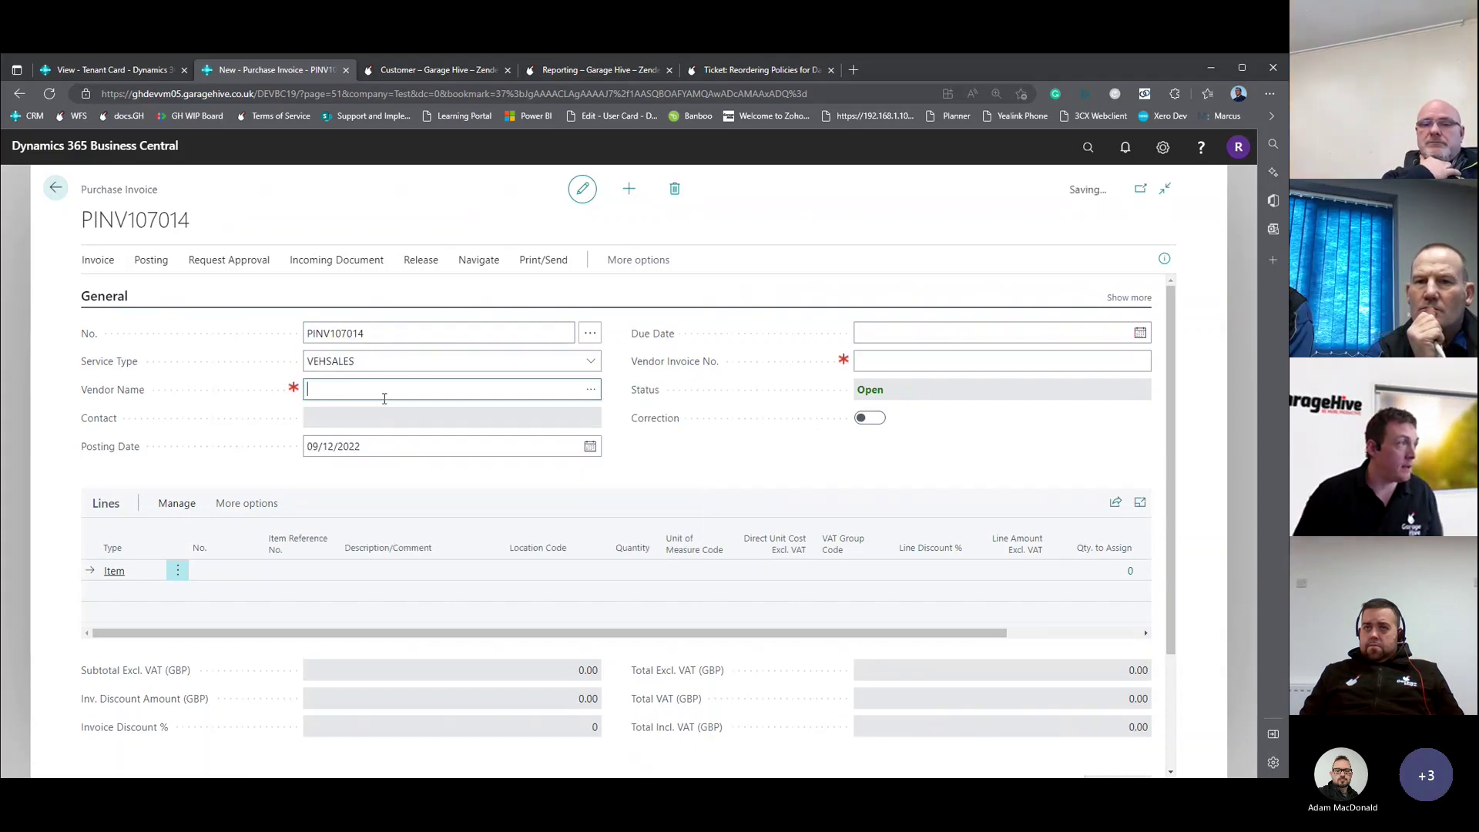
left_click(592, 390)
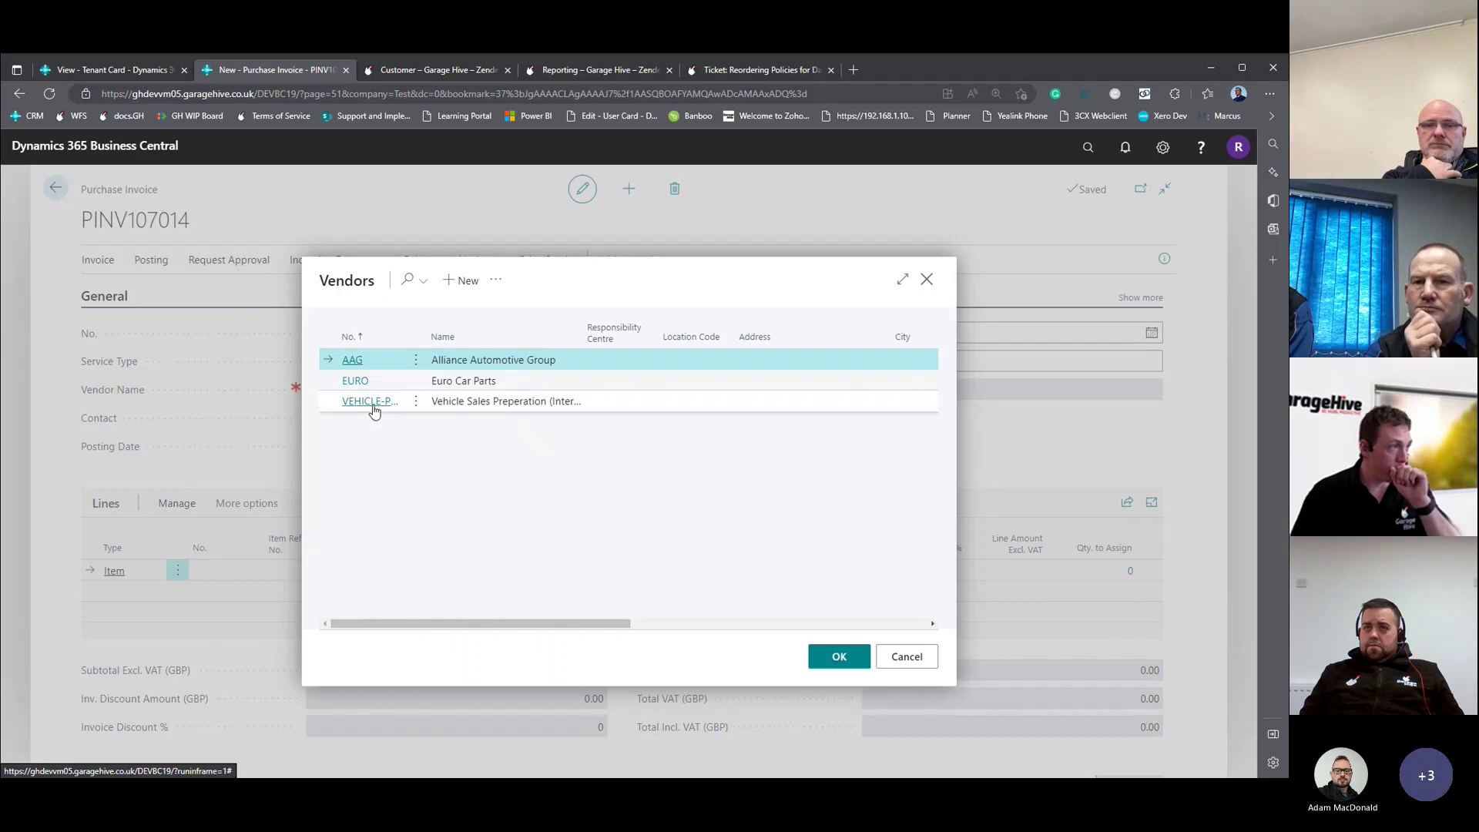
left_click(355, 381)
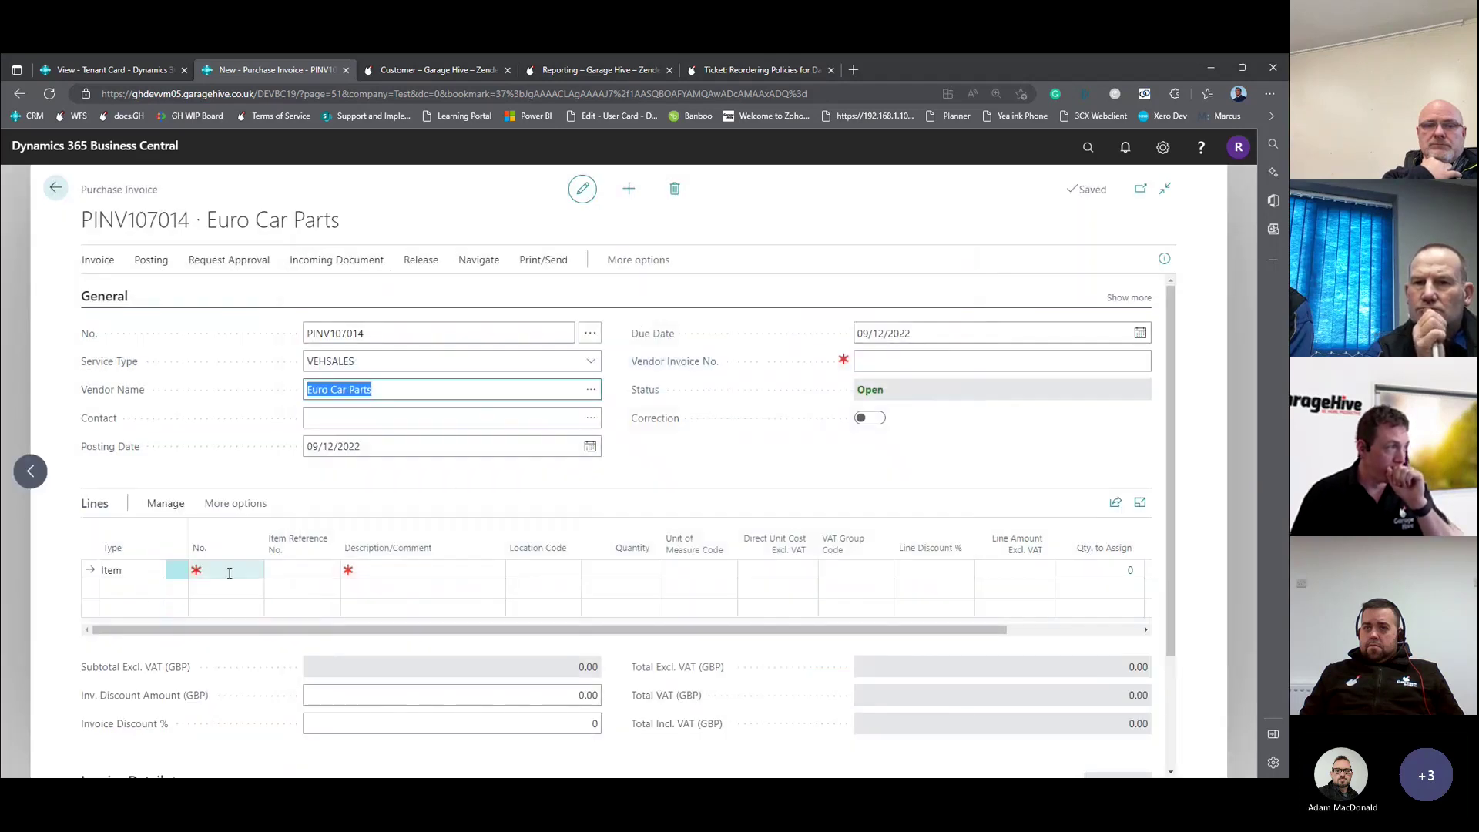
left_click(230, 571)
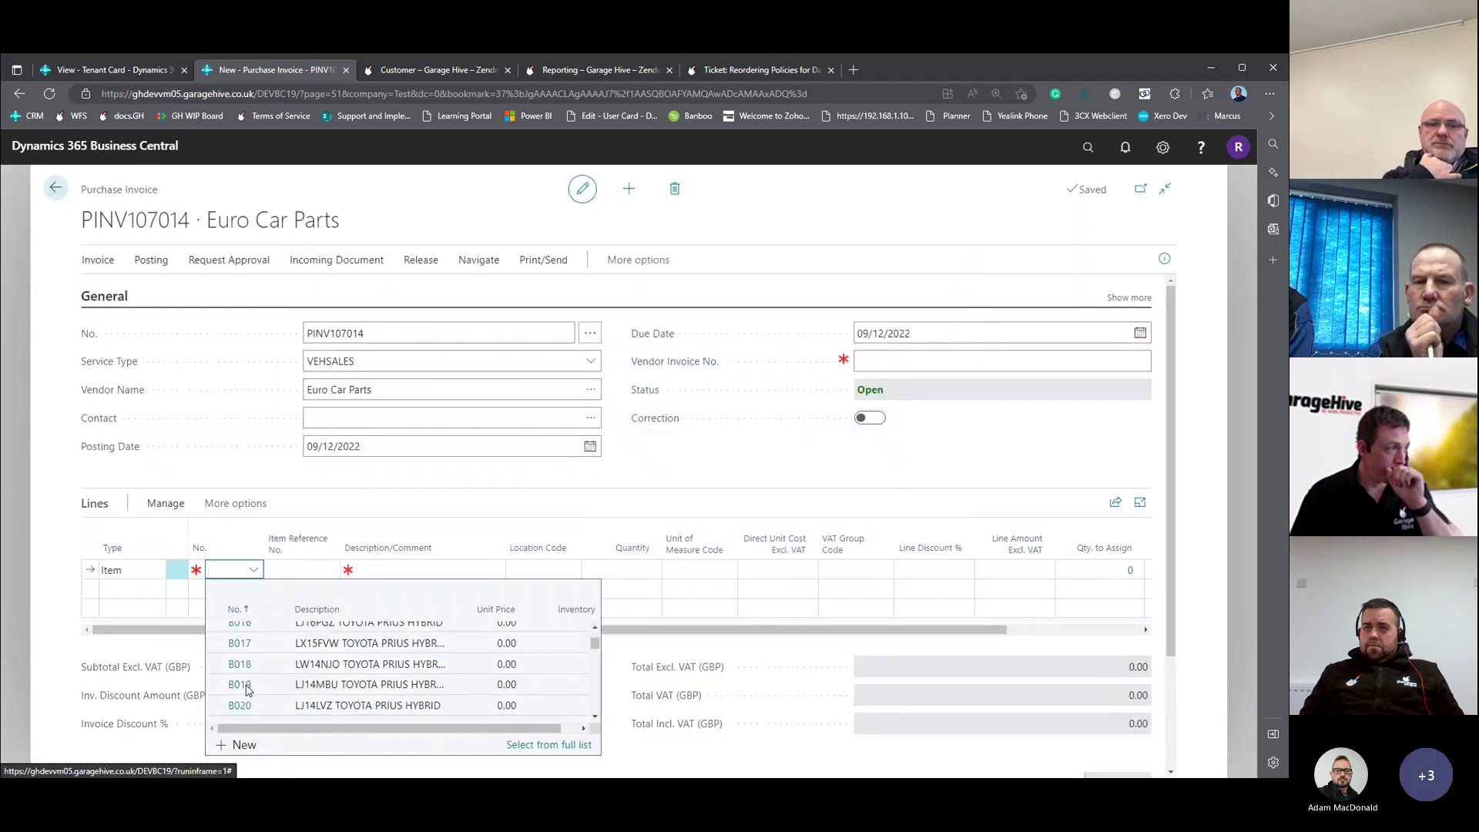
scroll(246, 688, "down", 3)
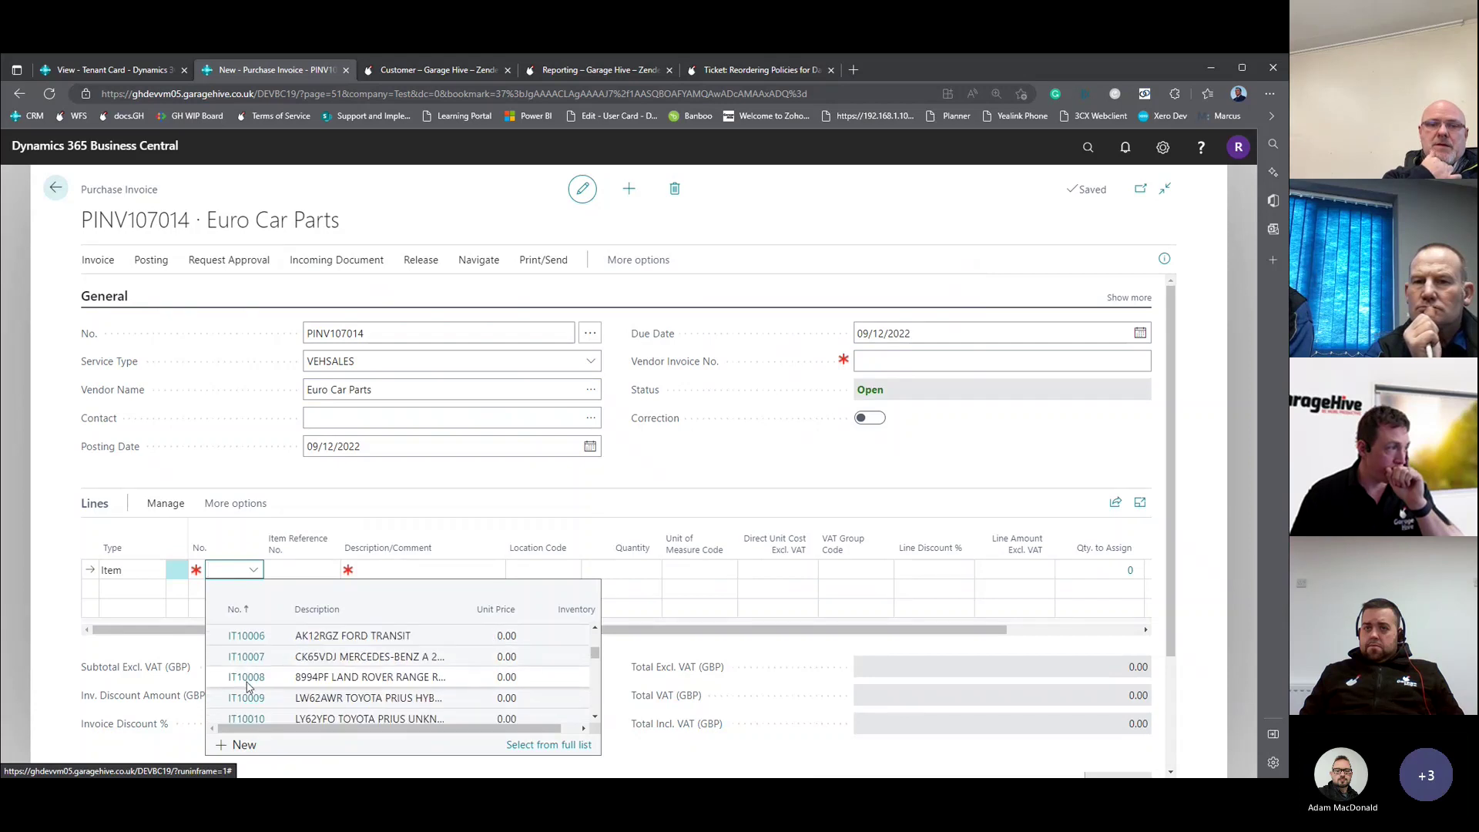
scroll(246, 671, "up", 1)
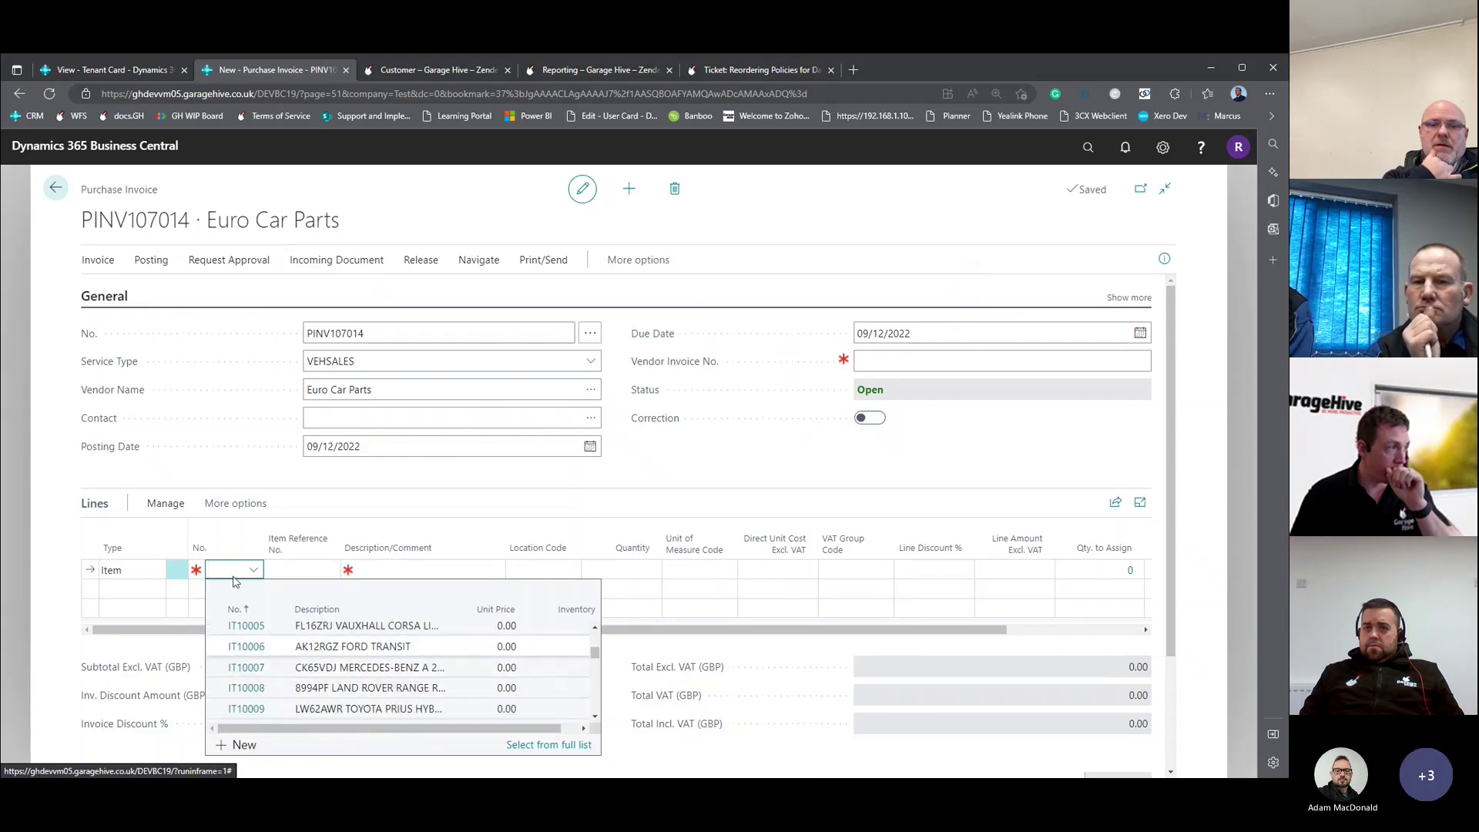
type("lk67usz")
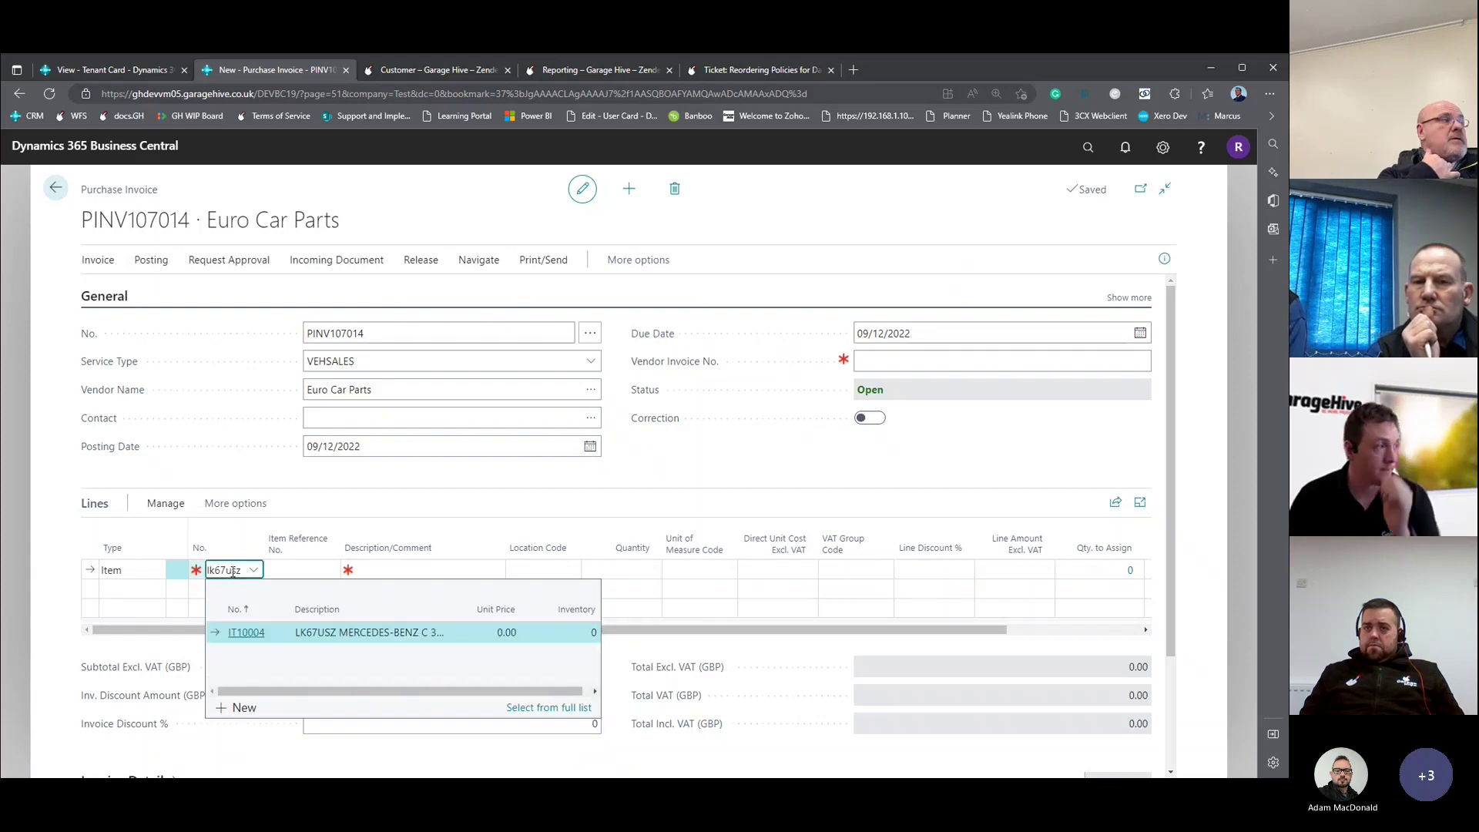
key("Tab")
left_click(233, 571)
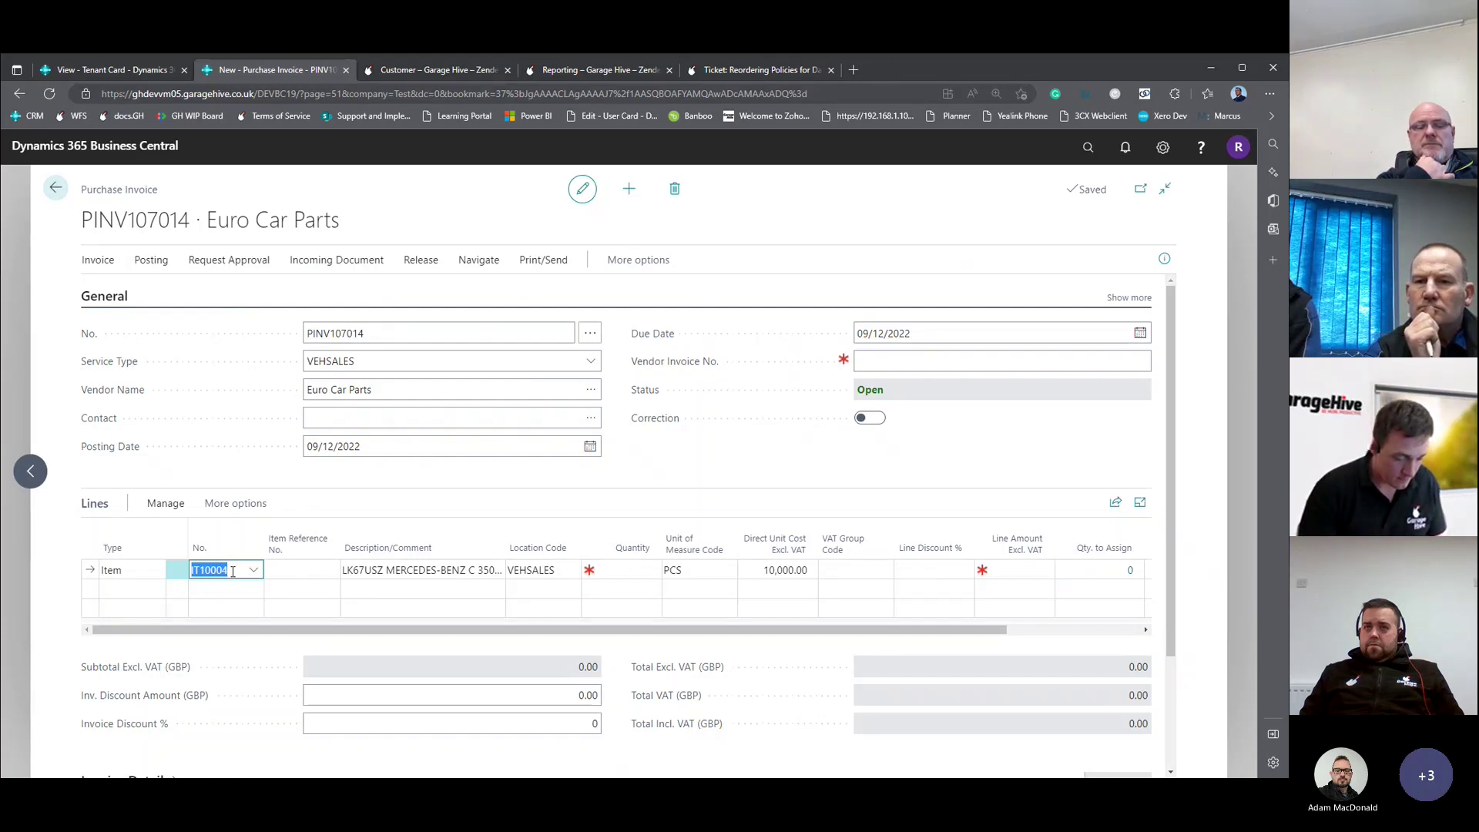
type("09")
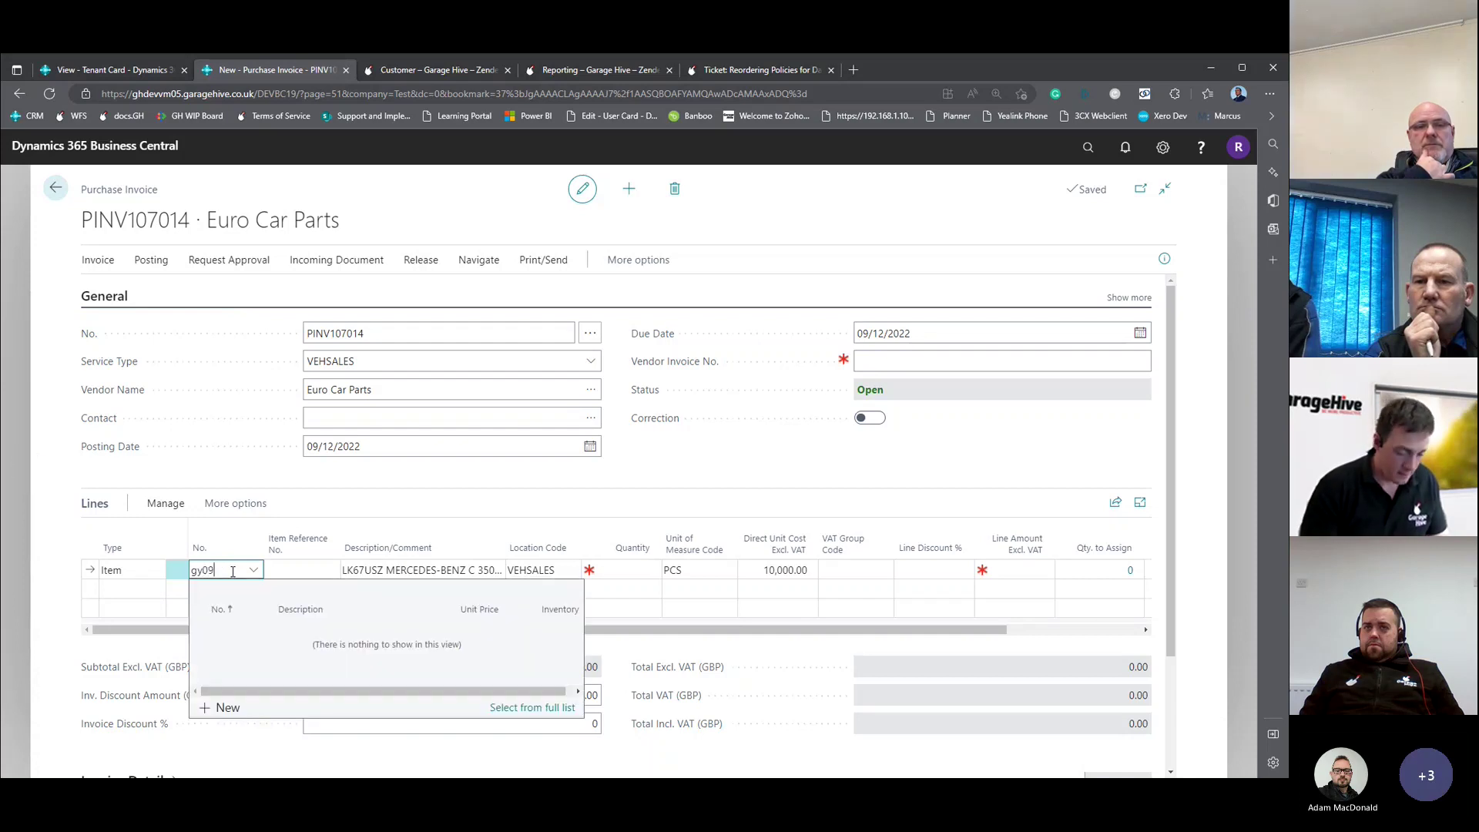
type("kwg")
key("Tab")
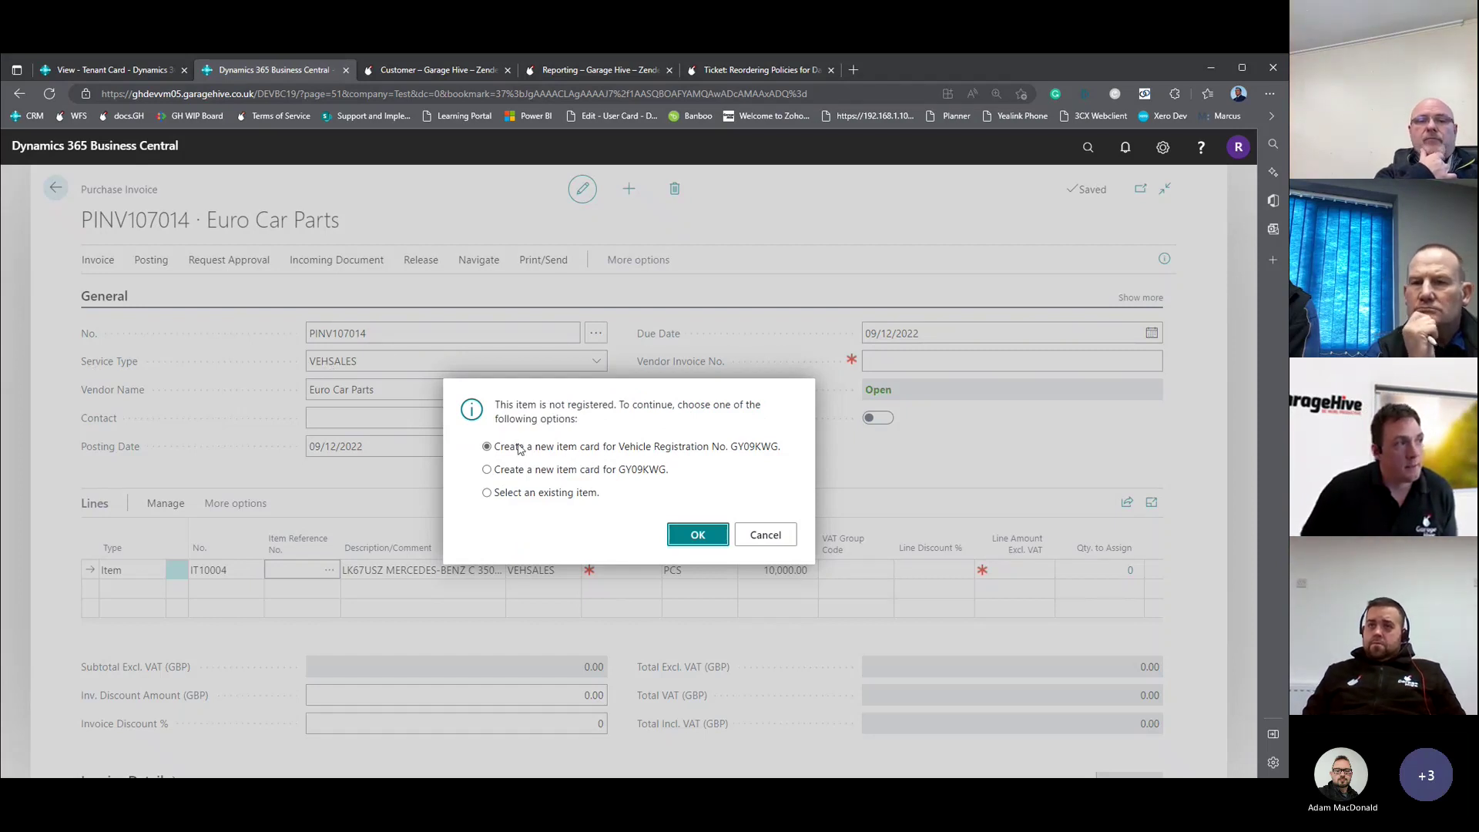
left_click_drag(494, 447, 779, 449)
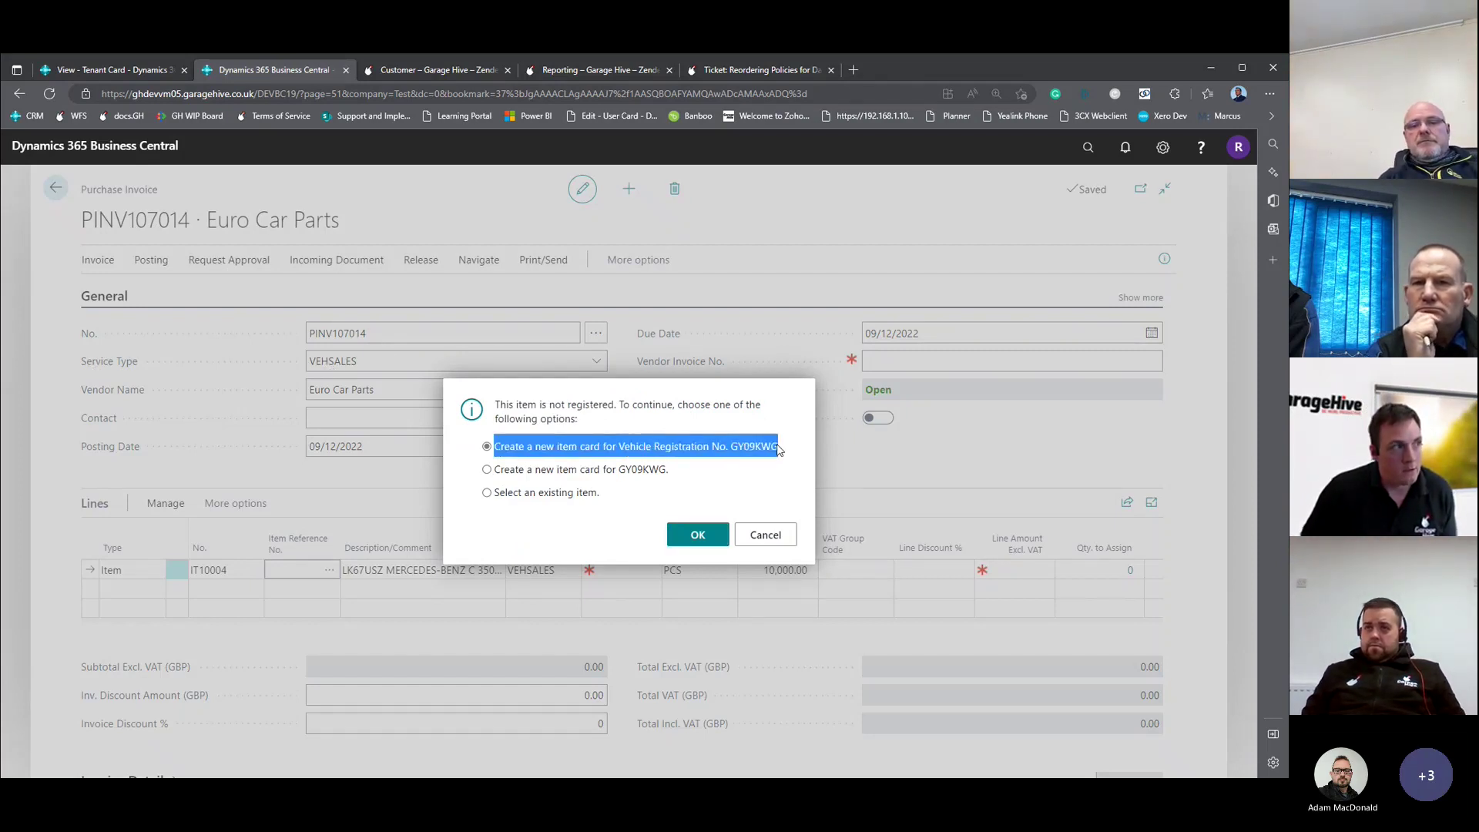
left_click_drag(505, 471, 662, 480)
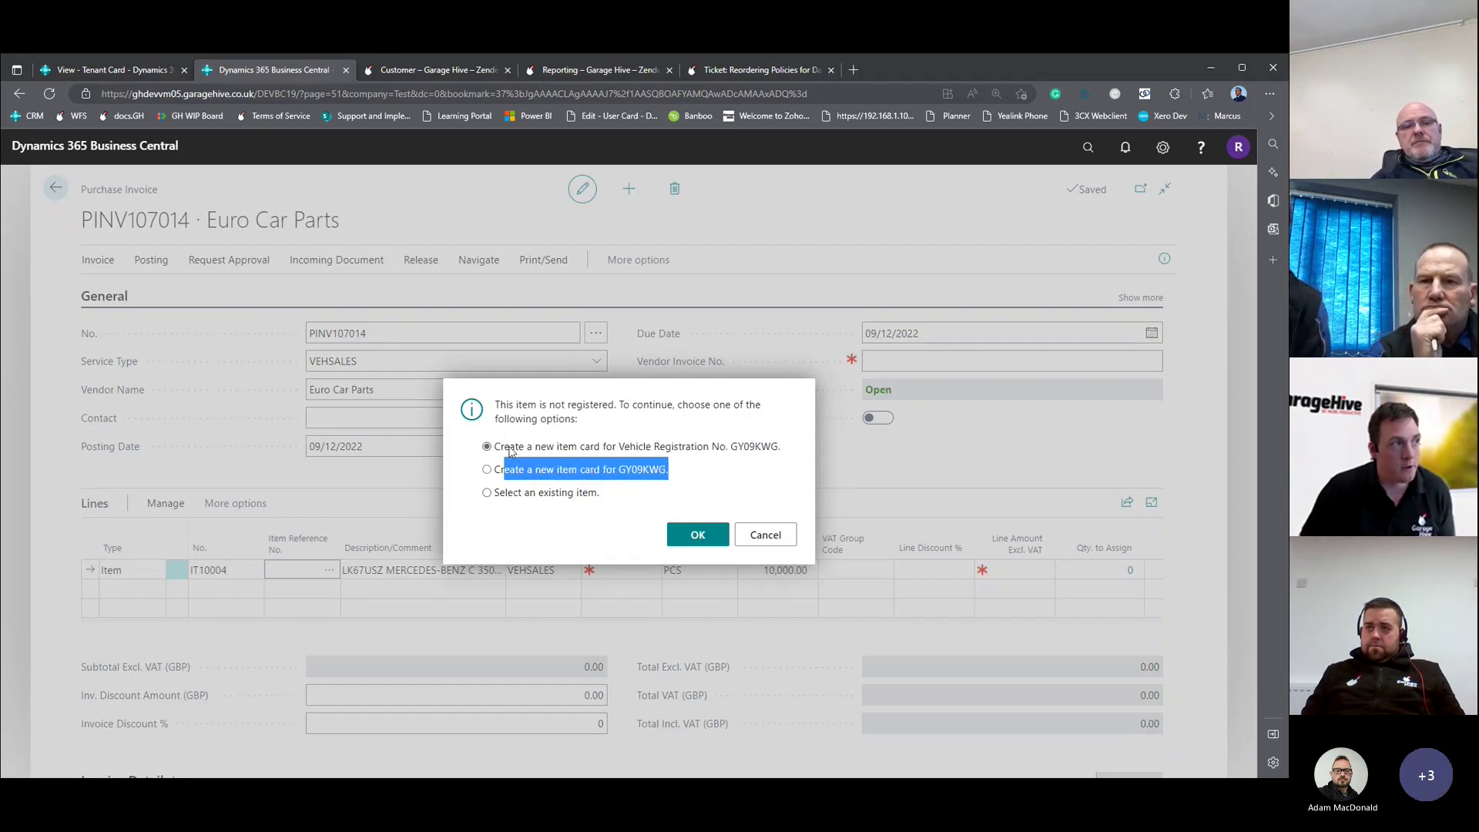
left_click_drag(507, 447, 780, 451)
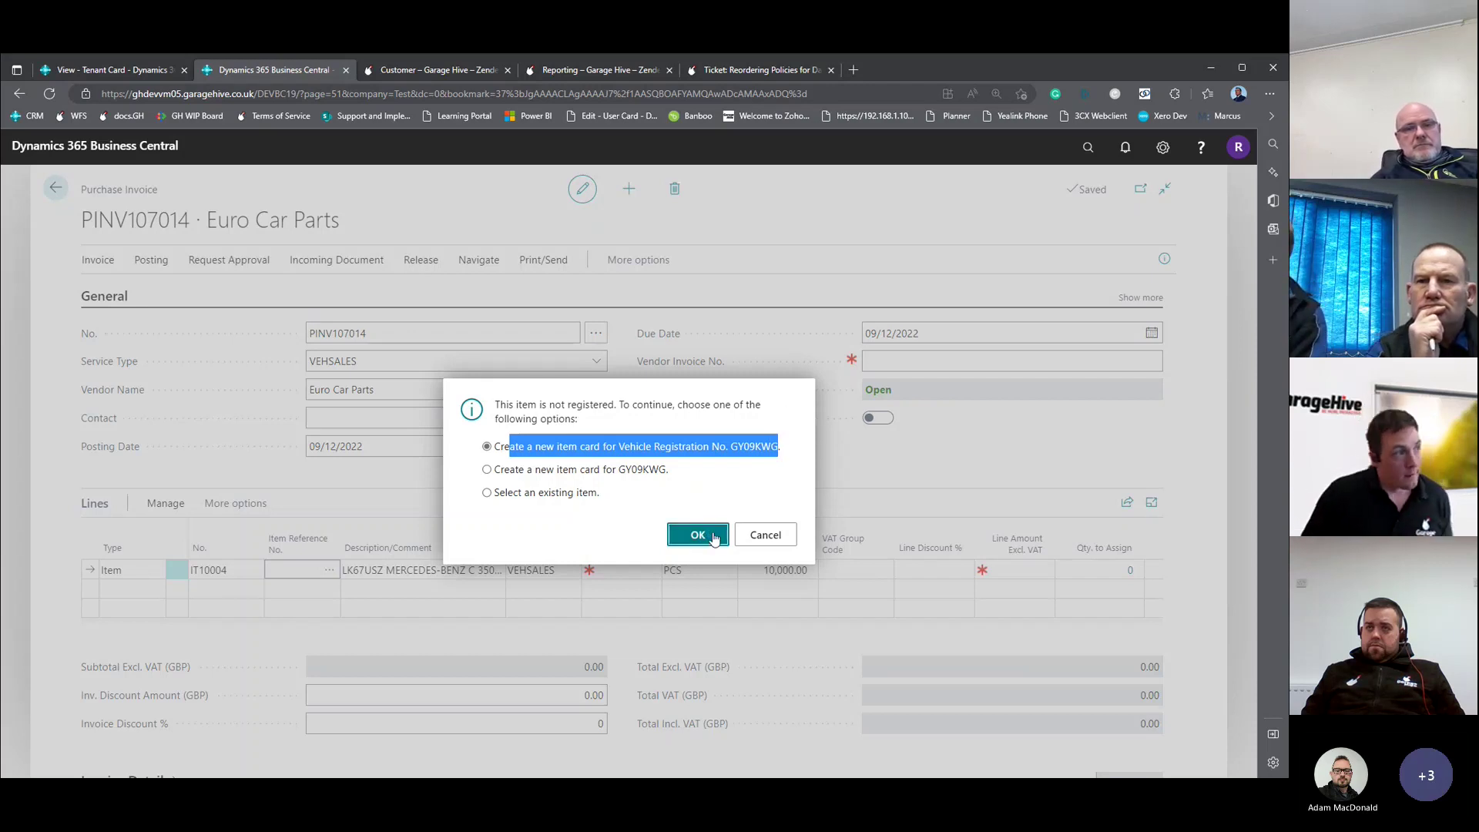
left_click(698, 535)
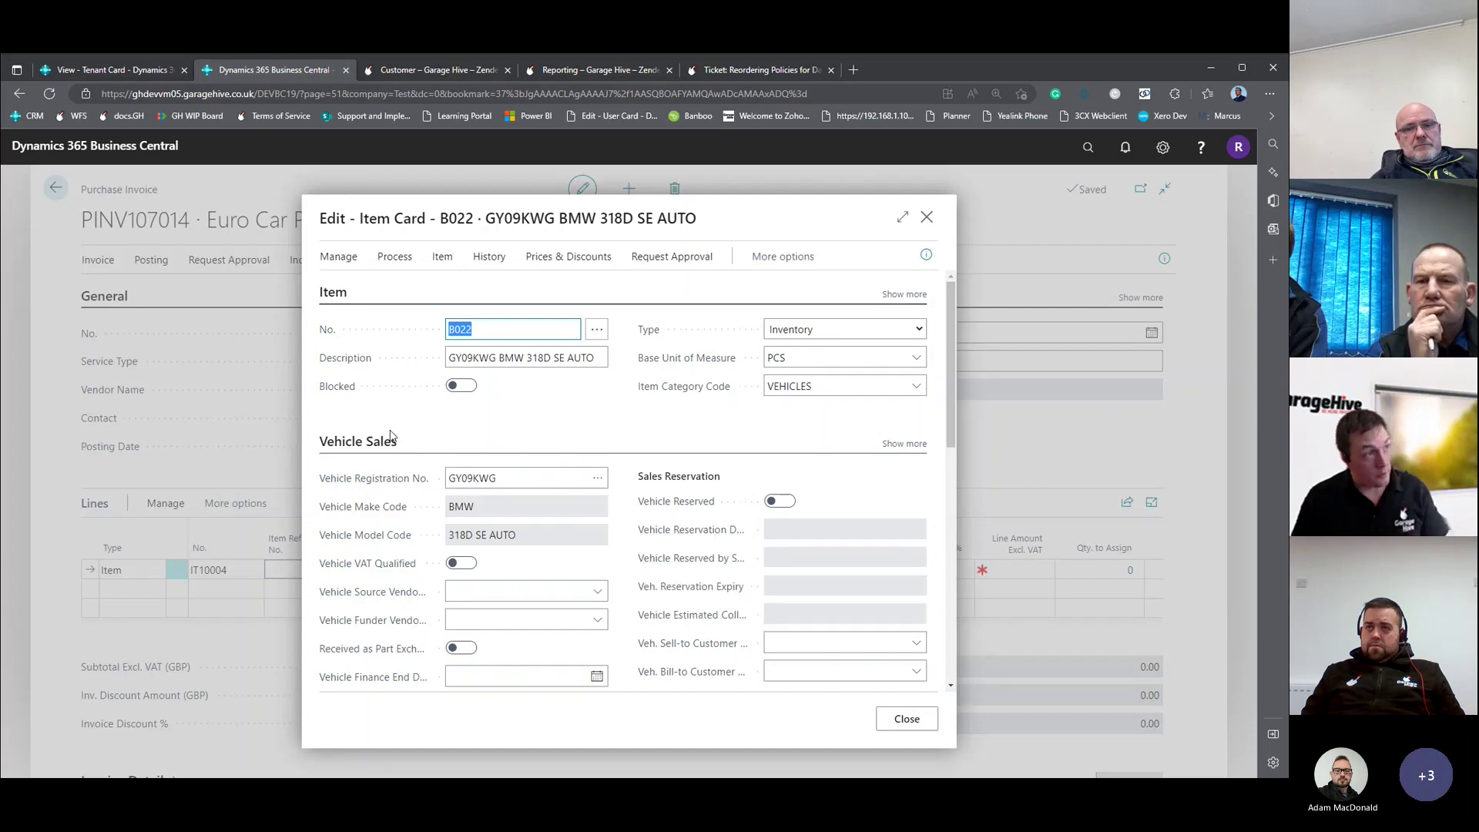
left_click(456, 568)
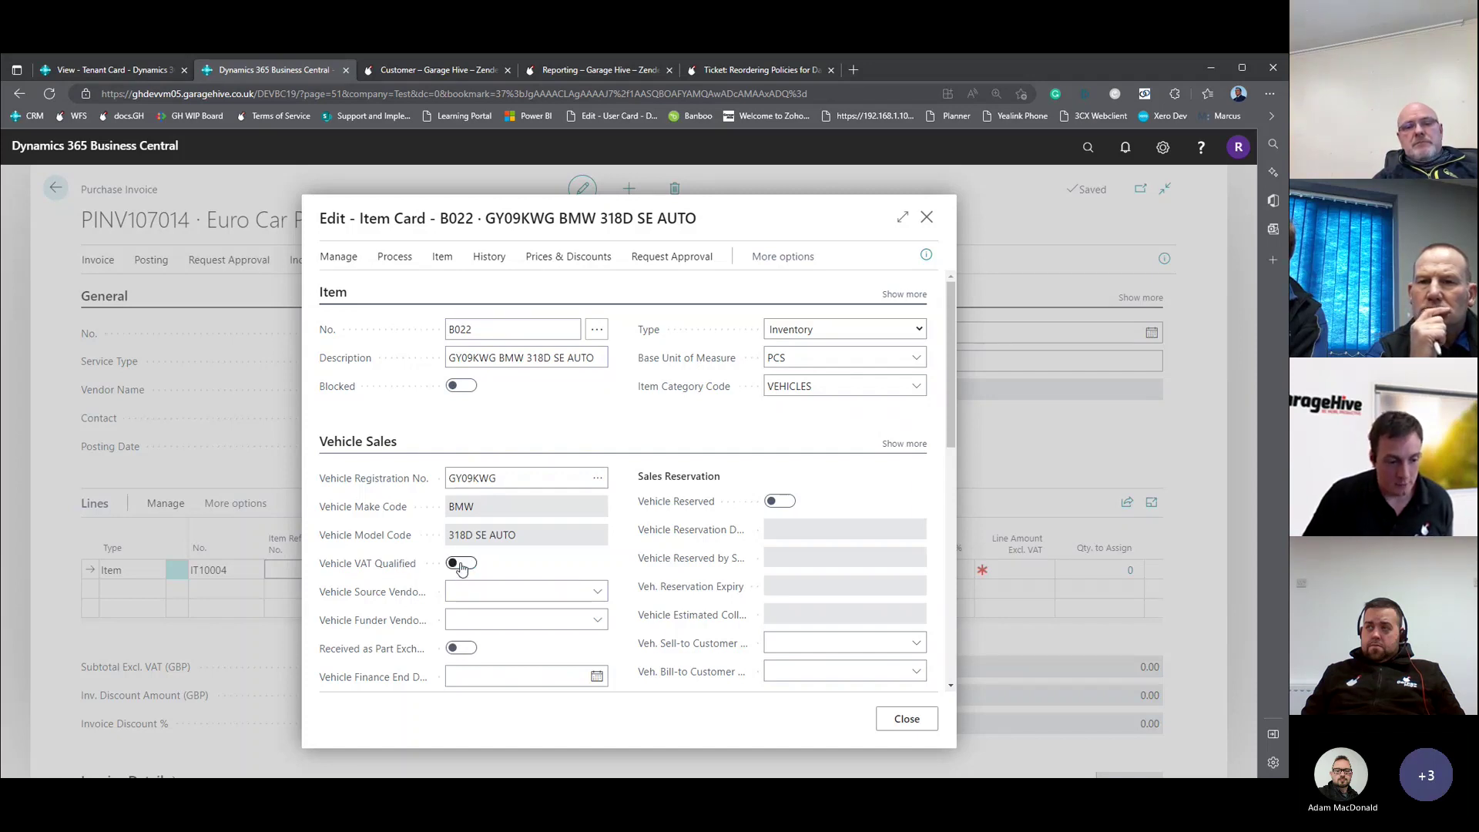
Review the new item card's number and the registration, make and model in its description.
left_click(474, 336)
double_click(484, 329)
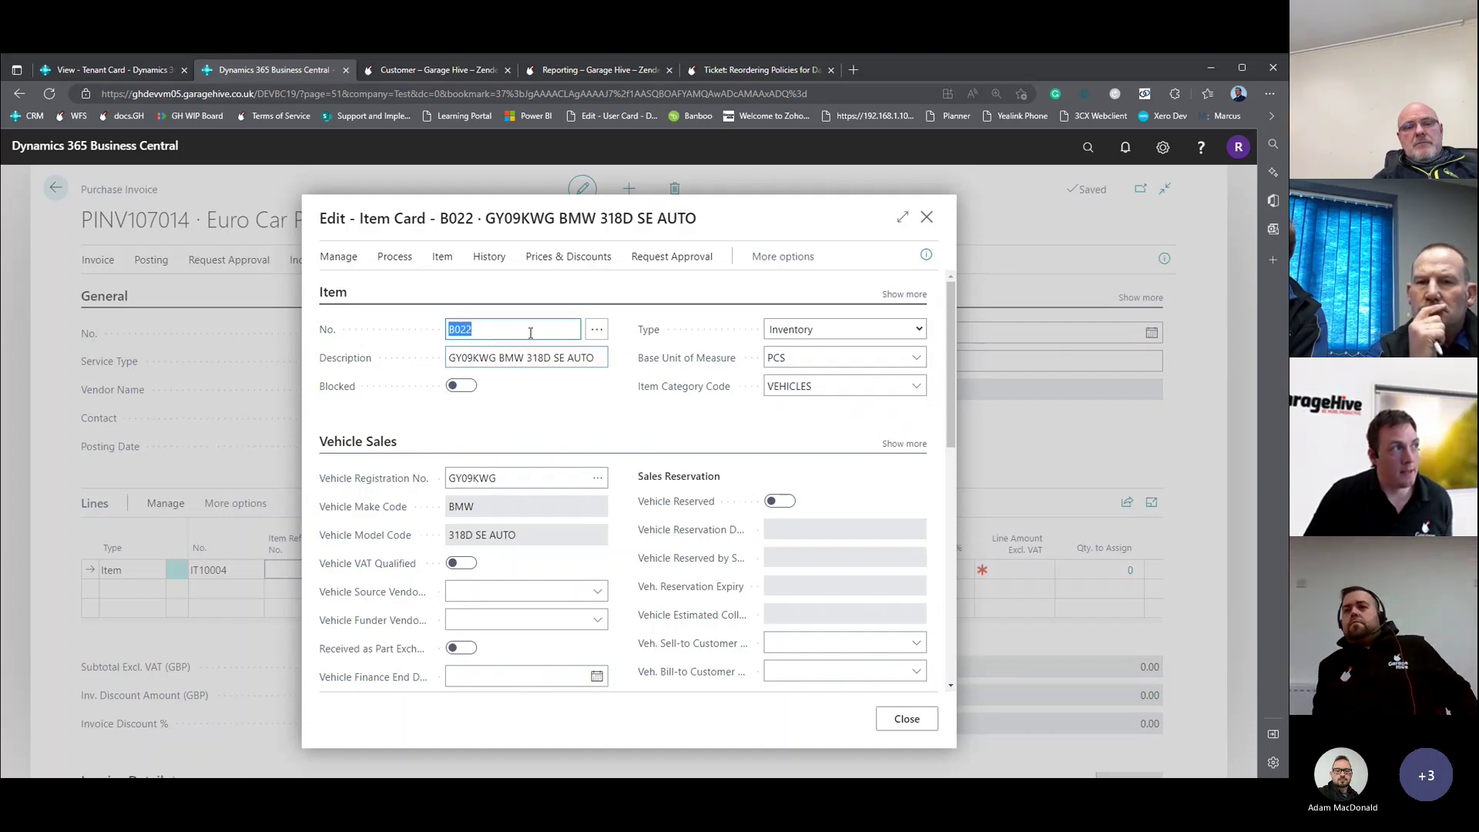
left_click(484, 329)
left_click_drag(483, 329, 437, 334)
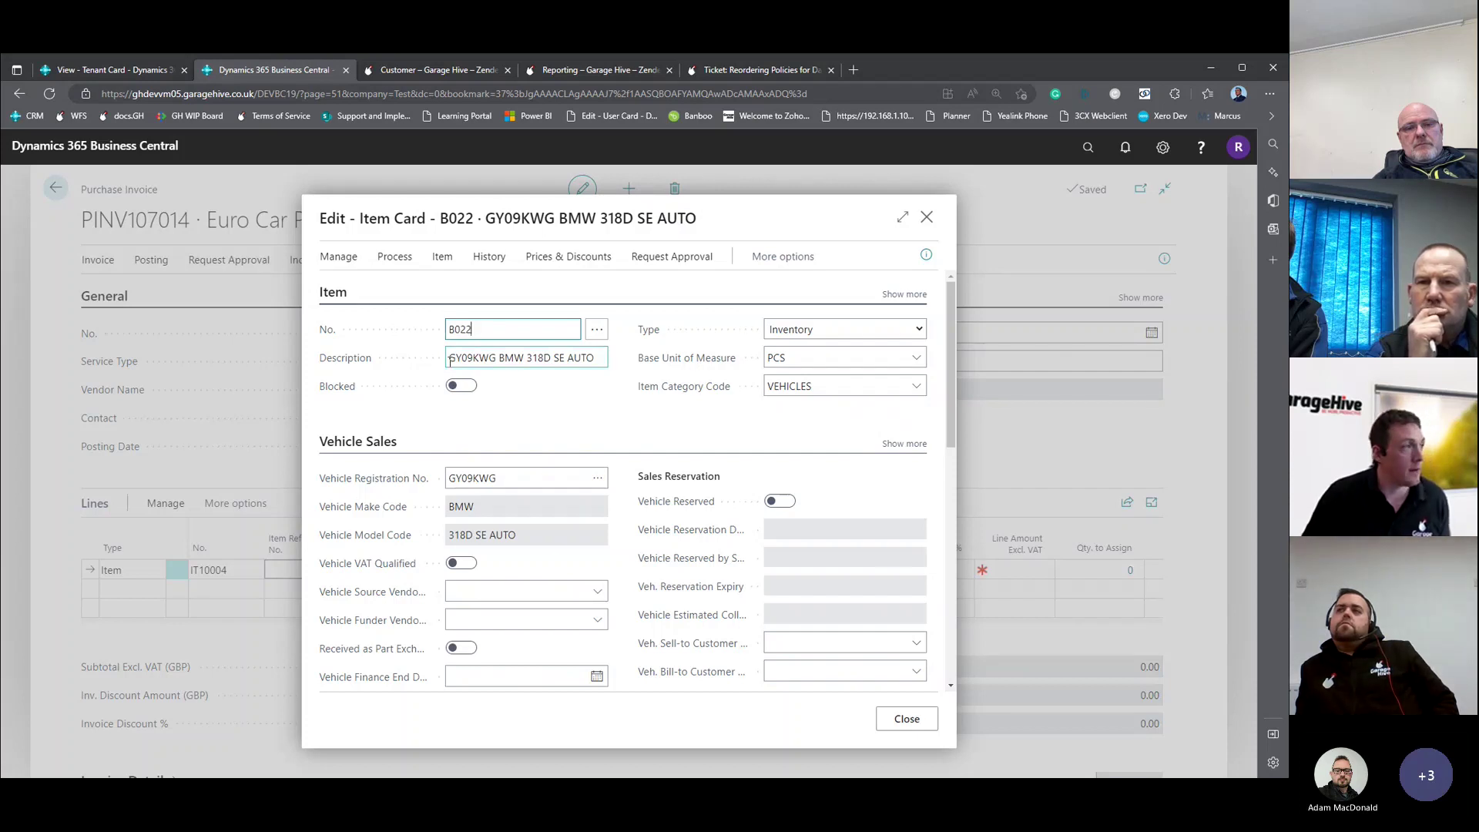
left_click_drag(450, 361, 594, 364)
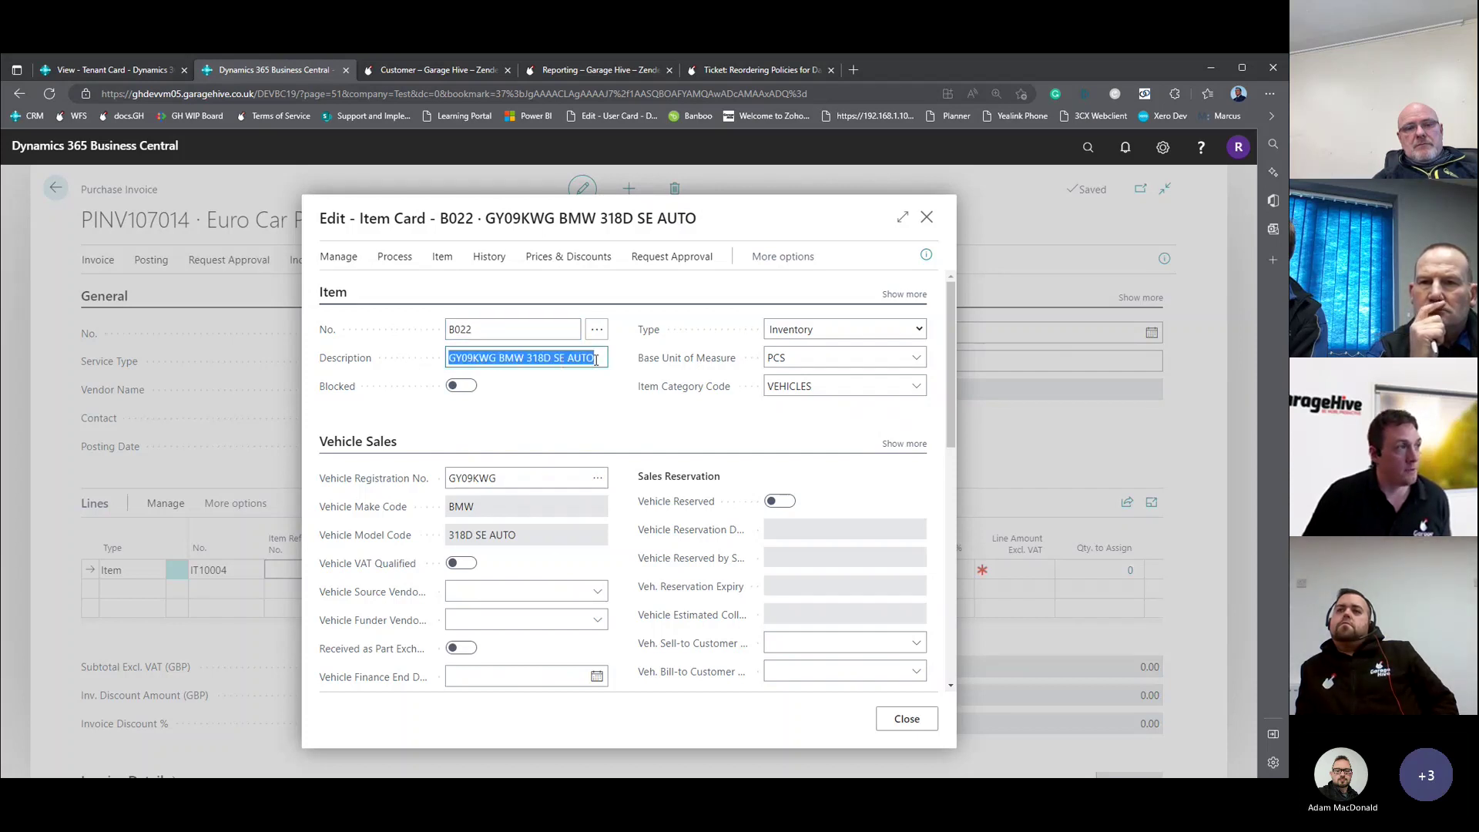
left_click_drag(499, 359, 597, 357)
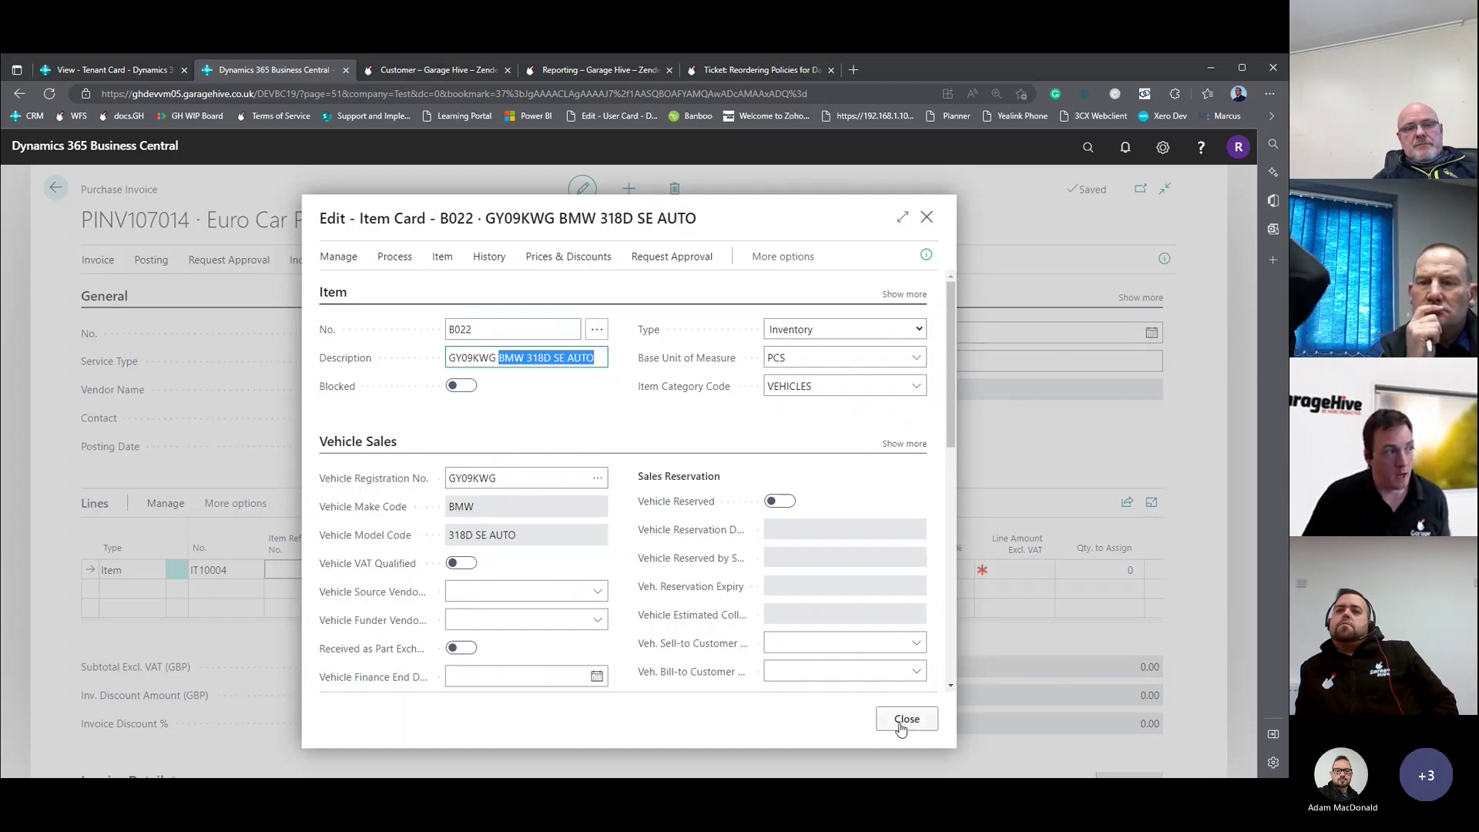
Try the Vehicle VAT Qualified option on the item card, switch it back off, and look over the remaining vehicle sales fields.
left_click(463, 563)
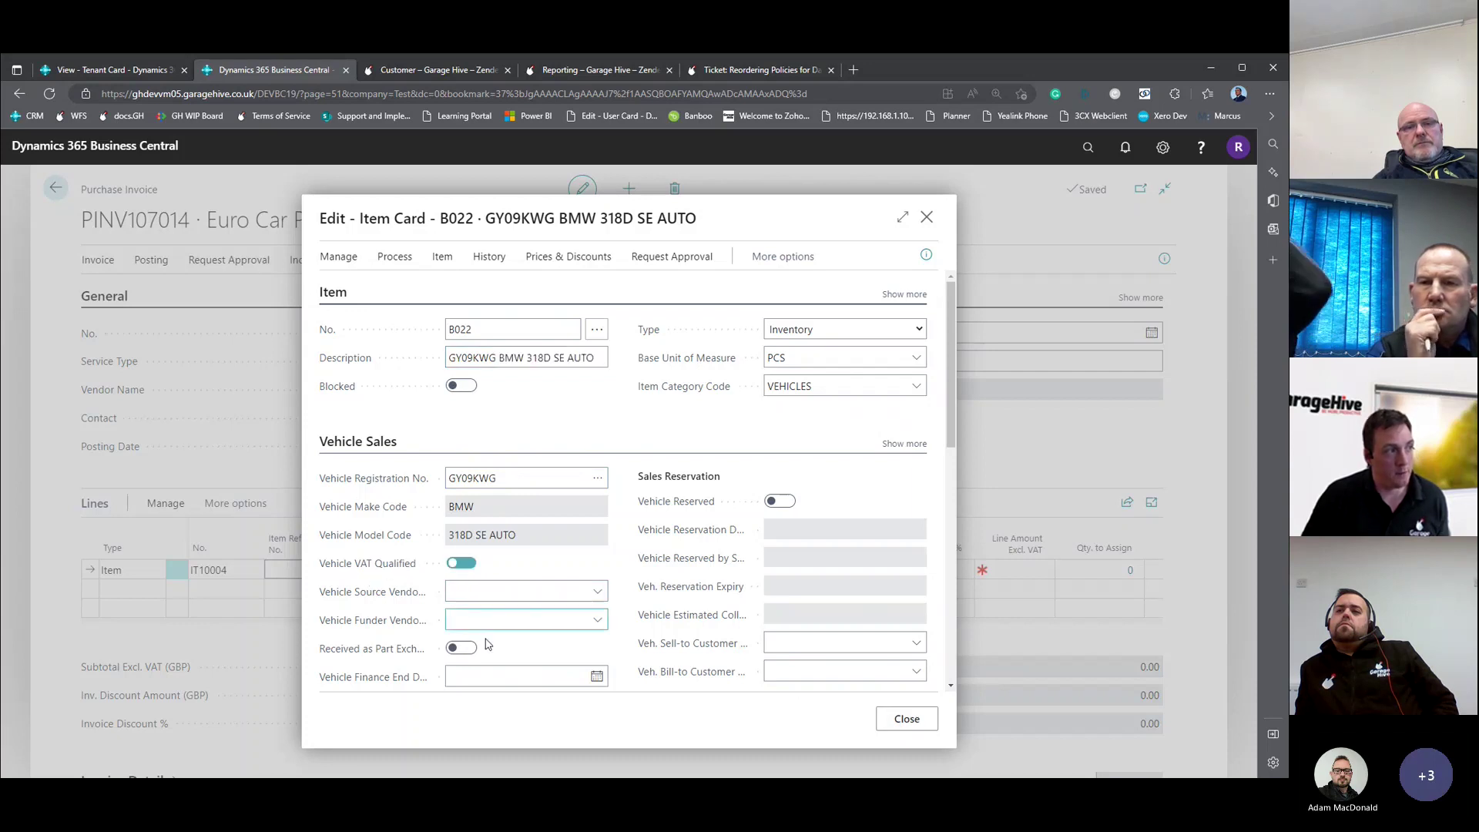
left_click(462, 564)
left_click_drag(636, 474, 736, 647)
left_click_drag(319, 591, 631, 483)
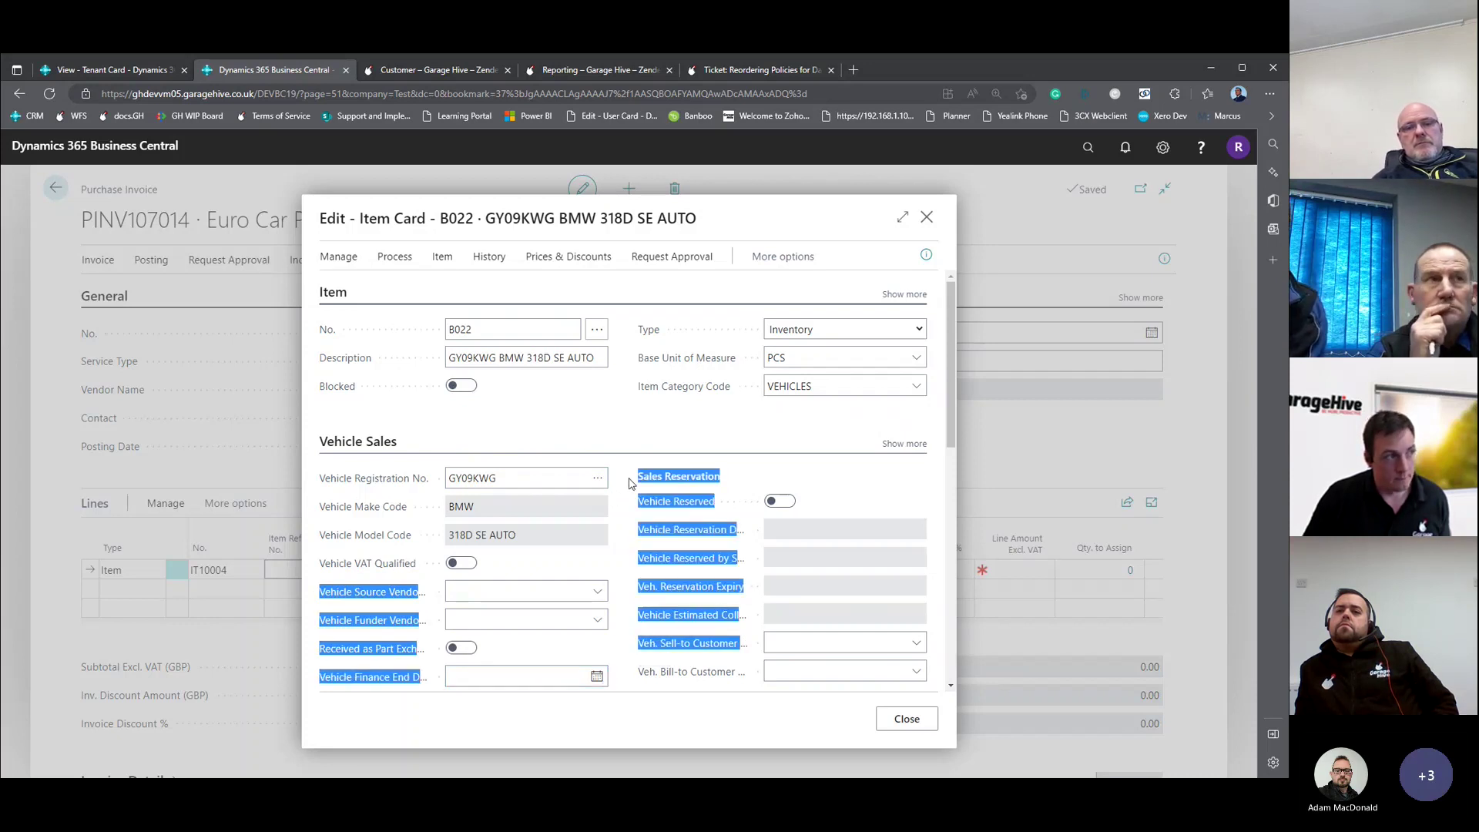
left_click(631, 482)
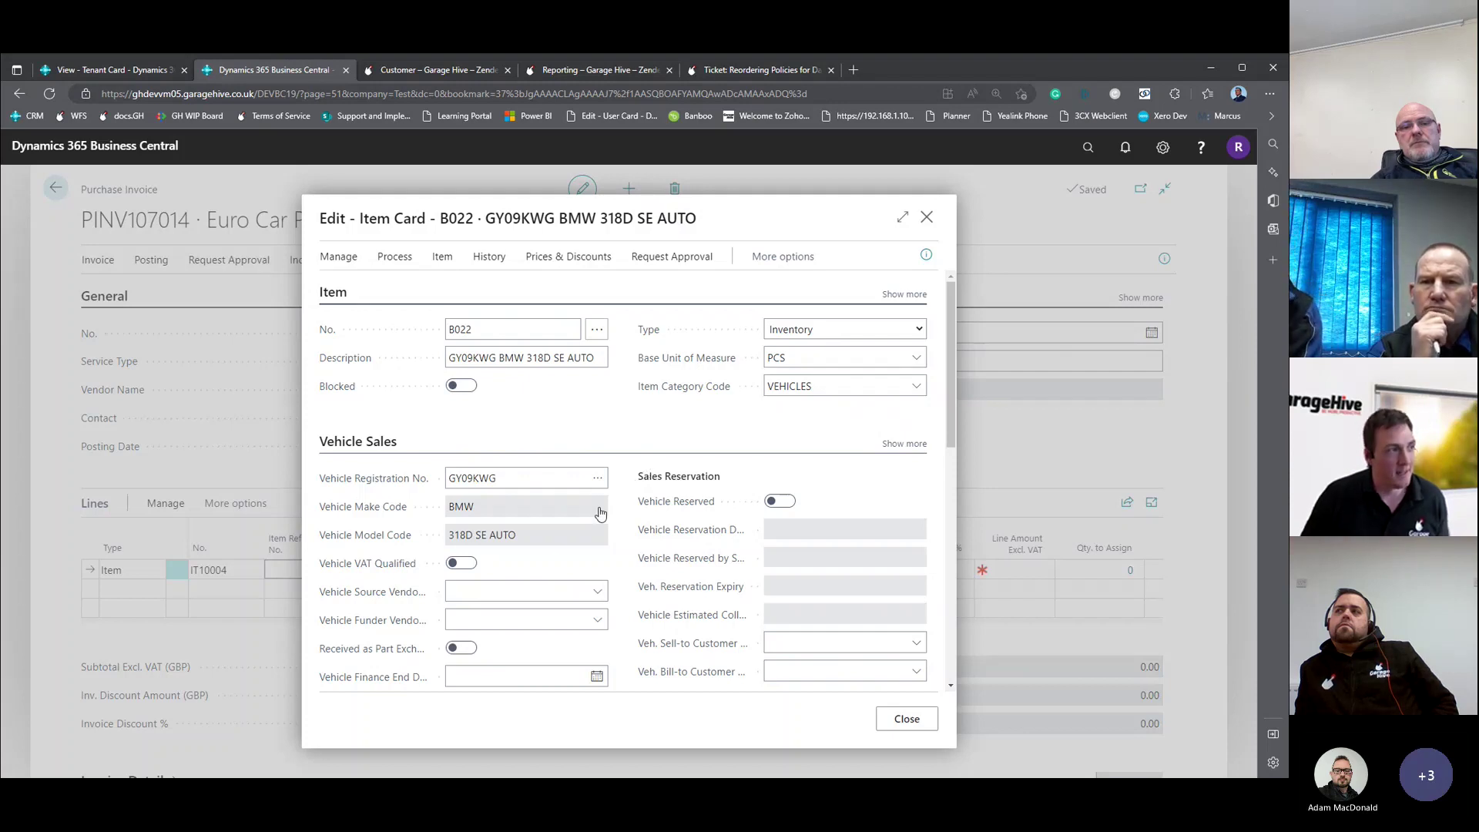
Close the item card, give the vehicle's purchase invoice line quantity 1 and direct unit cost 5500 excluding VAT, and leave the invoice.
left_click(907, 721)
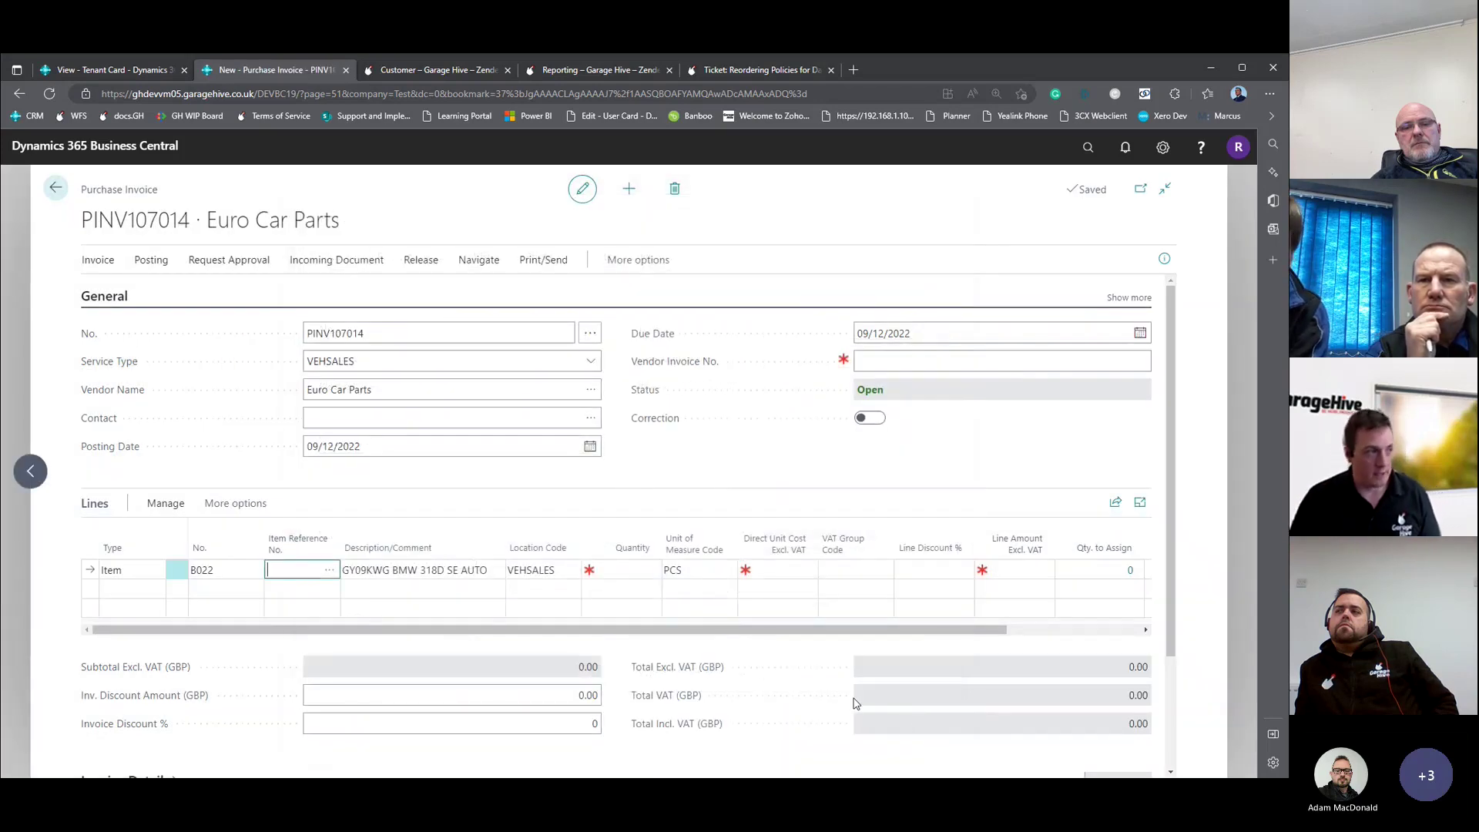
left_click(627, 571)
type("1")
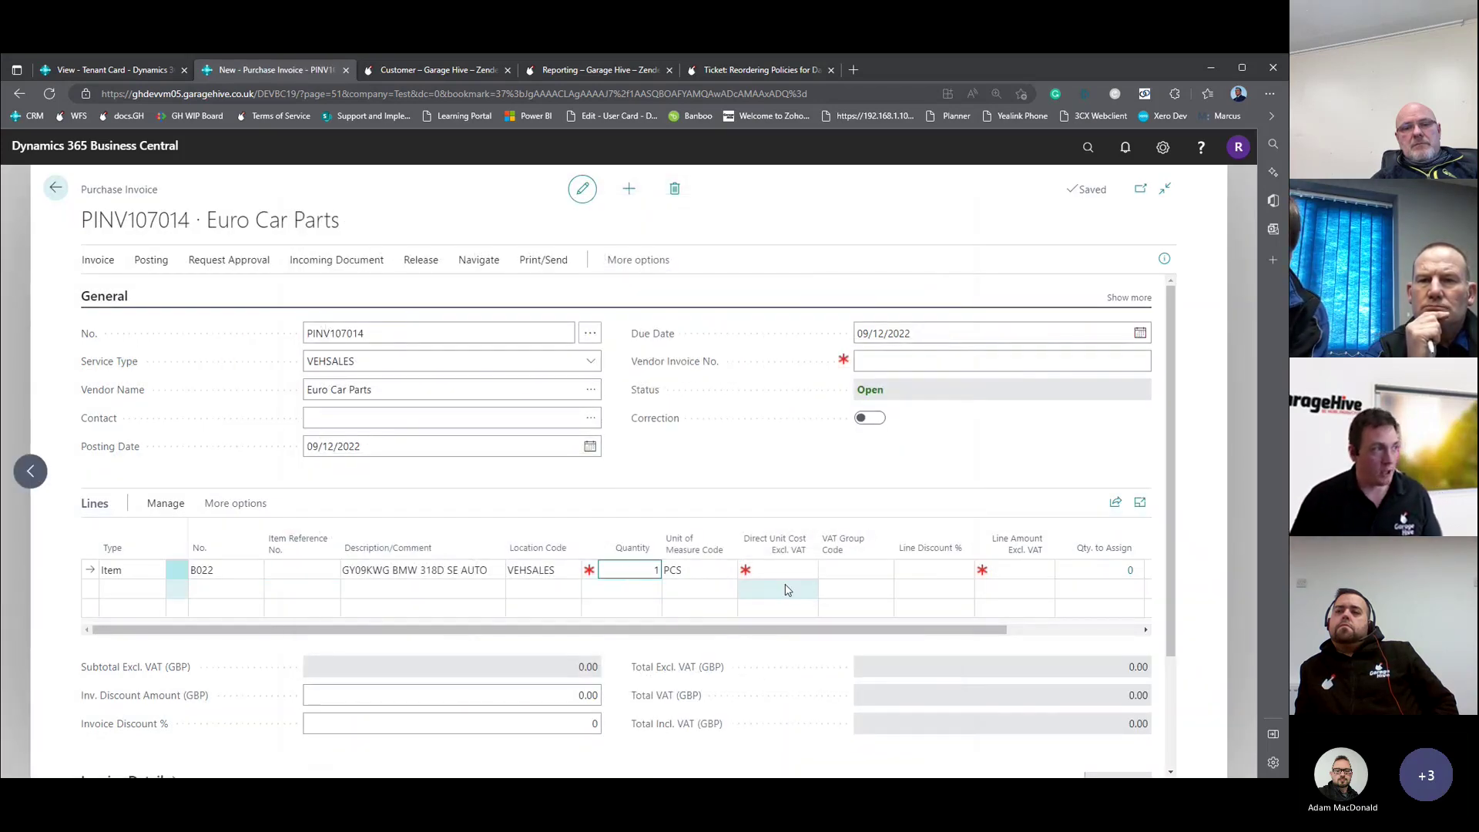
key("Tab")
left_click(223, 572)
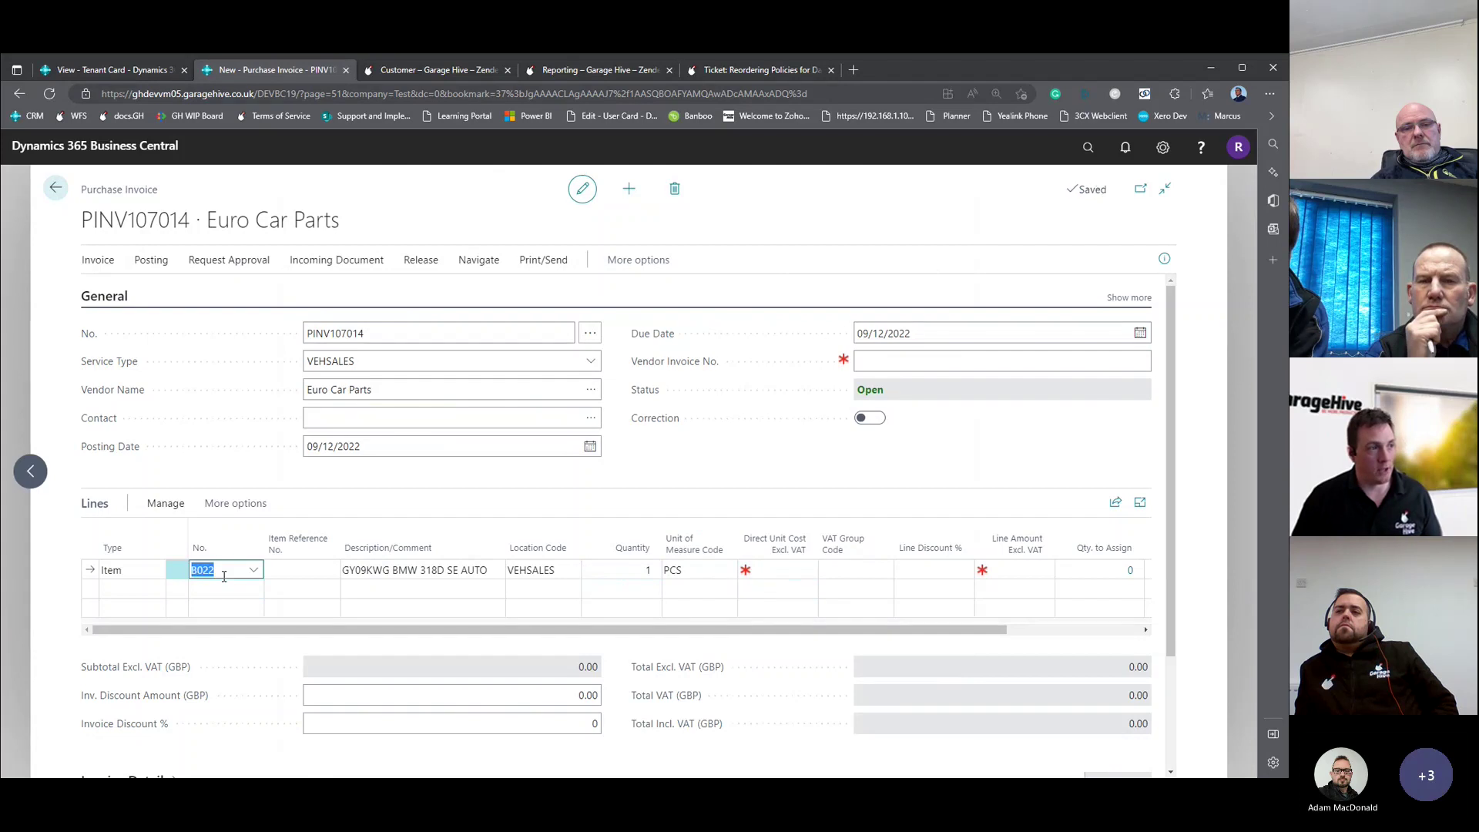
left_click(763, 571)
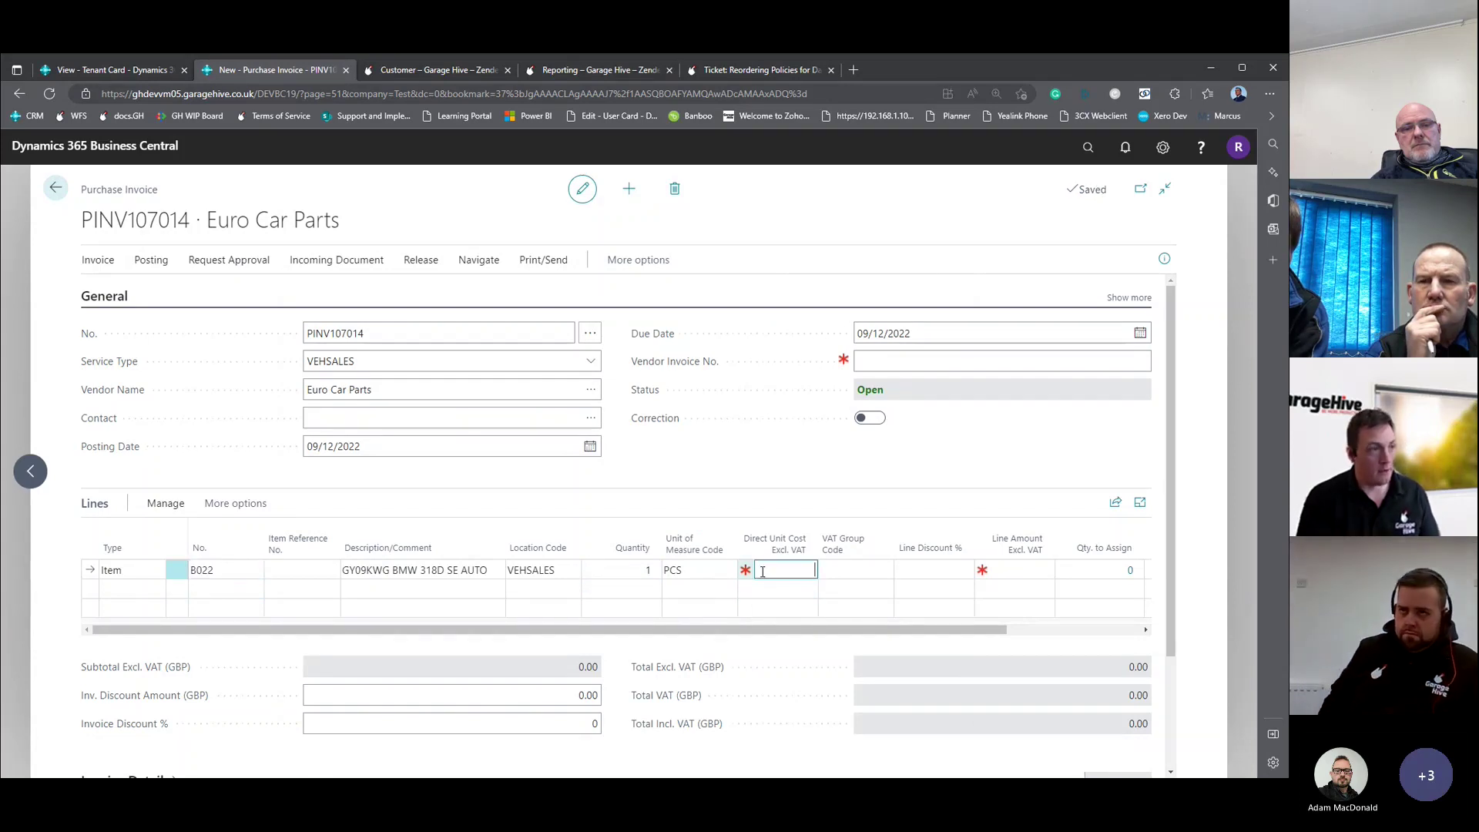
type("5500")
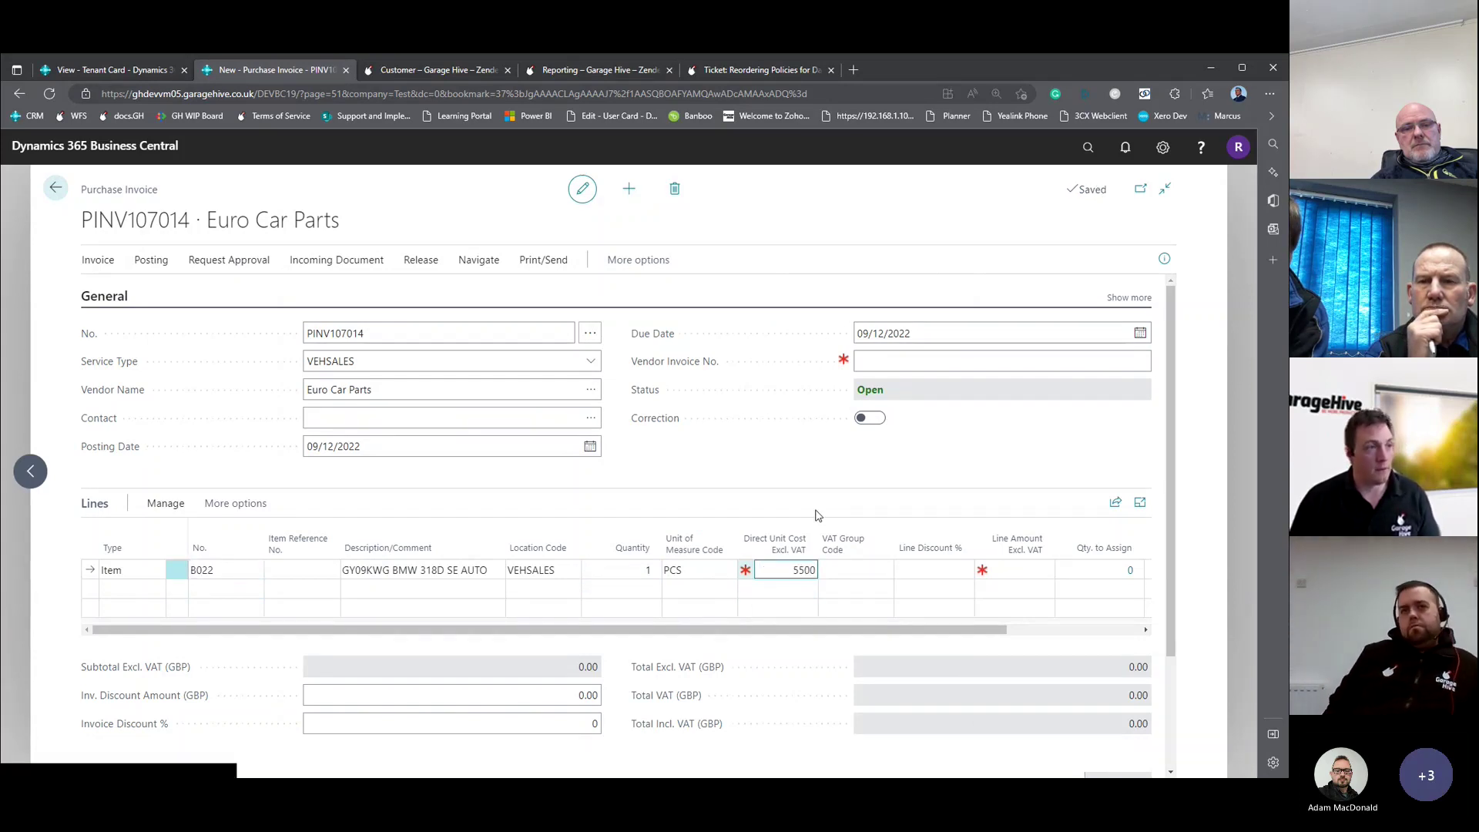
key("Tab")
left_click_drag(1107, 673, 1135, 672)
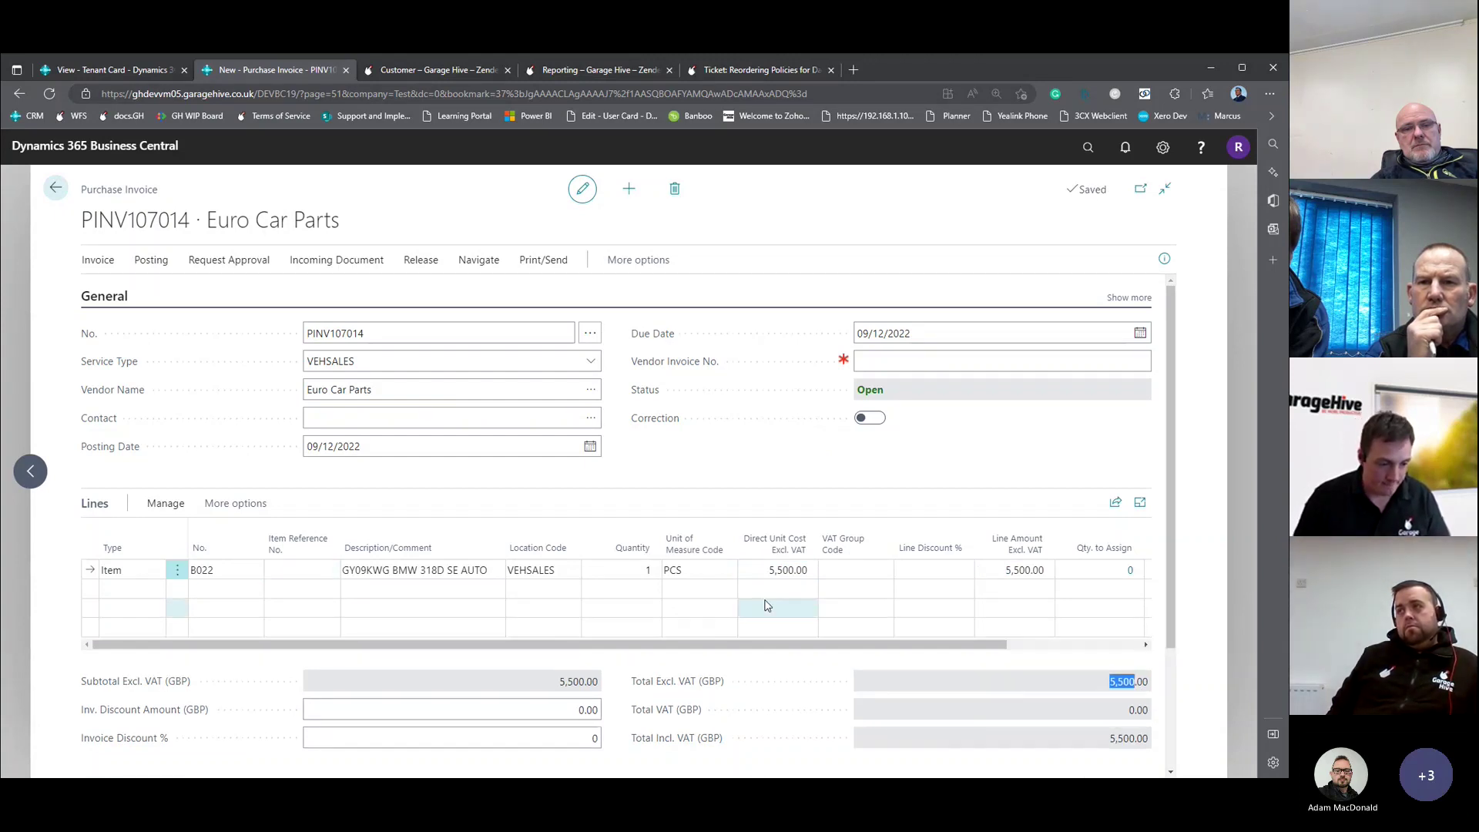
left_click(56, 189)
left_click(688, 504)
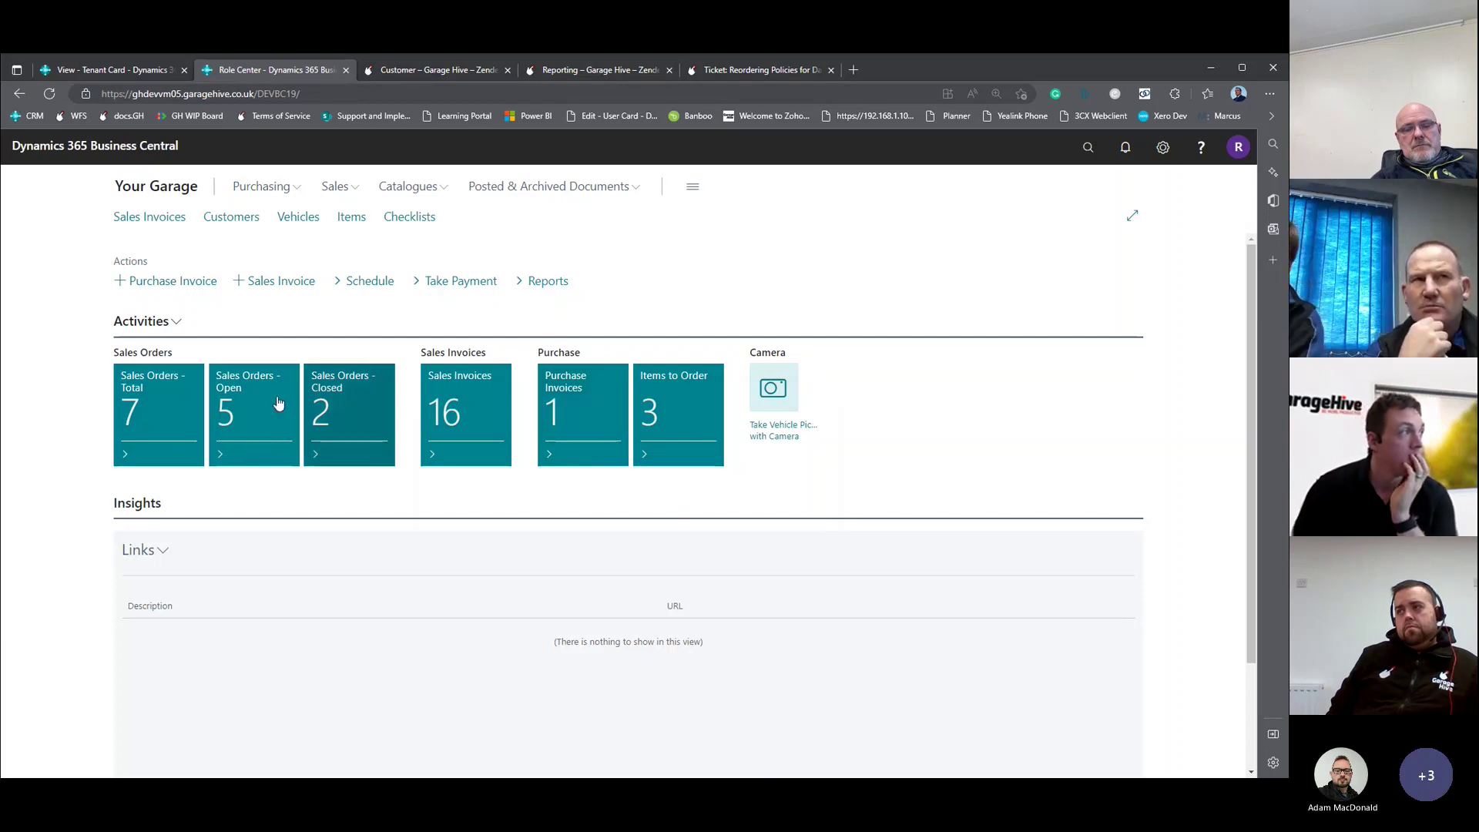
Open the Nissan Juke Visia DCI order from the open sales orders and check its VAT Qualified setting under Financials.
left_click(254, 414)
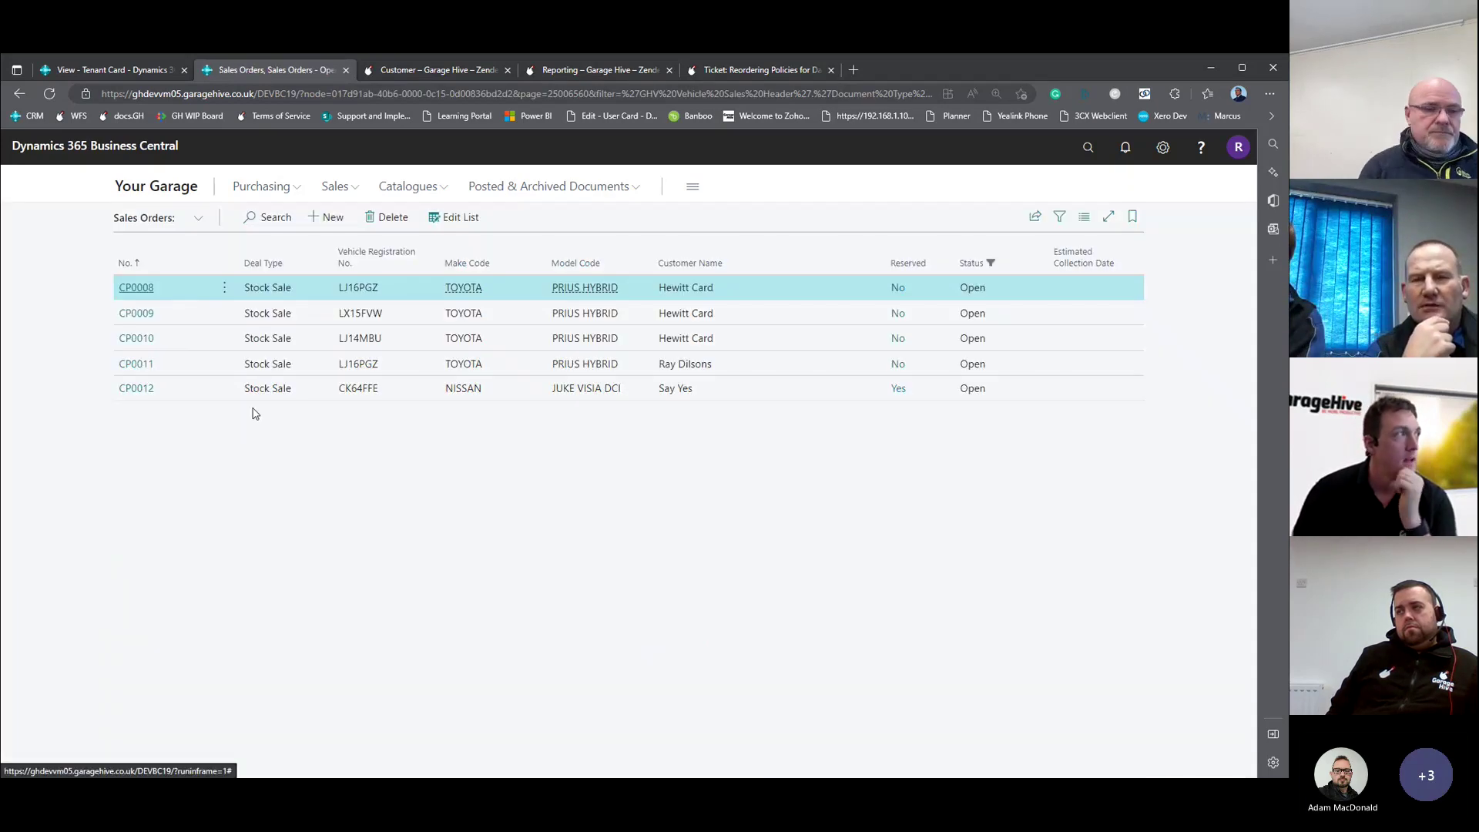
left_click(146, 391)
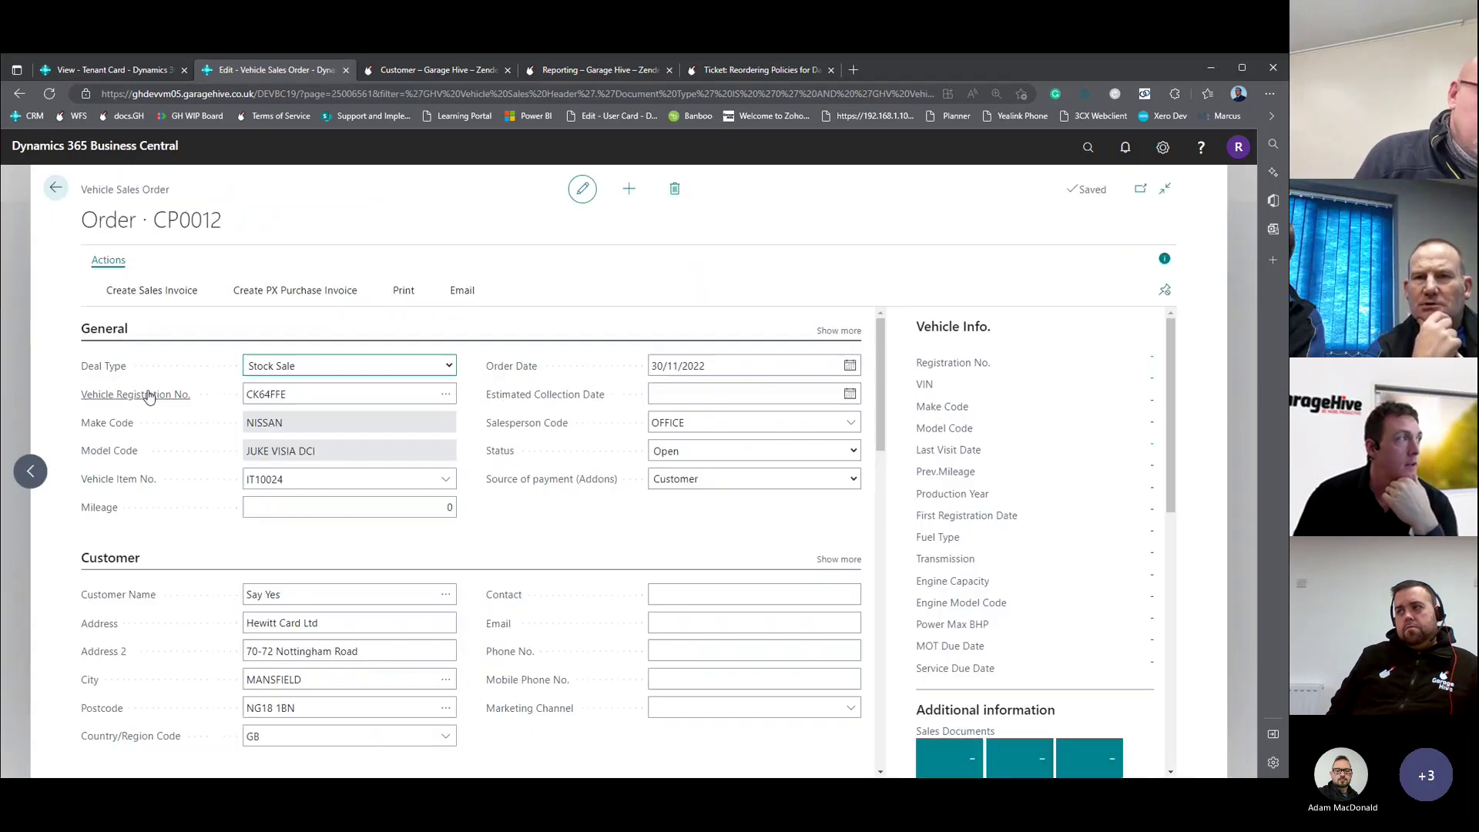
scroll(359, 555, "down", 5)
scroll(358, 555, "up", 5)
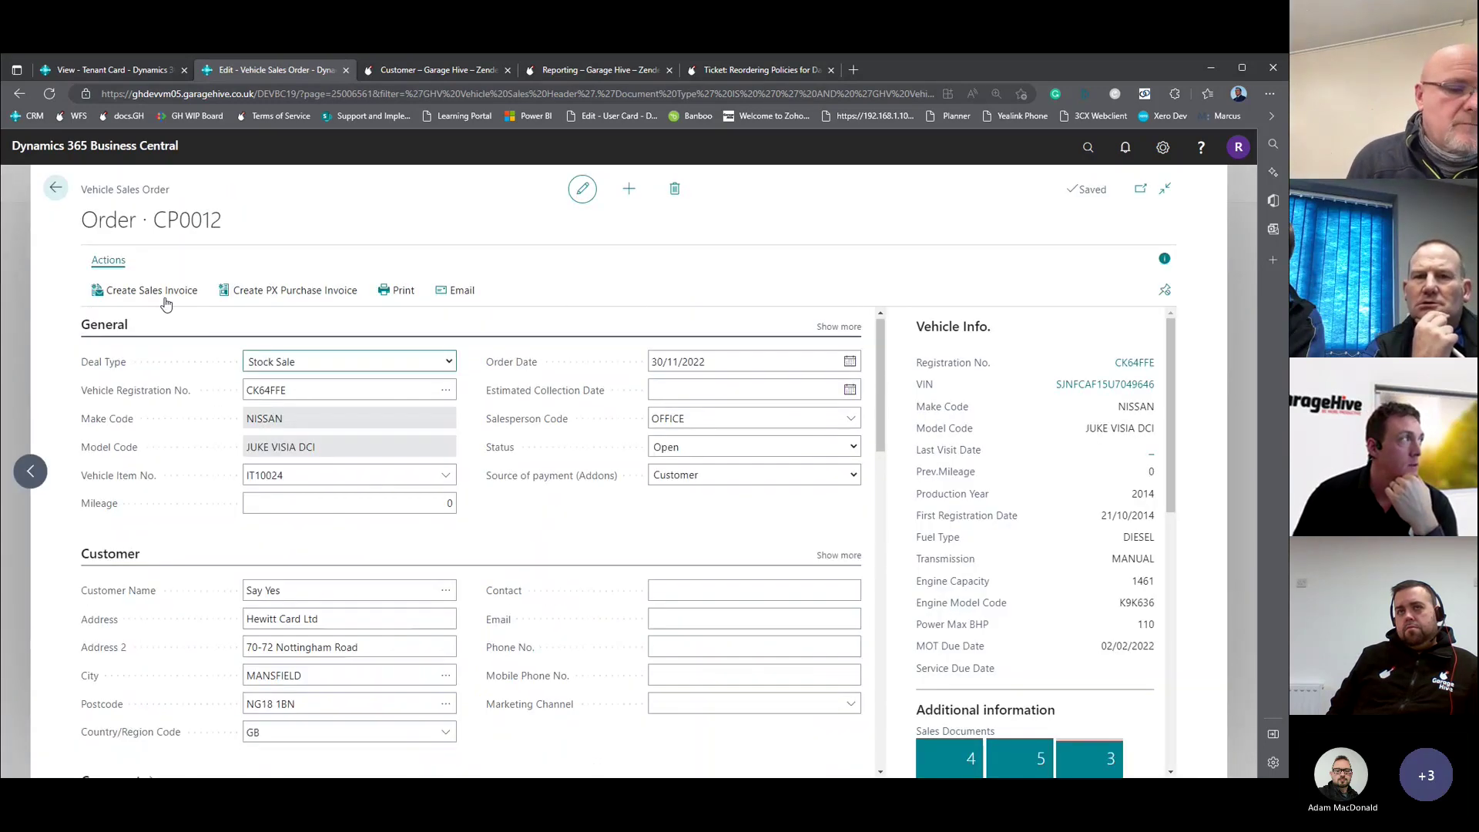
left_click(55, 189)
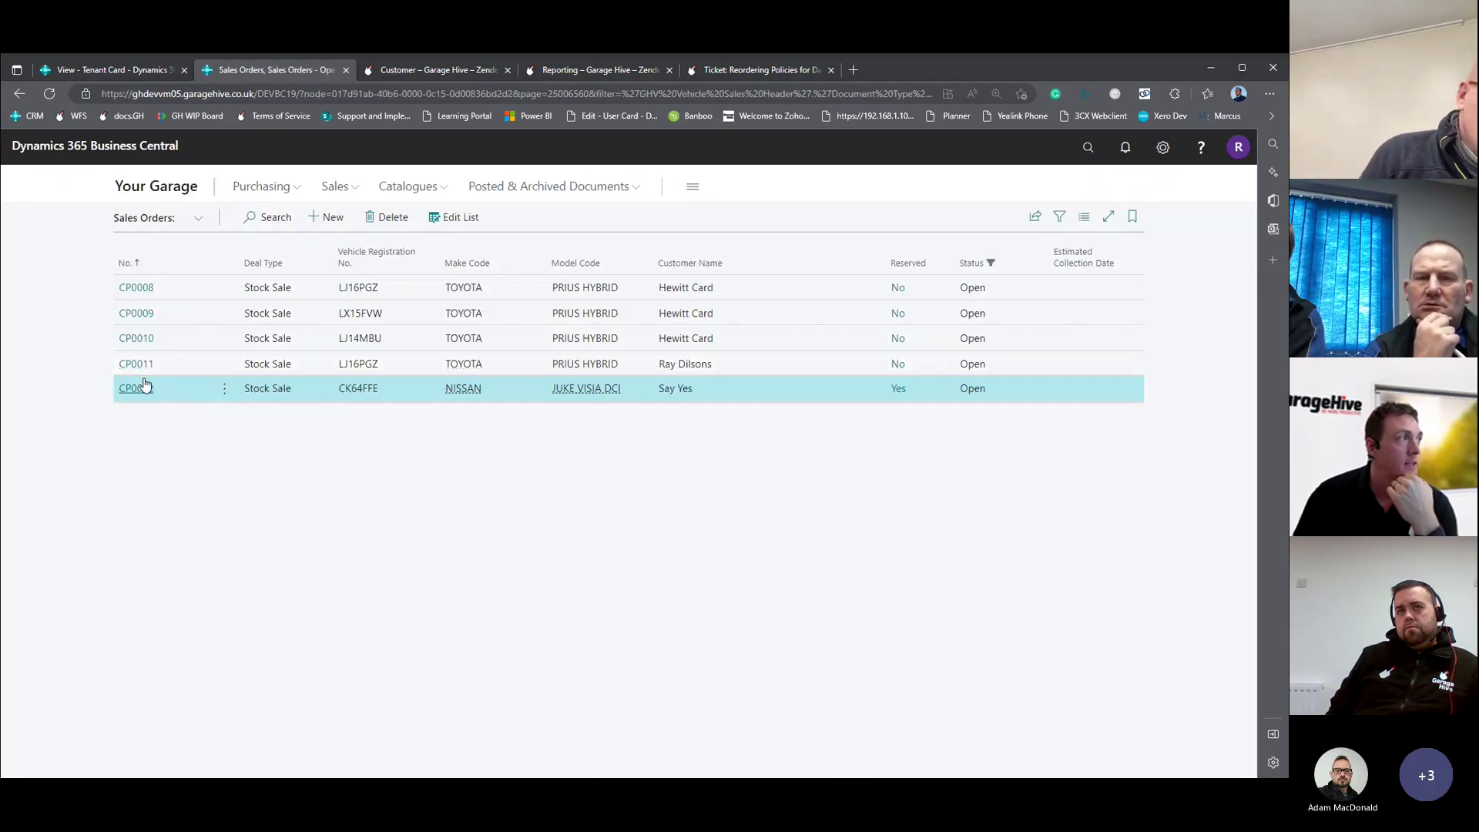
left_click(147, 394)
scroll(364, 534, "down", 5)
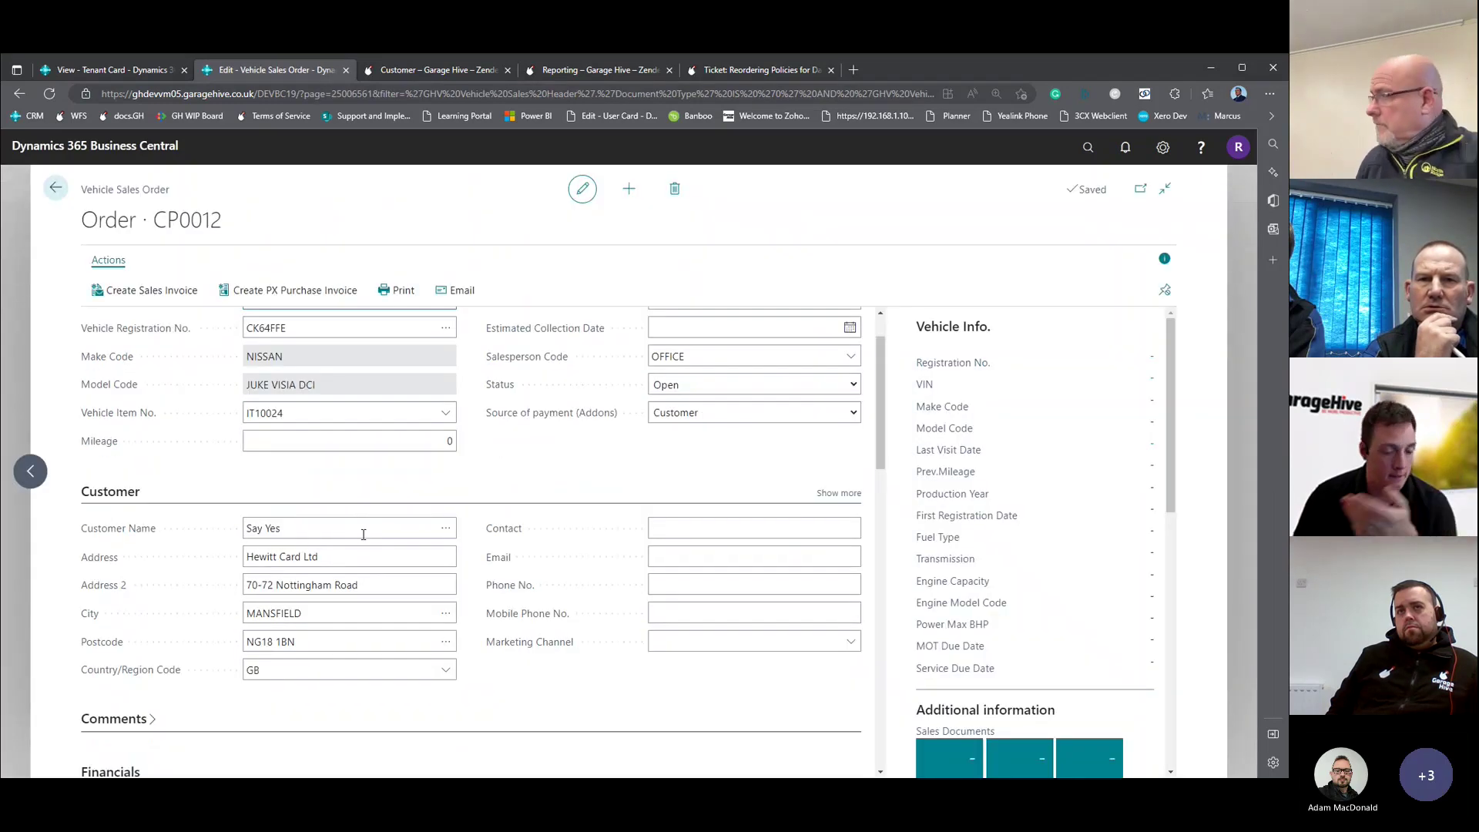
scroll(363, 534, "down", 1)
left_click_drag(178, 537, 82, 531)
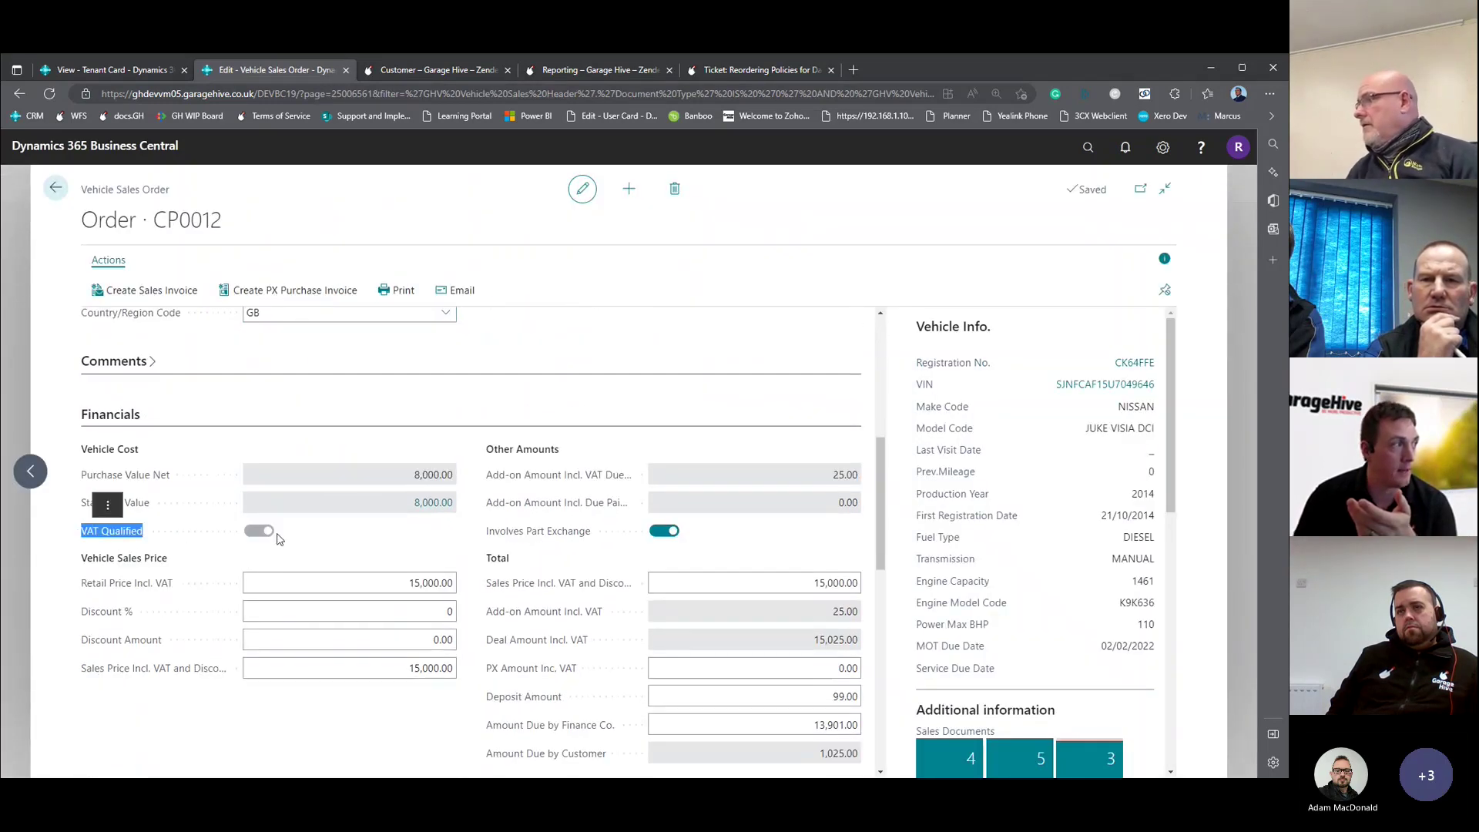
left_click(41, 477)
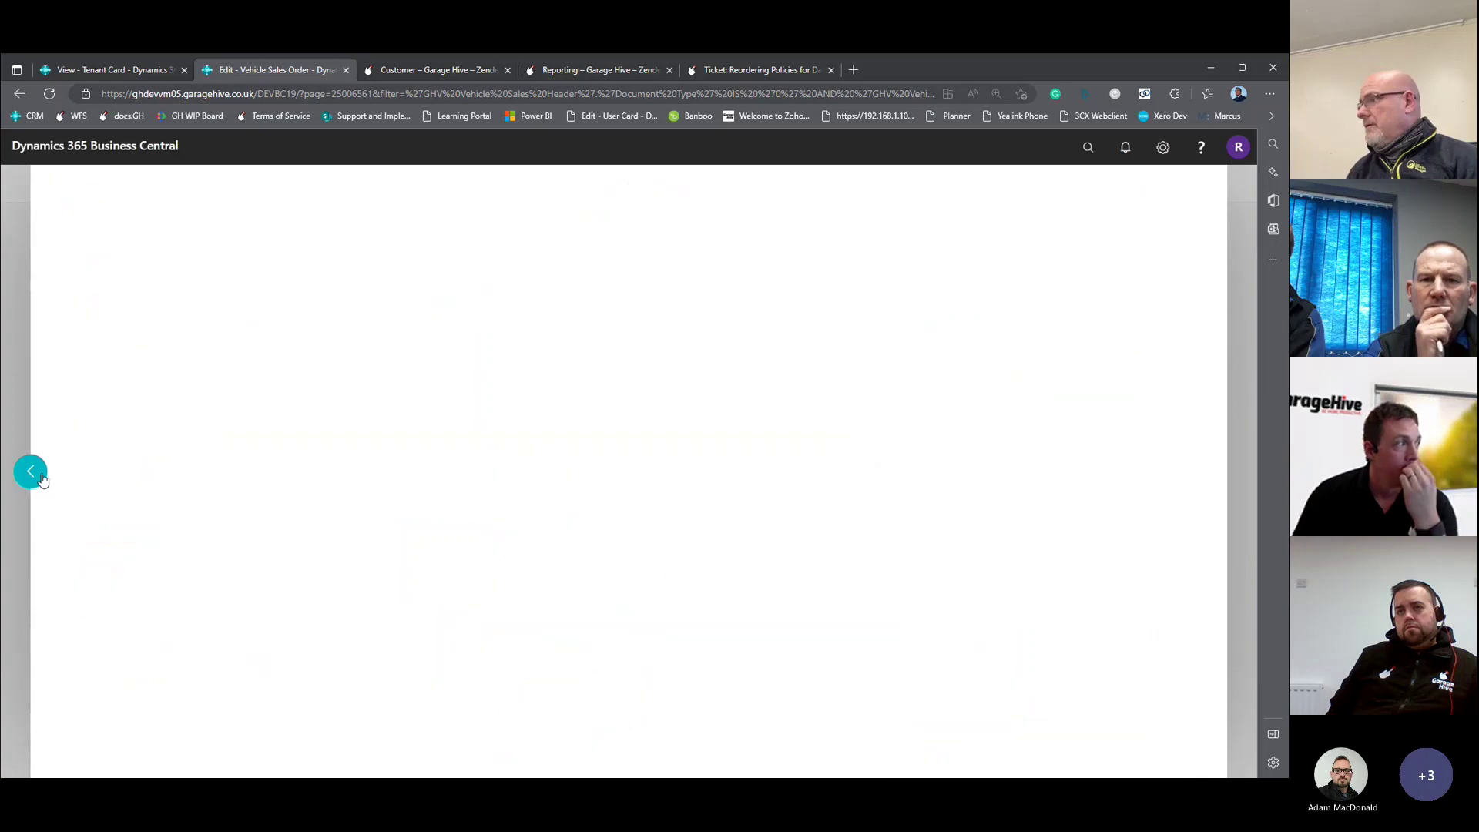
left_click(30, 473)
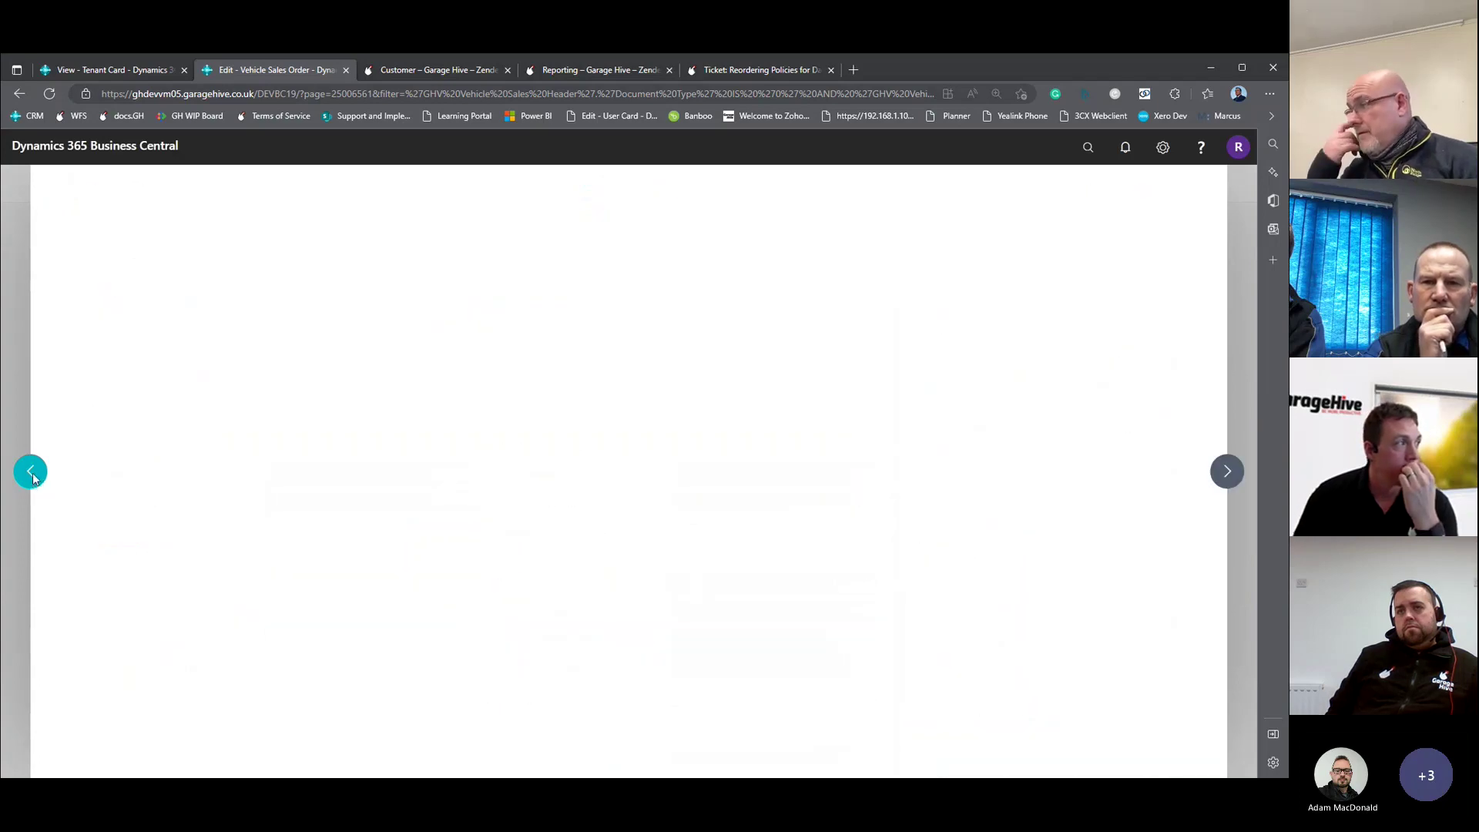
left_click(31, 473)
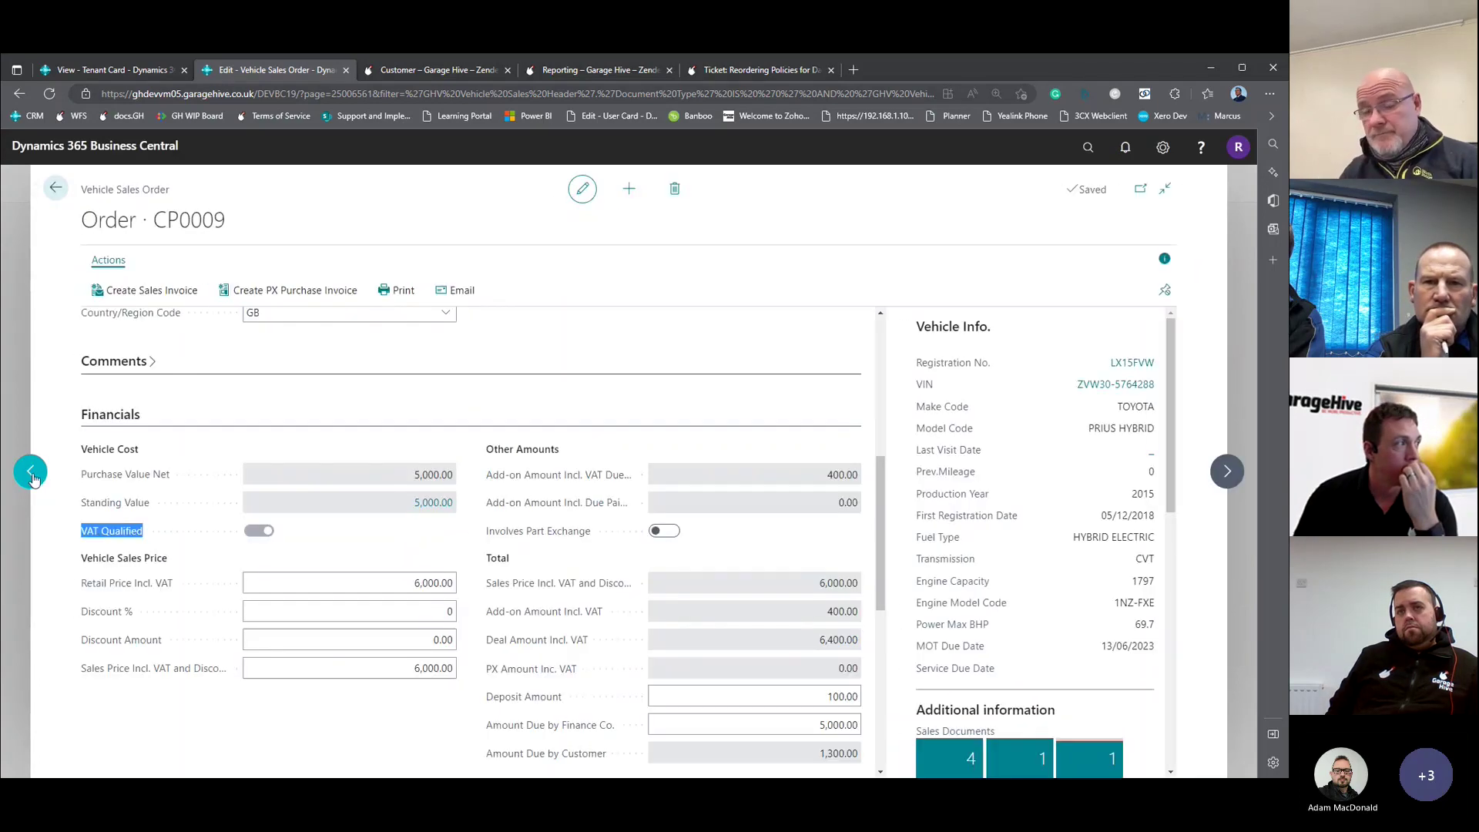
left_click(31, 473)
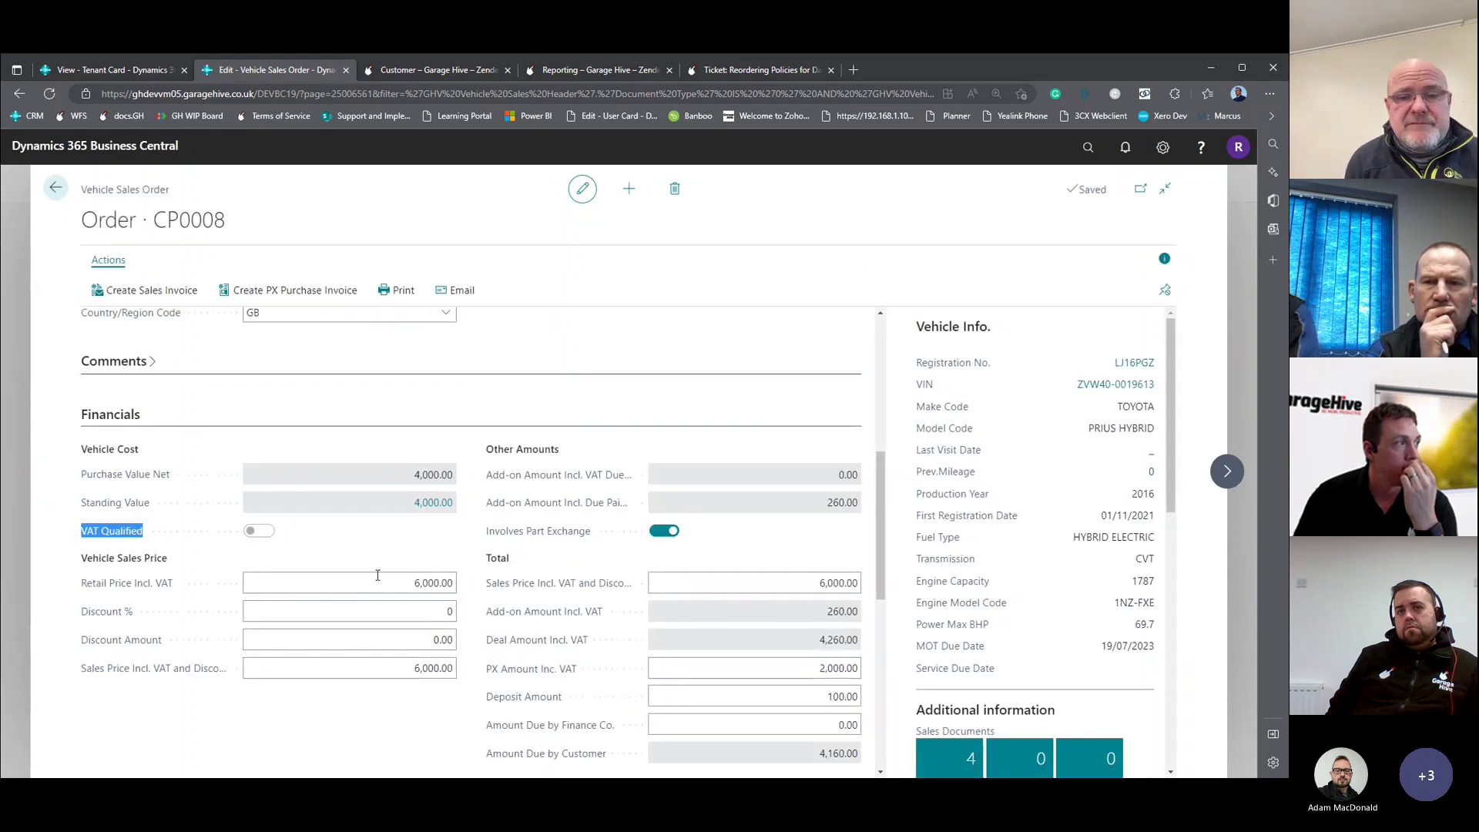
left_click(393, 546)
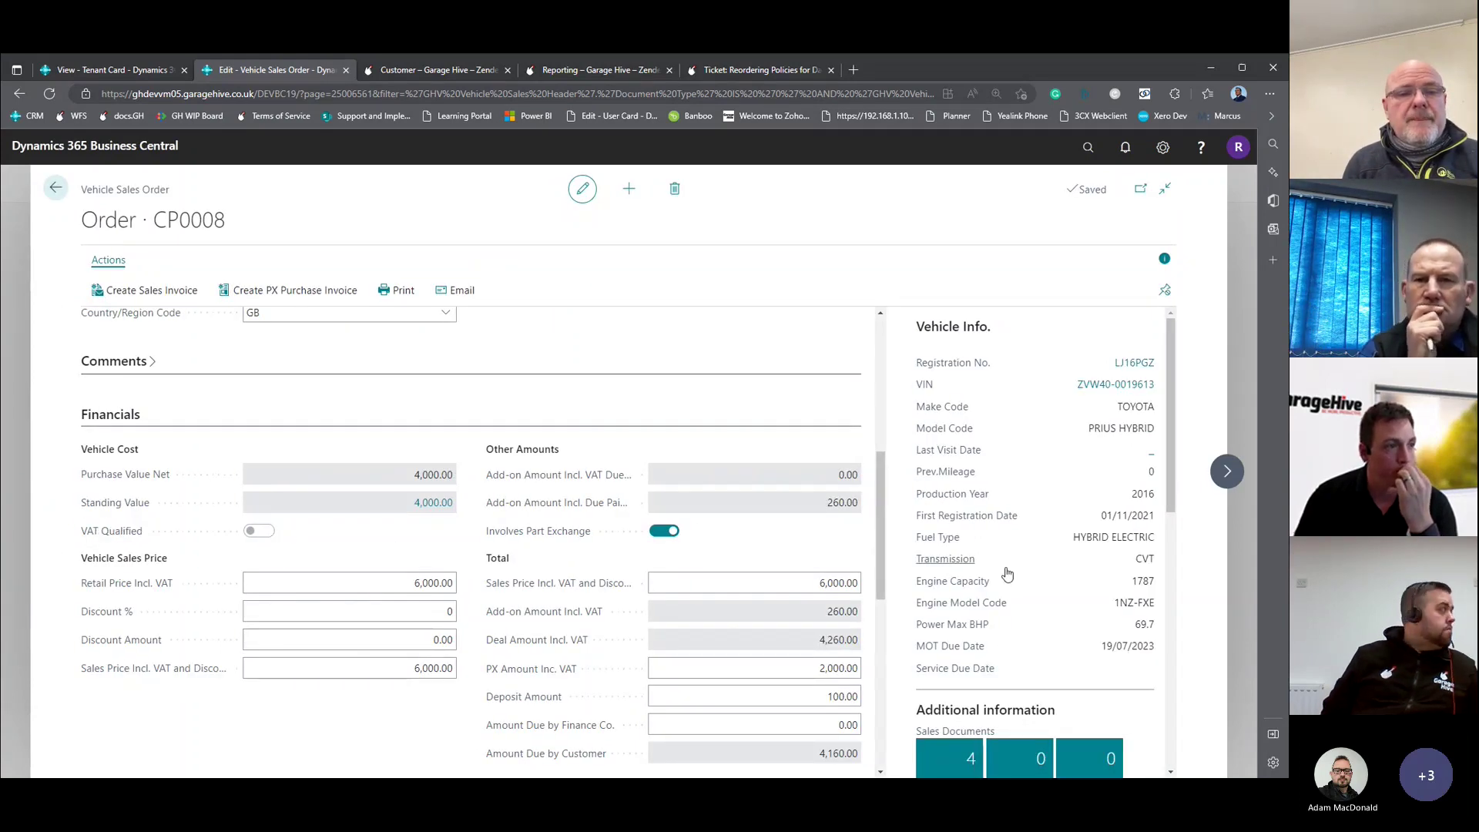
left_click(191, 296)
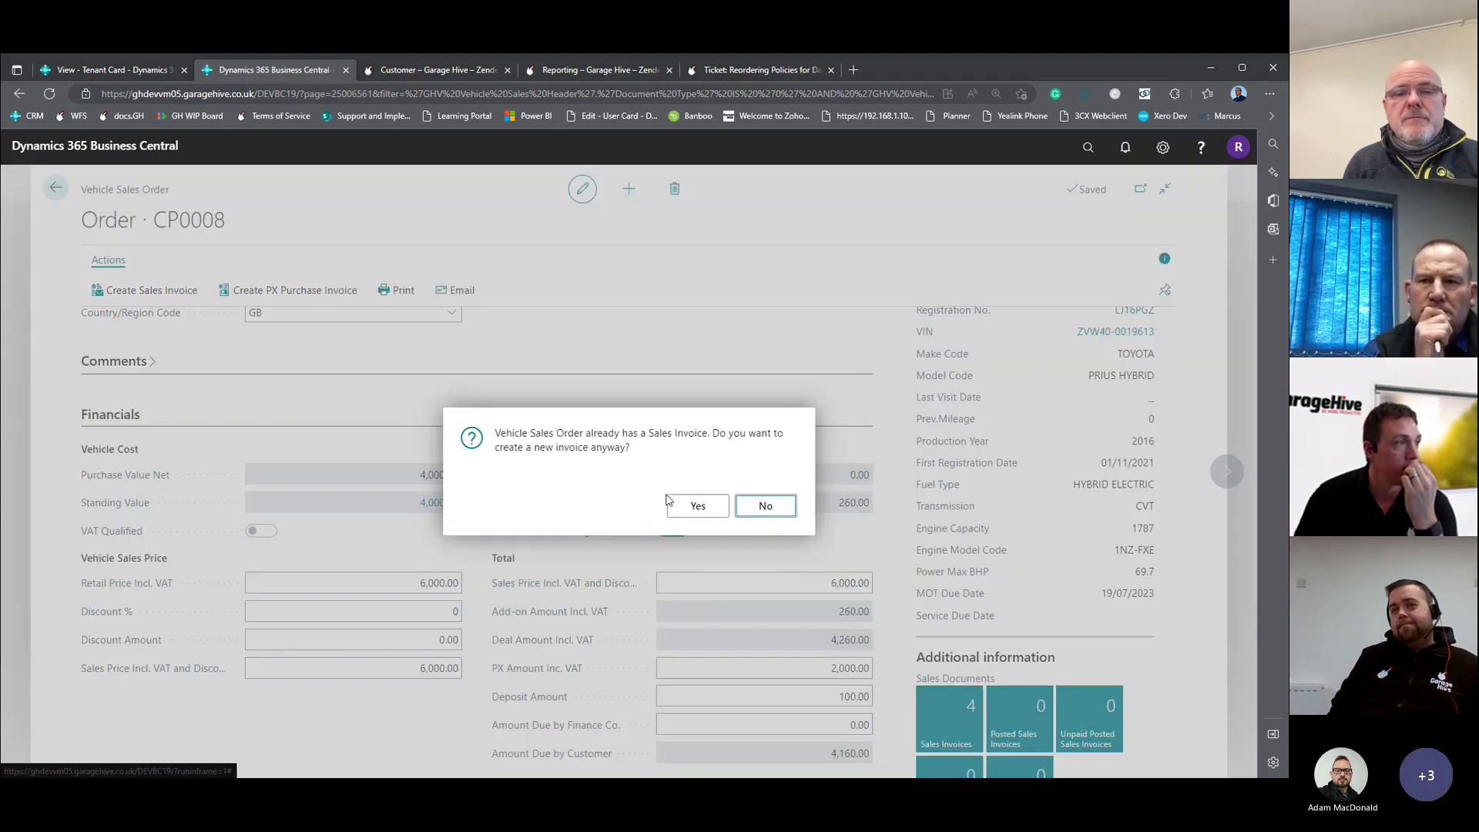
left_click(696, 506)
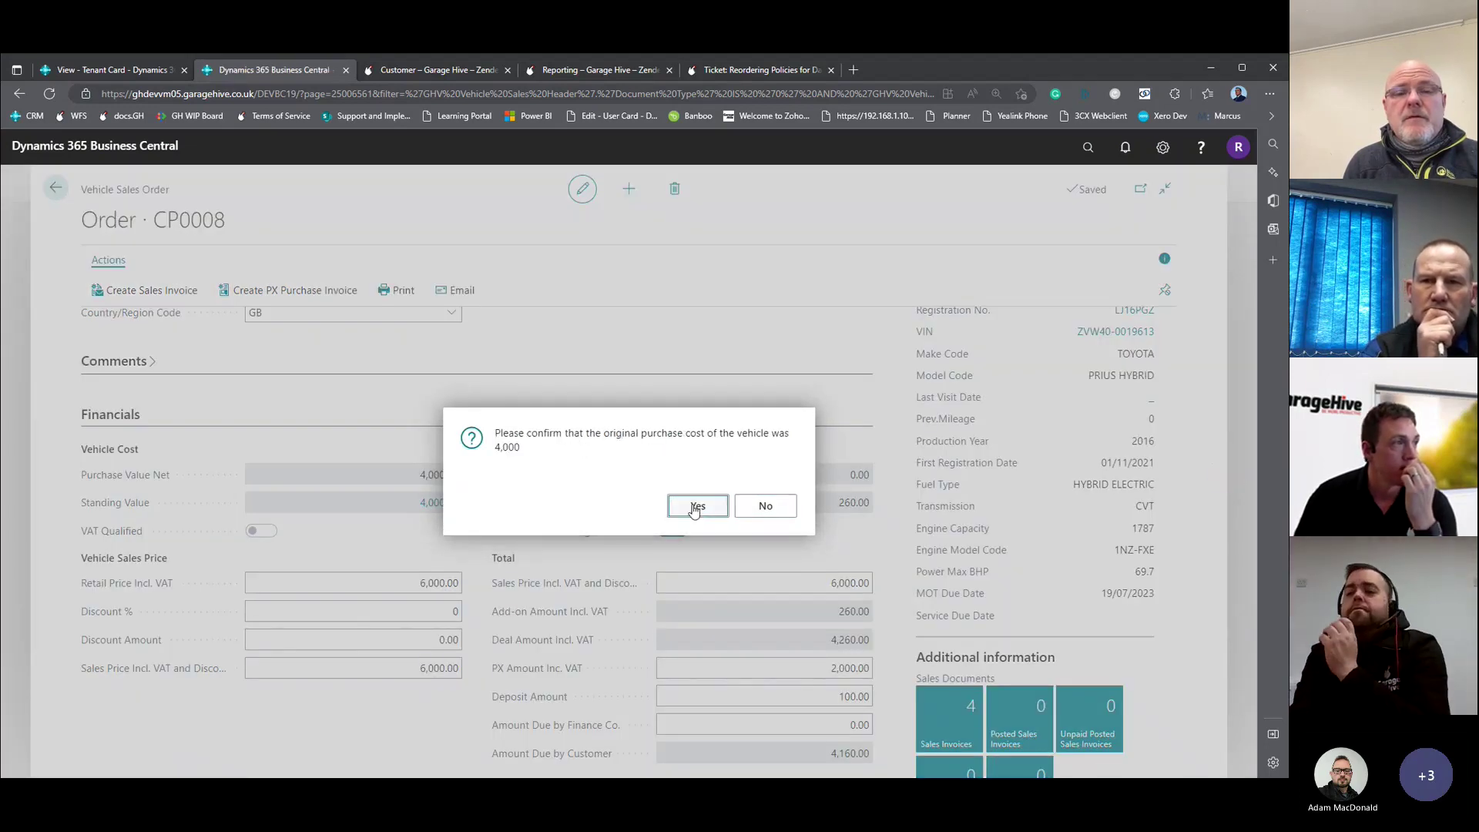
left_click(695, 506)
left_click(937, 748)
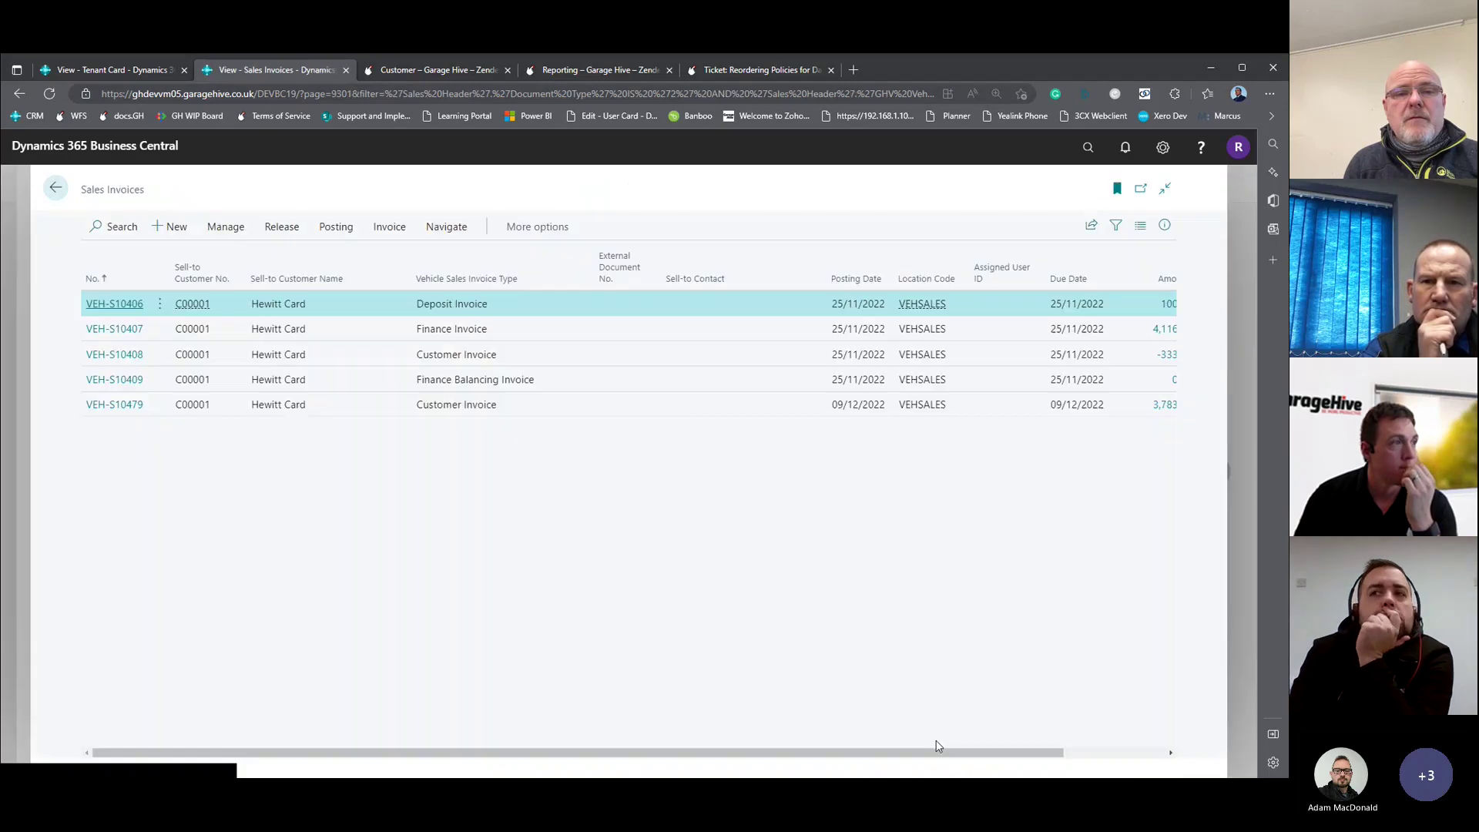
left_click(126, 410)
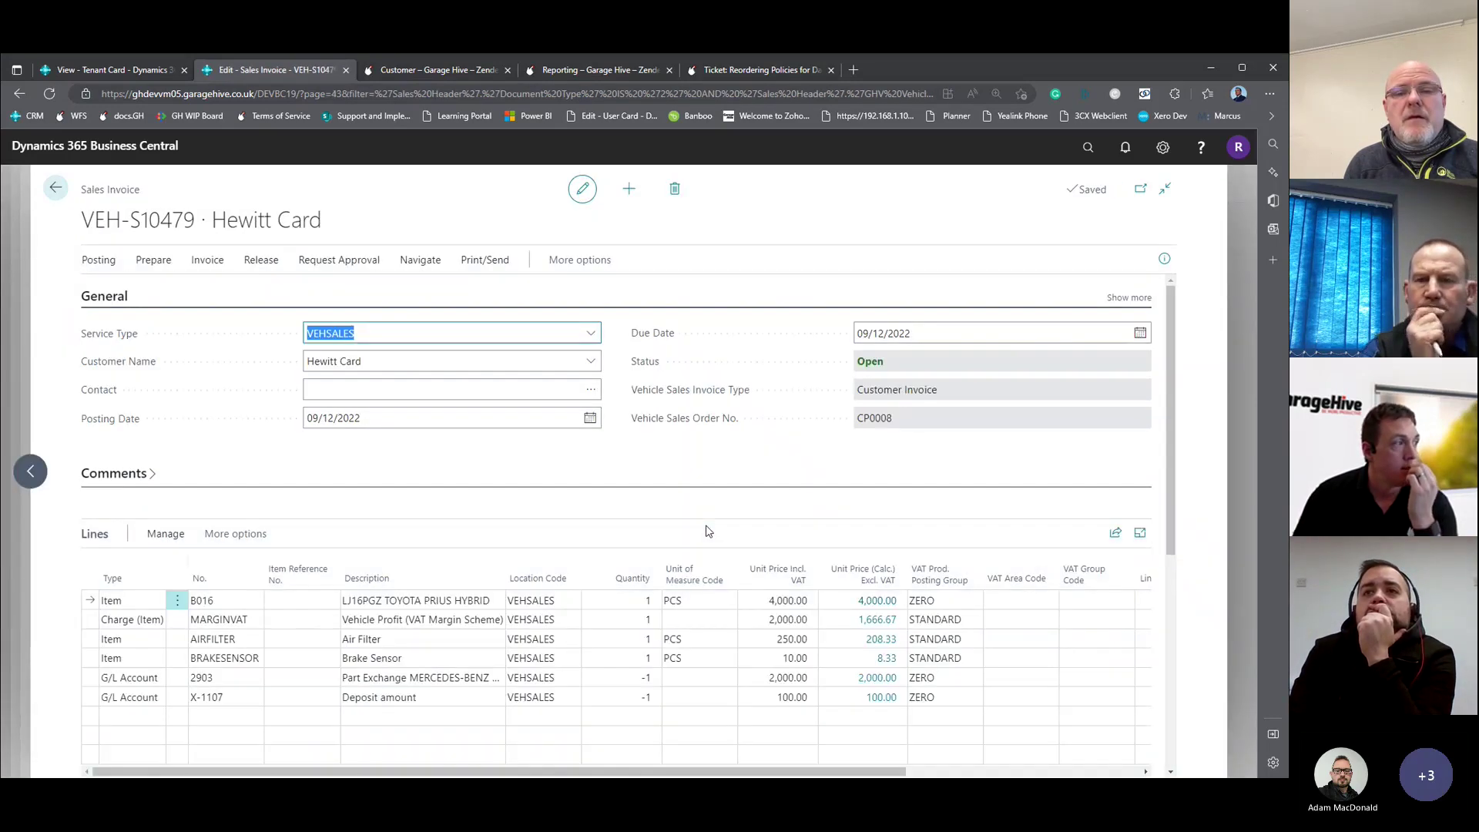
Examine the MARGINVAT vehicle profit line's unit price and the VAT totals on the sales invoice.
scroll(308, 593, "down", 1)
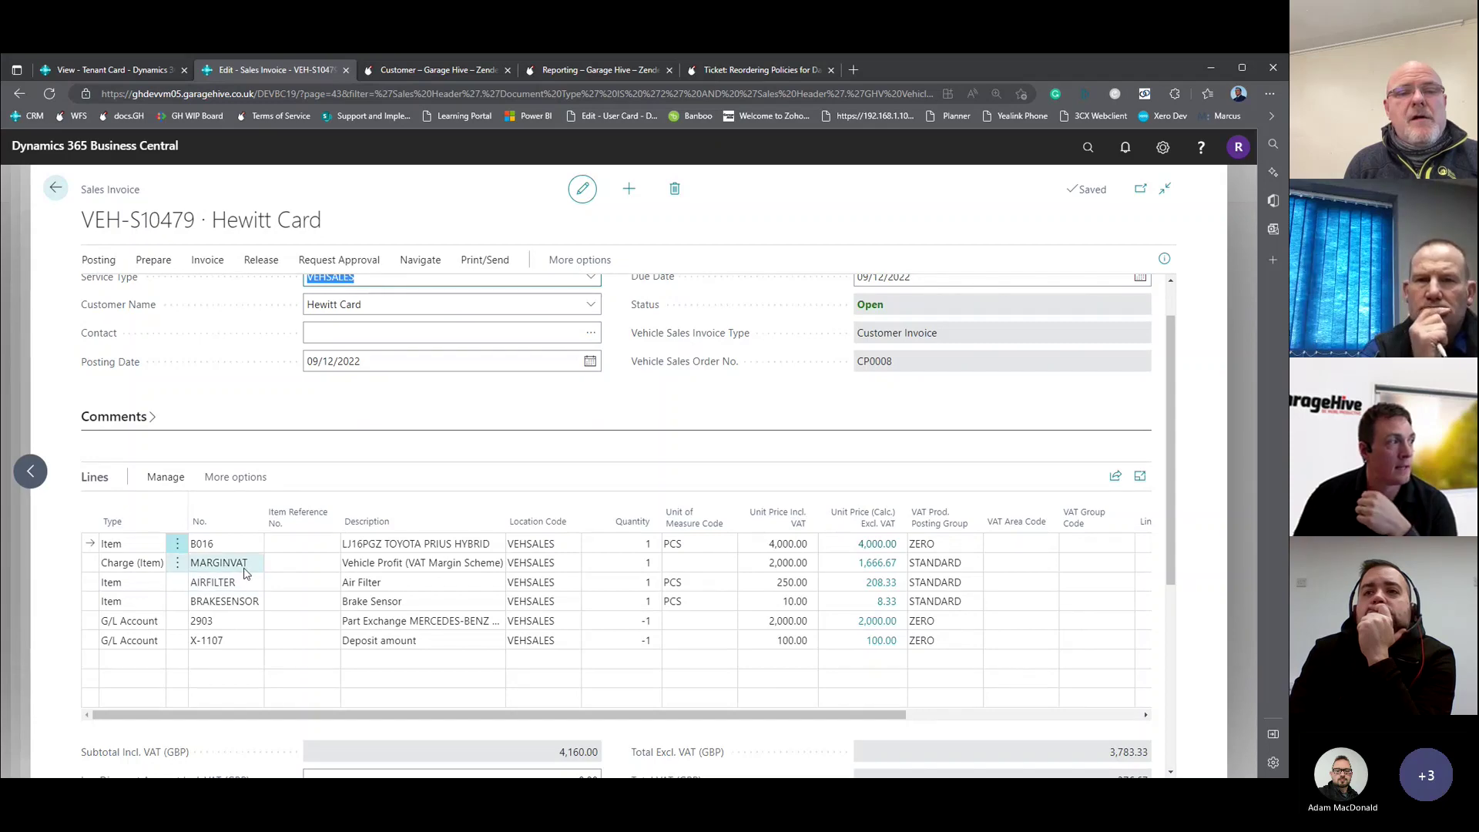
left_click(768, 565)
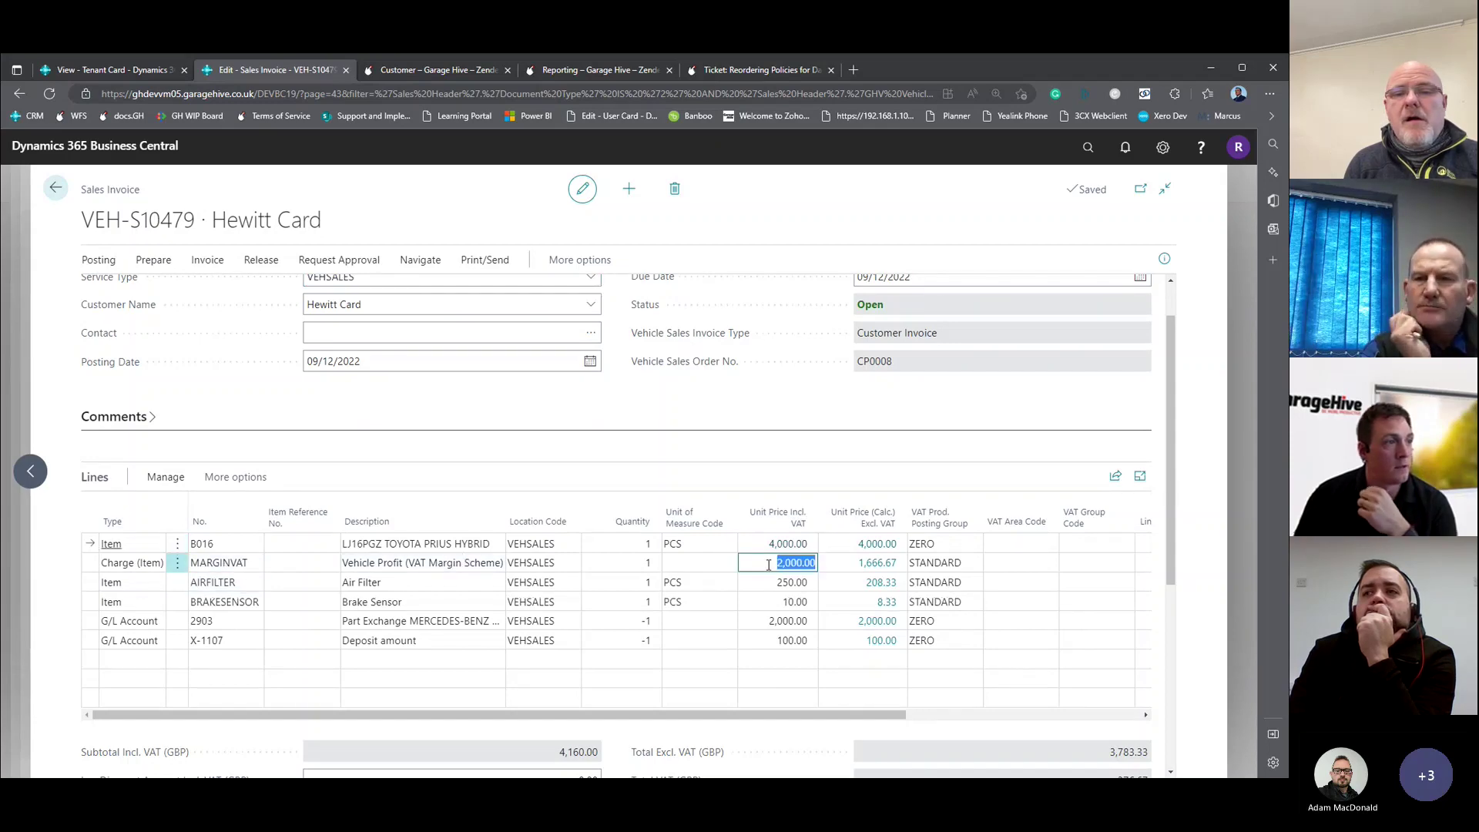
scroll(888, 651, "down", 3)
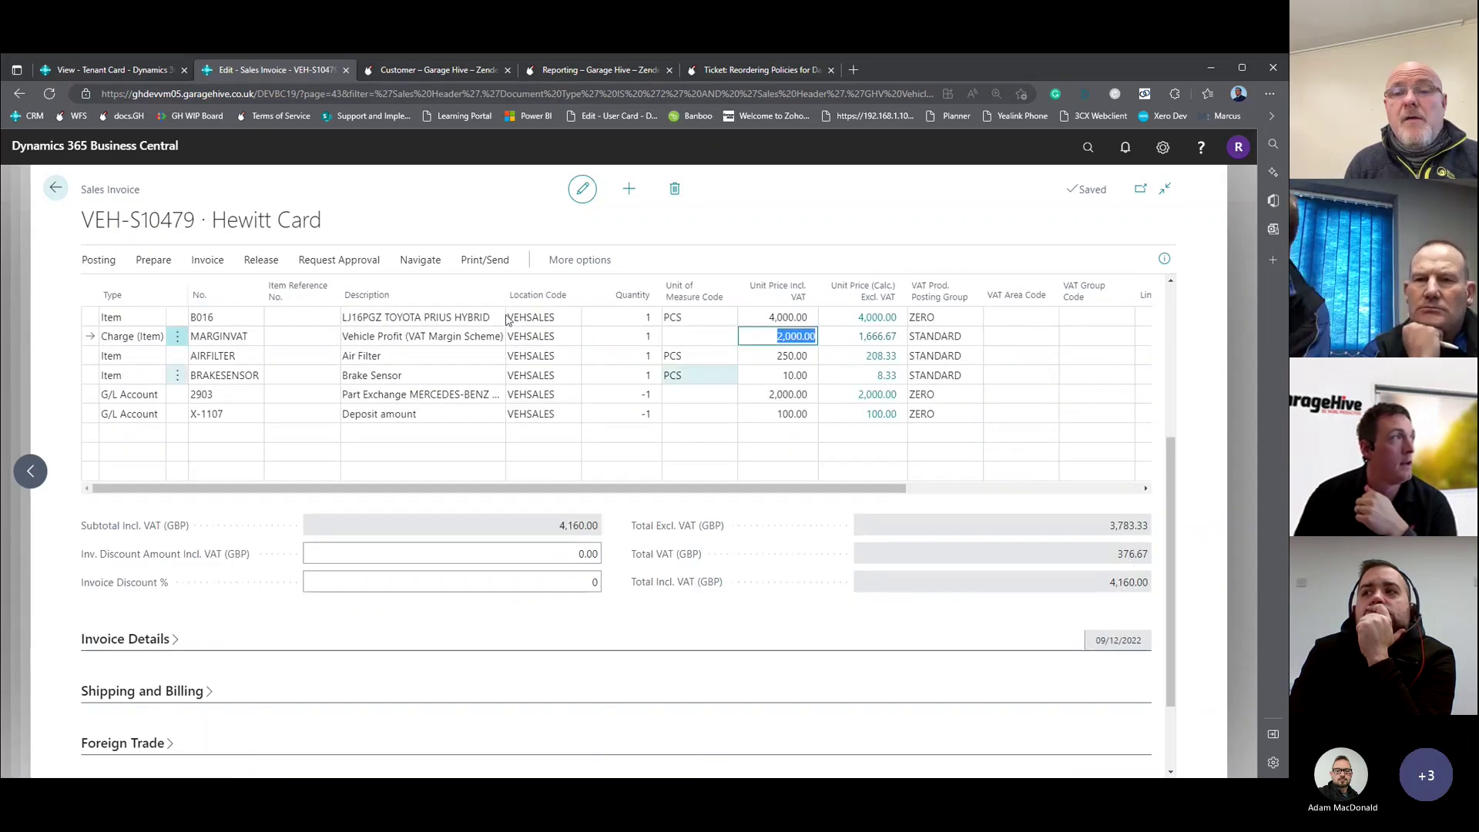
Preview the draft sales invoice printout with default layout options and fit it to the page width.
left_click(483, 261)
left_click(146, 289)
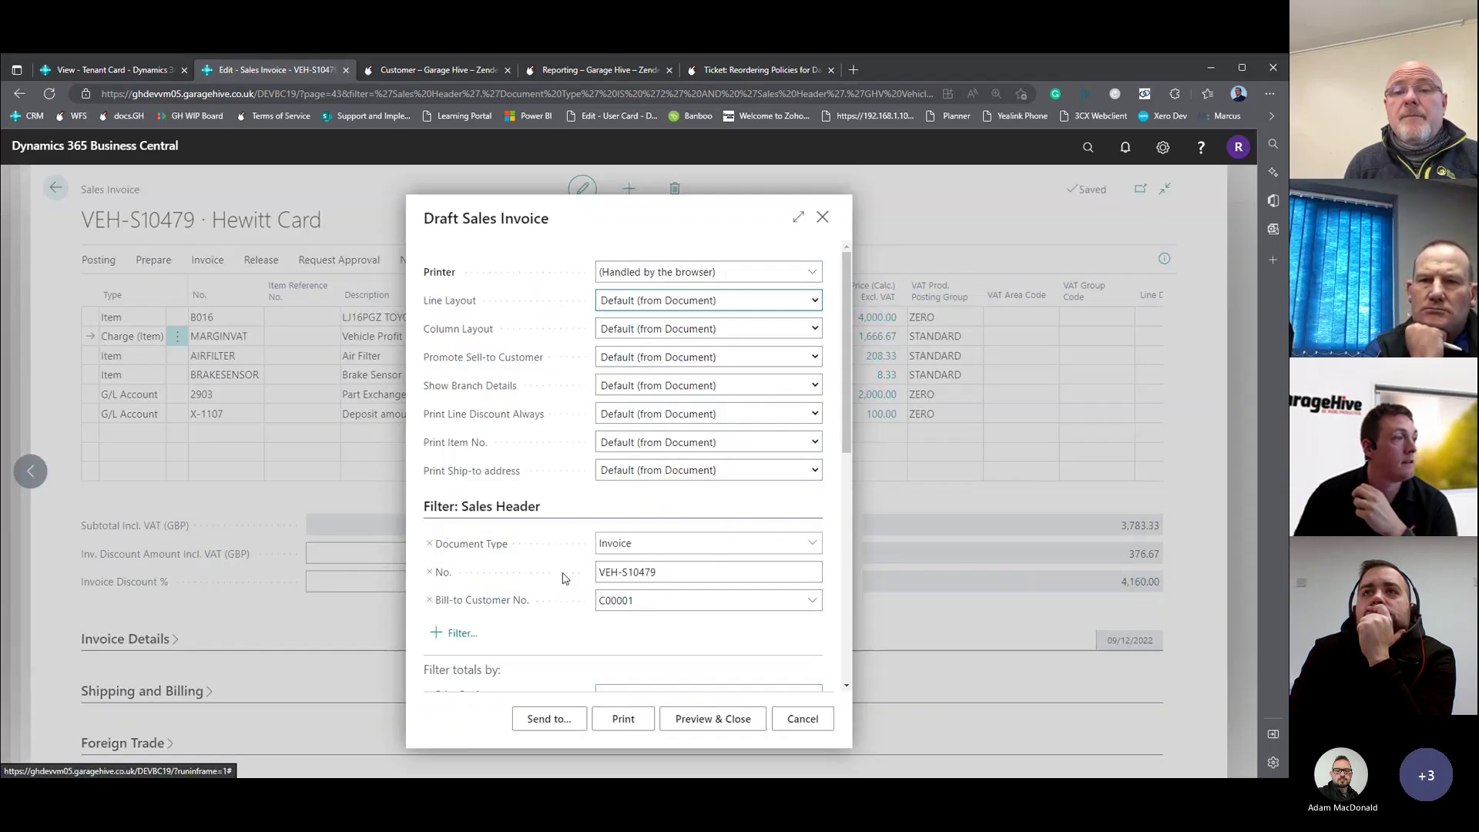
left_click(702, 721)
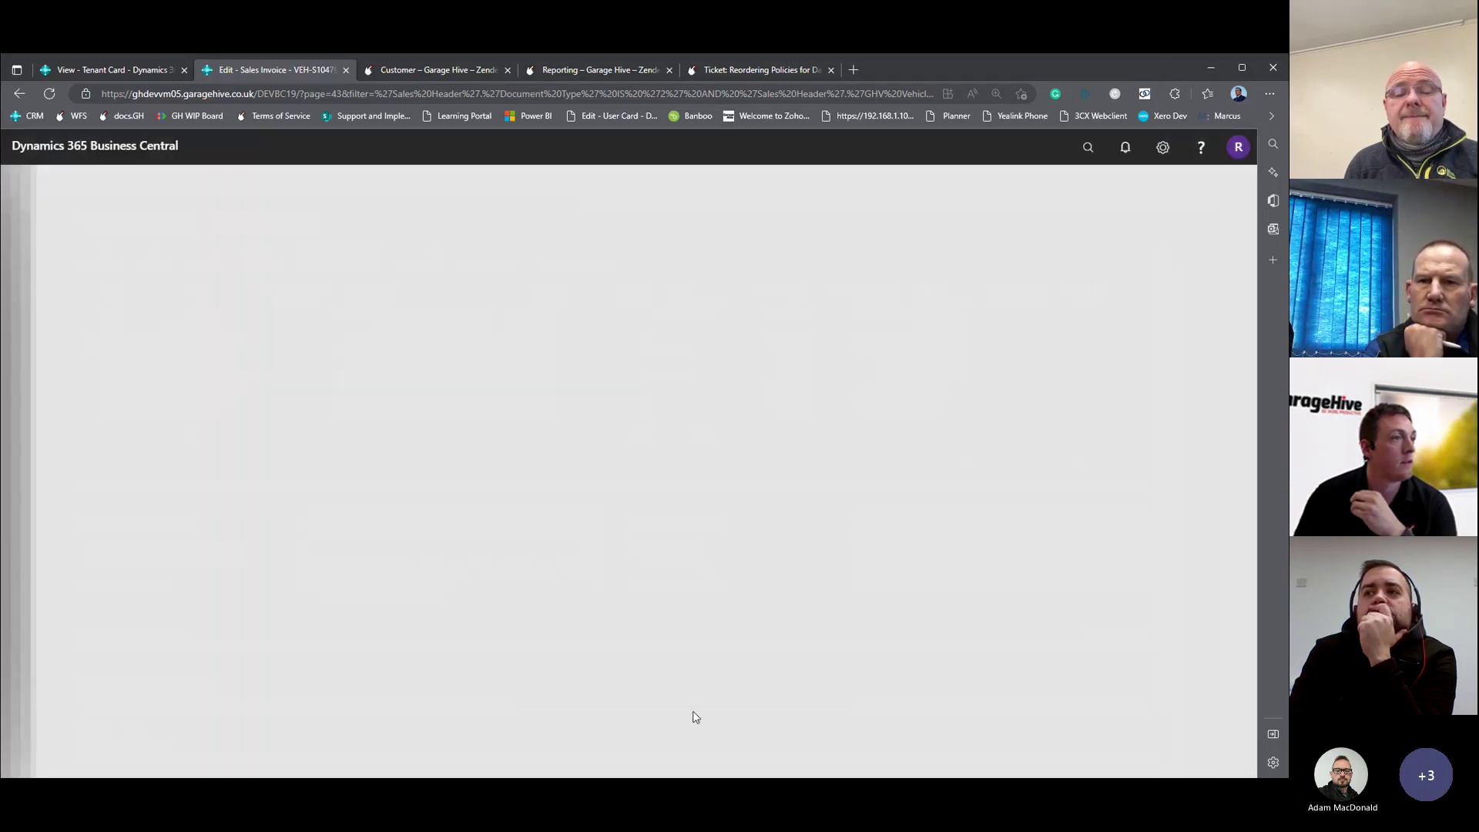
left_click(638, 719)
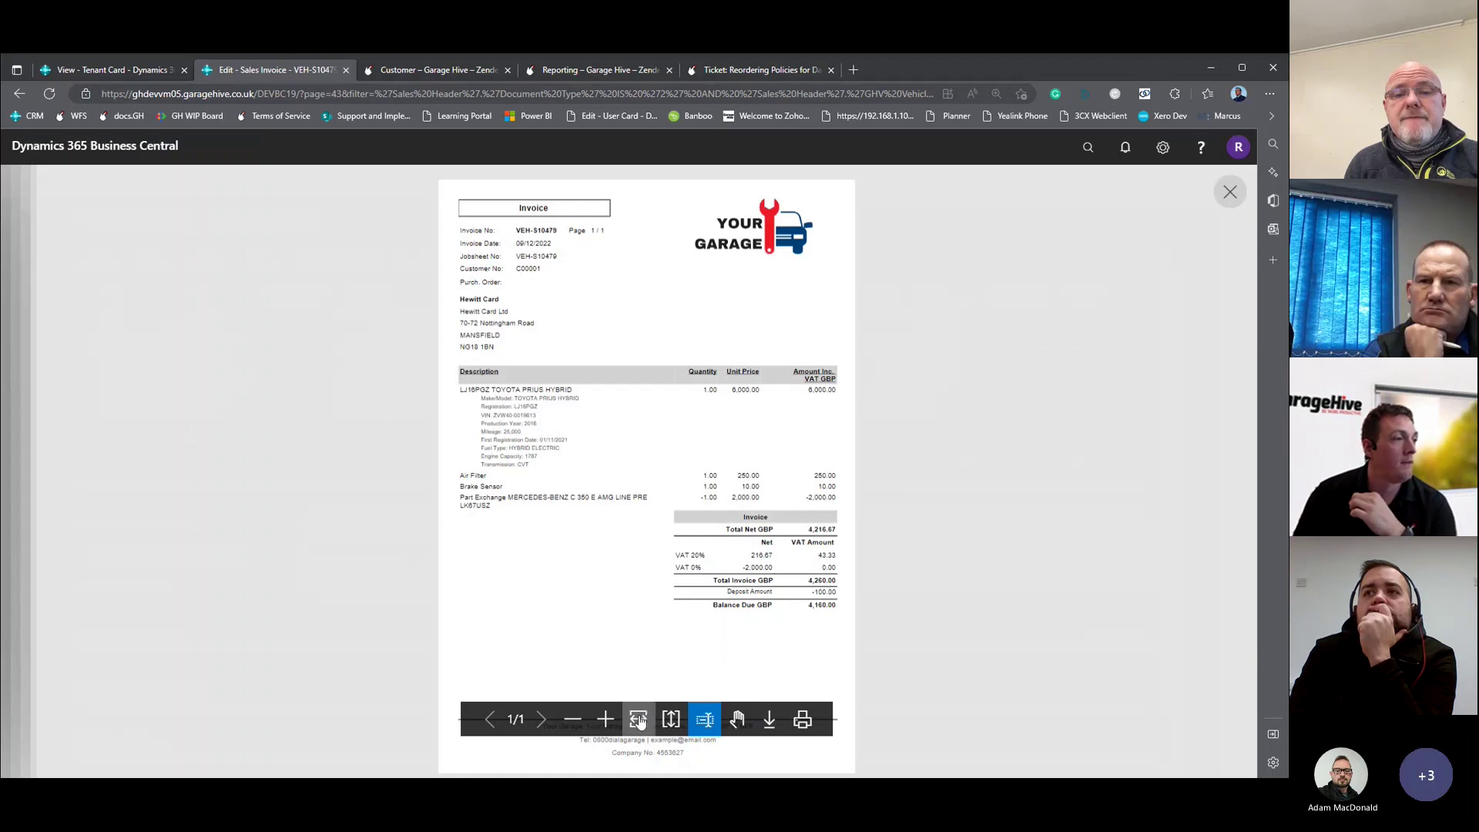
Review the customer details, Toyota Prius vehicle description and sales lines on the invoice printout preview.
scroll(575, 363, "down", 3)
left_click_drag(129, 317, 181, 331)
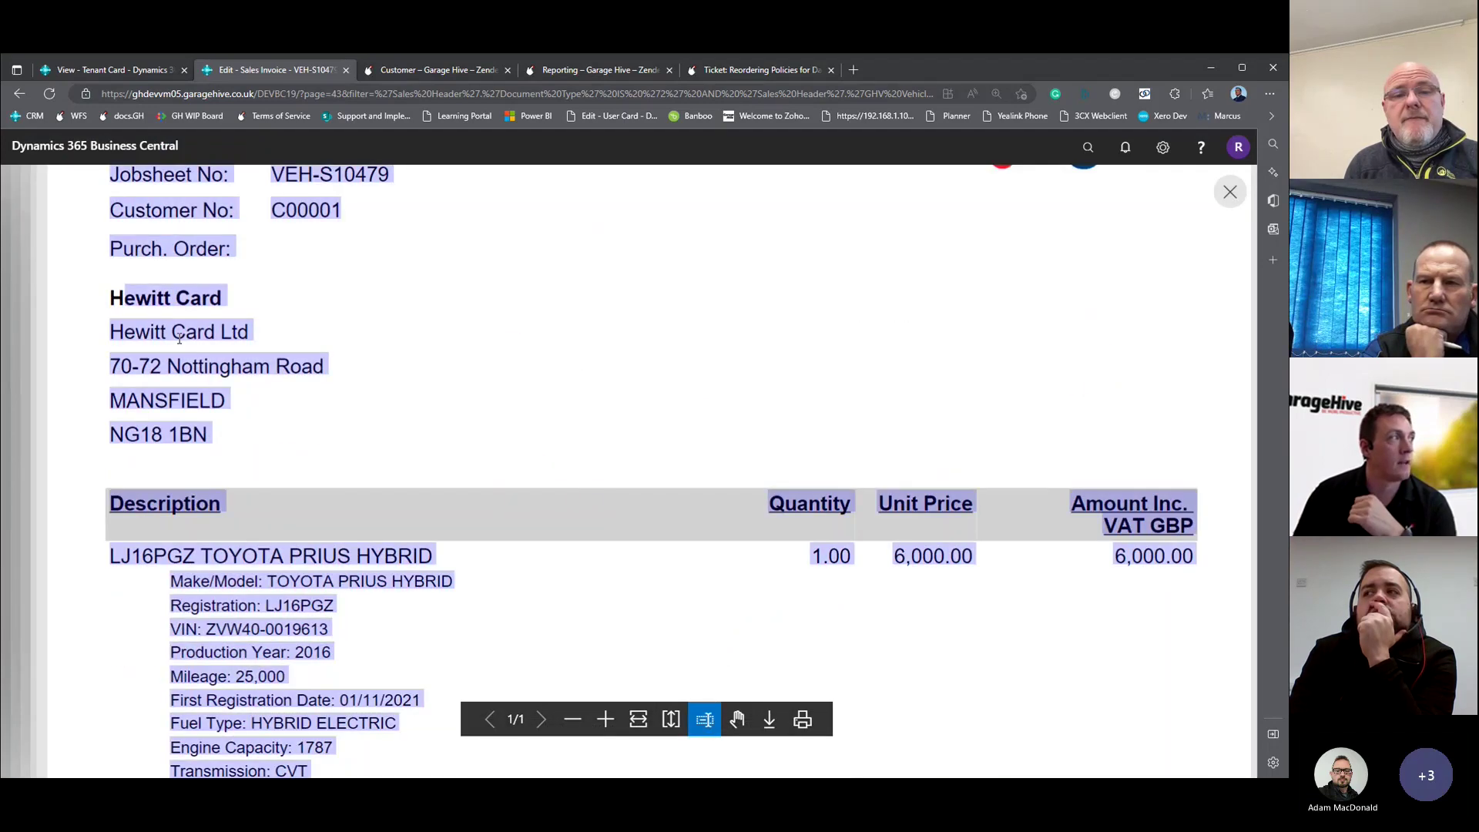
scroll(216, 370, "down", 5)
scroll(290, 419, "up", 4)
left_click(329, 458)
scroll(876, 552, "down", 2)
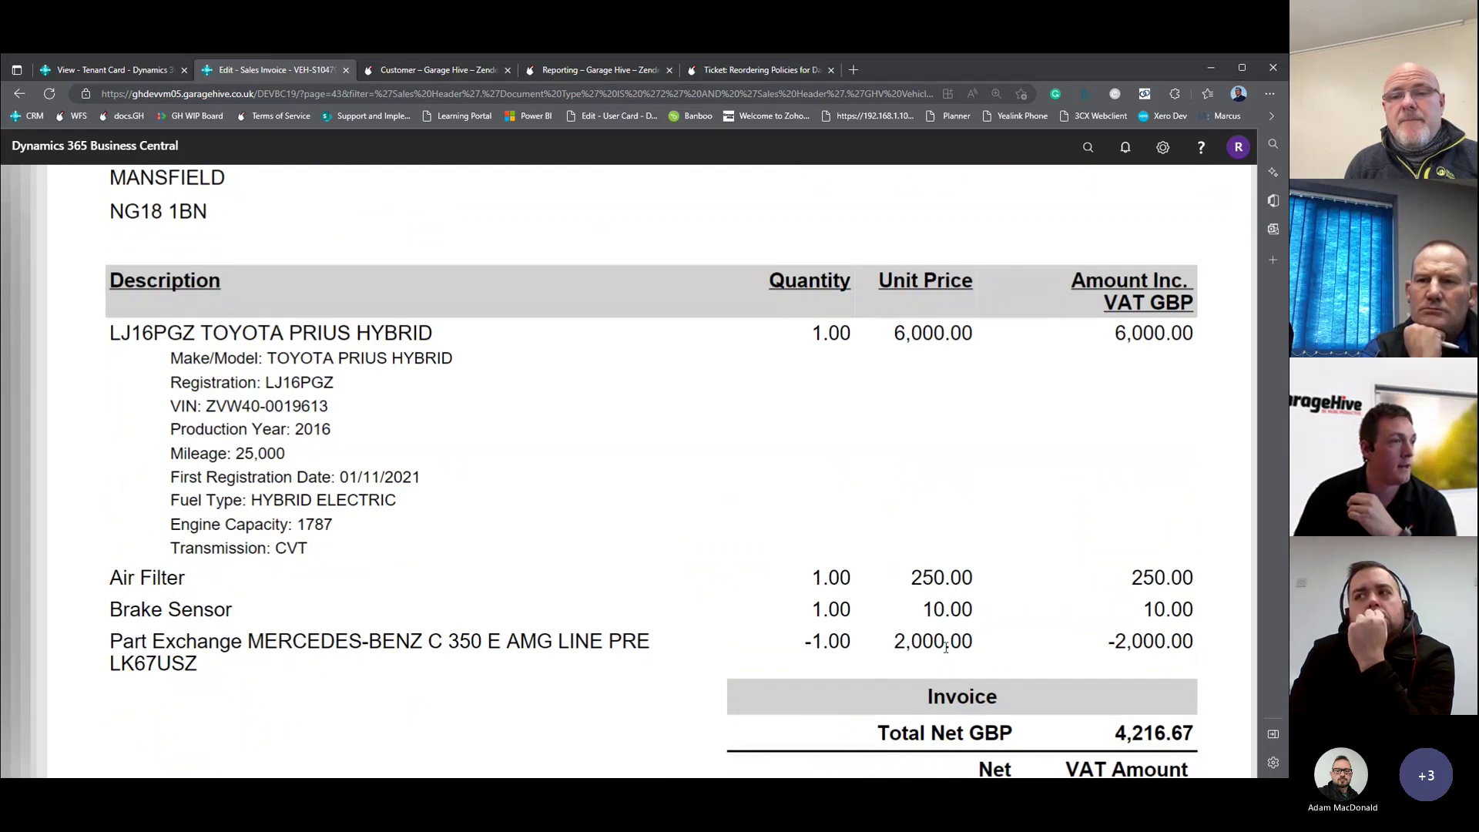
scroll(948, 645, "down", 3)
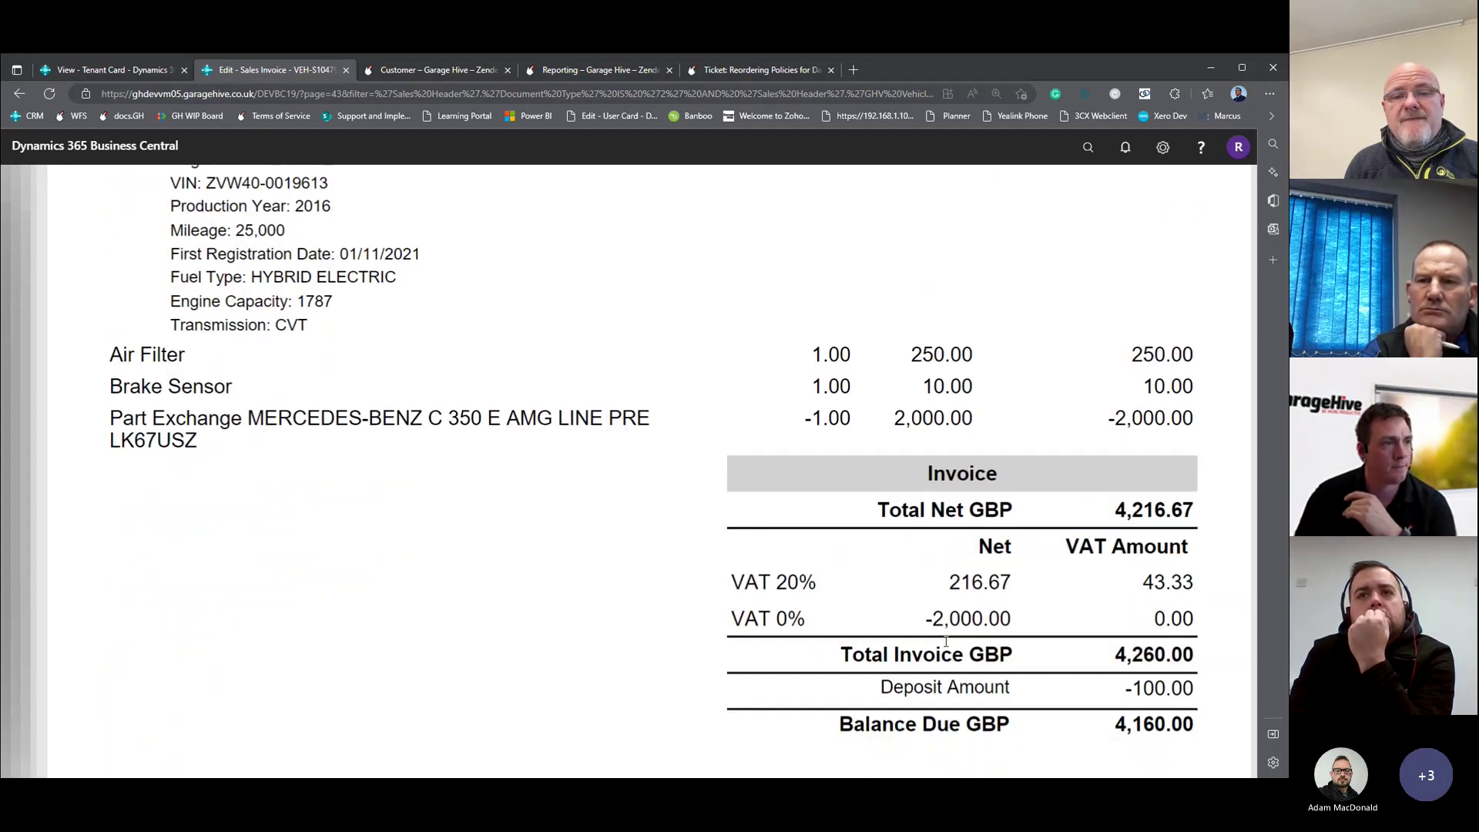
Compare the VAT 0% row's net and VAT amounts with the Mercedes-Benz part exchange line on the printout.
left_click_drag(778, 619, 1014, 628)
left_click(954, 619)
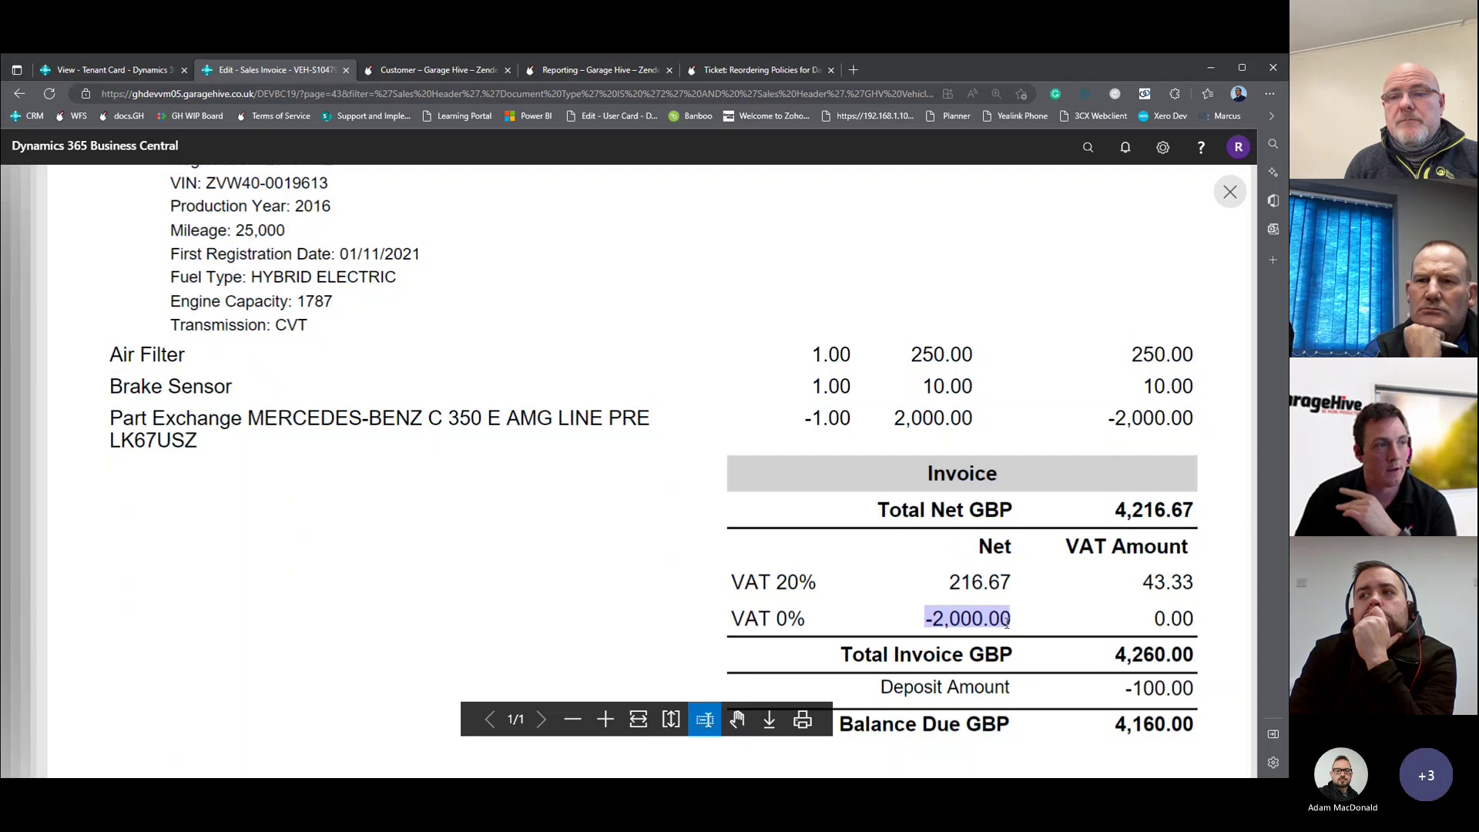
left_click(994, 627)
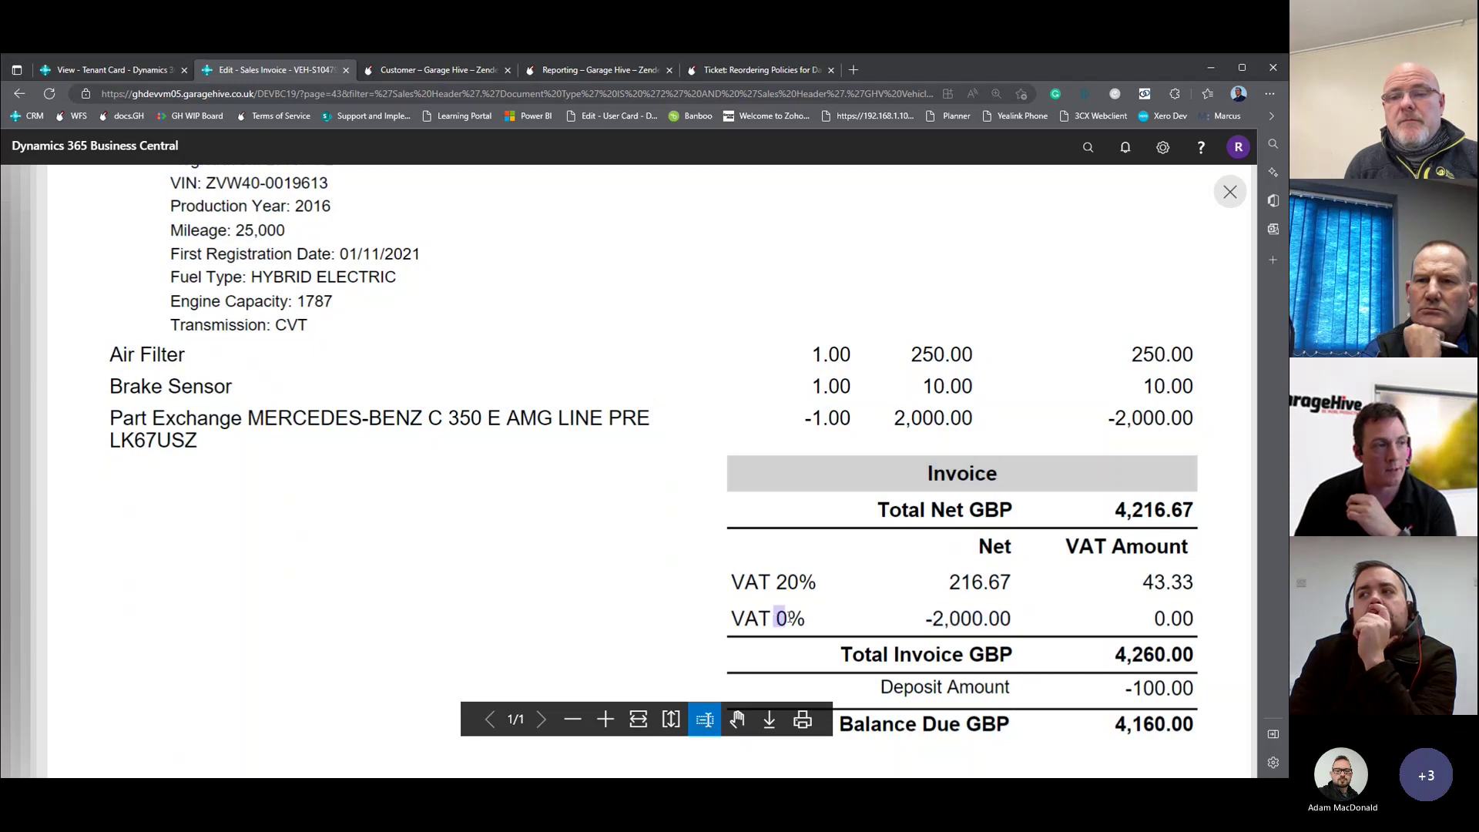
left_click(919, 420)
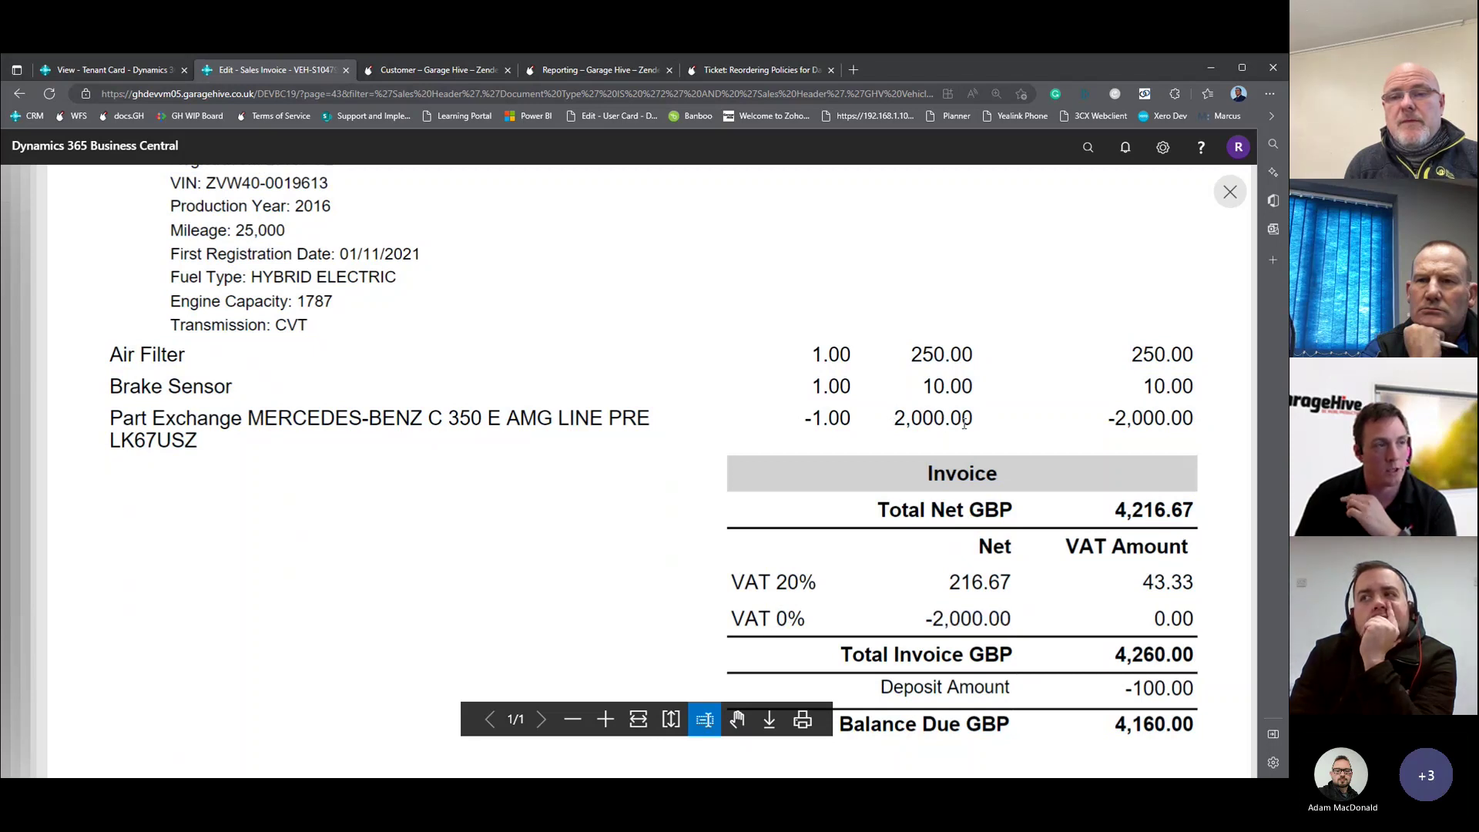
left_click_drag(920, 420, 981, 425)
left_click(982, 426)
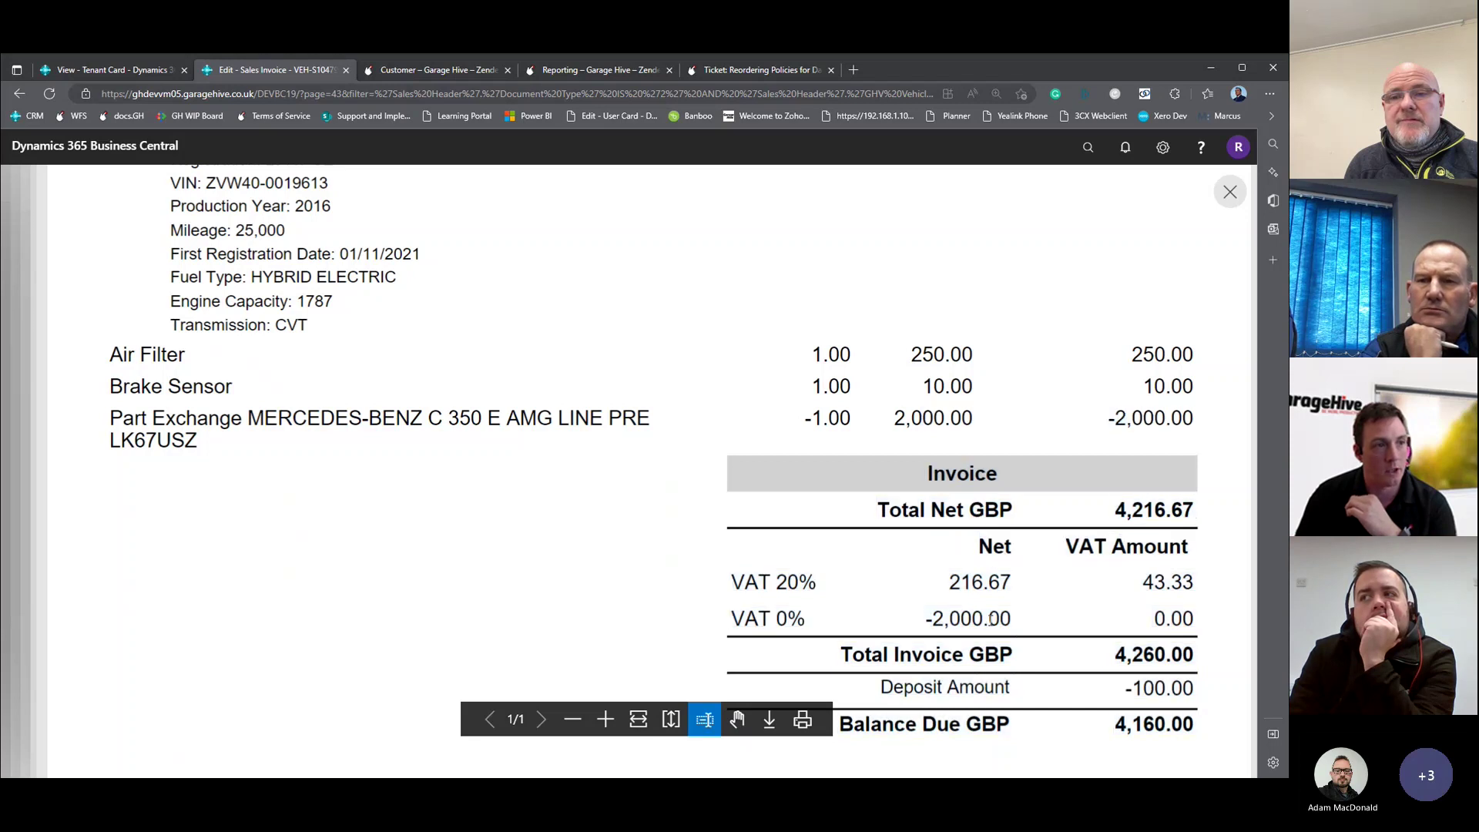
left_click_drag(1199, 636, 1171, 616)
left_click(1171, 615)
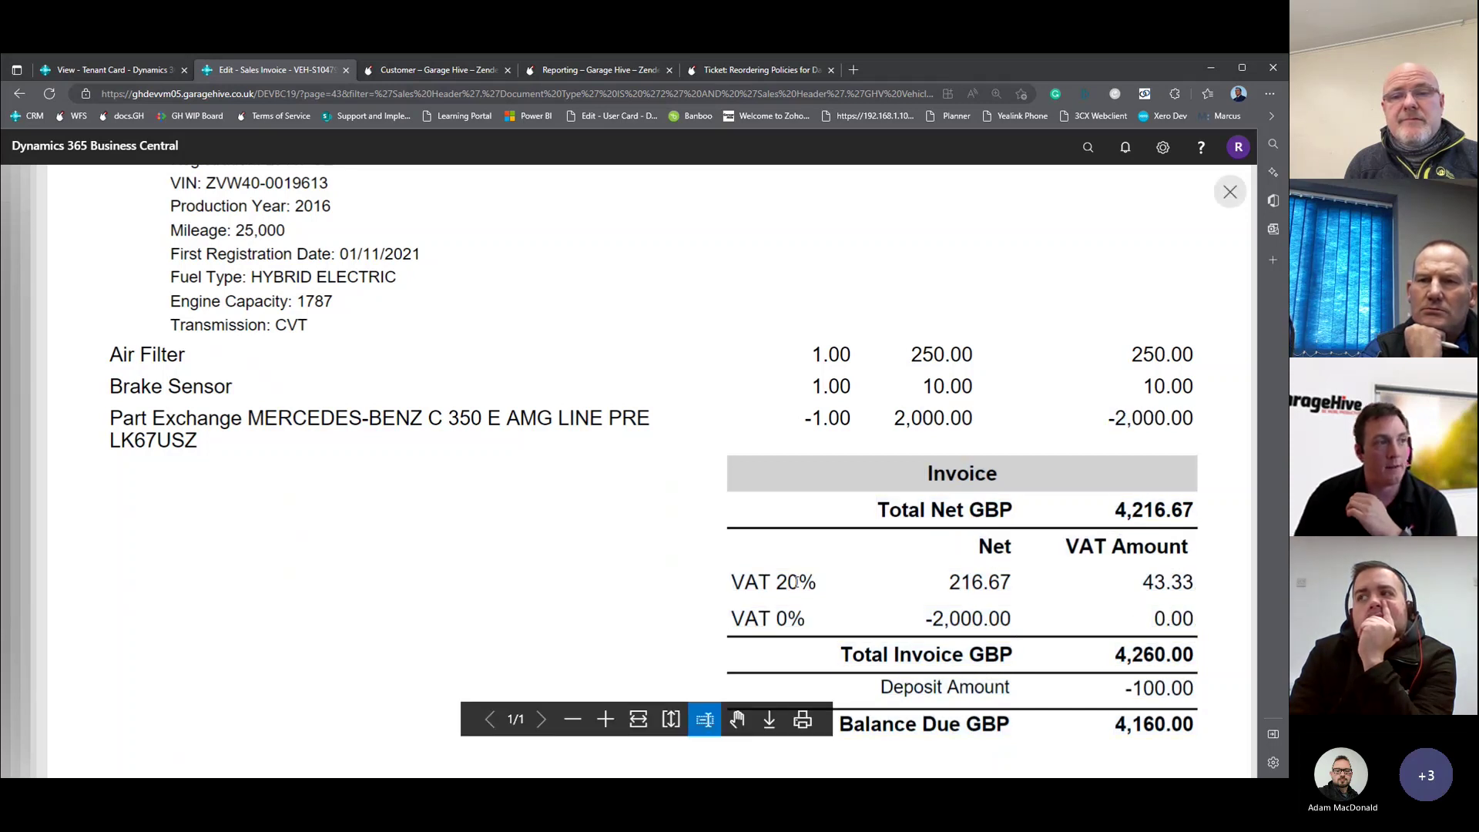
Compare the VAT 20% row's net and VAT amounts with the Air Filter and Brake Sensor lines.
left_click_drag(959, 582, 969, 579)
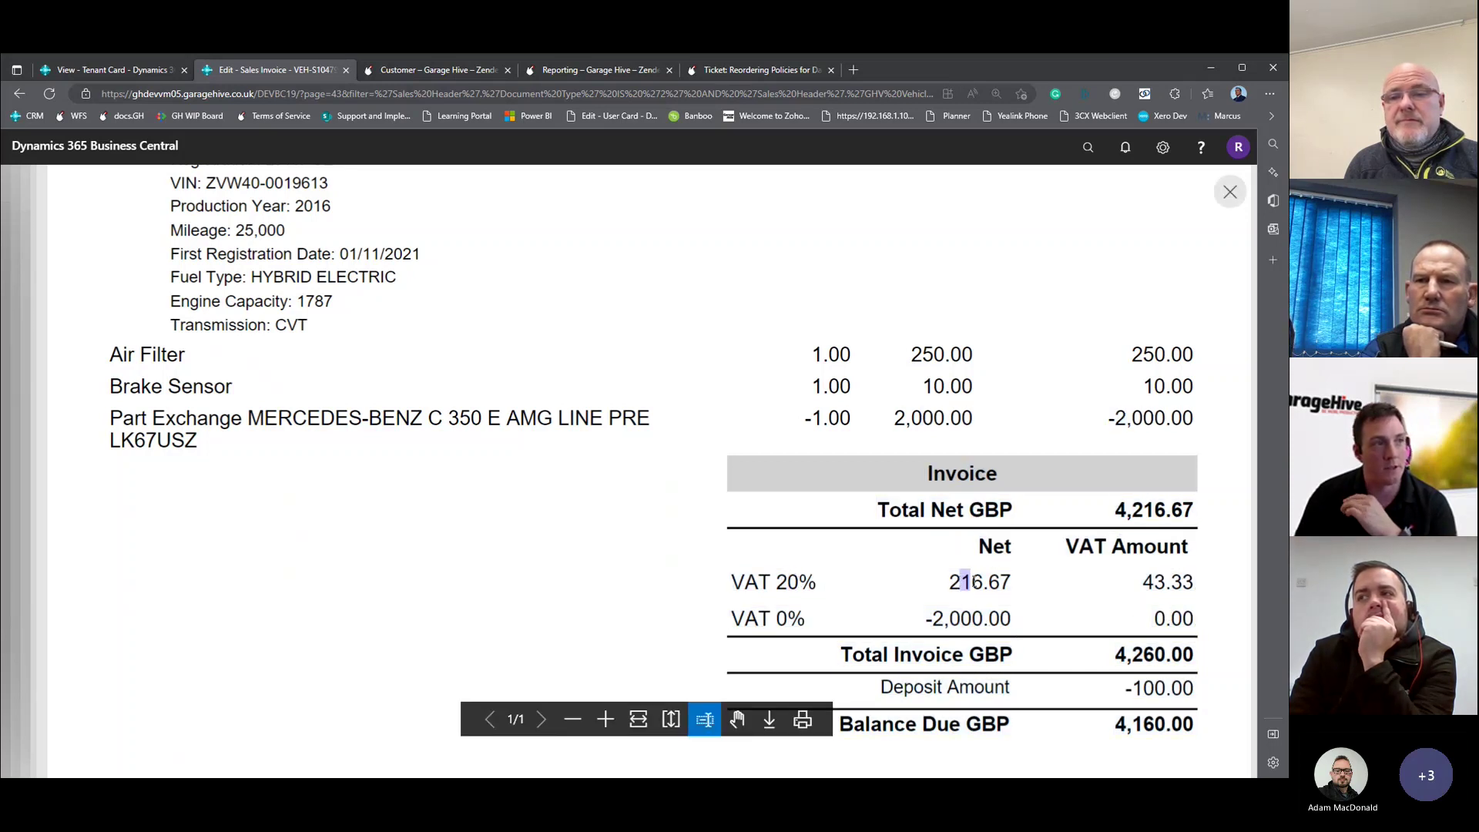
left_click_drag(917, 352, 955, 388)
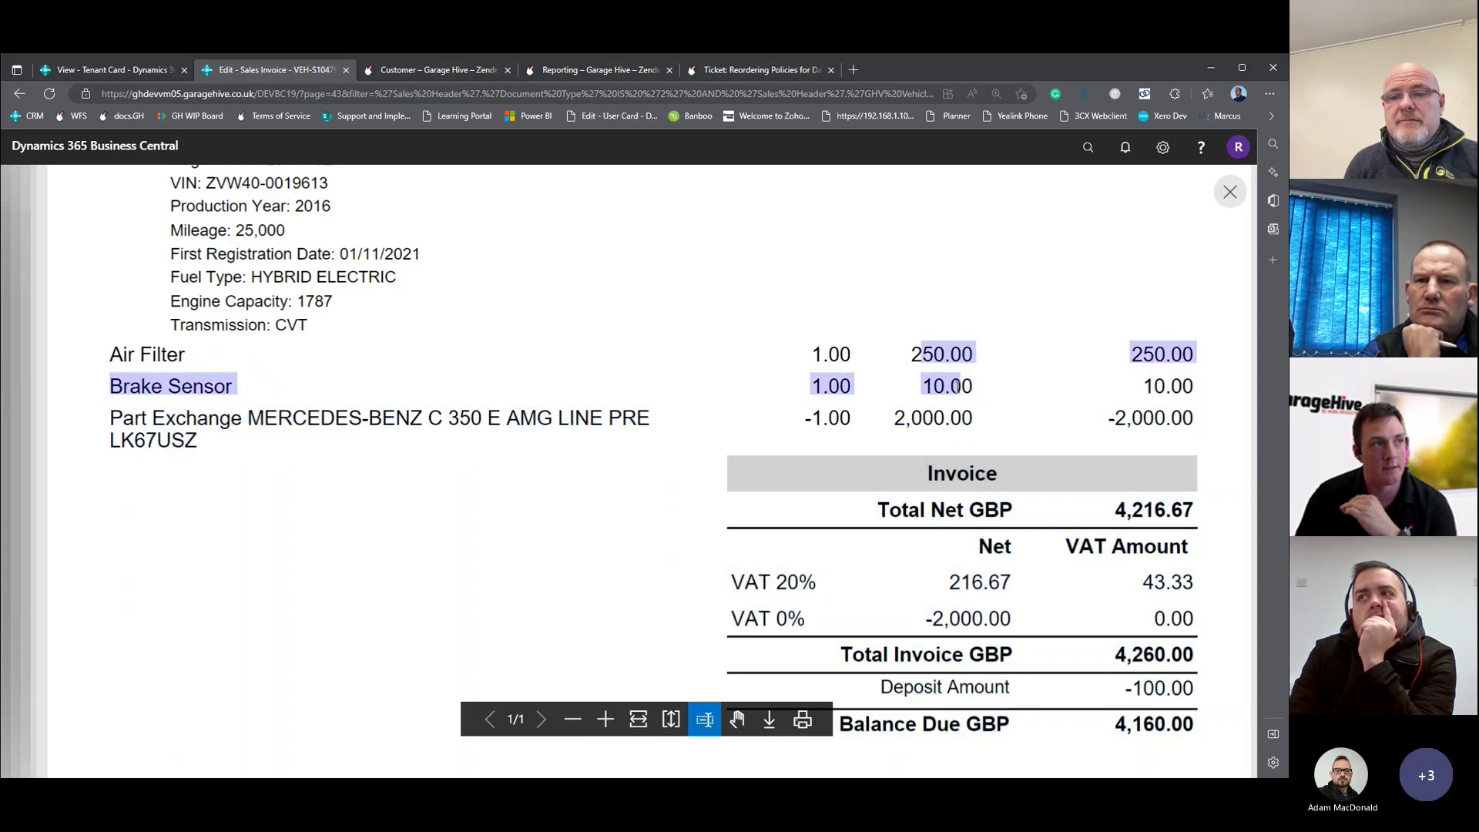
left_click(945, 353)
left_click_drag(1141, 581, 1192, 724)
left_click(1190, 583)
Check the Toyota Prius line's VAT-inclusive amount against the invoice totals and close the printout preview.
scroll(1129, 277, "up", 2)
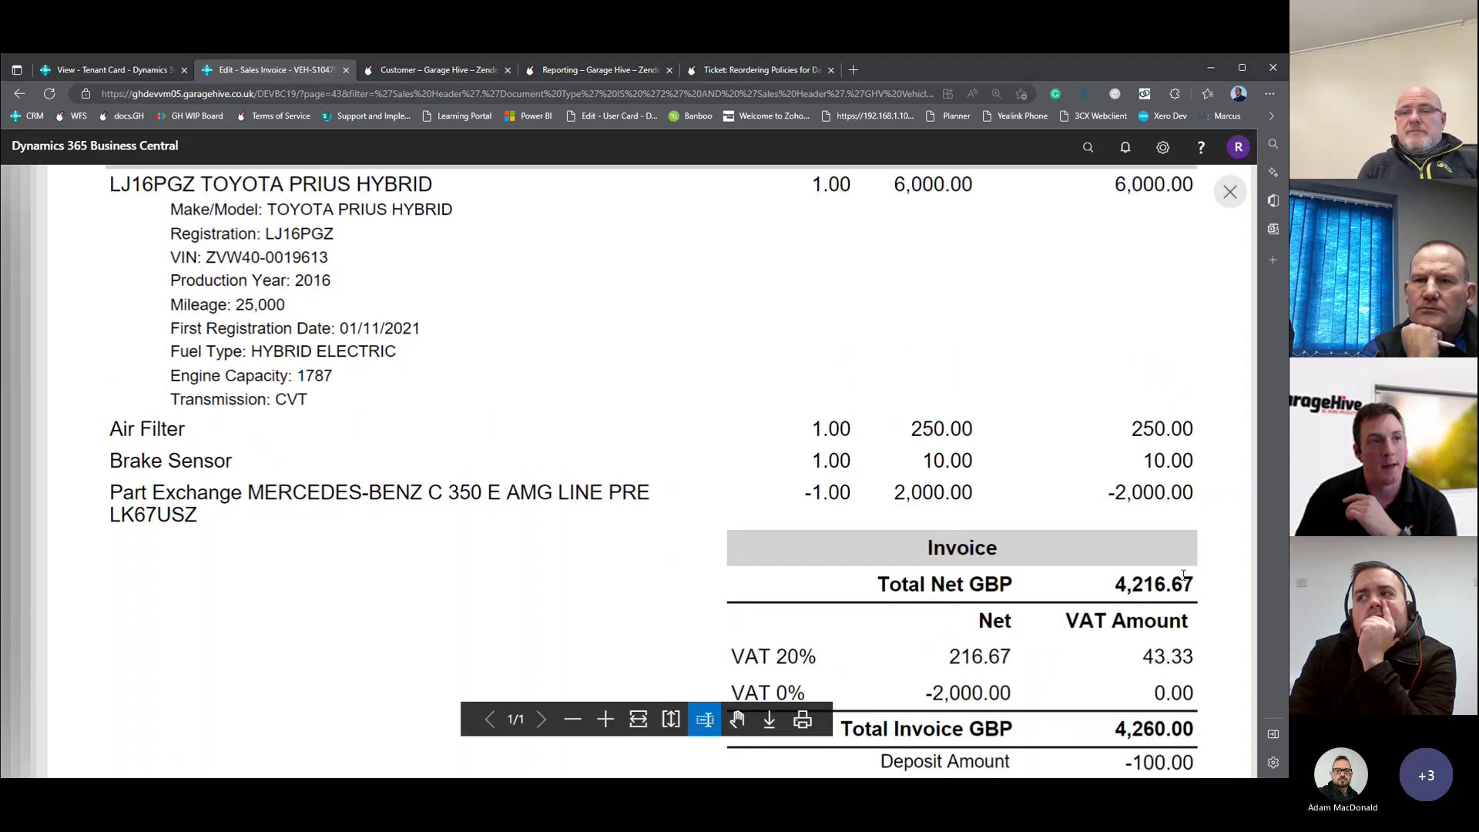
left_click_drag(1114, 261, 1142, 260)
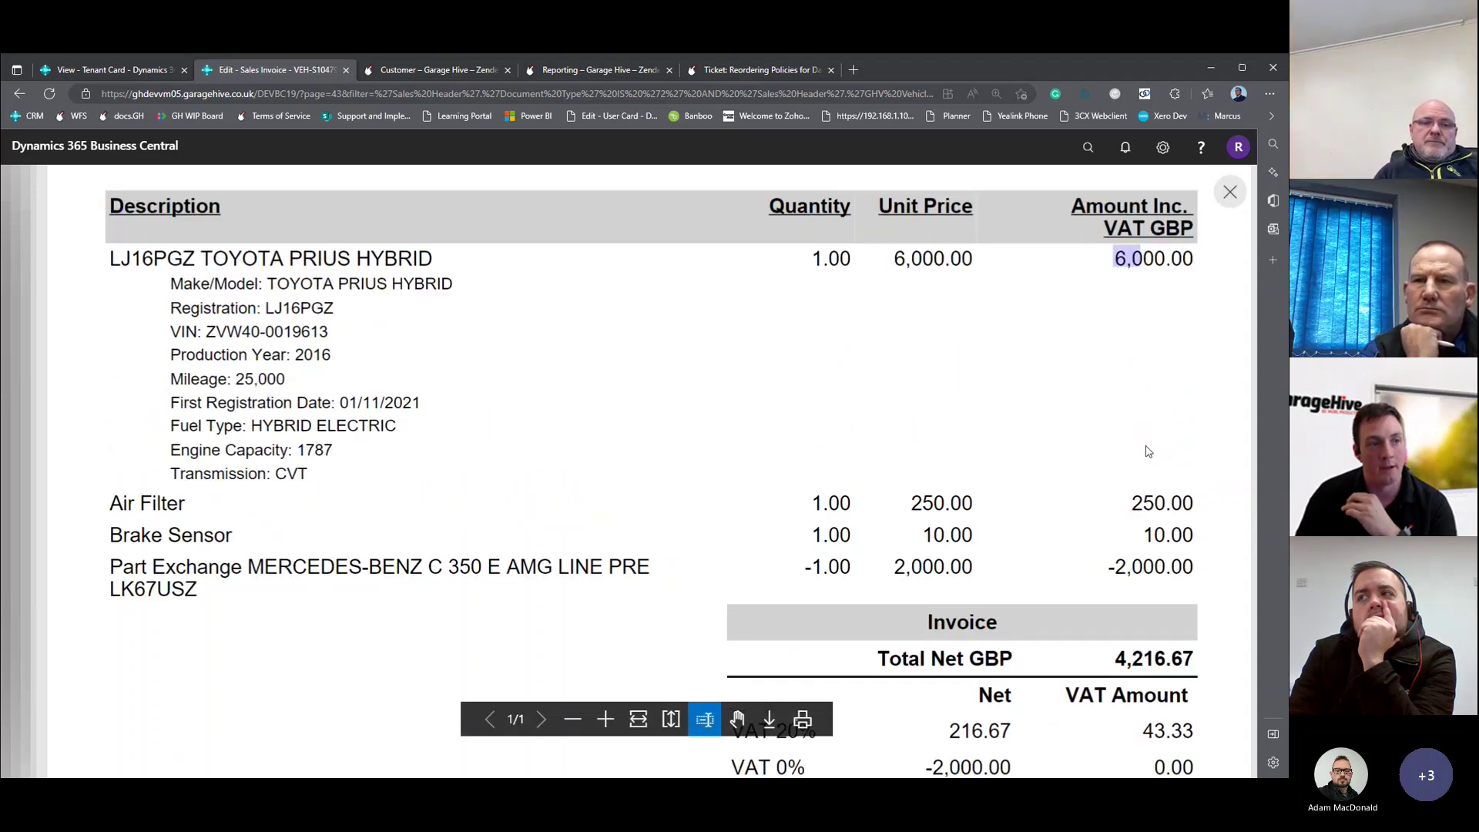
scroll(1146, 450, "down", 1)
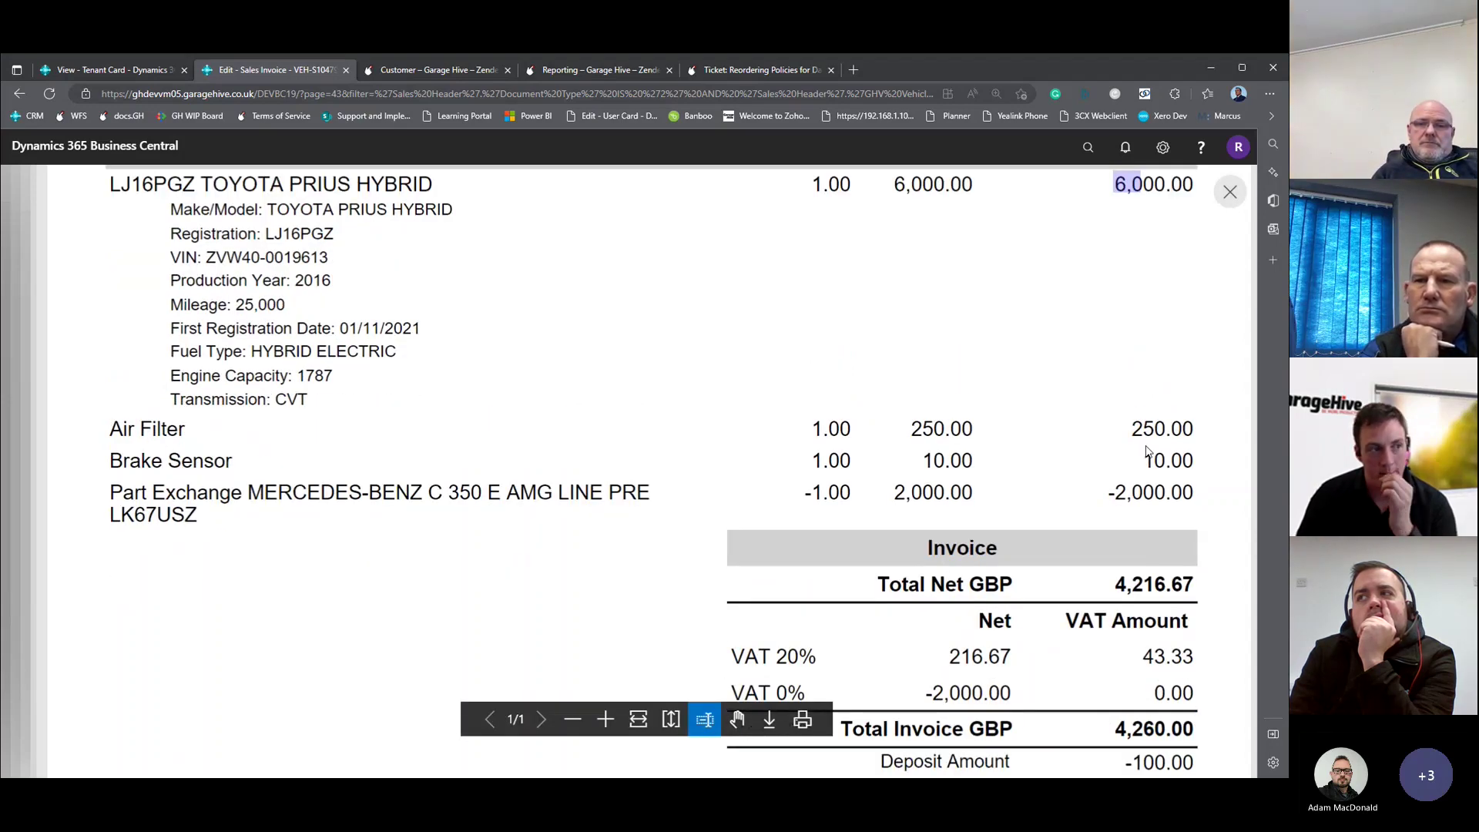
scroll(1147, 455, "down", 3)
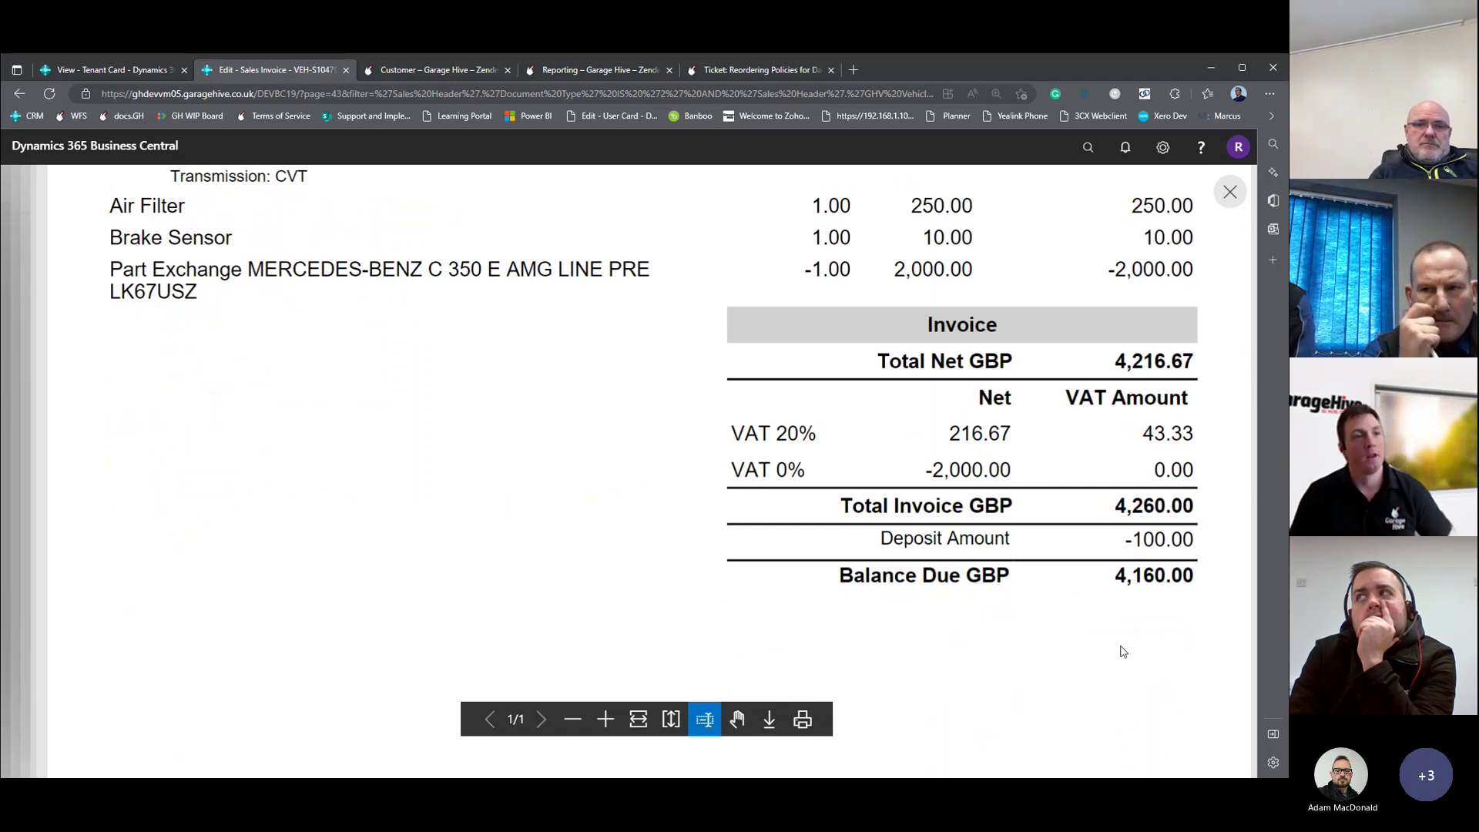
scroll(1124, 605, "up", 5)
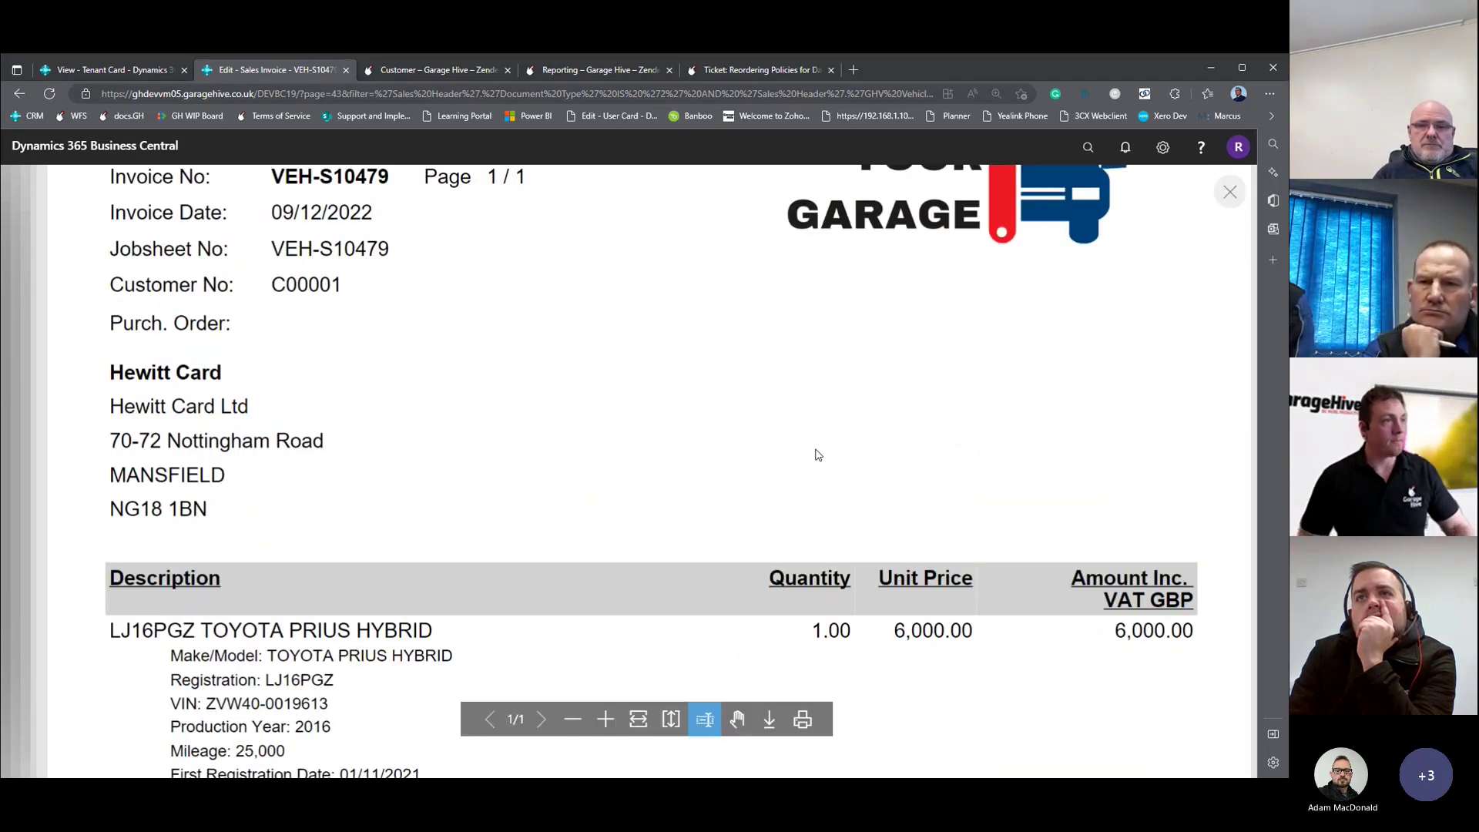
left_click(1231, 189)
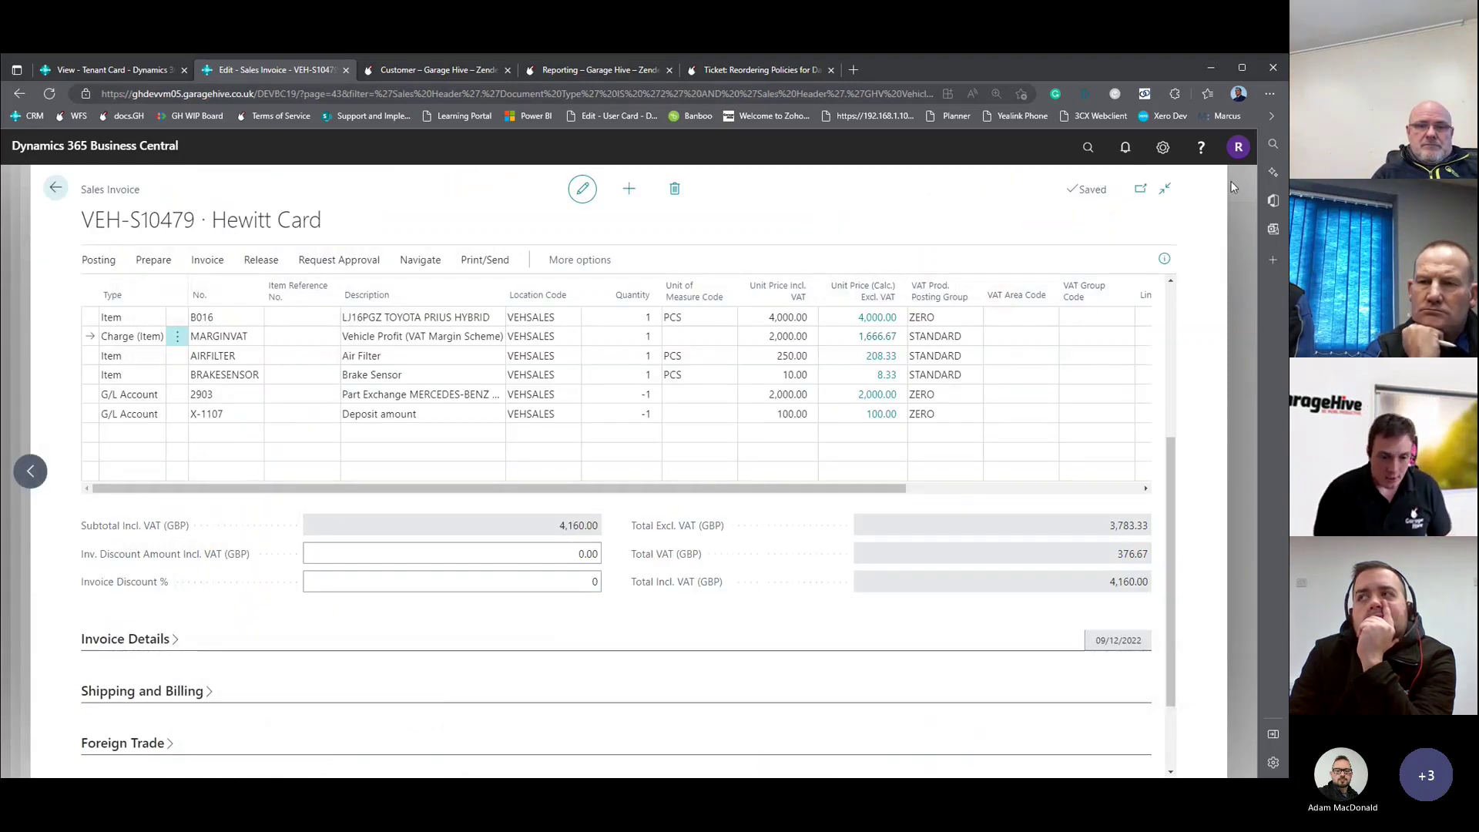